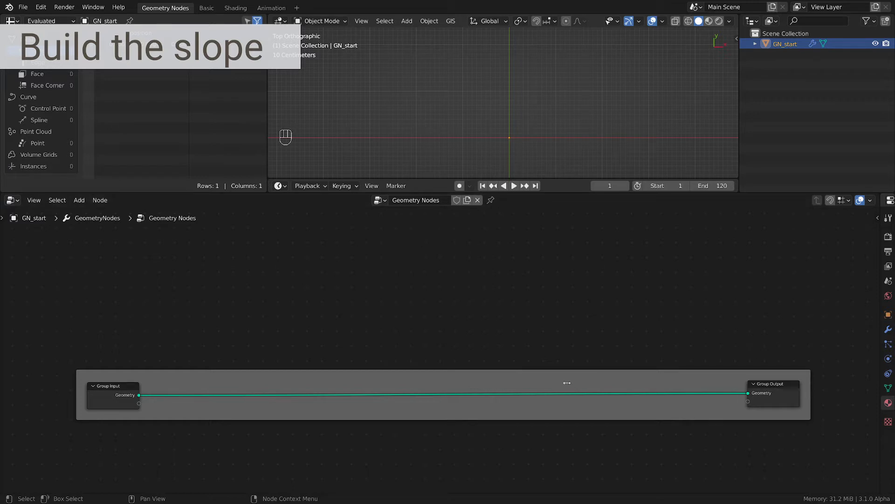
Step: Append the GN-Ease_Sine node tree from the Ease_Sine-PN_1_6_55-tip_78.blend file
scroll(296, 327, up, 2)
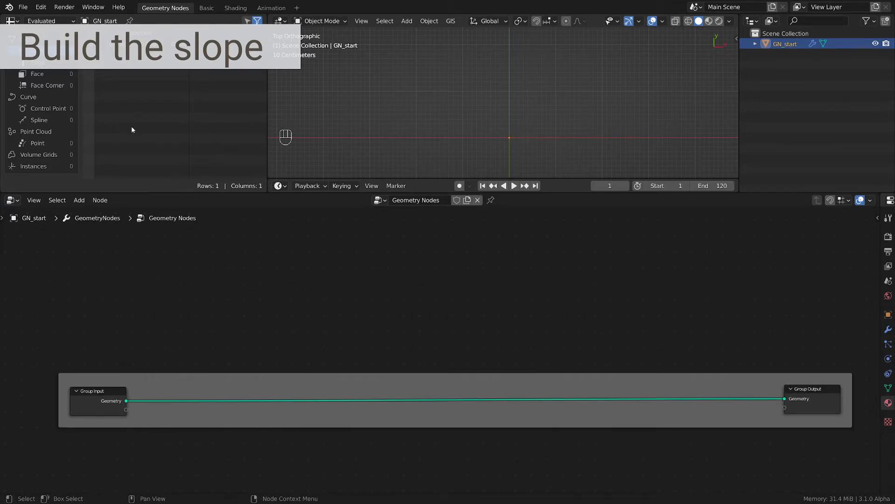
click(23, 7)
mouse_move(55, 149)
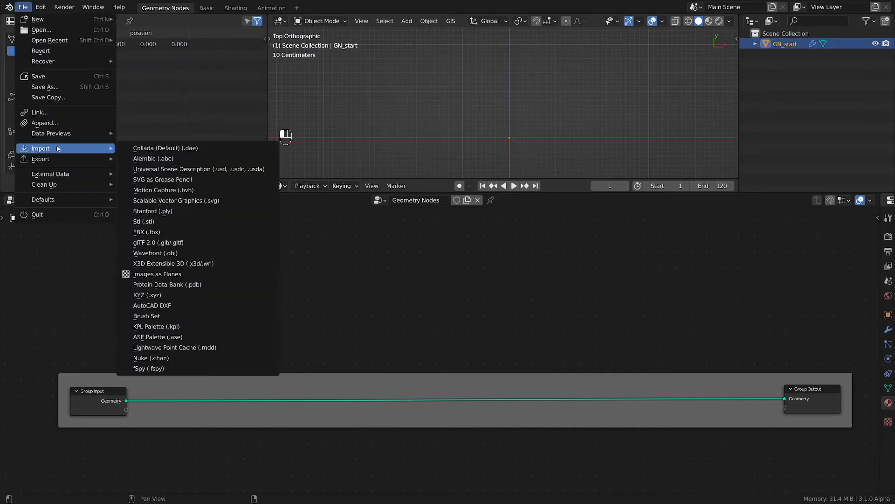
click(66, 124)
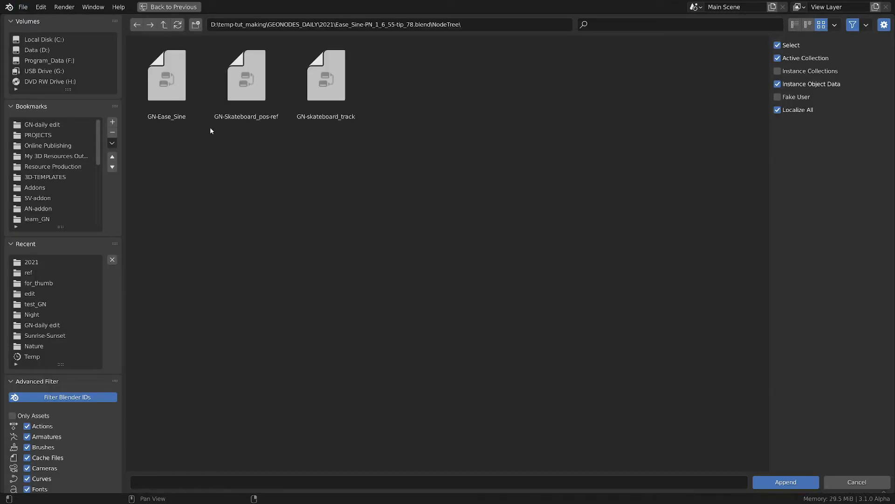
click(179, 80)
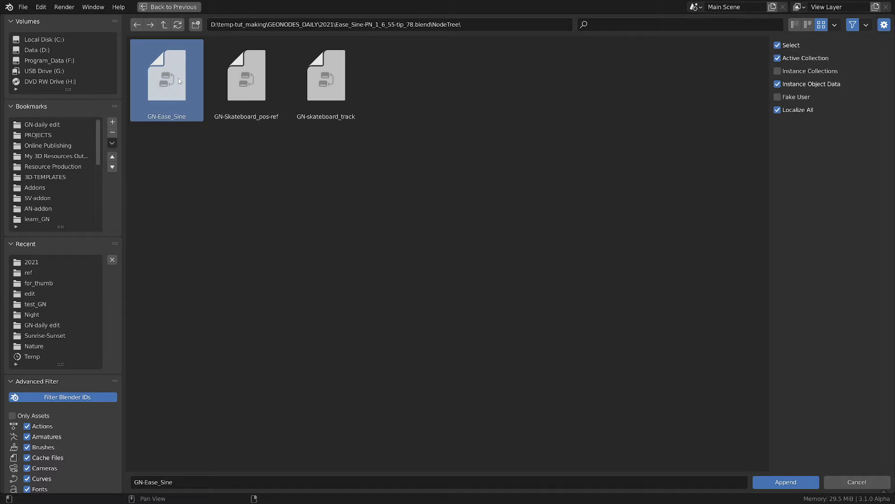
click(165, 26)
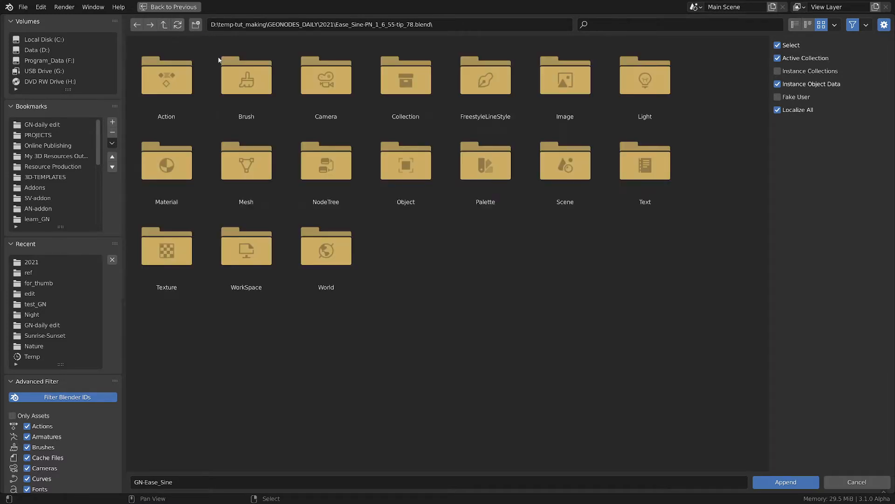
click(166, 27)
click(321, 79)
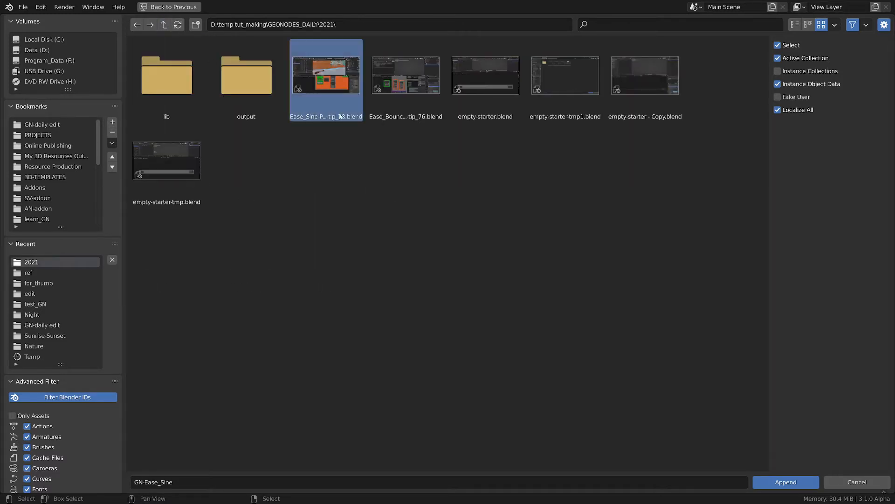
double_click(335, 81)
double_click(327, 161)
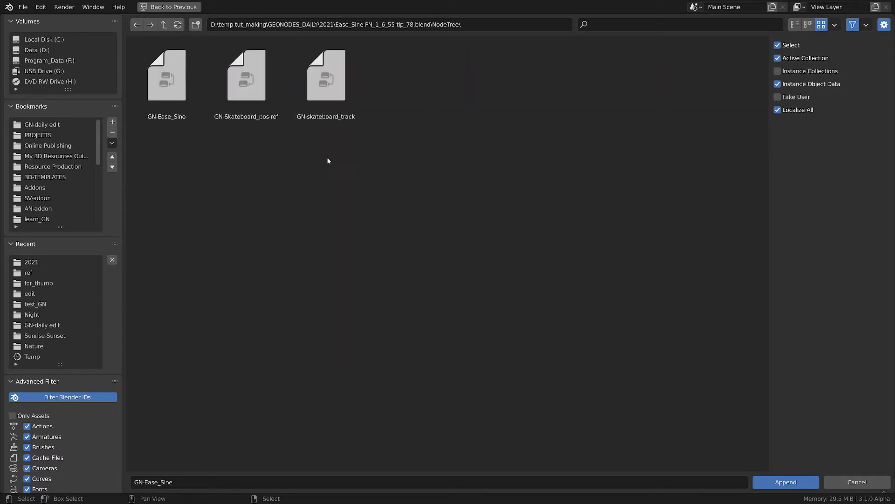
click(181, 87)
double_click(181, 88)
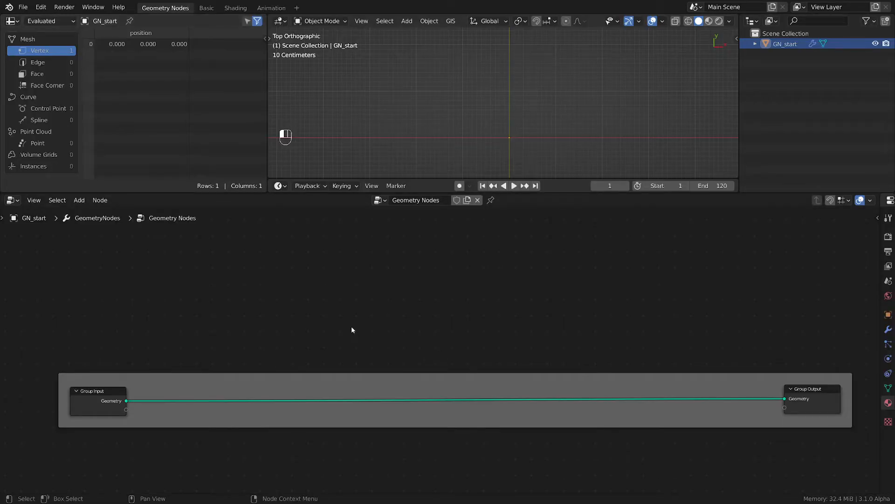
Step: Insert the GN-Ease_Sine group node into the link to the Group Output and delete the Group Input node
key(shift+a)
mouse_move(313, 328)
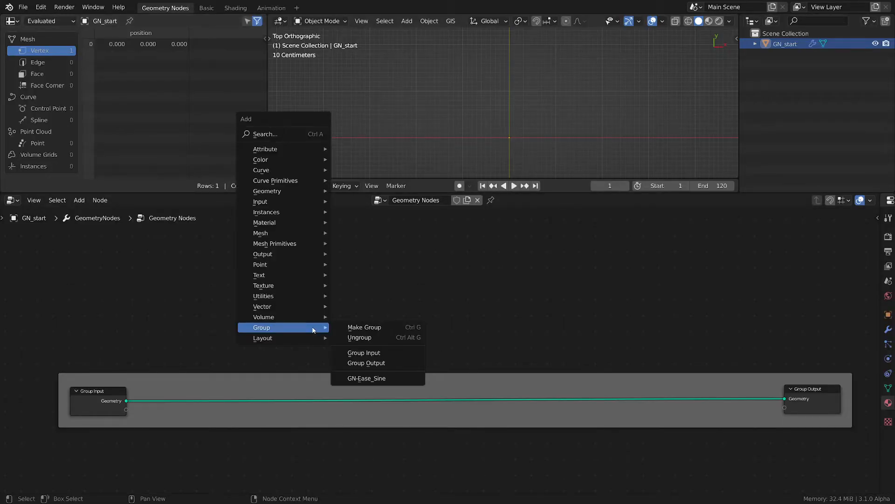
click(366, 378)
click(252, 376)
click(102, 401)
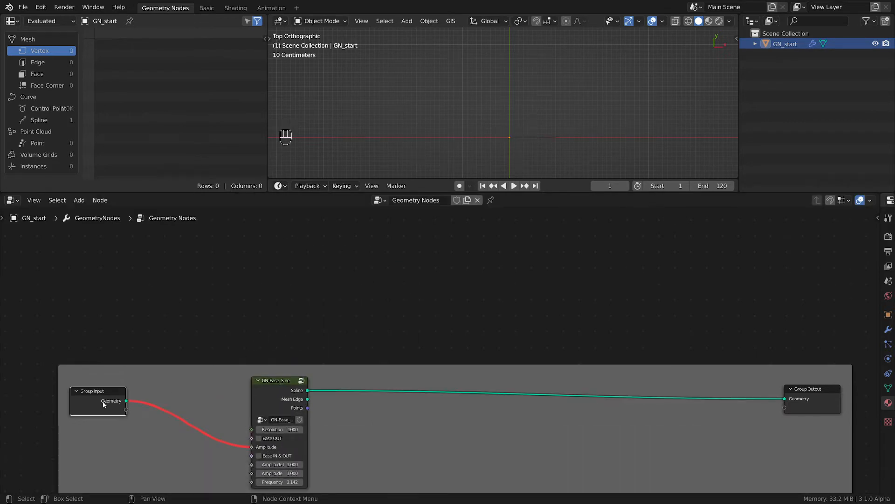
key(x)
Step: Select the GN_start object and show its curve in the front orthographic view
middle_drag(457, 410, 380, 372)
scroll(380, 372, down, 1)
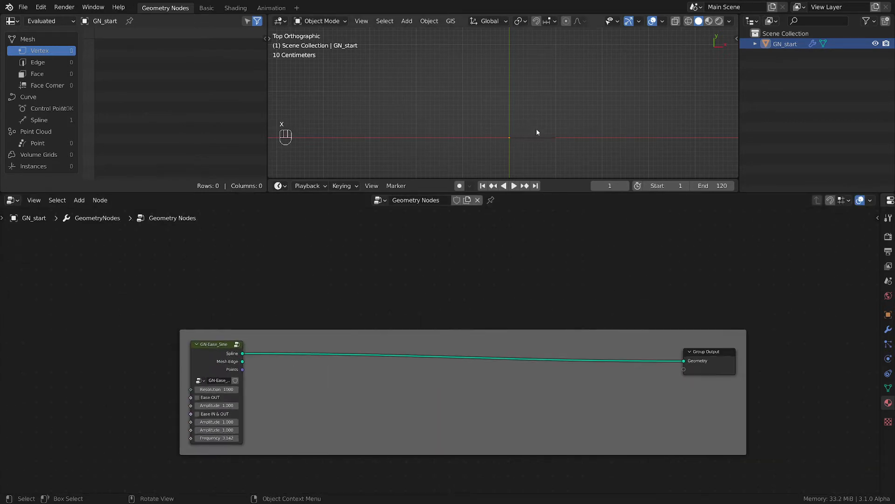
scroll(560, 132, up, 2)
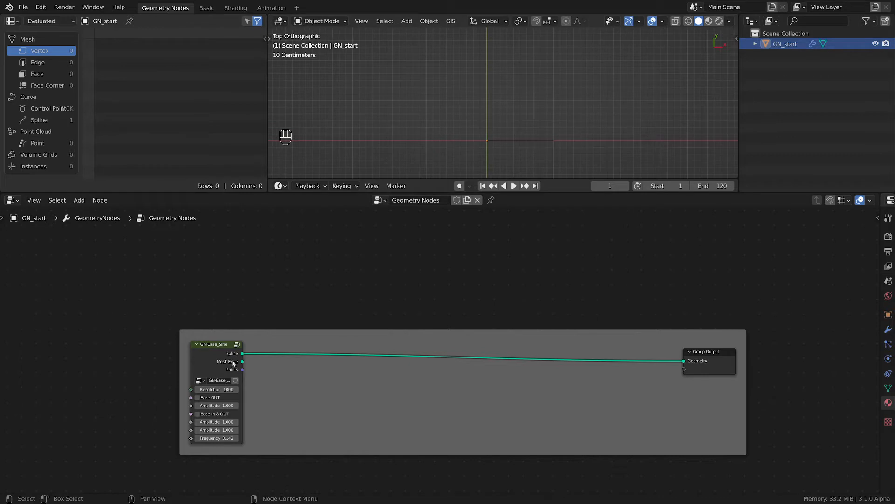
scroll(242, 433, up, 1)
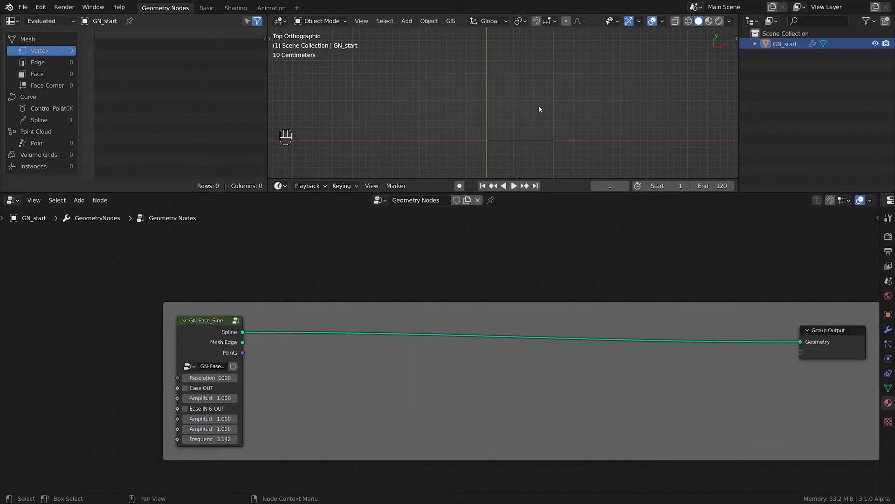
key(grave)
click(541, 79)
middle_drag(533, 113, 695, 88)
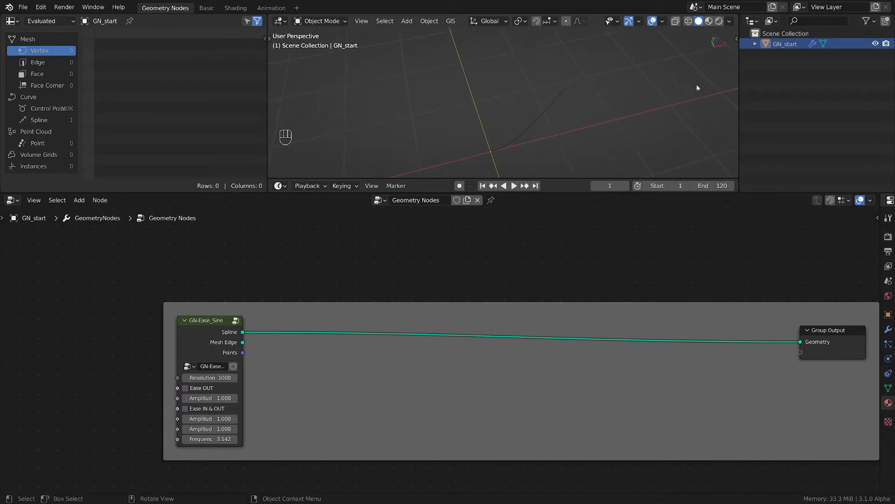
click(771, 44)
key(grave)
click(558, 75)
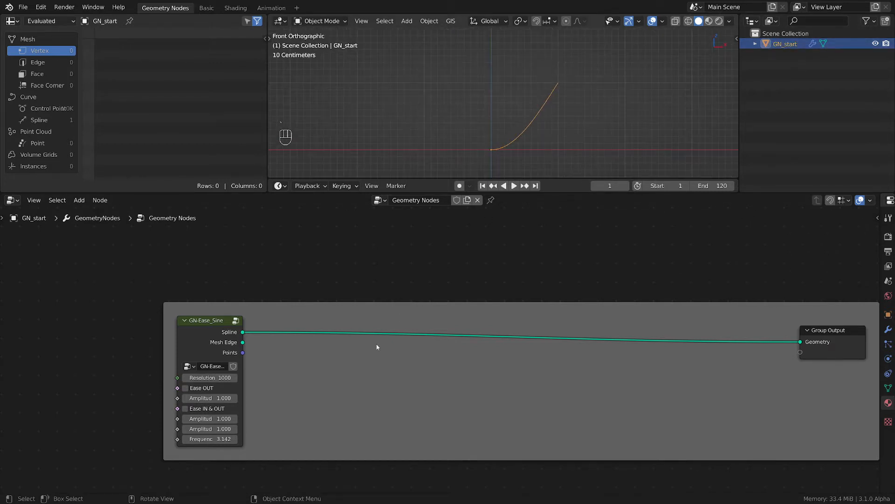
Step: Enable Ease IN & OUT on the GN-Ease_Sine node and move it and the Group Output node farther apart
scroll(343, 363, up, 3)
scroll(345, 365, down, 3)
middle_drag(351, 367, 297, 350)
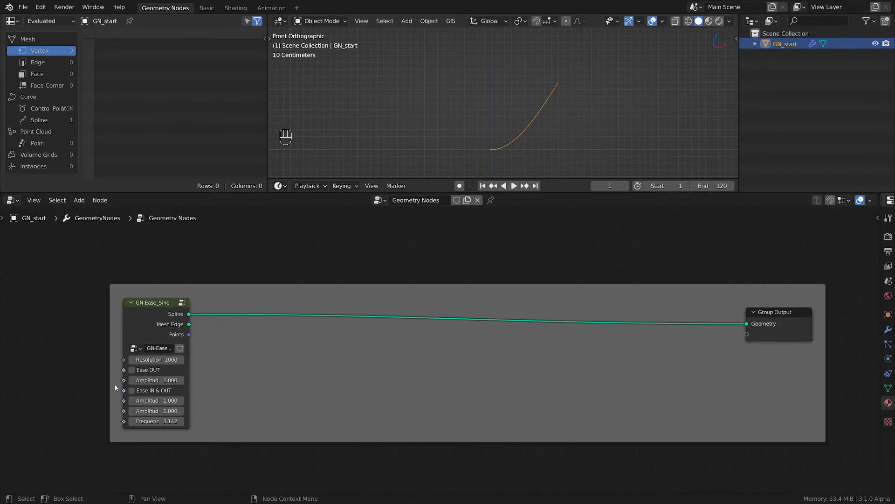
click(132, 390)
scroll(346, 385, down, 1)
scroll(346, 385, down, 1)
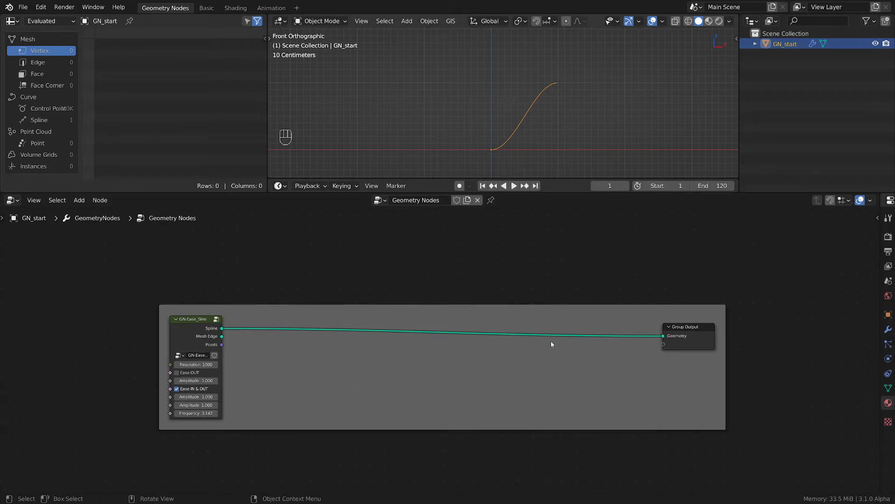
drag(698, 327, 725, 314)
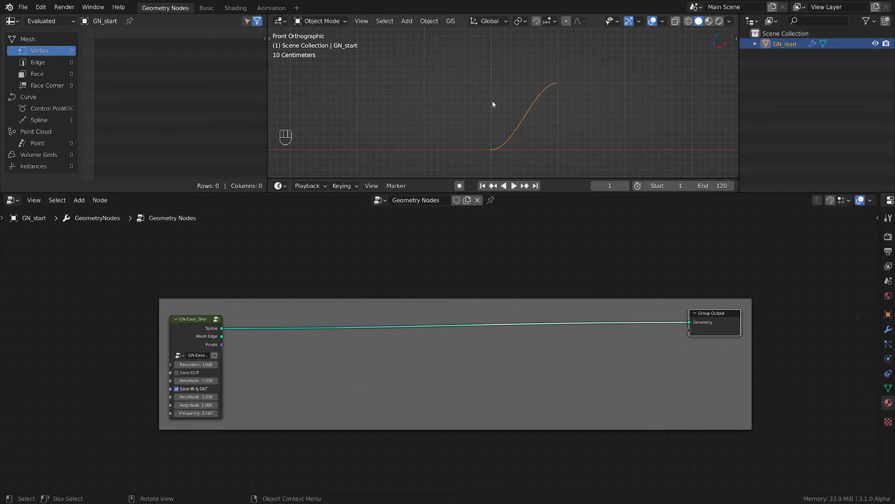
drag(199, 319, 130, 315)
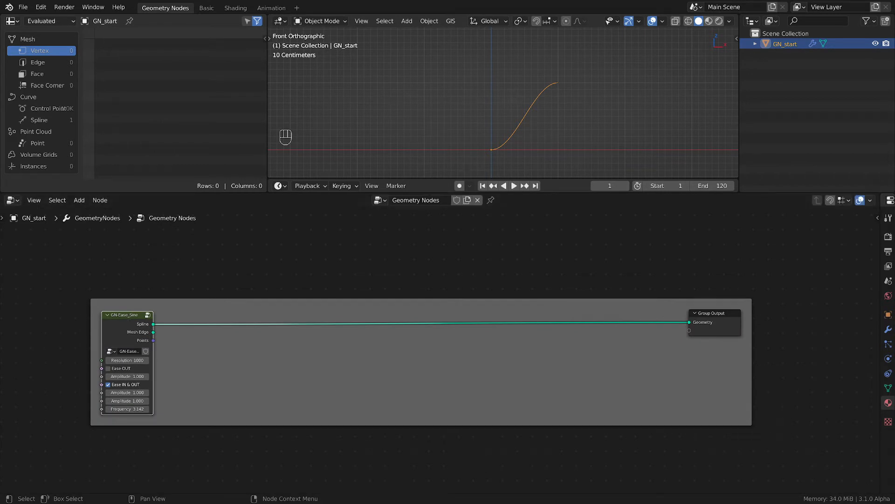
Step: Insert a Curve to Mesh node into the link between GN-Ease_Sine and the Group Output
key(shift+a)
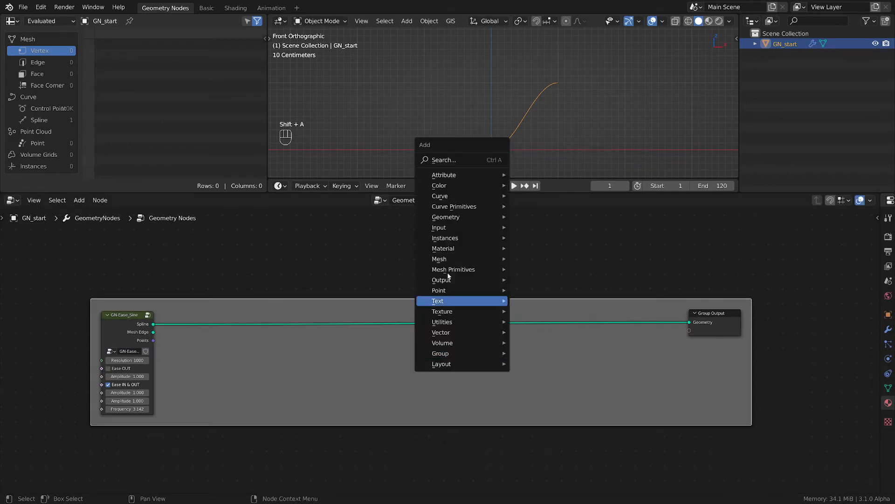
mouse_move(461, 213)
mouse_move(460, 196)
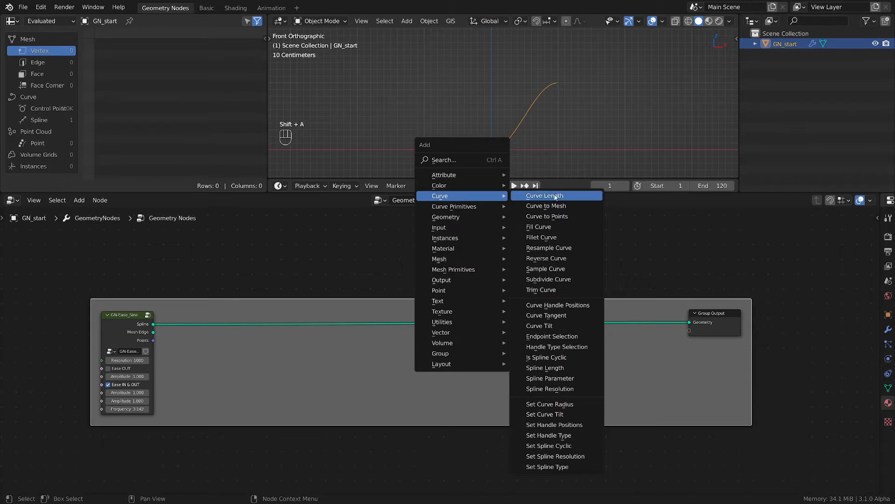
click(541, 203)
click(418, 314)
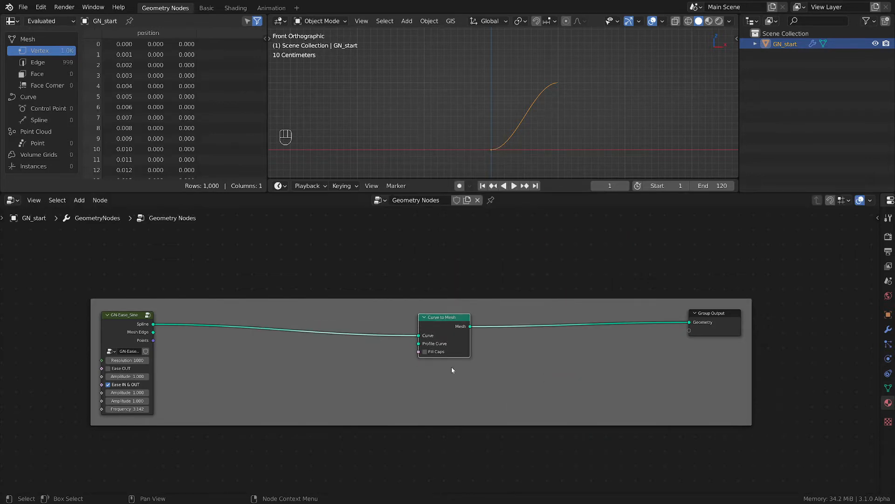
Step: Add a Curve Line node below Curve to Mesh and connect its Curve output to the Profile Curve input
scroll(460, 376, up, 2)
middle_drag(488, 350, 488, 322)
key(shift+a)
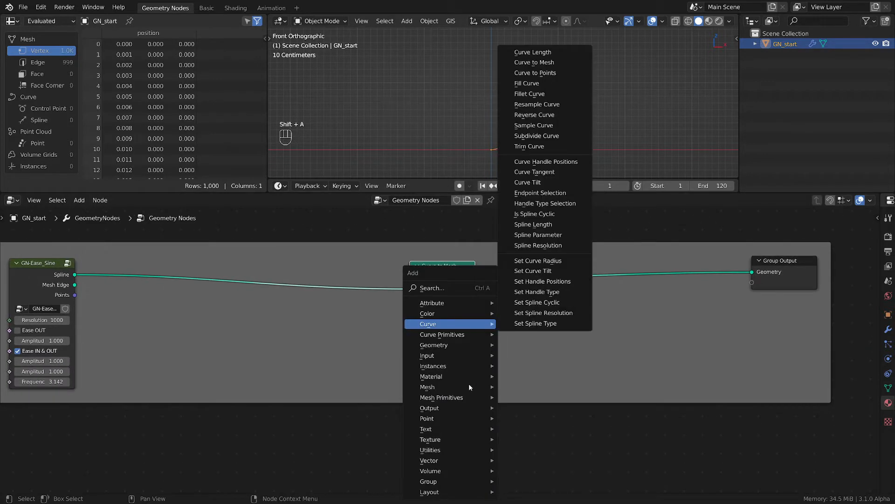
mouse_move(447, 345)
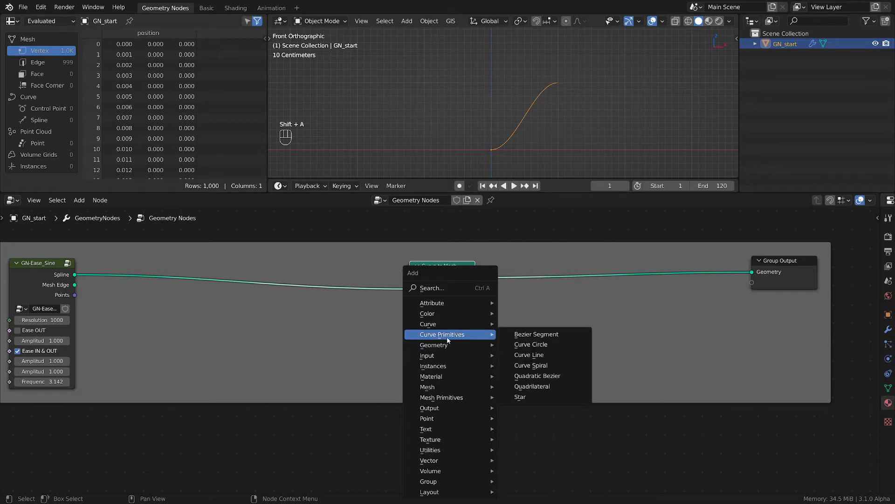
click(534, 362)
click(427, 339)
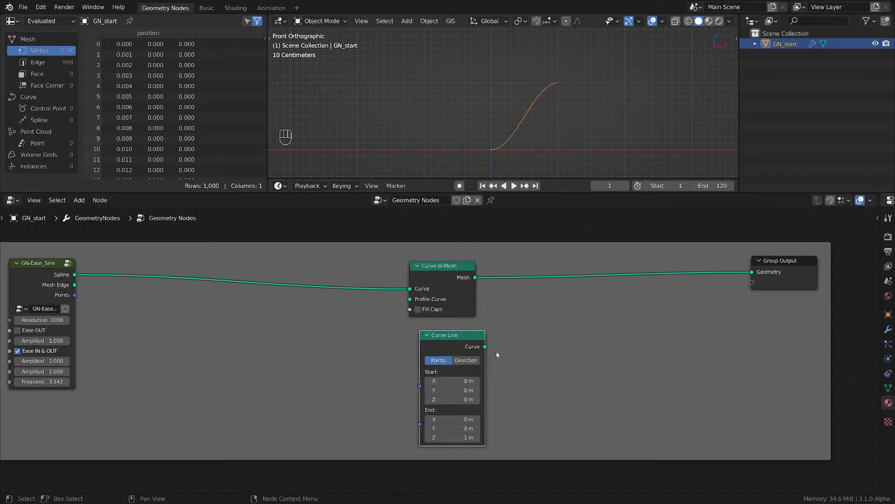
drag(485, 346, 410, 299)
drag(447, 334, 441, 329)
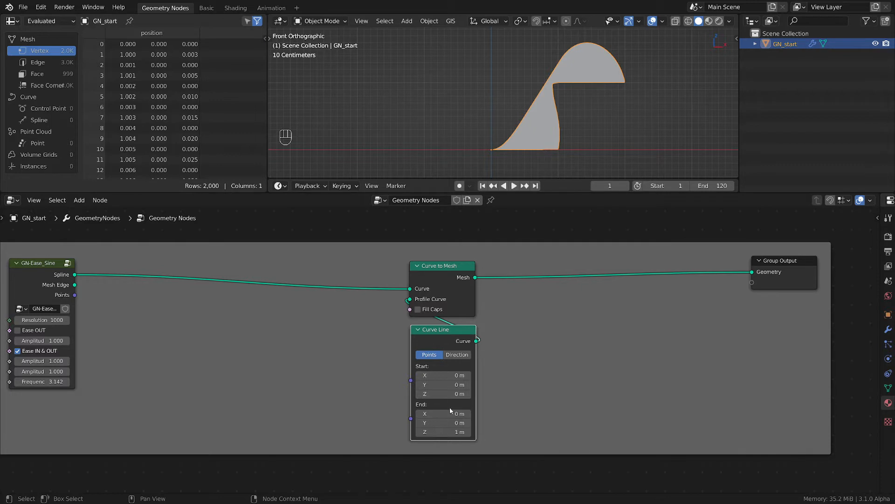
Step: Set the Curve Line's end point to X 0.5 m and Z 0 m
drag(448, 431, 459, 413)
middle_drag(513, 125, 632, 146)
shift+middle_drag(602, 175, 597, 139)
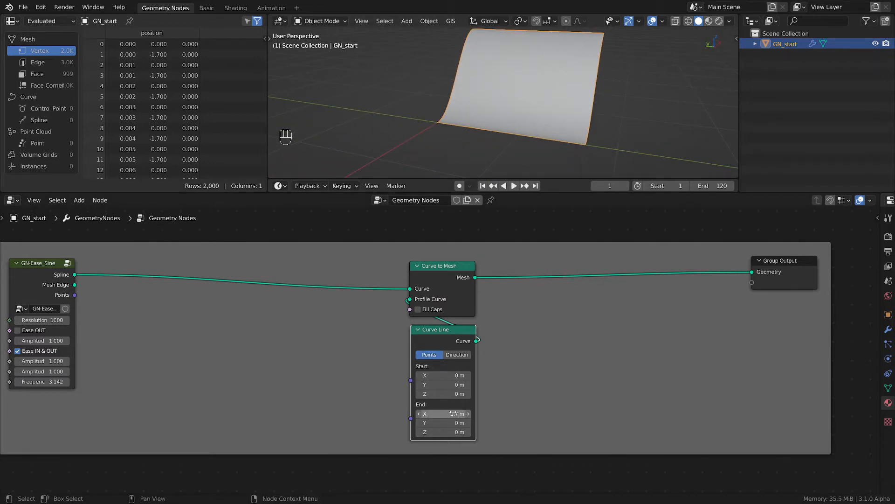
drag(453, 414, 446, 414)
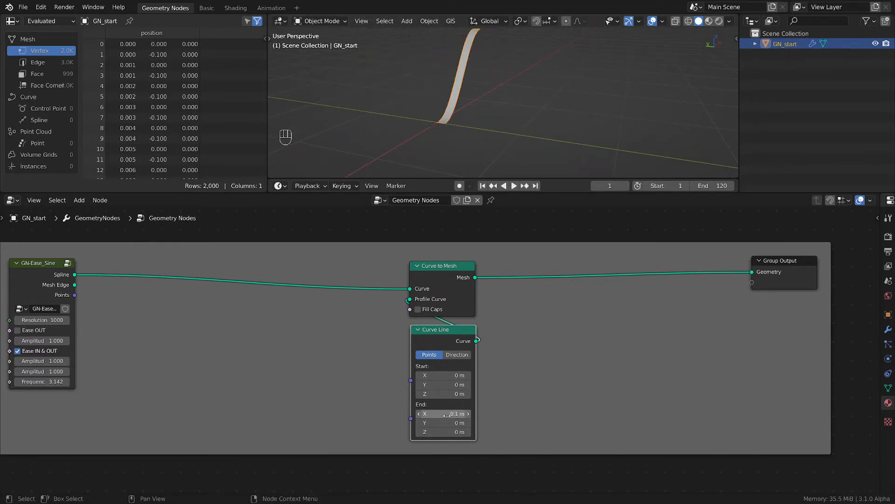
click(447, 414)
text(0.5)
key(Return)
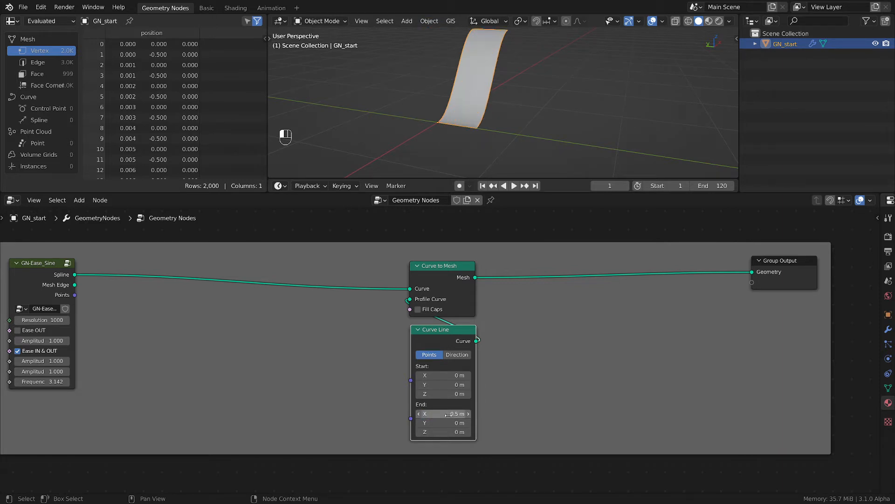
Step: Set the Curve Line's start point X to -0.5 m
click(438, 375)
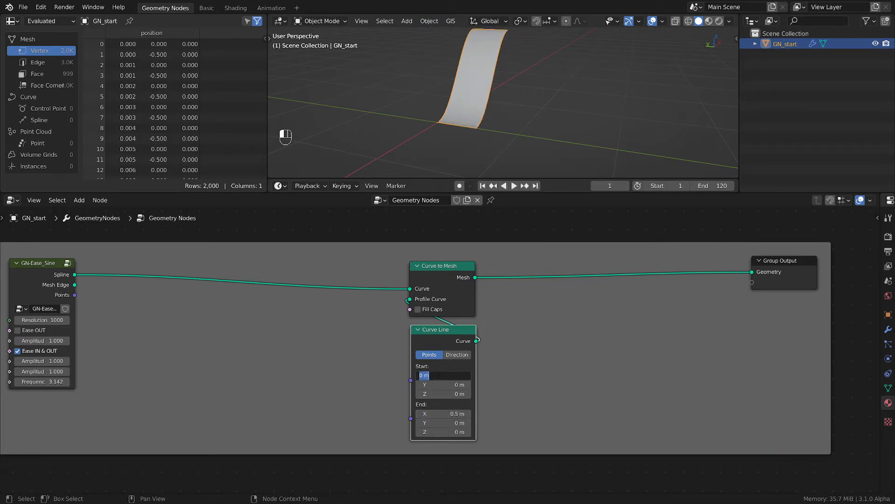
text(-)
text(0.5)
key(Return)
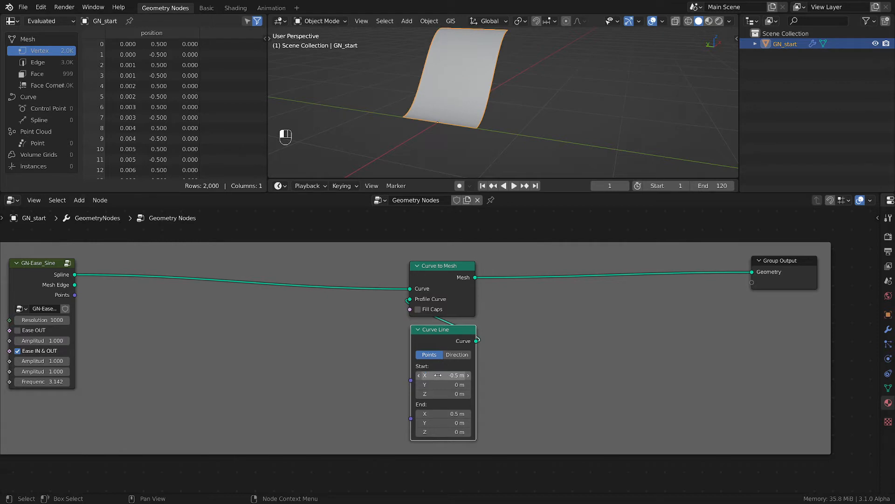
mouse_move(410, 107)
middle_down()
mouse_move(396, 115)
mouse_move(406, 124)
middle_up()
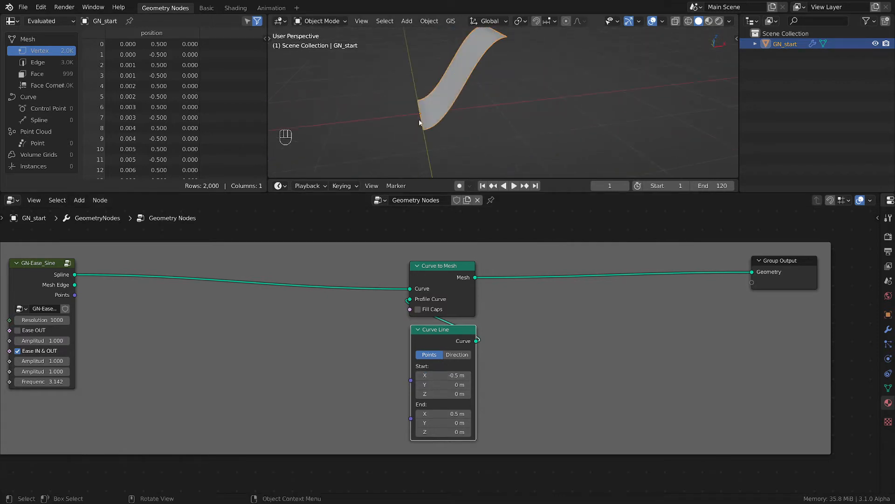
Step: Widen the modifier properties area and add a Solidify modifier to the GN_start object
scroll(698, 318, down, 1)
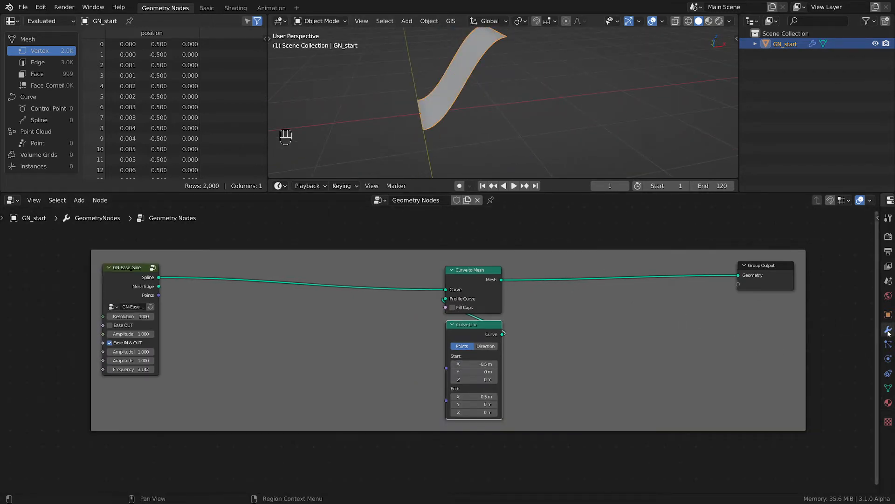
drag(878, 335, 684, 326)
click(721, 234)
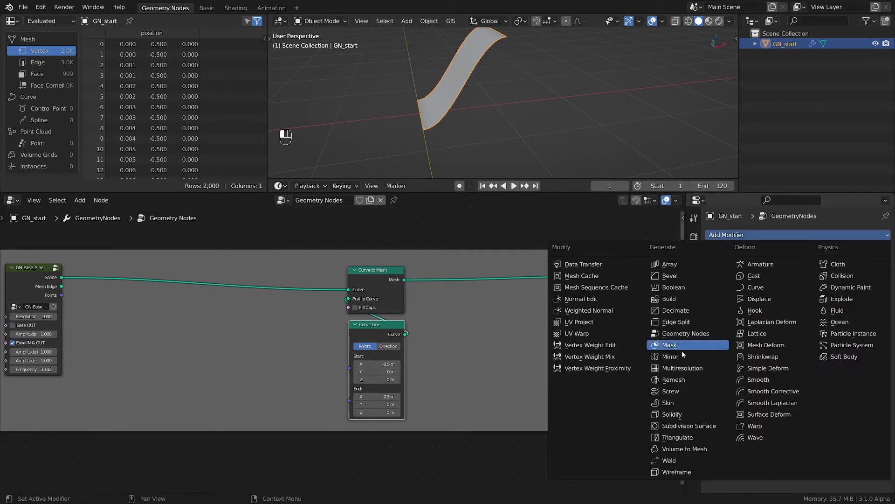
click(673, 414)
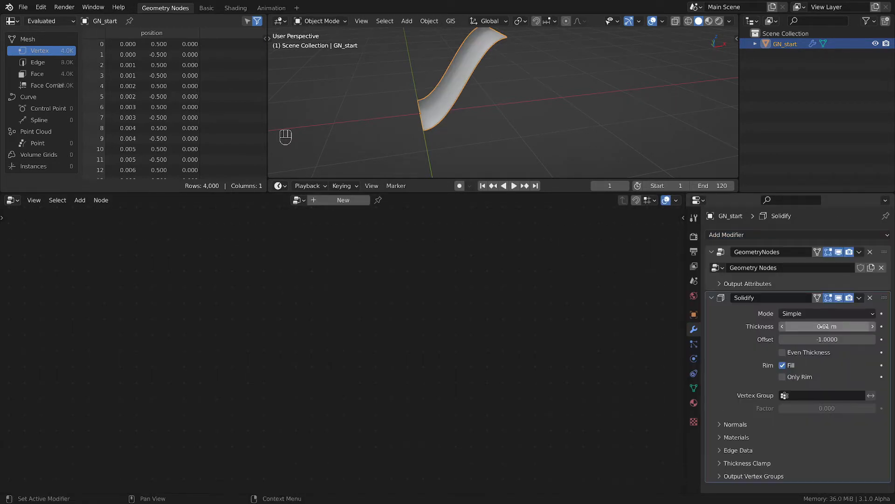
Step: Set the Solidify modifier's thickness to about 0.035 m and save the file
shift+drag(828, 326, 842, 326)
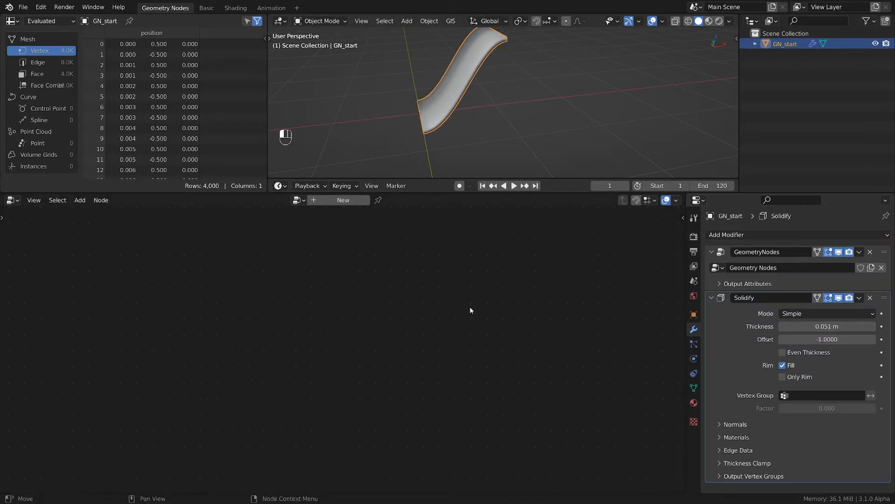
key(ctrl+s)
shift+drag(826, 326, 801, 326)
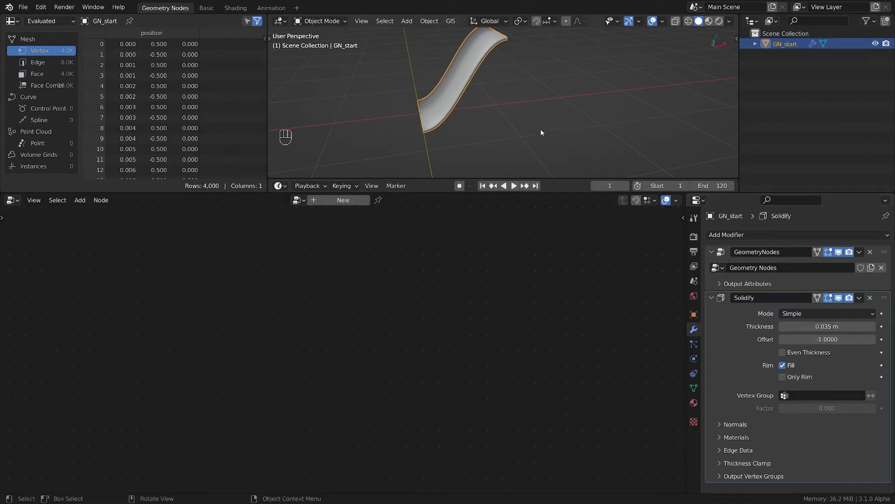
middle_drag(472, 82, 466, 75)
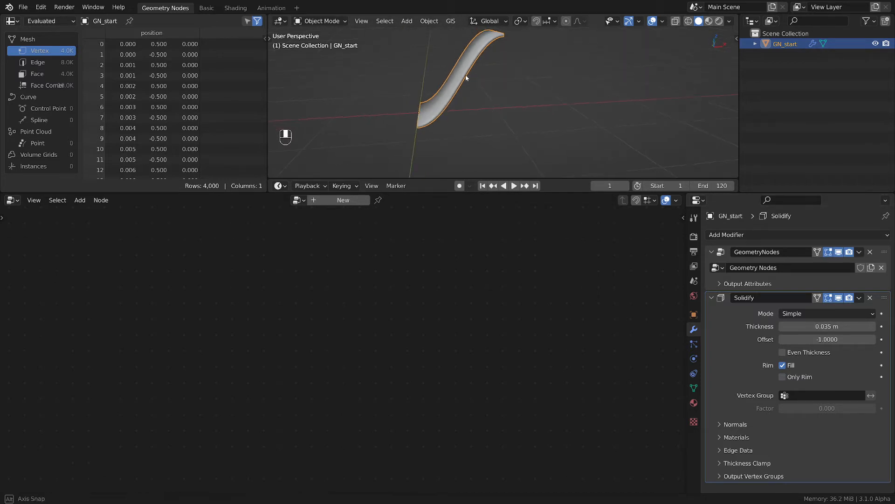
Step: Add a Bevel modifier to GN_start with its amount set to 0.001 m
click(746, 235)
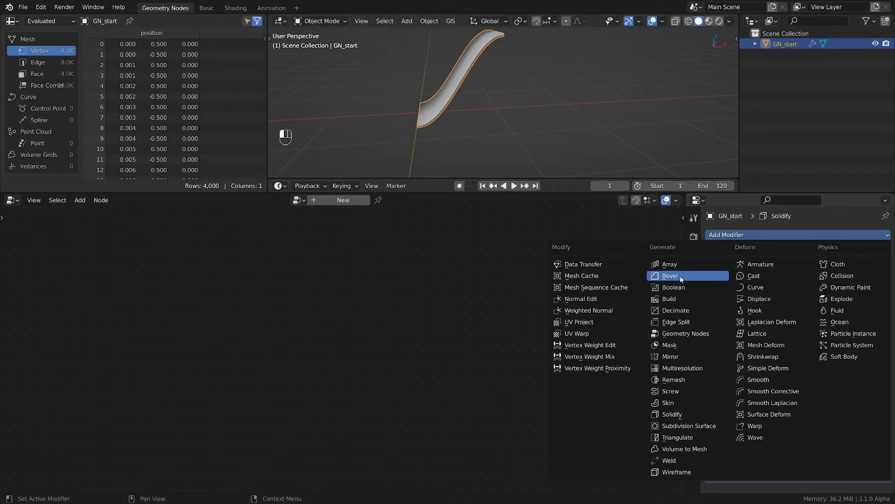
click(670, 275)
scroll(469, 121, up, 2)
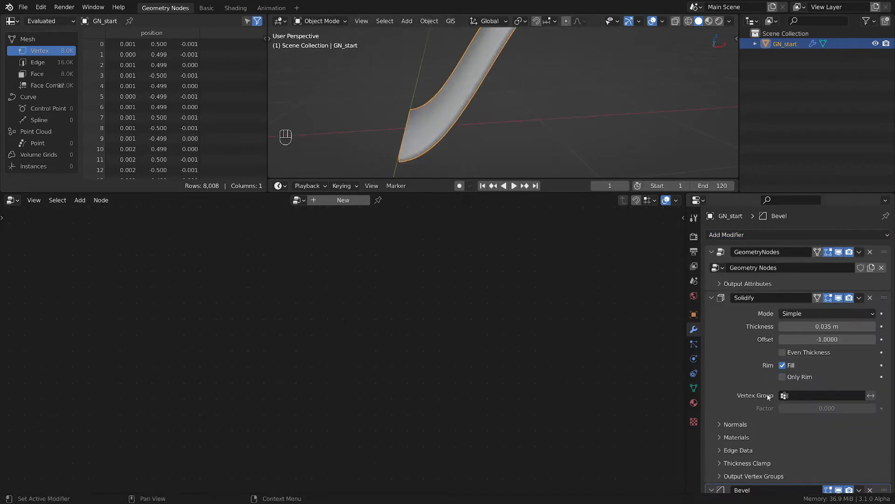
scroll(783, 418, down, 2)
scroll(783, 417, down, 4)
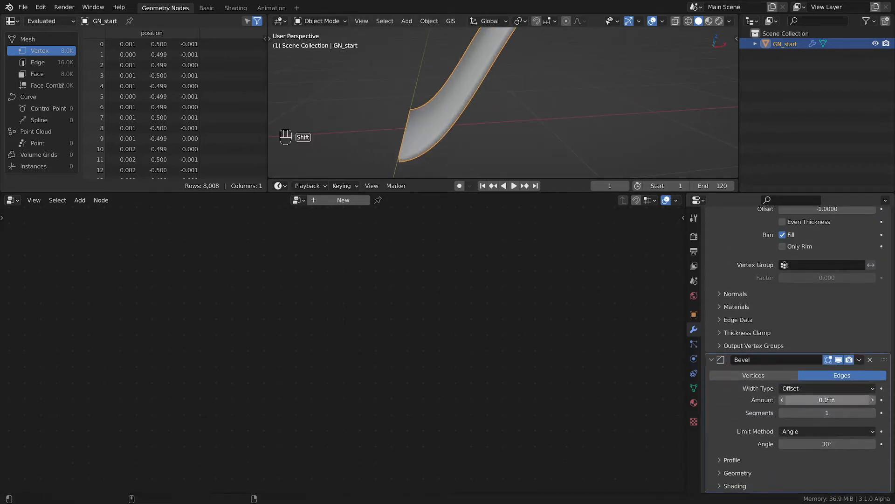
shift+drag(831, 400, 789, 400)
middle_drag(434, 144, 459, 122)
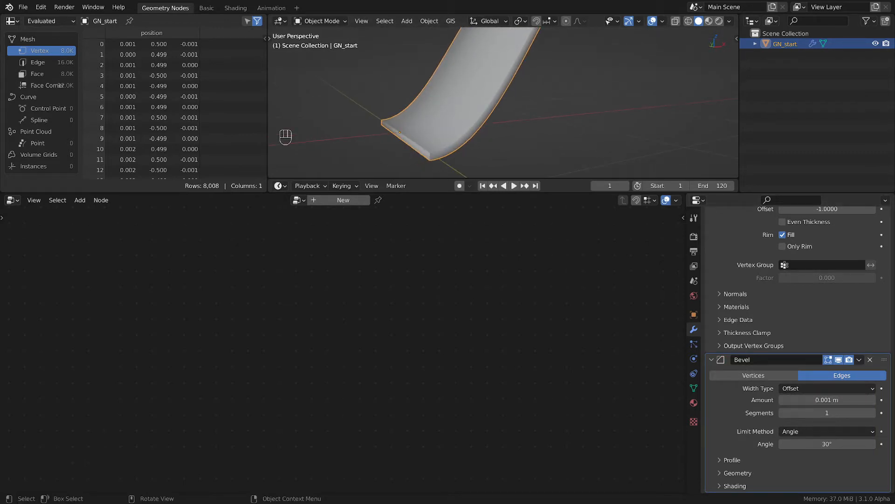
Step: Enable Harden Normals in the Bevel modifier's shading options and Auto Smooth in the mesh's normals settings
click(738, 485)
scroll(769, 479, down, 3)
click(782, 444)
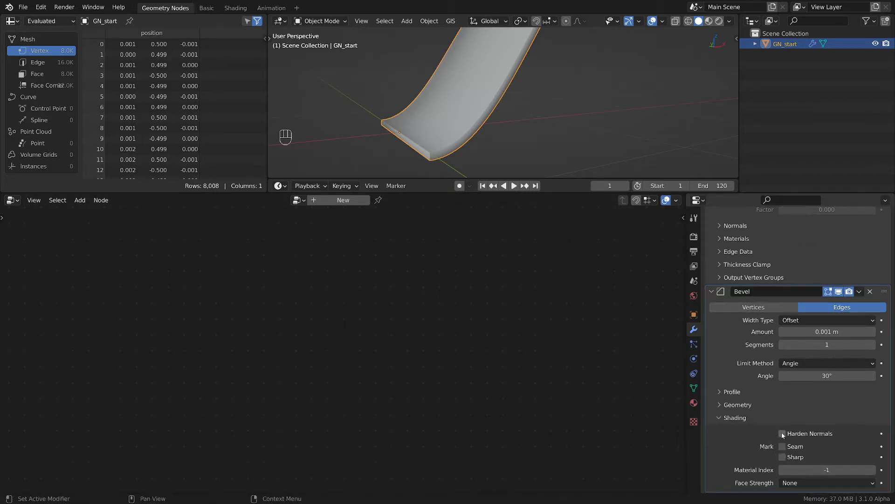
click(694, 388)
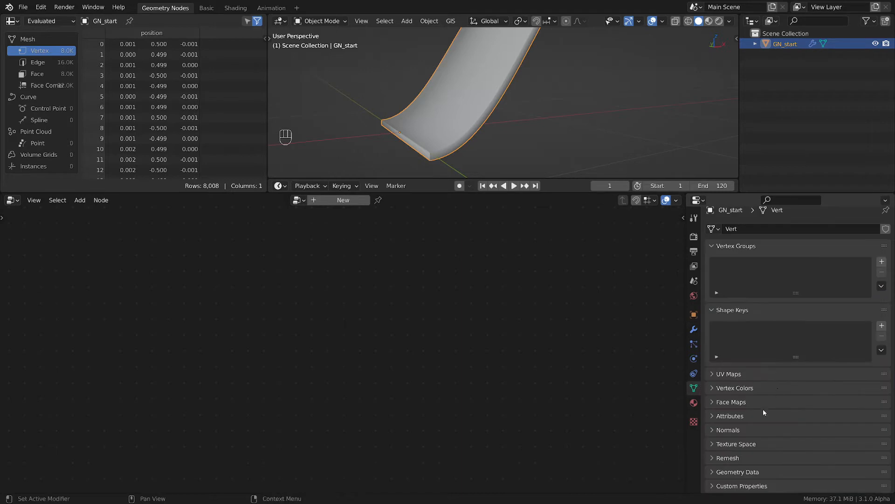
click(735, 432)
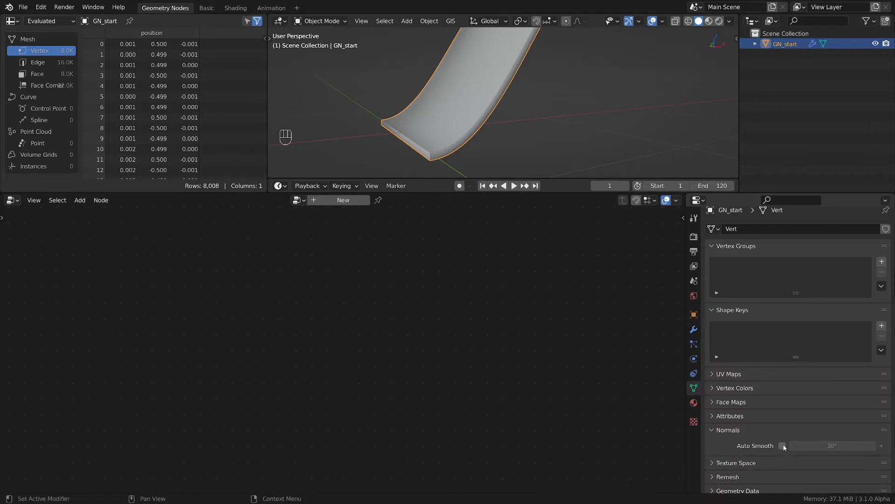
click(783, 446)
click(694, 329)
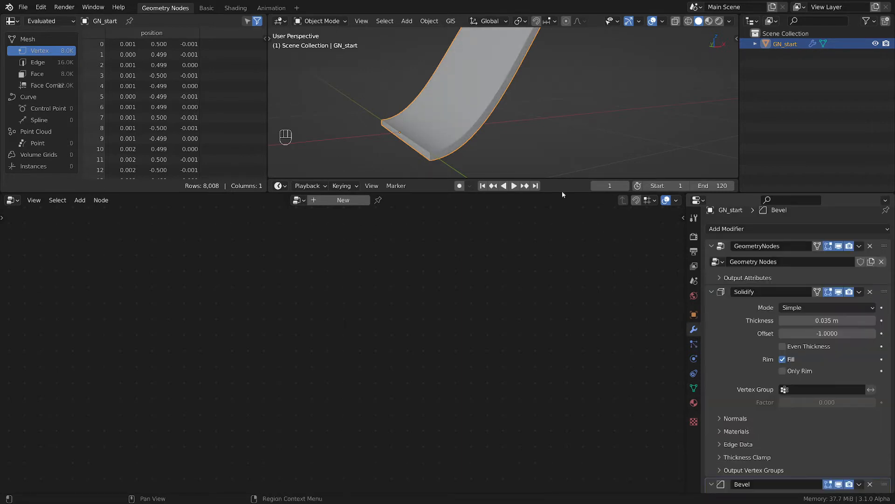
mouse_move(467, 117)
middle_down()
mouse_move(465, 95)
mouse_move(466, 103)
middle_up()
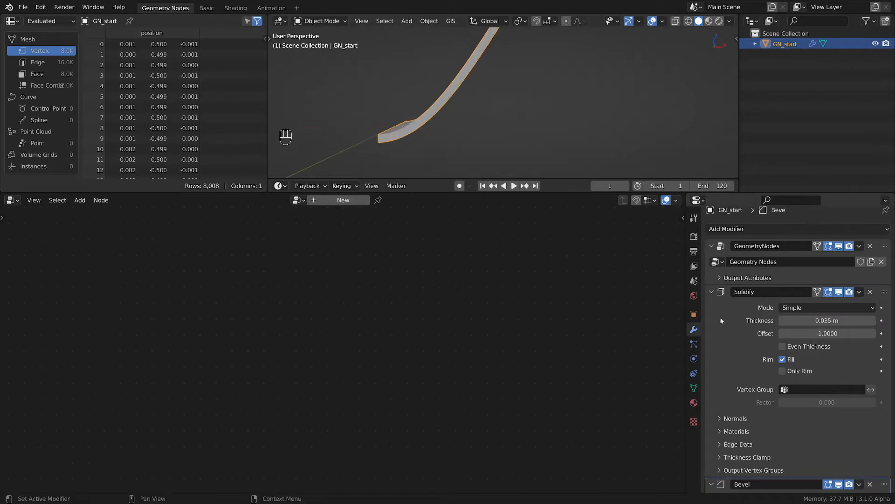
Step: Show the GeometryNodes modifier's node tree in a widened node editor and view the slope from the front
scroll(810, 288, up, 1)
click(864, 262)
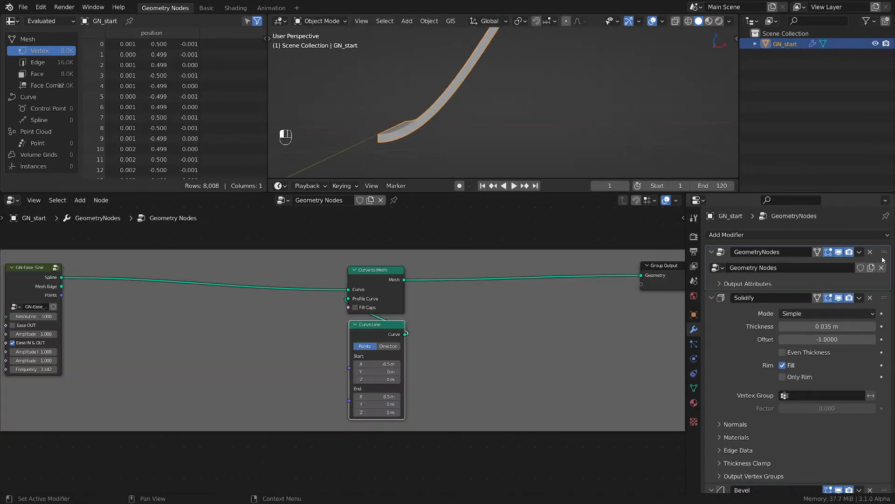
drag(685, 315, 878, 317)
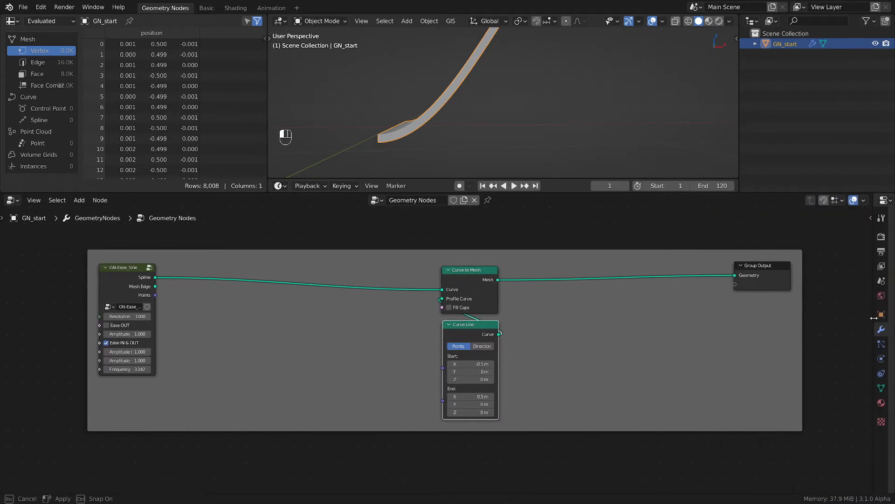
scroll(611, 290, down, 1)
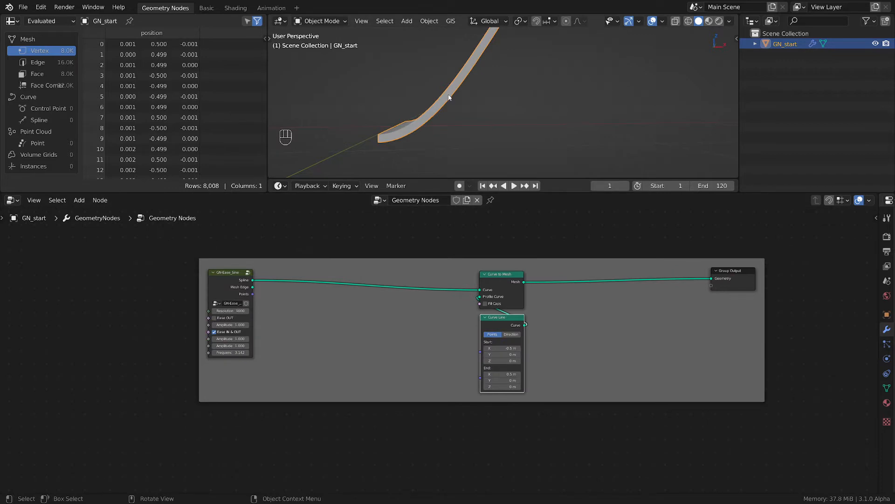
key(grave)
click(436, 59)
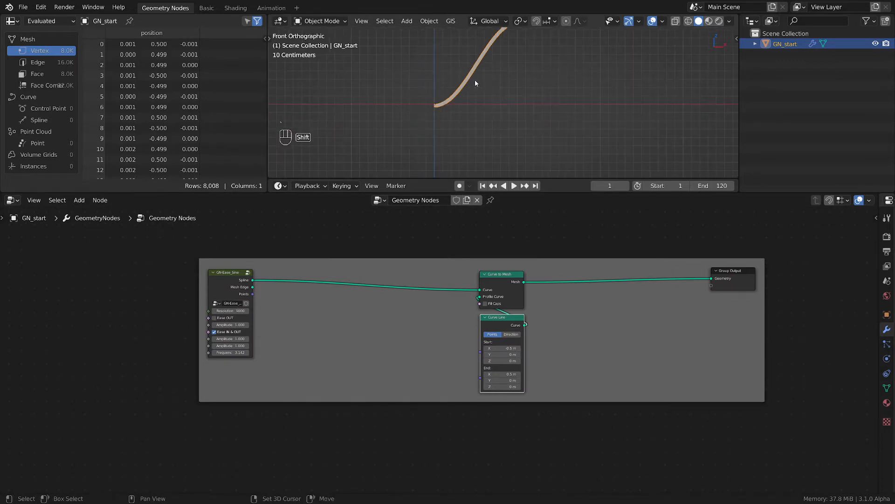
key(ctrl+space)
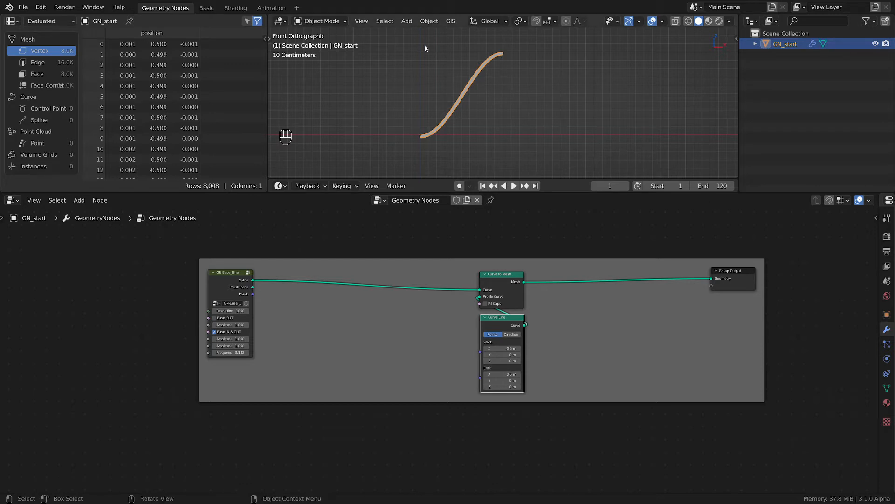
Step: Move the Curve to Mesh and Curve Line nodes together horizontally, close to the Group Output node
scroll(545, 304, up, 2)
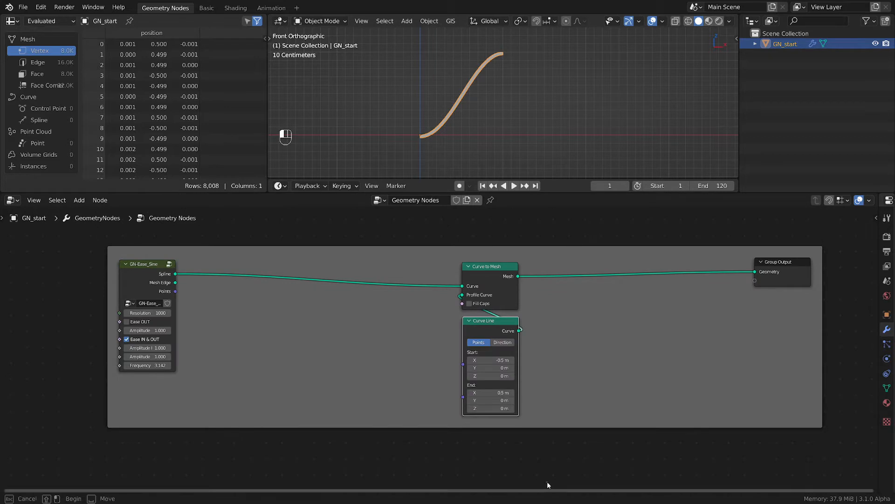
drag(546, 481, 541, 442)
key(g)
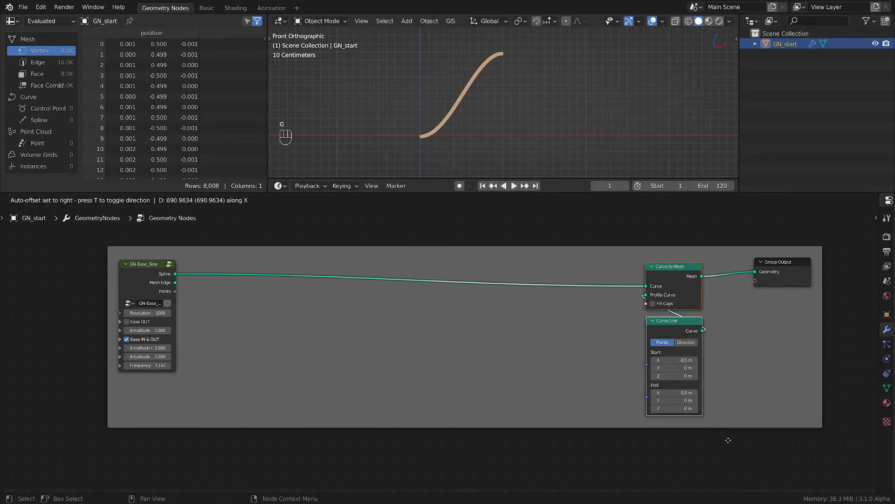
click(727, 440)
Step: Insert a Transform node on the link between GN-Ease_Sine and Curve to Mesh
key(shift+a)
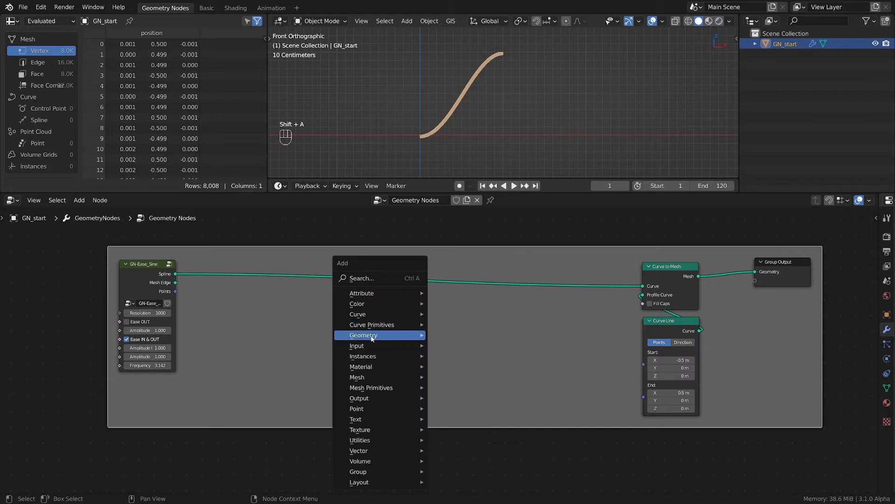
mouse_move(372, 335)
click(481, 435)
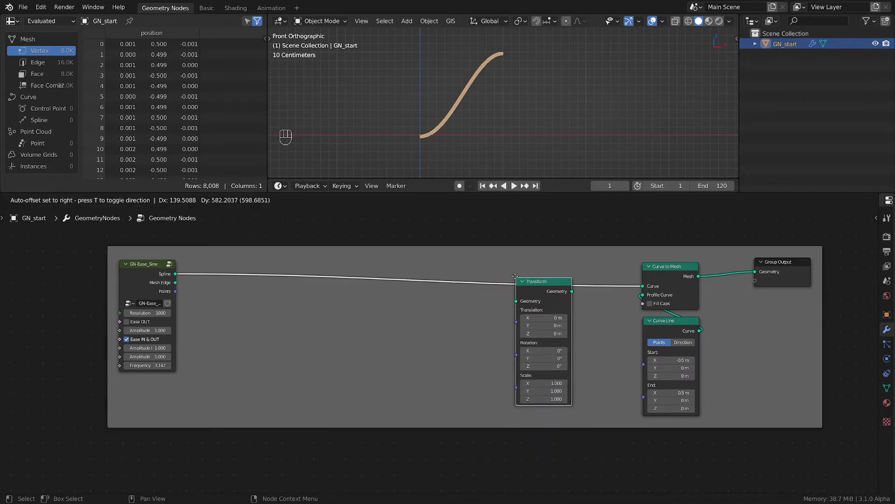
click(454, 248)
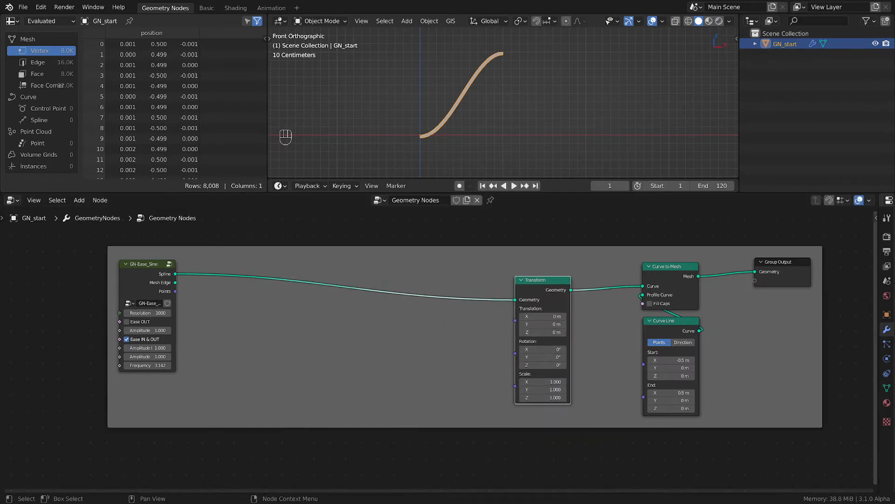
Step: Set the Transform node's X scale to 11 to stretch the slope lengthwise
drag(538, 383, 559, 383)
click(538, 383)
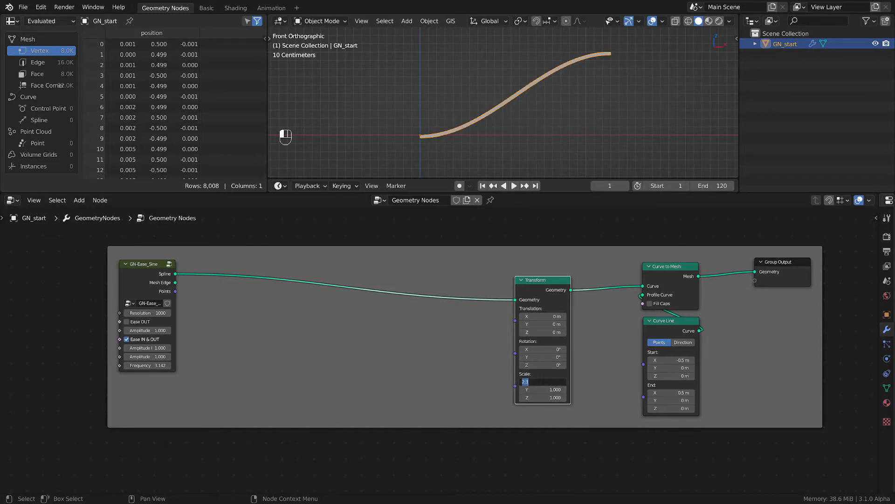
text(11)
key(Return)
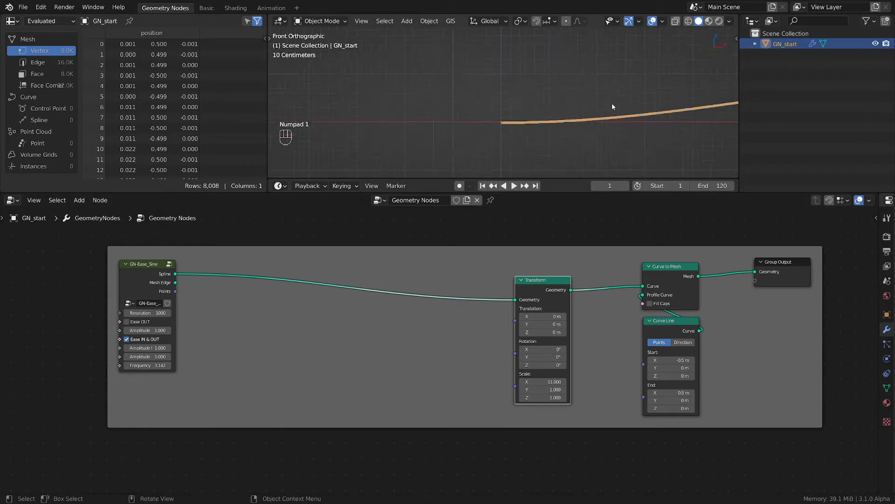
scroll(613, 104, down, 4)
shift+middle_drag(630, 114, 499, 139)
scroll(483, 126, down, 2)
scroll(483, 126, up, 4)
scroll(596, 381, up, 1)
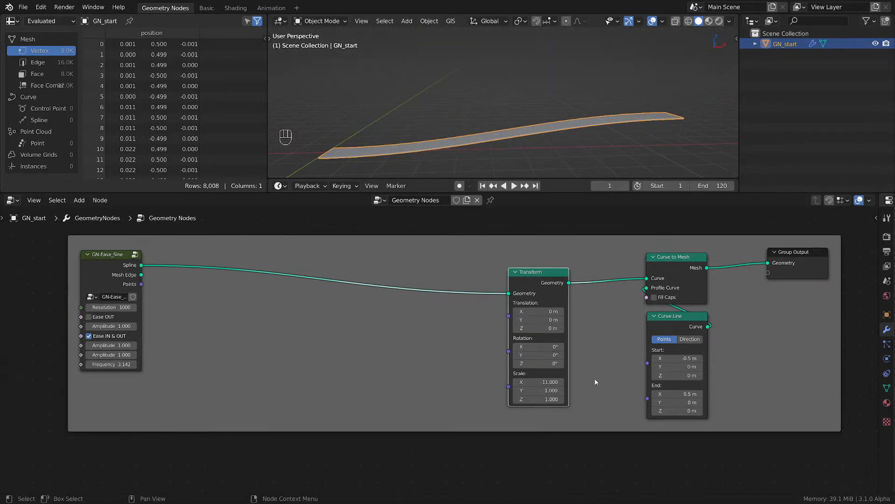
Step: Set the Transform node's Z scale to 1.3
scroll(591, 390, up, 1)
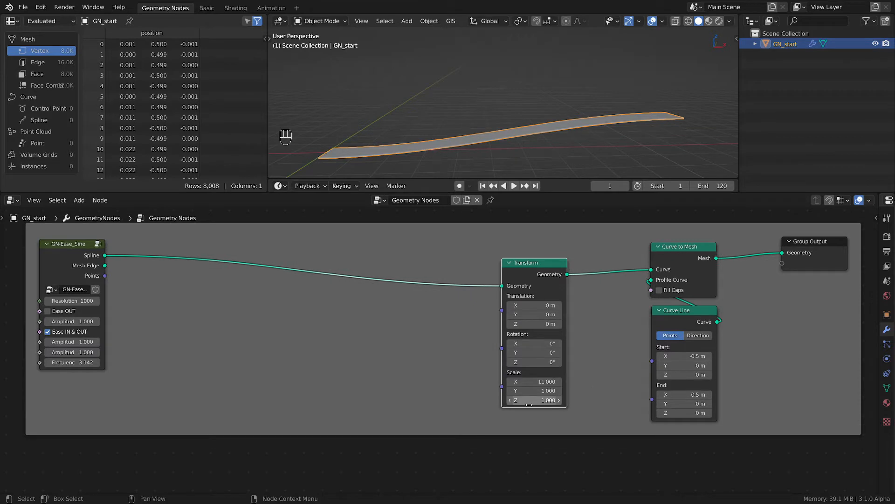
shift+drag(534, 400, 563, 400)
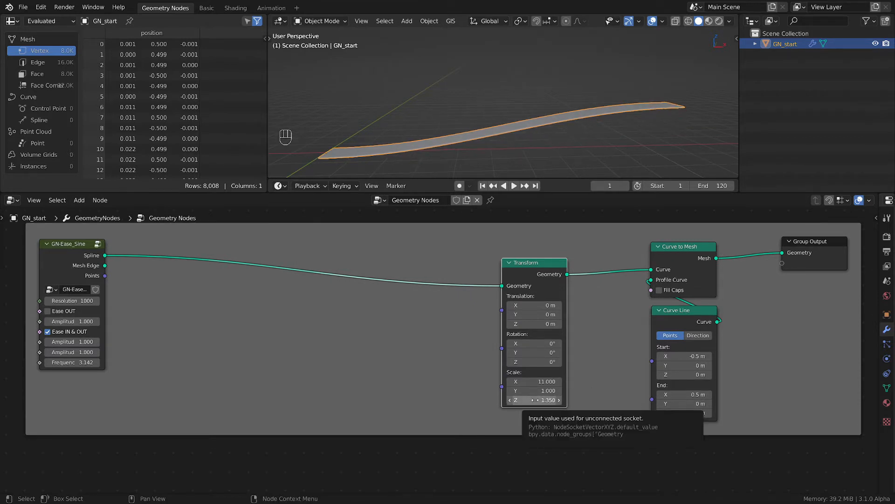
double_click(536, 400)
text(1.3)
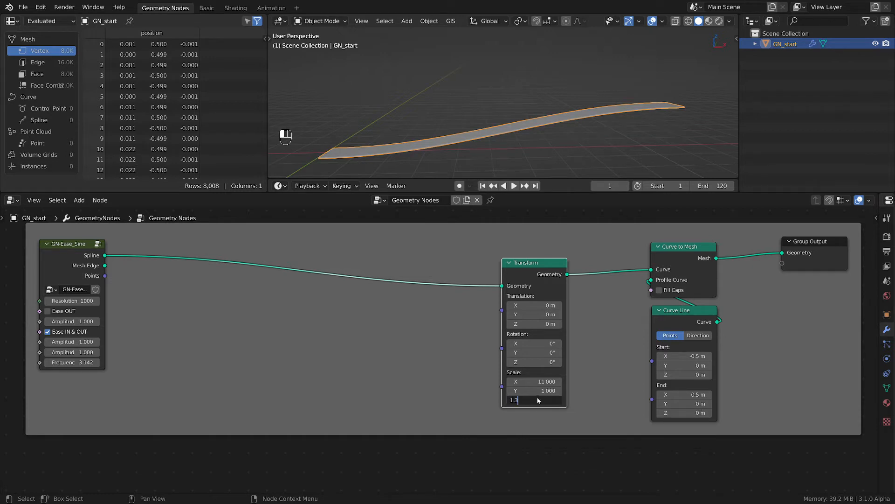
key(Return)
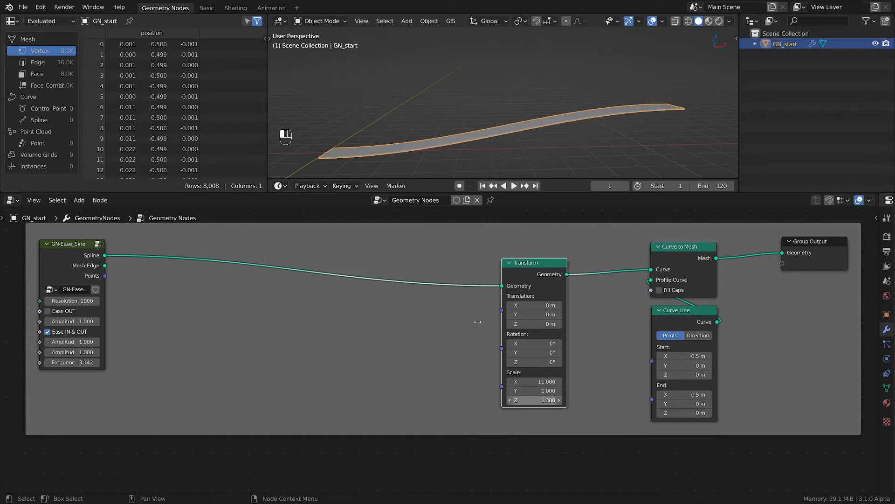
Step: View the slope from the front and move the Transform node closer to Curve to Mesh
key(grave)
click(552, 73)
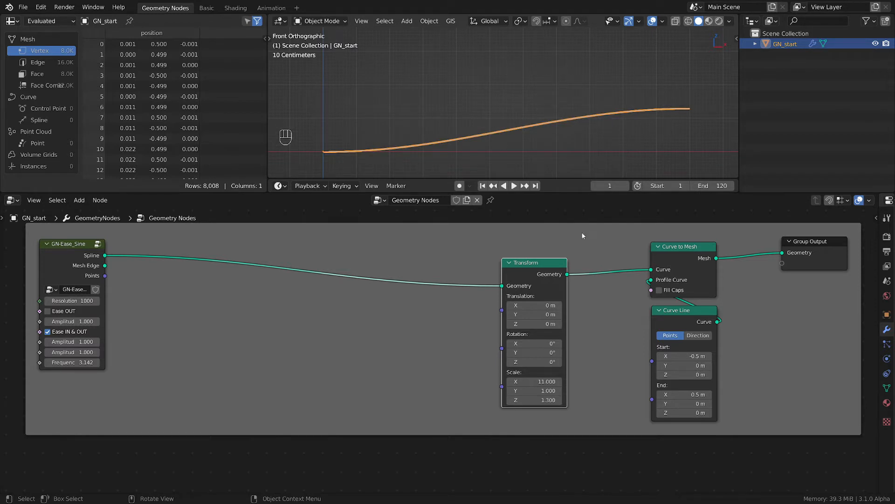
drag(534, 274, 573, 266)
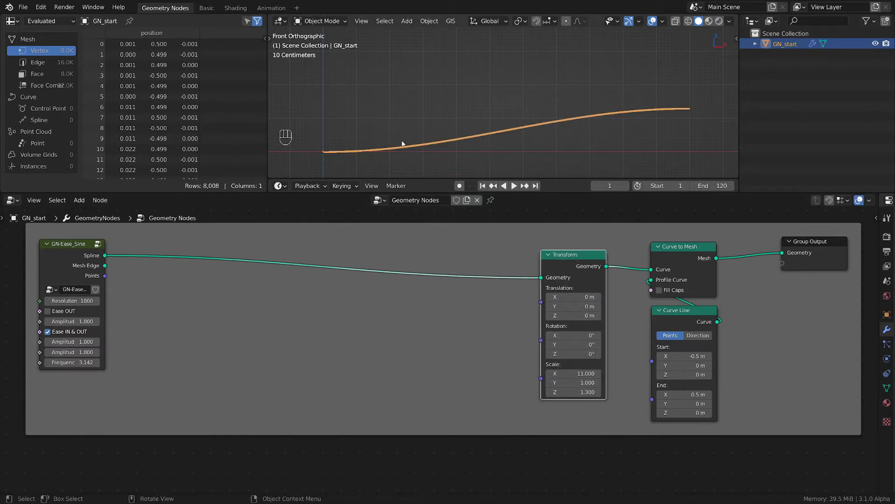
middle_drag(254, 286, 308, 290)
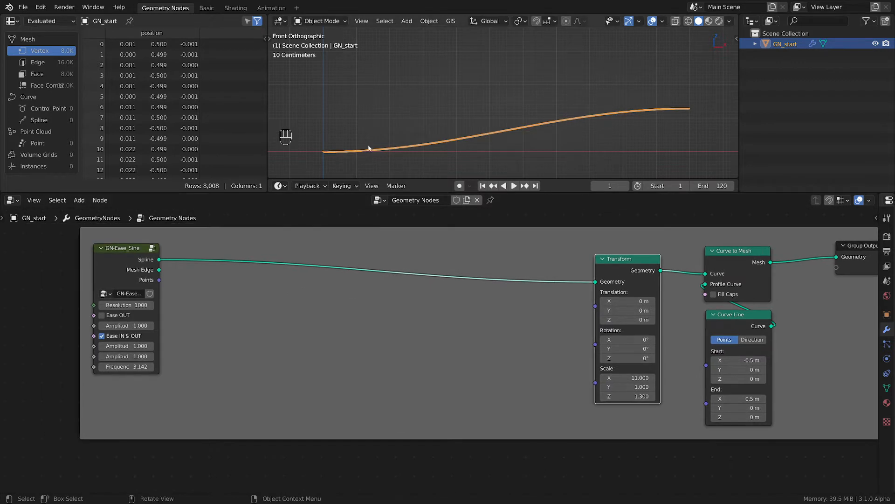
key(d)
drag(366, 150, 415, 152)
right_drag(367, 146, 403, 131)
Step: Duplicate the GN-Ease_Sine node and place the copy below the existing link, between the original and the Transform node
scroll(429, 346, down, 1)
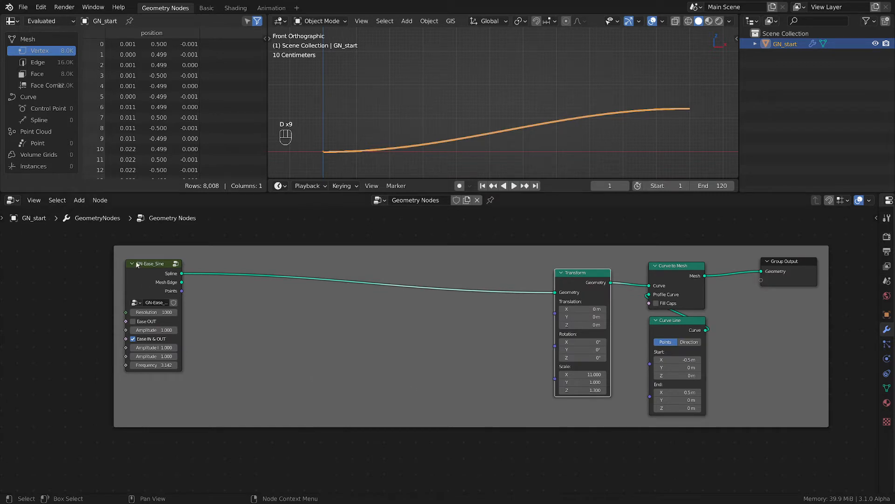
click(157, 267)
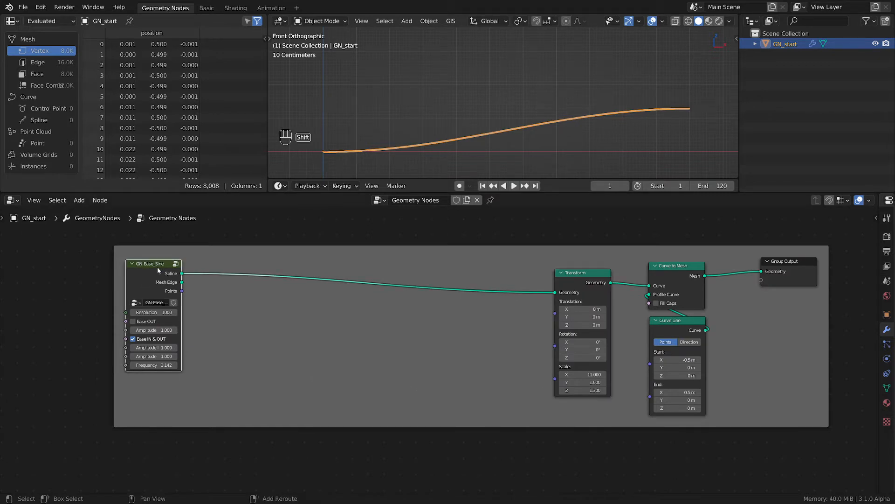
key(shift+d)
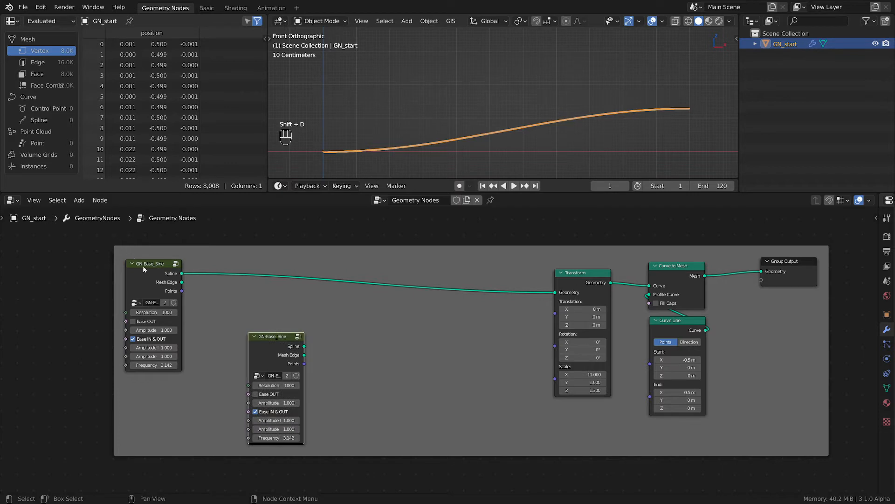
Step: Move the linked GN-Ease_Sine node next to the Transform node and shift its unlinked copy away, leaving space between them
click(143, 269)
key(g)
click(485, 286)
scroll(366, 315, up, 3)
middle_drag(383, 307, 322, 274)
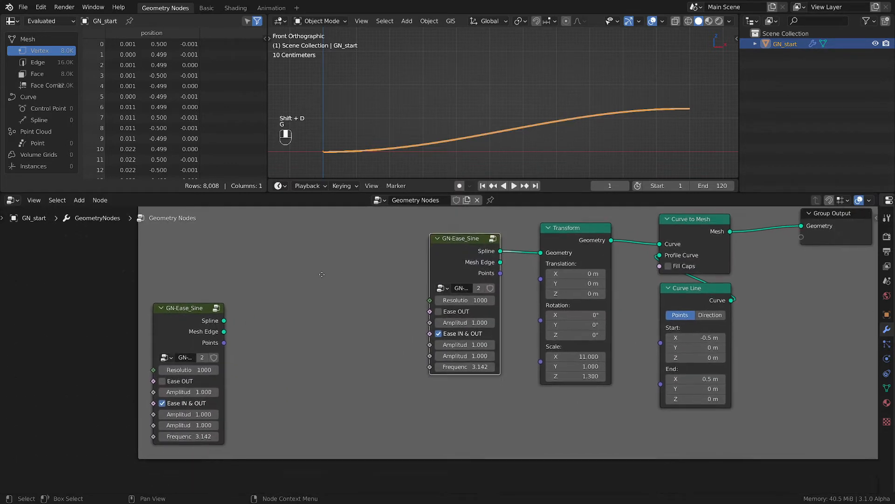
scroll(321, 274, up, 1)
click(210, 319)
key(g)
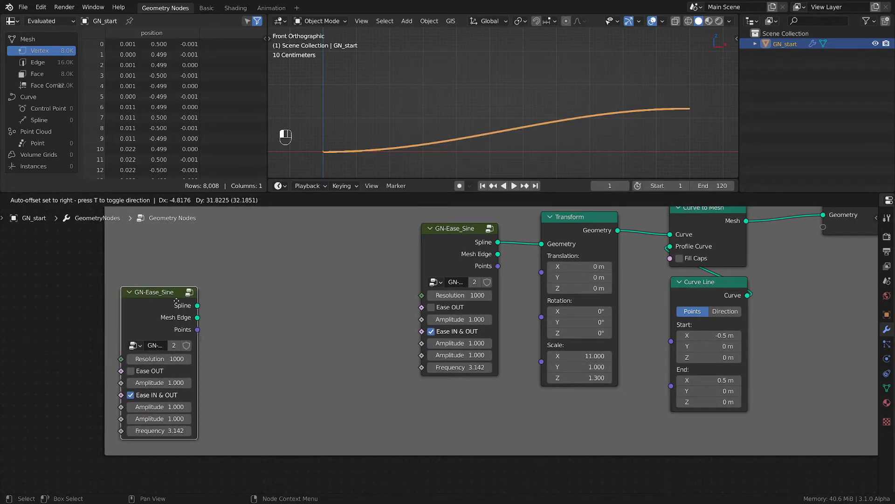
click(177, 301)
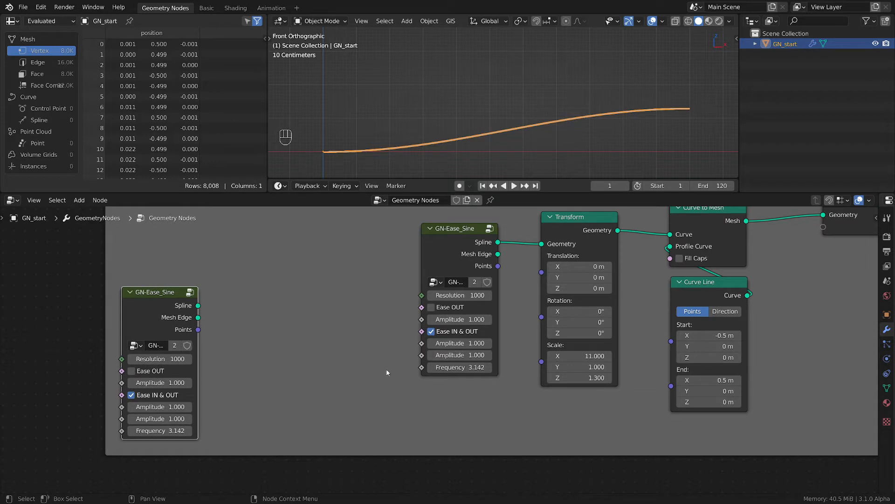
Step: Try other values for the first Ease IN & OUT amplitude on the linked GN-Ease_Sine node and reset it to 1
mouse_move(460, 343)
shift+mouse_down()
mouse_move(480, 343)
mouse_move(458, 343)
shift+mouse_up()
click(458, 344)
text(1)
key(Return)
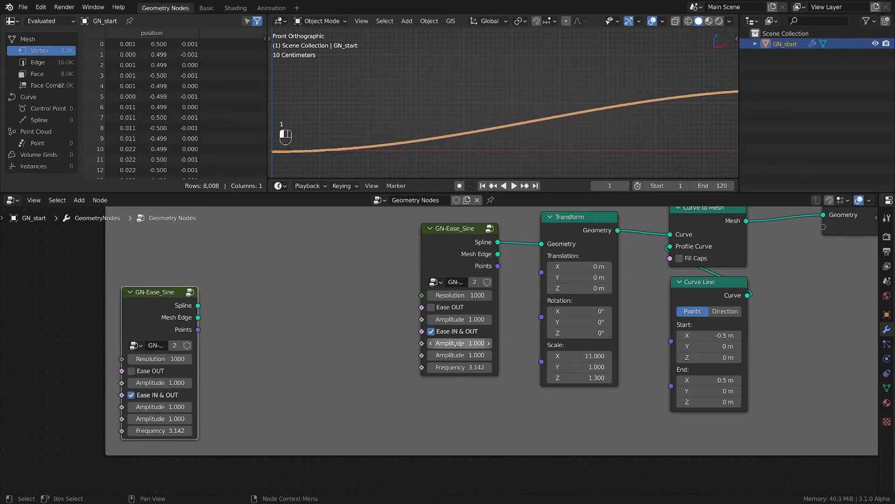
Step: Add a Separate XYZ node beside the unlinked GN-Ease_Sine copy and feed the copy's Points output into its Vector input
scroll(350, 343, down, 1)
middle_drag(362, 337, 439, 334)
scroll(439, 335, down, 3)
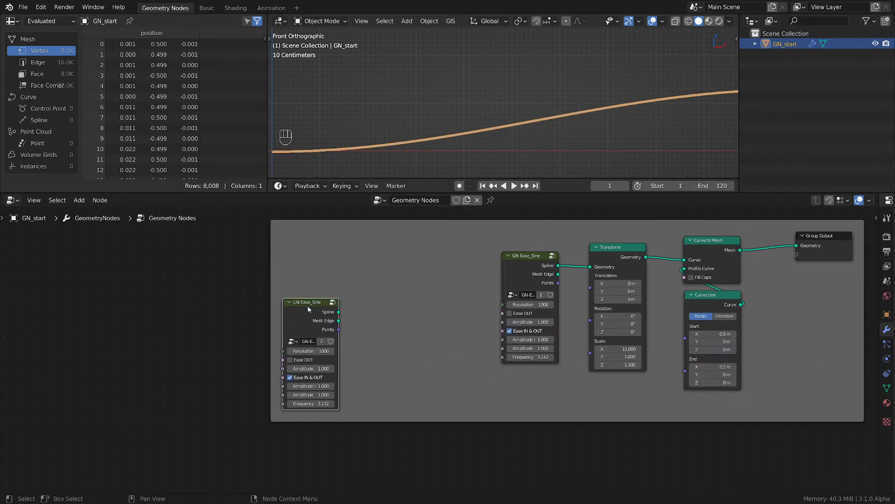
key(shift+a)
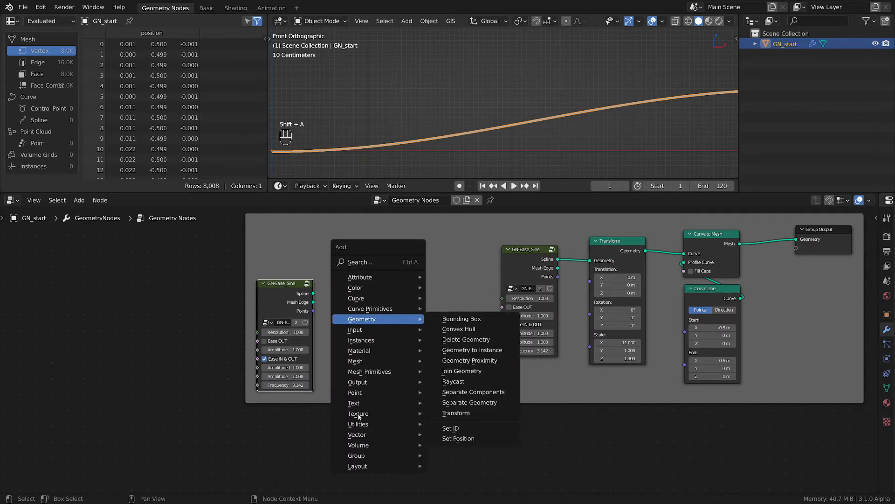
mouse_move(366, 428)
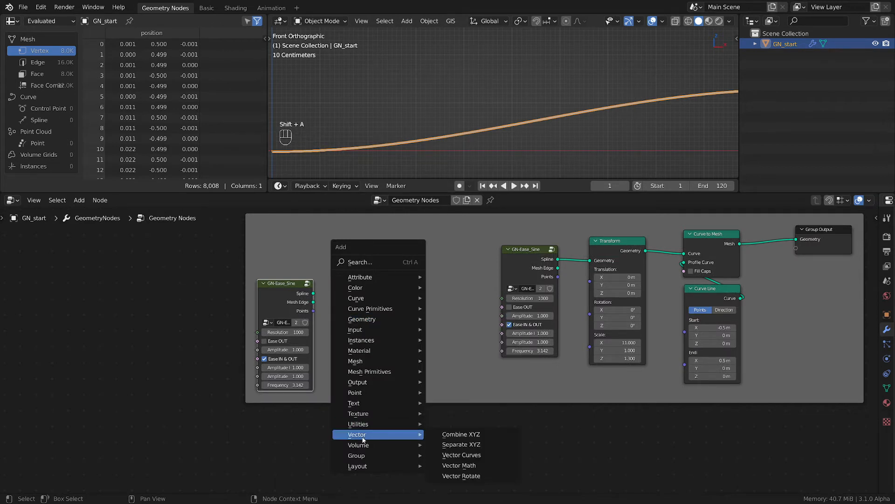
click(456, 444)
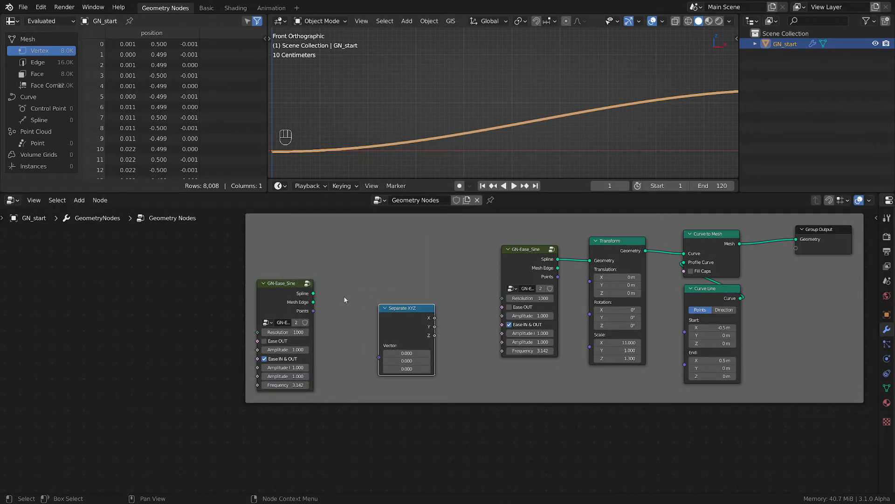
drag(314, 311, 379, 357)
drag(282, 284, 256, 272)
drag(405, 316, 362, 317)
Step: Turn off Ease IN & OUT on the GN-Ease_Sine copy that feeds Separate XYZ
scroll(551, 112, down, 5)
scroll(374, 319, up, 5)
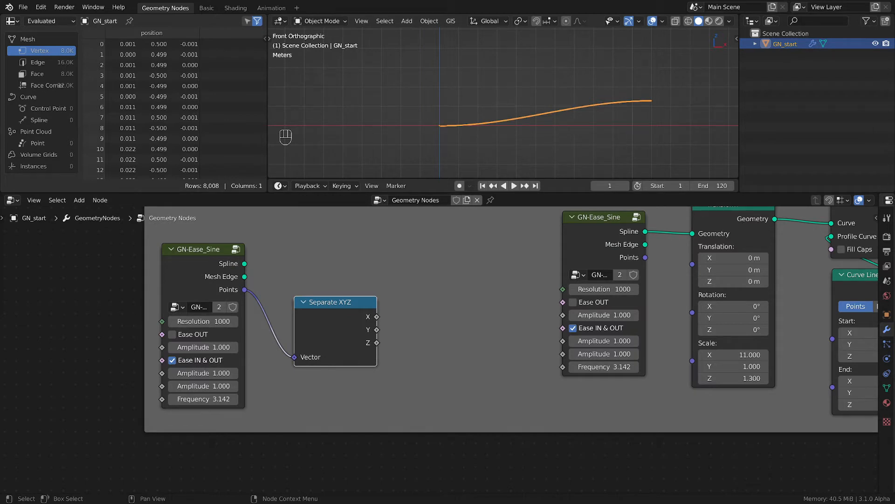
click(172, 360)
Step: Preview the GN-Ease_Sine copy's Spline through the Group Output and reconnect Curve to Mesh to the output
key(Home)
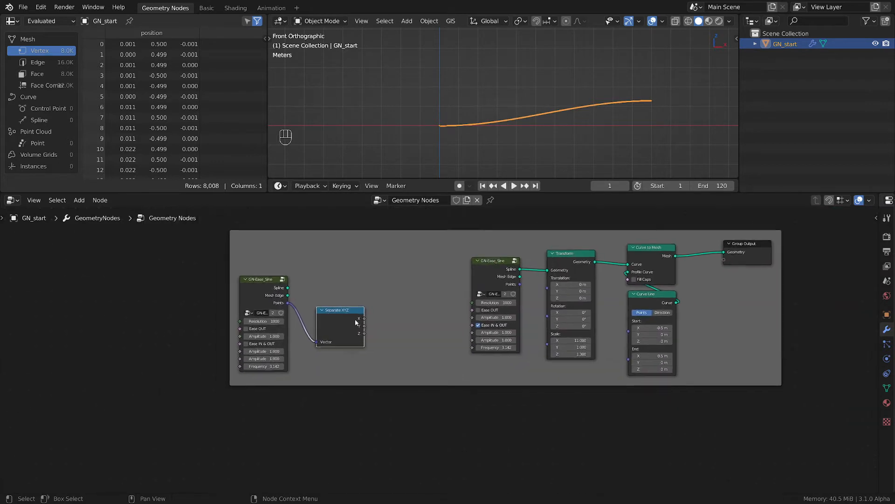
middle_drag(355, 322, 283, 332)
drag(217, 298, 658, 331)
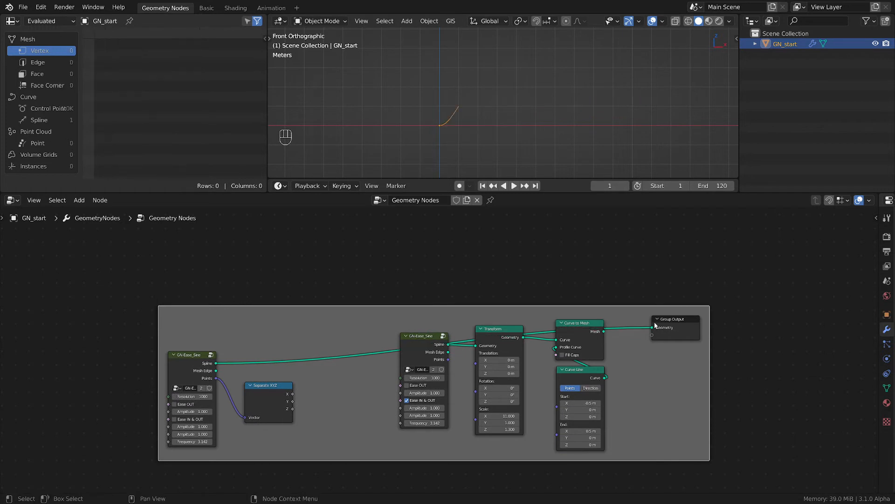
scroll(442, 117, up, 7)
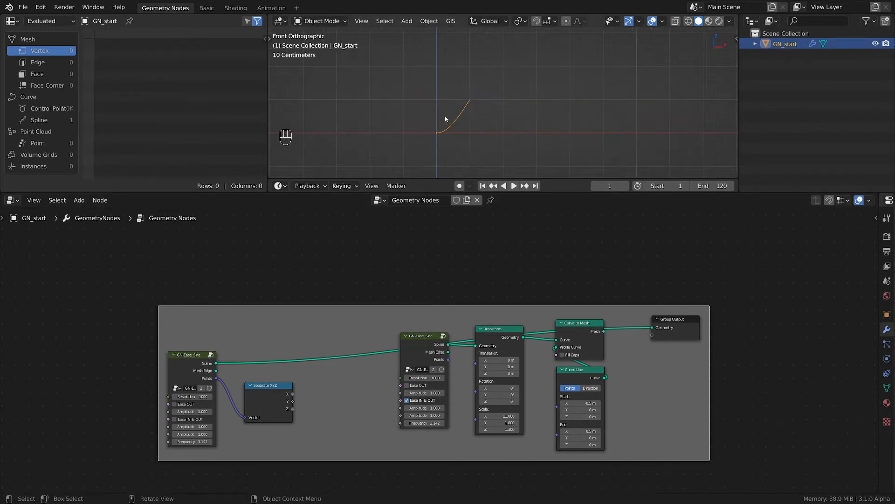
ctrl+shift+click(603, 334)
scroll(444, 314, up, 2)
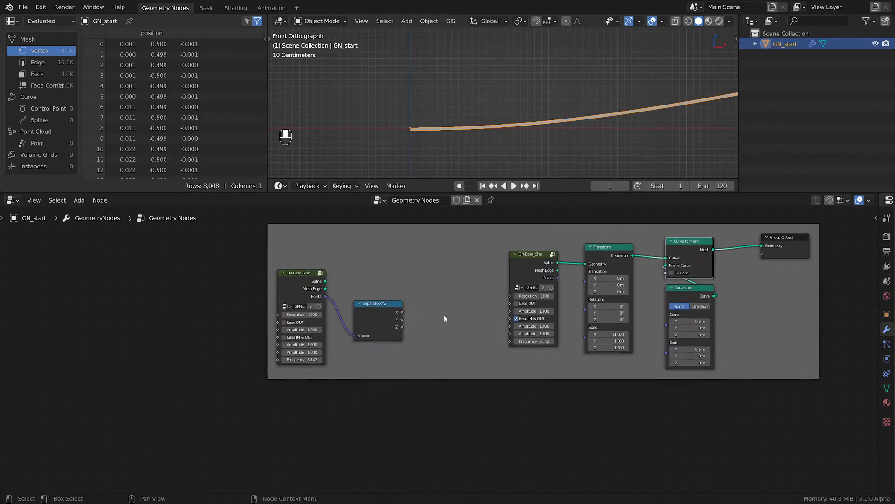
Step: Connect the Separate XYZ node's Z output to both Amplitude IN and Amplitude OUT of the second GN-Ease_Sine node
drag(404, 301, 346, 299)
click(366, 304)
middle_drag(455, 348, 428, 326)
scroll(430, 309, down, 3)
scroll(427, 330, up, 3)
drag(357, 288, 514, 293)
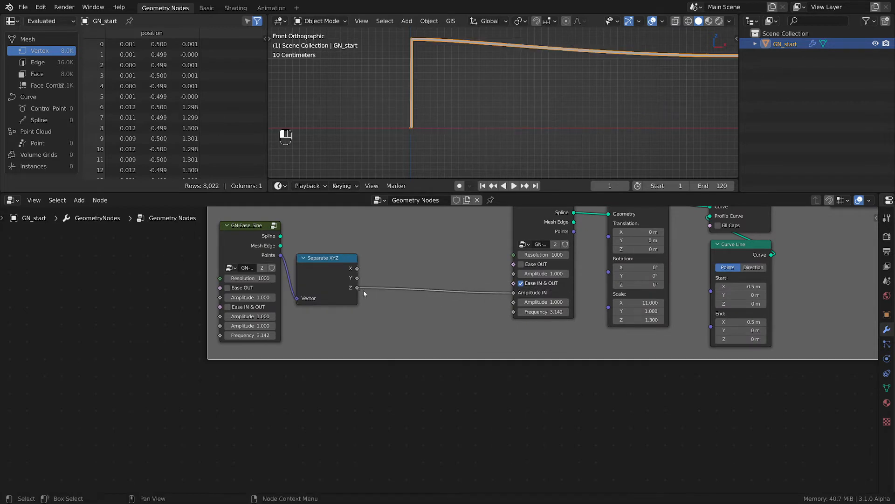
drag(362, 292, 514, 302)
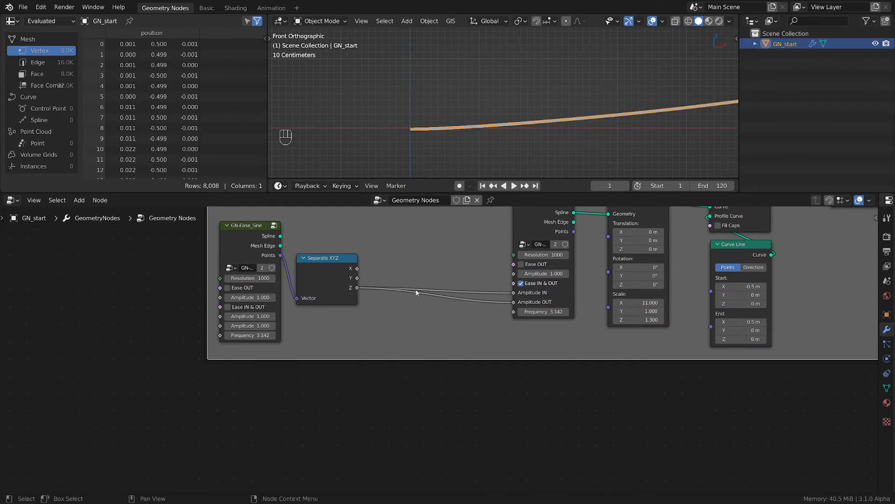
scroll(625, 86, down, 5)
shift+middle_drag(624, 100, 479, 126)
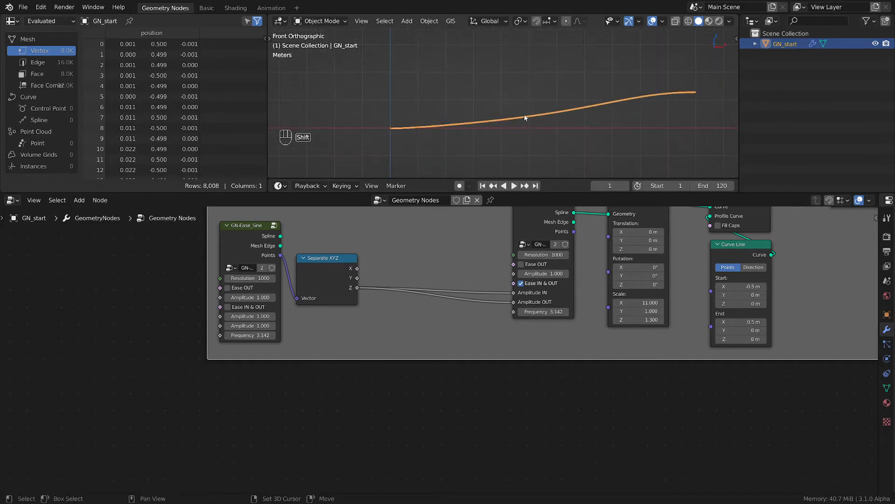
Step: Make room beside Separate XYZ and insert a Map Range node on the link from Z to Amplitude IN
drag(243, 236, 197, 240)
drag(344, 263, 303, 271)
key(shift+a)
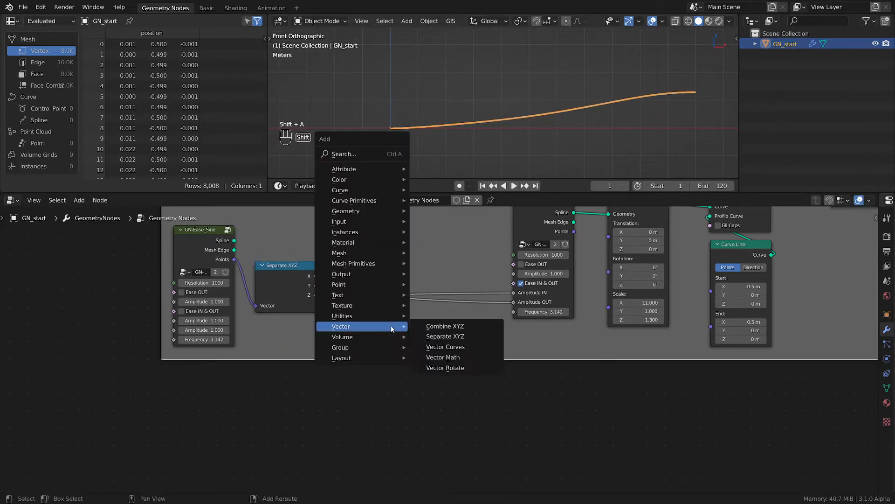
mouse_move(353, 317)
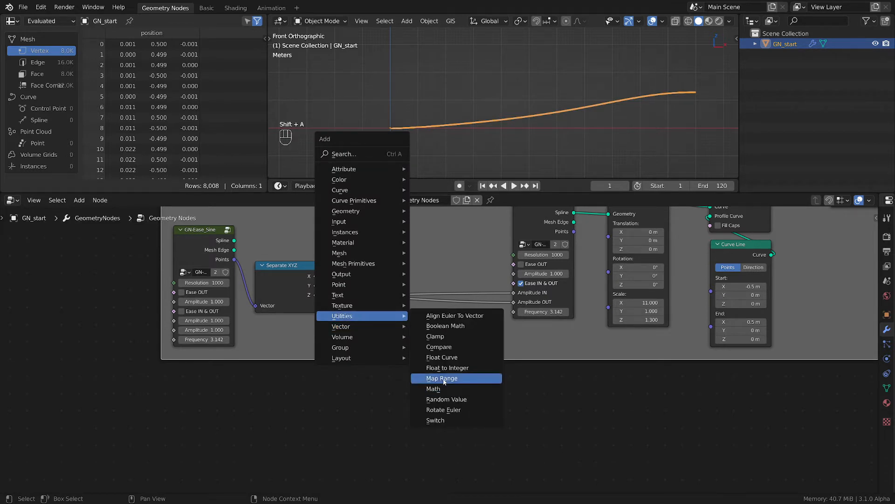
click(433, 392)
click(396, 276)
key(g)
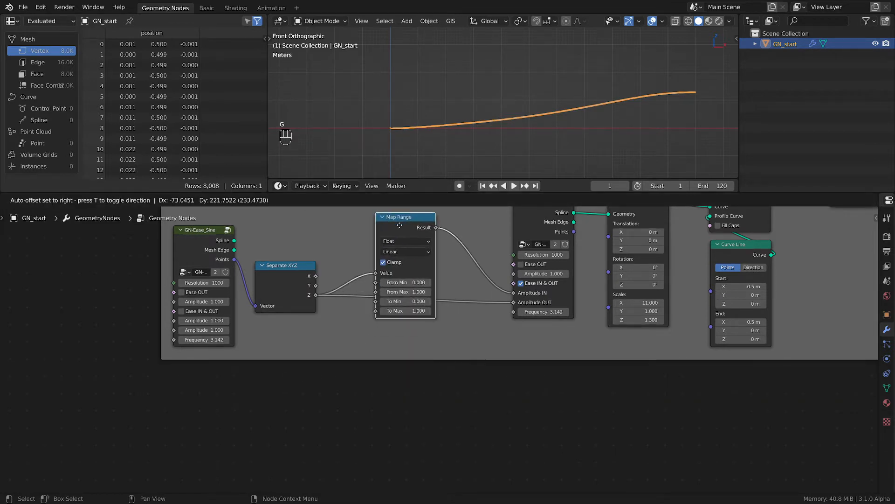
click(374, 216)
scroll(441, 333, up, 2)
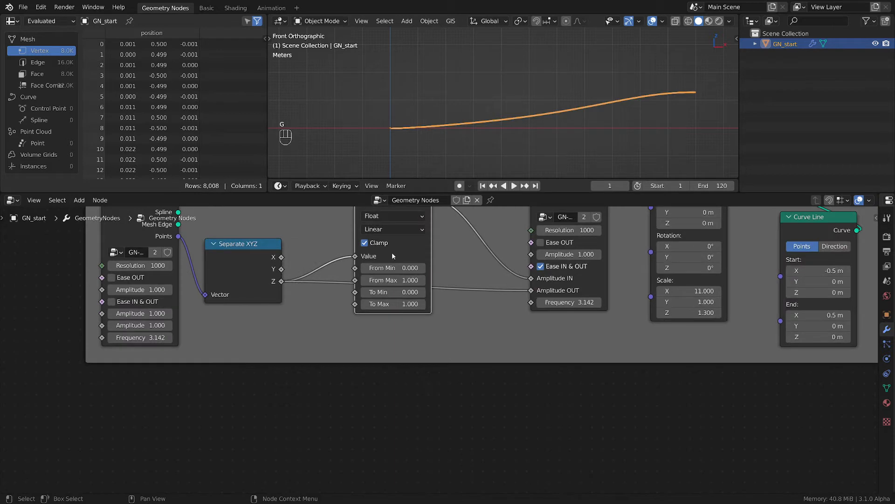
Step: Set the Map Range node's interpolation to Smoother Step and its To Min to 1.7
click(394, 229)
click(401, 278)
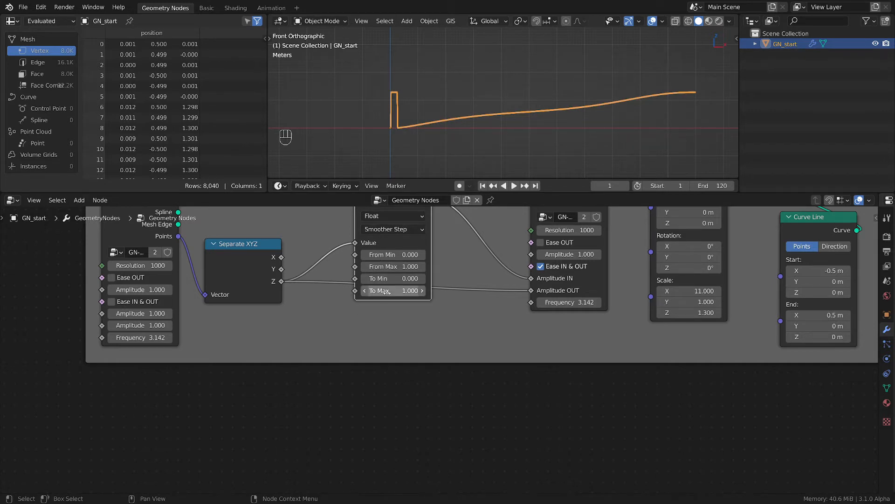
scroll(376, 317, down, 1)
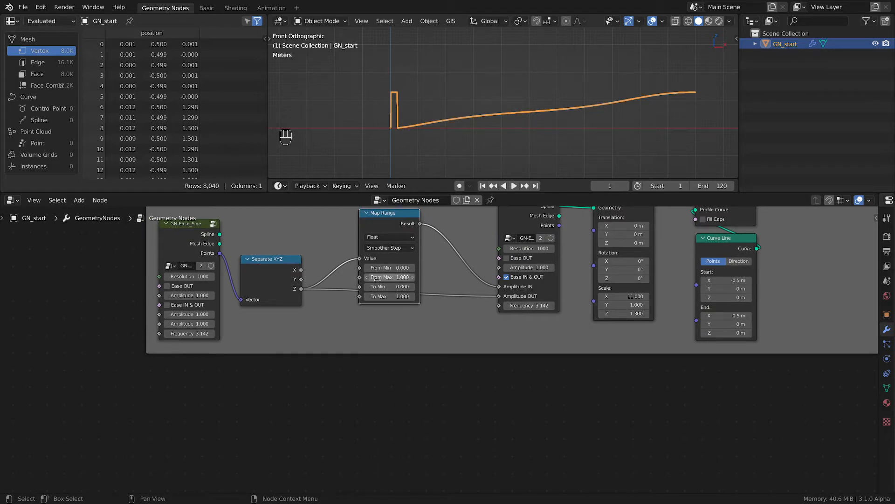
drag(384, 286, 473, 286)
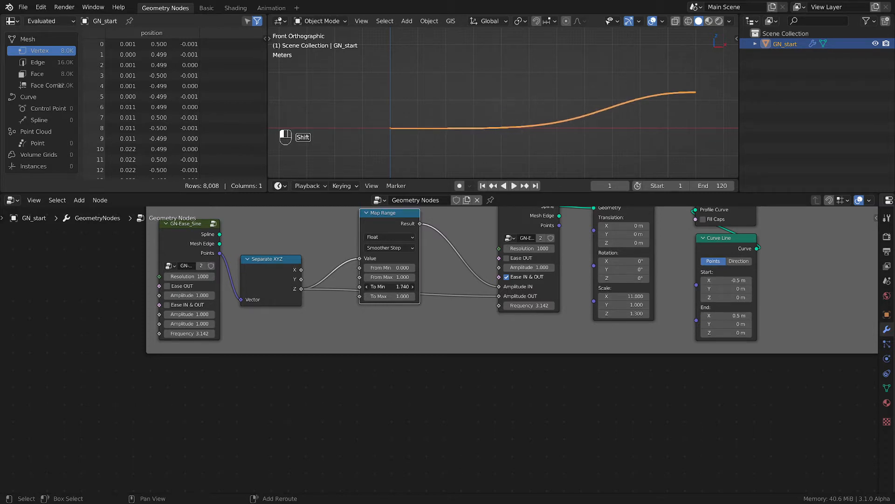
click(389, 286)
text(1)
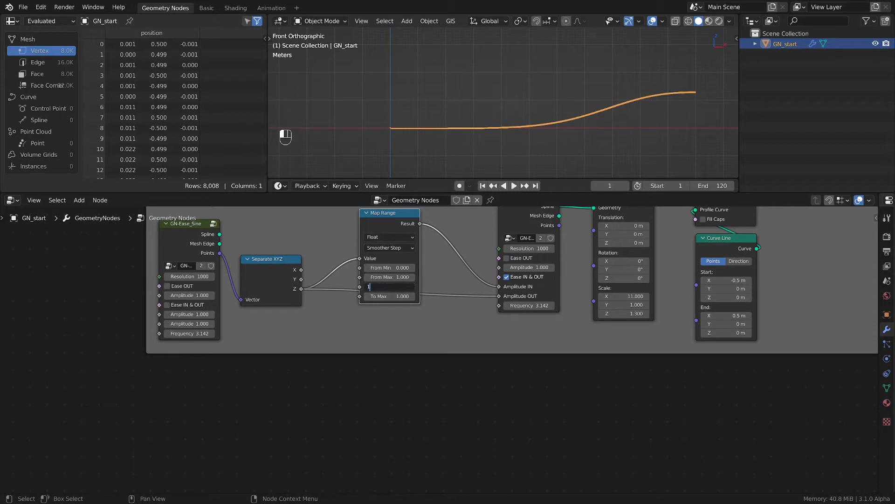
text(.7)
key(Return)
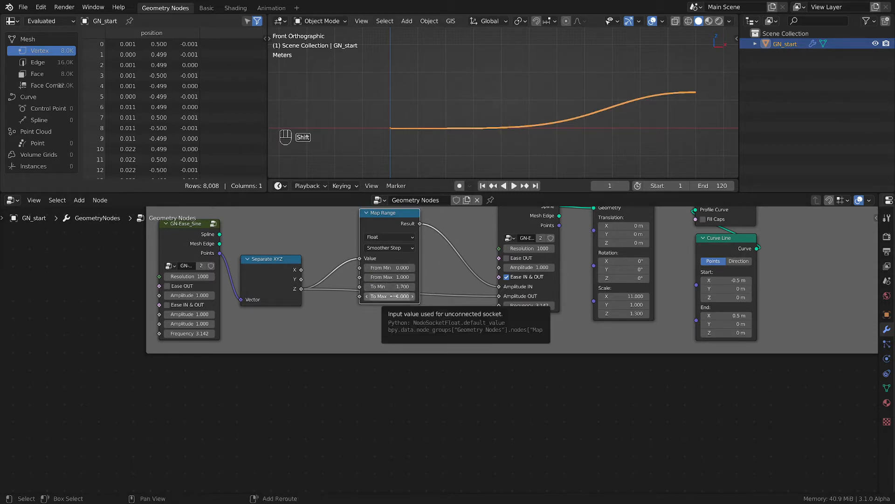
Step: Raise the Map Range node's To Max and fine-tune it to 54.61
drag(397, 296, 493, 204)
scroll(658, 111, up, 2)
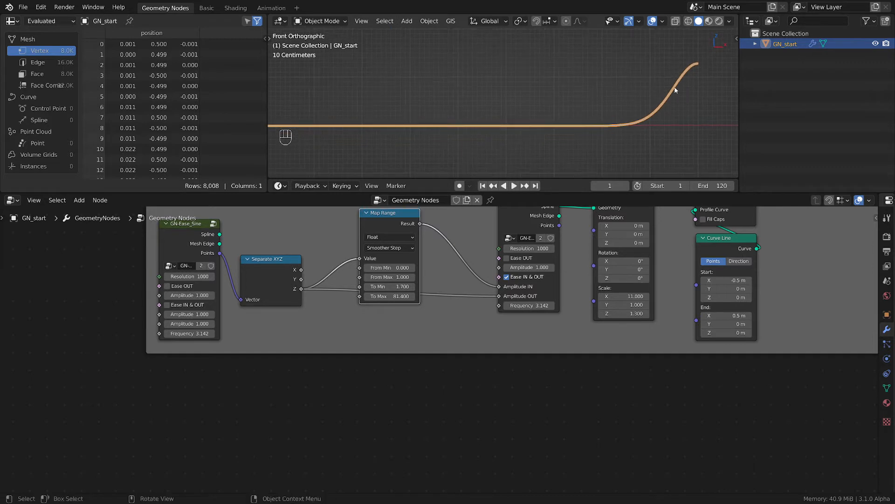
scroll(395, 321, up, 2)
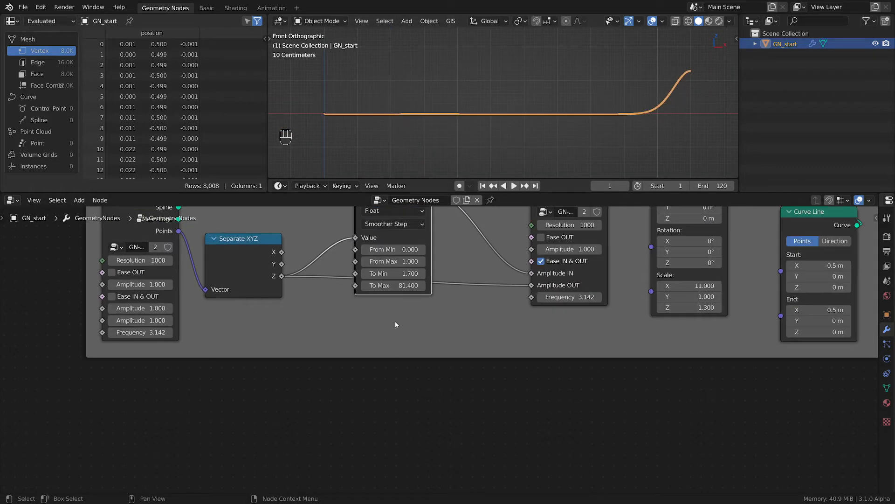
click(411, 287)
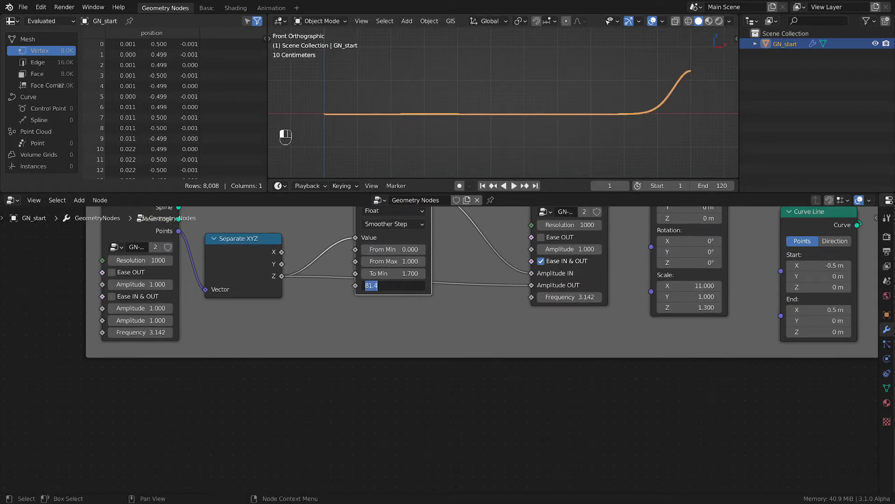
text(54)
key(Return)
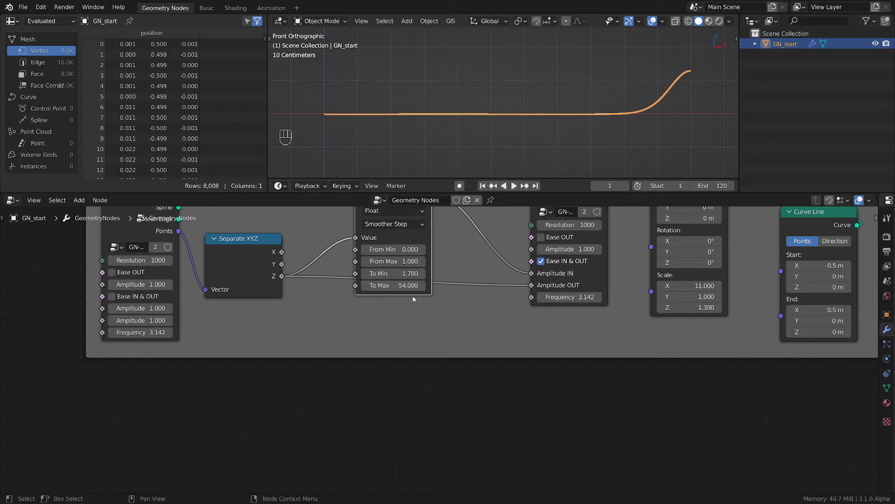
shift+drag(396, 290, 397, 290)
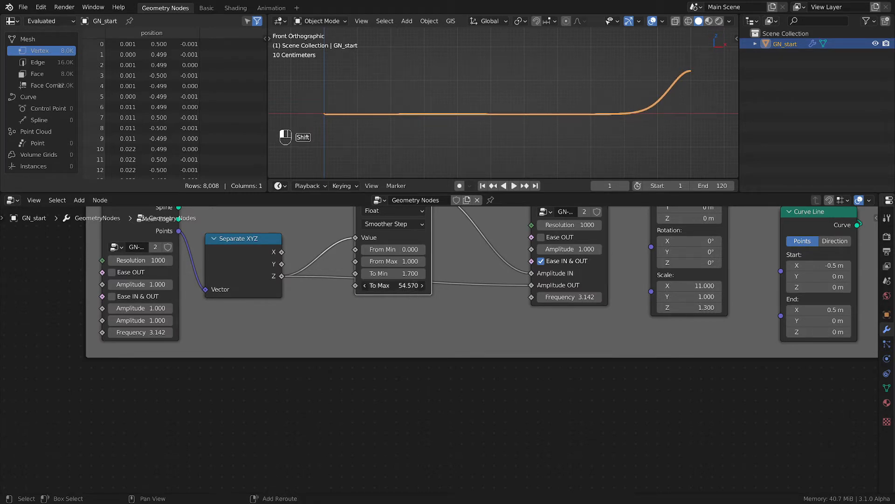
Step: Duplicate the Map Range node, insert the copy on the Z to Amplitude OUT link, and place it just below the original
scroll(446, 301, down, 1)
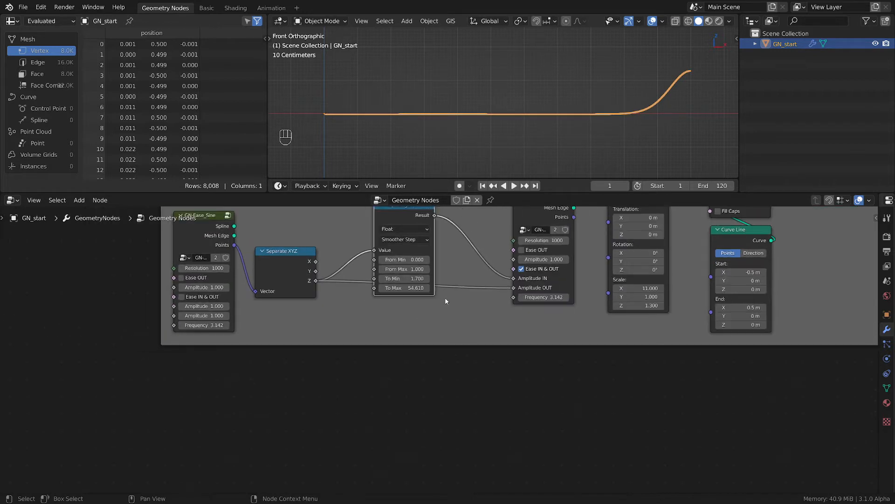
scroll(447, 295, down, 1)
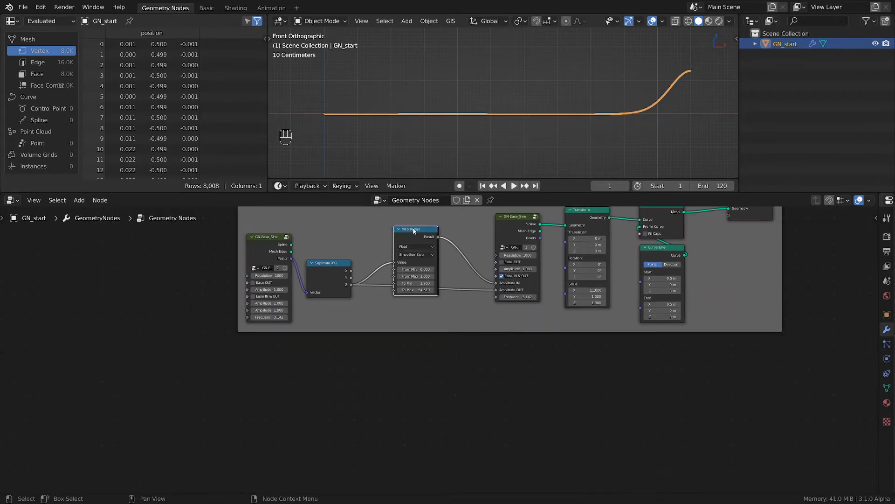
key(shift+d)
click(447, 285)
drag(455, 285, 424, 298)
scroll(425, 311, up, 1)
scroll(426, 117, up, 2)
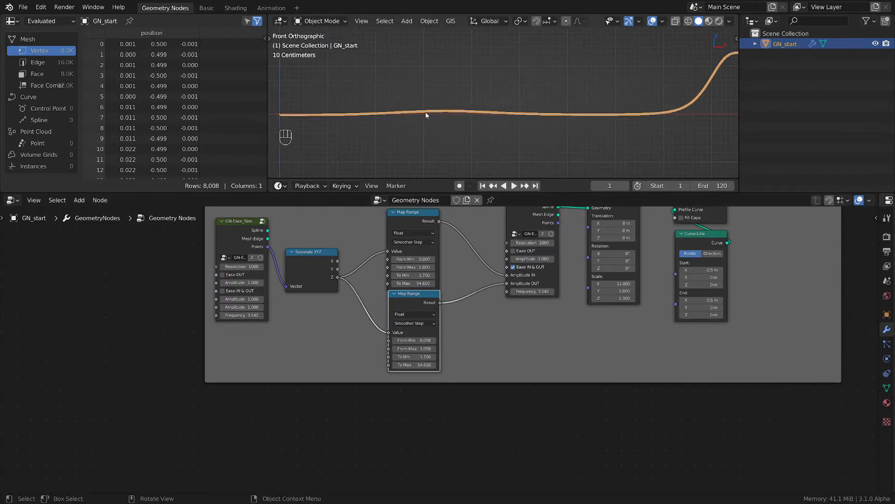
scroll(473, 360, up, 1)
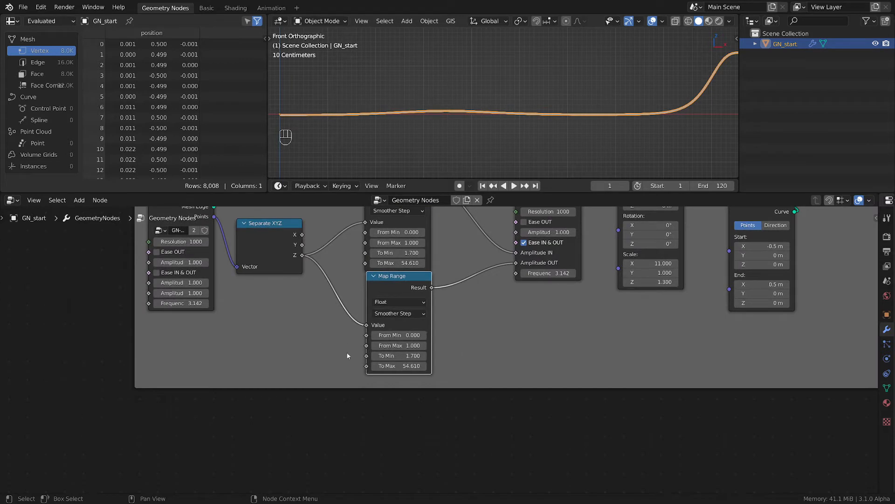
drag(413, 285, 414, 288)
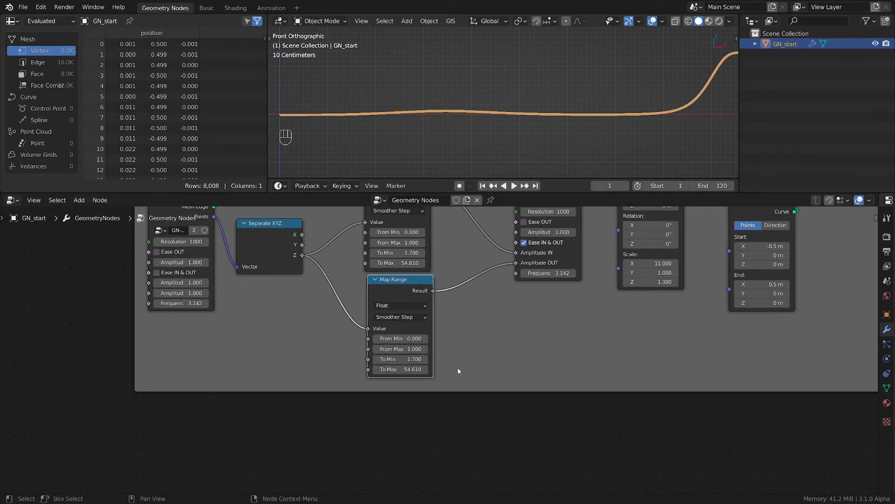
Step: Set the lower Map Range node's To Min to -1.77
drag(405, 358, 387, 358)
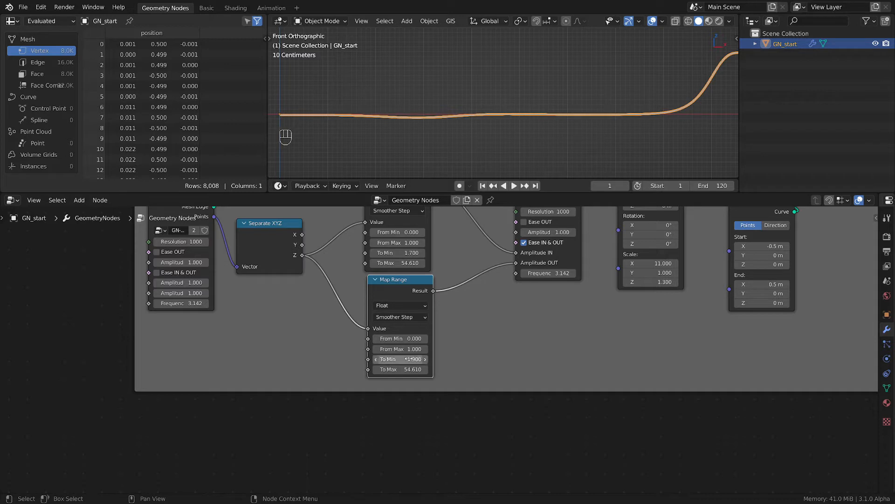
click(410, 359)
text(-)
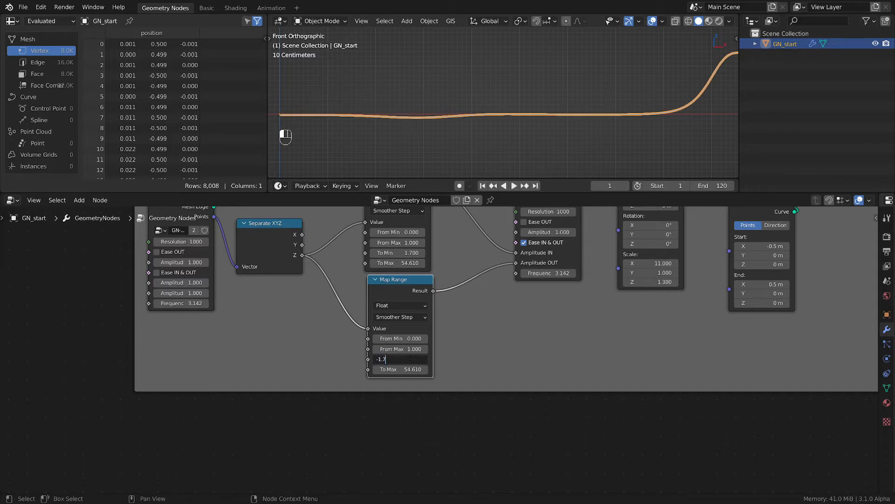
text(1.7)
key(Return)
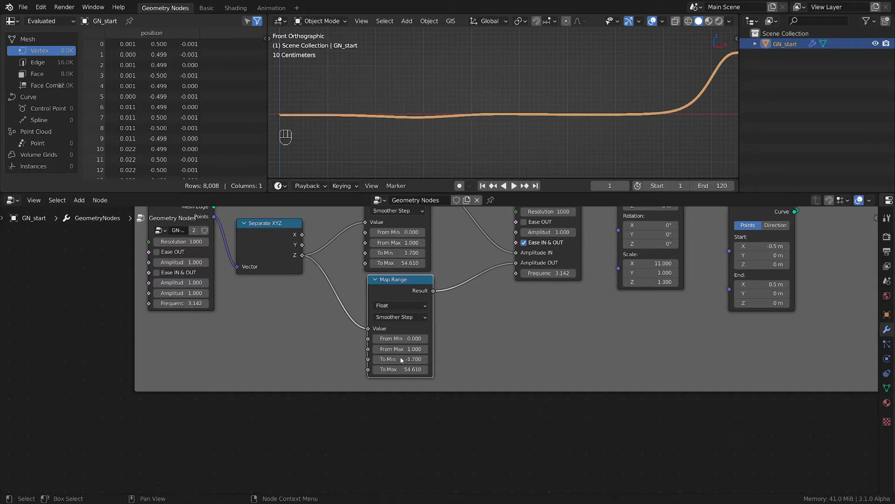
click(401, 359)
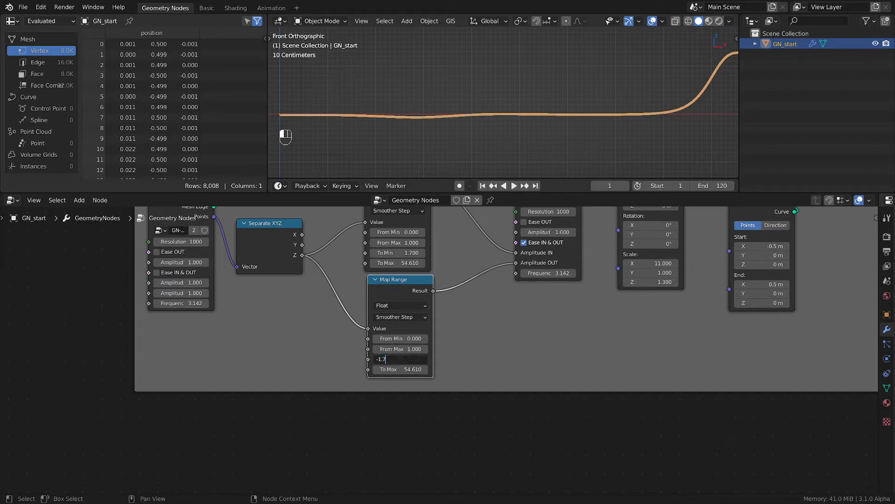
text(70)
key(Return)
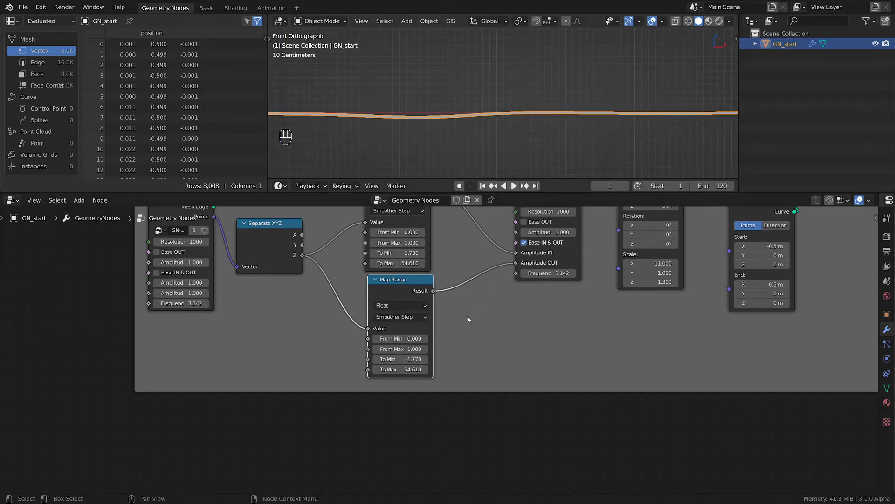
Step: Raise the lower Map Range node's To Max and set it to 300
drag(400, 369, 436, 369)
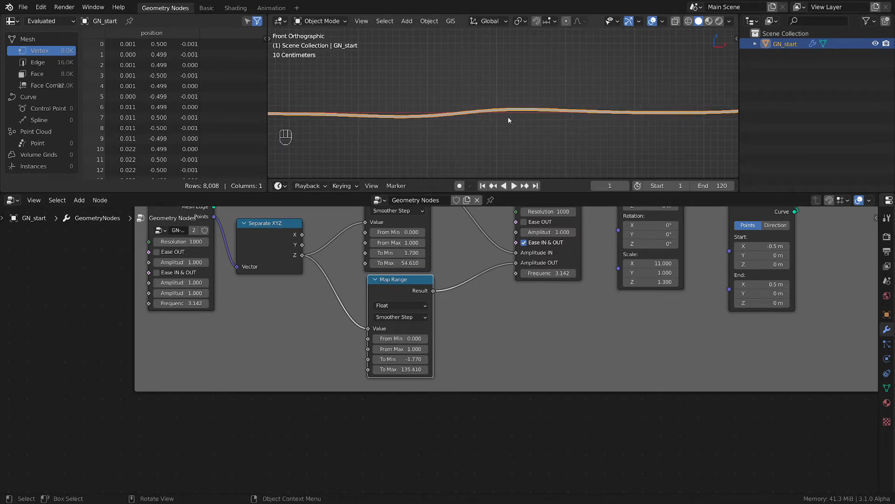
drag(404, 370, 455, 370)
click(396, 370)
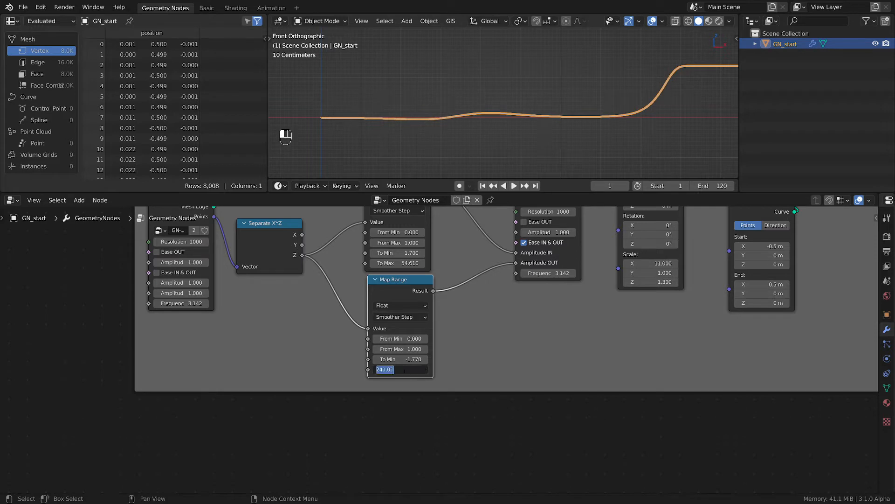
text(300)
key(Return)
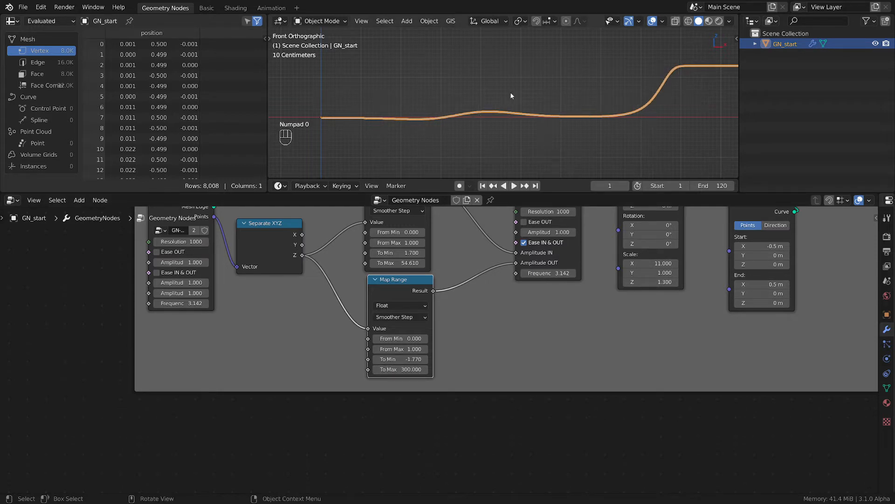
Step: Examine the slope profile along its full length and the overall layout of the node tree
scroll(510, 91, up, 2)
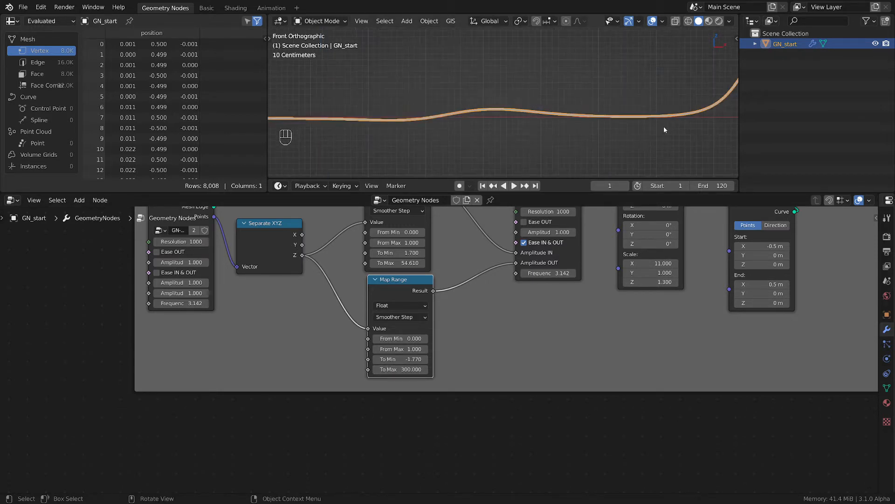
scroll(664, 126, down, 3)
scroll(600, 135, down, 4)
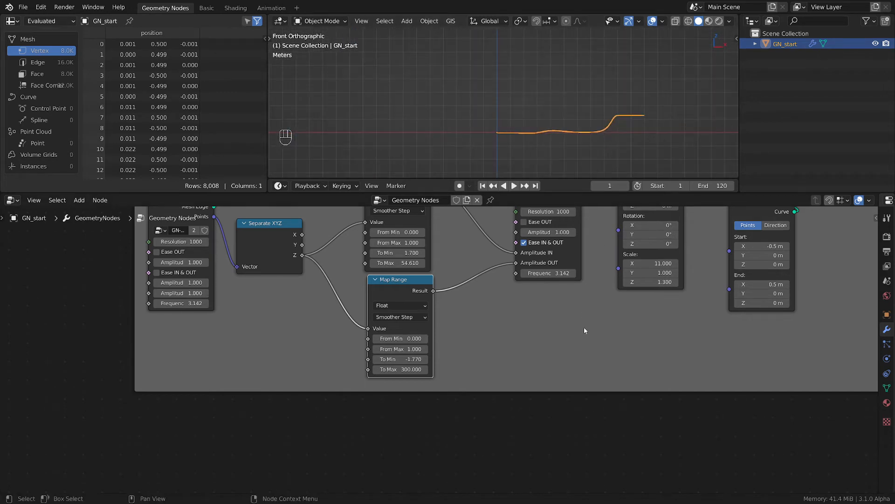
scroll(584, 327, down, 2)
scroll(581, 325, down, 3)
middle_drag(581, 325, 411, 350)
scroll(412, 350, up, 2)
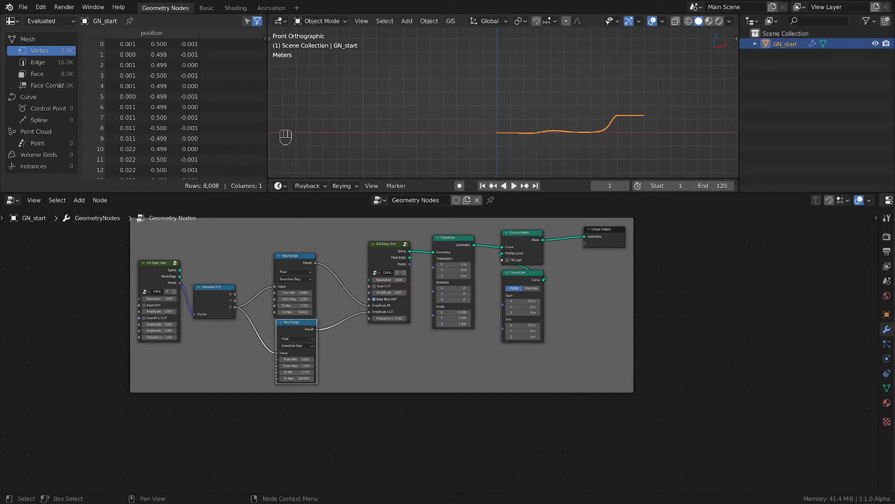
scroll(650, 110, up, 5)
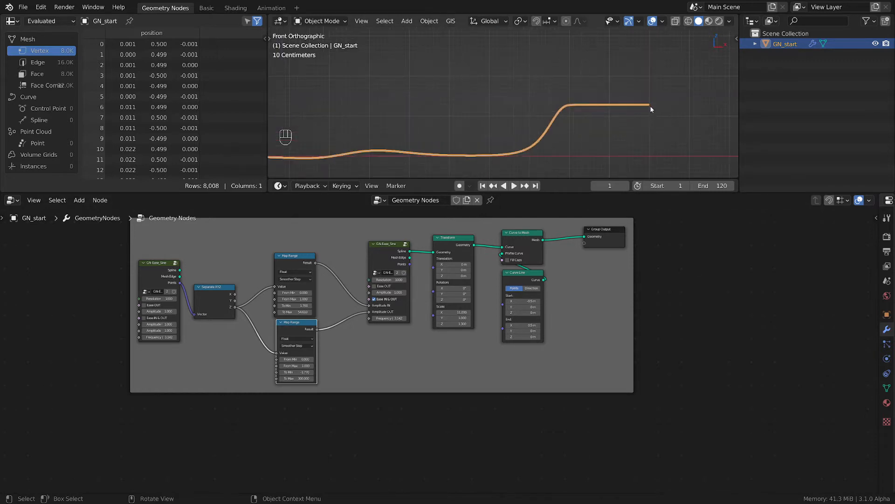
Step: Move the Group Output node well away from Curve to Mesh and take it out of the frame
middle_drag(531, 333, 506, 344)
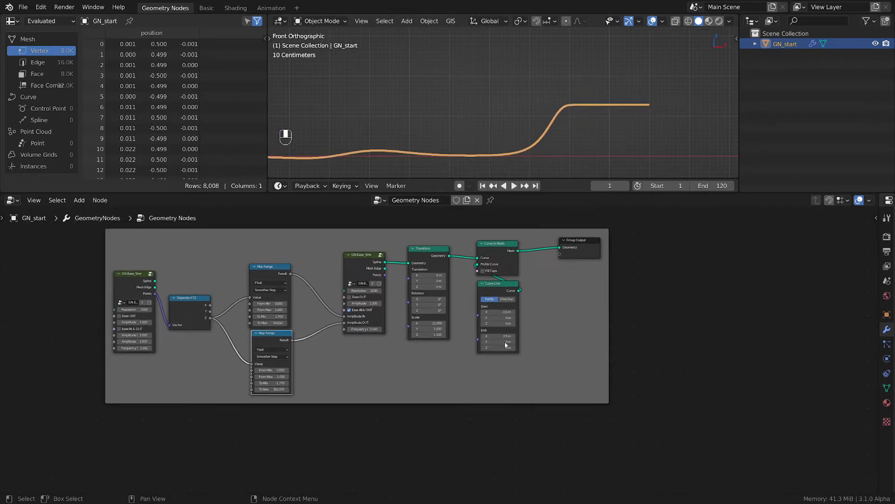
click(580, 246)
key(g)
click(791, 247)
scroll(638, 319, down, 3)
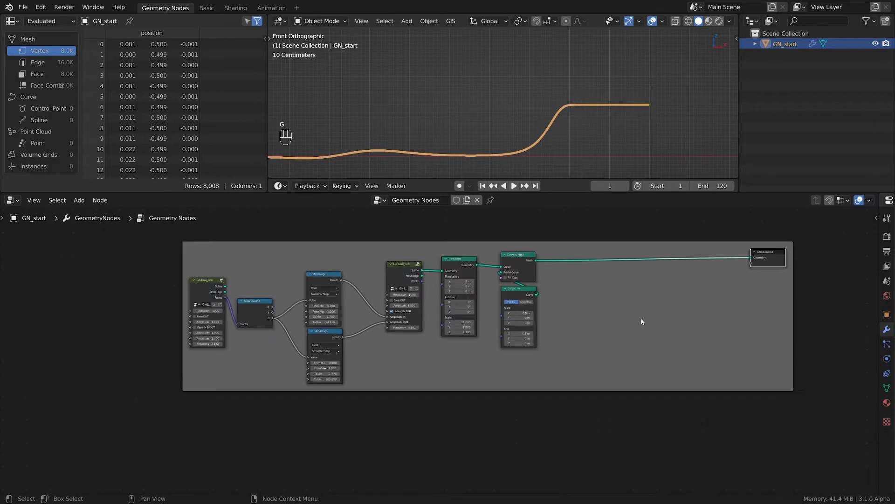
middle_drag(629, 321, 484, 308)
scroll(538, 292, up, 2)
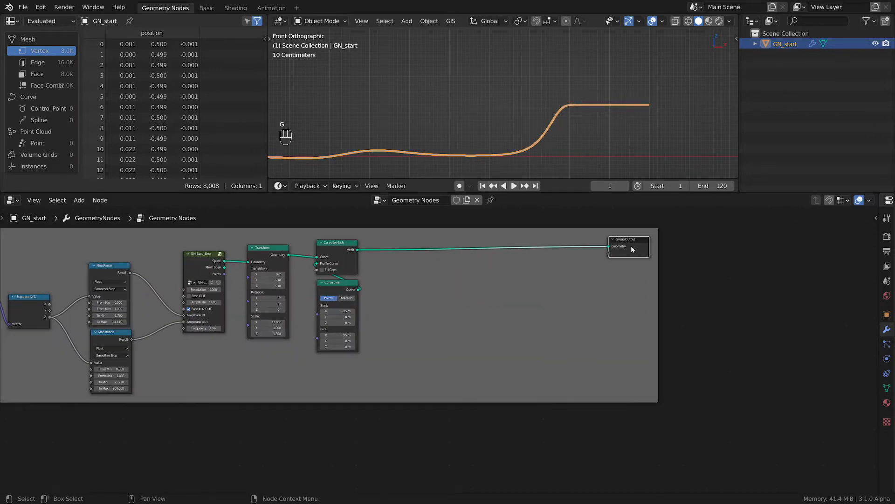
key(alt+p)
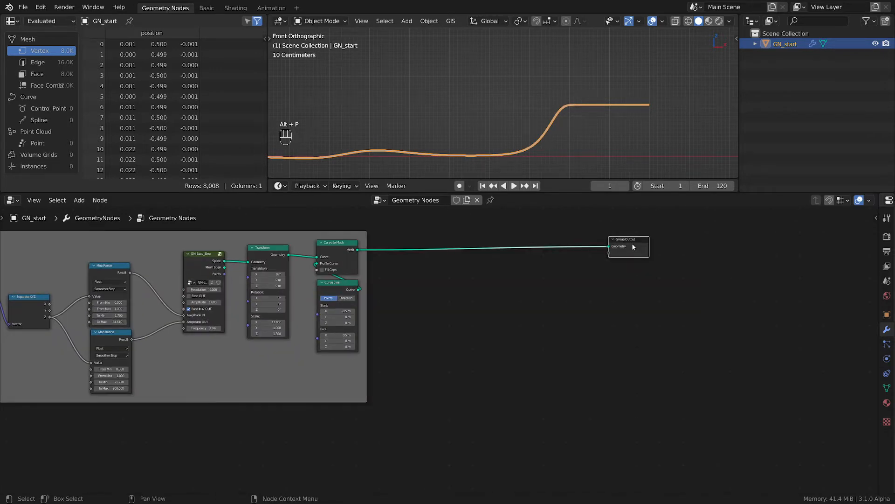
key(g)
click(735, 248)
Step: Insert a Join Geometry node on the link just before Group Output
key(shift+a)
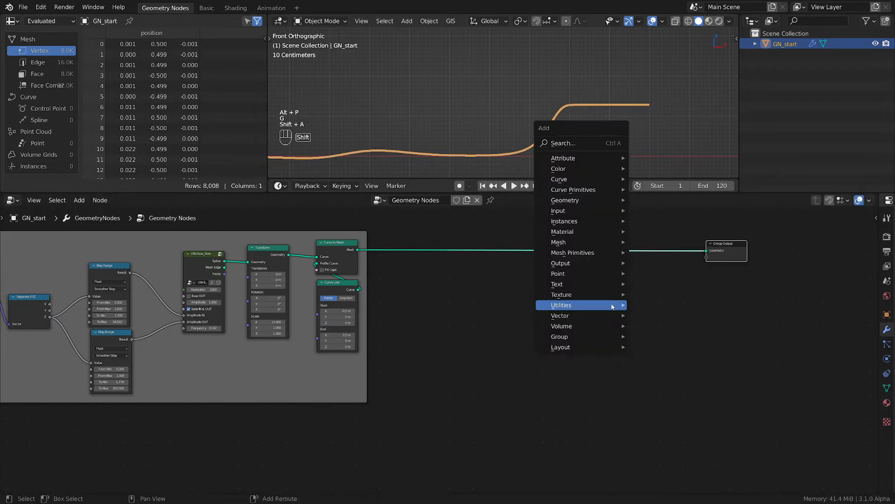
mouse_move(564, 200)
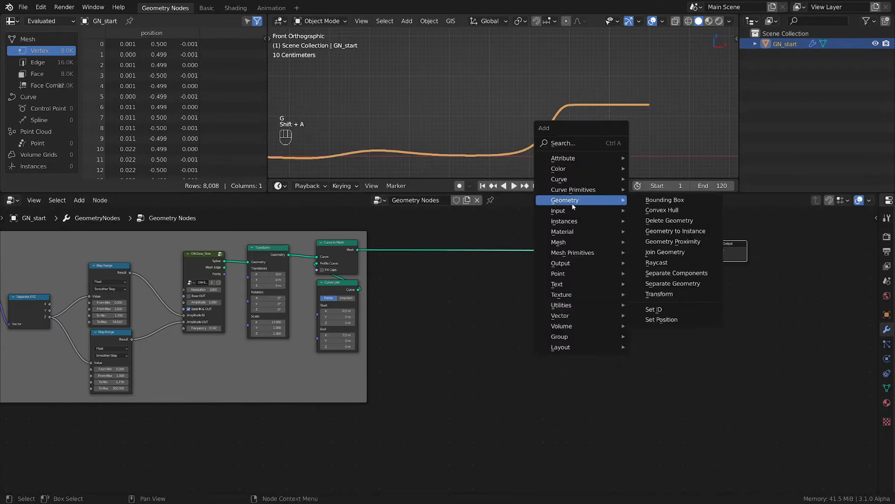
click(675, 254)
click(651, 240)
Step: Duplicate the frame around the slope nodes and place the empty copy just below the original
scroll(529, 326, down, 2)
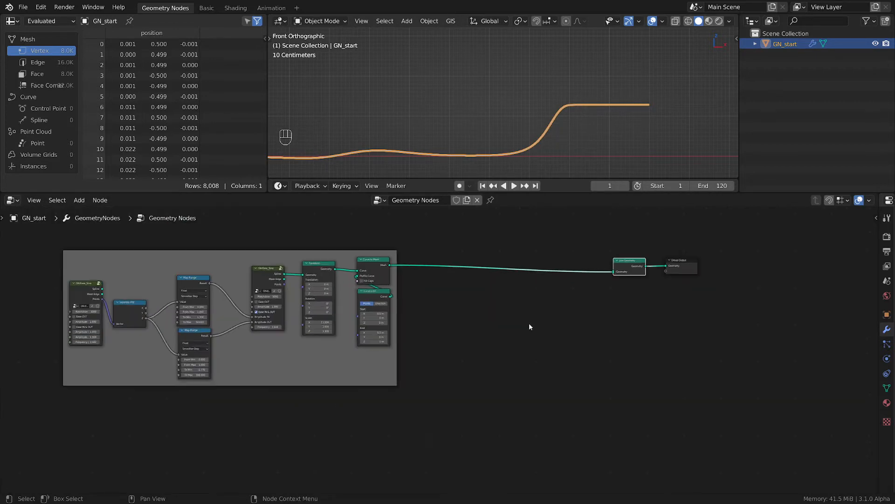
scroll(365, 374, up, 1)
key(shift+d)
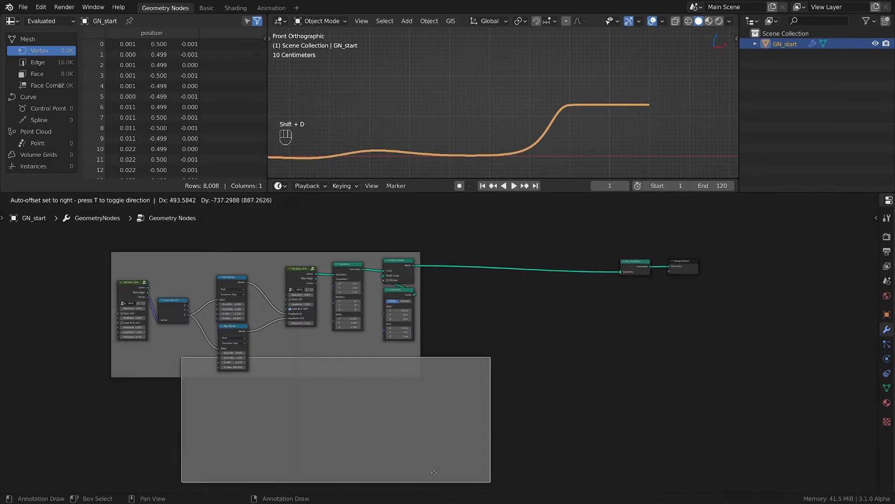
click(435, 494)
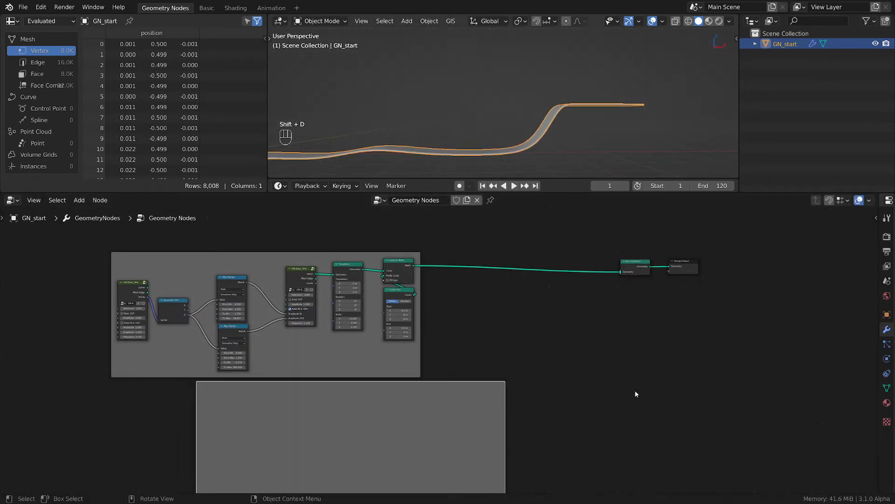
Step: Add a Cube mesh primitive node inside the empty duplicate frame
middle_drag(635, 394, 704, 312)
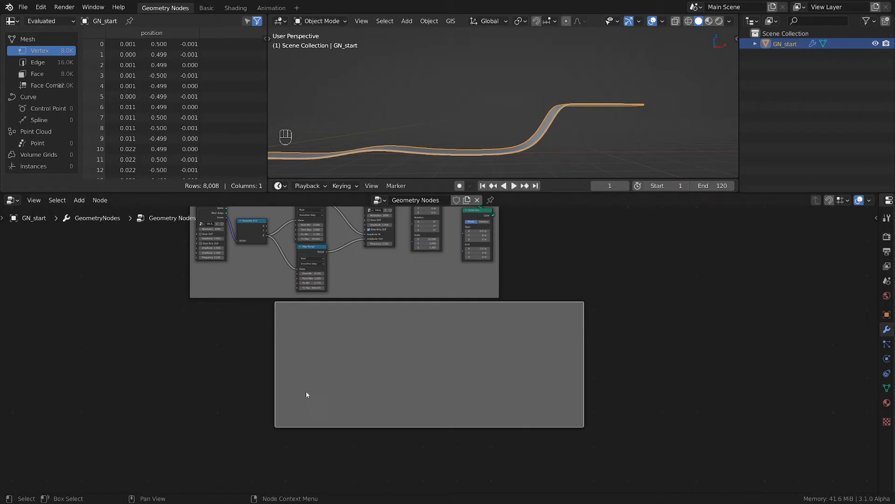
key(shift+a)
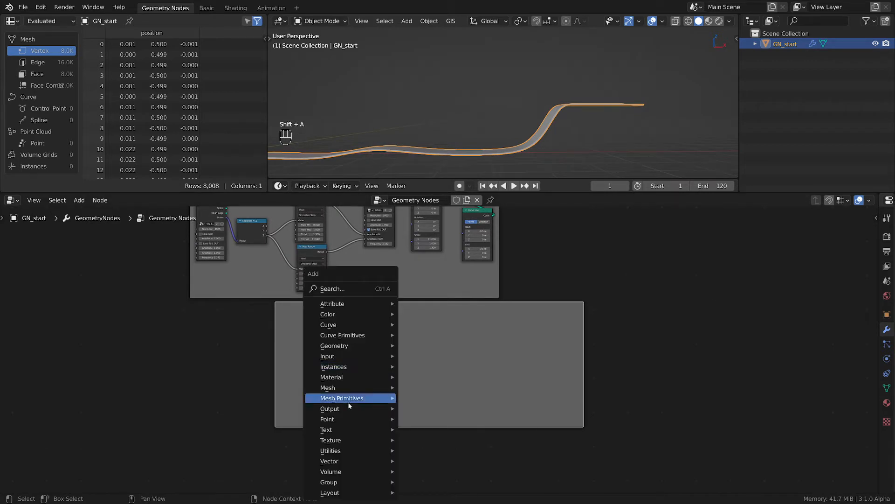
mouse_move(349, 400)
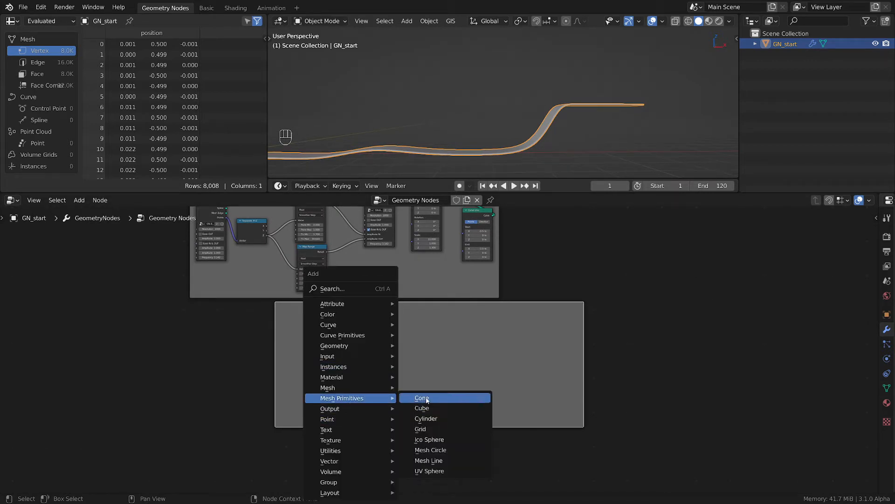
click(427, 408)
click(335, 338)
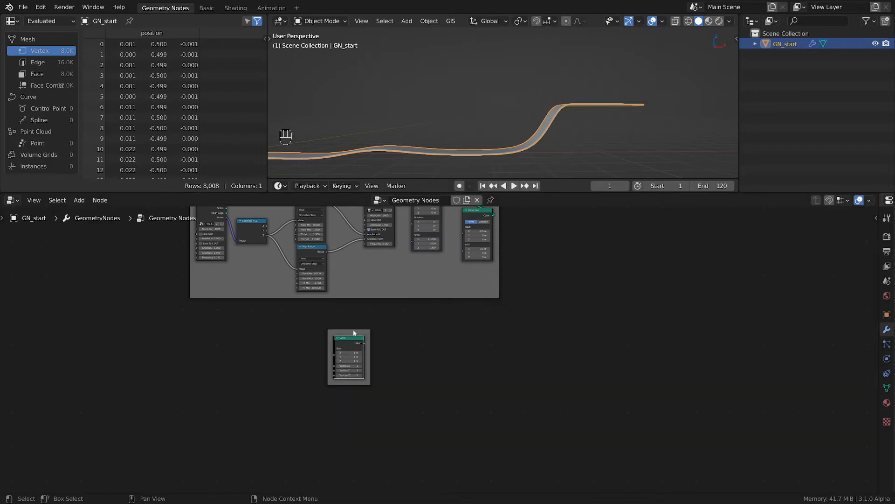
Step: Place the framed Cube node beside the slope frame, below the link to Join Geometry, and save the file
drag(354, 333, 545, 249)
middle_drag(619, 230, 481, 344)
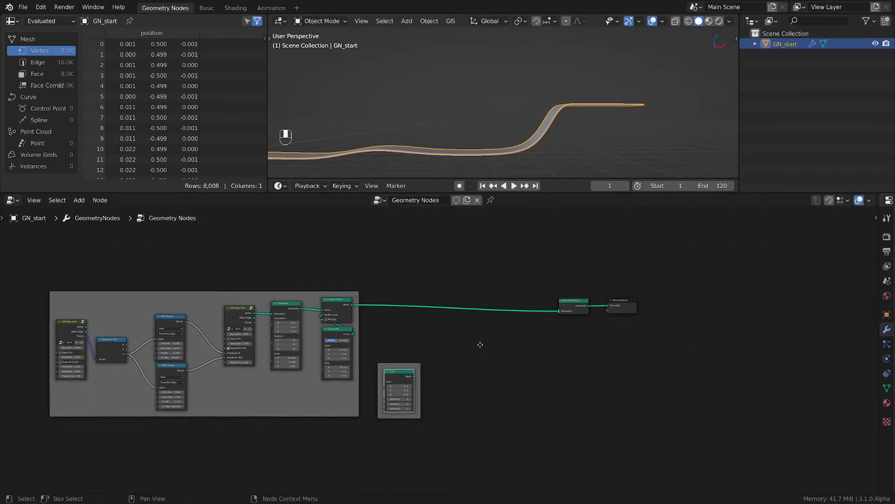
scroll(465, 393, down, 1)
key(ctrl+s)
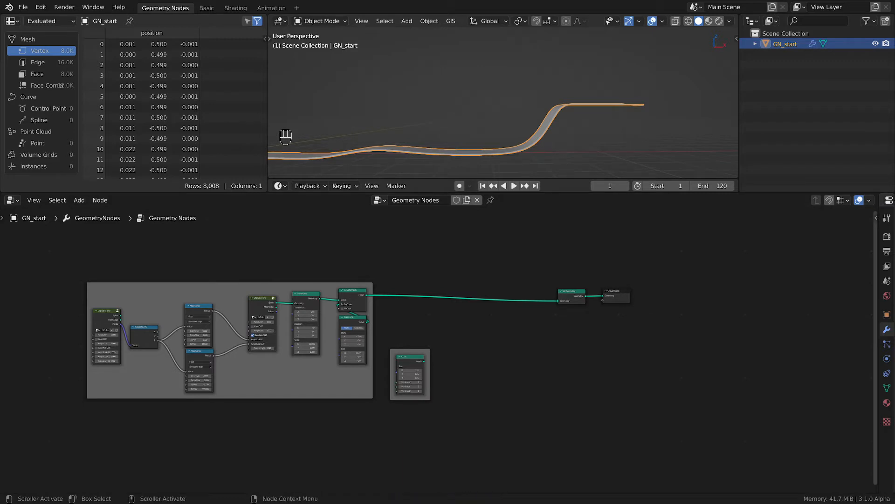
Step: Move Join Geometry and Group Output together farther away from the slope frame to make more room
scroll(547, 373, up, 2)
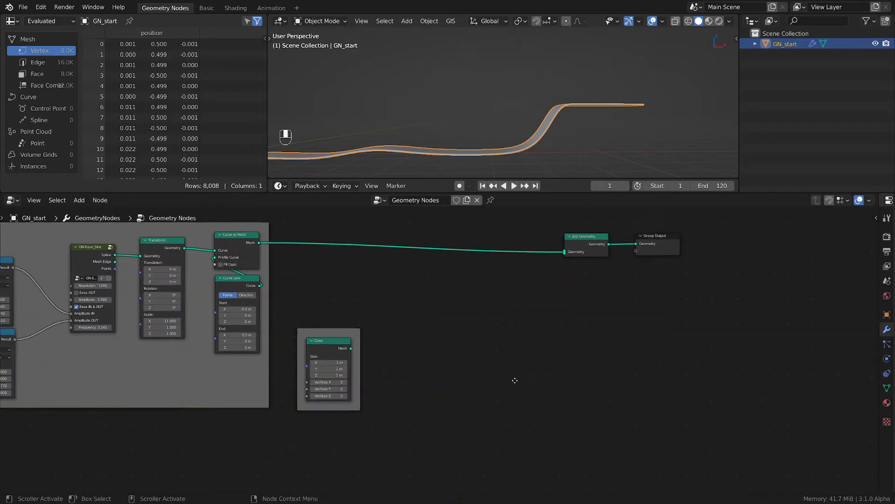
middle_drag(514, 380, 480, 407)
drag(505, 232, 656, 292)
key(g)
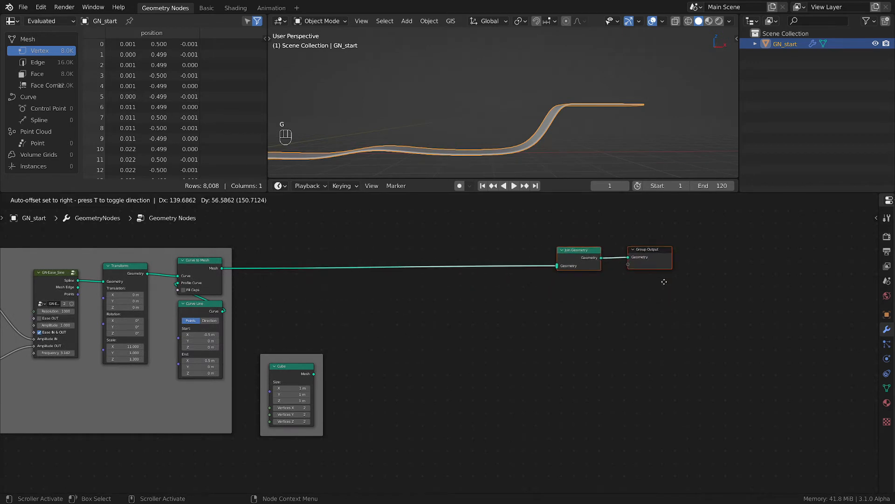
click(665, 279)
Step: Add a Geometry to Instance node in the free space between the Cube and Join Geometry nodes
middle_drag(487, 339, 520, 334)
scroll(520, 337, up, 1)
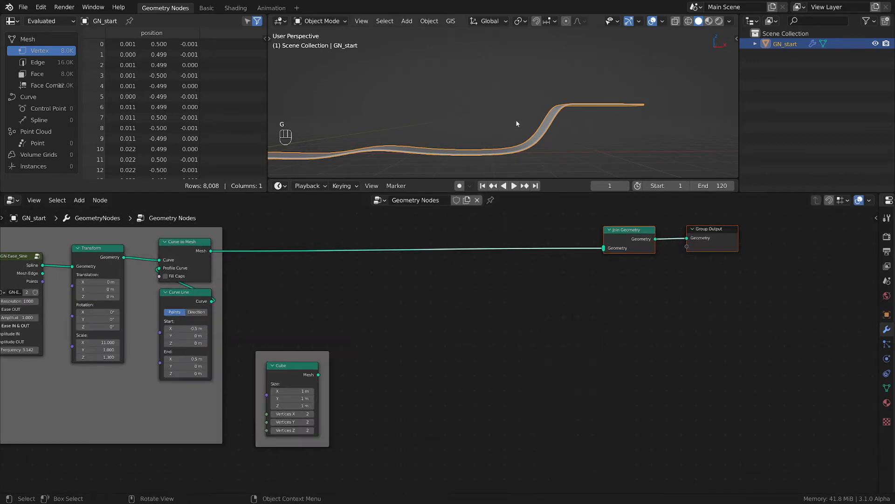
click(463, 352)
key(shift+a)
mouse_move(450, 350)
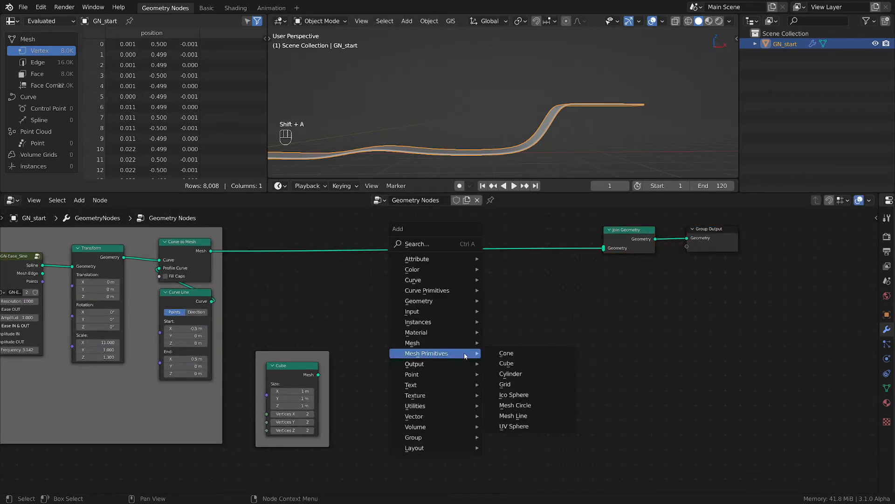
mouse_move(428, 322)
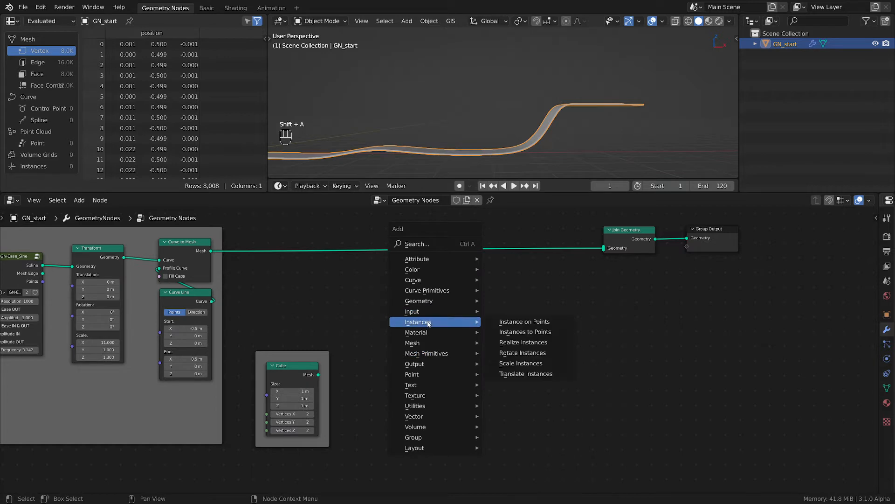
mouse_move(429, 302)
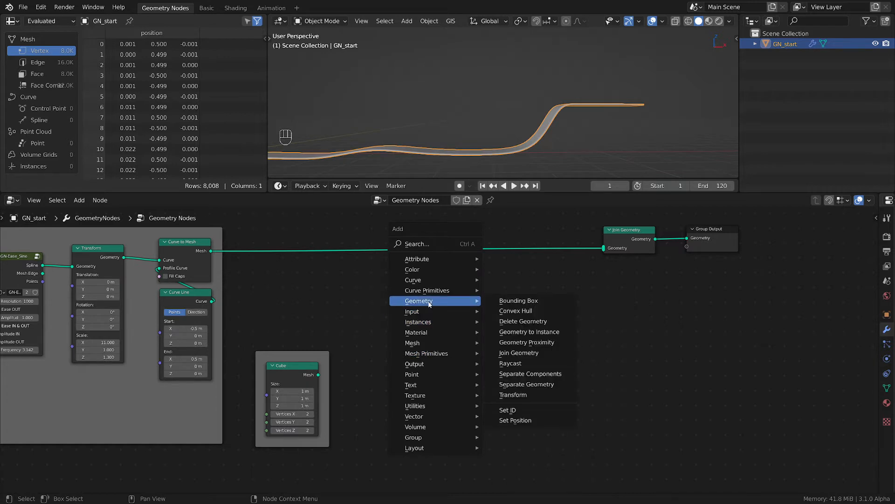
click(529, 343)
click(499, 313)
Step: Link Geometry to Instance's Instances output to Join Geometry and the Cube's Mesh output to Geometry to Instance
scroll(553, 316, up, 2)
drag(544, 315, 599, 277)
drag(245, 420, 469, 367)
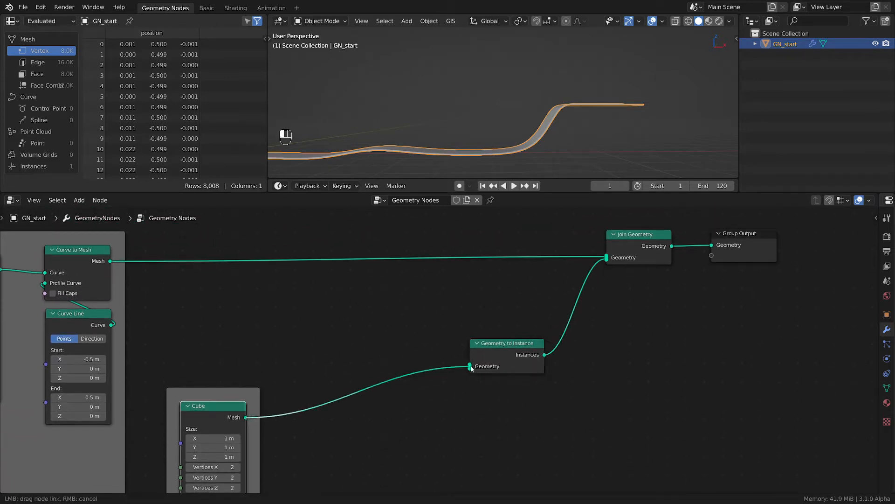
Step: Insert a Set Shade Smooth node between Cube and Geometry to Instance and place it beneath Geometry to Instance
key(shift+a)
mouse_move(506, 387)
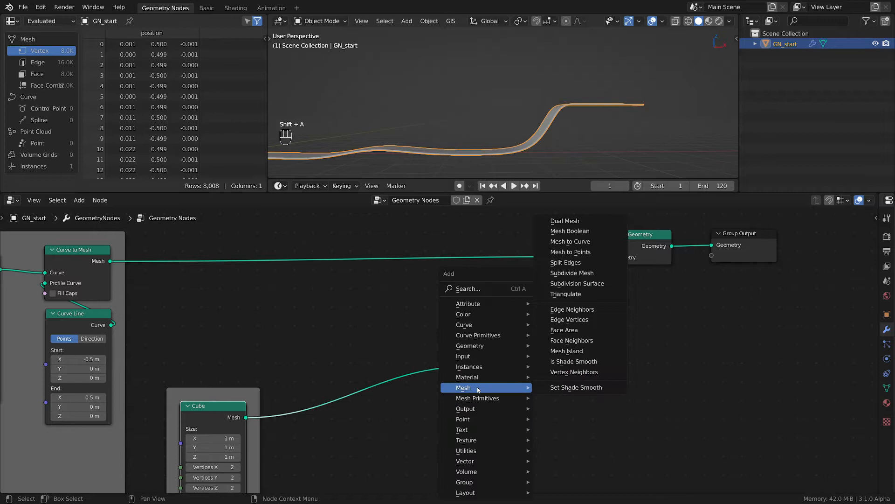
click(579, 389)
click(422, 377)
drag(422, 377, 529, 397)
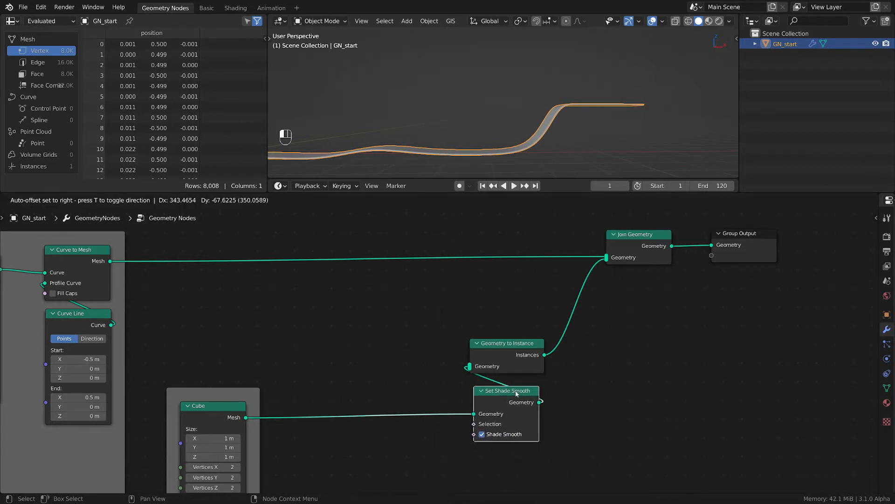
Step: Frame Geometry to Instance and Set Shade Smooth together and move the frame beneath Join Geometry
key(ctrl+j)
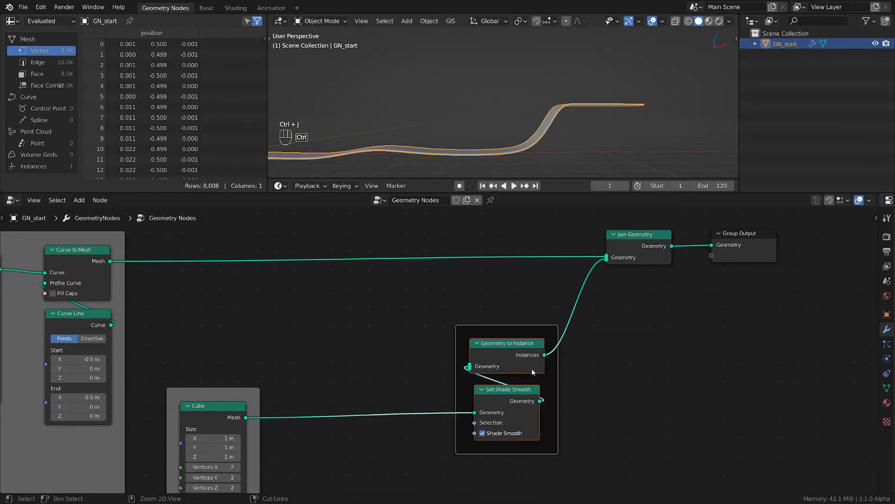
drag(524, 336, 666, 296)
scroll(536, 369, down, 3)
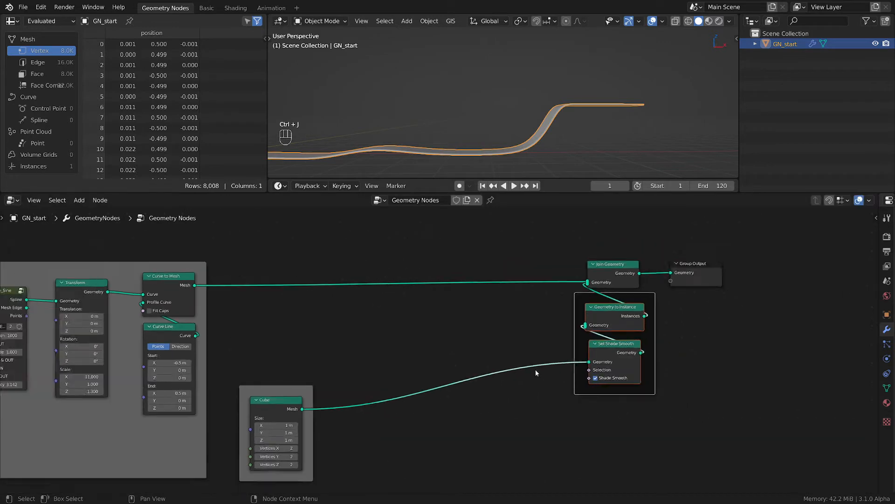
Step: Move Join Geometry, Group Output and the instance frame farther from the slope frame, and nudge the Cube frame slightly up
drag(545, 243, 708, 402)
key(g)
click(783, 418)
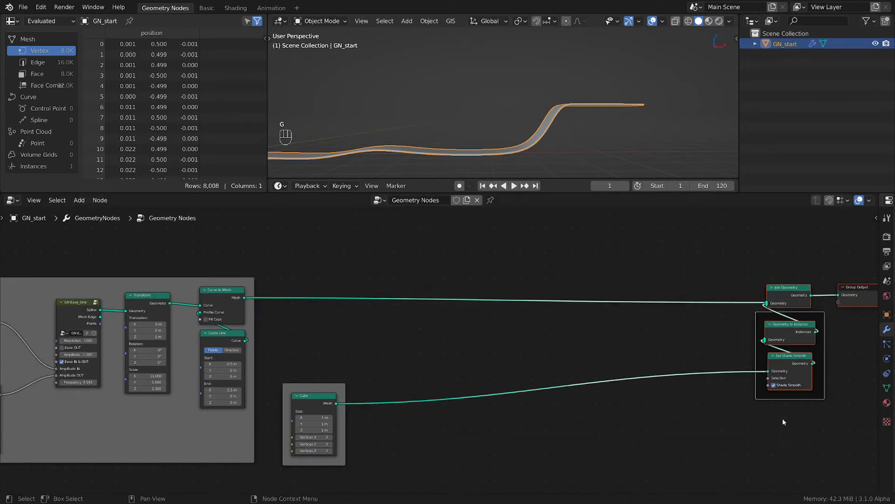
middle_drag(512, 405, 510, 392)
click(334, 376)
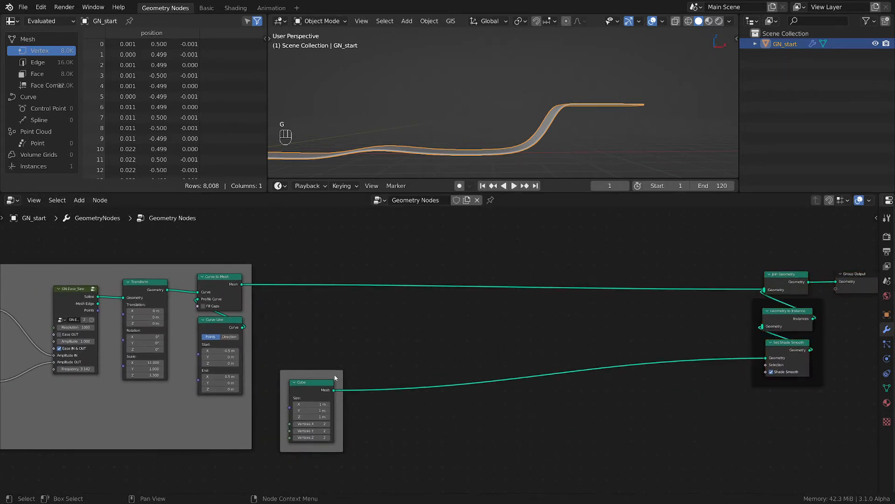
drag(334, 374, 330, 359)
scroll(601, 430, down, 2)
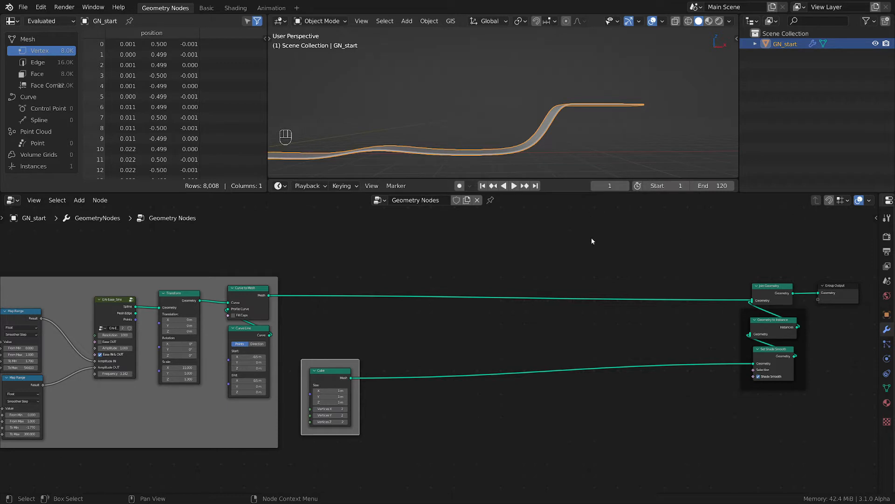
Step: Set the Cube node's Vertices X, Y and Z all to 64
scroll(437, 422, up, 3)
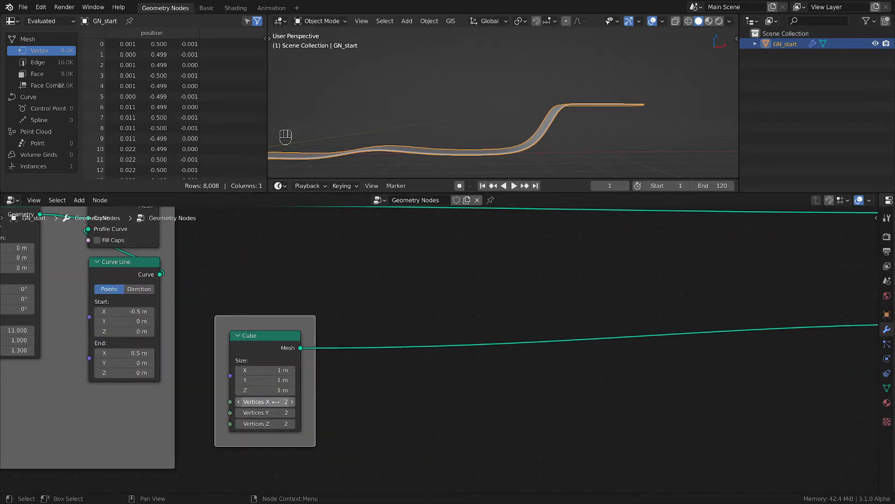
drag(275, 401, 275, 423)
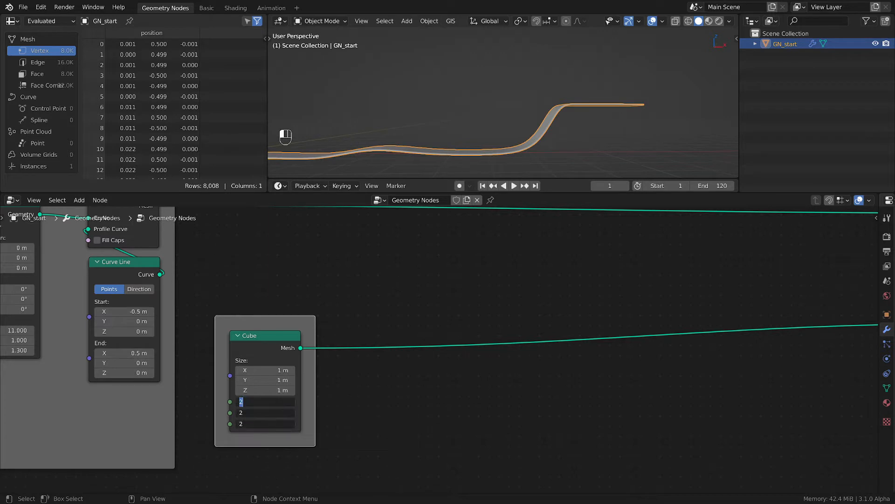
text(64)
key(Return)
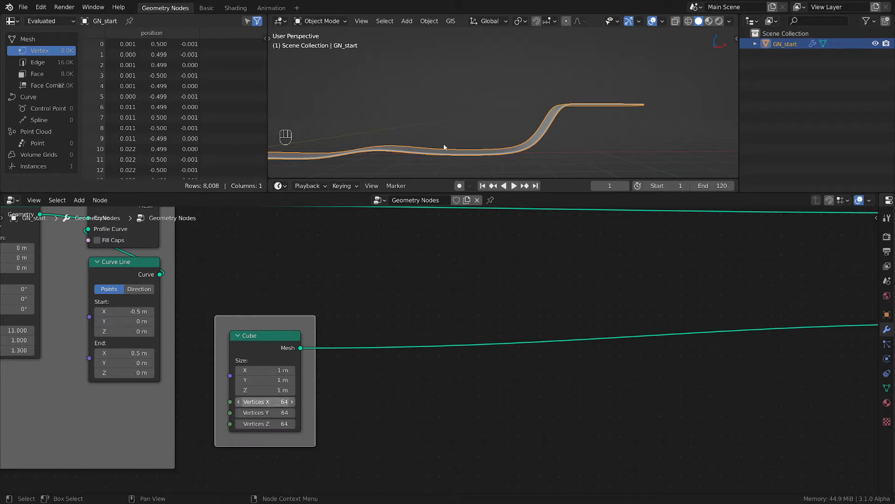
Step: Mute the link from Curve to Mesh to Join Geometry so only the cube is output
scroll(444, 147, down, 5)
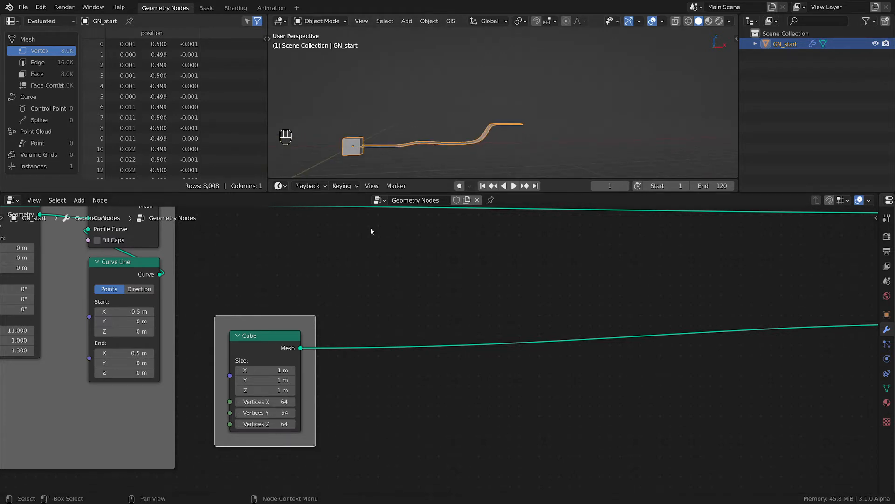
scroll(372, 233, down, 1)
middle_drag(404, 272, 459, 321)
scroll(425, 245, down, 2)
ctrl+alt+right_drag(476, 264, 478, 302)
scroll(371, 145, up, 3)
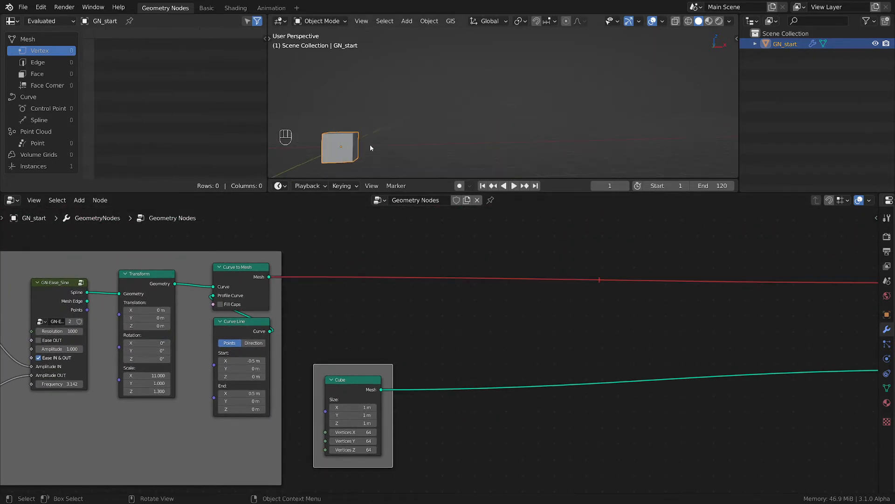
shift+middle_drag(370, 144, 430, 132)
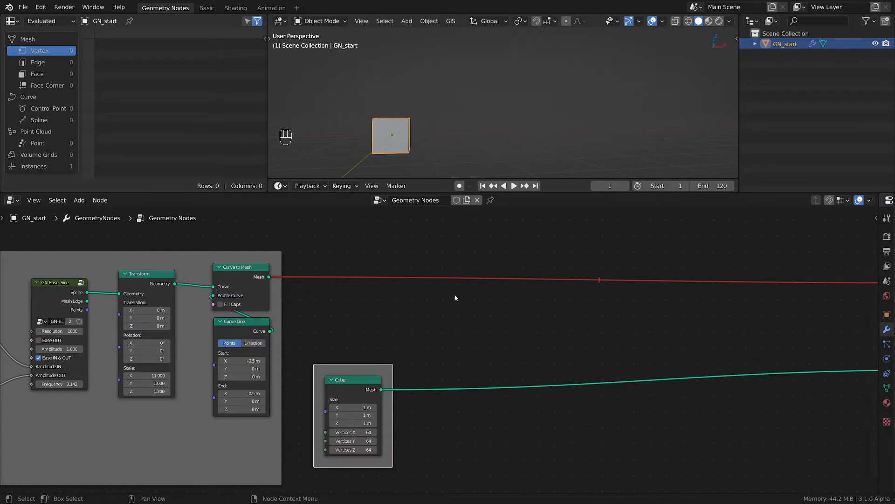
key(t)
key(t)
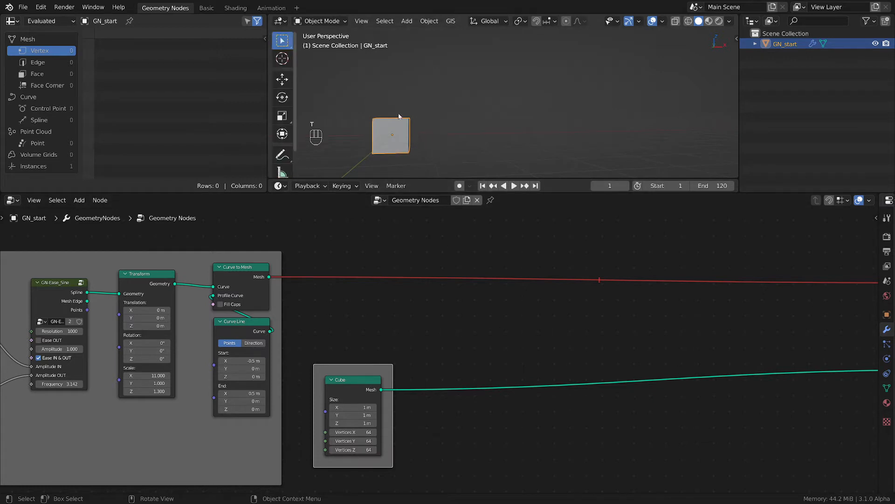
key(t)
key(d)
key(d)
key(d)
key(d)
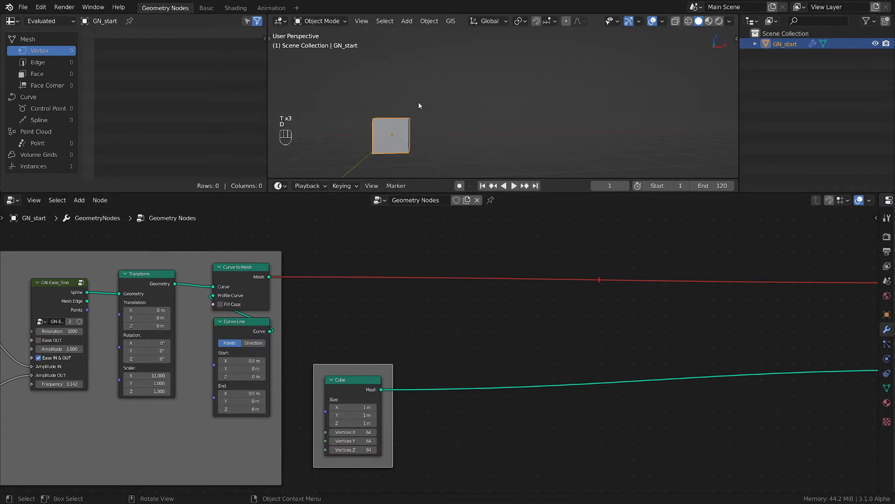
key(d)
key(d)
key(d)
key(d)
key(d)
key(d)
key(d)
key(d)
key(d)
key(d)
key(d)
key(d)
key(d)
key(d)
mouse_move(424, 112)
mouse_down()
mouse_move(404, 132)
mouse_move(418, 151)
mouse_move(369, 159)
mouse_move(361, 149)
mouse_move(372, 145)
mouse_up()
key(d)
right_drag(417, 119, 389, 164)
Step: Raise the Cube frame slightly so its link runs nearly level with the Set Shade Smooth node
scroll(610, 362, down, 1)
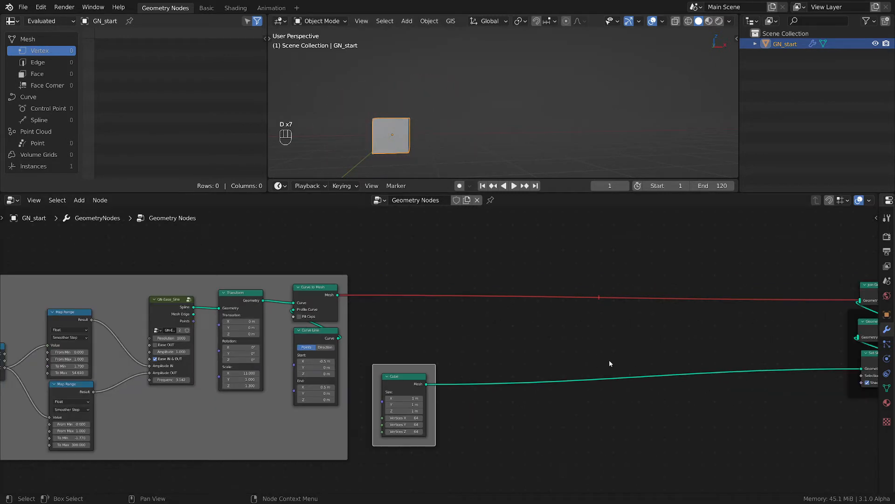
middle_drag(610, 362, 521, 339)
drag(306, 347, 303, 331)
middle_drag(570, 369, 499, 345)
scroll(322, 350, up, 4)
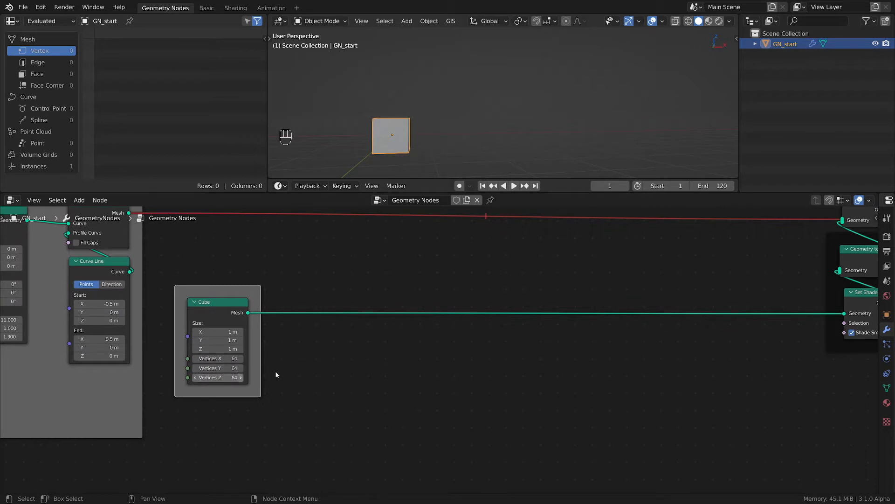
Step: Zoom in on the cube in the 3D viewport and switch to the front view
scroll(387, 136, up, 5)
shift+middle_drag(440, 125, 488, 116)
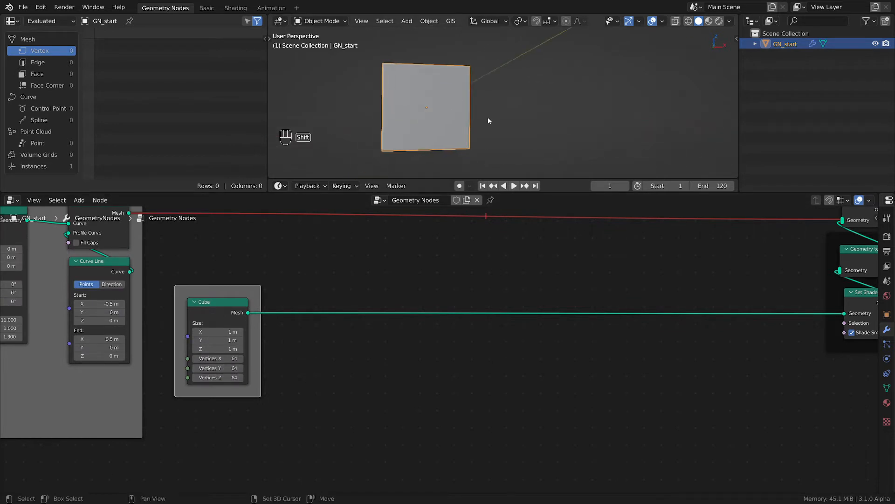
key(grave)
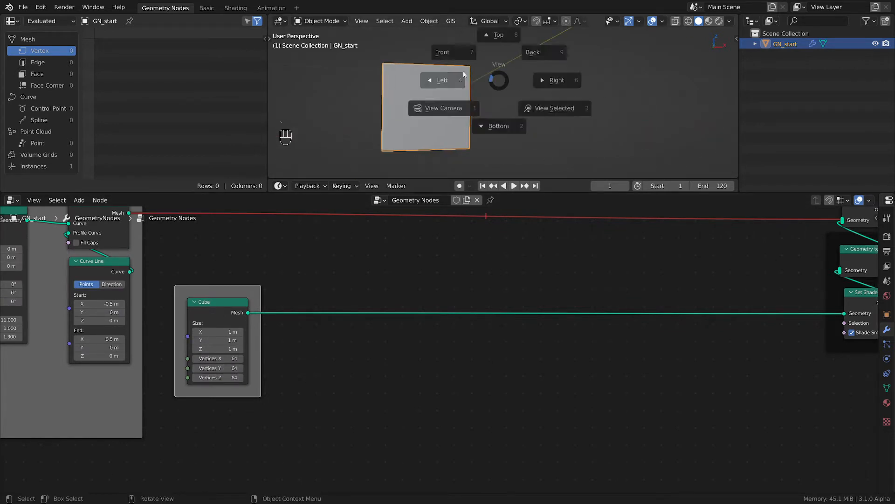
click(438, 43)
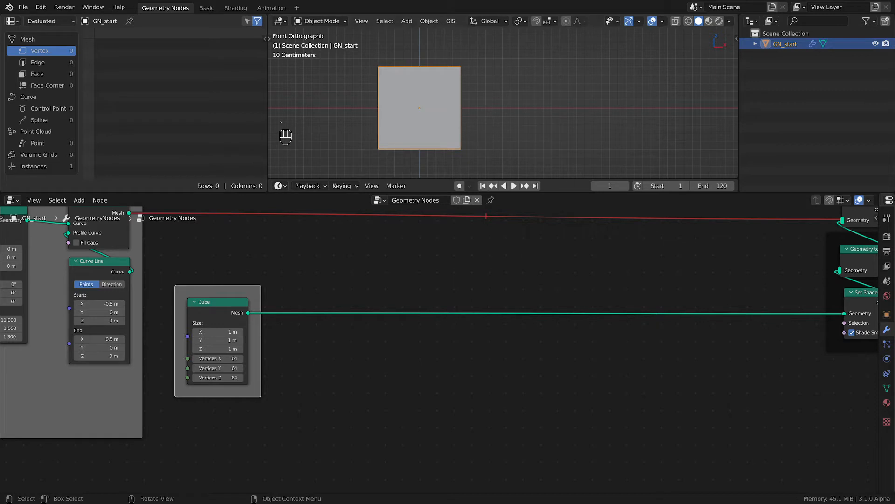
Step: Insert a Set Position node on the link between Cube and Set Shade Smooth, close to Set Shade Smooth
key(shift+a)
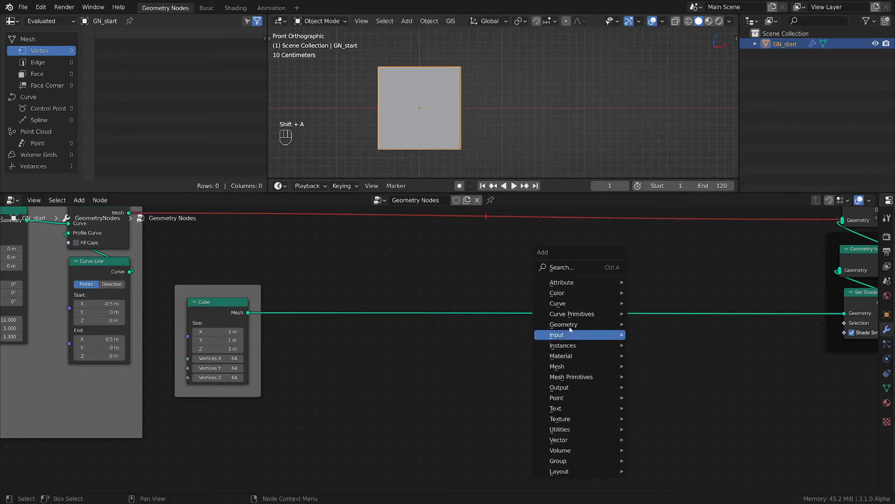
mouse_move(570, 325)
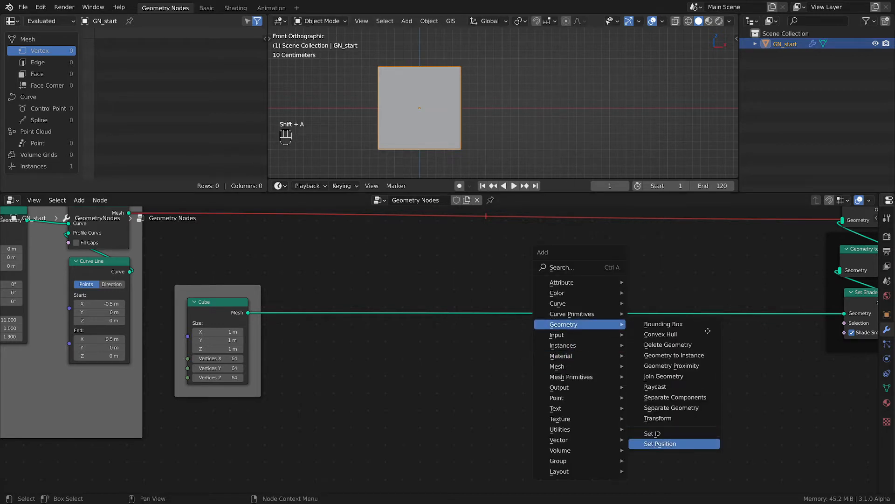
click(673, 444)
click(716, 297)
middle_drag(644, 373, 518, 346)
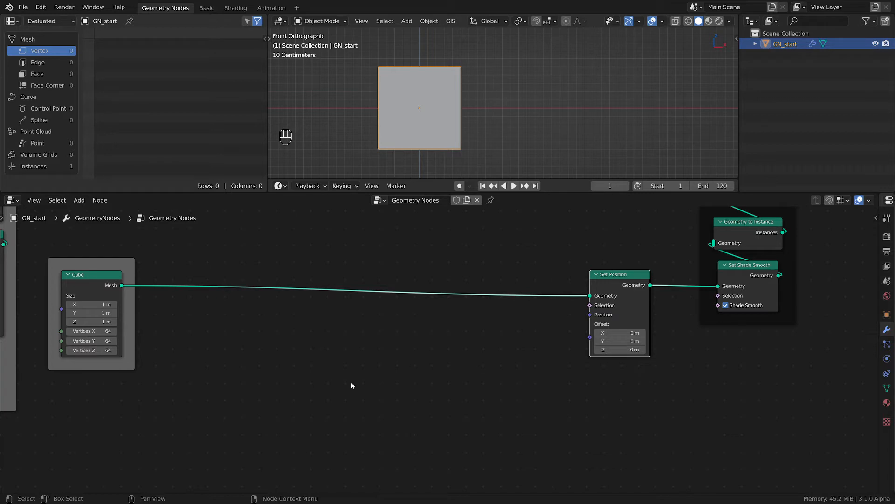
Step: Add a Position input node beside the Cube frame, below the mesh link
key(shift+a)
mouse_move(262, 362)
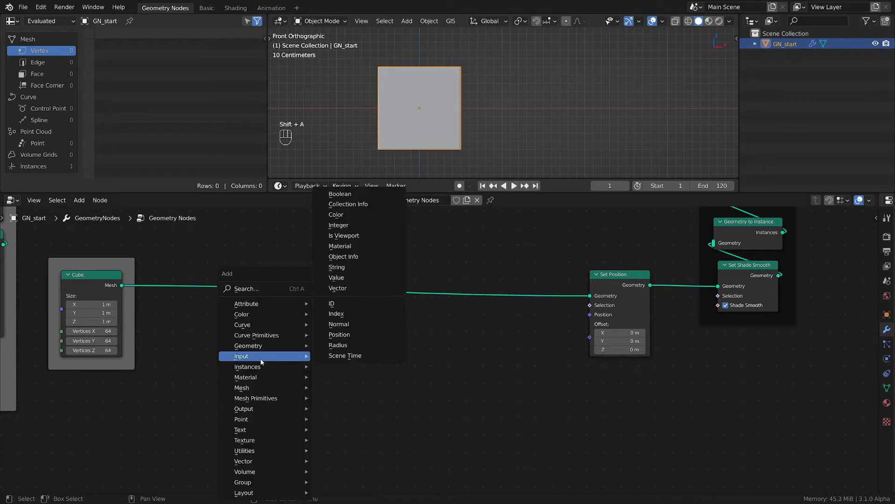
click(339, 335)
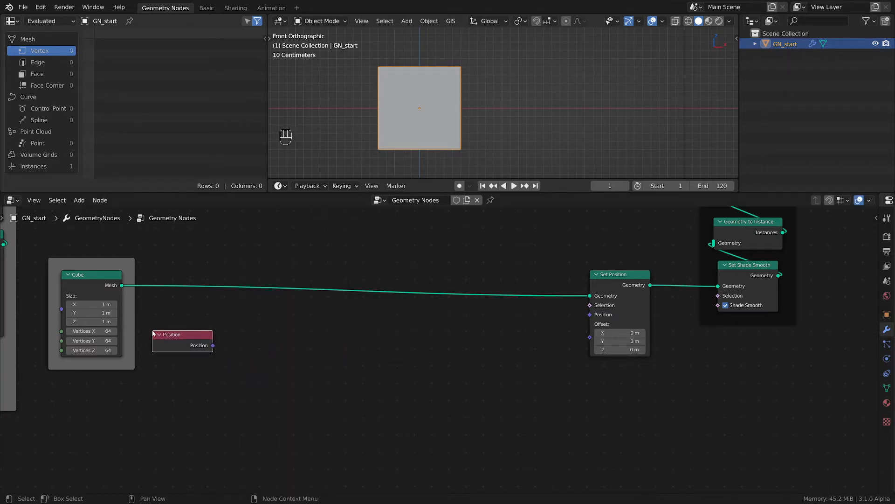
click(197, 362)
Step: Add a Separate XYZ node beside Position and a Combine XYZ node in front of Set Position
key(shift+a)
mouse_move(166, 461)
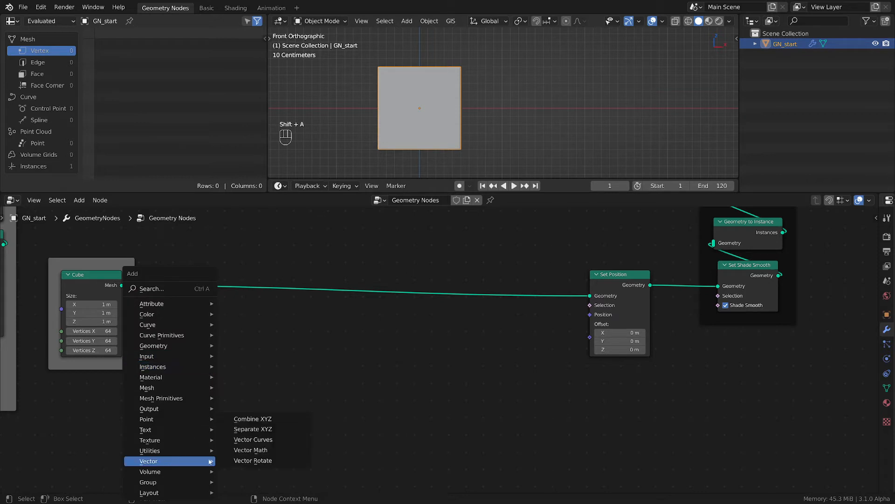
click(243, 433)
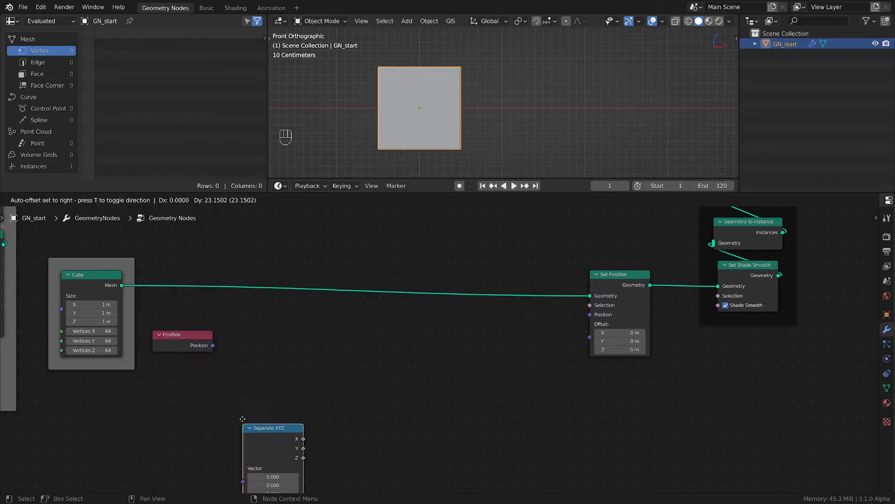
click(257, 375)
key(shift+a)
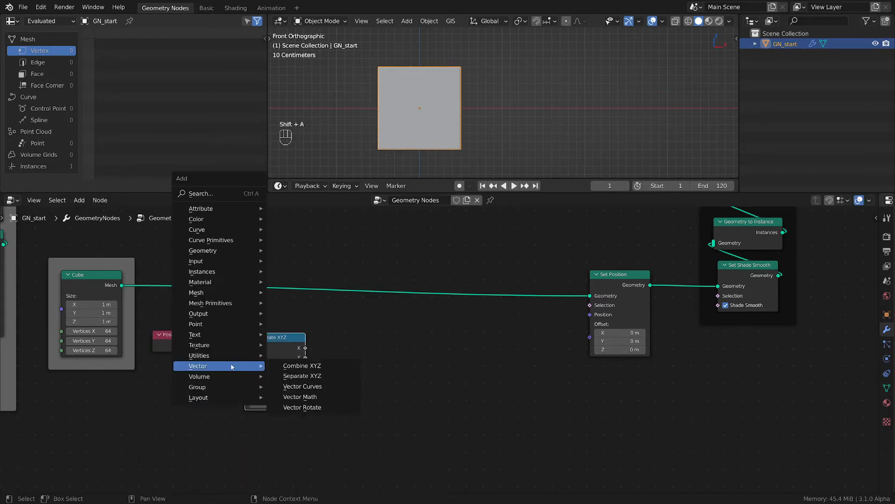
click(345, 366)
click(483, 340)
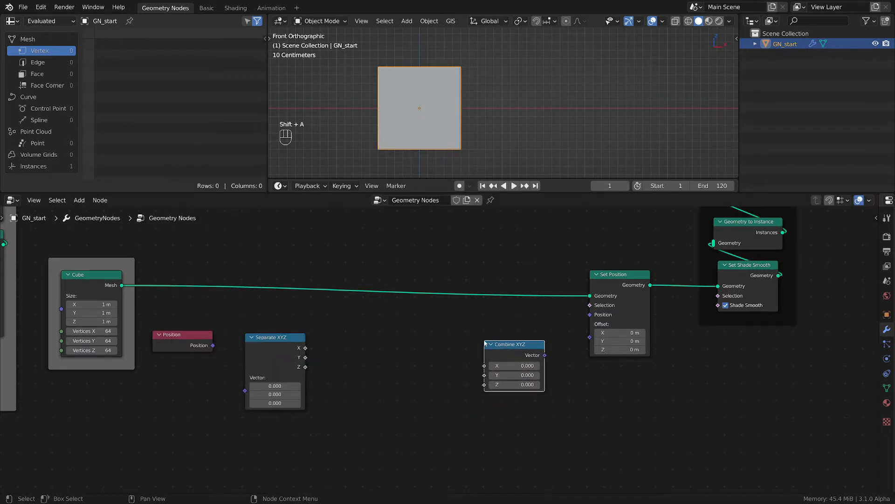
Step: Link Position to Separate XYZ, and its X, Y and Z outputs to the matching Combine XYZ inputs
scroll(488, 346, up, 2)
drag(103, 309, 498, 436)
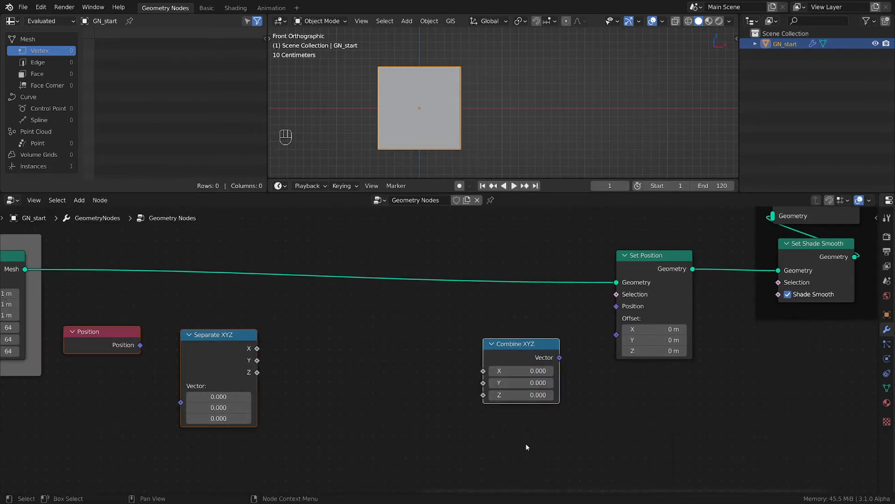
key(f)
key(f)
key(f)
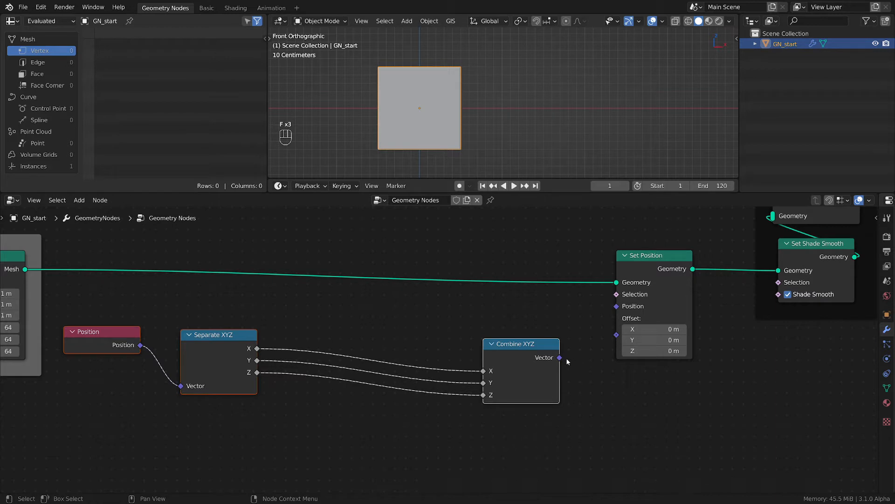
Step: Link Combine XYZ's Vector output to Set Position's Position input and move Combine XYZ closer to Set Position
drag(559, 357, 617, 306)
scroll(574, 387, up, 2)
drag(478, 349, 521, 314)
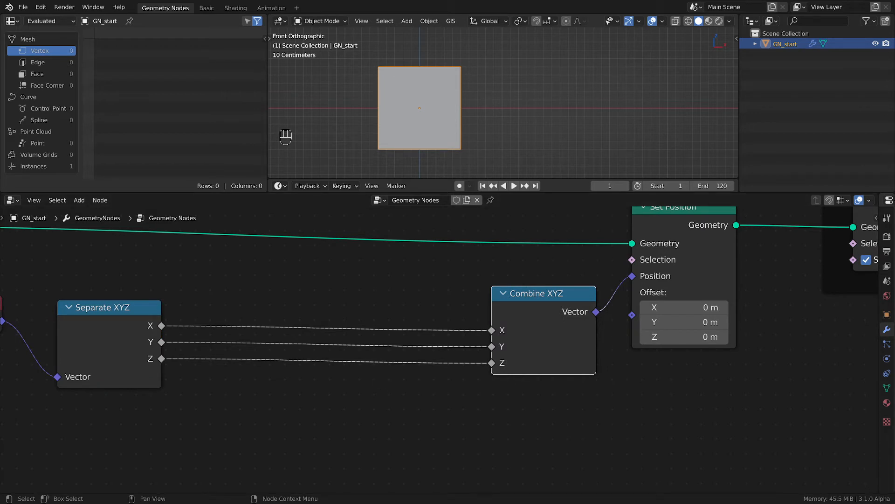
scroll(233, 310, down, 1)
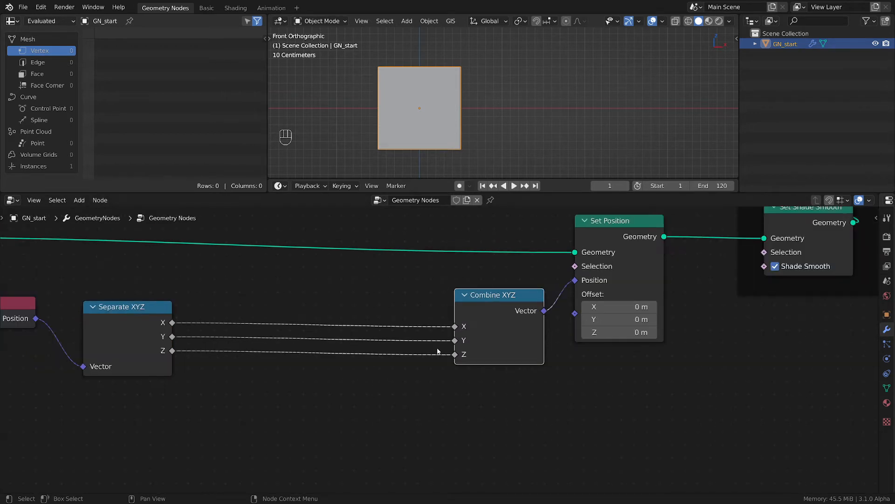
middle_drag(155, 308, 194, 304)
scroll(290, 319, down, 2)
middle_drag(167, 336, 384, 361)
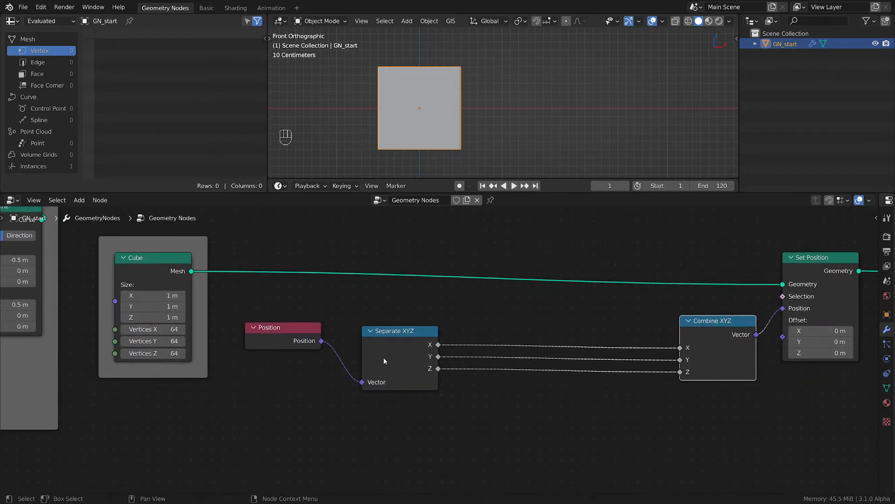
middle_drag(449, 353, 349, 345)
scroll(374, 343, down, 1)
scroll(480, 378, up, 2)
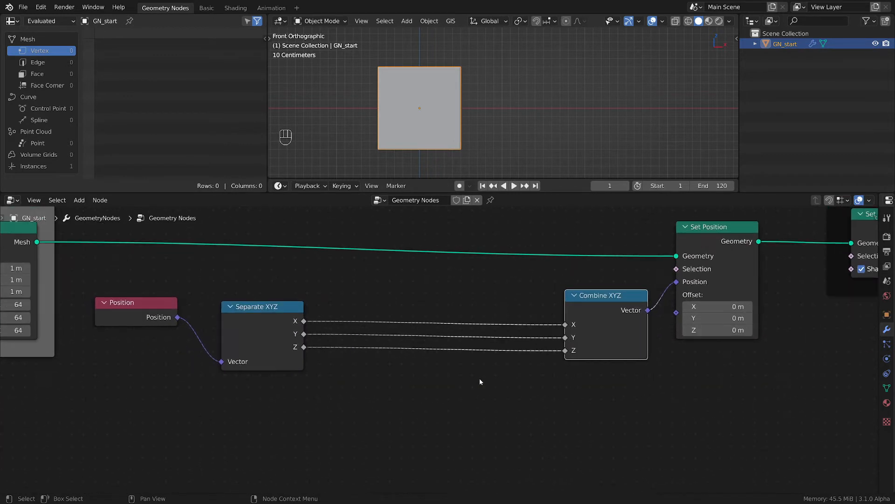
Step: Add a Math node below the XYZ links and set its operation to Multiply
scroll(479, 379, up, 1)
scroll(479, 379, down, 1)
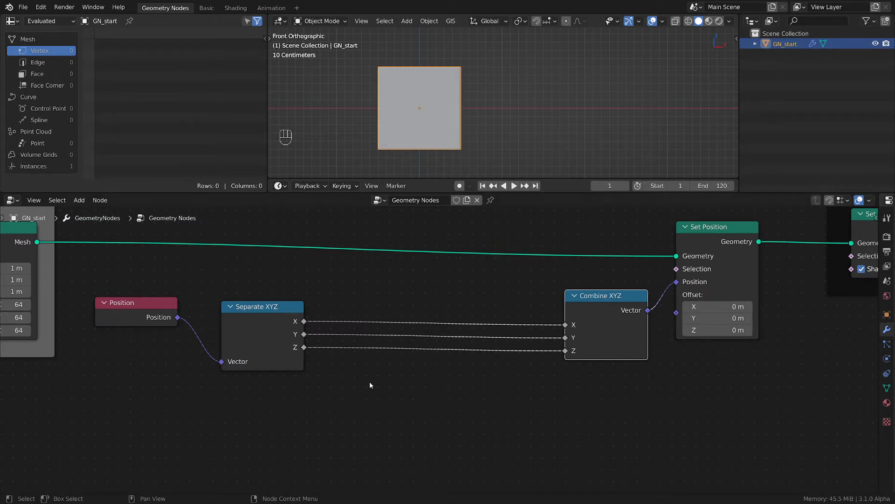
key(shift+a)
mouse_move(370, 377)
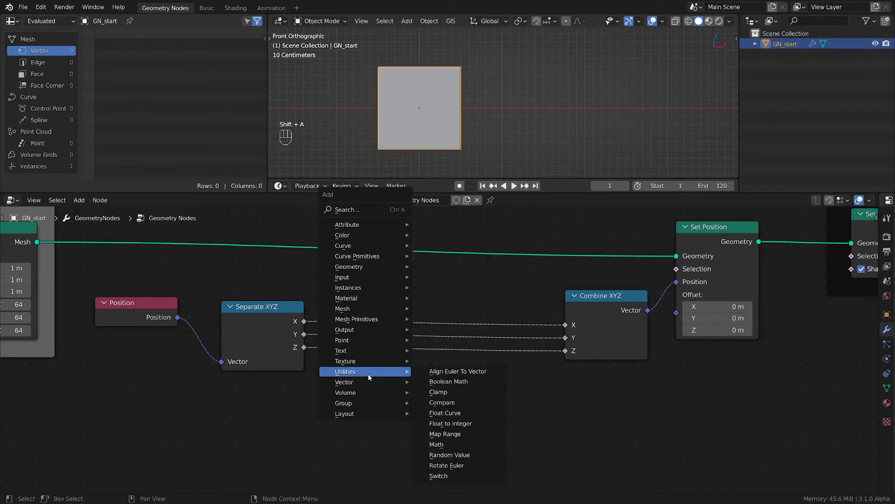
click(466, 444)
click(477, 427)
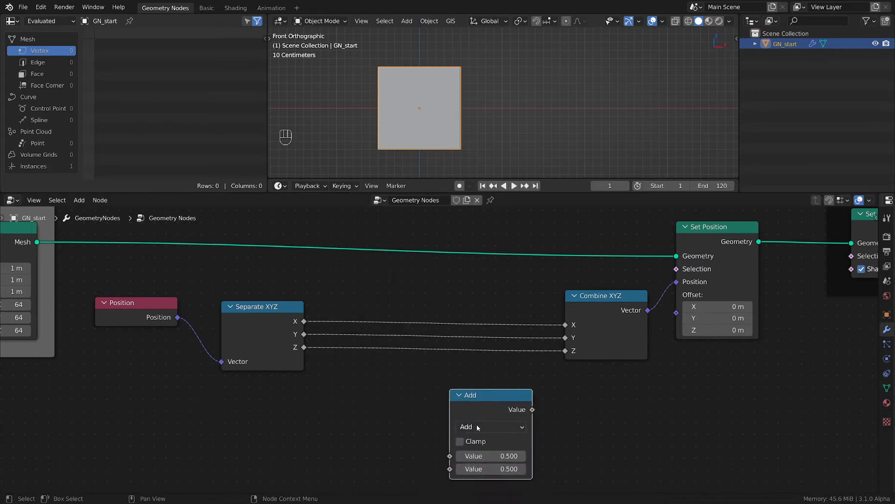
click(477, 426)
key(m)
Step: Link Separate XYZ's X and Z to the Multiply inputs and its Value to Combine XYZ's X, placing Multiply just before Combine XYZ
drag(304, 322, 450, 457)
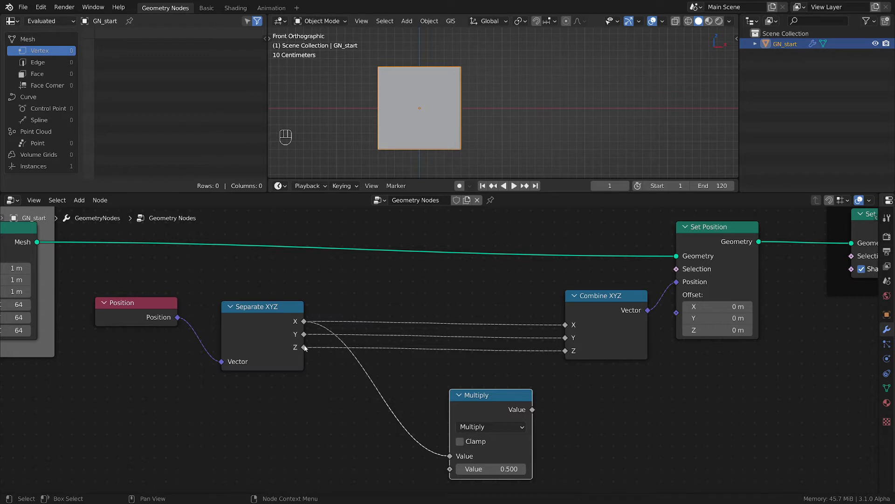
drag(305, 348, 450, 469)
drag(487, 400, 565, 324)
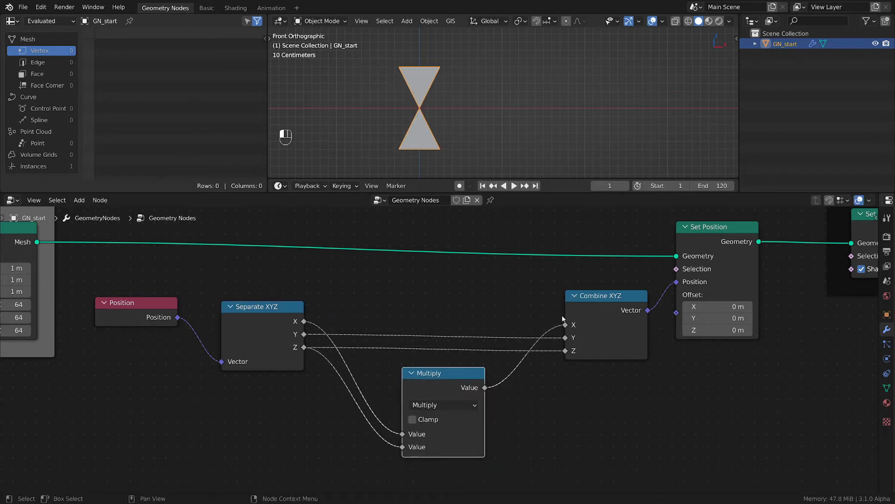
drag(443, 390, 487, 331)
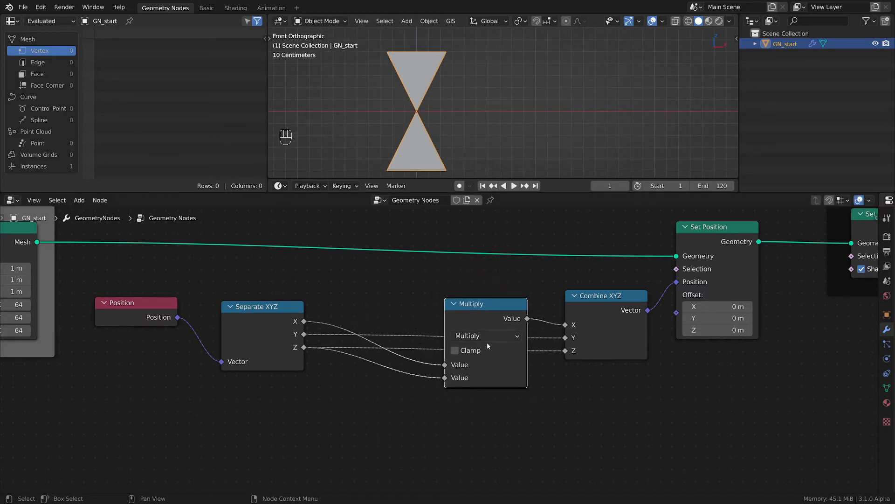
Step: Duplicate Multiply below with its links kept, feed Separate XYZ's Y into its first input, and link its Value to Combine XYZ's Y
scroll(487, 343, down, 2)
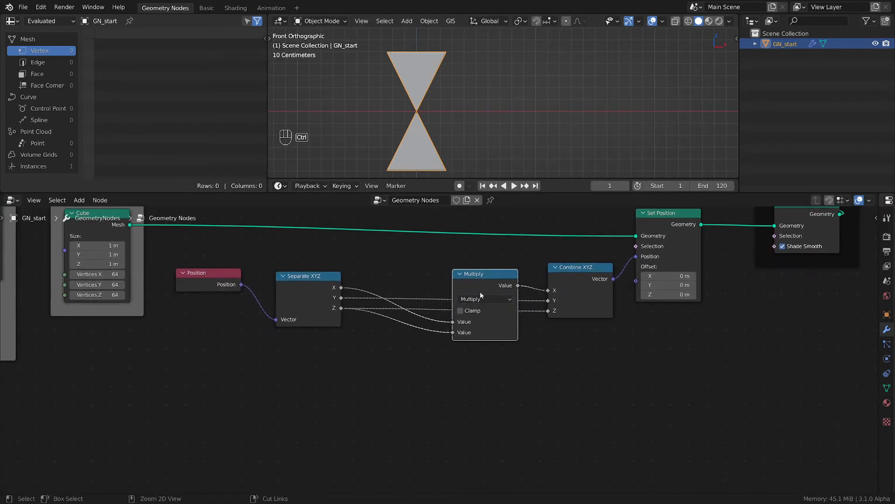
key(shift+ctrl+d)
click(470, 348)
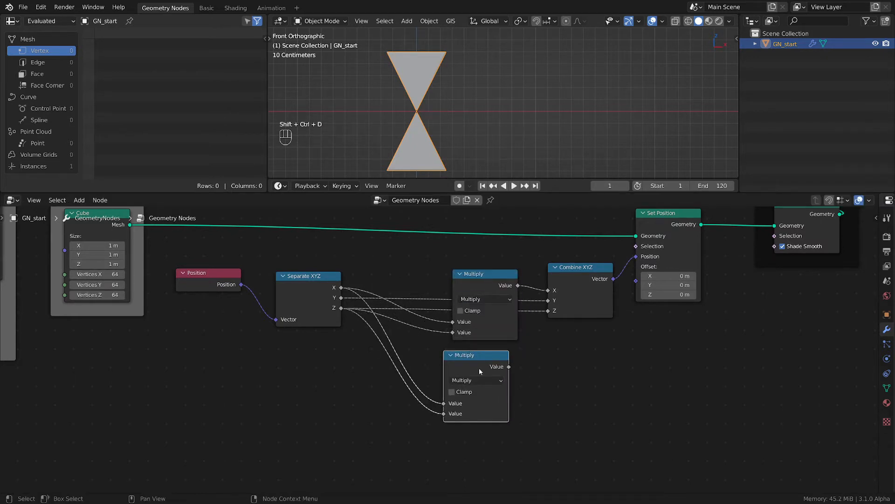
scroll(476, 366, up, 1)
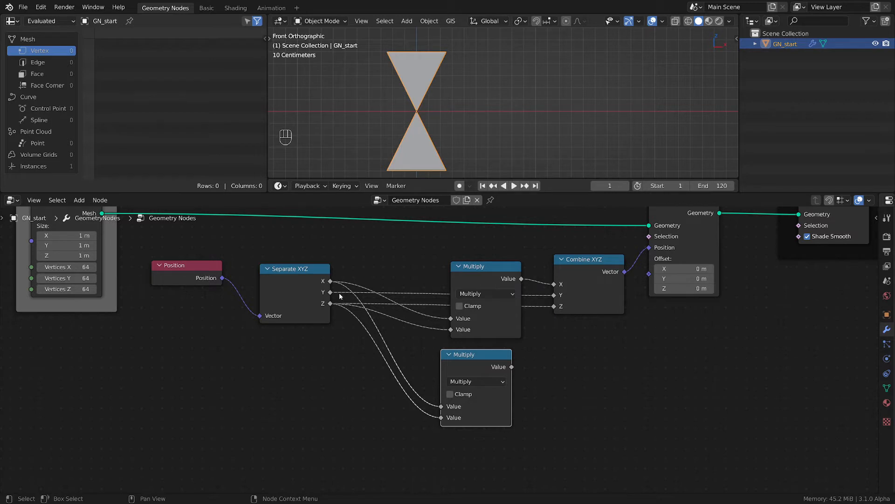
drag(331, 293, 443, 406)
drag(513, 366, 551, 299)
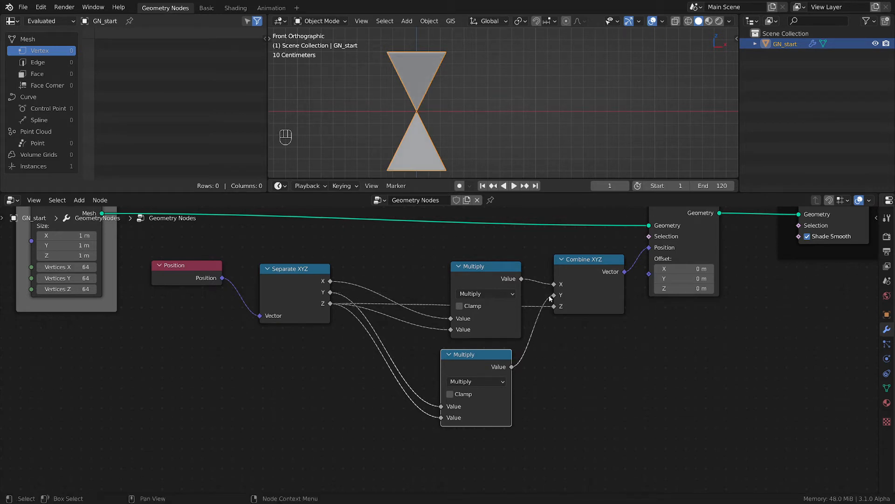
drag(443, 365, 455, 362)
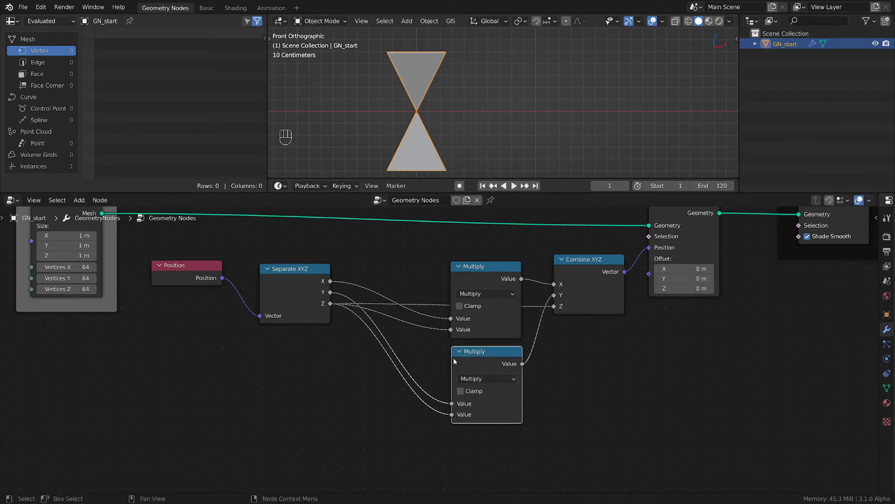
middle_drag(442, 122, 477, 126)
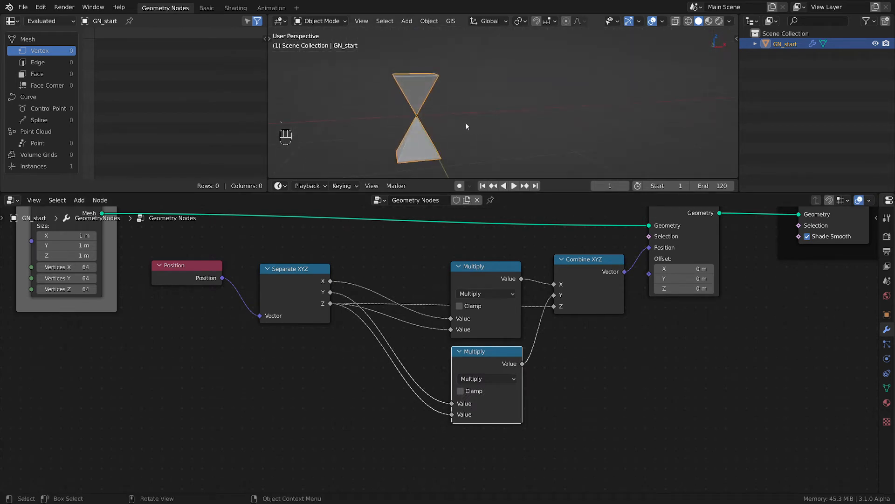
key(grave)
click(410, 103)
scroll(402, 365, up, 1)
scroll(404, 364, down, 2)
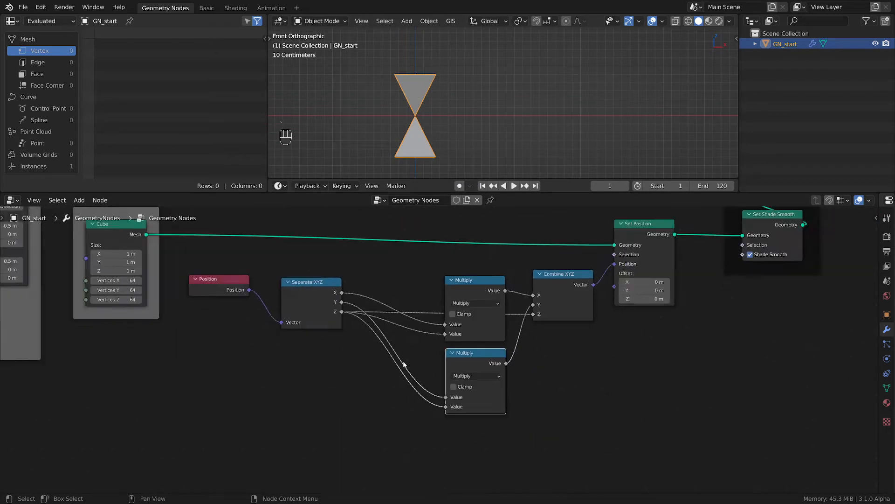
Step: Move the Multiply, Combine XYZ, Set Position and following nodes farther from Separate XYZ to make room between them
scroll(404, 364, down, 4)
drag(391, 231, 619, 419)
key(g)
click(678, 420)
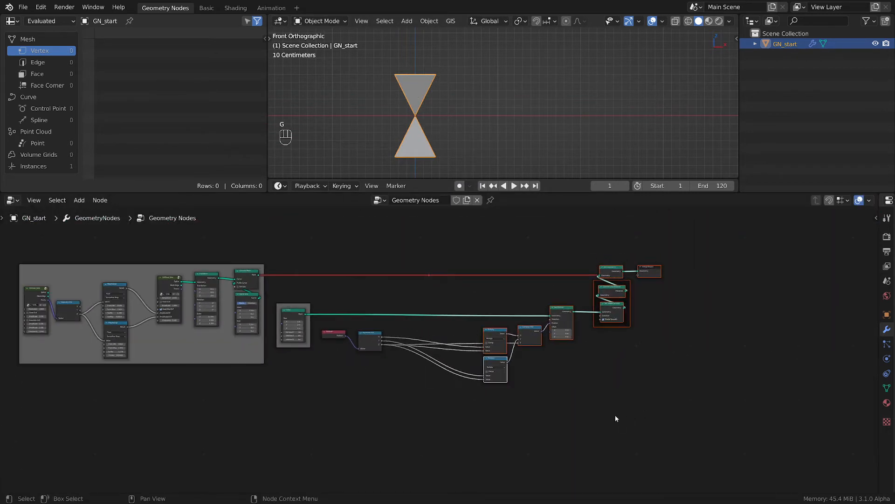
Step: Put the Position, XYZ, Multiply and Set Position nodes into the Cube's frame and space them farther from the Cube node
scroll(460, 374, up, 1)
drag(621, 447, 311, 283)
key(g)
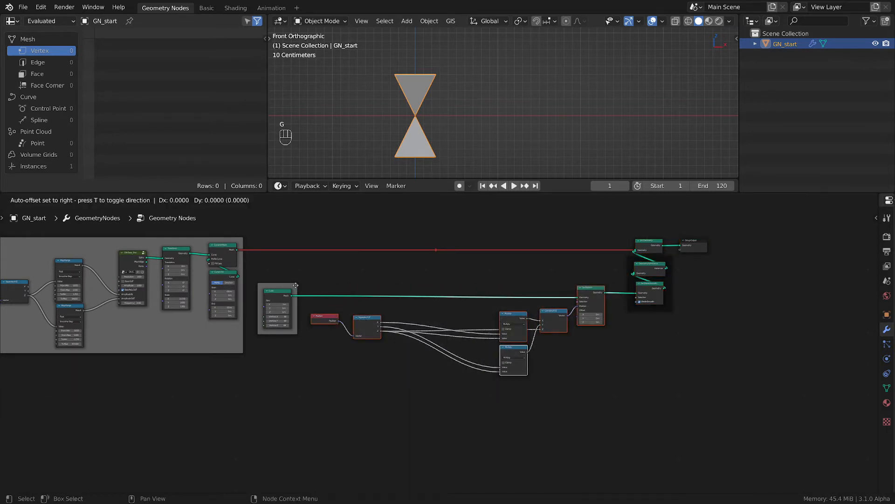
click(295, 284)
scroll(482, 355, up, 10)
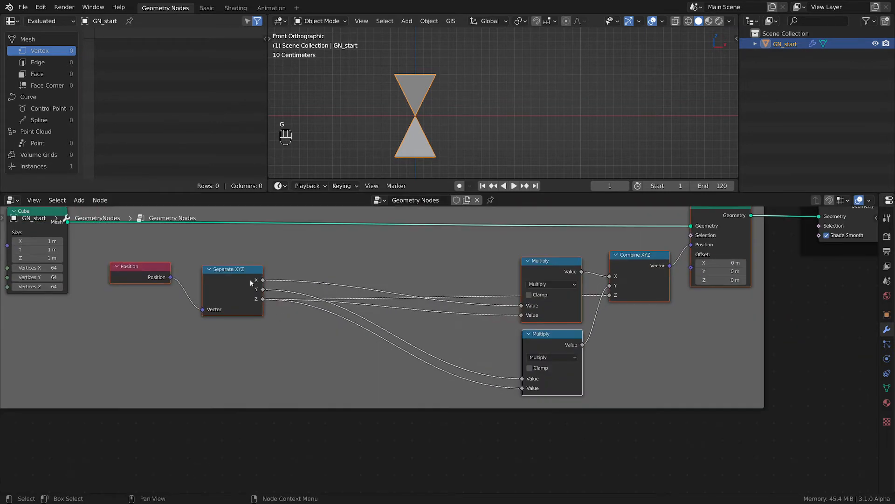
key(g)
click(306, 371)
Step: Add a ColorRamp node between Separate XYZ and the Multiply nodes, below the links
key(shift+a)
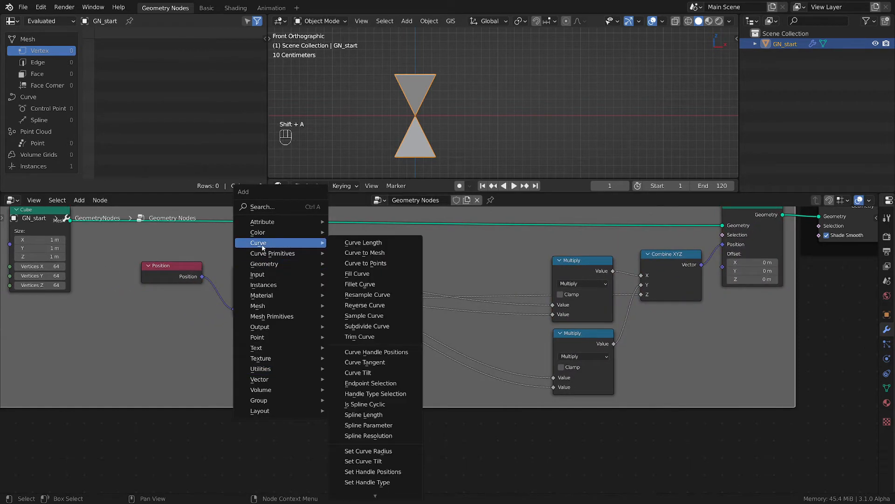
mouse_move(262, 233)
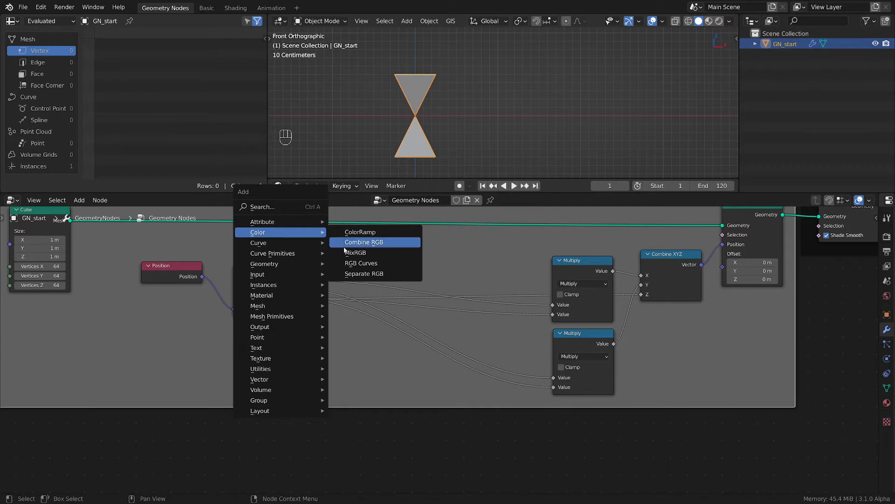
click(356, 231)
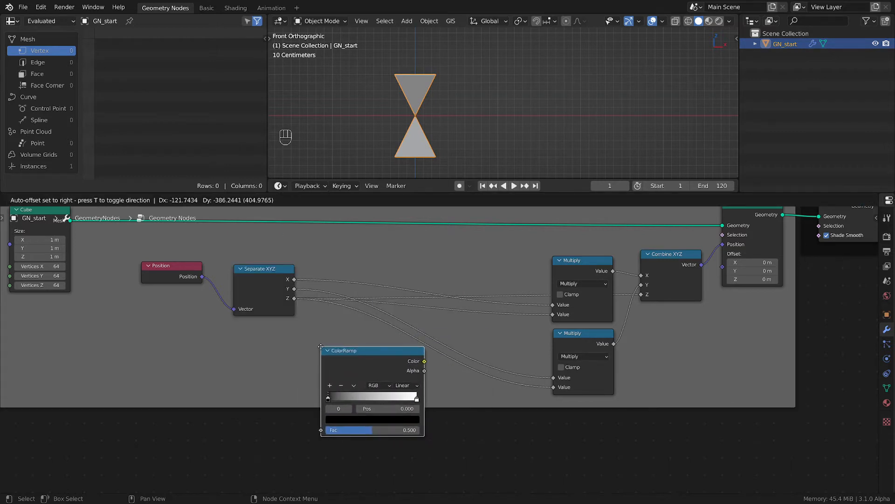
click(378, 366)
scroll(379, 366, up, 1)
scroll(379, 367, up, 1)
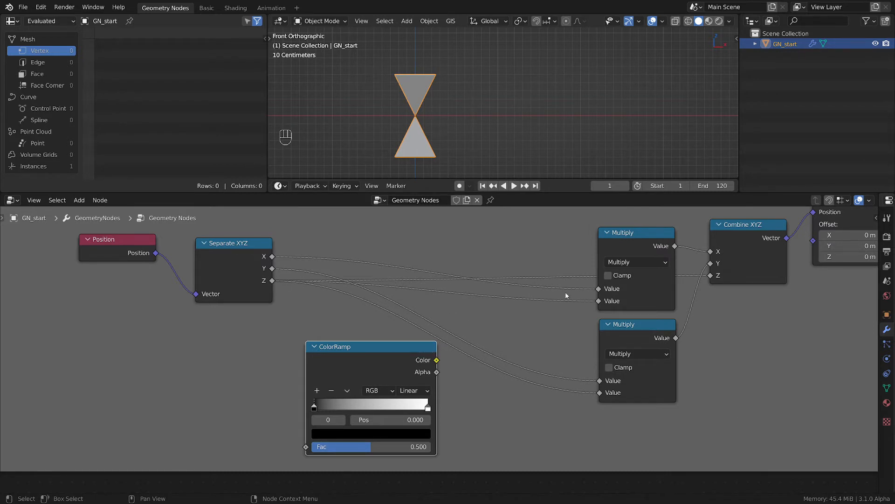
Step: Link Separate XYZ's Z to ColorRamp's Fac, ColorRamp's Color to both Multiply nodes' second inputs, and move ColorRamp beside them
drag(619, 249, 620, 249)
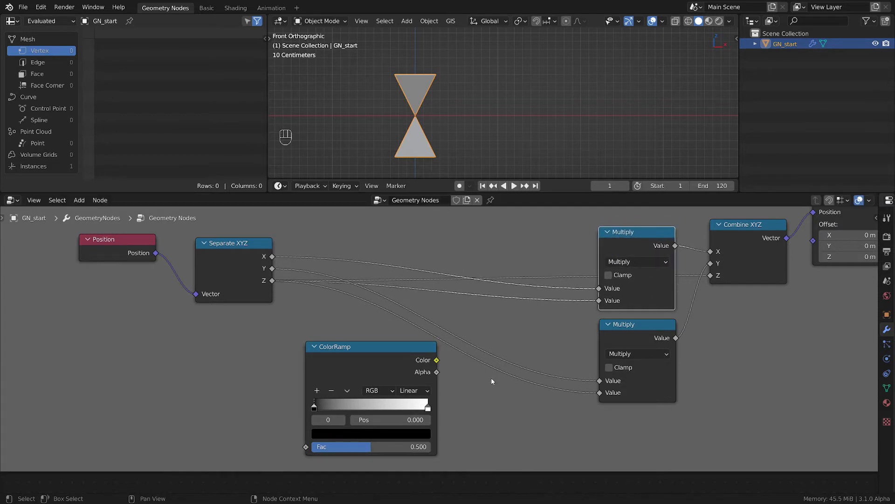
drag(272, 281, 306, 447)
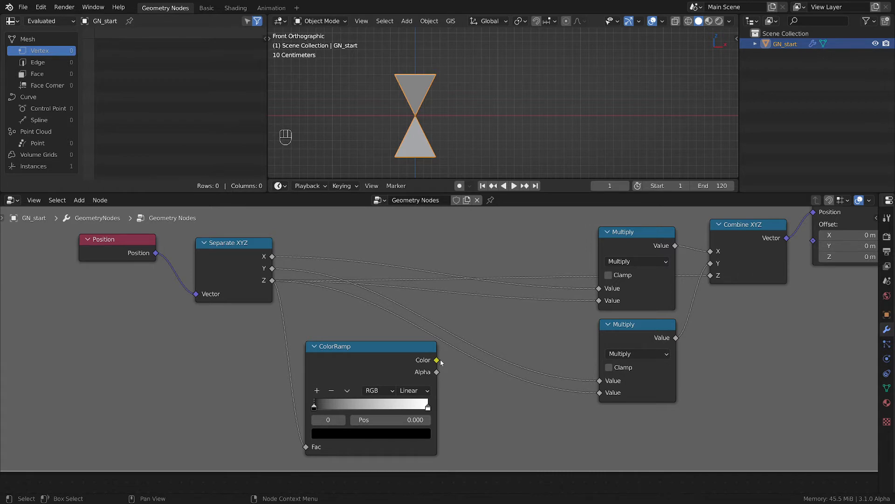
drag(437, 361, 600, 301)
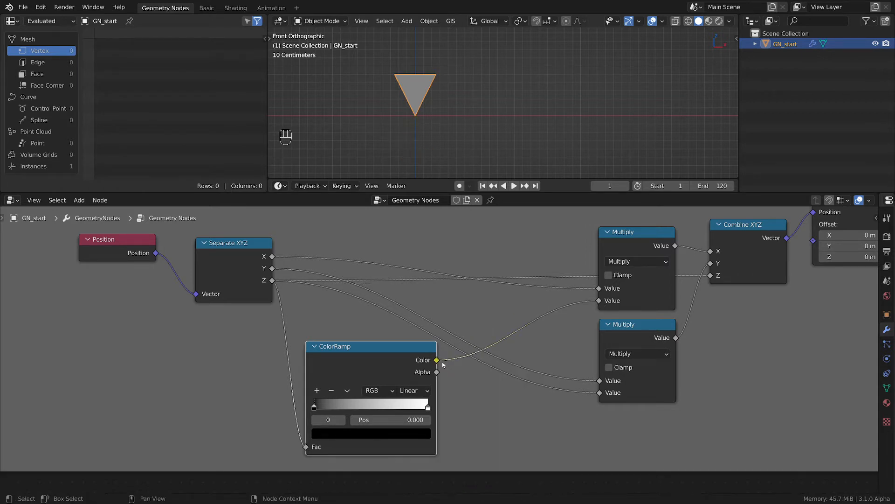
drag(441, 363, 602, 394)
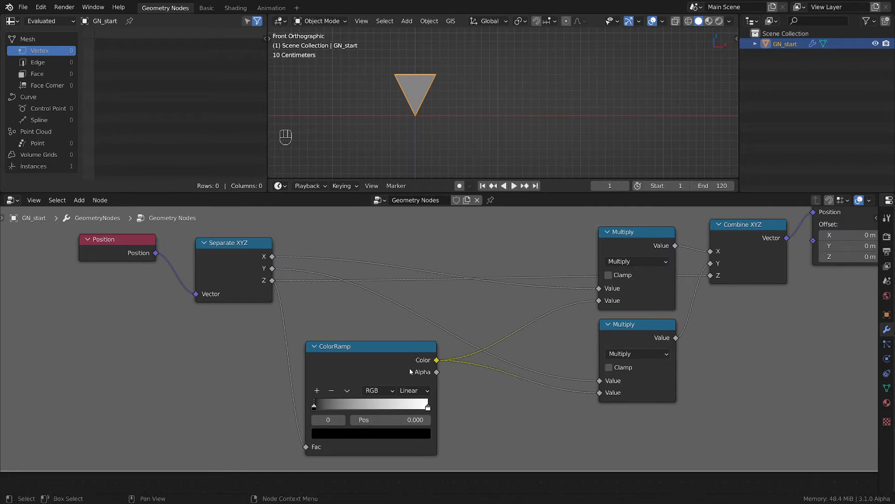
drag(405, 360, 522, 323)
drag(413, 219, 409, 218)
Step: Examine the tapered shape from an angle and from the front, and compare it with Set Position muted and unmuted
scroll(413, 110, up, 4)
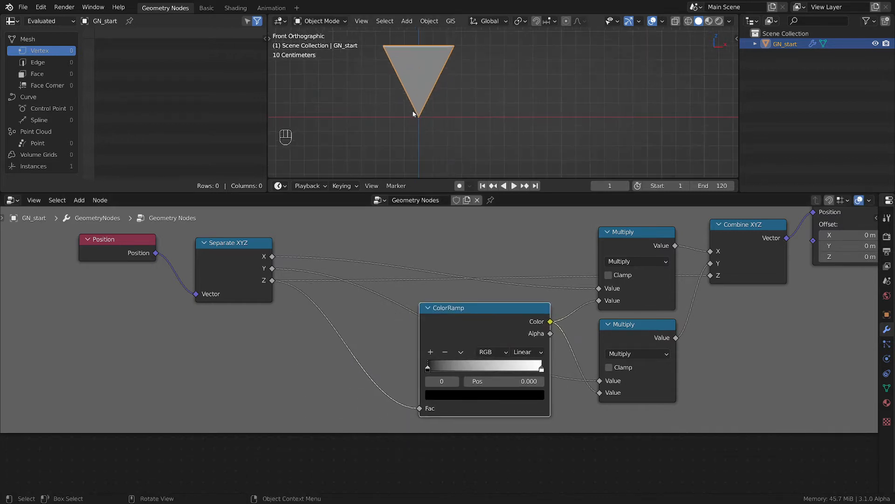
mouse_move(449, 120)
middle_down()
mouse_move(428, 115)
mouse_move(449, 121)
mouse_move(460, 109)
middle_up()
key(grave)
click(410, 85)
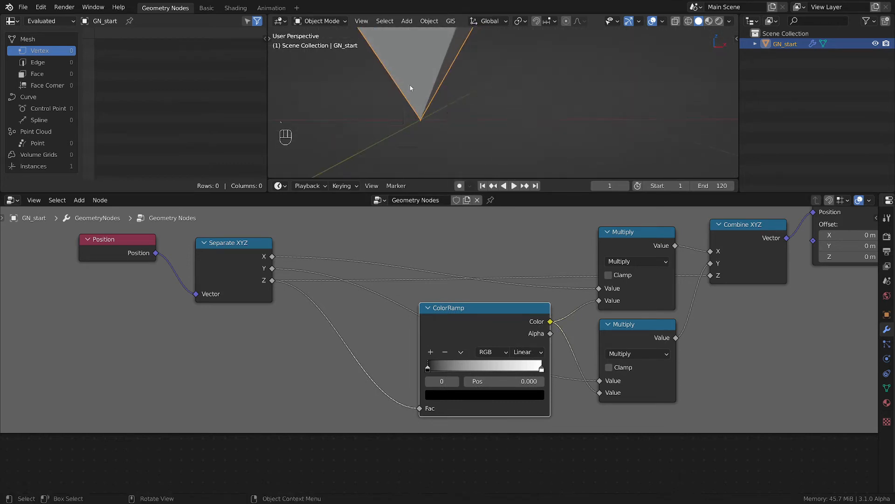
scroll(410, 325, down, 2)
mouse_move(295, 279)
mouse_down()
mouse_move(285, 276)
mouse_move(301, 269)
mouse_up()
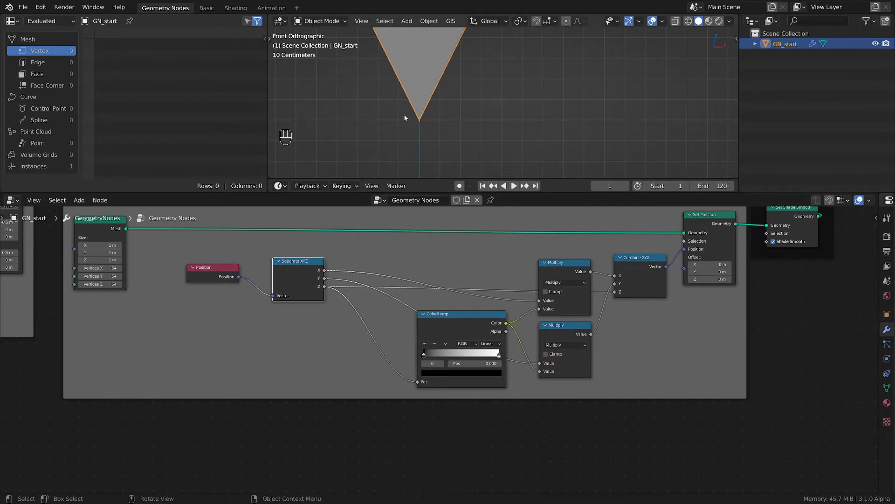
scroll(440, 128, down, 4)
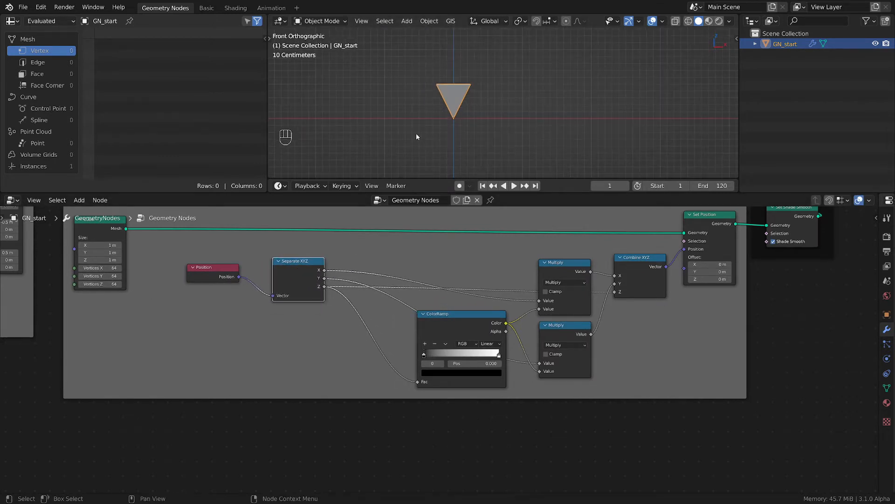
scroll(416, 136, up, 2)
middle_drag(723, 229, 653, 242)
click(649, 237)
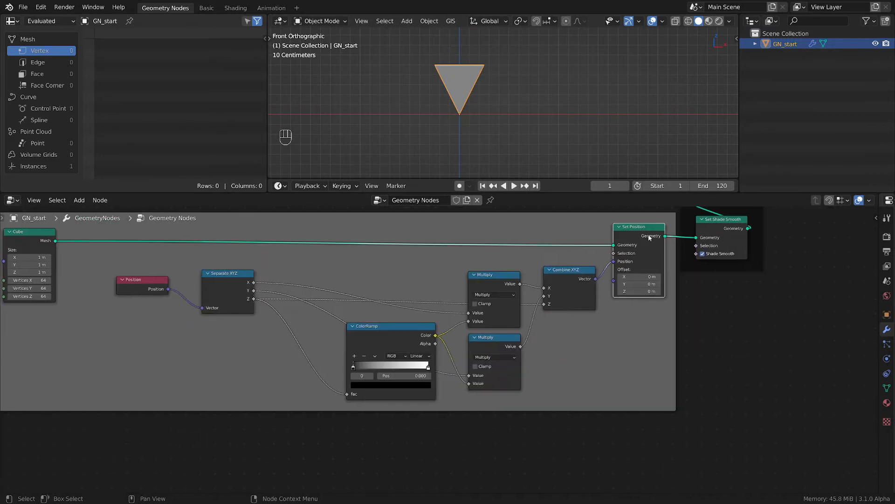
key(m)
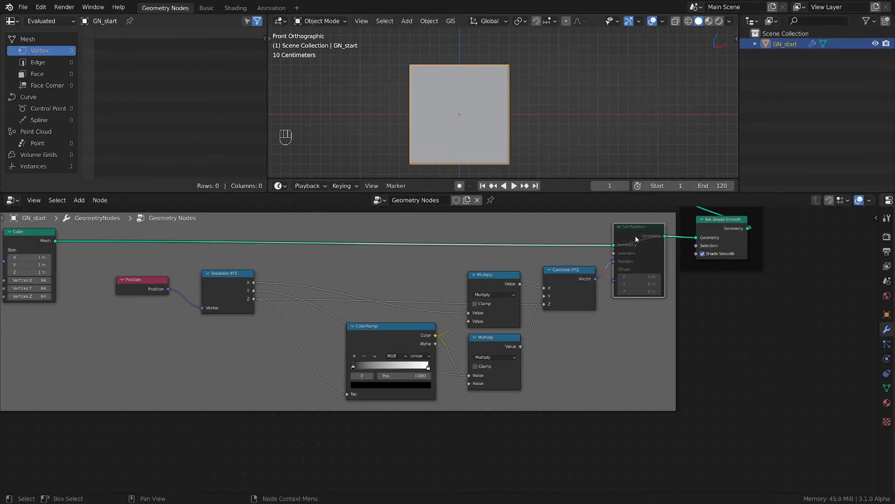
key(m)
Step: Insert a Math node into the link from Separate XYZ's Z to ColorRamp's Fac and set its operation to Absolute
scroll(420, 392, up, 3)
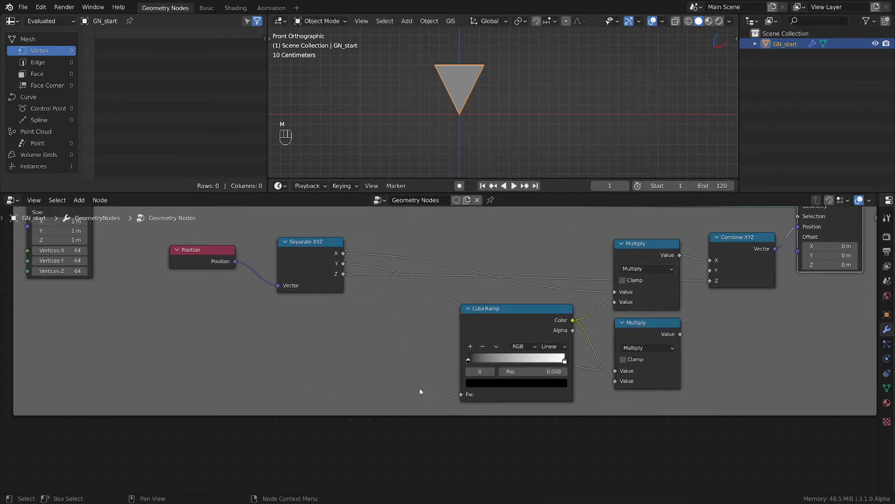
key(shift+a)
mouse_move(420, 388)
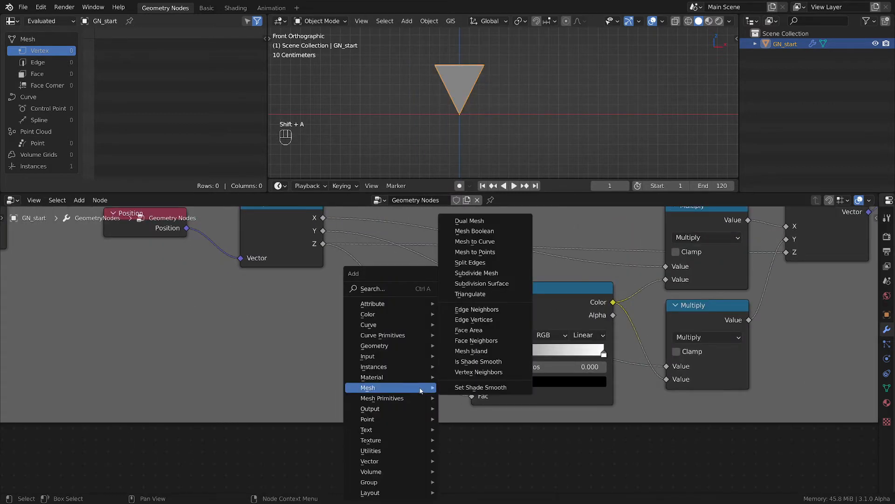
mouse_move(373, 450)
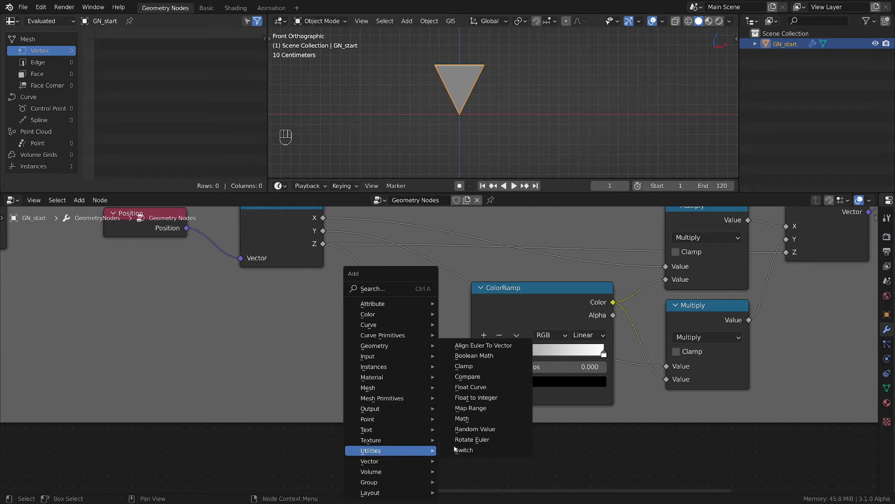
click(471, 418)
click(362, 254)
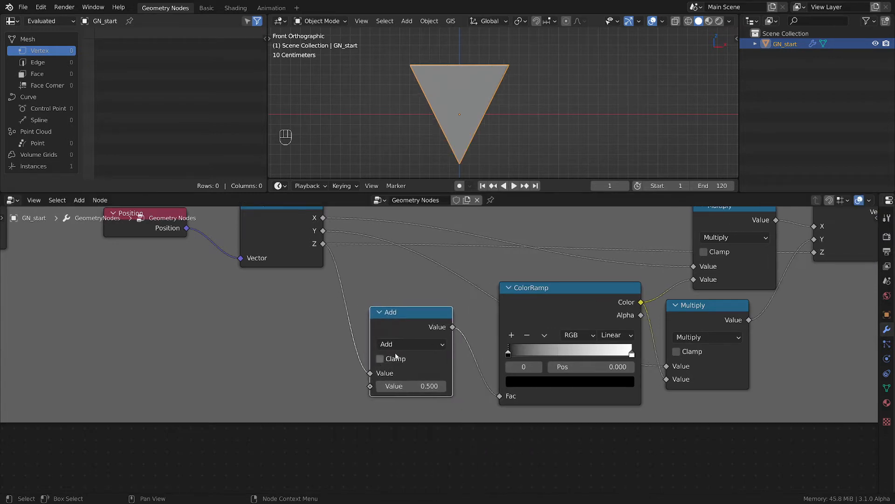
click(405, 344)
click(407, 317)
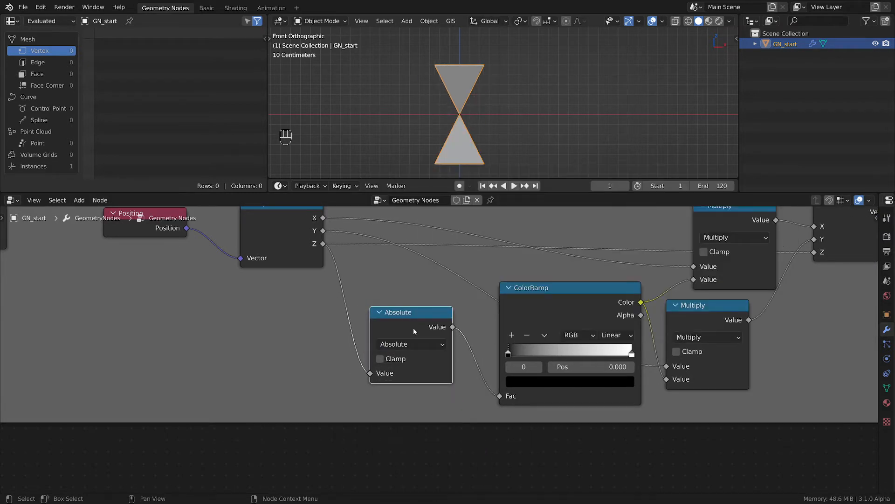
Step: Position the Absolute node between Separate XYZ and ColorRamp, check the hourglass shape at an angle, and save the file
mouse_move(413, 331)
mouse_down()
mouse_move(405, 332)
mouse_move(418, 332)
mouse_up()
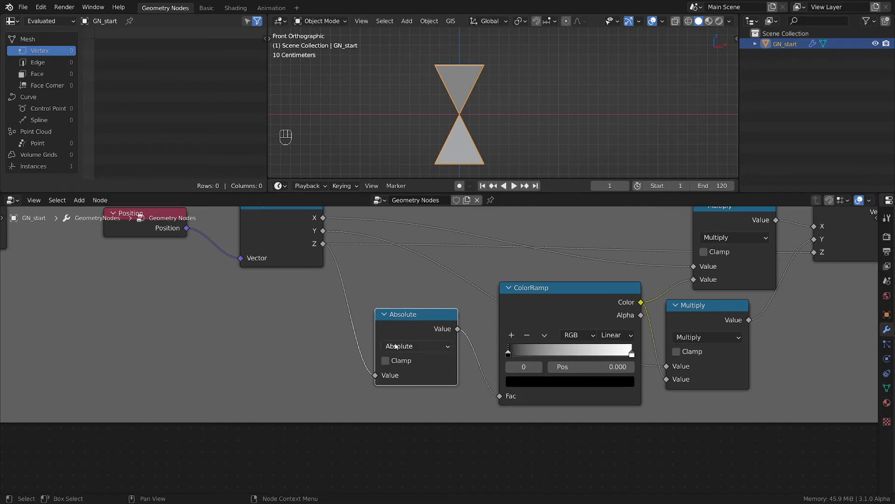
scroll(396, 346, down, 1)
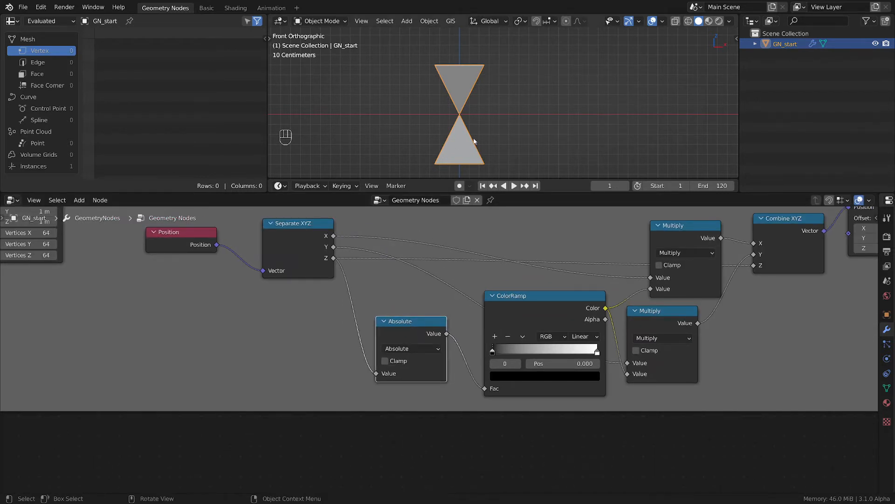
scroll(471, 151, up, 2)
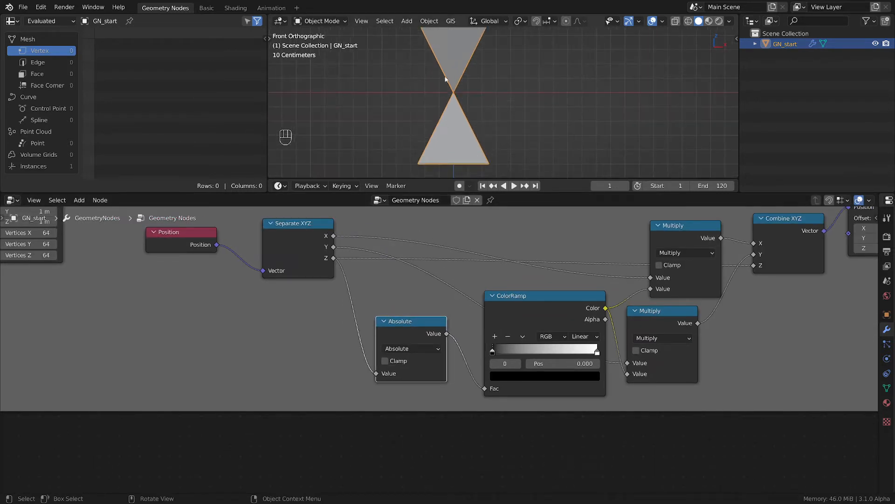
drag(408, 356, 399, 352)
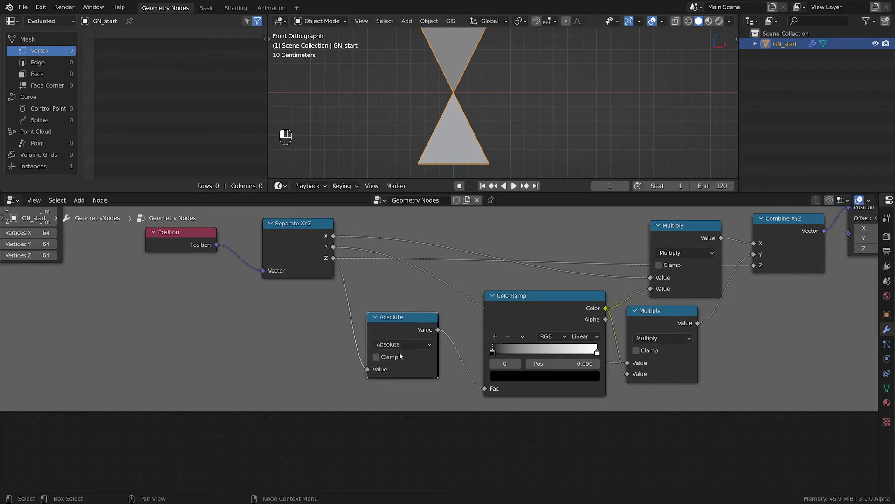
scroll(448, 355, up, 1)
scroll(449, 355, down, 1)
scroll(456, 94, down, 2)
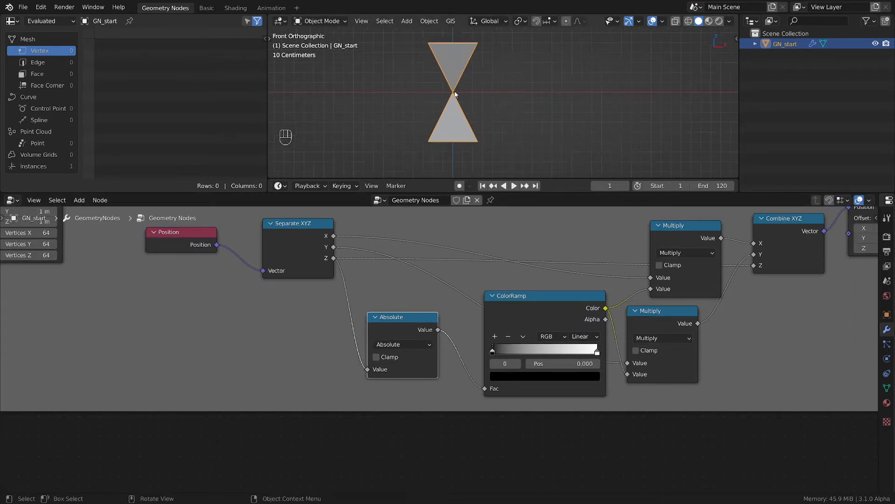
middle_drag(493, 85, 410, 85)
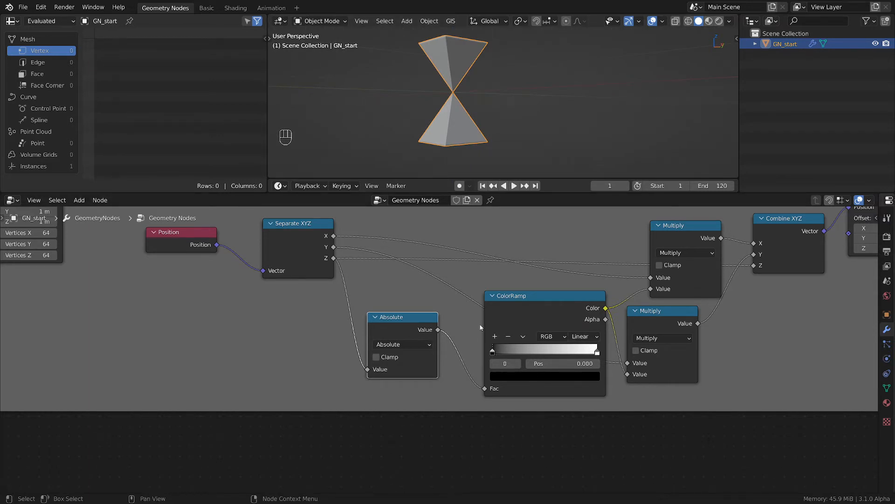
click(440, 424)
key(ctrl+s)
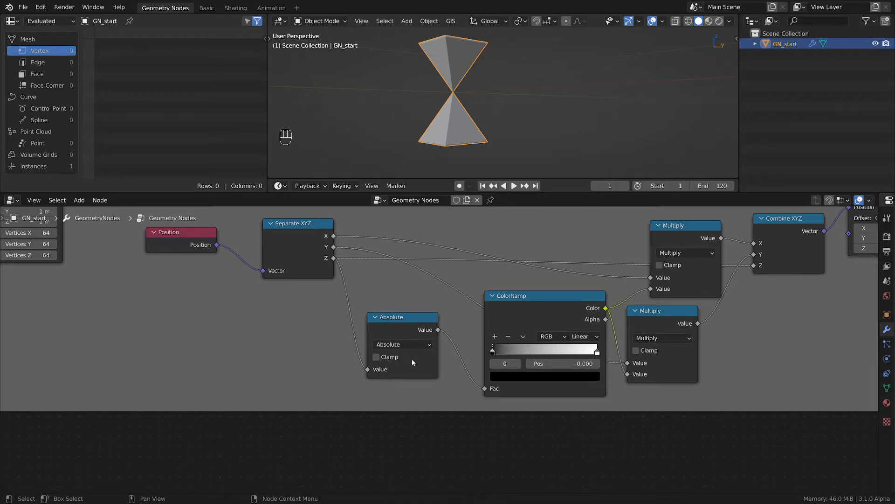
Step: Set the color value (V) of ColorRamp's first stop to 0.7
click(522, 377)
drag(535, 353, 588, 353)
click(546, 352)
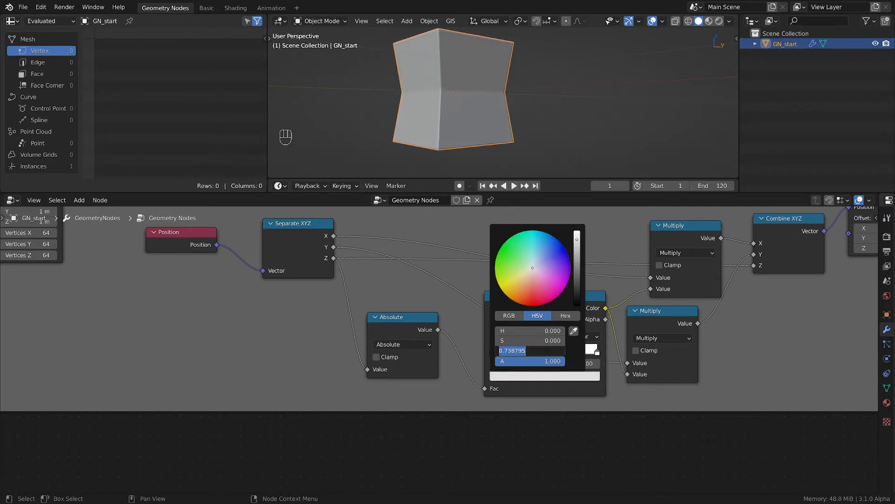
text(.7)
key(Return)
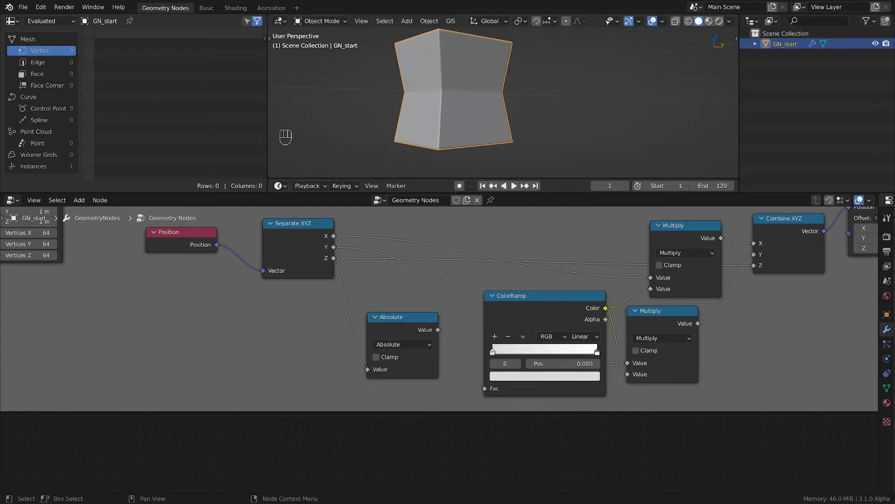
Step: Move ColorRamp's white end stop to about position 0.164 and set its color value (V) to 0.85
click(598, 353)
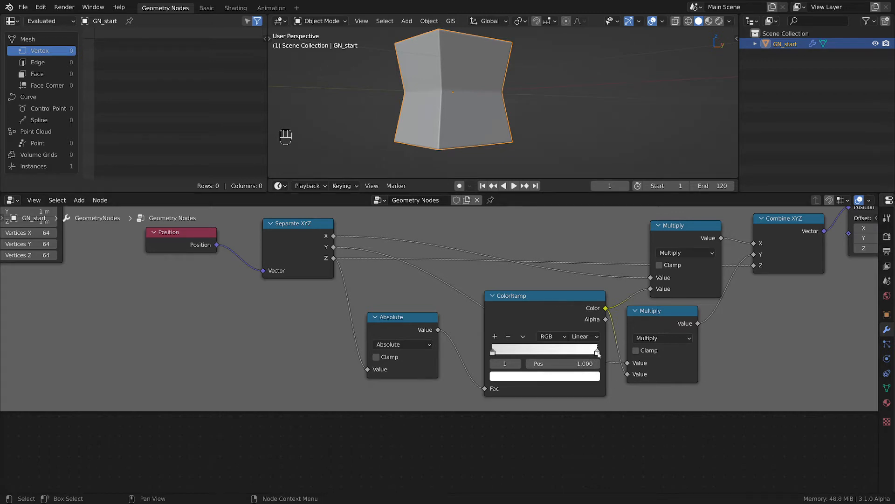
drag(598, 353, 507, 354)
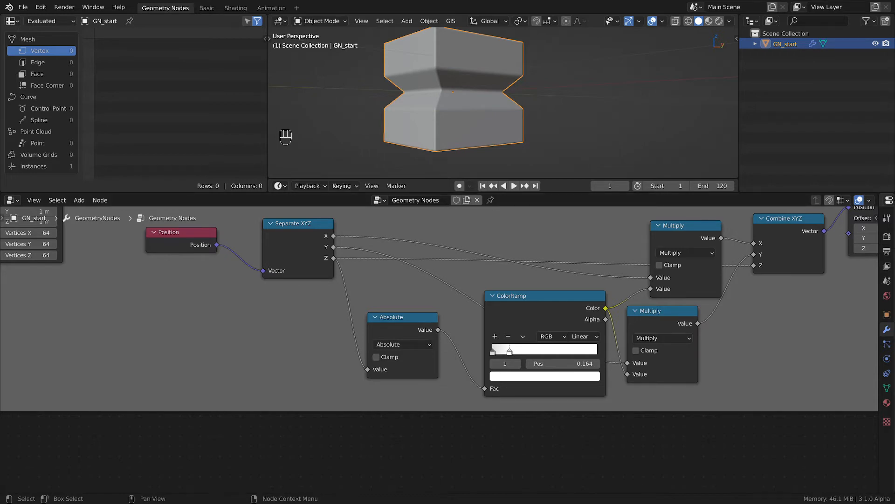
click(535, 377)
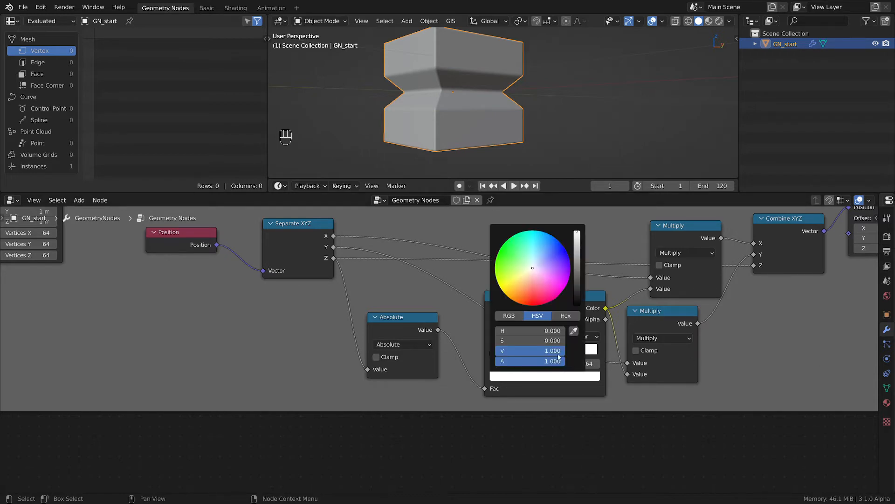
shift+drag(537, 351, 536, 350)
click(536, 350)
text(.85)
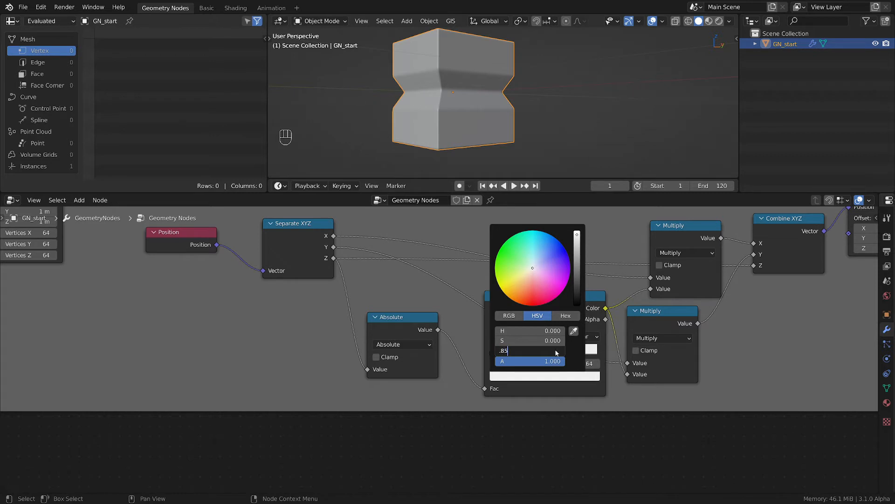
key(Return)
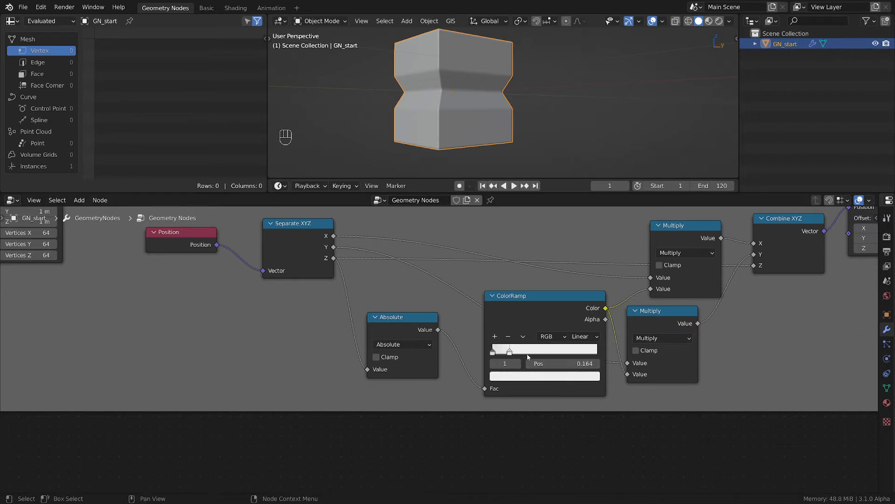
Step: Add a third stop to ColorRamp at about position 0.315 and brighten its color
click(494, 336)
drag(502, 353, 526, 354)
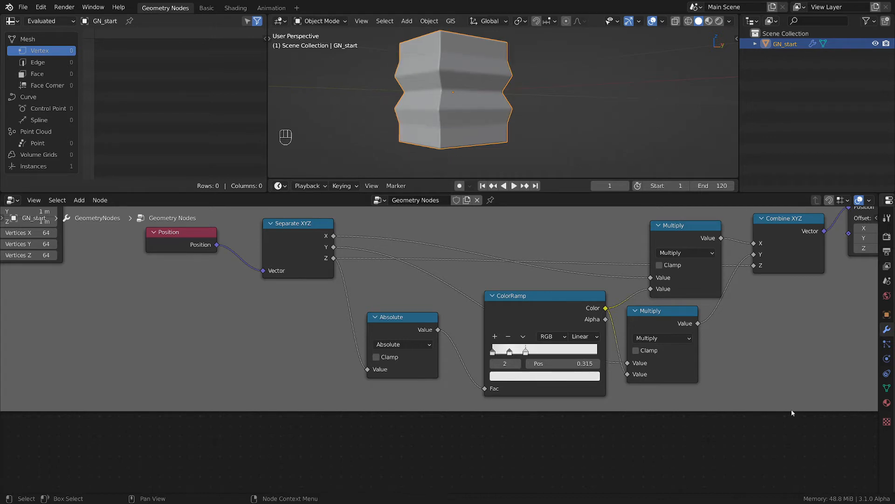
click(550, 376)
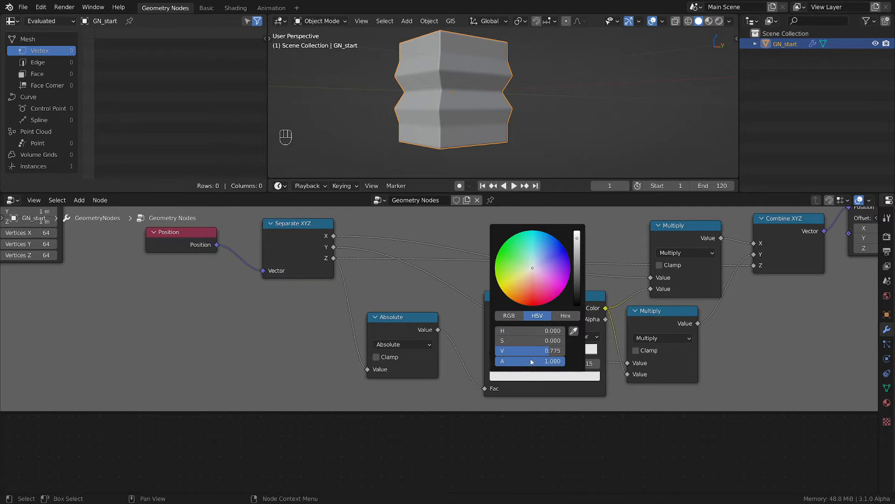
drag(546, 350, 560, 350)
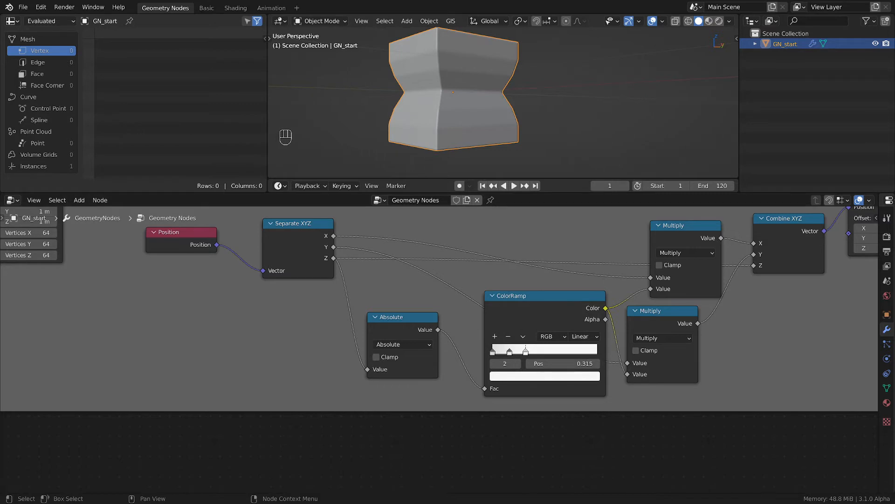
Step: Set the third ColorRamp stop's color value (V) to 0.92 and shift the stop to about position 0.339
click(547, 377)
click(559, 351)
drag(557, 350, 512, 350)
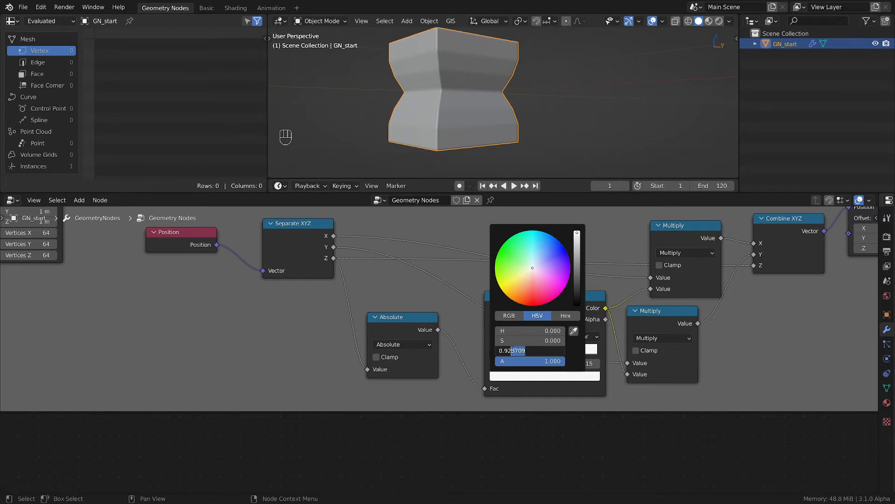
key(BackSpace)
key(Return)
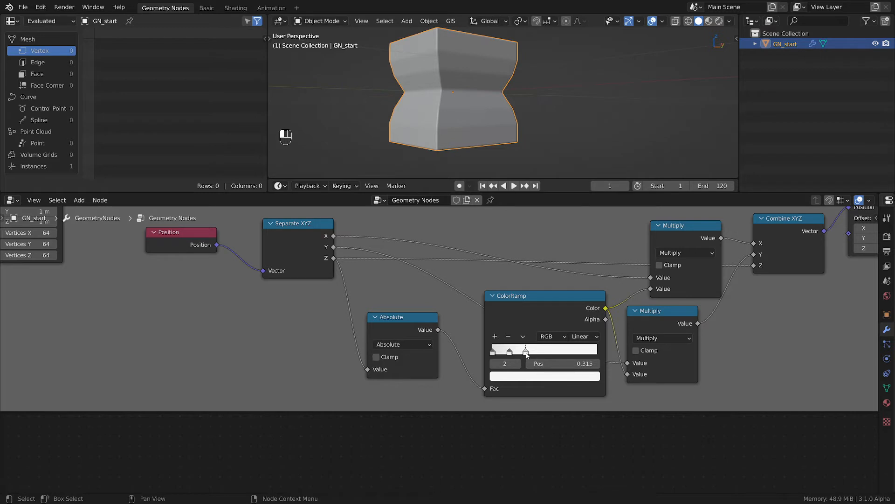
shift+drag(527, 354, 529, 353)
middle_drag(463, 71, 469, 71)
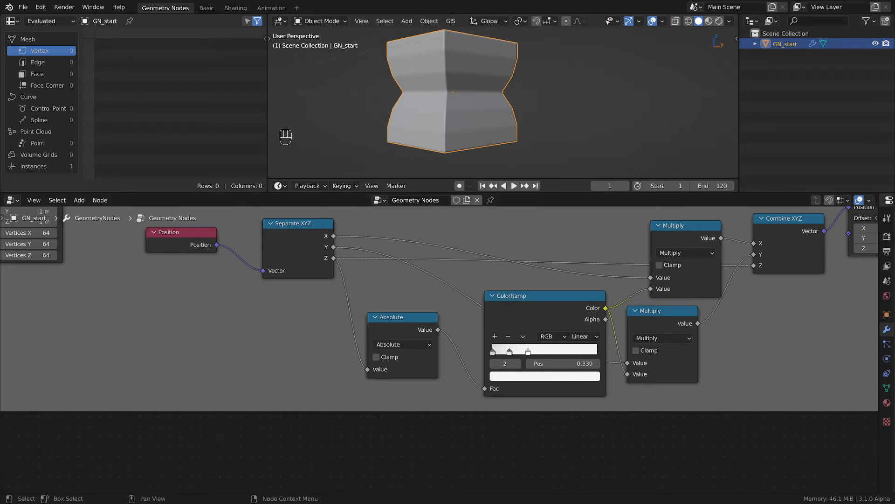
Step: Add a fourth stop to ColorRamp, color it white, and place it just past the third stop at about position 0.376
click(494, 336)
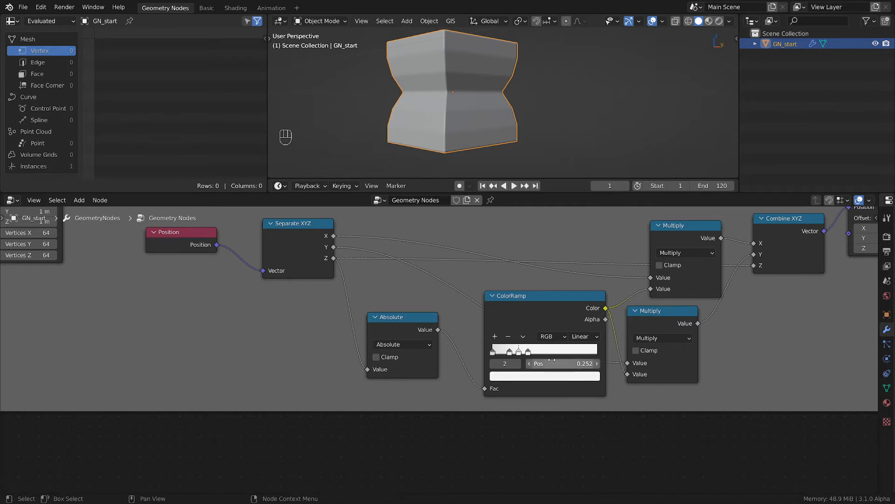
drag(519, 353, 541, 353)
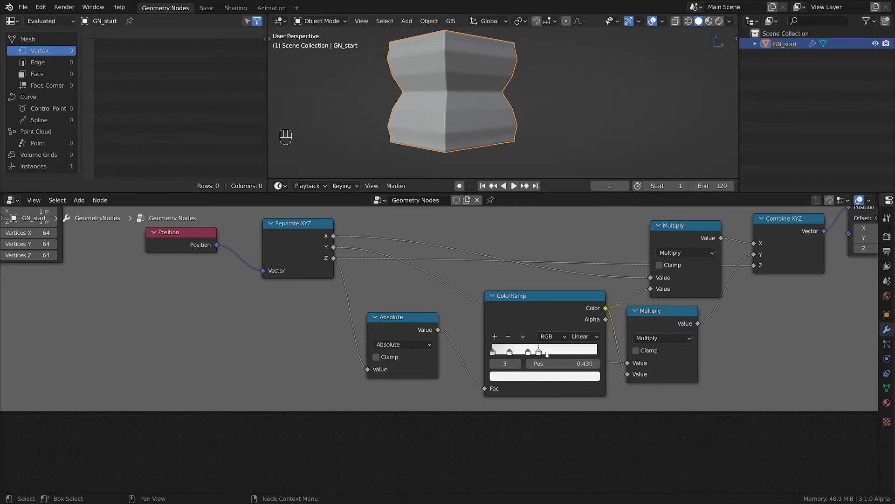
click(560, 376)
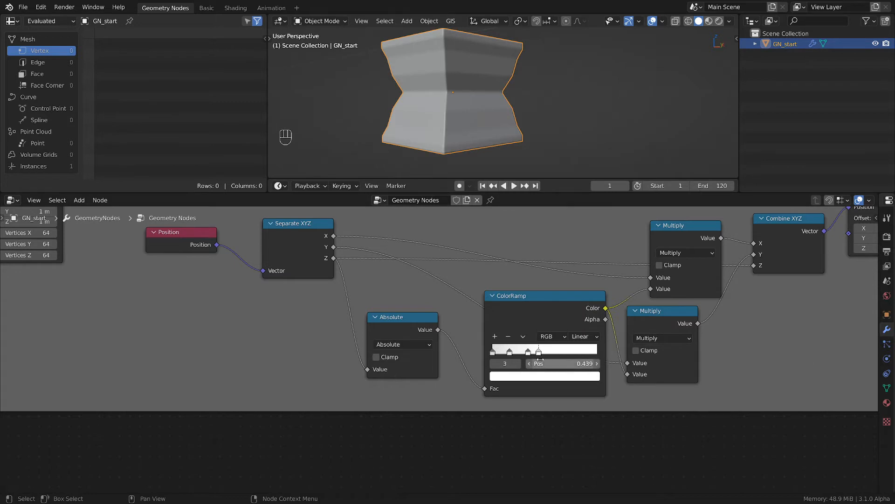
mouse_move(539, 353)
mouse_down()
mouse_move(547, 357)
mouse_move(536, 356)
mouse_up()
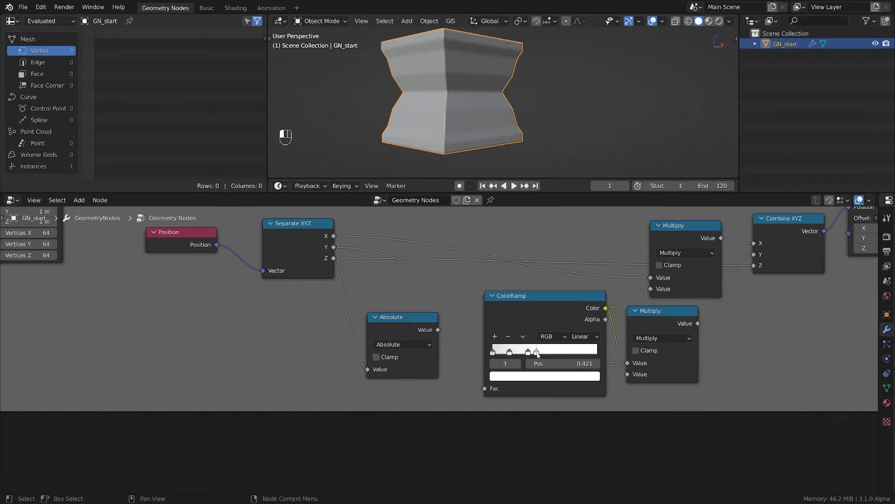
drag(538, 355, 533, 355)
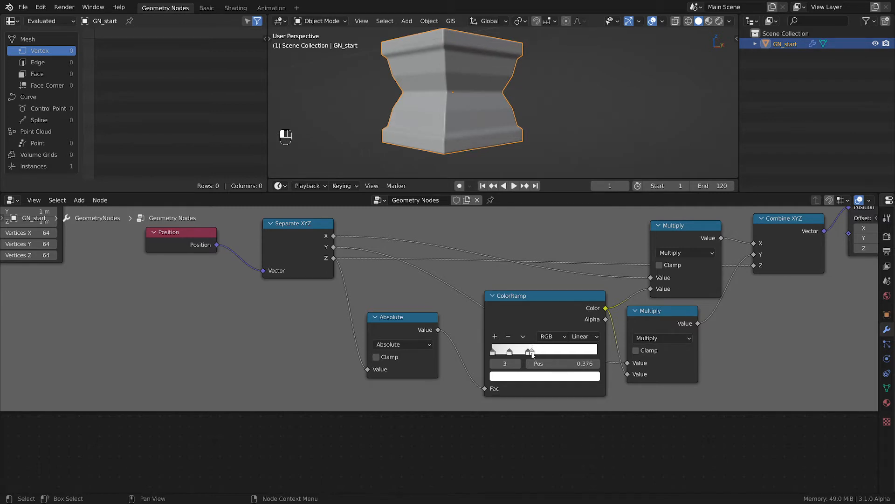
middle_drag(471, 86, 535, 80)
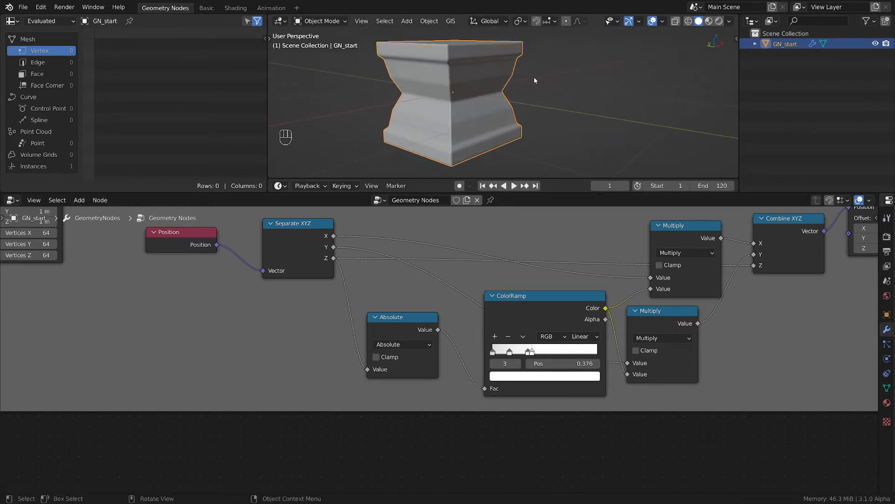
scroll(535, 81, down, 3)
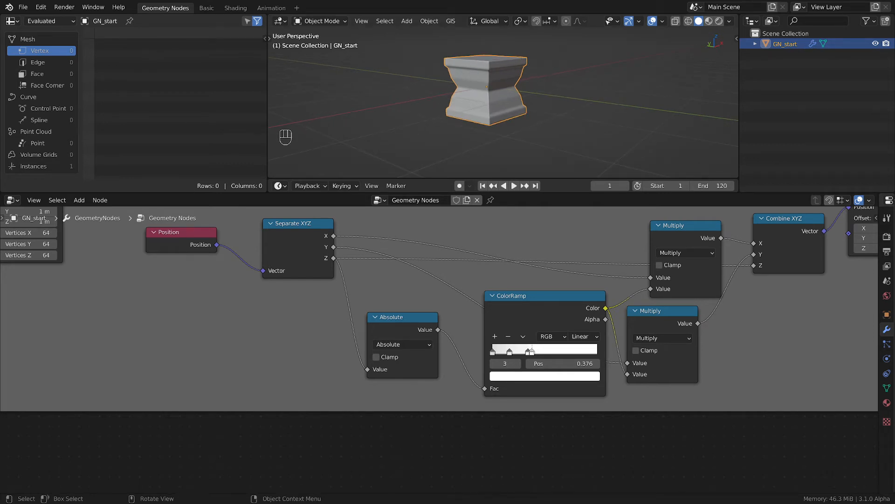
Step: Unmute the slope's link from Curve to Mesh to Join Geometry, and view the whole slope and the shaped cube from the front
scroll(416, 294, down, 5)
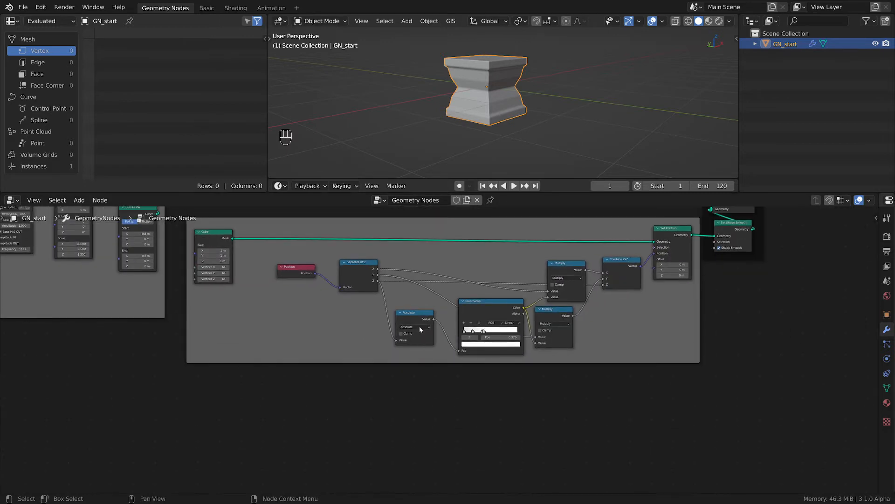
middle_drag(428, 279, 430, 372)
ctrl+alt+right_drag(460, 263, 460, 290)
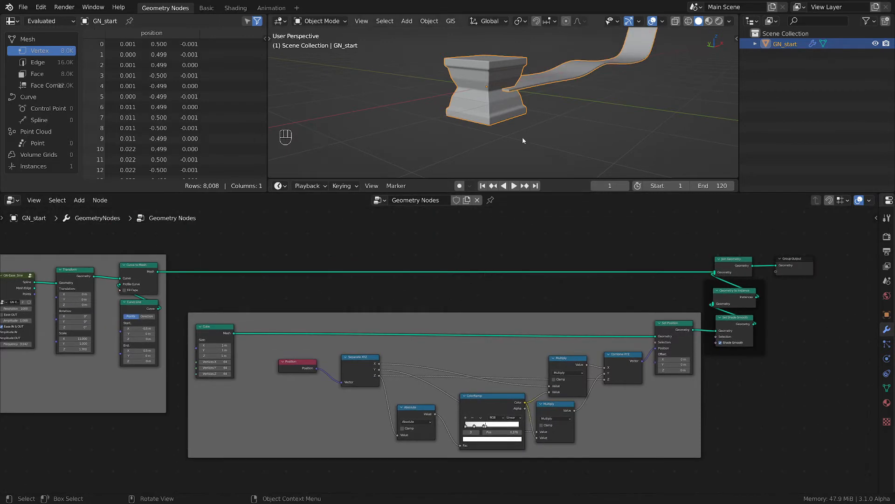
key(grave)
click(572, 50)
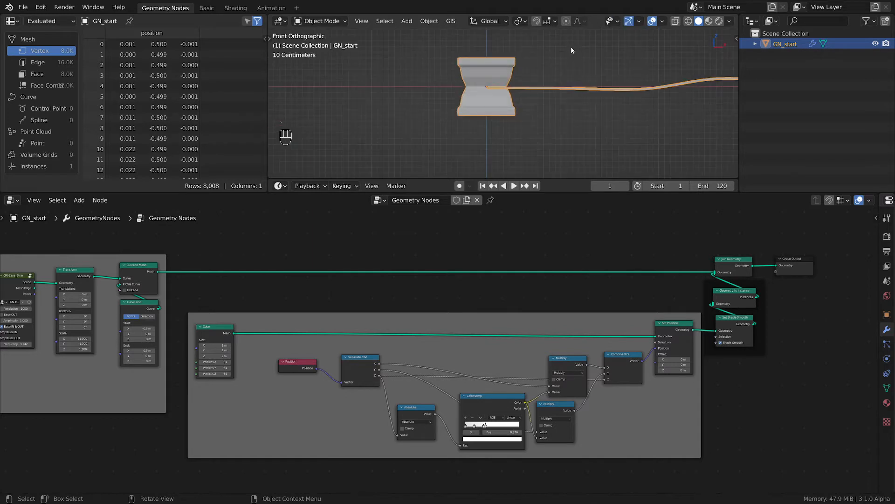
shift+middle_drag(568, 87, 446, 126)
scroll(642, 130, down, 3)
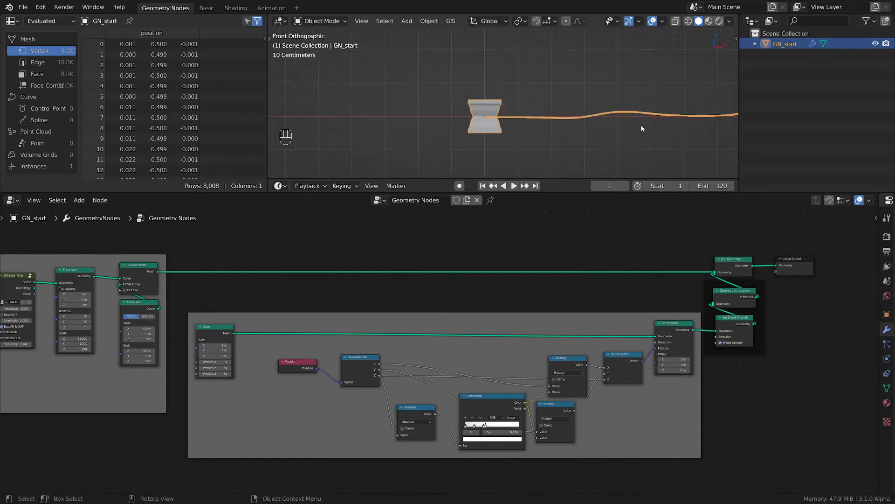
shift+middle_drag(568, 119, 499, 122)
scroll(495, 133, up, 2)
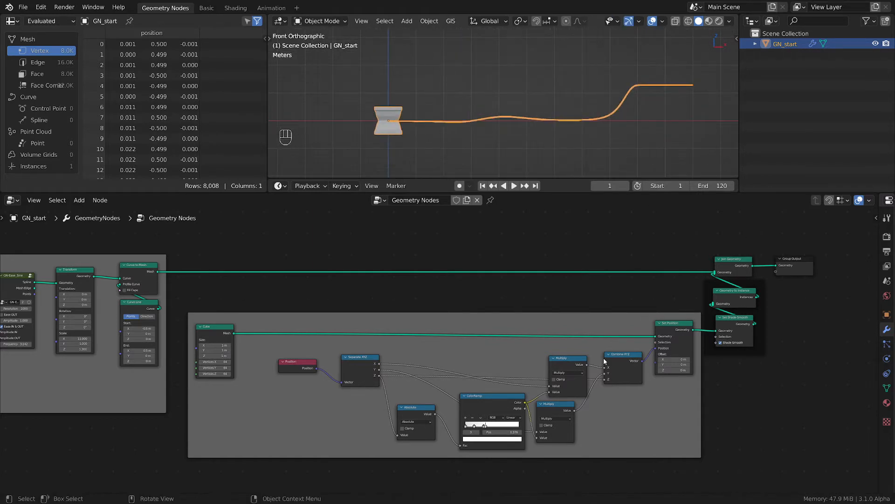
Step: Move Join Geometry and Group Output away from Set Position, and bring the Geometry to Instance and Set Shade Smooth frame into the cube's frame
middle_drag(646, 422, 400, 437)
drag(439, 243, 584, 380)
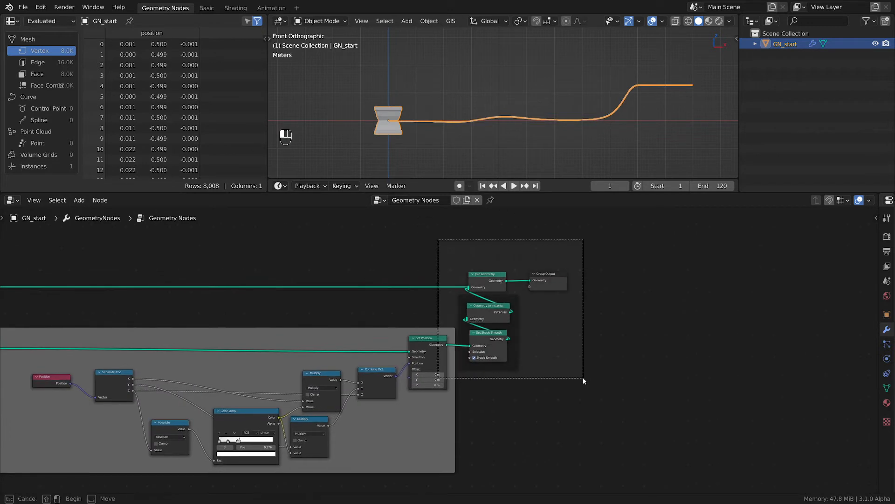
key(g)
right_click(587, 354)
drag(449, 235, 604, 391)
key(g)
click(669, 323)
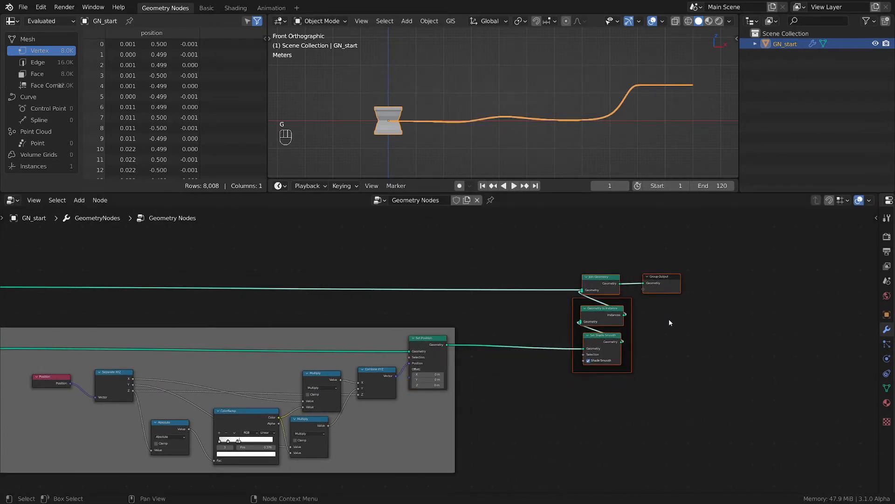
key(g)
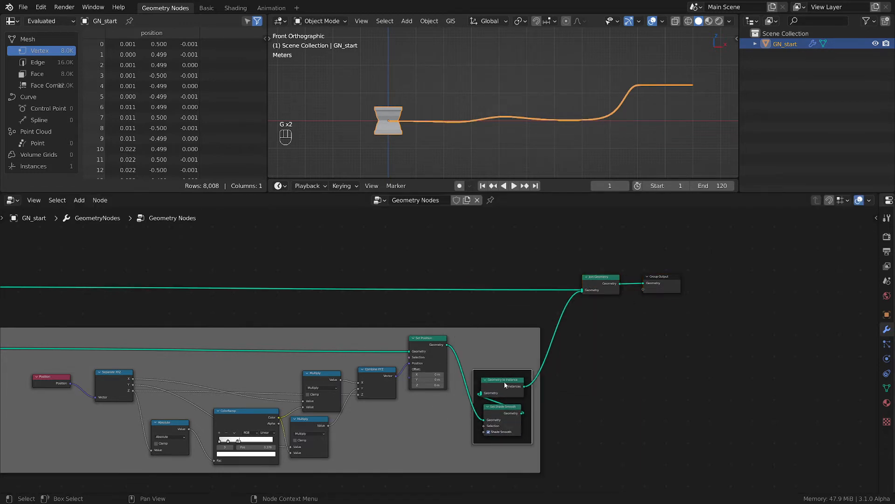
Step: Shift the Geometry to Instance and Set Shade Smooth frame away, and insert a Transform node between Set Position and Set Shade Smooth
drag(515, 355, 546, 335)
scroll(513, 397, up, 2)
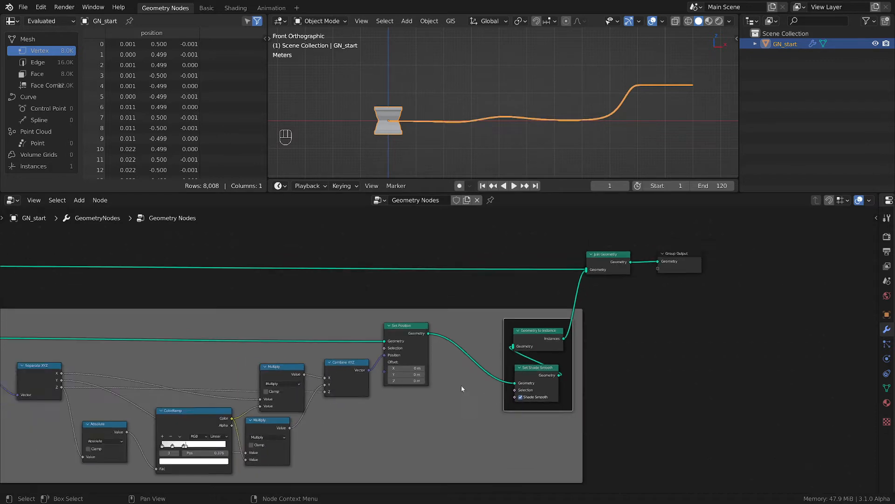
key(shift+a)
mouse_move(440, 293)
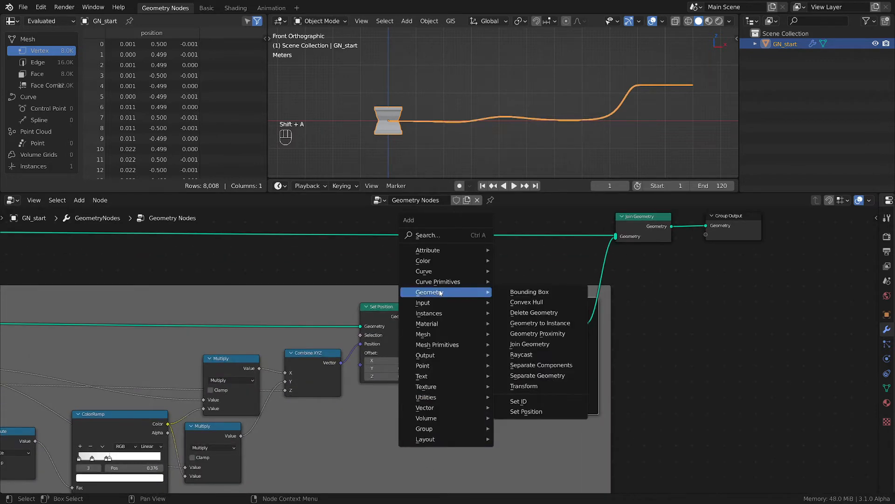
click(524, 386)
click(475, 363)
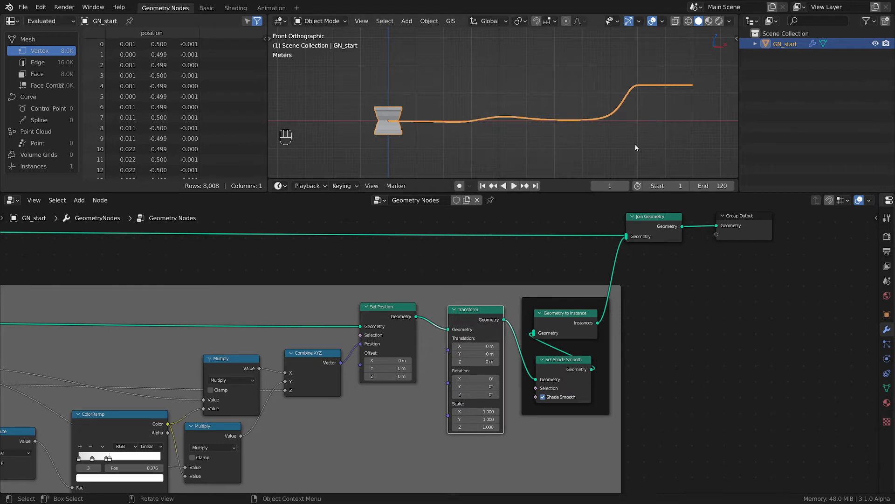
Step: Set the Transform node's X translation to 11 m and view the pedestal beside the slope's end
click(470, 346)
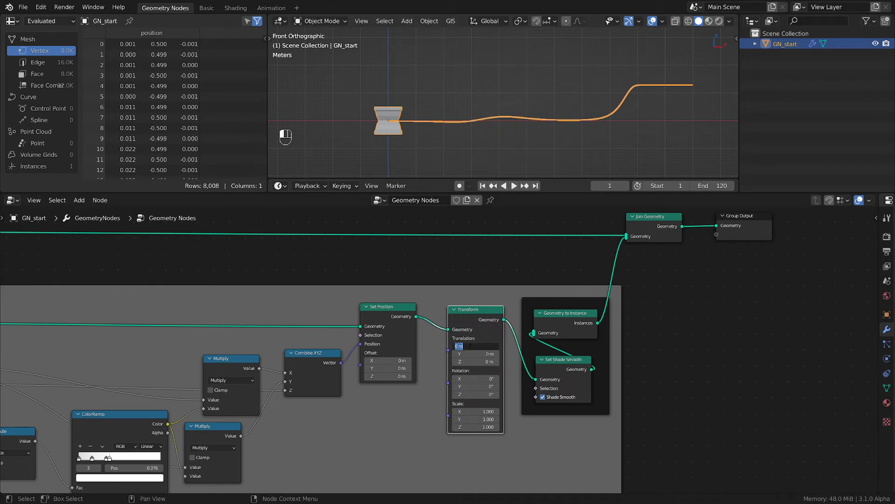
text(11)
key(Return)
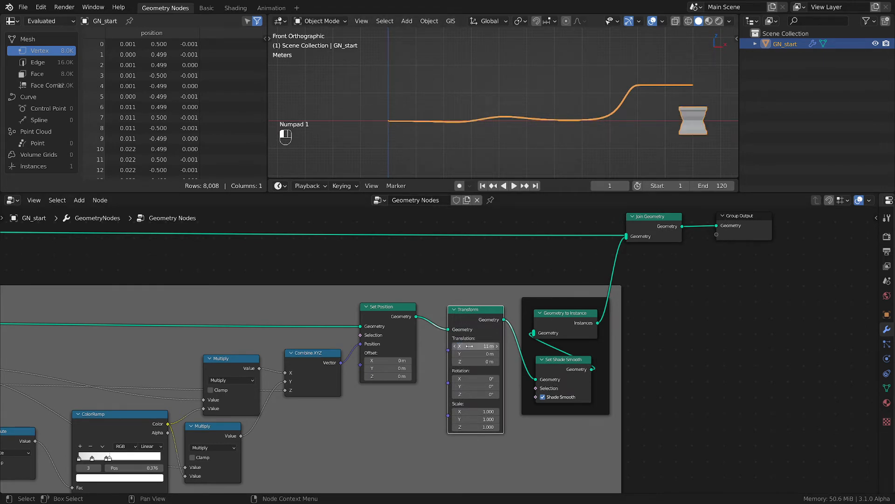
shift+middle_drag(695, 108, 494, 120)
scroll(548, 135, up, 6)
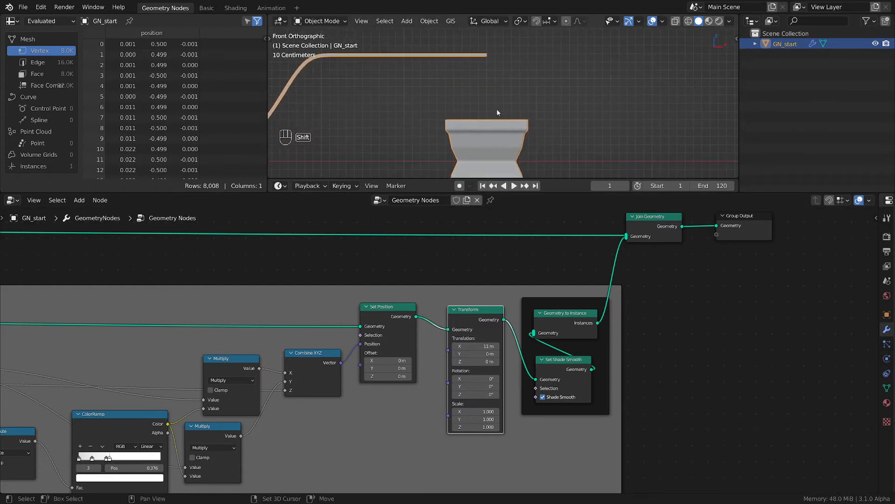
key(d)
right_click(490, 44)
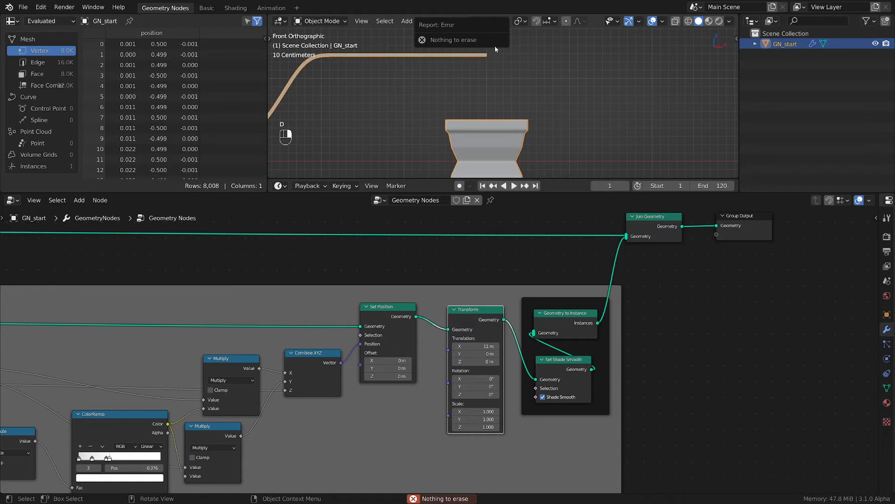
click(505, 59)
key(d)
key(d)
key(d)
key(d)
key(d)
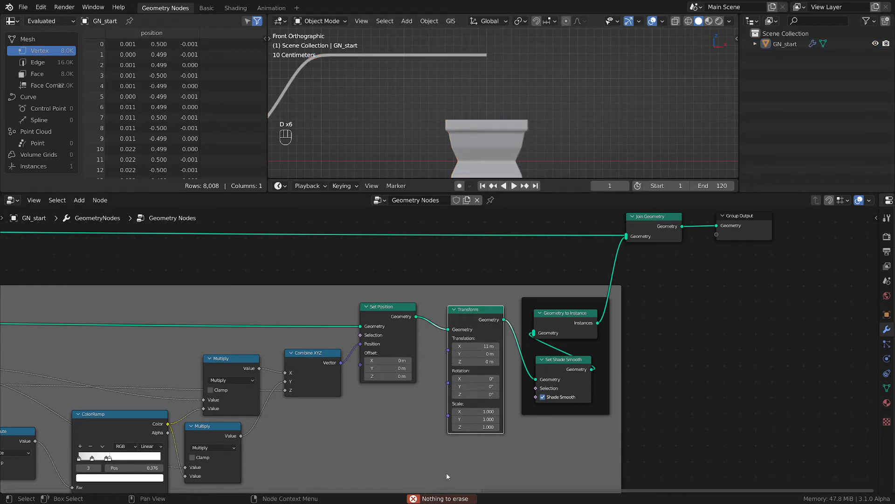
key(space)
key(space)
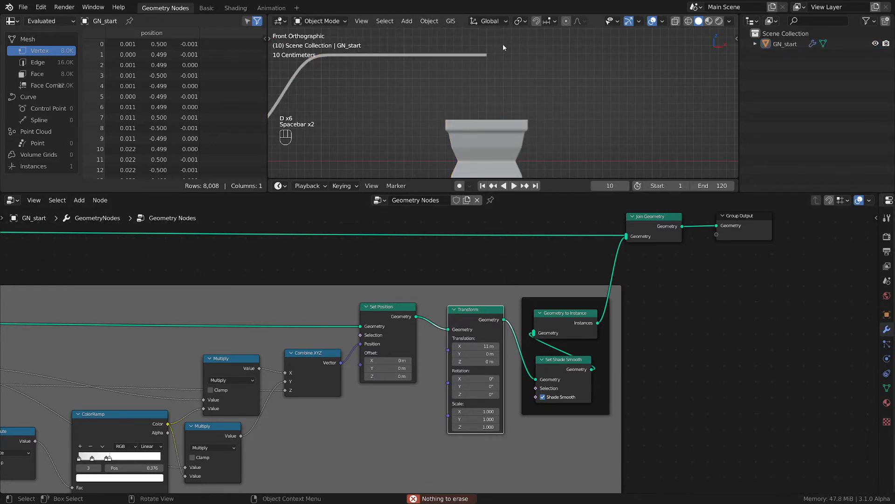
key(d)
key(d)
mouse_move(494, 40)
mouse_down()
mouse_move(499, 65)
mouse_move(488, 61)
mouse_move(487, 45)
mouse_up()
right_drag(487, 46, 489, 70)
Step: Set the Transform node's X translation to 11.2 m and raise its Z translation to about 0.75 m
scroll(465, 432, up, 2)
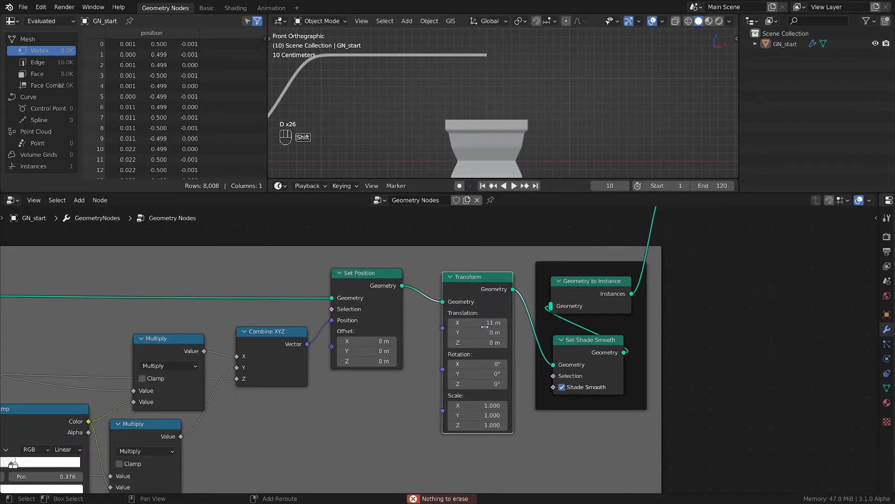
click(478, 323)
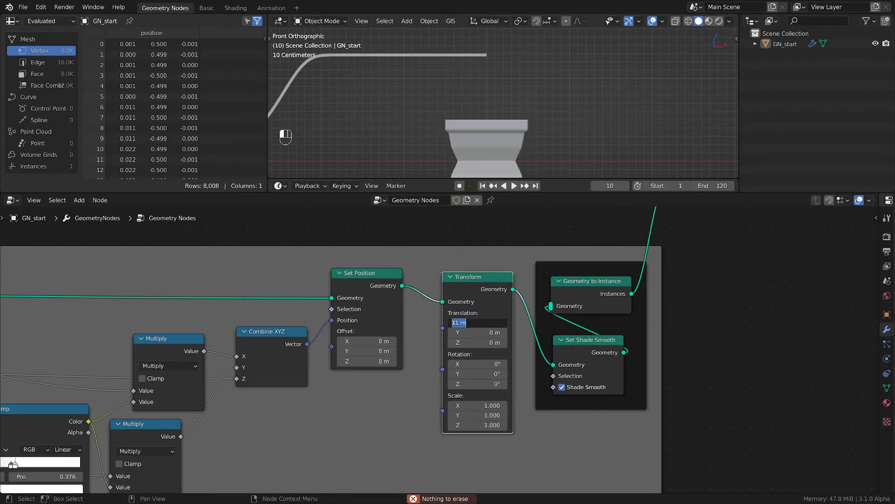
text(11.2)
key(Return)
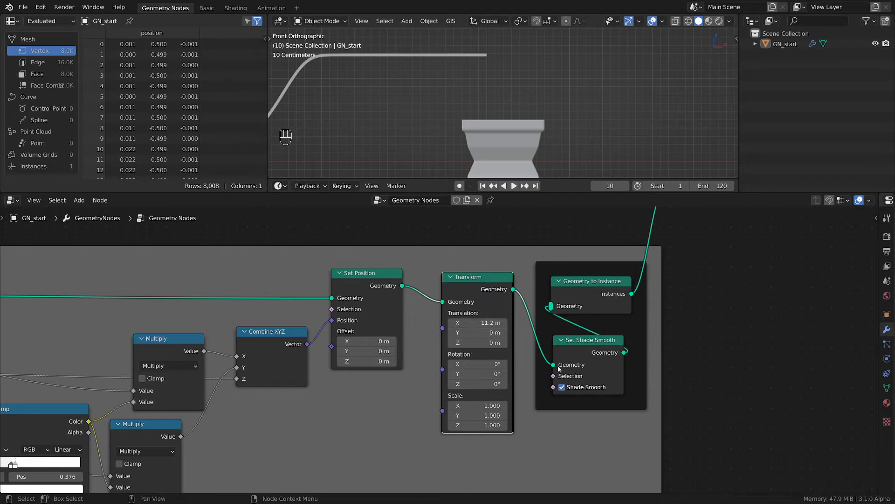
shift+drag(478, 342, 508, 343)
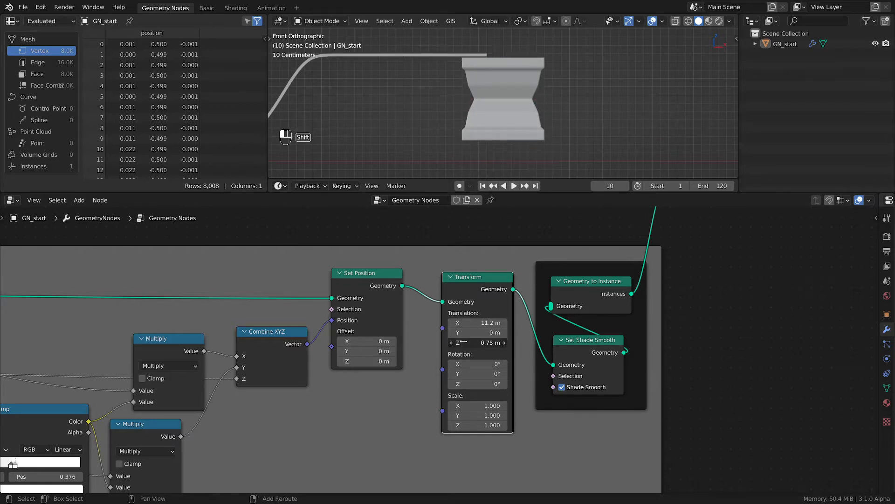
Step: Set the Transform node's Z scale to 1.5 and lower its Z translation to about 0.52 m
click(489, 425)
text(1.5)
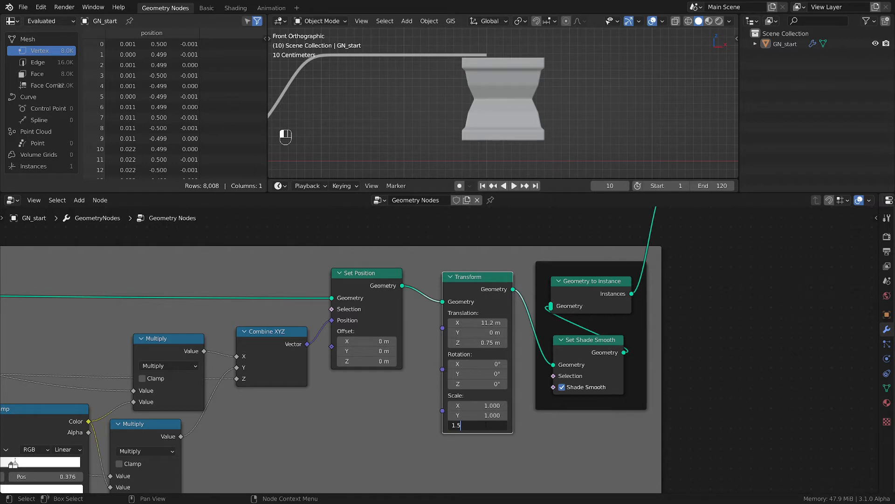
key(Return)
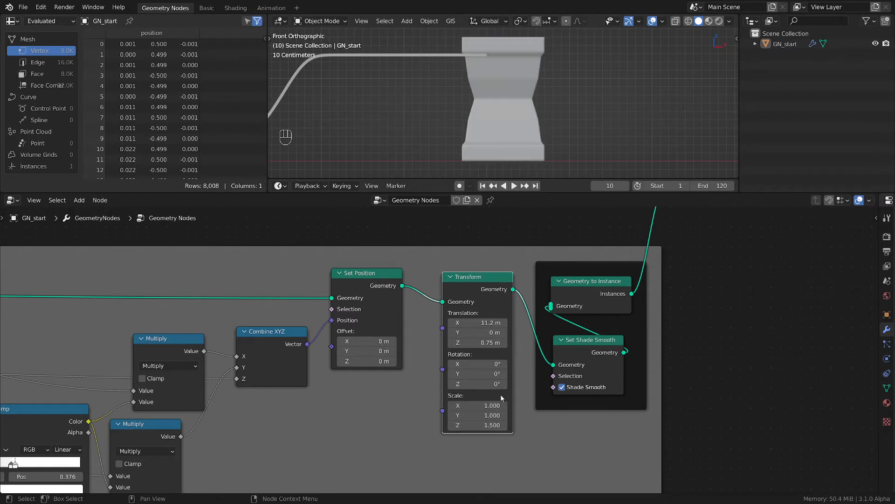
mouse_move(497, 344)
mouse_down()
mouse_move(455, 343)
mouse_move(489, 343)
mouse_up()
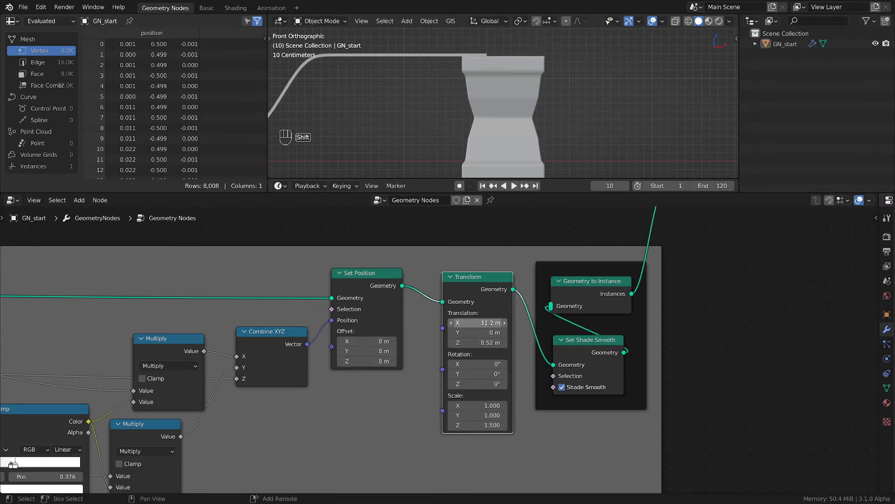
Step: Set the Transform node's X scale to 0.5 to make the pedestal thinner along the slope's direction
click(485, 405)
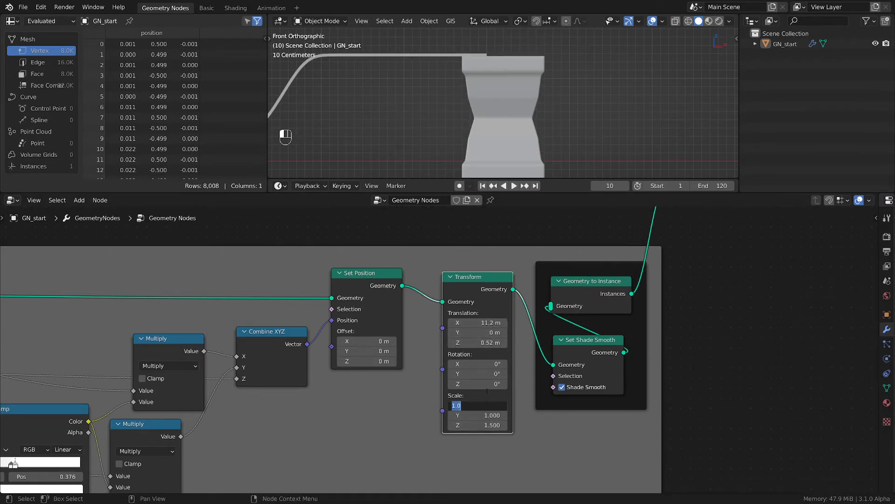
click(566, 423)
middle_drag(588, 138, 534, 156)
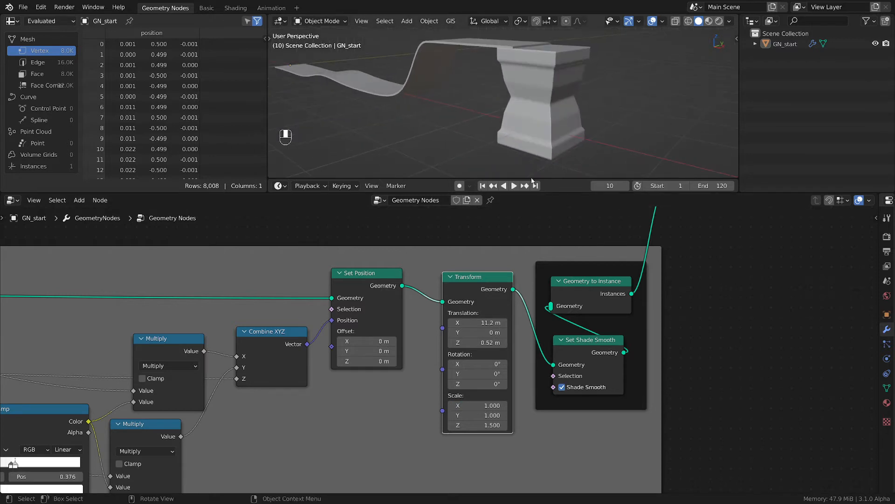
click(485, 364)
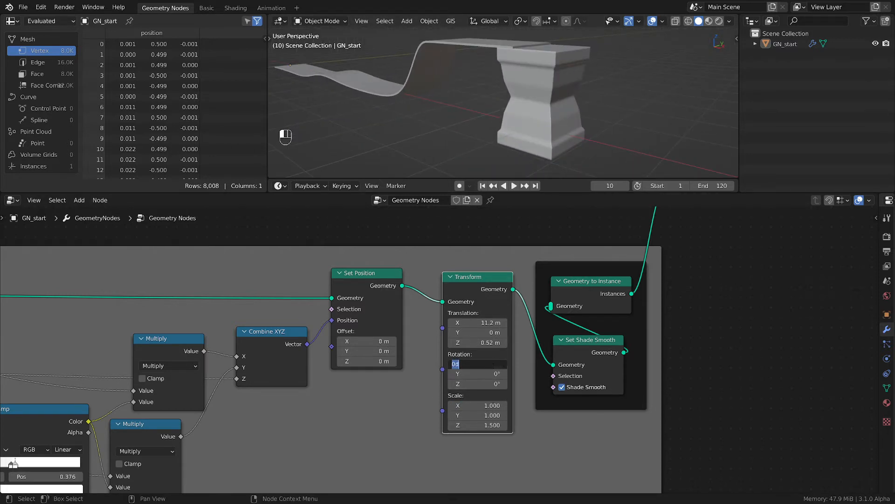
key(Return)
click(485, 405)
text(0.5)
key(Return)
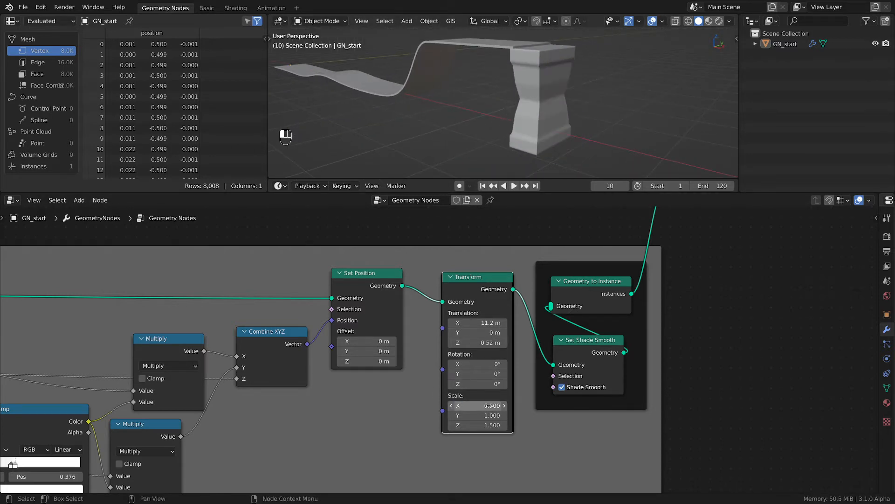
Step: In front view, try a Z translation of 0.5 m on the Transform node and refine it to 0.54 m
middle_drag(522, 95, 590, 99)
key(grave)
click(506, 49)
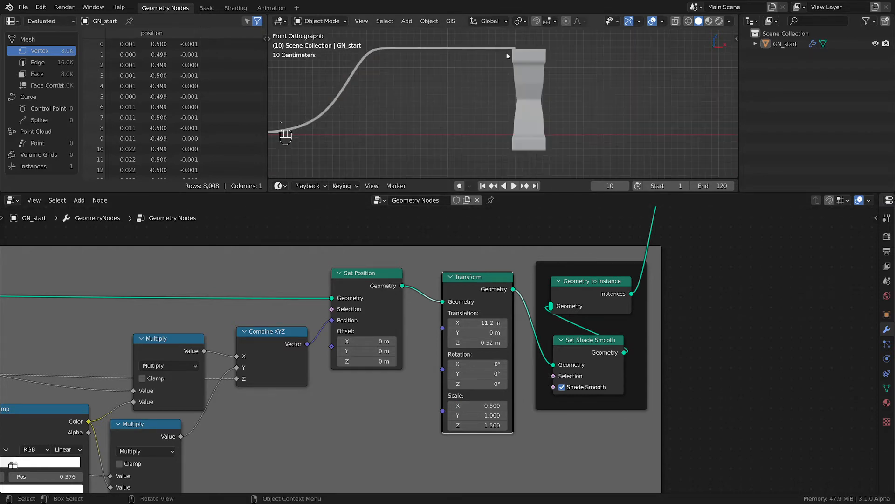
shift+middle_drag(513, 76, 500, 93)
scroll(505, 122, up, 1)
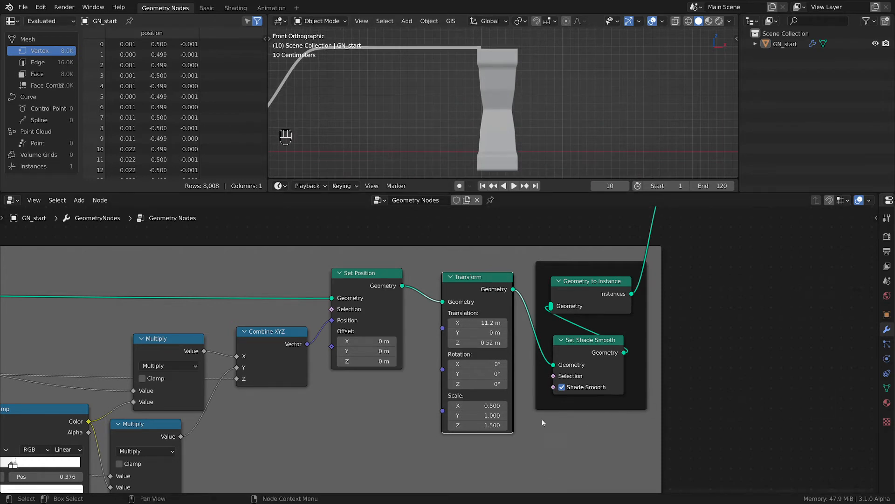
click(491, 345)
text(0.5)
key(Return)
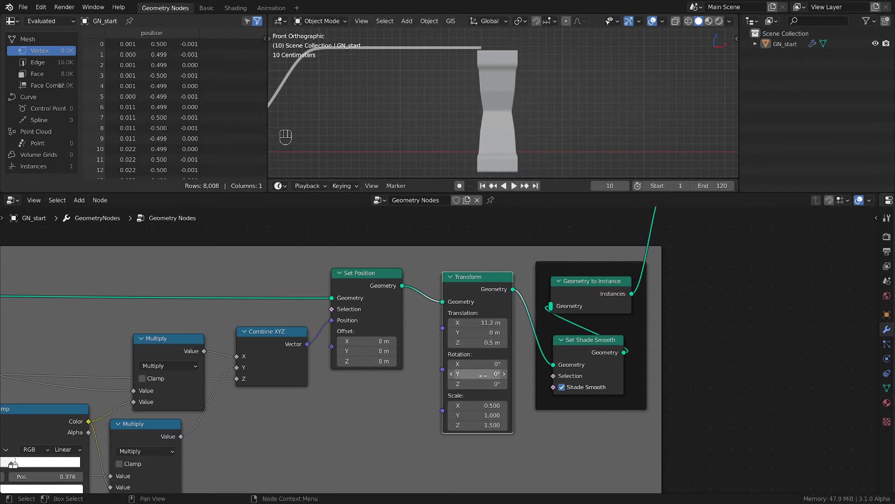
click(478, 342)
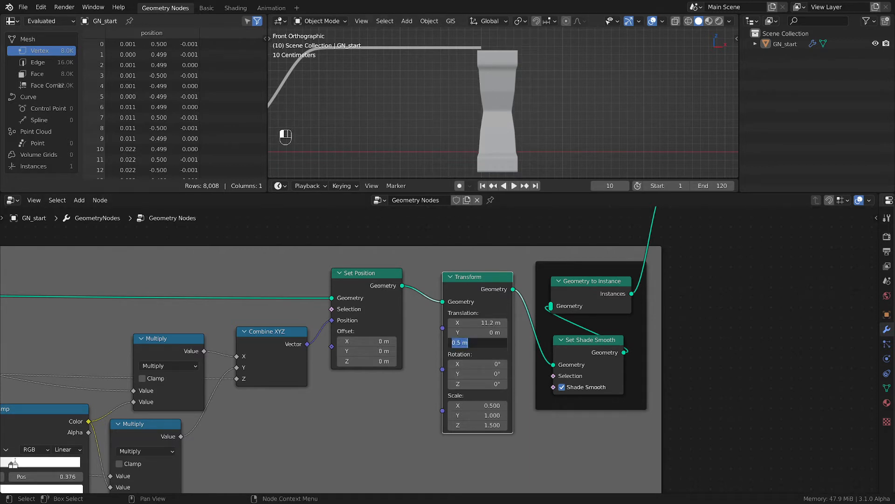
click(460, 343)
text(4)
key(Return)
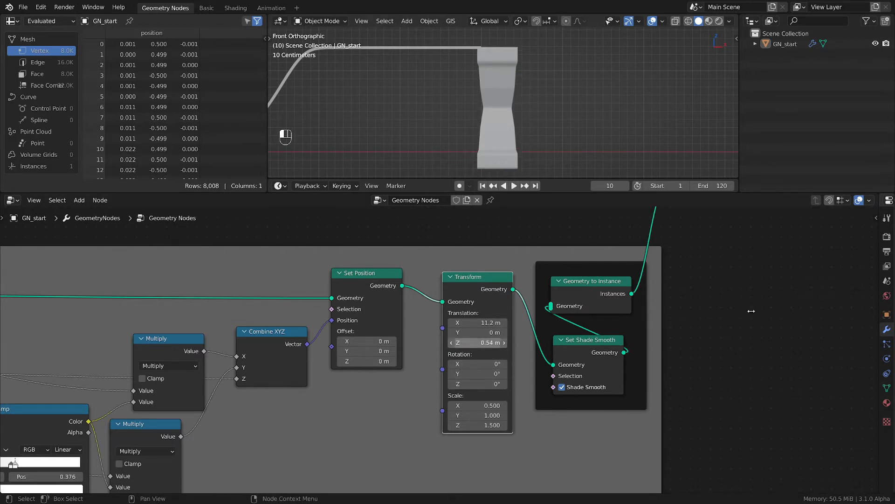
Step: Shift the Transform node's X translation to about 11.26 m, and reduce it to 11.22 m
scroll(477, 61, up, 4)
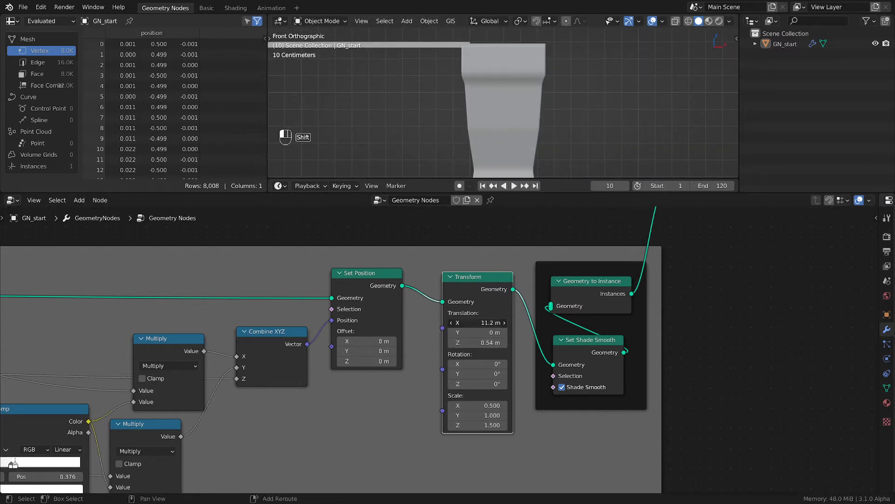
mouse_move(477, 322)
shift+mouse_down()
mouse_move(508, 323)
mouse_move(477, 323)
mouse_move(499, 322)
mouse_move(485, 323)
shift+mouse_up()
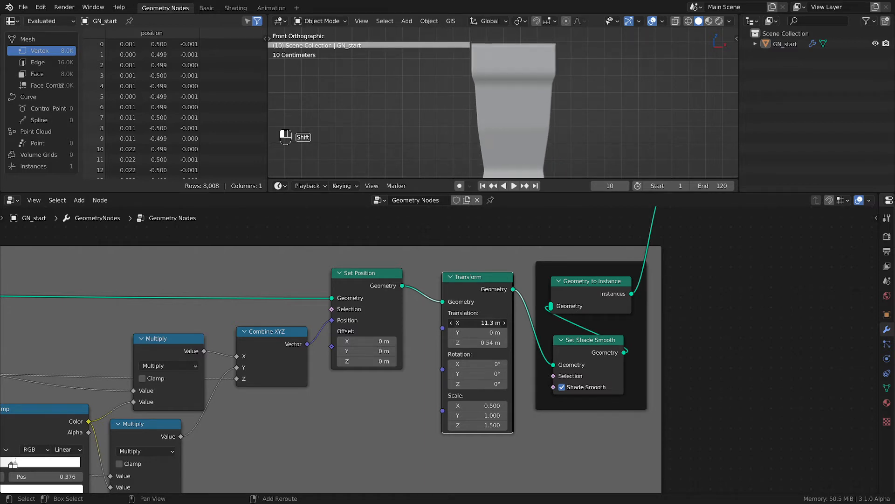
scroll(476, 43, up, 9)
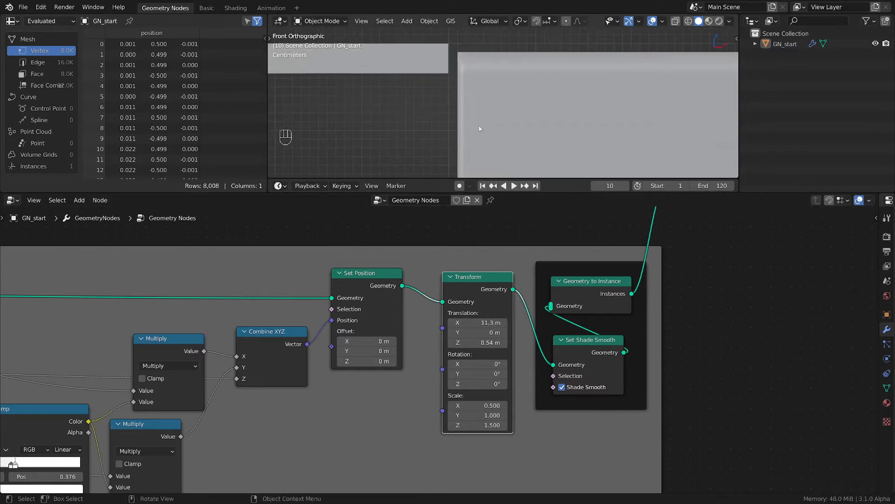
double_click(480, 322)
click(466, 322)
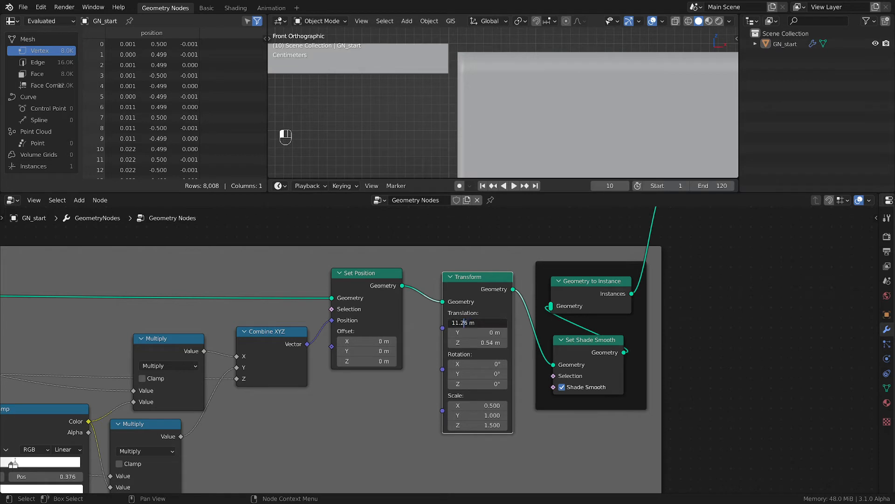
key(Return)
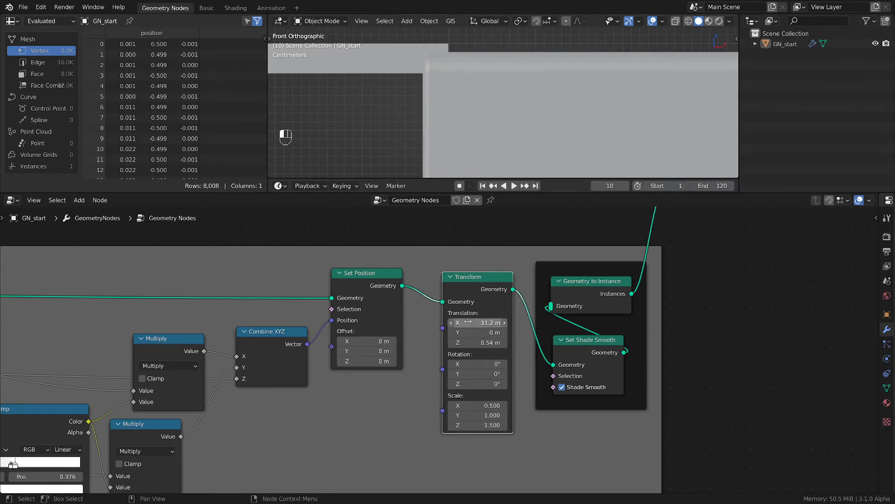
Step: Refine the Transform node's X translation through 11.23 m and 11.24 m, aligning the pedestal's near edge with the slope's end
click(467, 323)
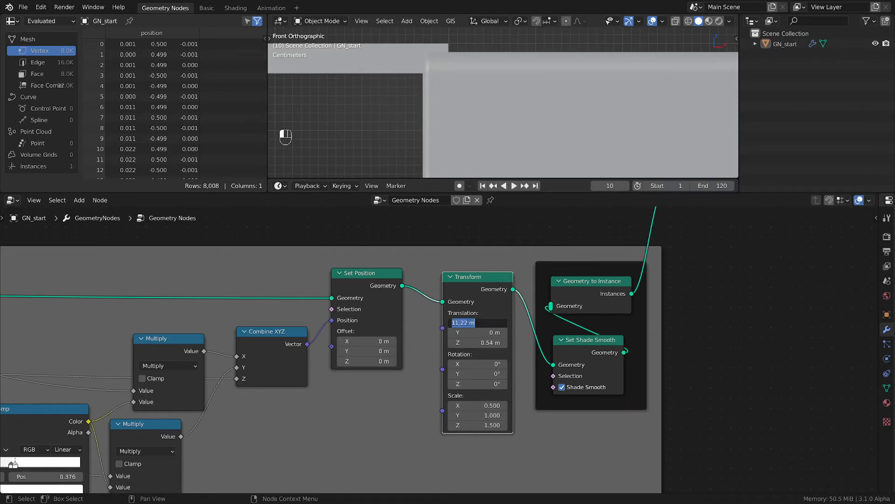
drag(468, 322, 463, 322)
key(BackSpace)
key(Return)
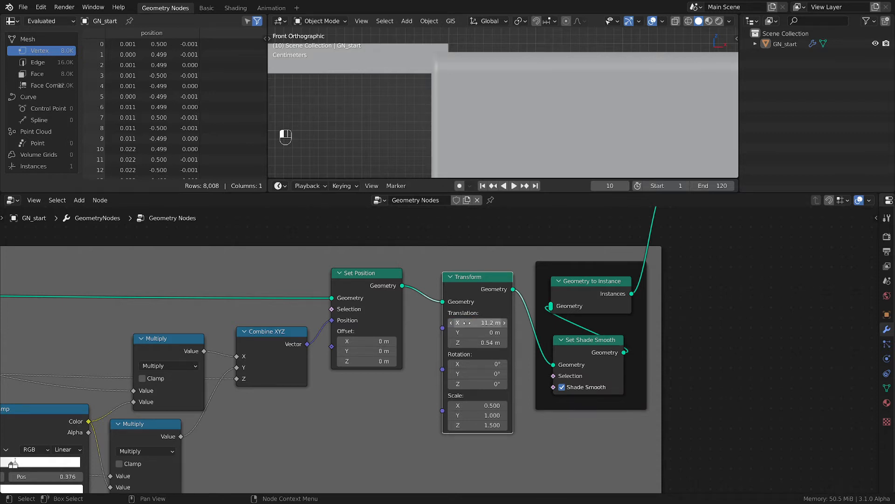
click(467, 322)
click(468, 322)
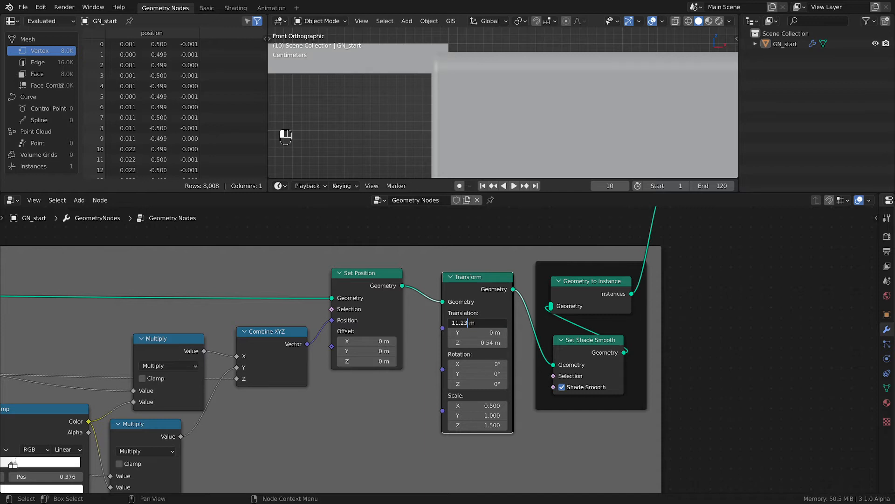
key(BackSpace)
text(4)
key(Return)
click(467, 322)
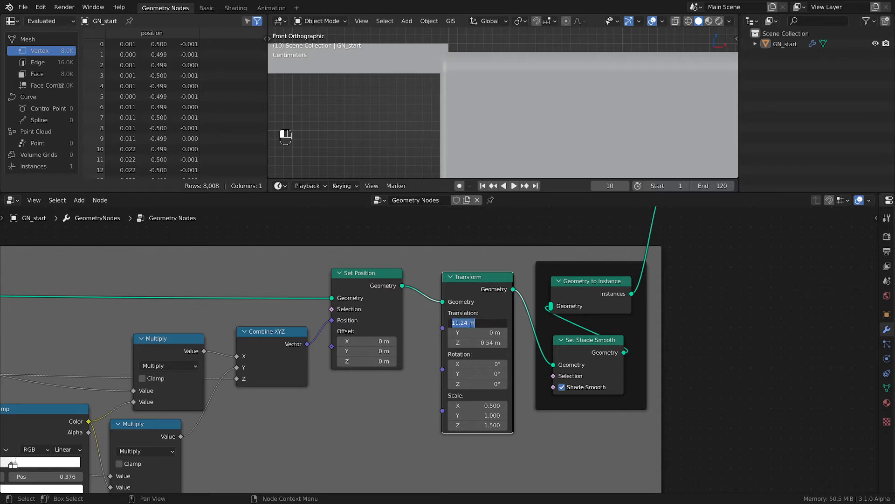
click(469, 323)
key(BackSpace)
key(Return)
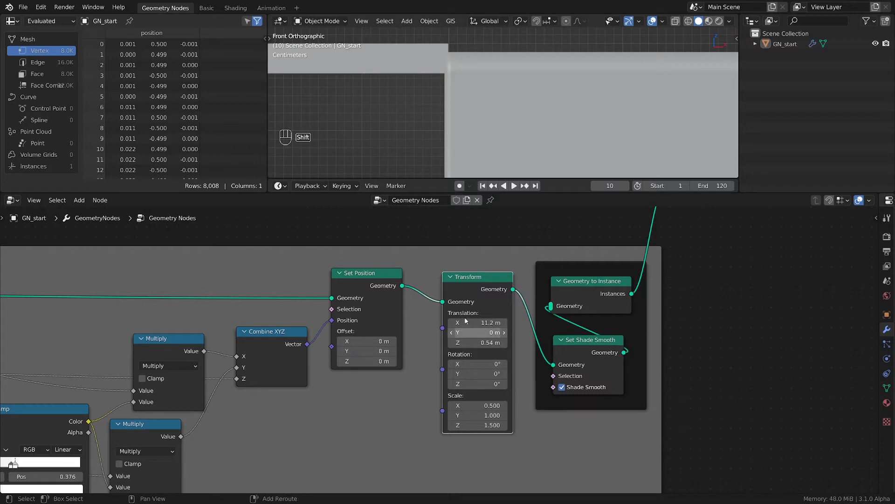
Step: Try X translations of 11.248 m and 11.249 m on the Transform node to close the gap with the slope's end
click(467, 322)
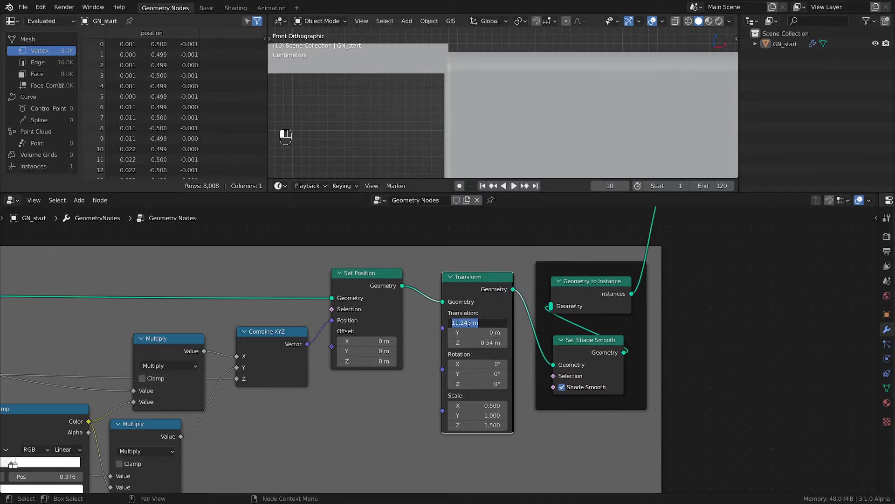
click(466, 322)
click(471, 322)
key(BackSpace)
key(BackSpace)
key(Return)
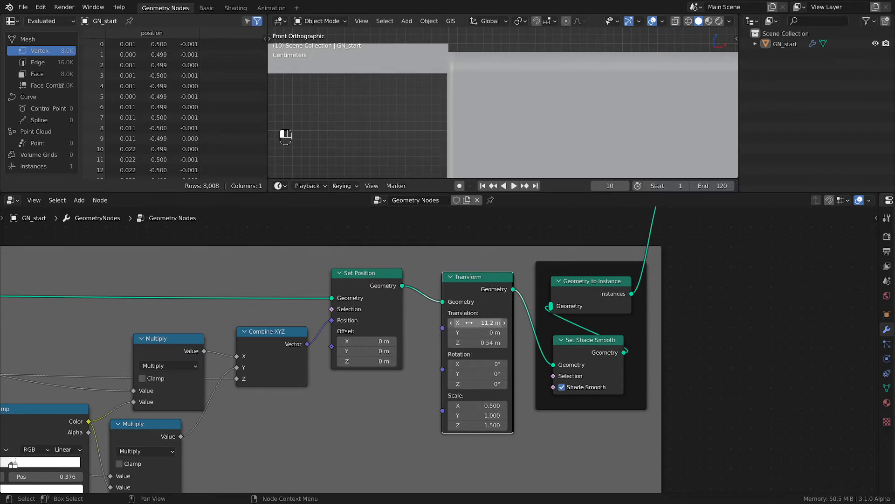
click(469, 322)
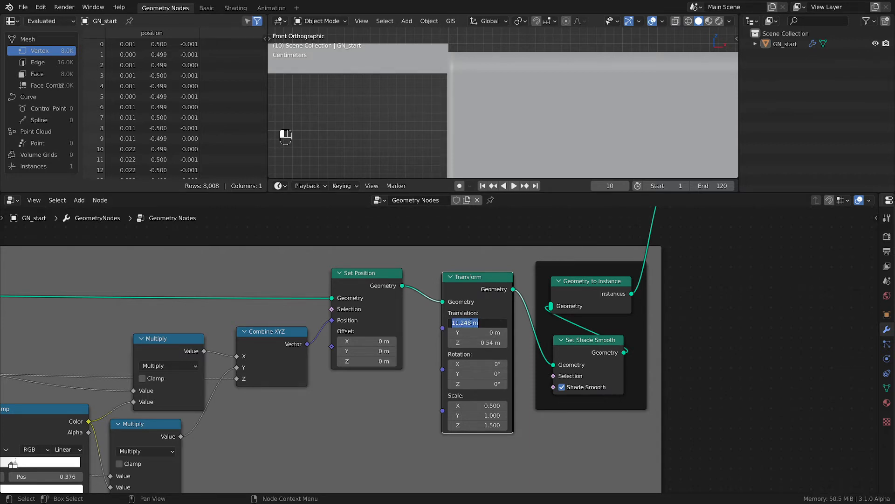
drag(471, 322, 467, 322)
key(BackSpace)
key(Return)
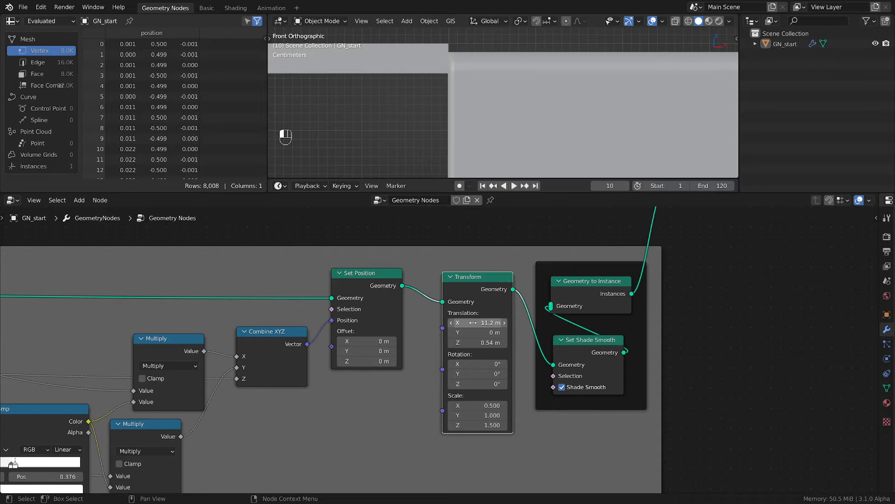
Step: Set the Transform node's X translation to about 11.25 m, and raise its Z translation to 0.55 m
key(z)
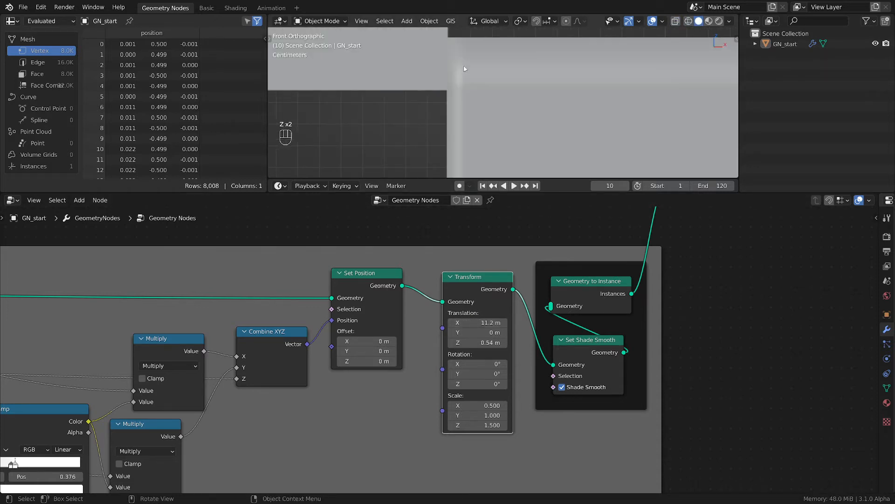
click(475, 322)
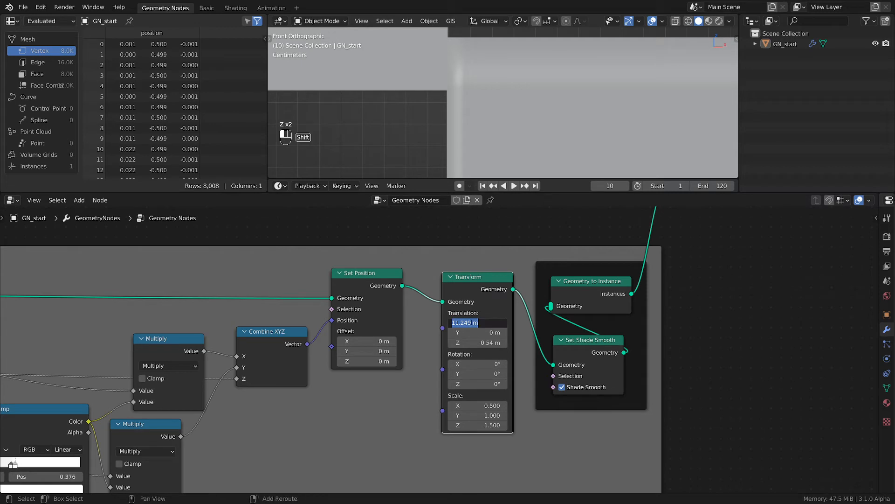
drag(471, 322, 464, 322)
text(3)
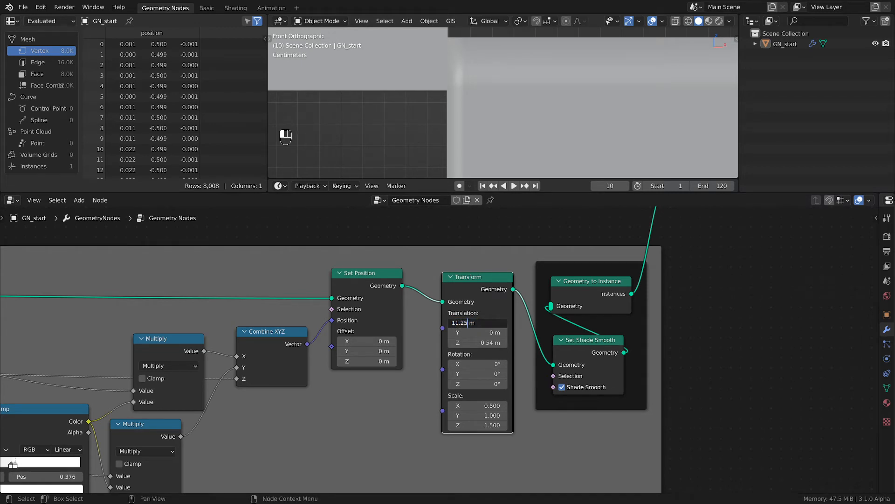
key(Return)
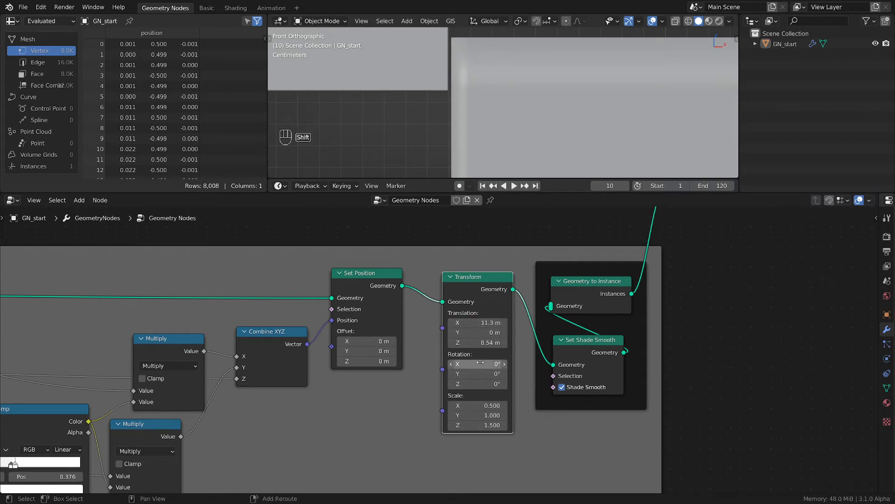
shift+drag(480, 347, 485, 342)
scroll(514, 53, down, 5)
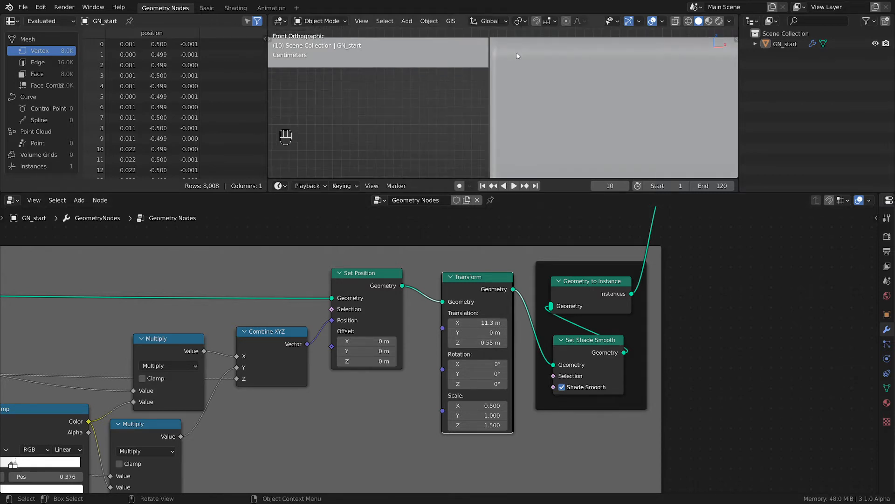
scroll(517, 56, down, 6)
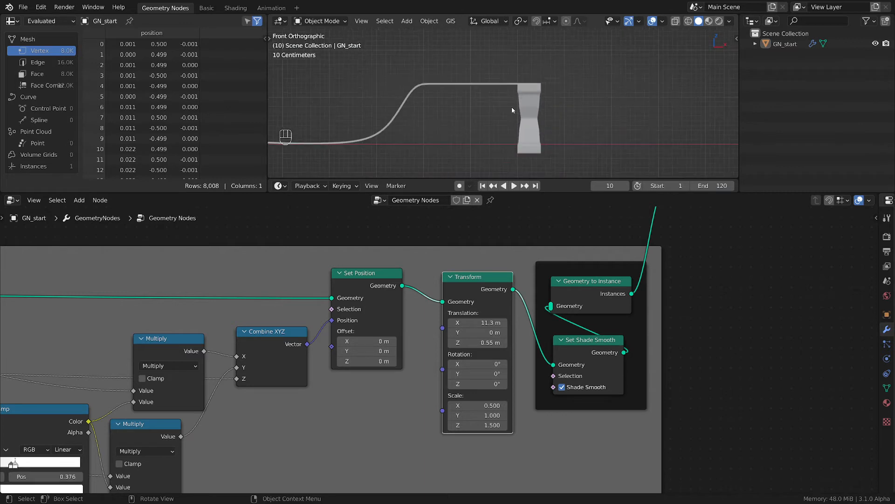
shift+middle_drag(464, 140, 617, 122)
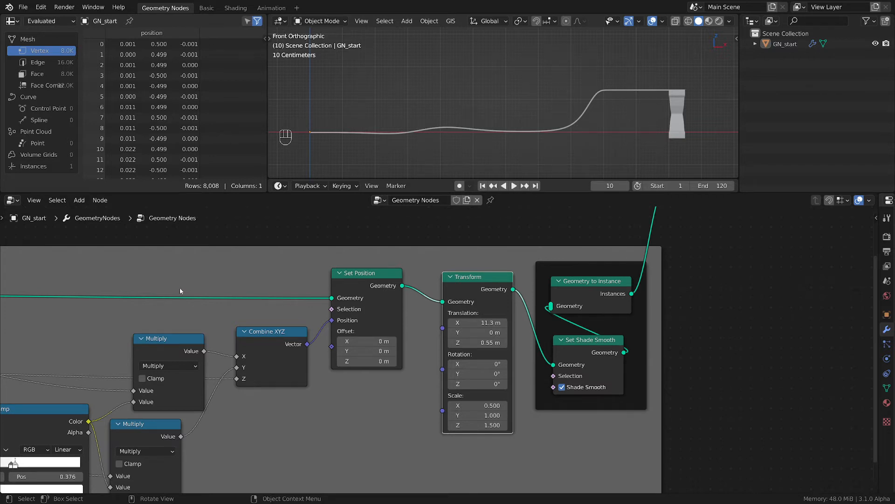
Step: Set Vertices X on the pedestal's Cube node to 128
scroll(182, 293, down, 8)
middle_drag(461, 302, 470, 303)
middle_drag(287, 290, 665, 343)
middle_drag(481, 349, 574, 332)
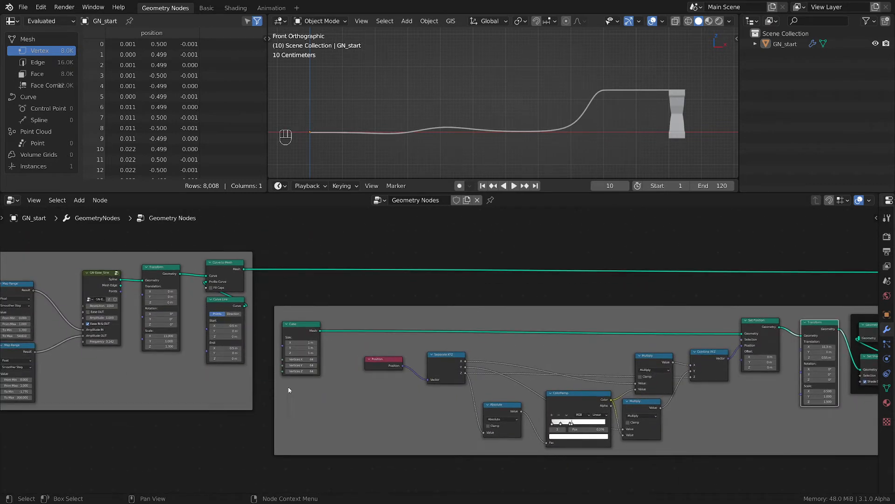
scroll(578, 115, up, 7)
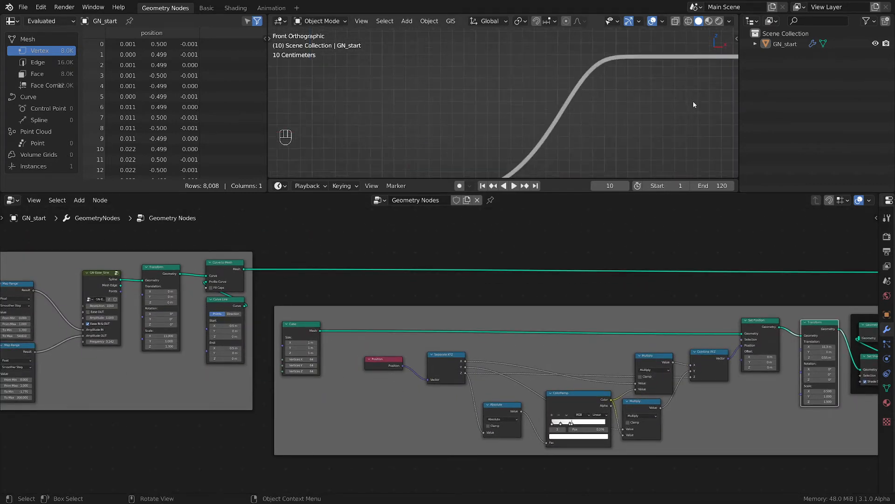
scroll(693, 101, down, 3)
shift+middle_drag(722, 114, 468, 110)
scroll(598, 108, up, 3)
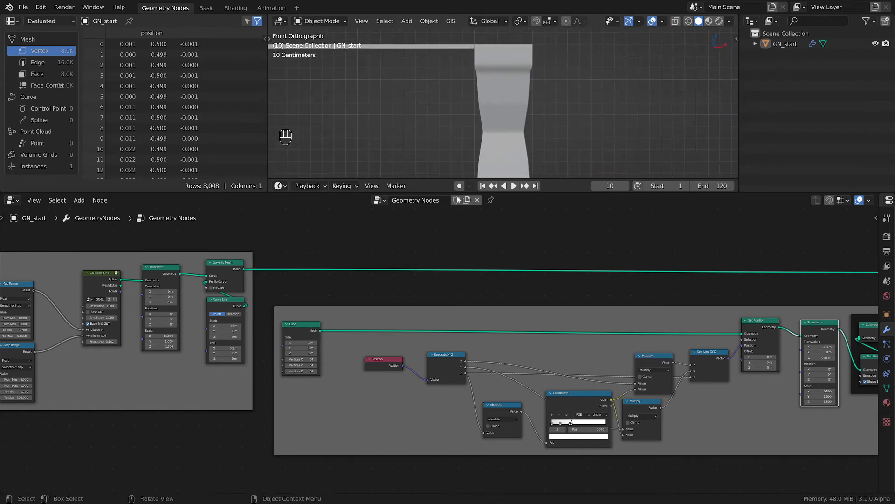
scroll(299, 371, up, 1)
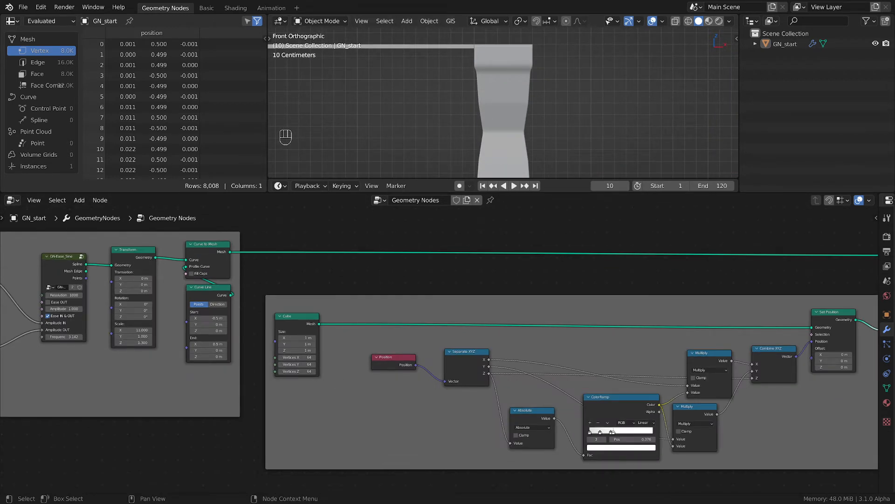
click(301, 358)
text(128)
key(Return)
Step: Set Vertices Z on the pedestal's Cube node to 256 and check the pedestal's shape
middle_drag(524, 93, 470, 127)
click(298, 372)
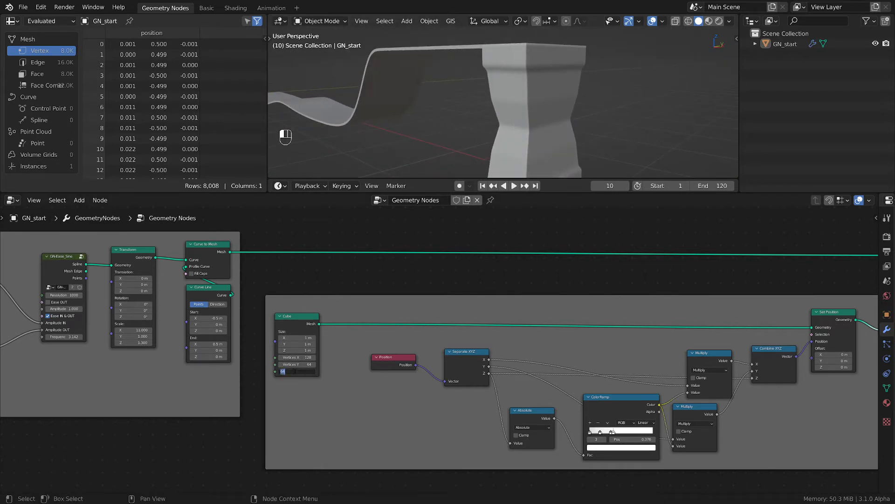
text(25)
key(Return)
middle_drag(524, 99, 580, 85)
scroll(365, 325, up, 1)
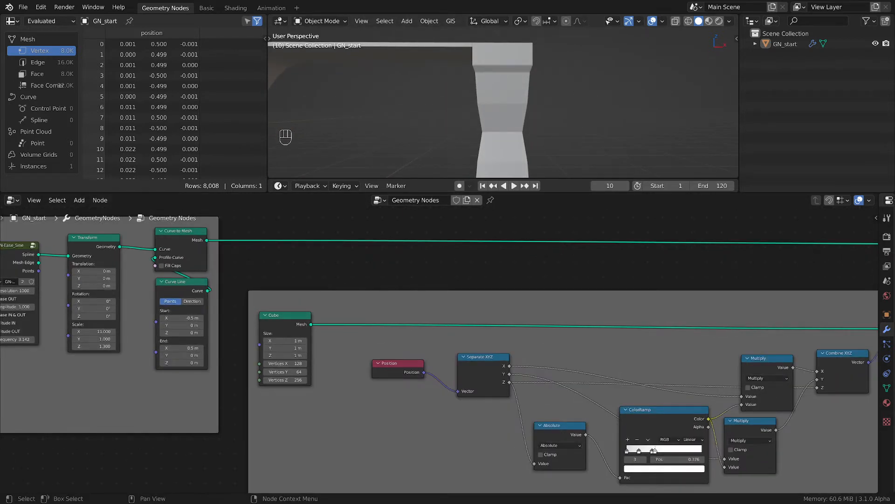
scroll(597, 98, down, 2)
mouse_move(597, 99)
middle_down()
mouse_move(491, 106)
mouse_move(498, 114)
mouse_move(560, 114)
mouse_move(558, 100)
middle_up()
scroll(516, 114, down, 3)
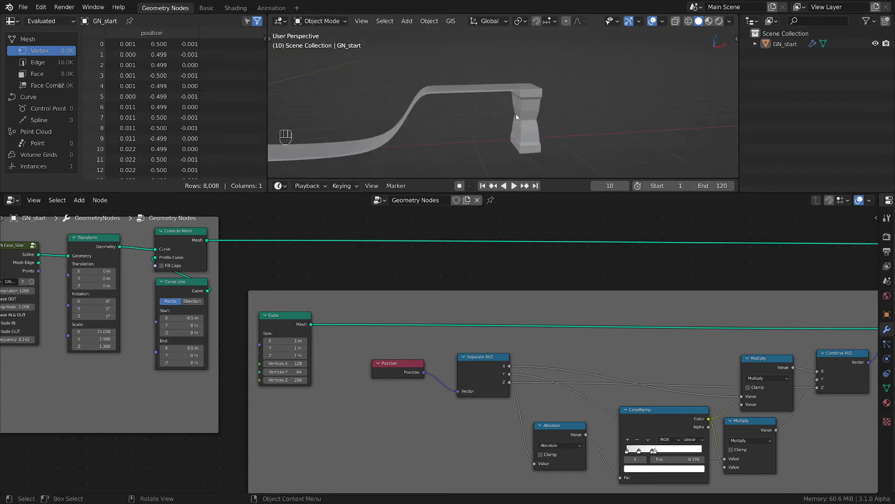
Step: Add a second Cube mesh primitive node above the slope's link and connect its Mesh output to Join Geometry
shift+middle_drag(466, 117, 386, 139)
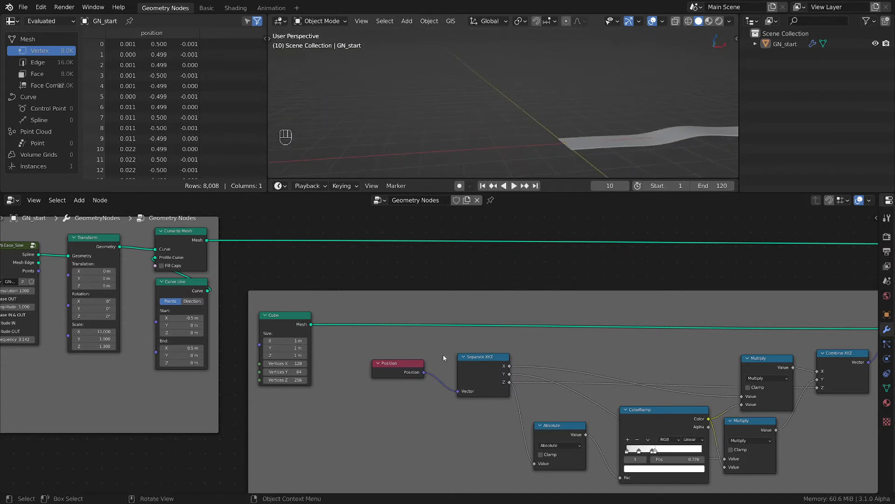
scroll(438, 356, down, 3)
middle_drag(432, 355, 345, 416)
scroll(513, 361, down, 2)
middle_drag(539, 358, 457, 363)
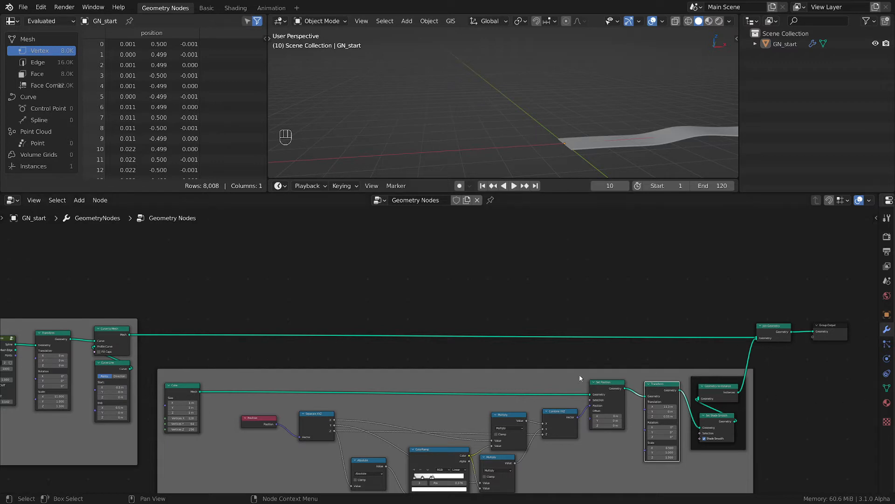
key(shift+a)
mouse_move(501, 366)
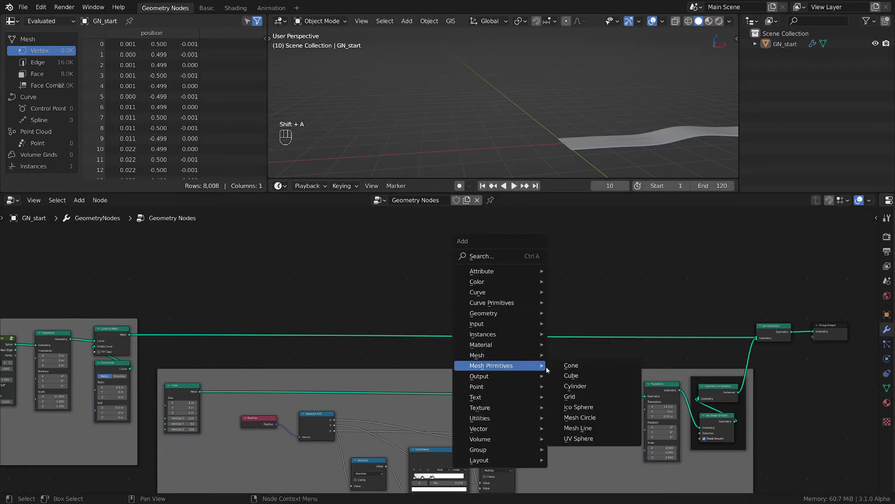
click(565, 377)
click(605, 281)
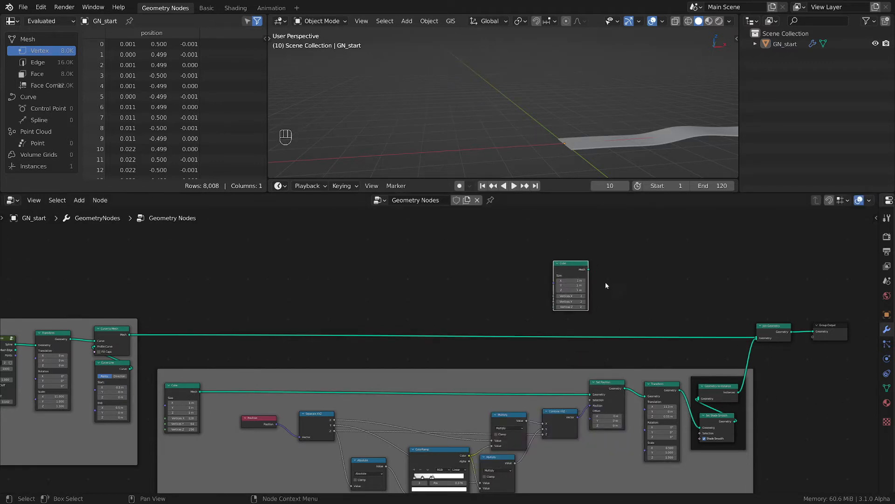
drag(588, 269, 757, 337)
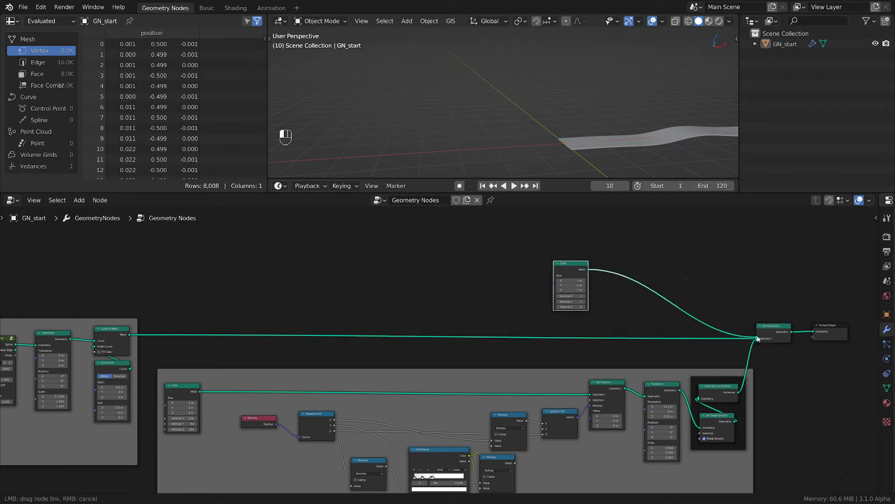
Step: Duplicate the frame around the lower node group, place the copy above it, and move the new Cube node into it
click(508, 379)
key(shift+d)
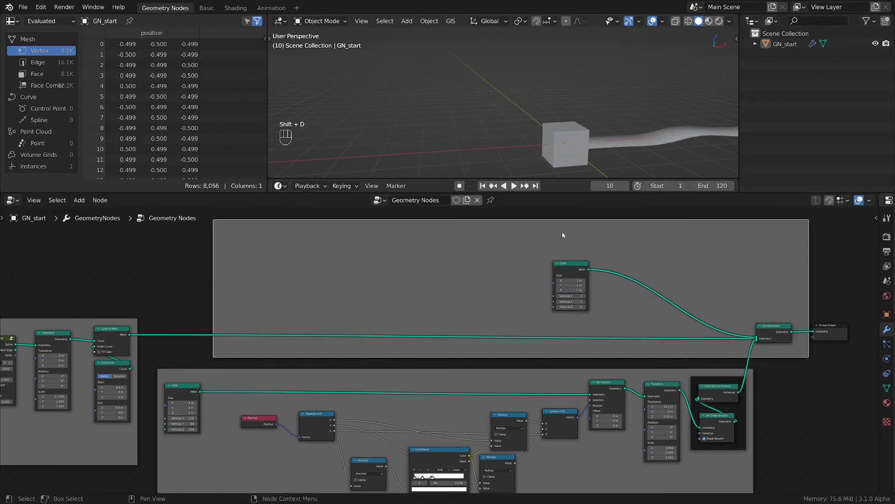
click(562, 230)
click(560, 273)
key(g)
click(534, 275)
Step: Set the new Cube node's vertex counts in X, Y and Z to 32
scroll(616, 299, up, 4)
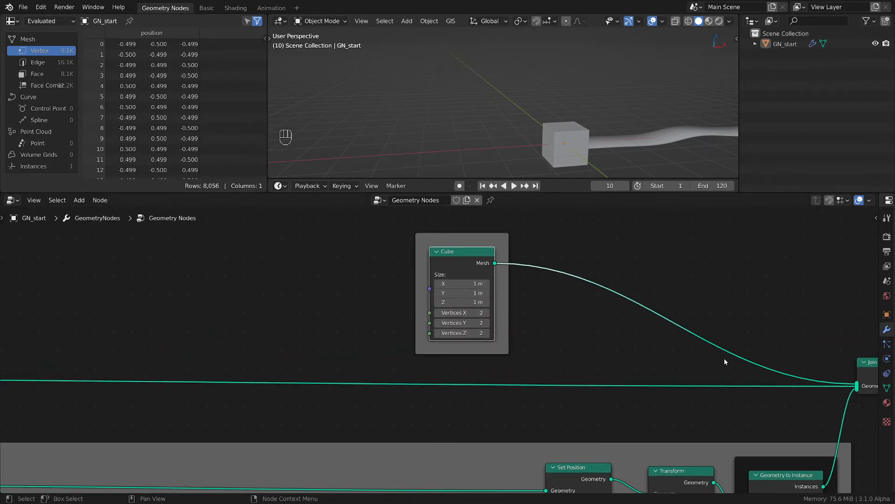
click(483, 312)
click(529, 321)
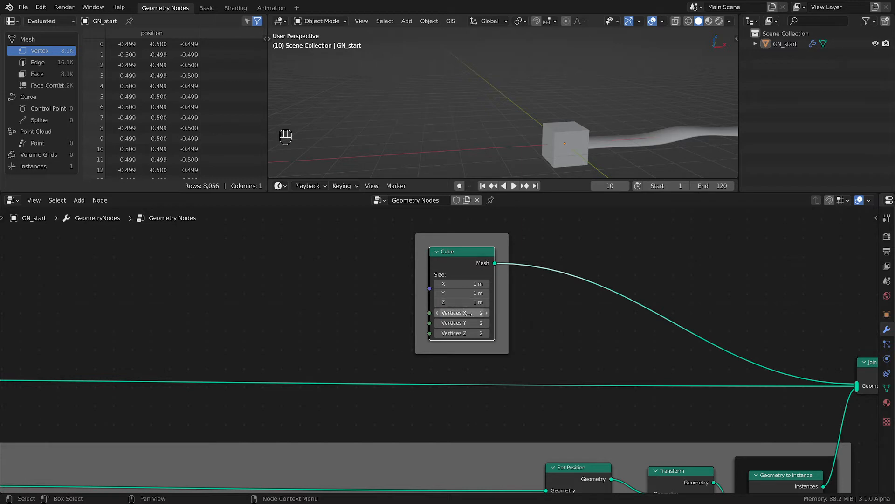
drag(469, 311, 469, 333)
text(32)
key(Return)
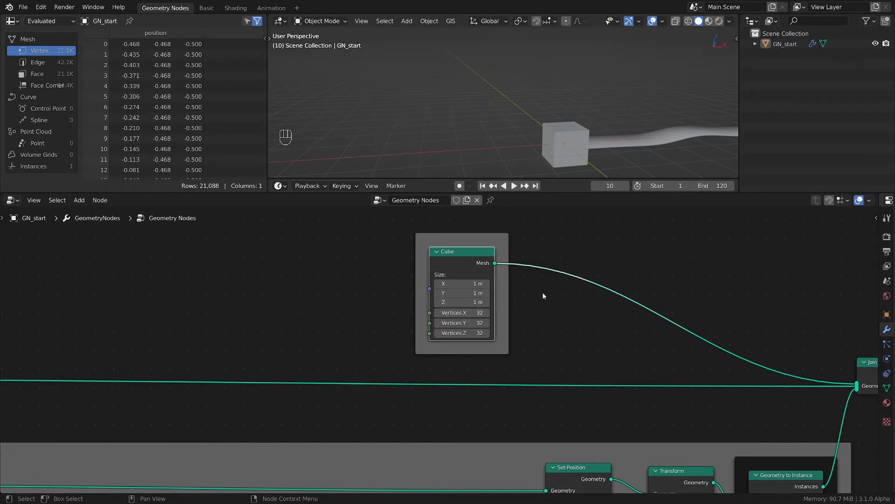
Step: Look at the cube from the front and set the Cube node's Z size to 0.05 m
scroll(580, 155, up, 3)
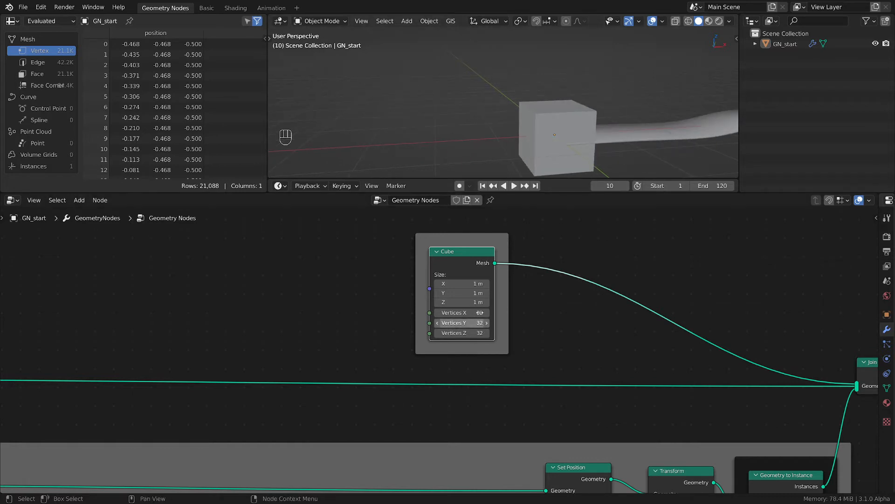
key(grave)
click(554, 105)
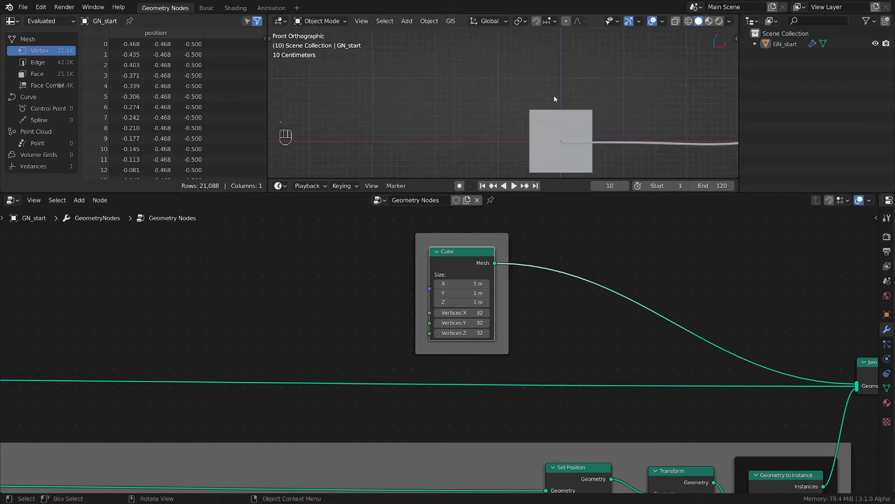
scroll(564, 150, up, 5)
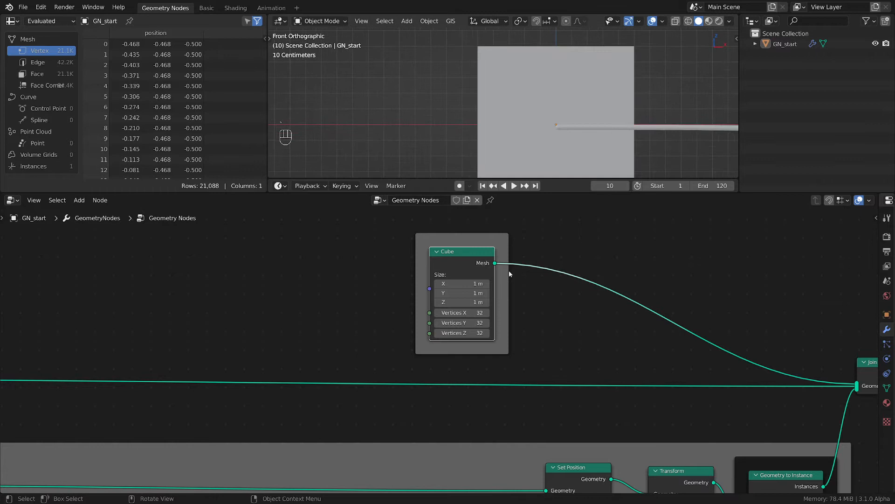
click(470, 303)
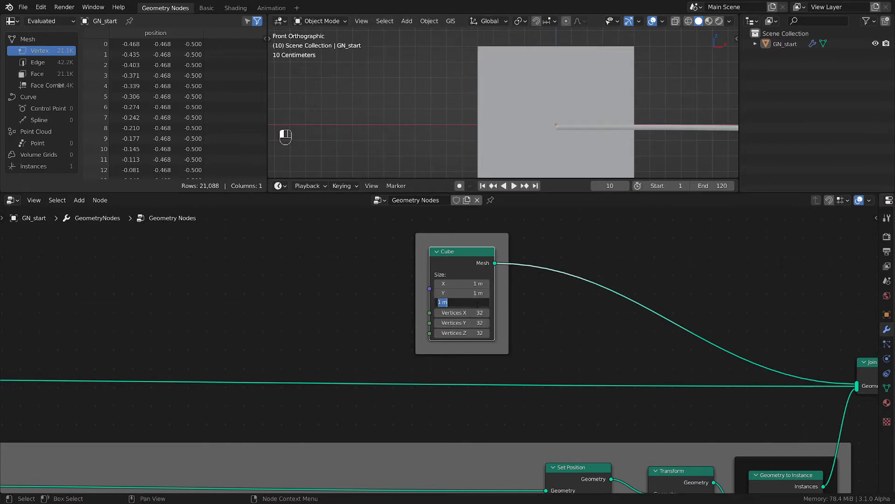
text(.05)
key(Return)
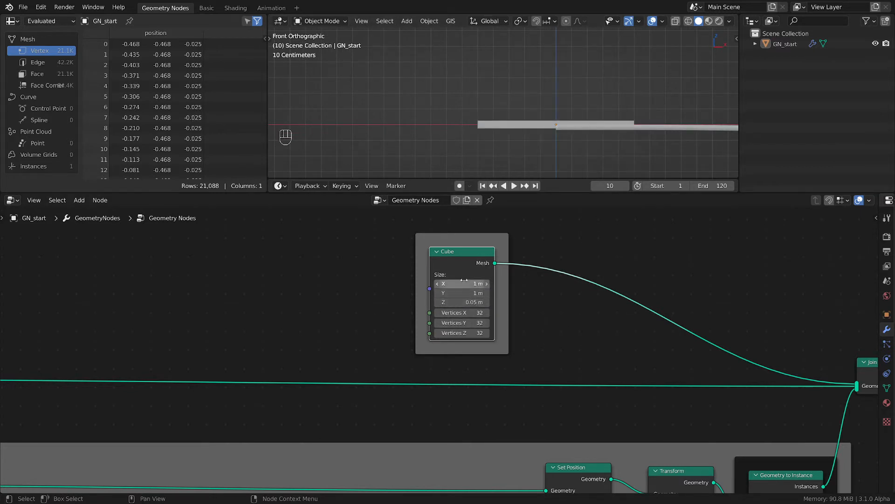
Step: Set the Cube node's Y size to 0.8 m
scroll(508, 292, up, 1)
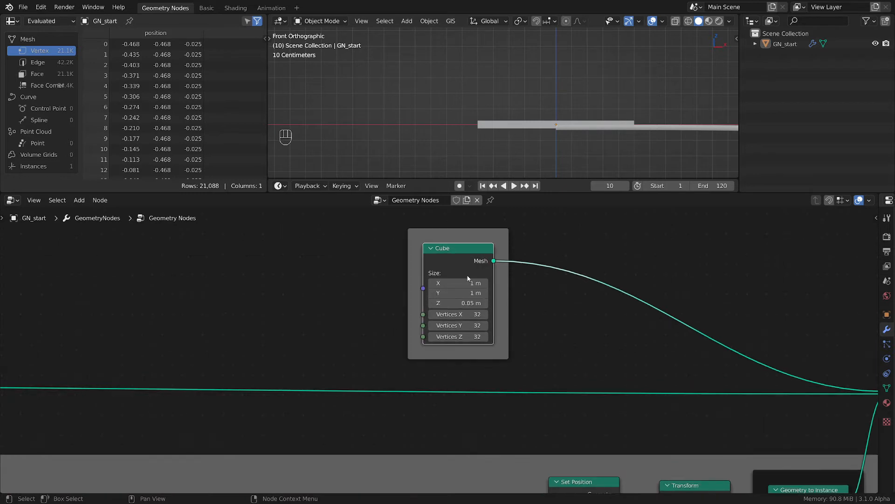
click(457, 293)
text(.8)
key(Return)
middle_drag(651, 93, 622, 145)
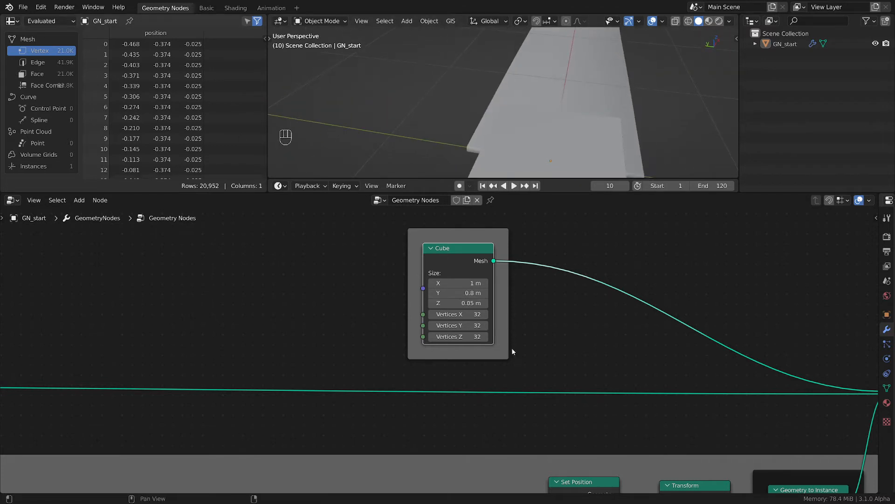
Step: Insert a Set Position node on the link between the new Cube node and Join Geometry
scroll(511, 348, down, 2)
middle_drag(600, 334, 497, 323)
key(shift+a)
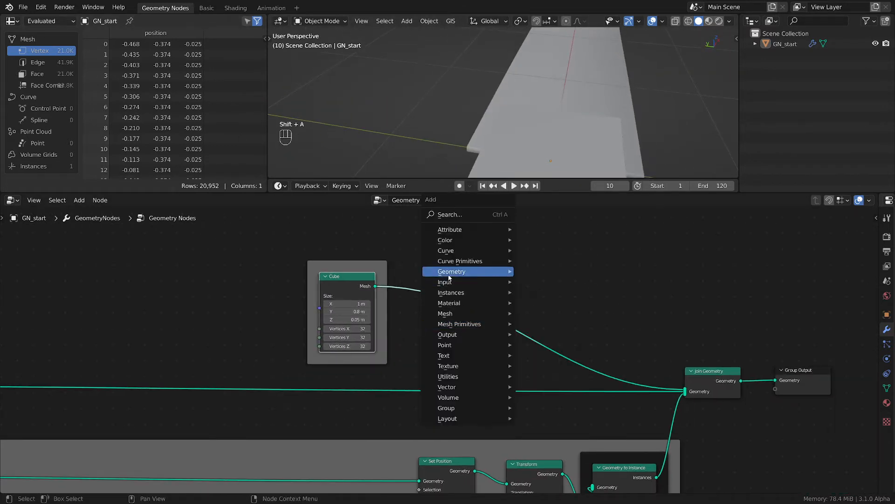
mouse_move(449, 277)
click(532, 390)
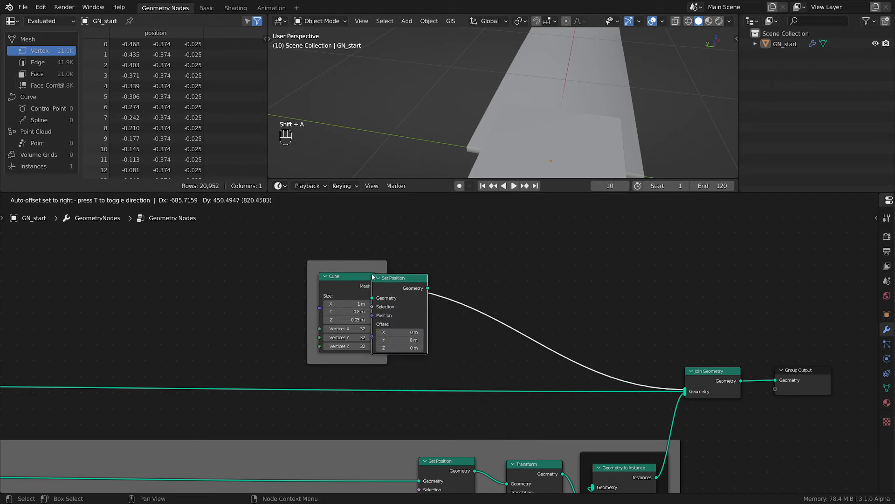
click(373, 276)
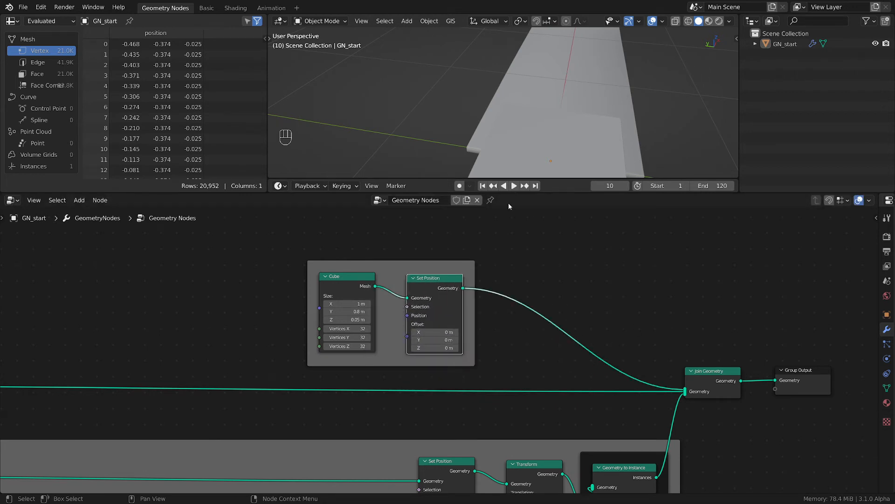
Step: Set the new Set Position node's X offset to -0.5 m, checking the alignment from above
shift+drag(436, 331, 412, 332)
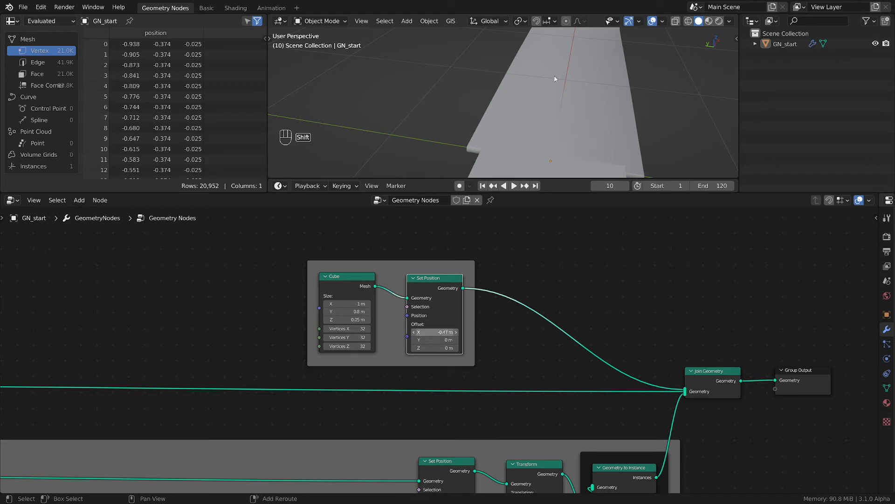
key(grave)
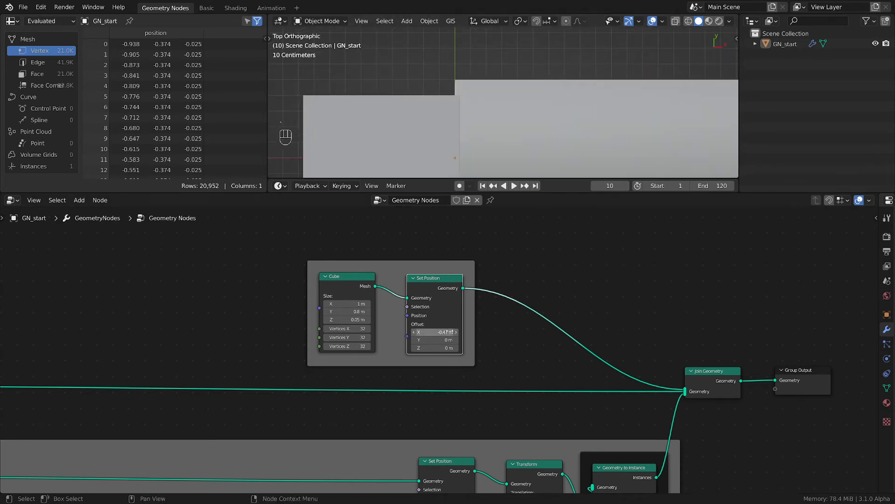
mouse_move(436, 332)
shift+mouse_down()
mouse_move(424, 331)
mouse_move(432, 331)
shift+mouse_up()
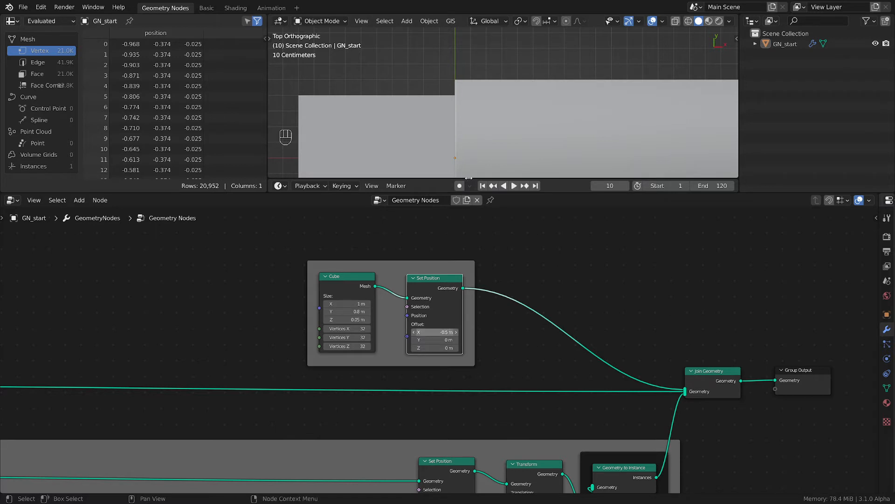
Step: Set the new Set Position node's Z offset to -0.04 m, checking the plate's height from the front
scroll(506, 81, down, 3)
shift+middle_drag(506, 81, 506, 63)
scroll(501, 99, up, 2)
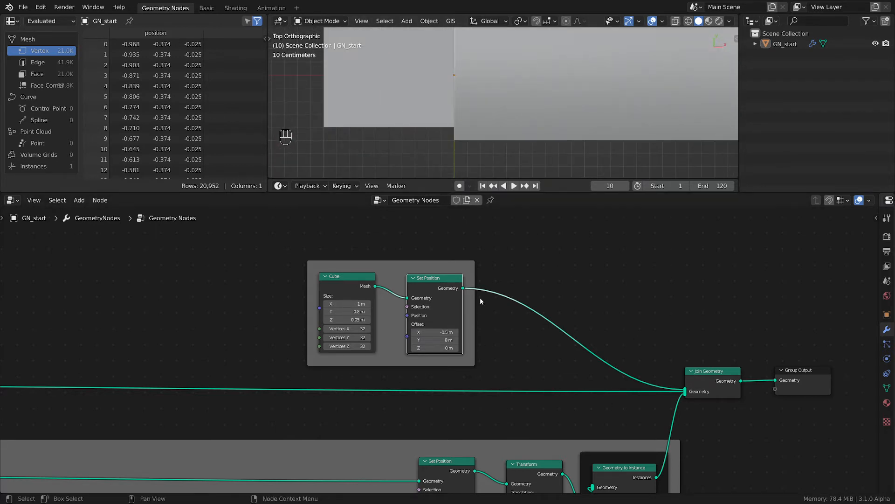
middle_drag(464, 130, 492, 114)
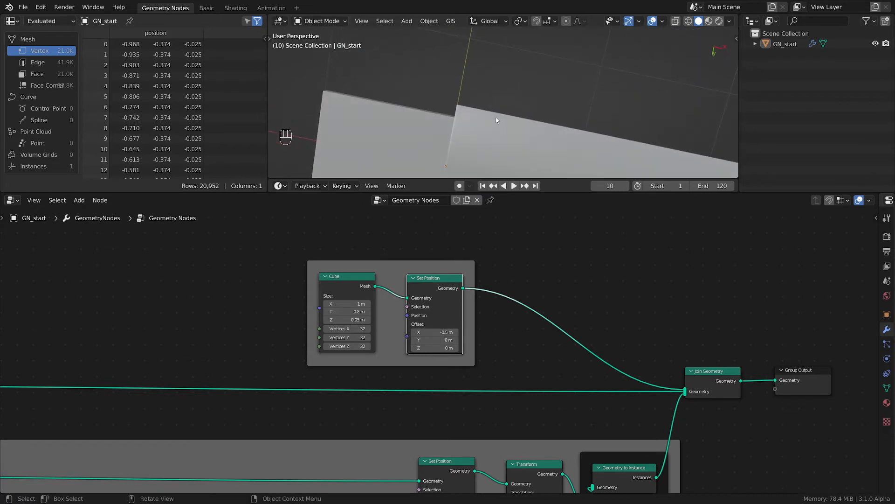
key(grave)
click(466, 82)
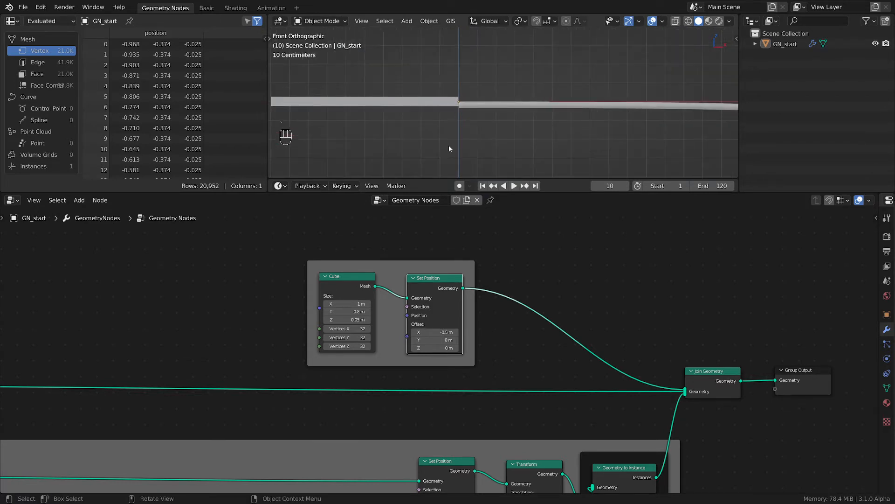
mouse_move(440, 348)
shift+mouse_down()
mouse_move(433, 347)
mouse_move(446, 348)
shift+mouse_up()
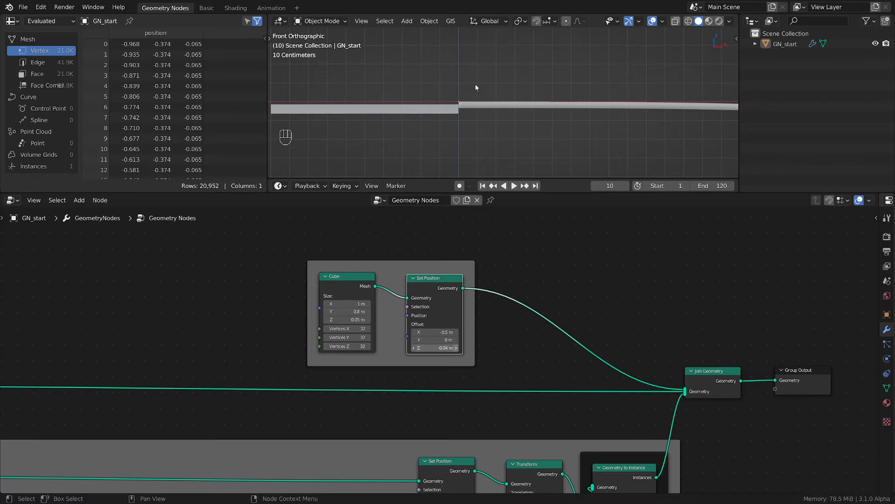
Step: Duplicate the Geometry to Instance node onto the link between the new Set Position and Join Geometry, and detach it from its parent frames
middle_drag(471, 89, 576, 286)
scroll(585, 341, down, 1)
middle_drag(627, 426, 570, 380)
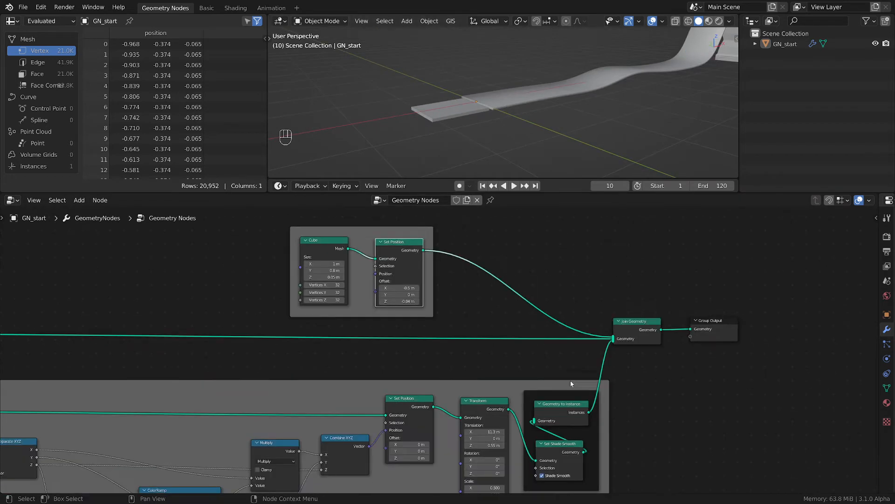
click(572, 423)
key(shift+d)
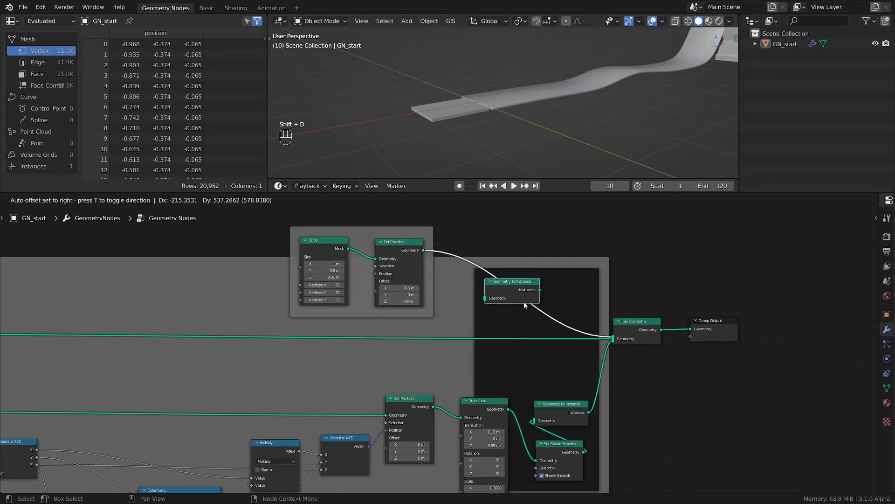
click(524, 302)
key(alt+p)
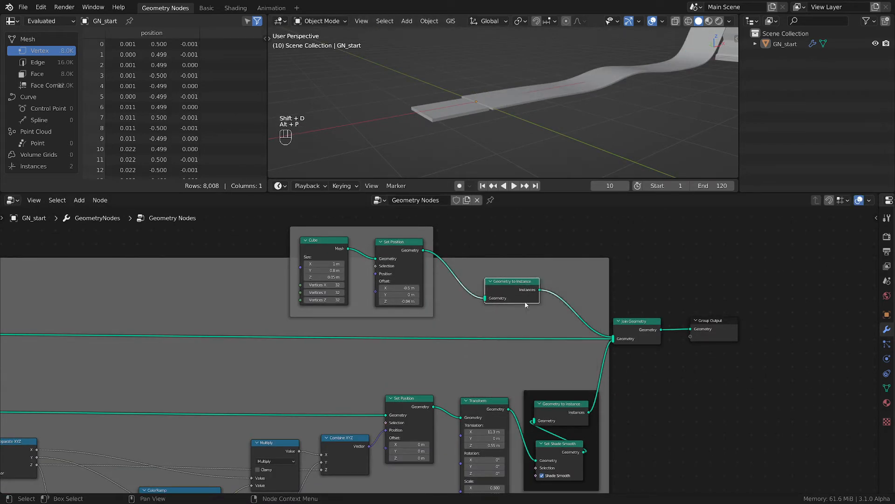
key(alt+p)
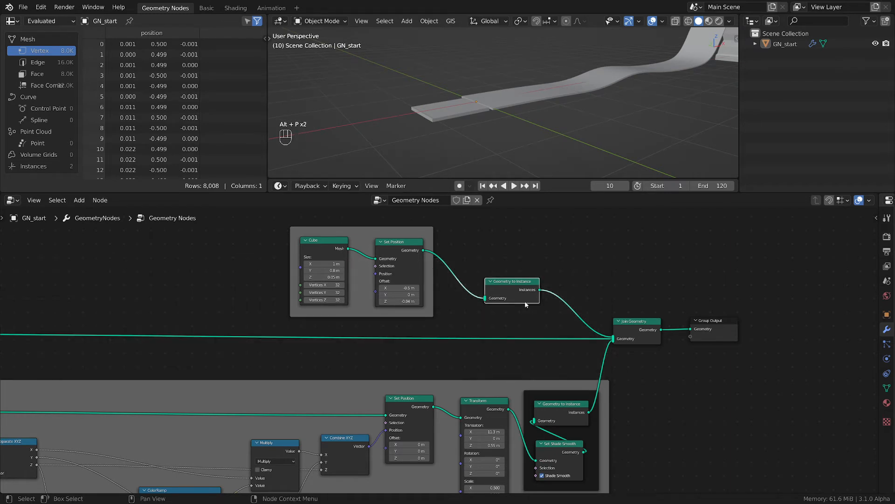
Step: Move the duplicated Geometry to Instance node into the frame holding the new Cube and Set Position nodes
key(g)
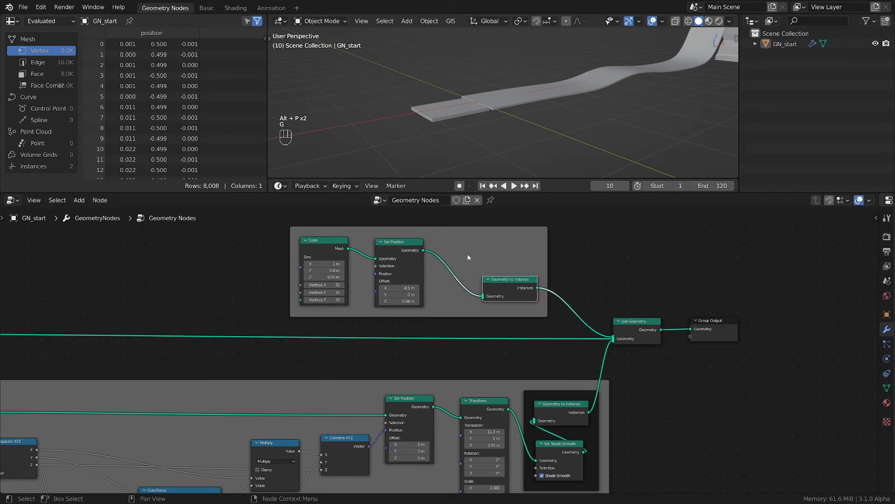
click(510, 289)
middle_drag(555, 155, 500, 150)
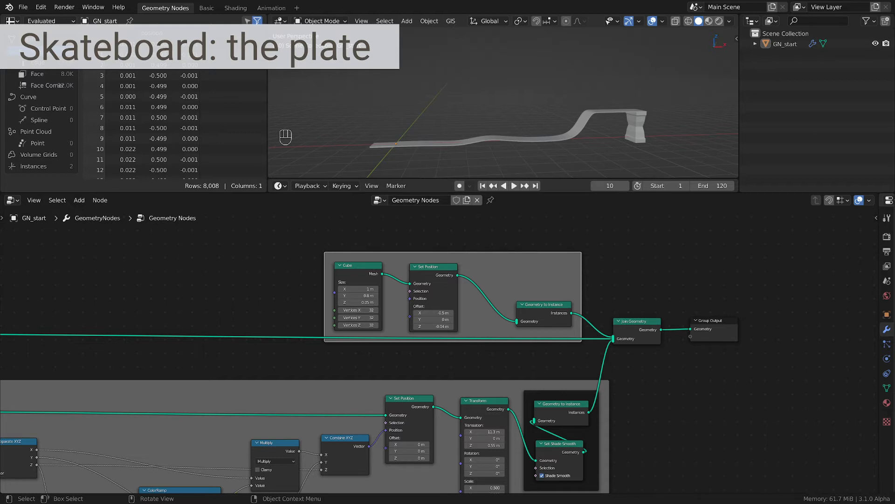
Step: Mute the link between Join Geometry and Group Output, and move Group Output farther to the right in the node tree
right_click(678, 314)
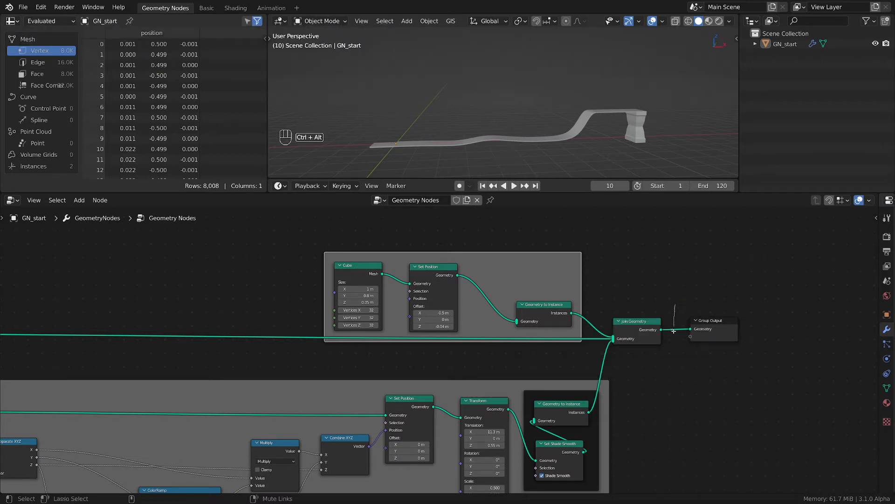
ctrl+shift+right_drag(670, 304, 680, 338)
scroll(673, 347, down, 1)
scroll(690, 365, down, 1)
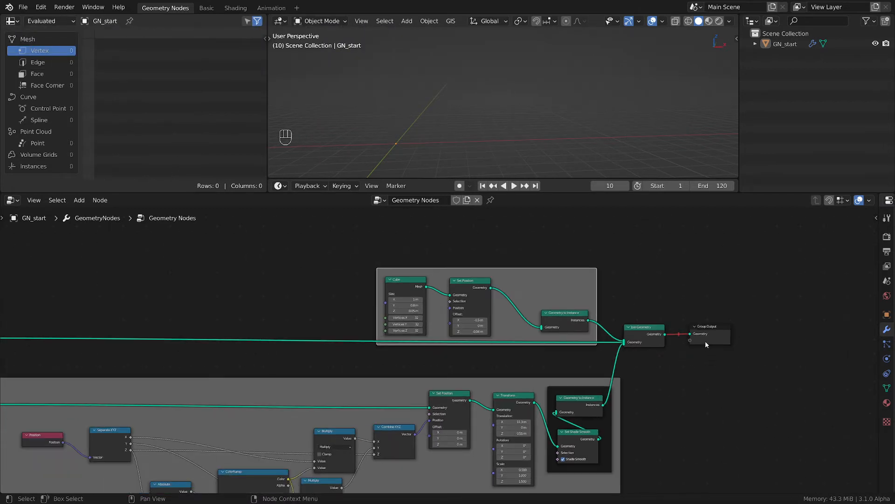
drag(704, 338, 769, 343)
middle_drag(781, 373, 682, 345)
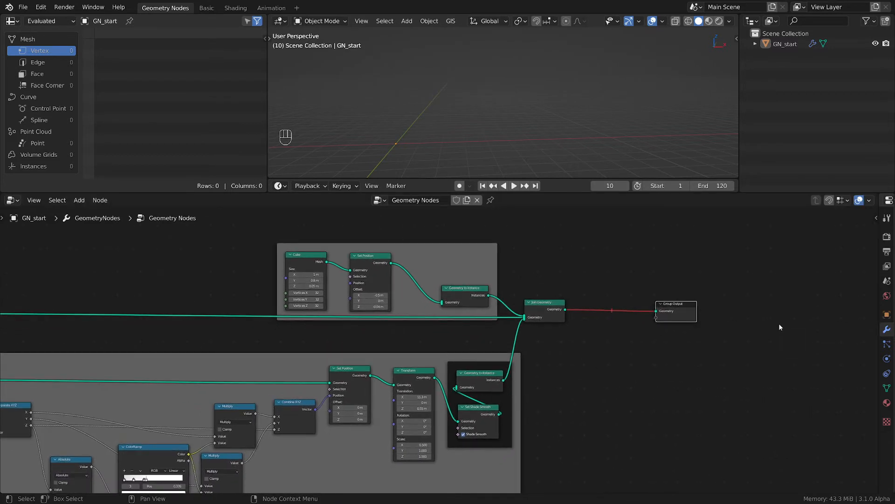
Step: Duplicate the Join Geometry node and insert the copy on the muted link before Group Output
click(540, 303)
key(shift+d)
click(609, 308)
drag(669, 309, 728, 306)
drag(613, 310, 663, 309)
Step: Move the second Join Geometry and Group Output nodes together farther right to free space in the node tree
scroll(630, 371, down, 1)
scroll(626, 382, down, 2)
middle_drag(624, 386, 400, 359)
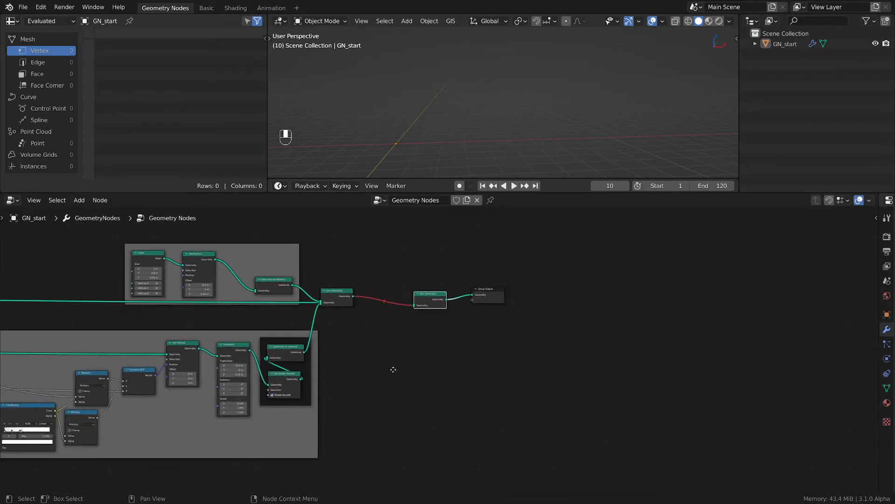
drag(404, 259, 560, 335)
key(g)
click(665, 333)
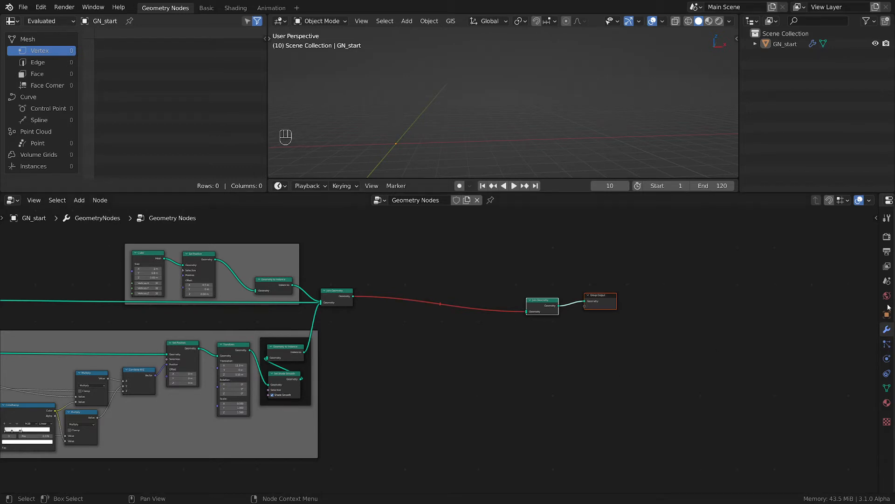
Step: Add a Cylinder mesh primitive node below the muted link and connect its Mesh output to the second Join Geometry node
scroll(407, 335, up, 1)
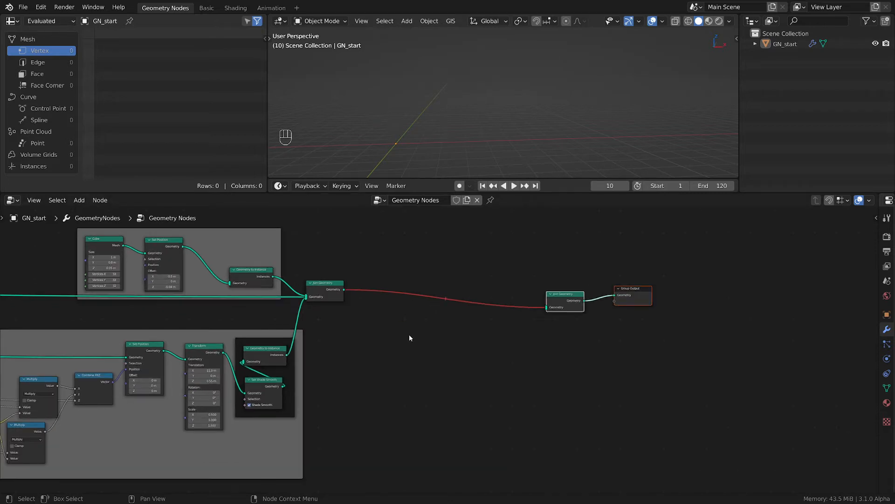
click(402, 348)
key(shift+a)
mouse_move(402, 352)
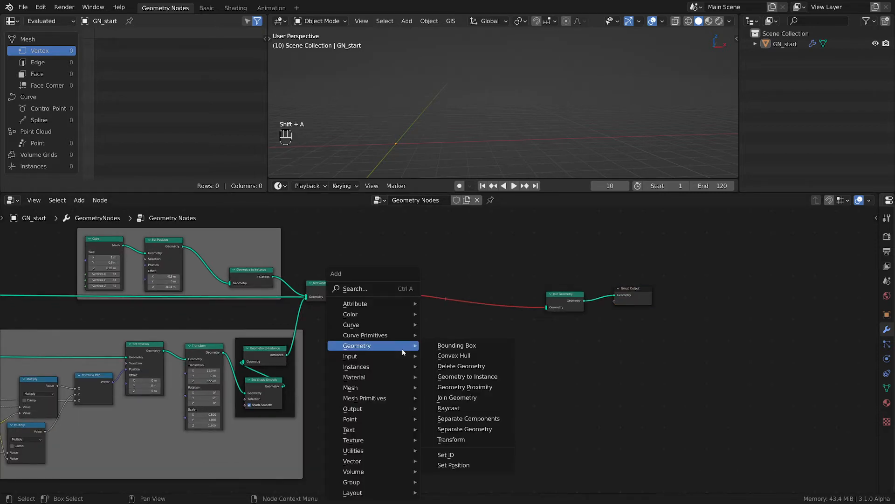
mouse_move(396, 398)
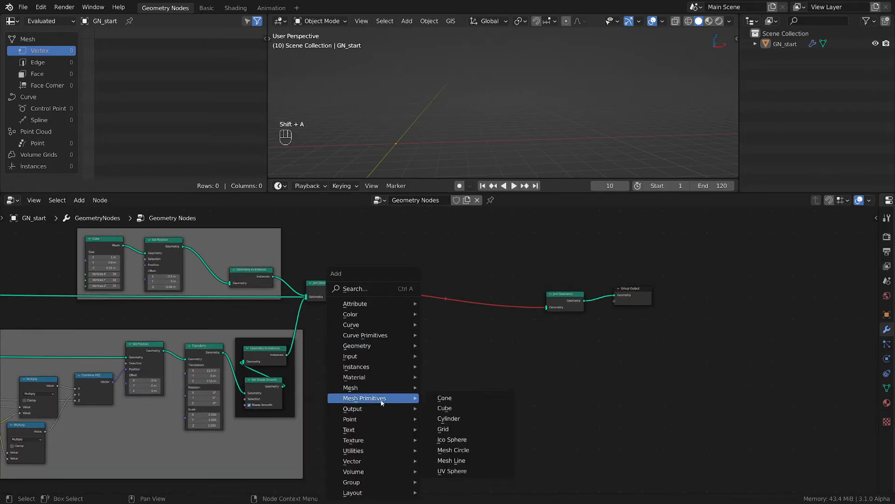
click(461, 419)
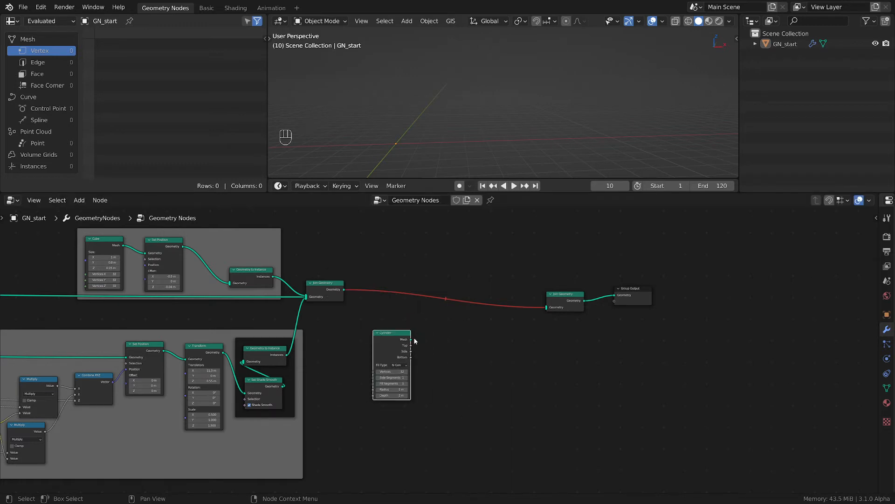
drag(411, 339, 546, 307)
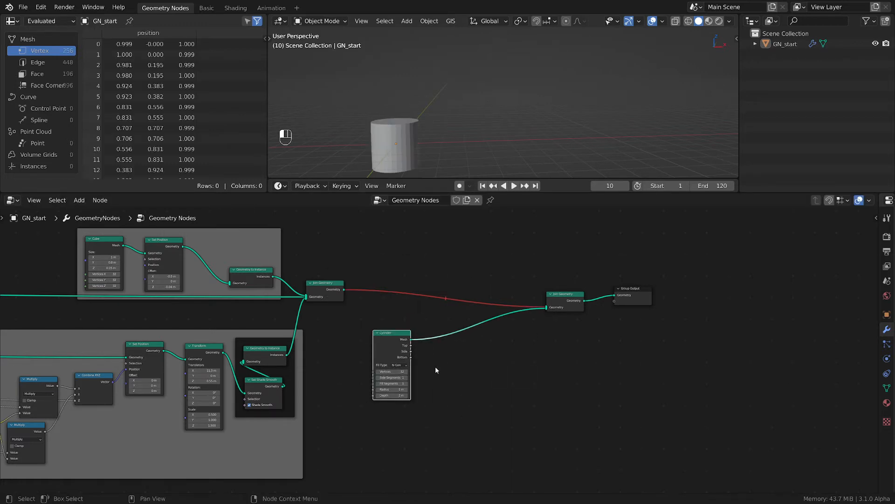
Step: Show the viewport in wireframe and set the Cylinder node's Vertices, Side Segments and Fill Segments all to 64
scroll(435, 366, up, 1)
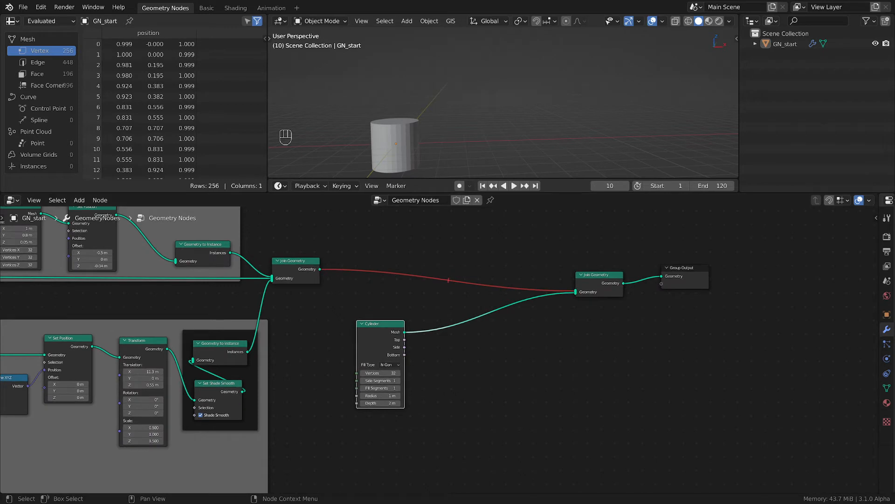
scroll(465, 441, up, 1)
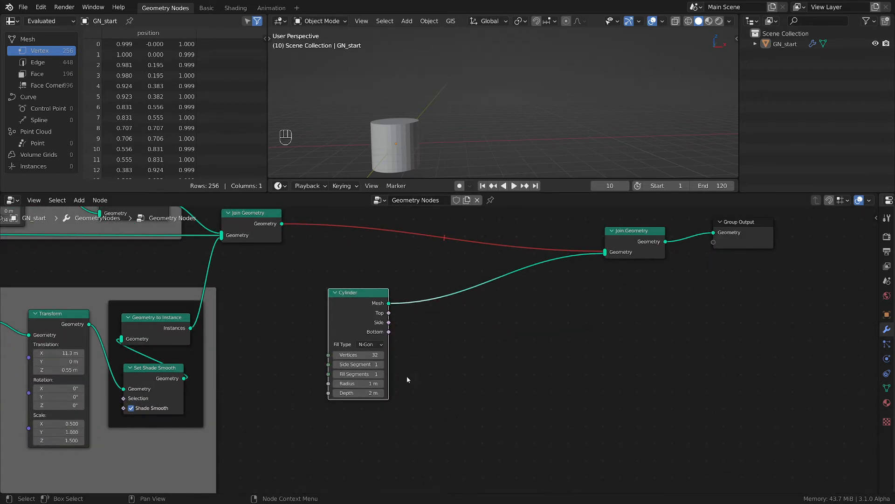
key(shift+z)
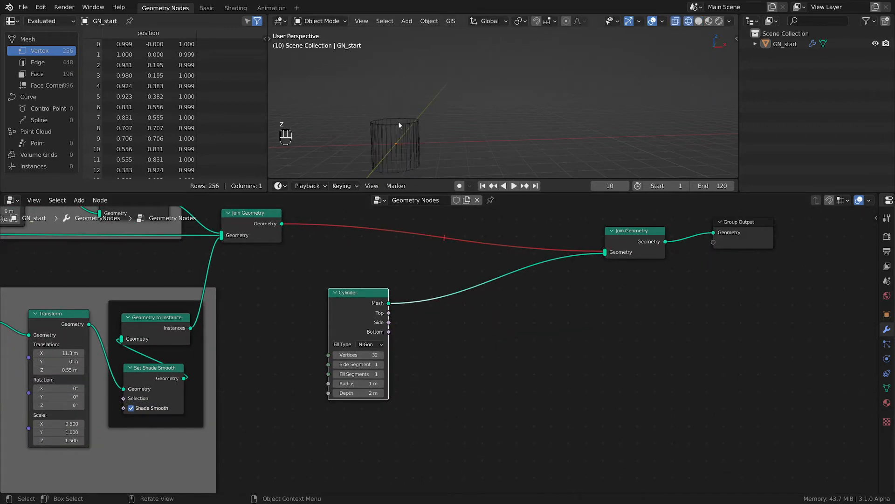
scroll(408, 401, up, 1)
drag(344, 337, 337, 366)
key(Return)
text(64)
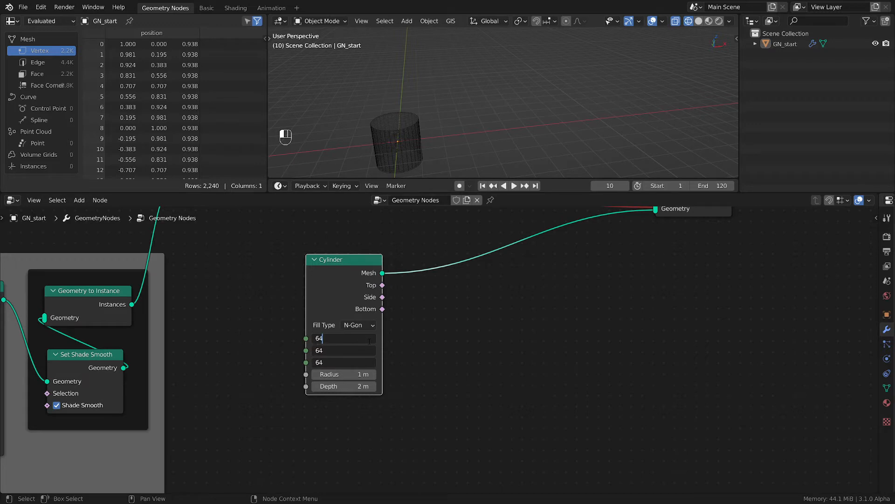
key(Return)
scroll(406, 117, up, 2)
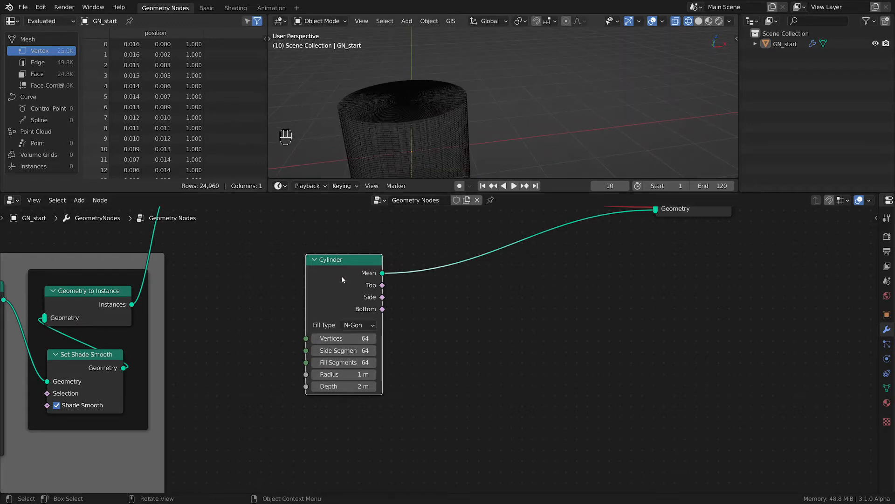
Step: Set the Cylinder node's Side Segments to 16 and return the viewport to solid shading
click(355, 350)
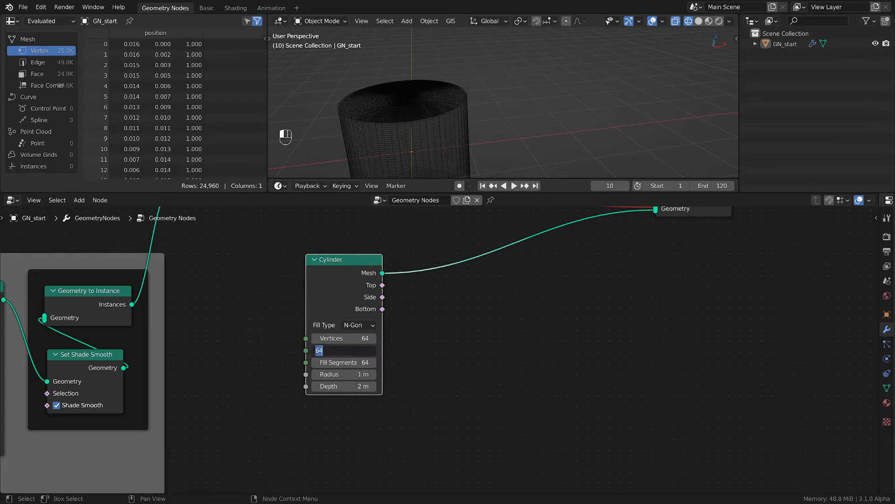
text(16)
key(Return)
middle_drag(466, 112, 470, 79)
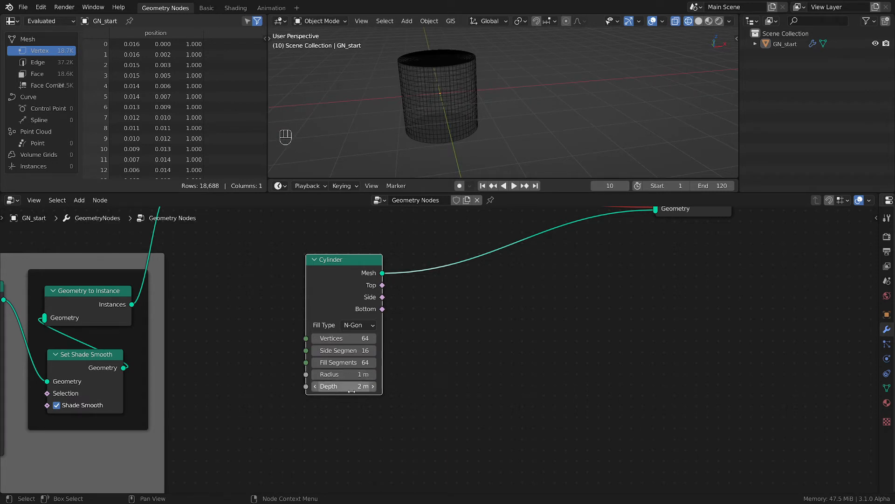
key(z)
Step: Set the Cylinder node's Depth to 0.03 m to flatten it into a thin disc
scroll(368, 331, up, 2)
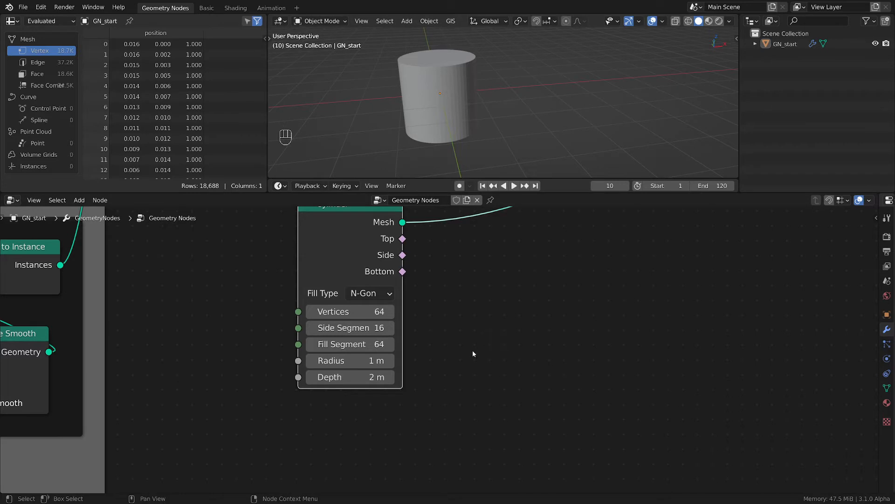
click(357, 377)
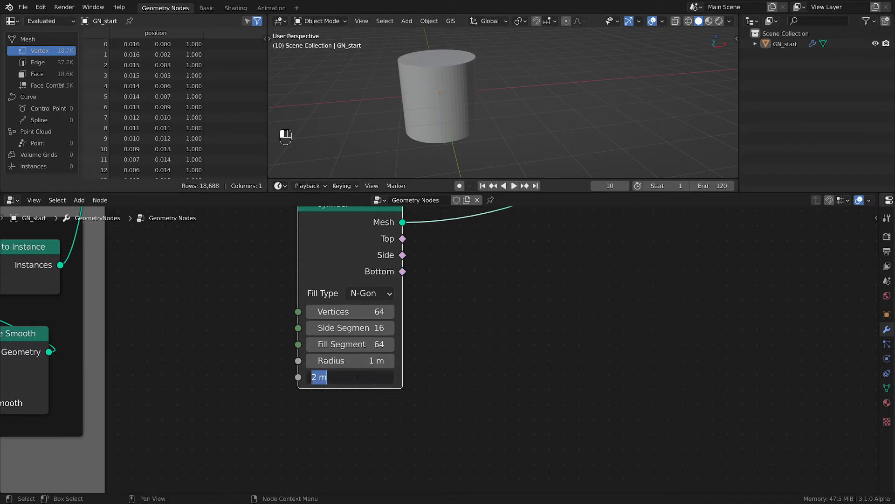
text(.03)
key(Return)
scroll(471, 92, up, 4)
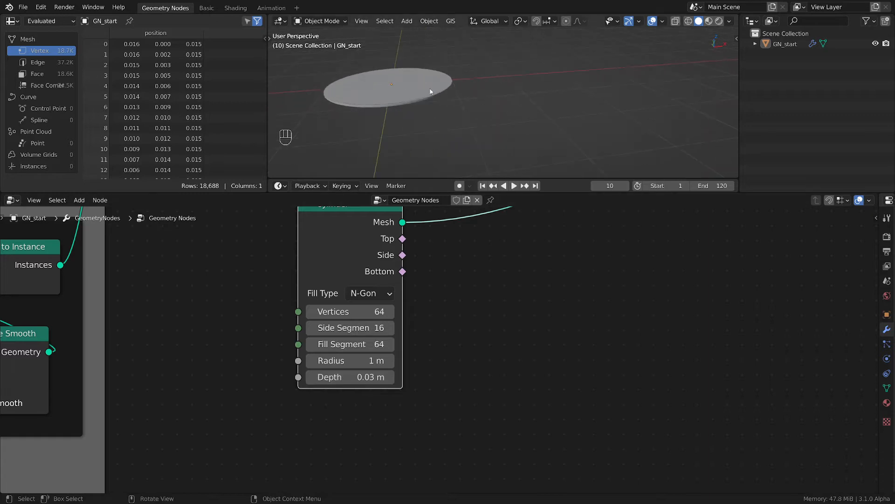
shift+middle_drag(388, 118, 434, 128)
Step: Switch the viewport to the front view, deselect the Cylinder node and save the file
key(grave)
click(419, 73)
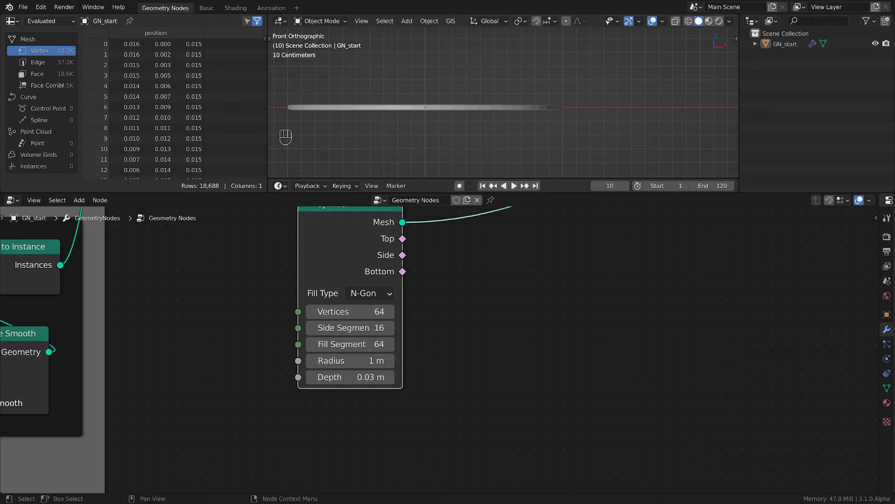
click(536, 321)
key(ctrl+s)
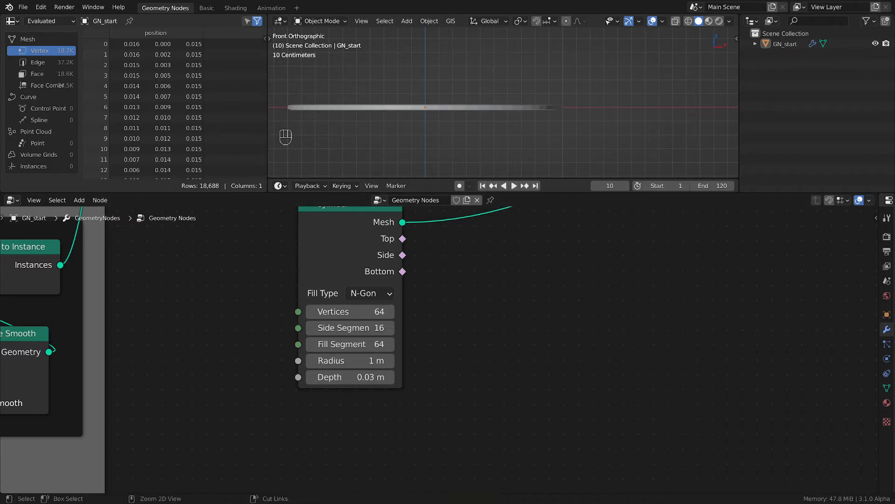
Step: View the disc from the top, sketch annotation lines across it to outline the board shape, and erase them
scroll(876, 361, down, 2)
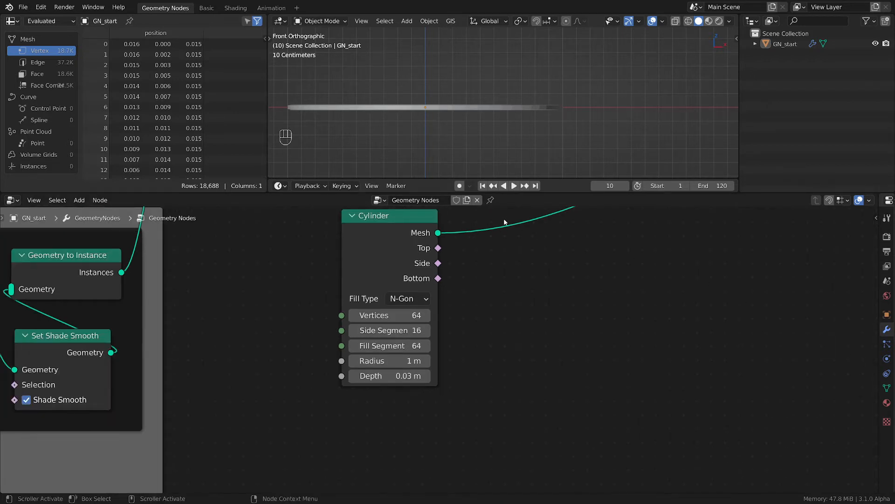
scroll(504, 218, down, 1)
middle_drag(435, 124, 418, 158)
key(grave)
click(486, 48)
scroll(497, 86, down, 3)
scroll(497, 86, down, 3)
shift+middle_drag(511, 100, 507, 152)
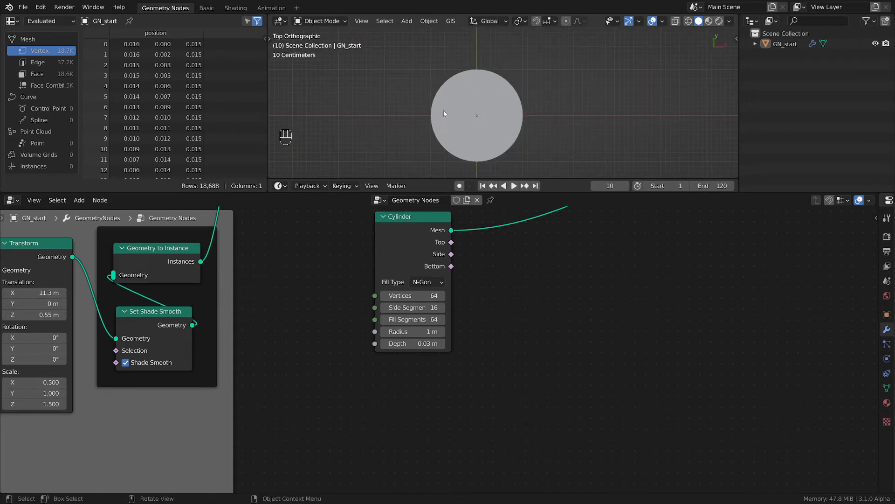
key(d)
drag(459, 83, 466, 155)
mouse_move(497, 73)
mouse_down()
mouse_move(507, 148)
mouse_move(501, 157)
mouse_up()
mouse_move(419, 112)
mouse_down()
mouse_move(562, 115)
mouse_move(570, 124)
mouse_up()
right_drag(404, 113, 486, 105)
Step: View the disc from the front, sketch an annotation of the board's side profile above it, and erase it
key(grave)
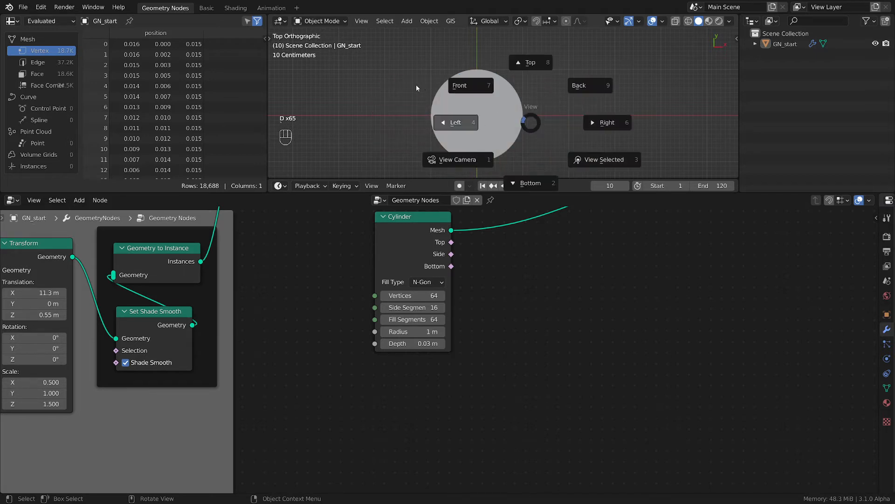
click(469, 84)
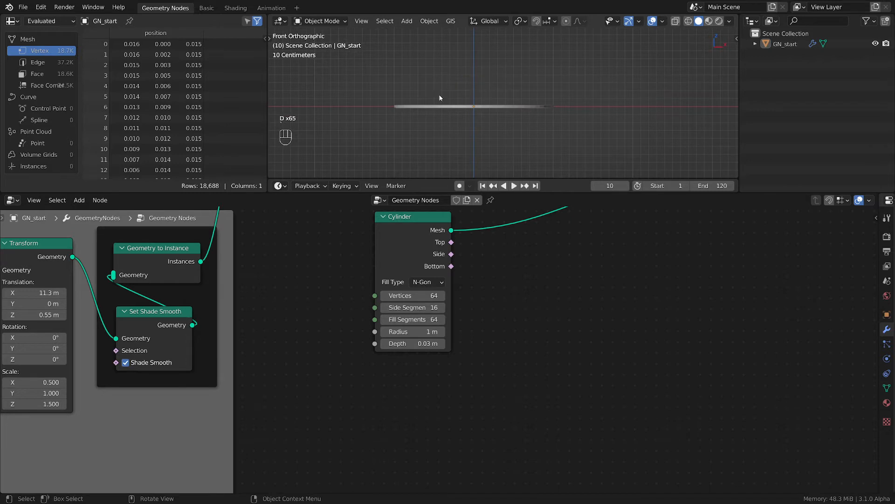
key(d)
mouse_move(399, 93)
mouse_down()
mouse_move(433, 99)
mouse_move(528, 87)
mouse_up()
right_drag(349, 99, 535, 87)
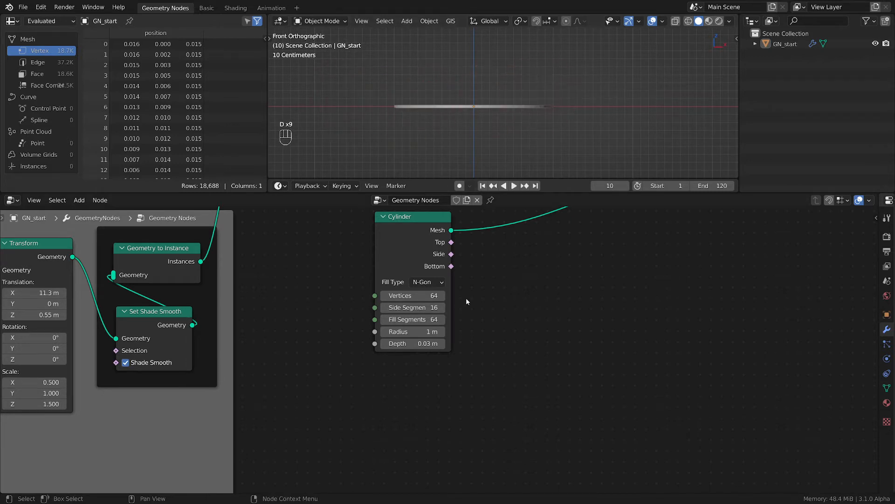
Step: Add a Set Position node on the link between the Cylinder and the second Join Geometry node
scroll(476, 299, down, 2)
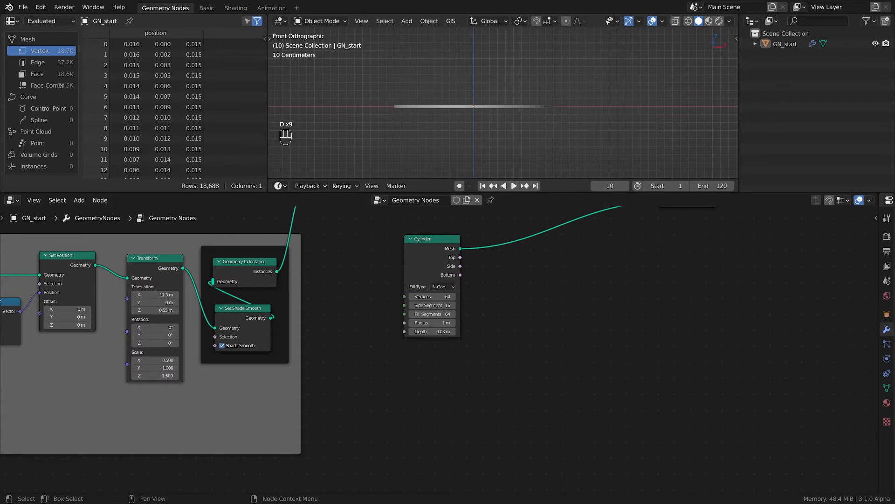
middle_drag(616, 280, 528, 335)
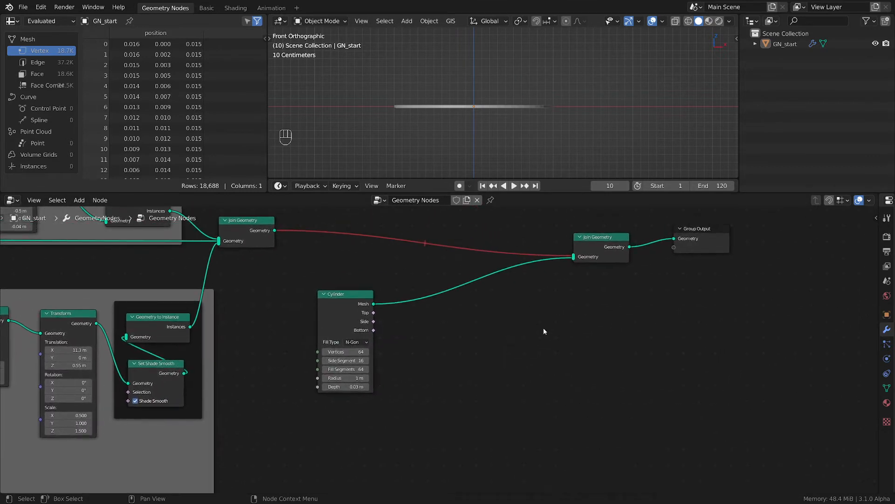
scroll(547, 330, up, 3)
scroll(654, 293, down, 3)
middle_drag(619, 228, 559, 264)
drag(559, 263, 573, 254)
key(shift+a)
mouse_move(523, 280)
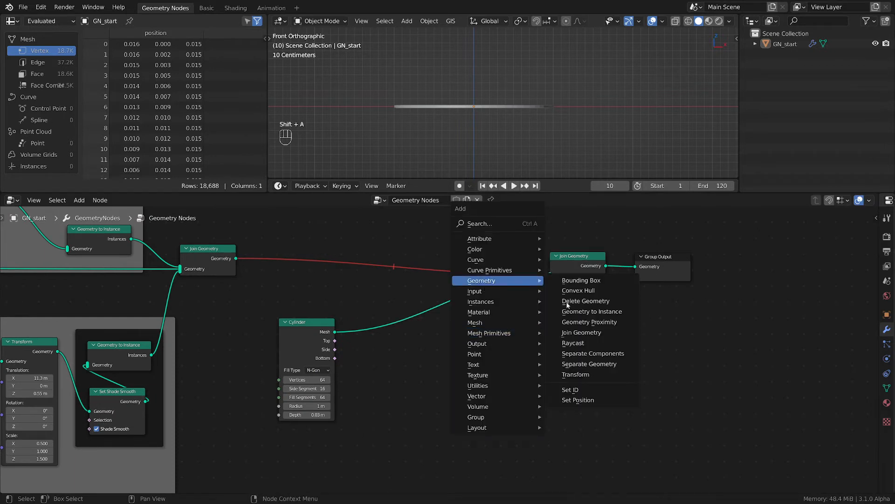
click(574, 391)
click(410, 260)
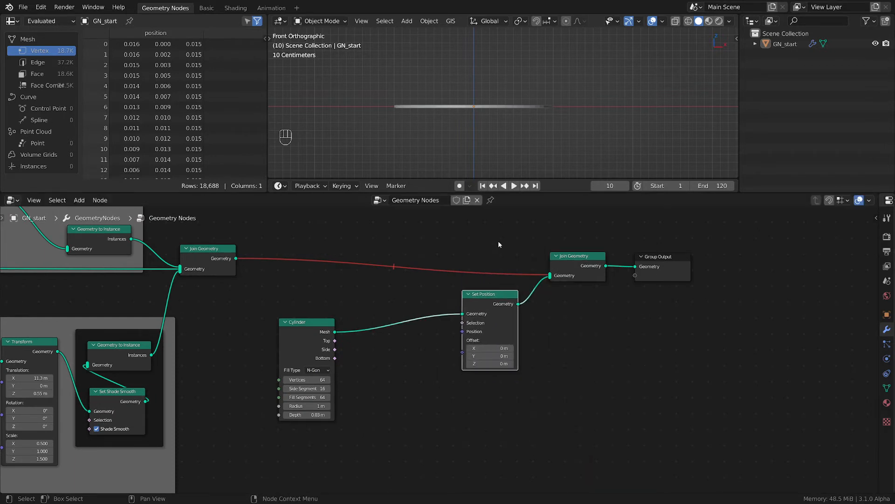
Step: Move Set Position, the second Join Geometry and Group Output farther right and the Cylinder slightly left to free space between them
drag(428, 234, 692, 397)
key(g)
click(772, 392)
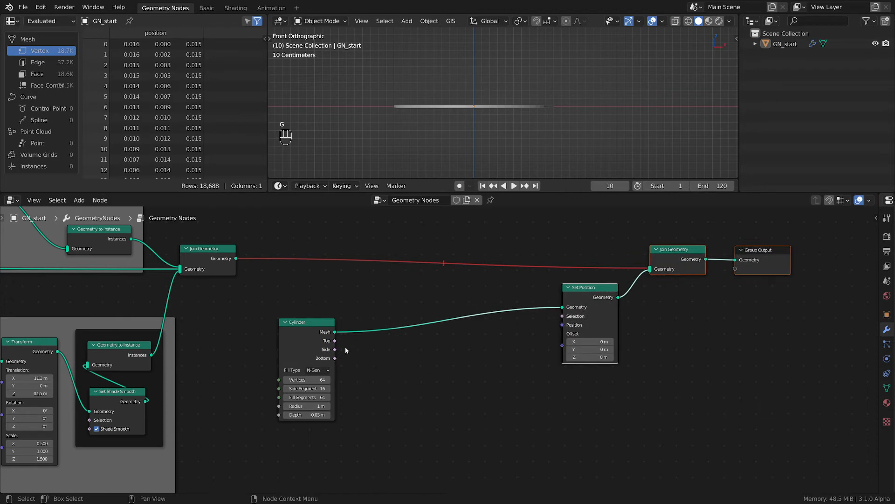
drag(302, 330, 269, 327)
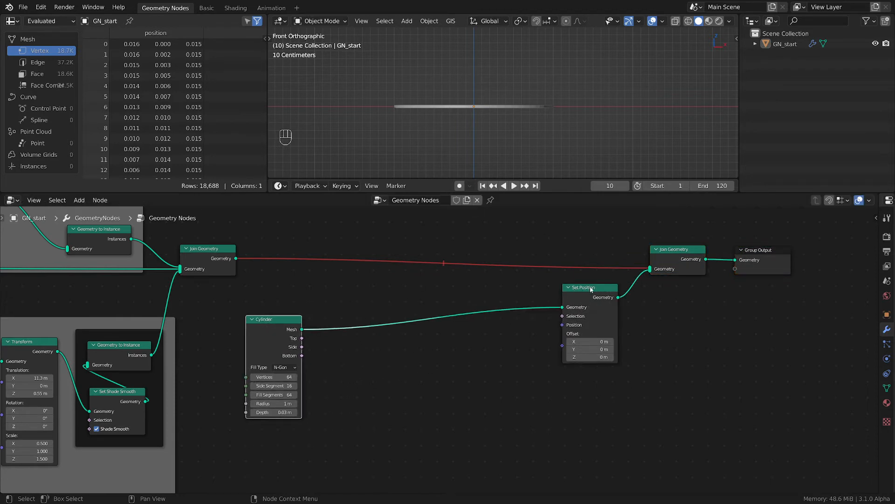
drag(591, 290, 598, 291)
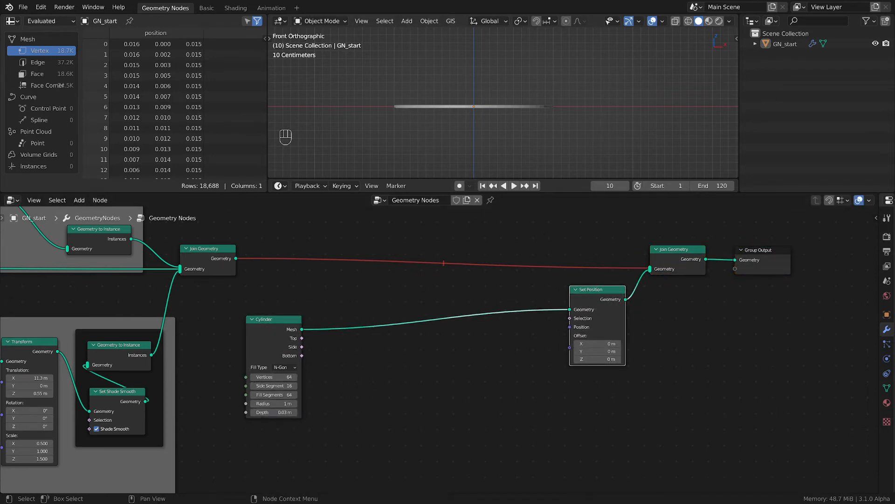
middle_drag(499, 375, 583, 344)
key(shift+a)
mouse_move(391, 365)
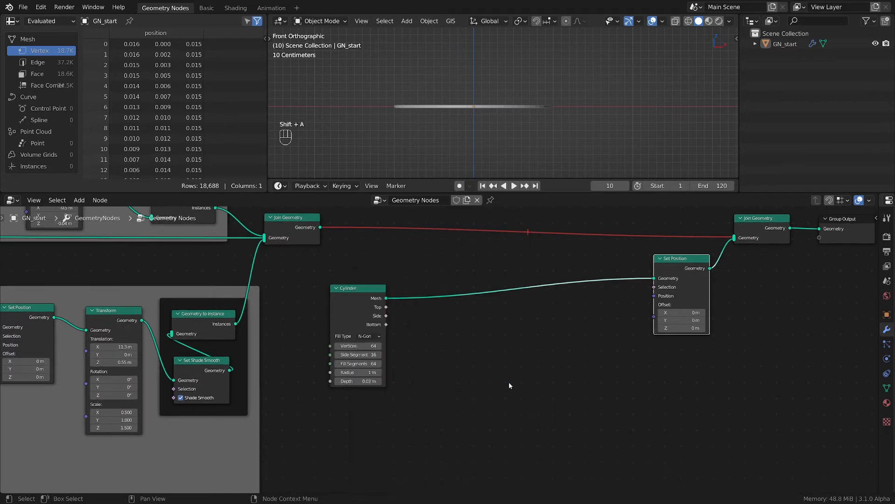
Step: Copy the Position, Separate XYZ and Combine XYZ nodes from the framed cube setup and paste them below the Cylinder and Set Position nodes
scroll(508, 382, down, 2)
scroll(508, 387, down, 5)
middle_drag(424, 415, 594, 396)
scroll(326, 417, up, 4)
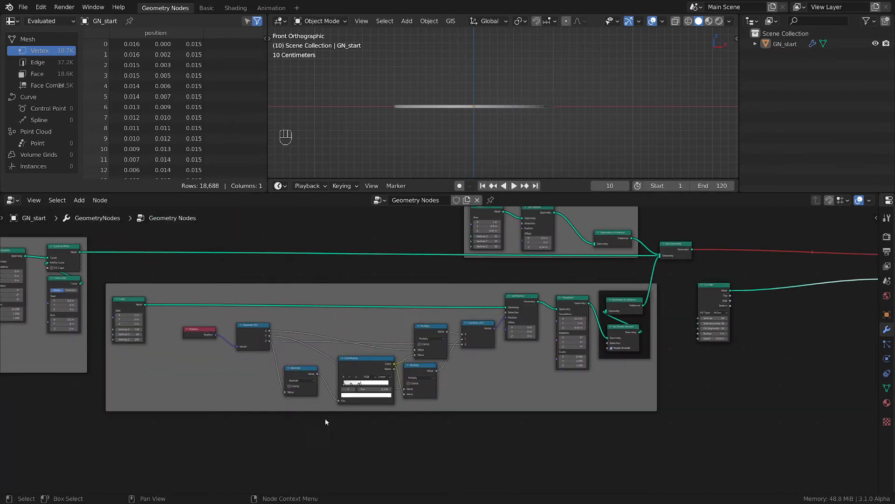
shift+click(204, 332)
shift+click(252, 325)
shift+click(428, 326)
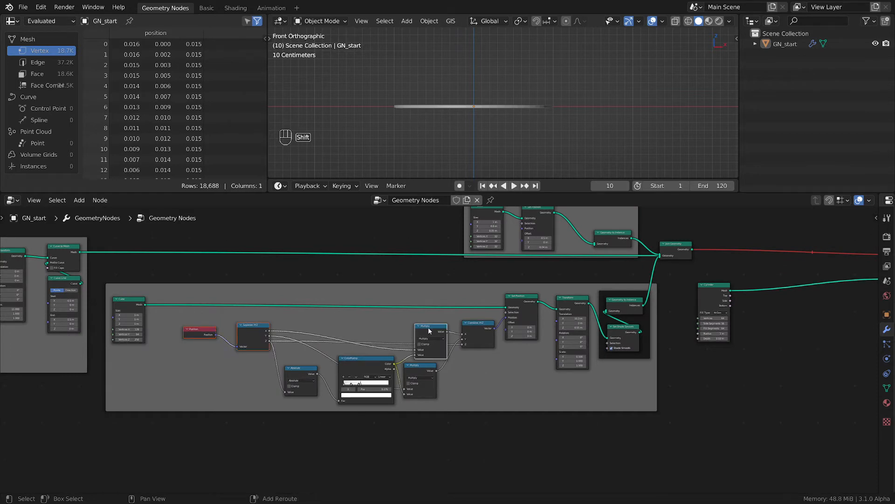
shift+click(491, 339)
scroll(456, 364, down, 1)
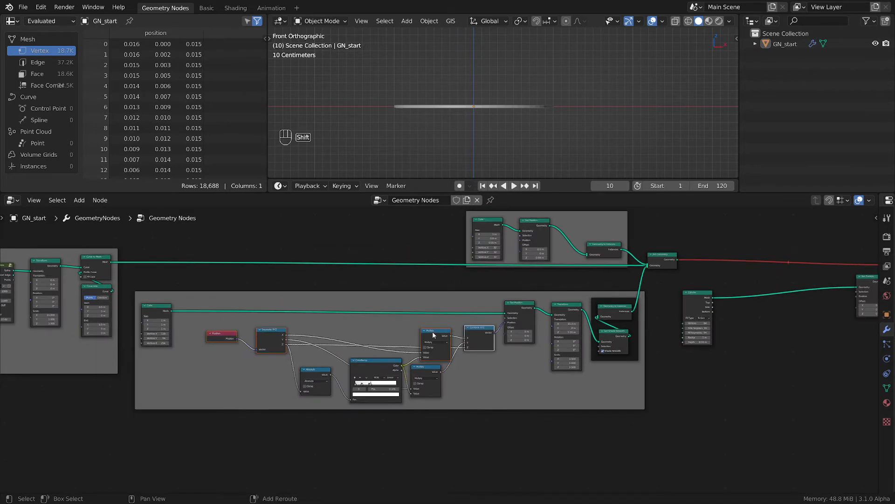
shift+click(445, 342)
ctrl+middle_drag(489, 393, 352, 367)
key(ctrl+c)
key(ctrl+v)
key(g)
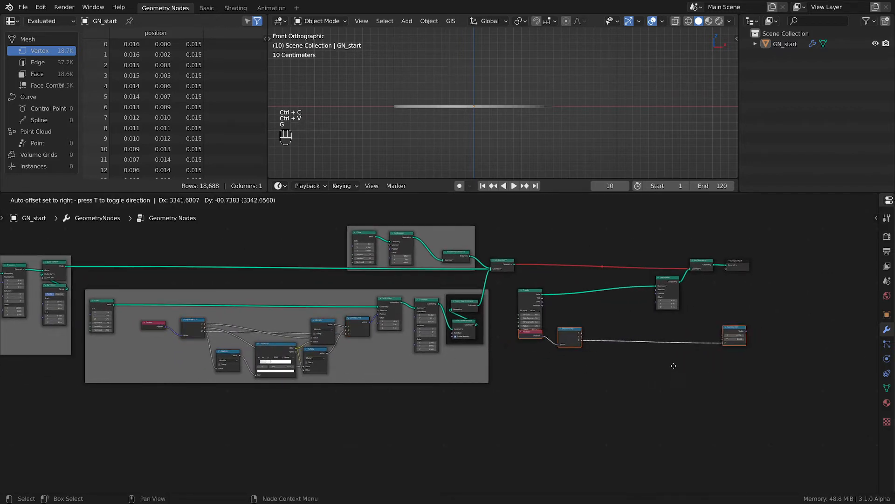
click(568, 387)
click(412, 357)
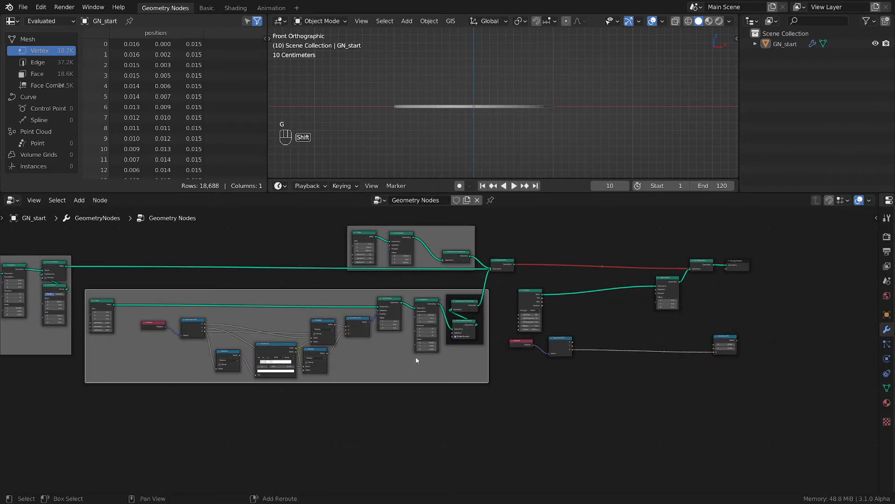
Step: Duplicate the frame around the framed cube setup, place the copy behind the plate nodes, and attach the Cylinder, Set Position and XYZ nodes to it
key(shift+d)
click(816, 372)
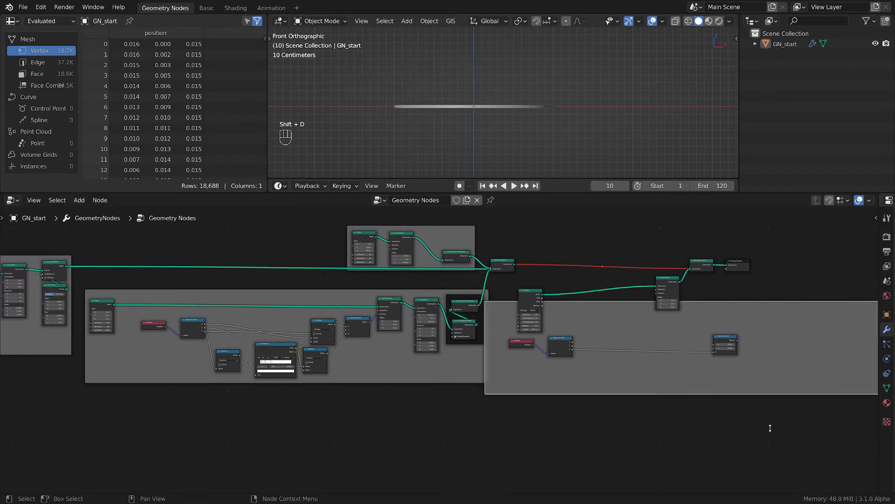
drag(770, 459, 523, 284)
key(g)
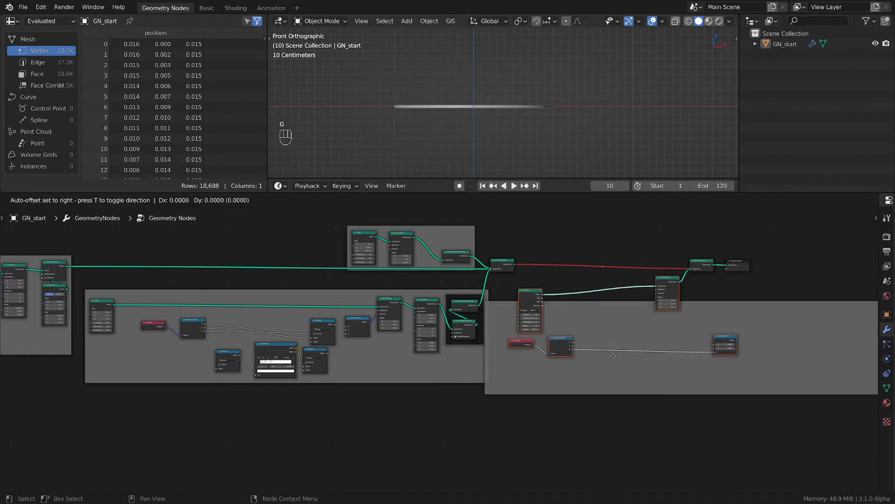
click(613, 356)
drag(702, 318, 698, 340)
scroll(699, 340, up, 7)
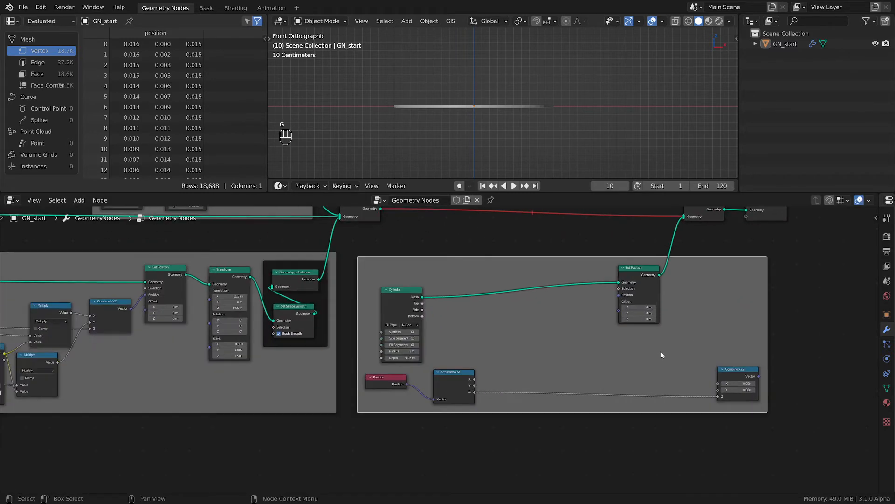
Step: Link the remaining Separate XYZ outputs to the matching Combine XYZ inputs, and the Combine XYZ vector to the plate Set Position node's Position
scroll(600, 334, up, 1)
middle_drag(588, 330, 580, 310)
drag(744, 353, 613, 273)
shift+click(460, 357)
key(f)
key(f)
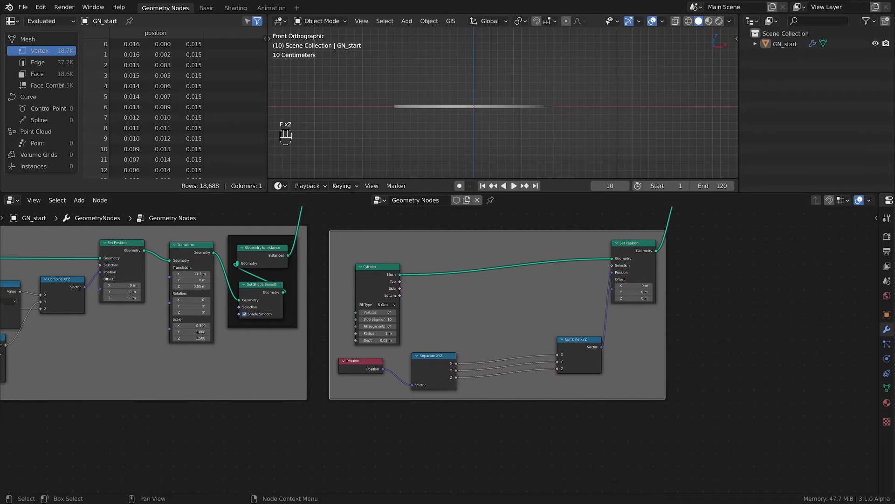
Step: Move the plate's Set Position and Combine XYZ nodes farther right to free space after Separate XYZ
drag(632, 243, 776, 256)
drag(586, 340, 703, 342)
scroll(619, 349, up, 2)
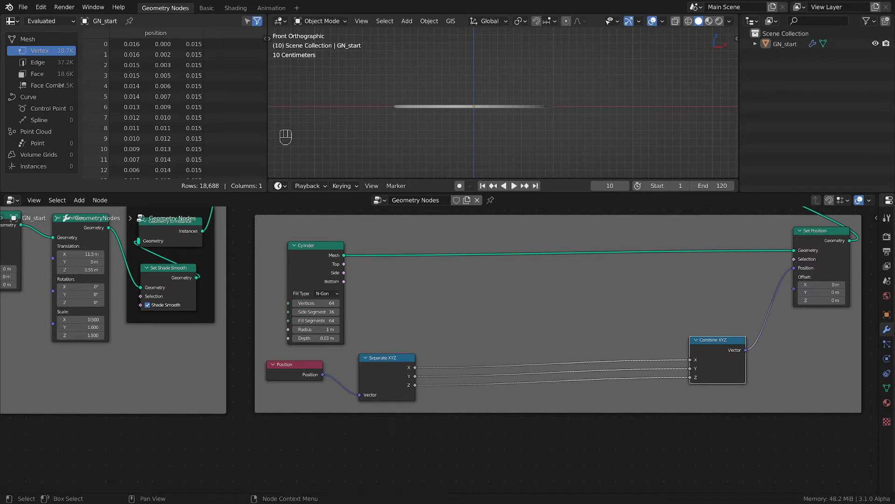
middle_drag(446, 403, 469, 389)
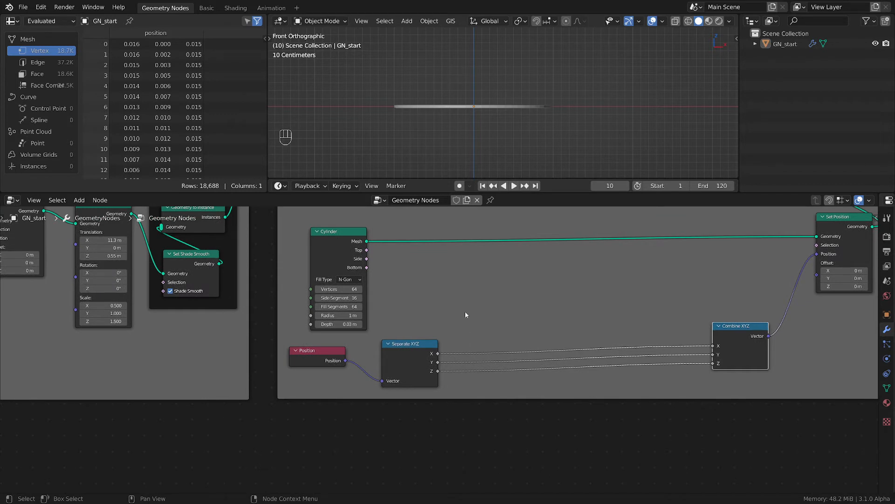
Step: Add a Math node above the links between Separate XYZ and Combine XYZ, and switch the viewport to the top view of the disc
key(shift+a)
mouse_move(423, 415)
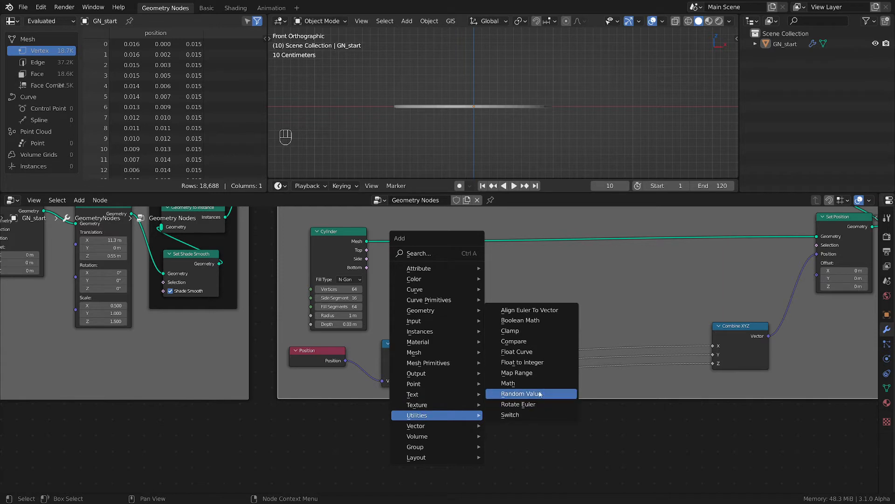
click(508, 383)
click(489, 299)
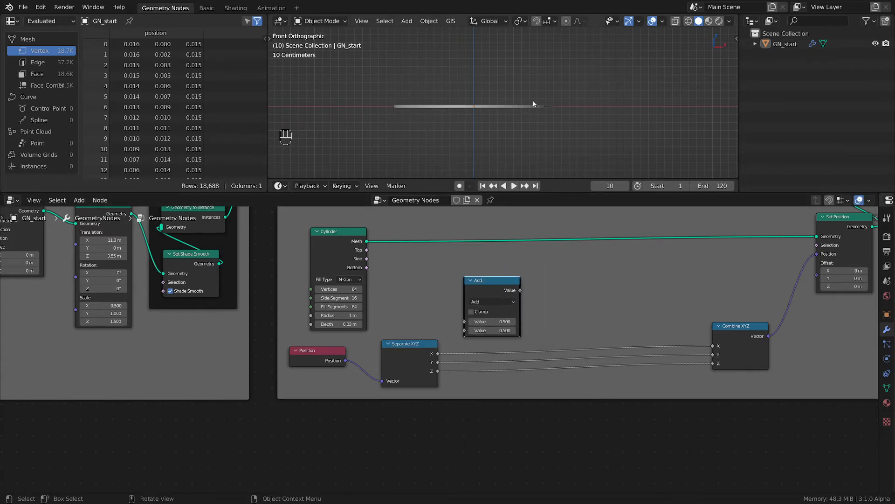
middle_drag(483, 92, 495, 106)
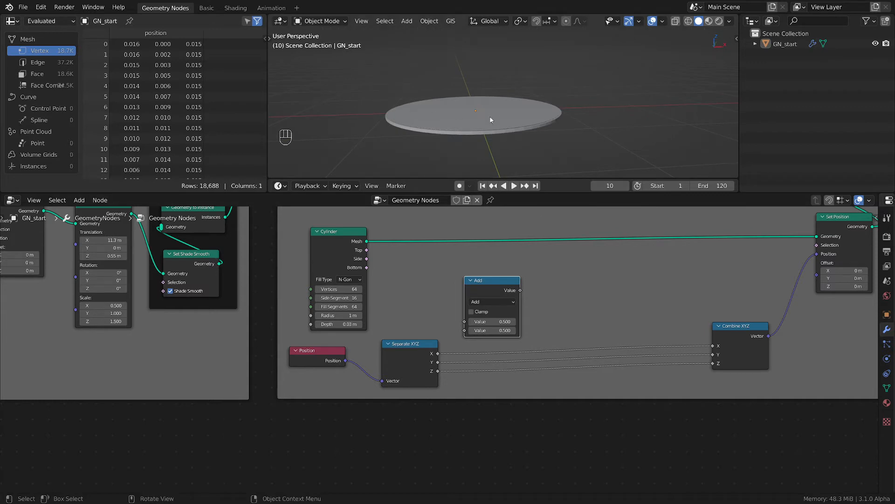
key(grave)
click(495, 55)
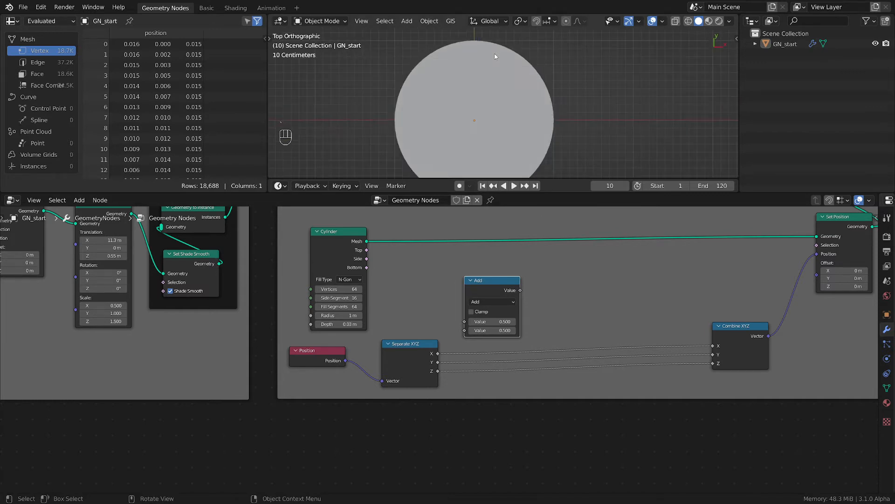
scroll(510, 87, down, 2)
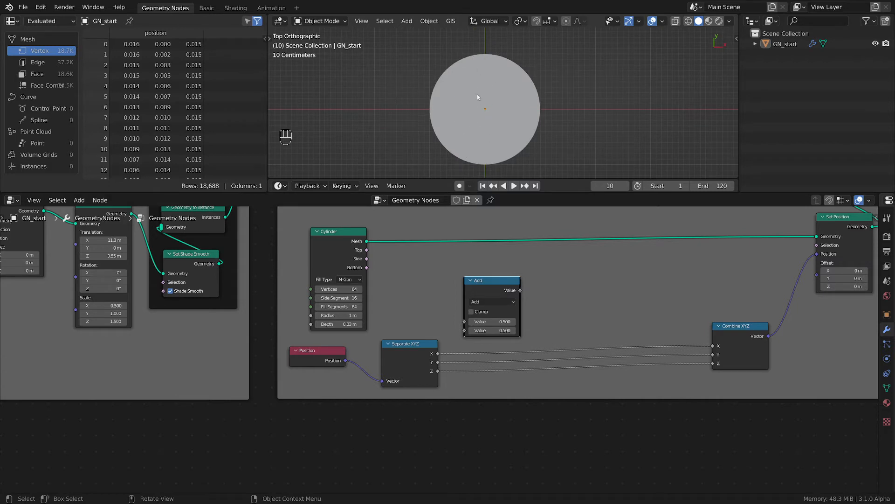
scroll(511, 360, up, 1)
Step: Set the new Math node to Absolute and feed it the X output of Separate XYZ
click(490, 289)
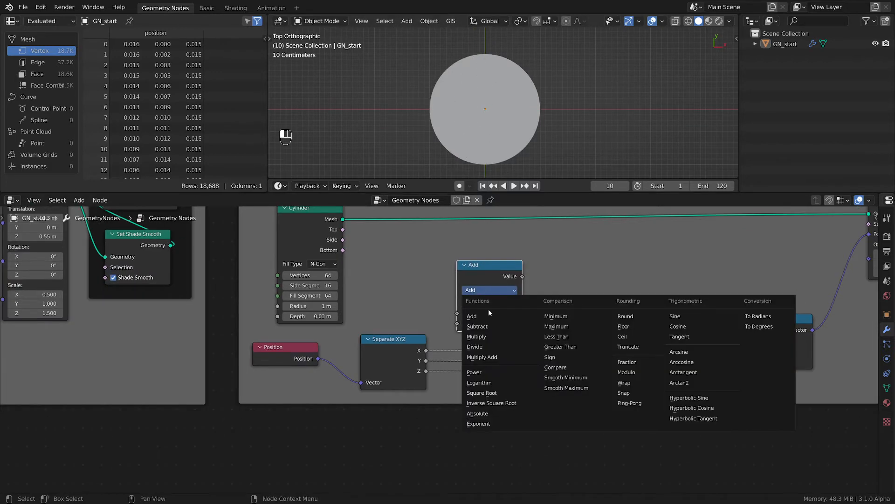
click(487, 416)
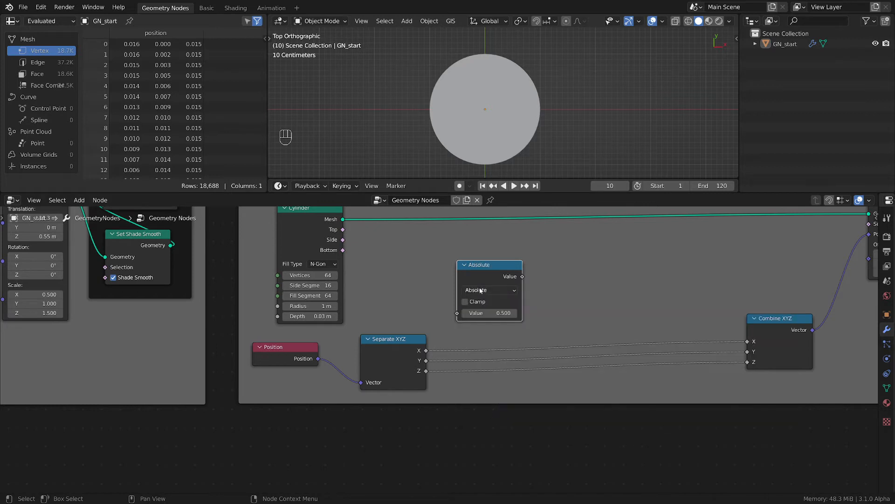
scroll(482, 285, up, 1)
drag(499, 264, 526, 263)
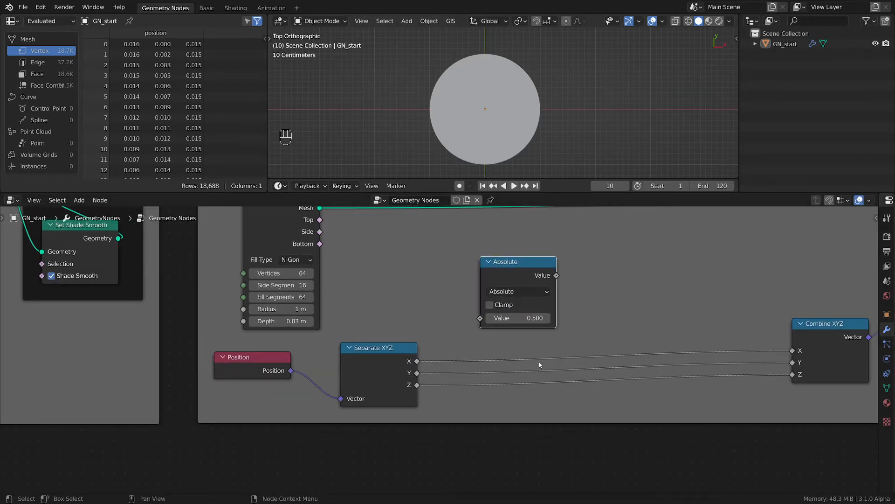
middle_drag(539, 361, 497, 366)
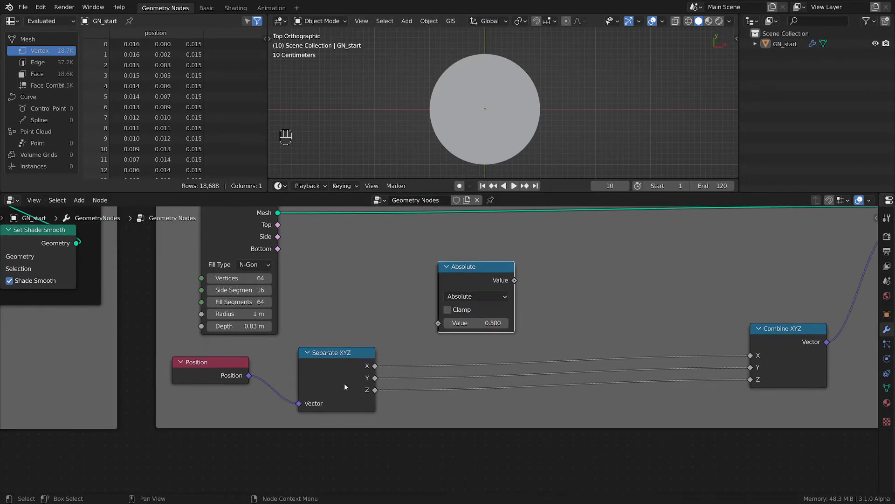
drag(375, 366, 438, 323)
middle_drag(553, 321, 518, 317)
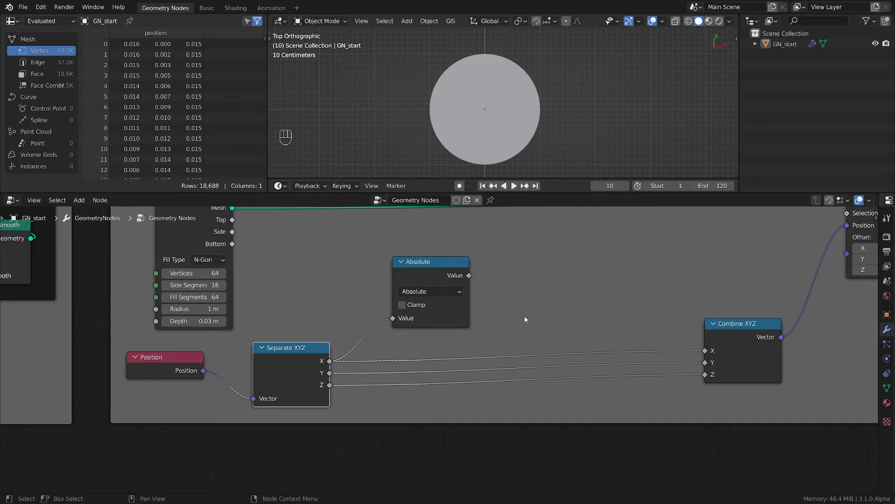
Step: Duplicate the Absolute node to its right and set the copy's operation to Multiply
click(438, 262)
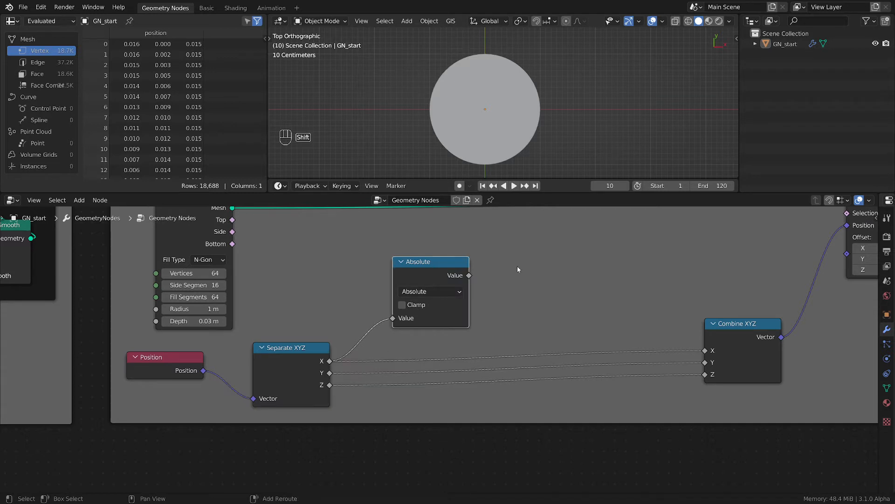
key(shift+d)
click(530, 293)
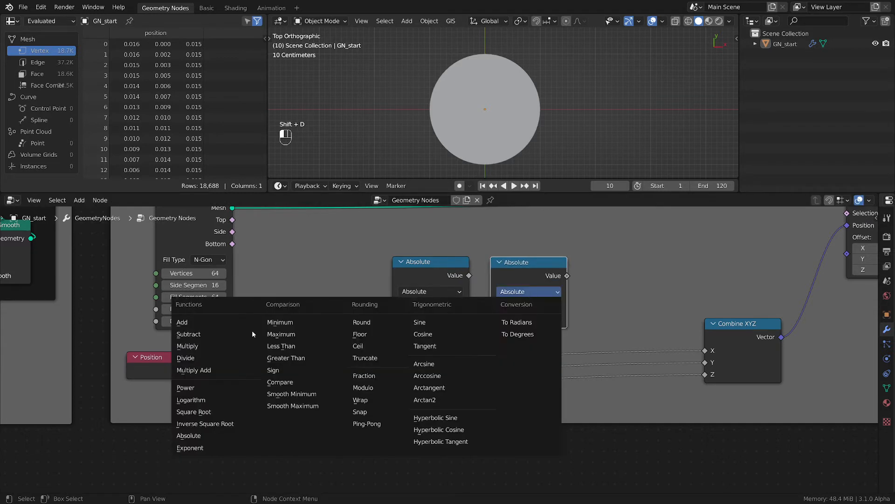
click(199, 348)
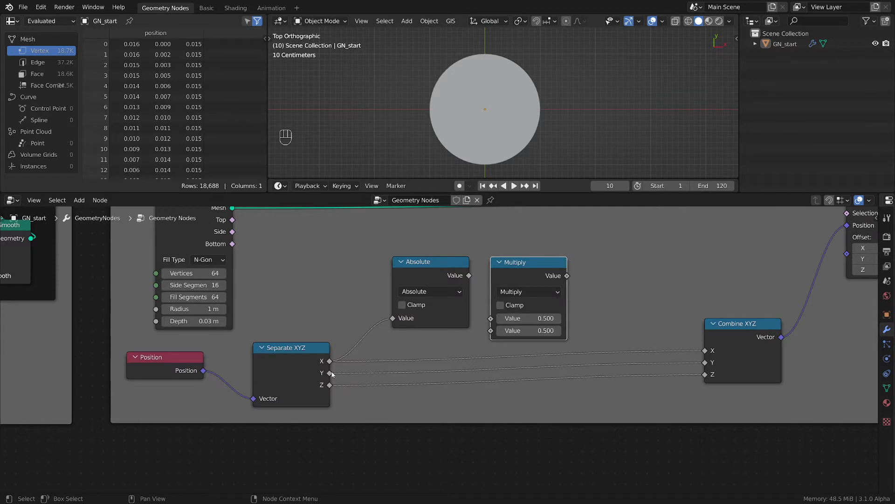
Step: Multiply the Absolute result by the Separate XYZ Y output and link the product to the Y input of Combine XYZ
drag(330, 373, 488, 322)
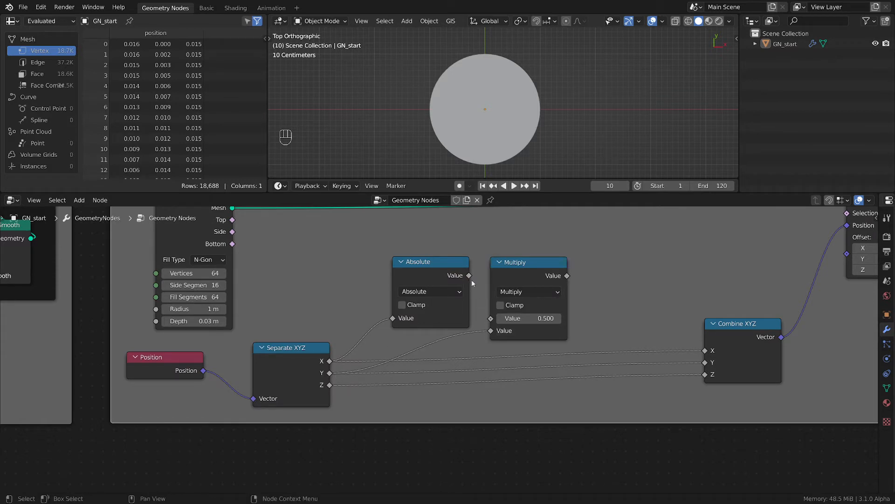
drag(469, 275, 490, 318)
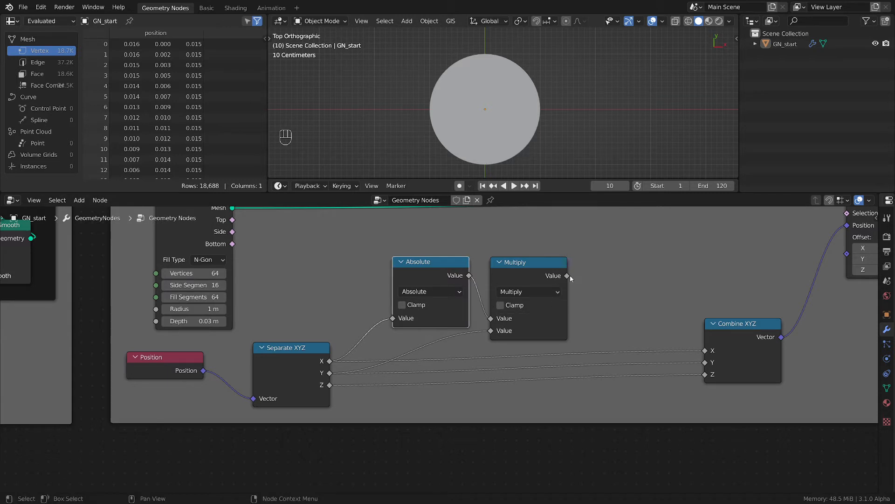
drag(570, 276, 705, 364)
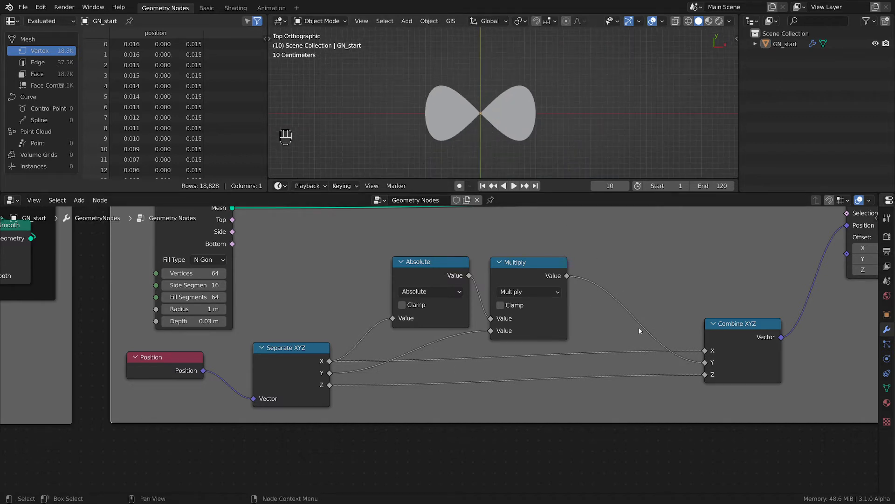
drag(416, 265, 400, 262)
drag(515, 262, 506, 257)
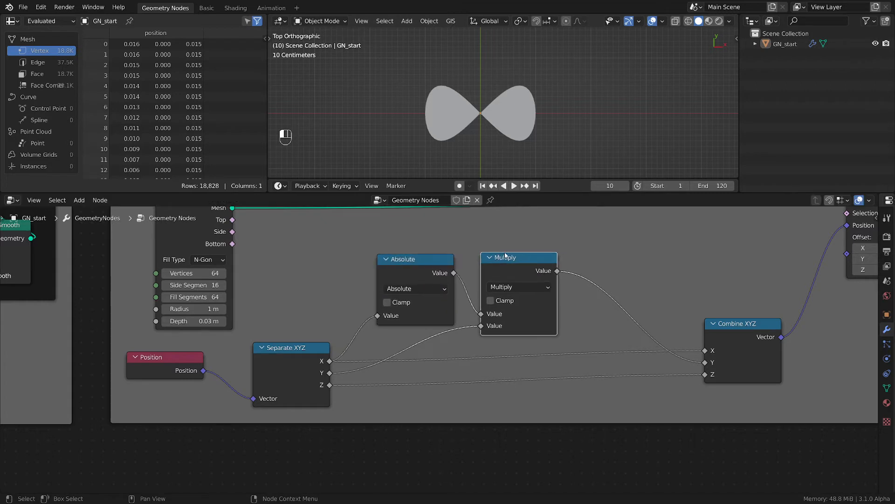
Step: Move the Multiply node right and the Absolute node slightly left to free space between them
middle_drag(504, 122, 509, 43)
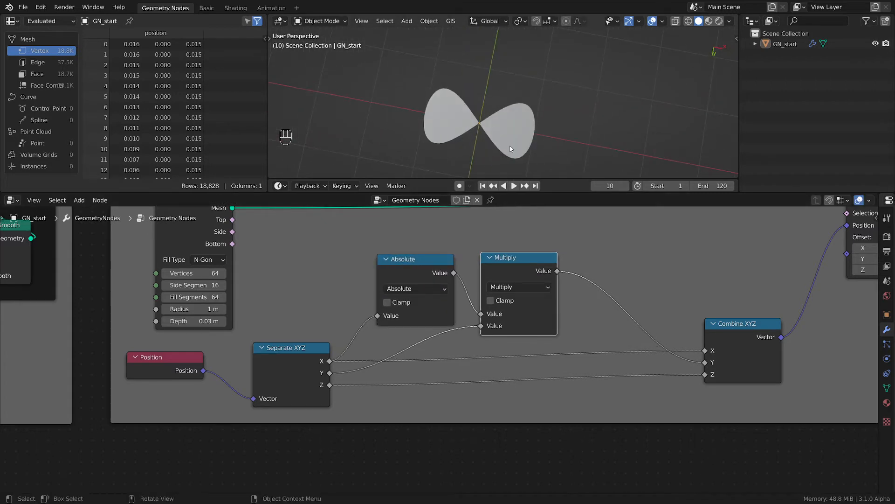
key(grave)
click(511, 38)
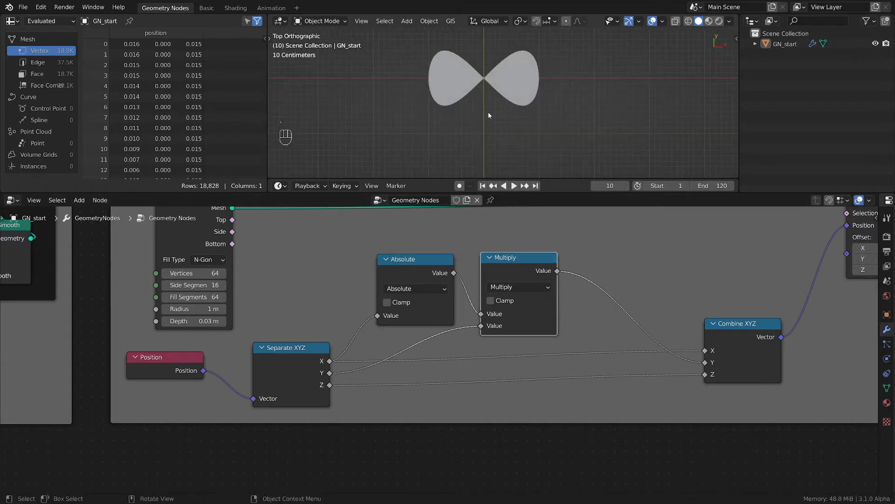
scroll(555, 371, down, 1)
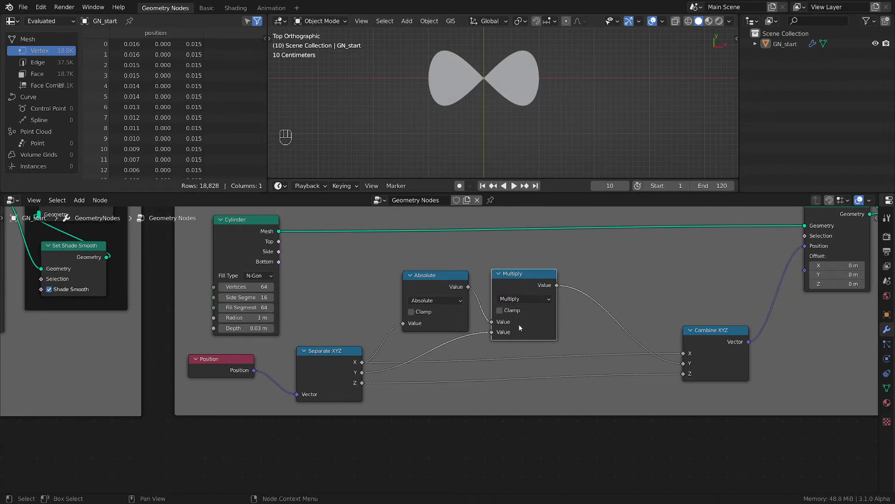
drag(520, 328, 605, 334)
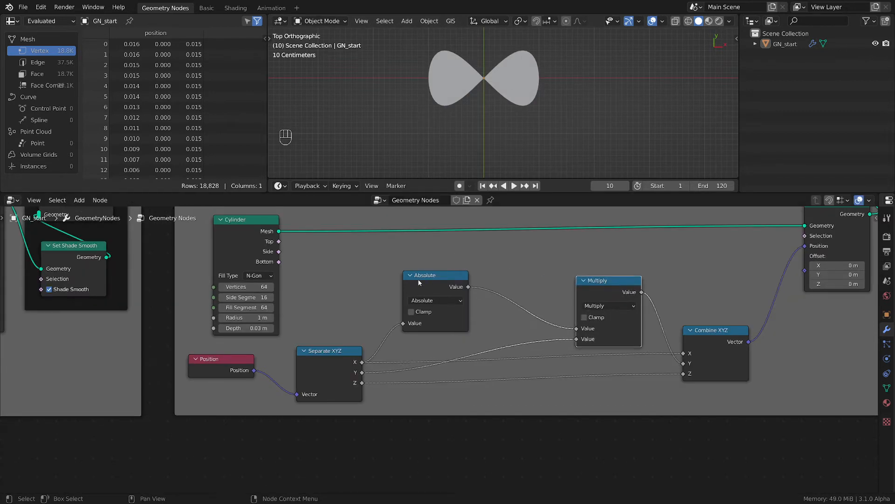
drag(418, 282, 402, 281)
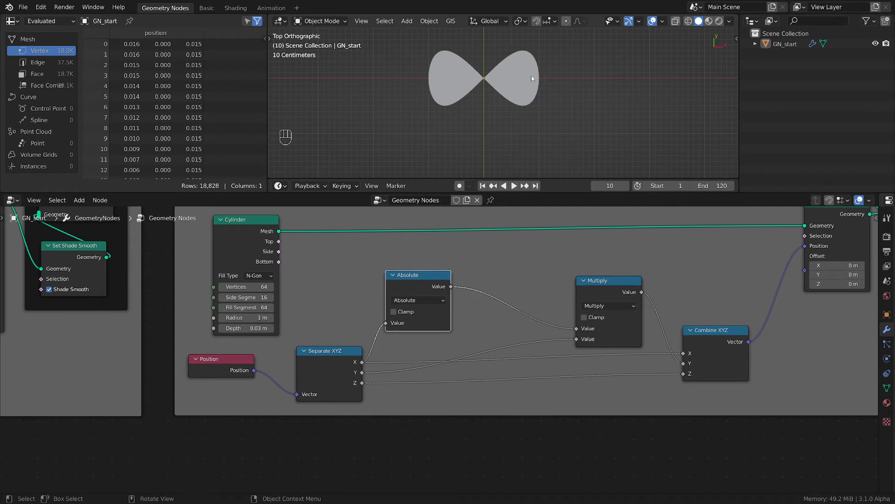
Step: Sketch annotation strokes over the pinched disc in the top view to illustrate its outline, and erase them
key(d)
drag(454, 83, 454, 96)
drag(481, 74, 484, 92)
drag(511, 79, 515, 106)
mouse_move(446, 82)
right_down()
mouse_move(439, 72)
mouse_move(495, 95)
mouse_move(476, 84)
right_up()
mouse_move(436, 55)
mouse_down()
mouse_move(510, 62)
mouse_move(538, 55)
mouse_move(538, 62)
mouse_up()
drag(437, 50, 430, 66)
mouse_move(430, 67)
right_down()
mouse_move(504, 60)
mouse_move(380, 60)
right_up()
Step: Insert a Map Range node on the link between Absolute and Multiply and set its interpolation to Smoother Step
key(shift+a)
mouse_move(497, 309)
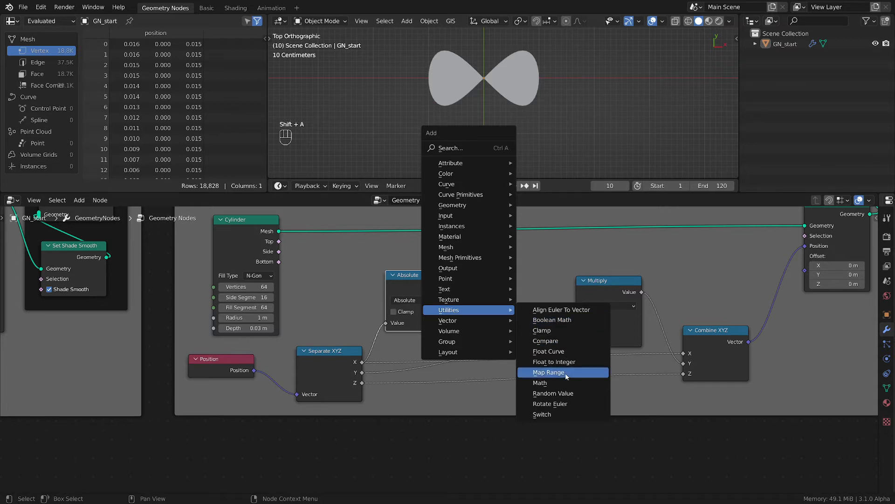
click(548, 372)
click(476, 279)
scroll(530, 402, up, 2)
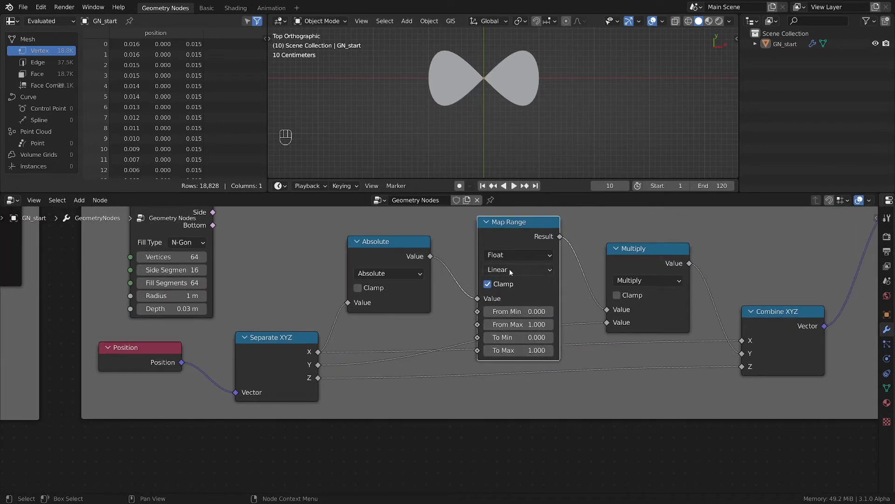
click(518, 269)
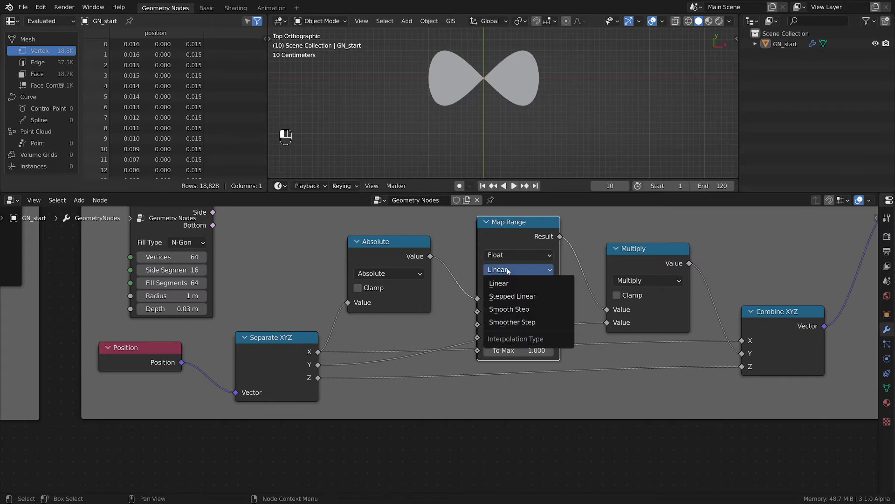
click(522, 322)
scroll(548, 349, up, 1)
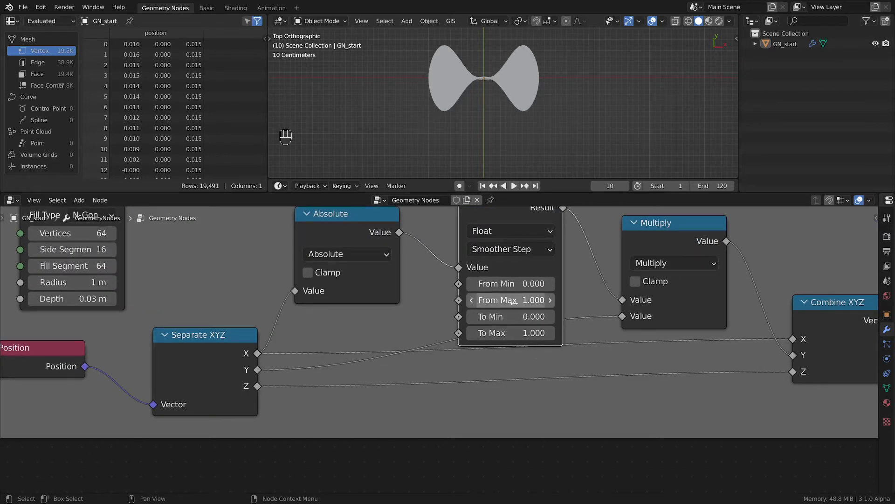
Step: Set the Map Range node's To Min to 0.3 to widen the plate's waist
key(shift)
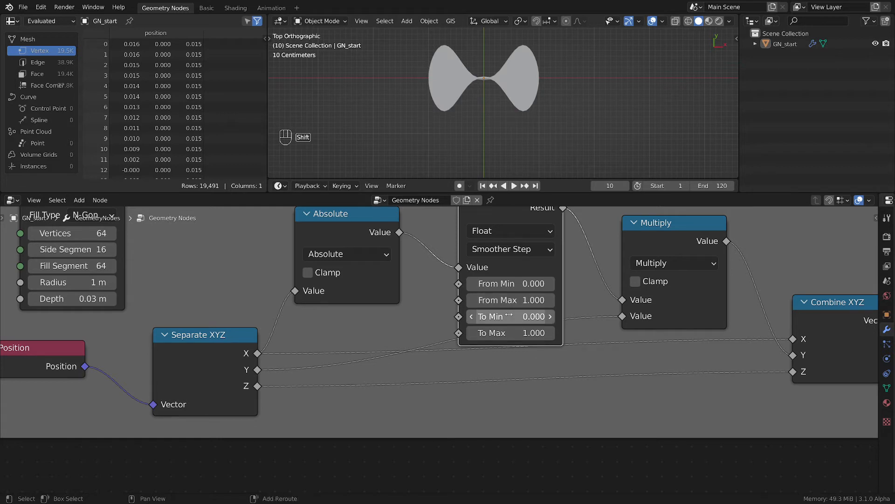
shift+drag(510, 316, 576, 315)
click(510, 315)
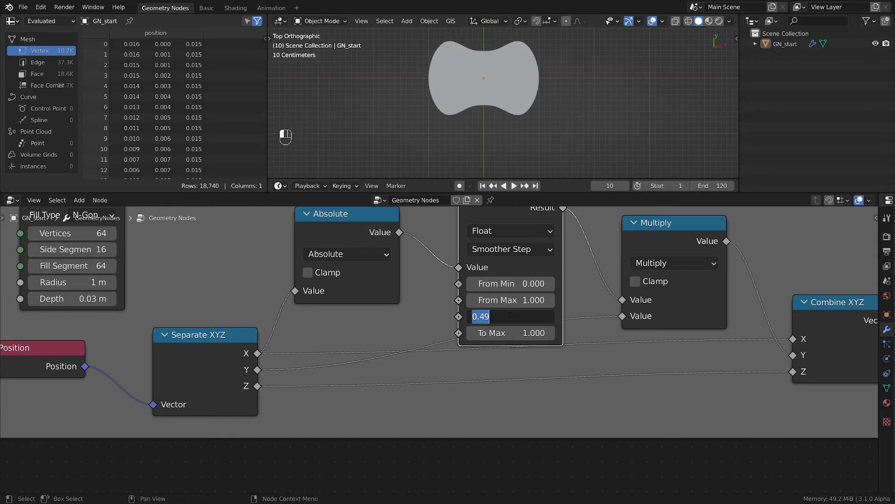
text(0.3)
key(Return)
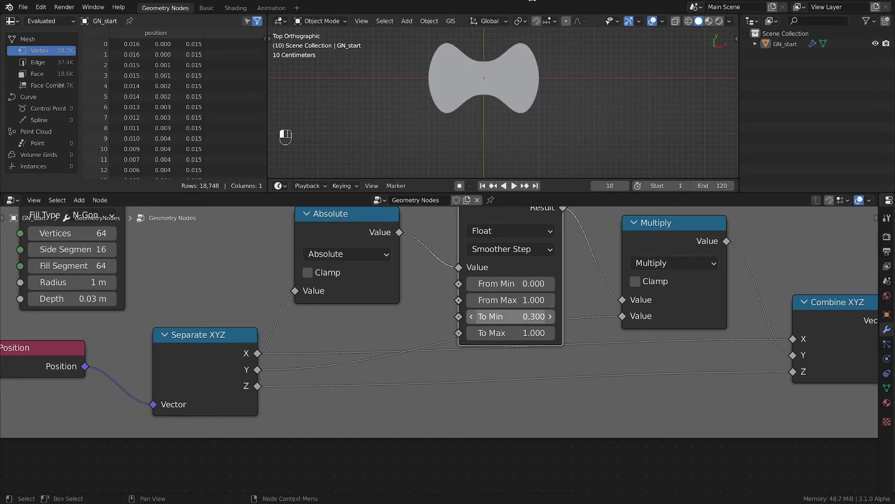
Step: Set the Map Range node's To Max to 0.6 to narrow the plate's rounded ends
scroll(490, 51, up, 3)
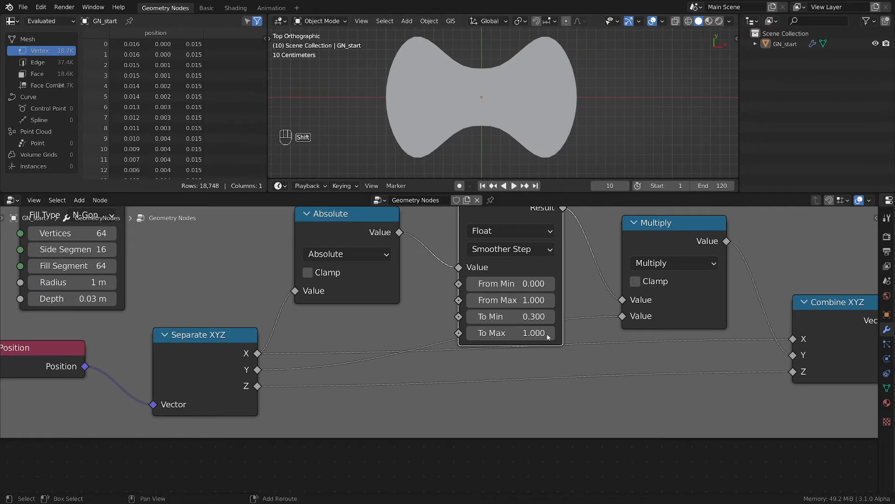
shift+drag(548, 335, 504, 335)
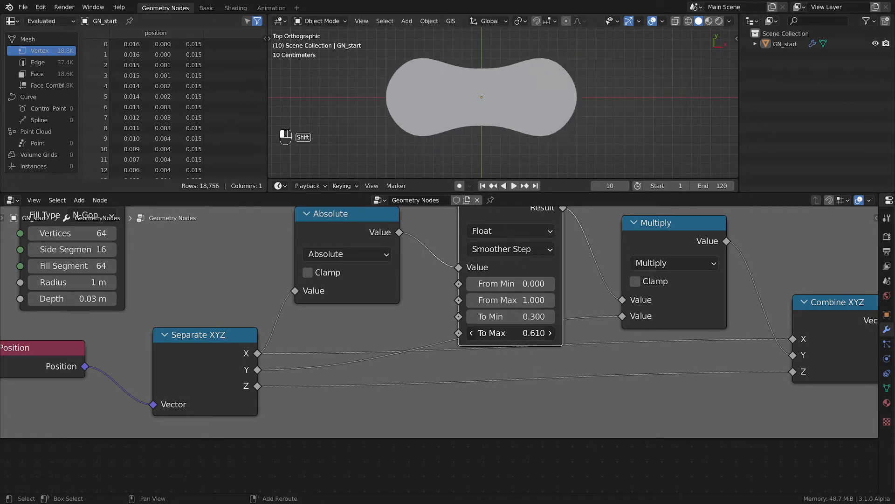
click(539, 332)
text(.6)
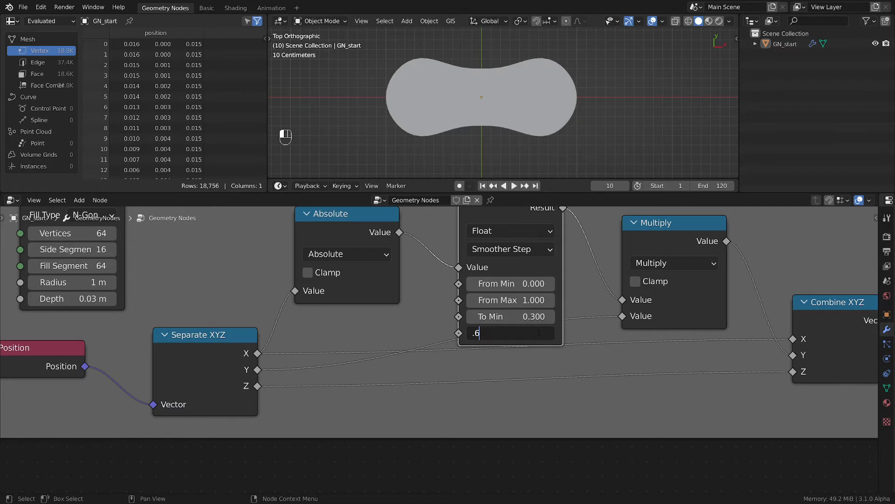
key(Return)
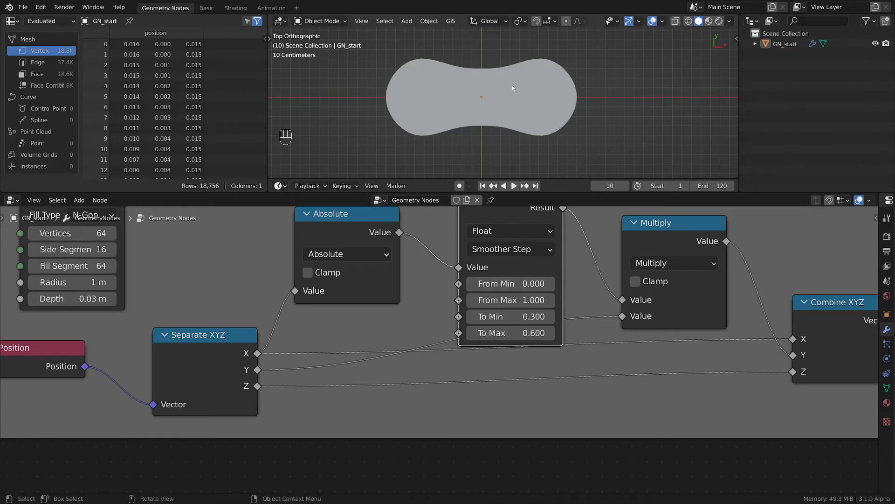
Step: Sketch an annotation stroke along the plate's upper edge in the top view and erase it
key(d)
drag(430, 52, 517, 69)
right_drag(420, 55, 519, 65)
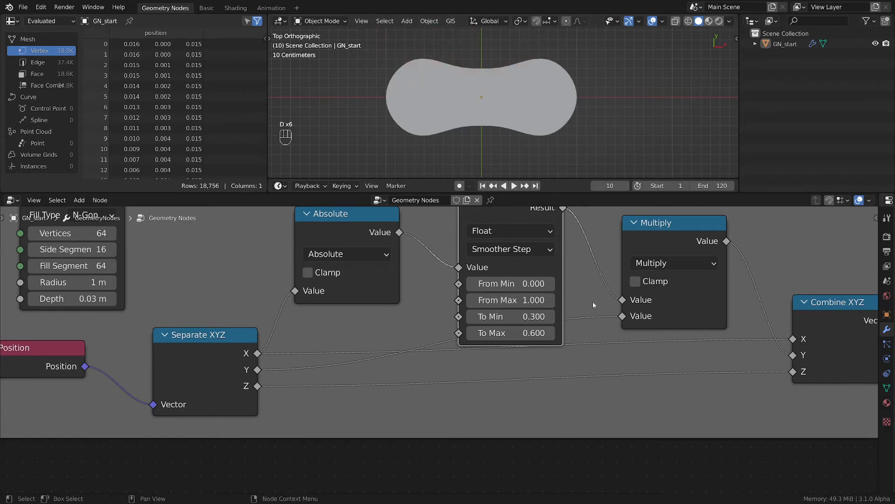
Step: Set the Map Range node's From Max to 1.5 to flatten the plate's side curves
shift+drag(531, 301, 709, 301)
click(512, 295)
text(1.5)
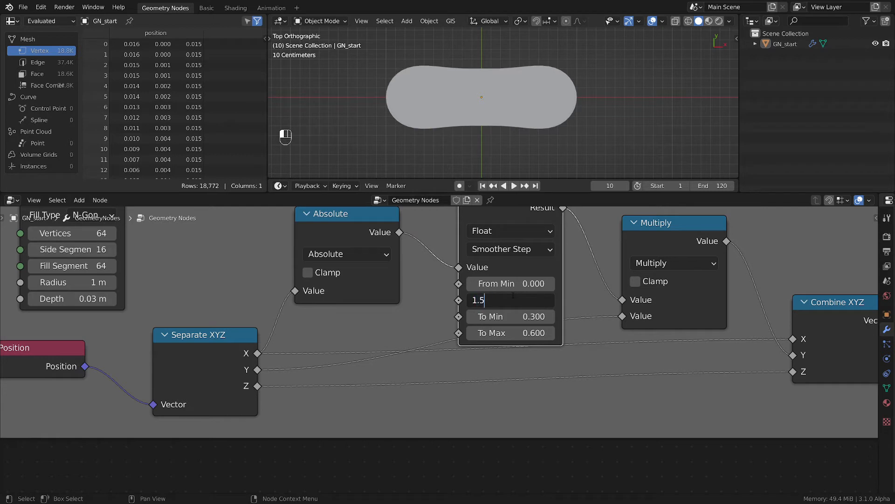
key(Return)
Step: In the front view, duplicate the Multiply node, switch the copy to Add, and insert it on the Z link into Combine XYZ
middle_drag(505, 109, 570, 108)
key(grave)
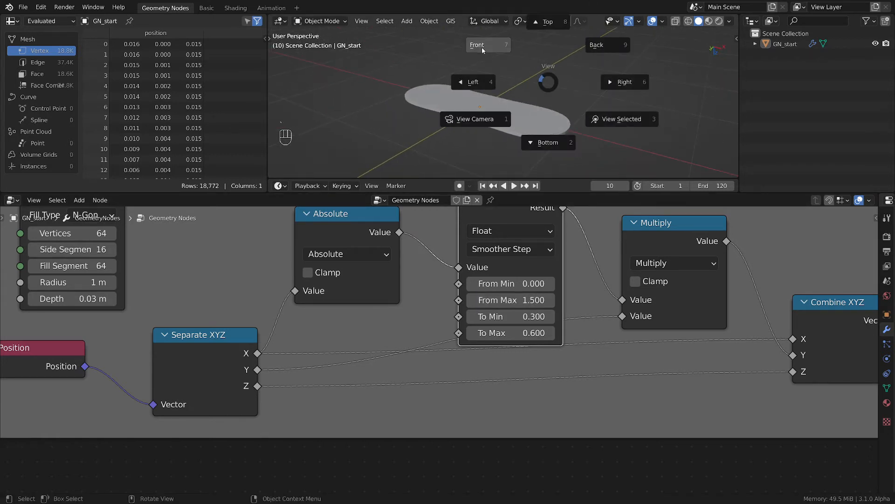
click(482, 47)
scroll(483, 383, down, 3)
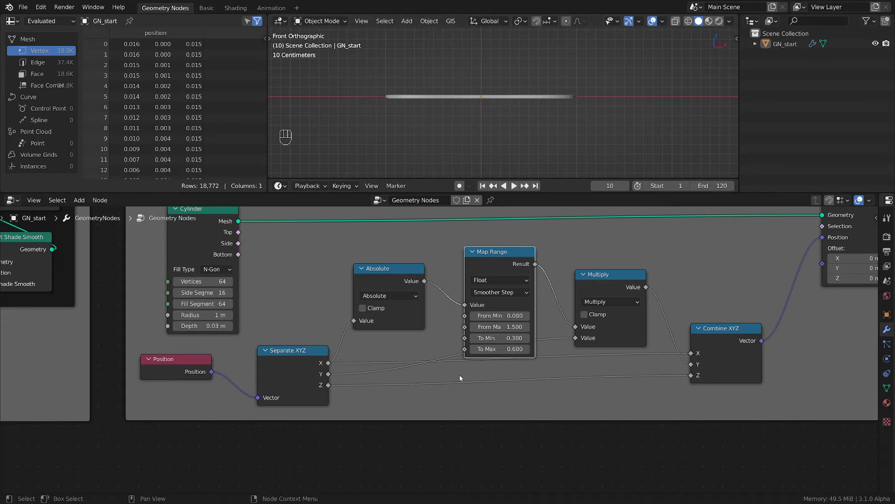
scroll(460, 374, down, 2)
middle_drag(535, 381, 504, 360)
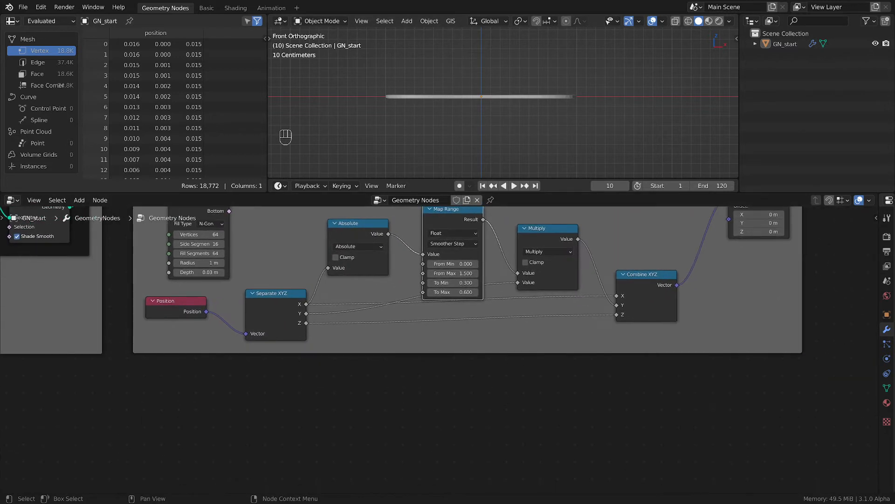
click(543, 236)
key(shift+d)
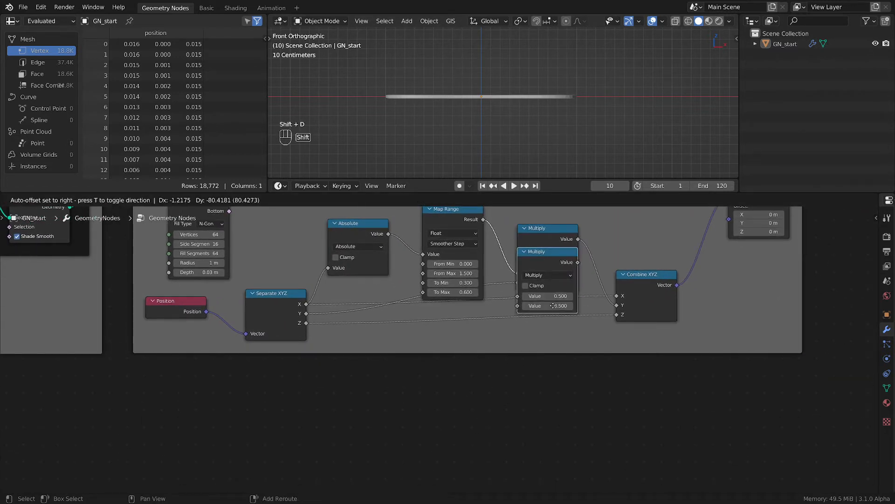
click(539, 342)
click(540, 358)
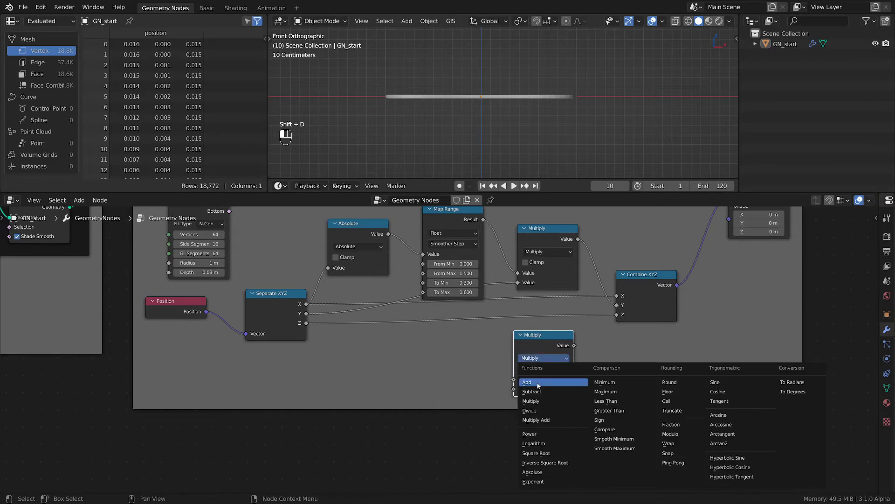
click(541, 382)
drag(549, 332, 545, 325)
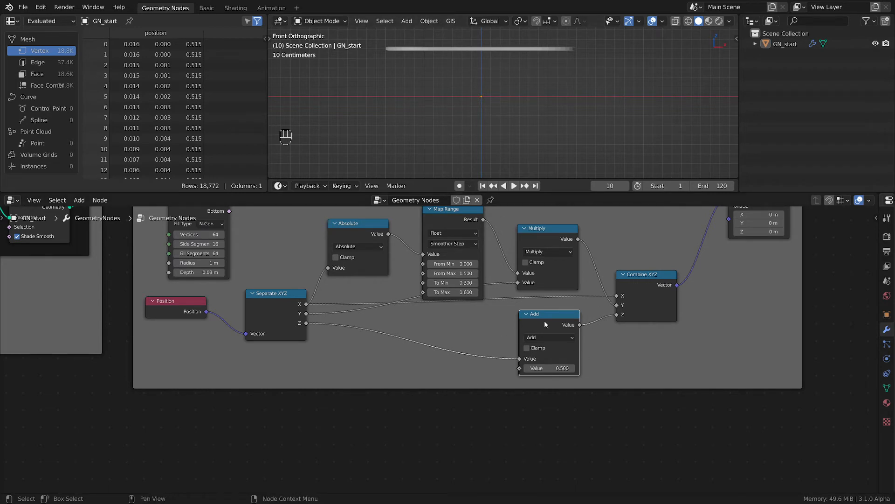
Step: Duplicate the Absolute node and insert the copy on the Z link between Separate XYZ and Add
click(359, 233)
key(shift+d)
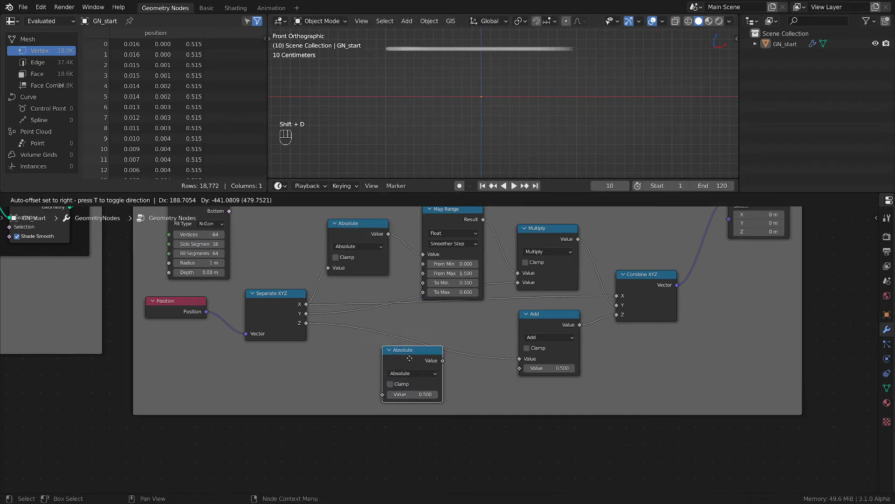
click(389, 339)
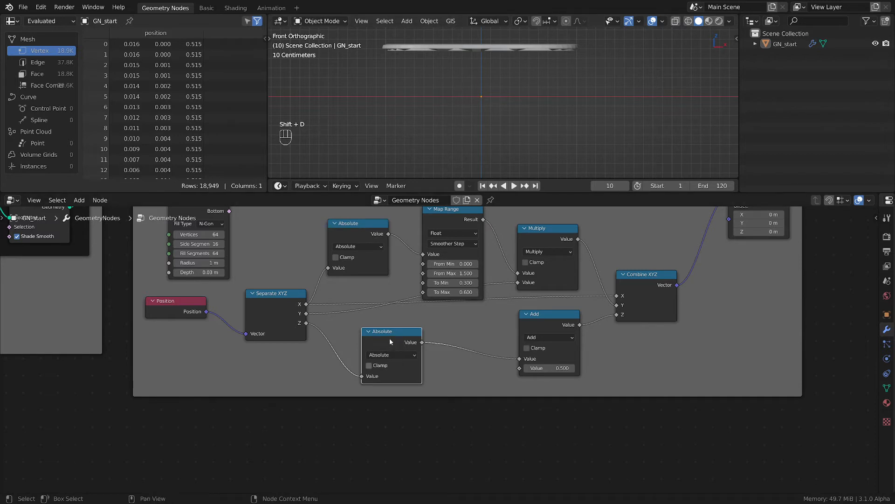
drag(389, 338, 373, 339)
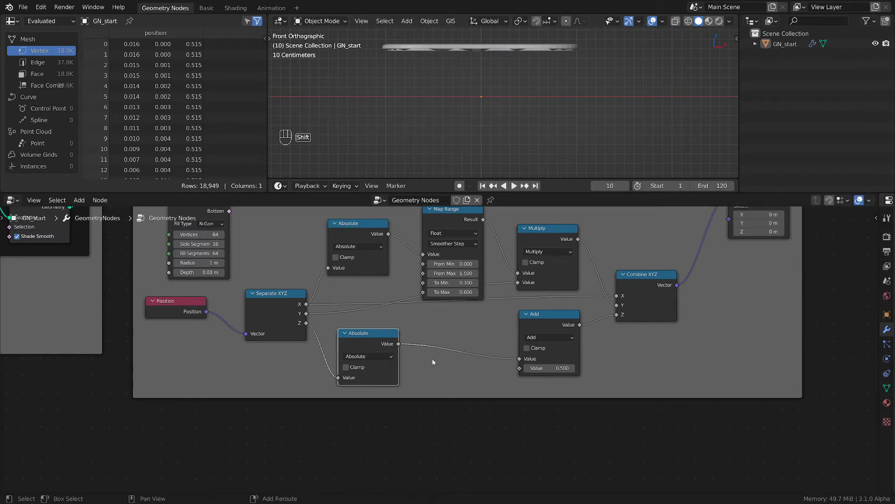
Step: Insert a ColorRamp node on the link between the lower Absolute node and Add
key(shift+a)
mouse_move(439, 350)
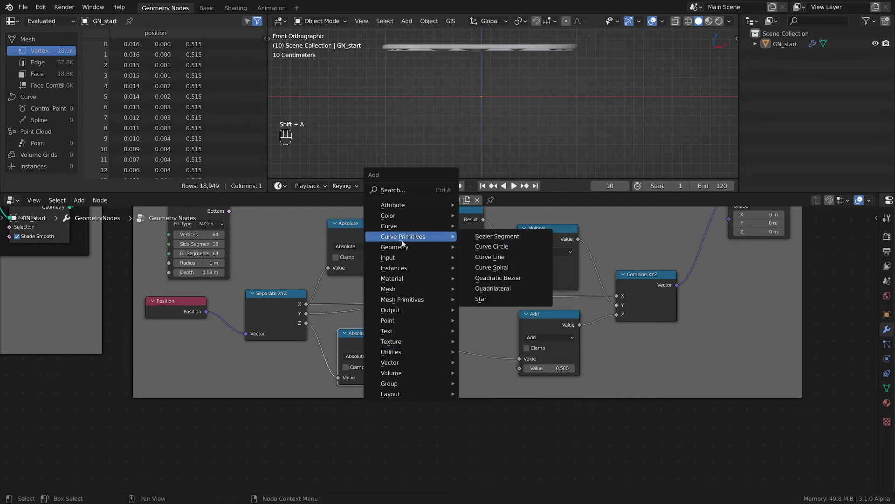
mouse_move(388, 215)
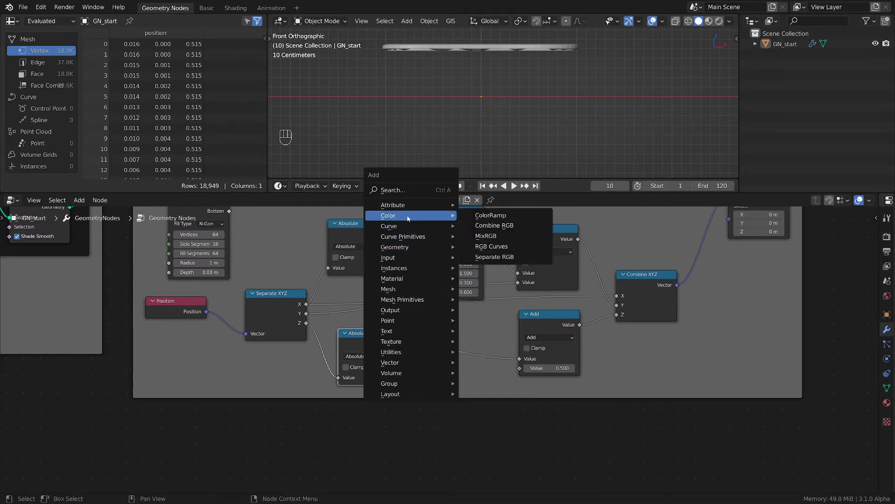
click(487, 213)
click(410, 323)
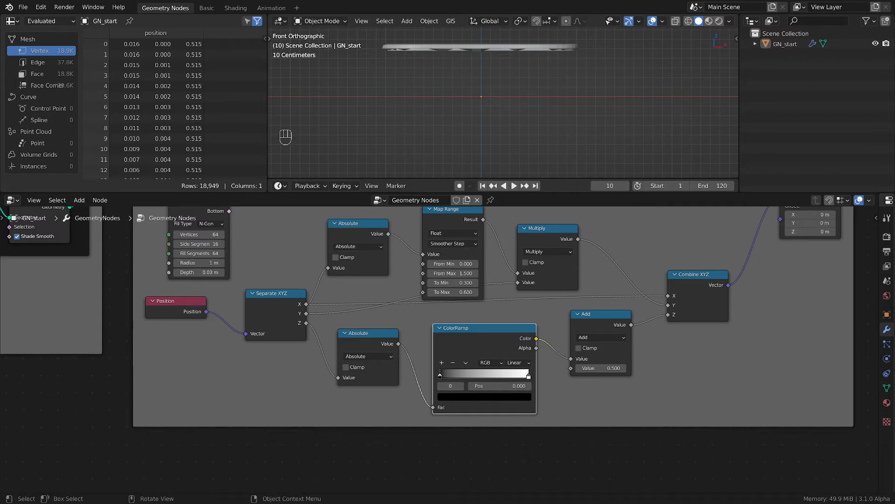
Step: Set the color value (V) of the ColorRamp's white end stop to 0.1
scroll(430, 414, up, 2)
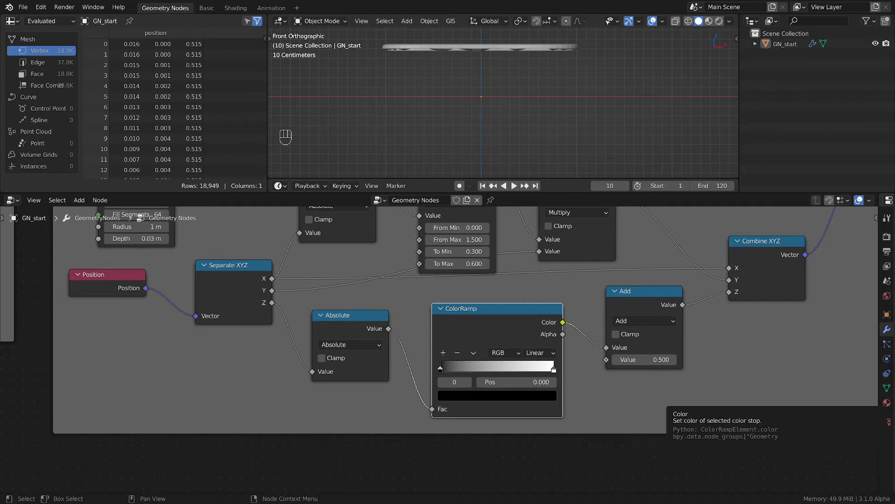
click(554, 370)
click(539, 399)
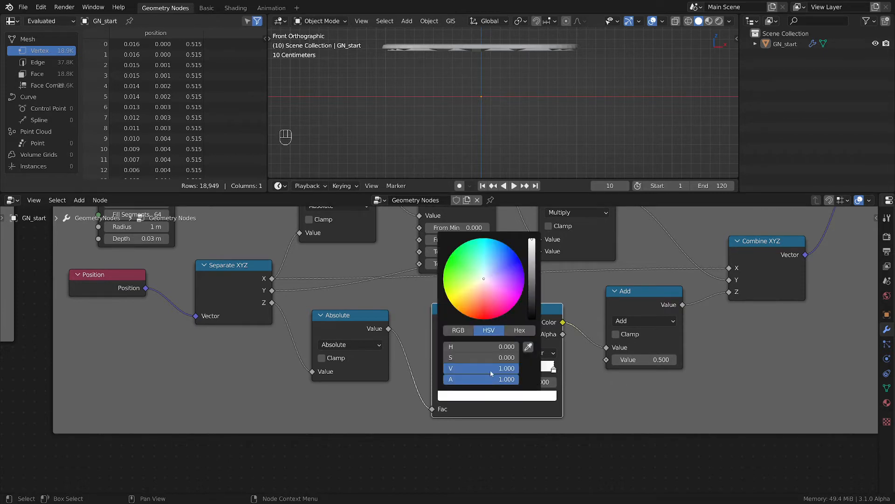
click(491, 370)
key(BackSpace)
text(0.1)
key(Return)
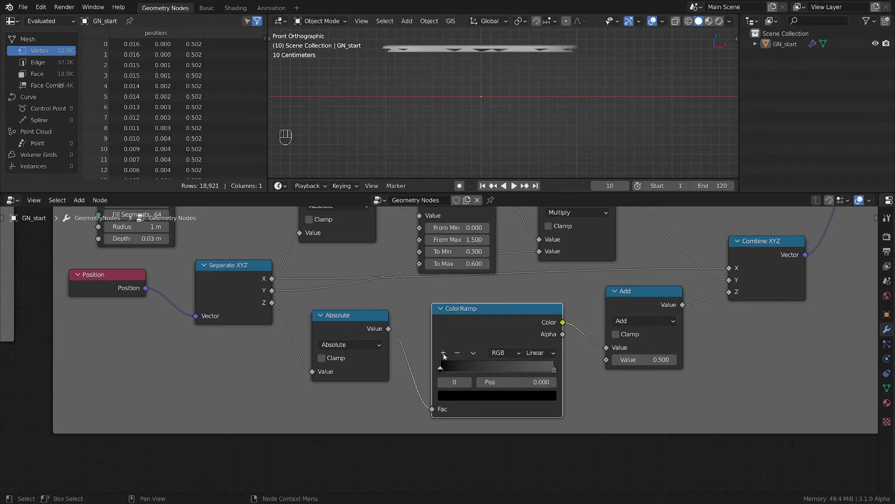
Step: Add a middle stop to the ColorRamp and make its color black
click(443, 353)
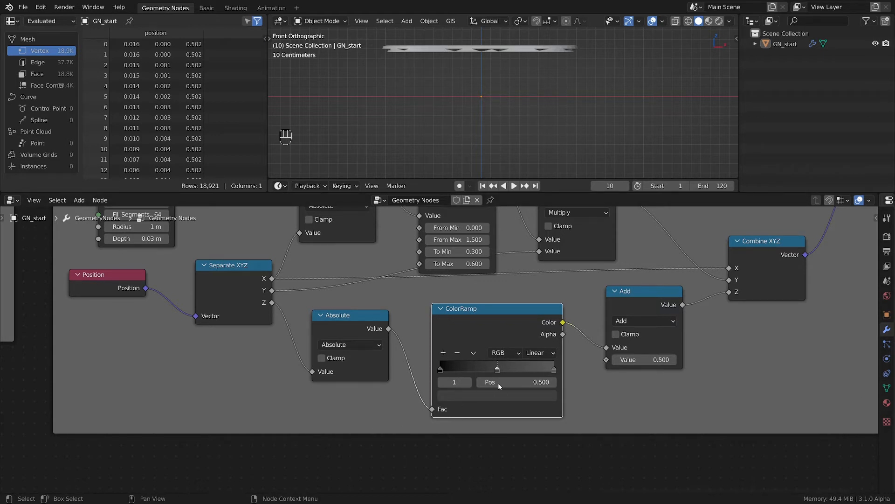
click(506, 393)
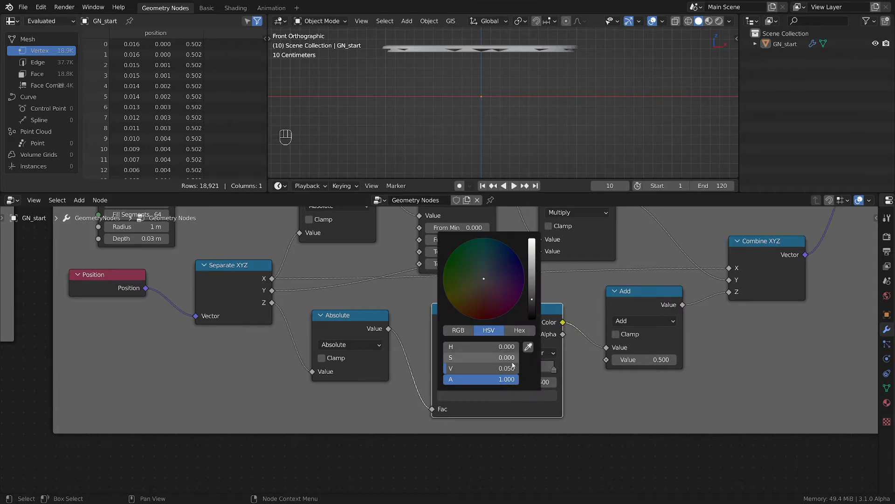
drag(486, 370, 443, 369)
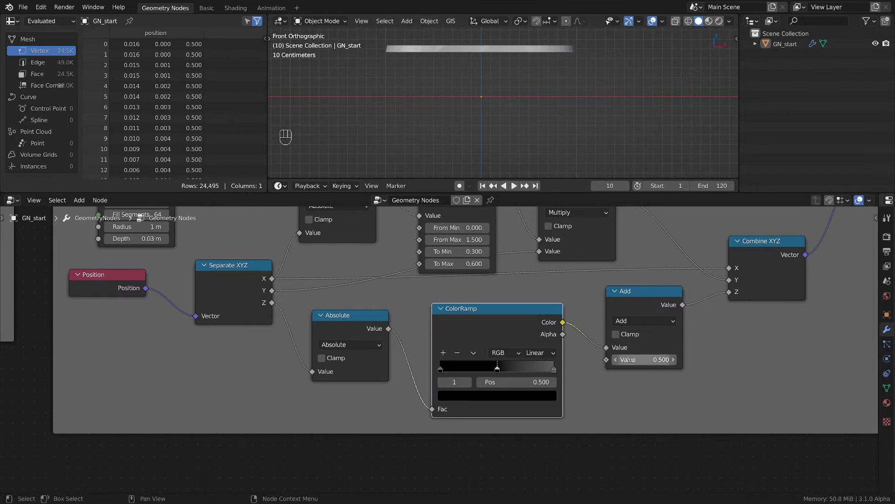
Step: Set the ColorRamp interpolation to B-Spline and shift its middle stop to position 0.776
click(540, 352)
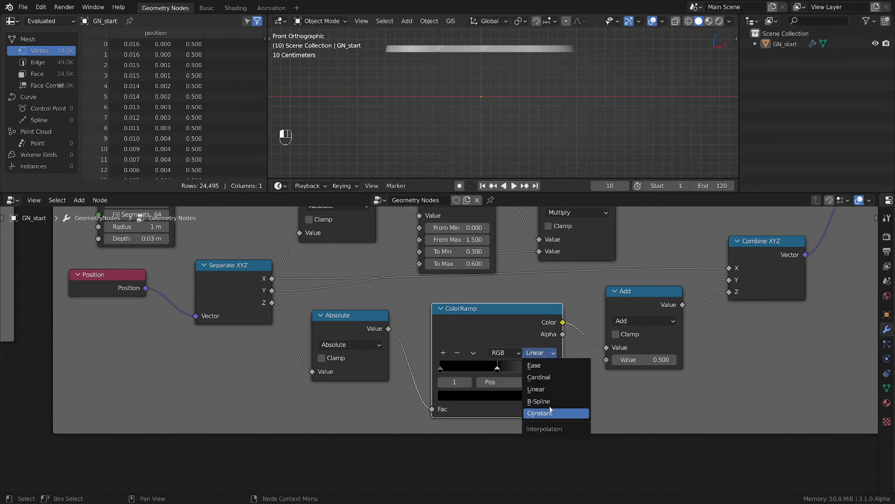
click(538, 401)
shift+middle_drag(485, 67, 477, 96)
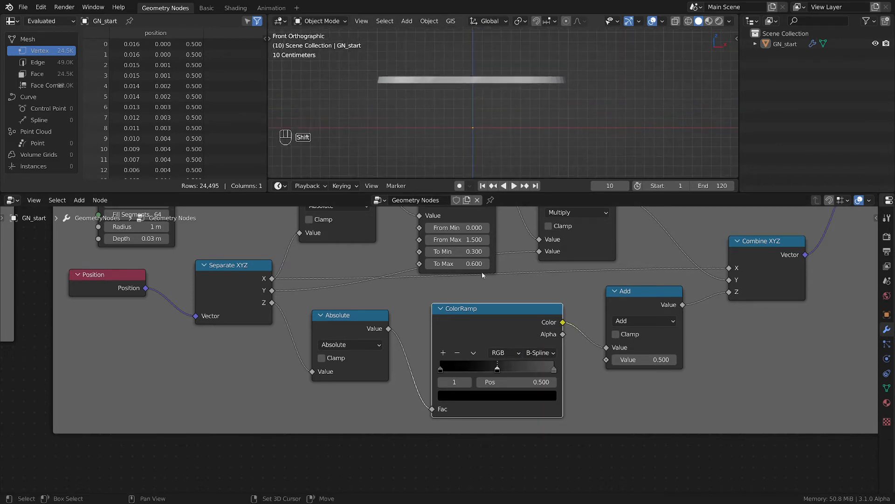
drag(506, 371, 528, 372)
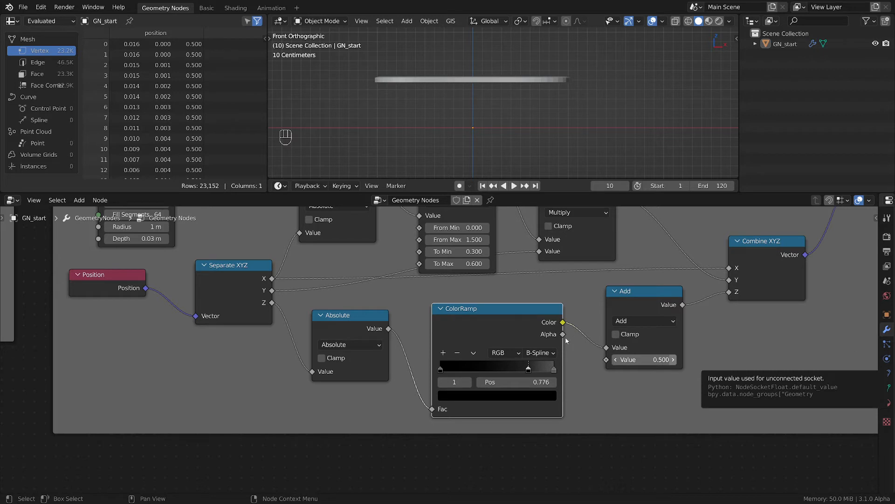
Step: Reroute the ColorRamp color to Add's second value and connect the Separate XYZ Z output to Add's first value
drag(606, 347, 607, 360)
middle_drag(609, 373, 593, 423)
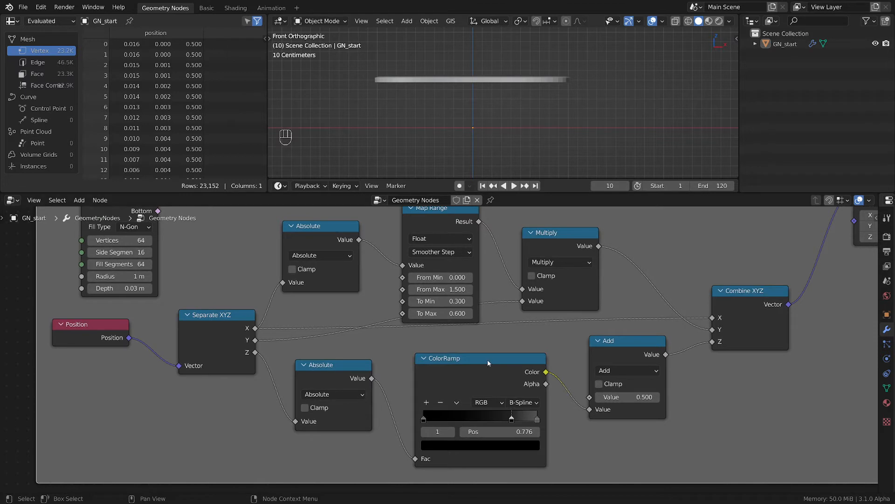
drag(255, 352, 597, 396)
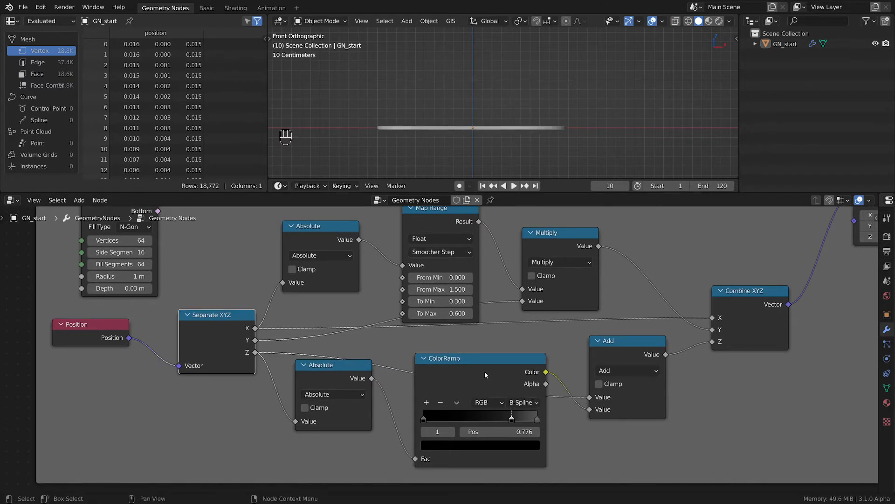
Step: Rearrange the lower branch by moving the ColorRamp and Absolute nodes down and the Add node up
drag(485, 374, 491, 392)
drag(634, 347, 641, 322)
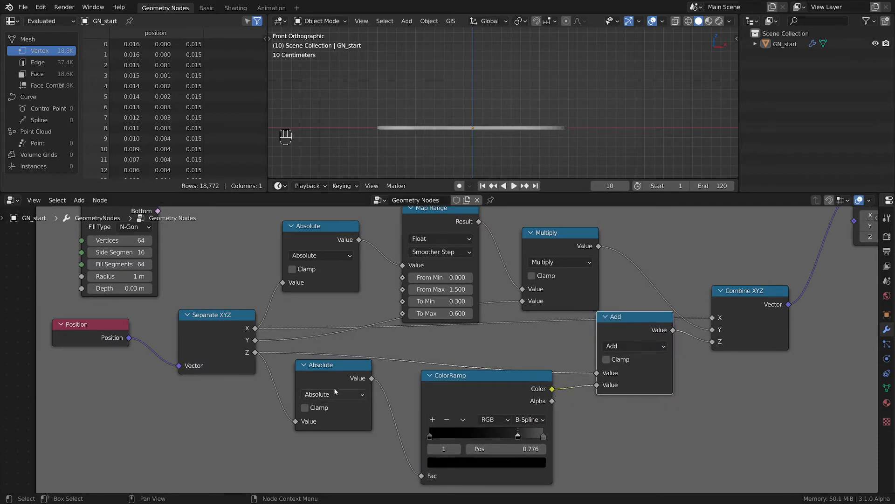
drag(334, 391, 335, 394)
middle_drag(563, 424, 579, 394)
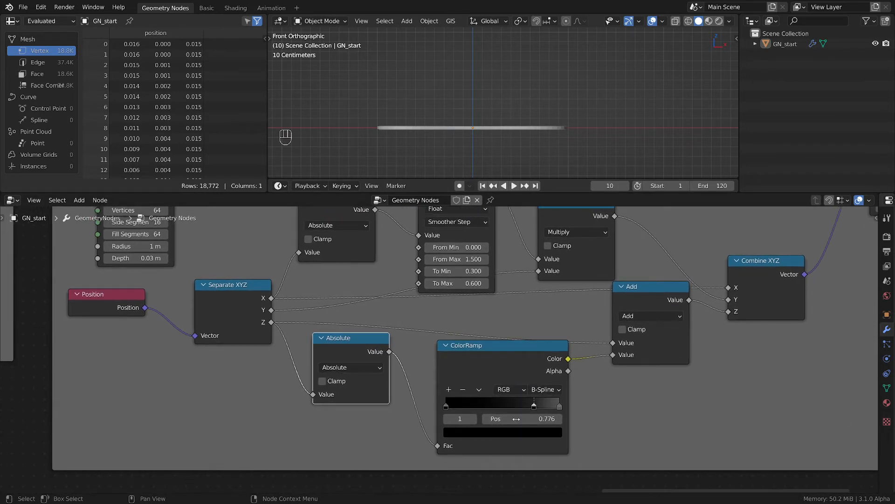
Step: Nudge the ColorRamp's middle stop to position 0.773 and save the file
drag(534, 406, 533, 407)
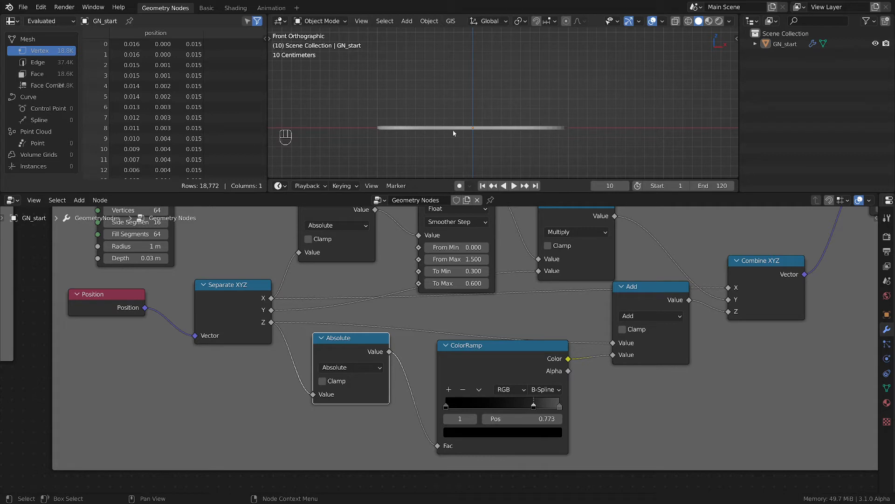
middle_drag(452, 130, 465, 109)
key(grave)
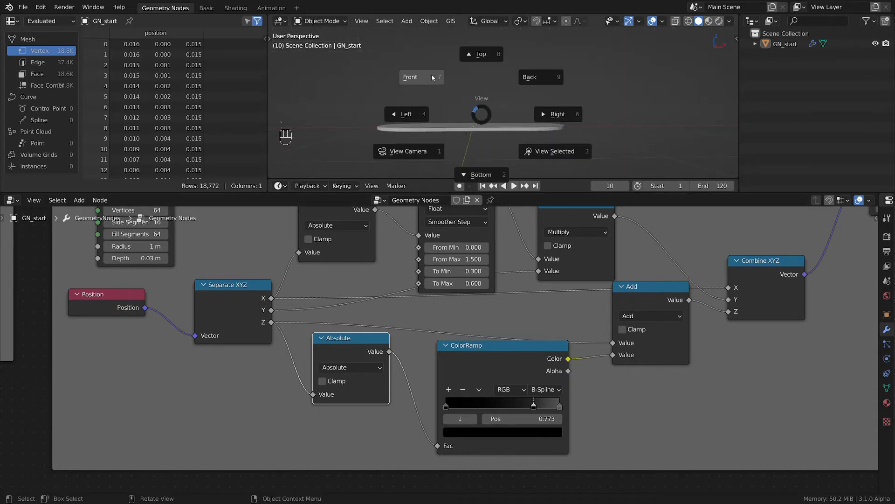
click(431, 77)
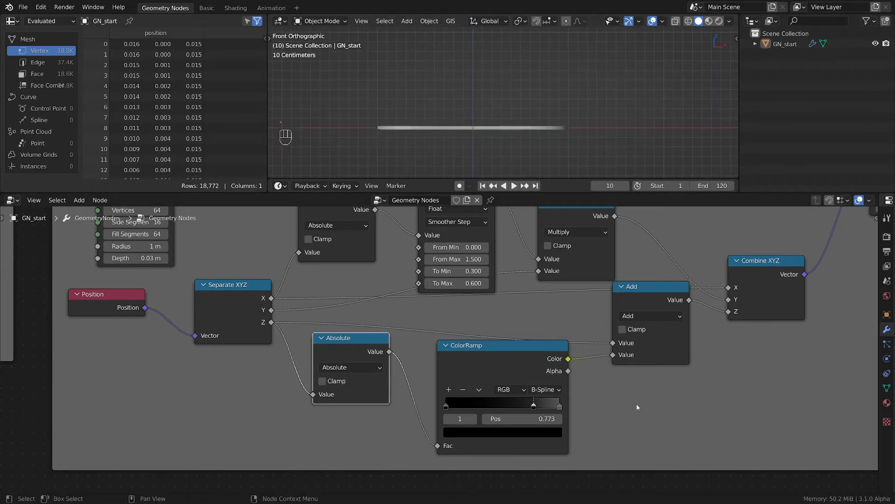
key(ctrl+s)
scroll(230, 361, up, 3)
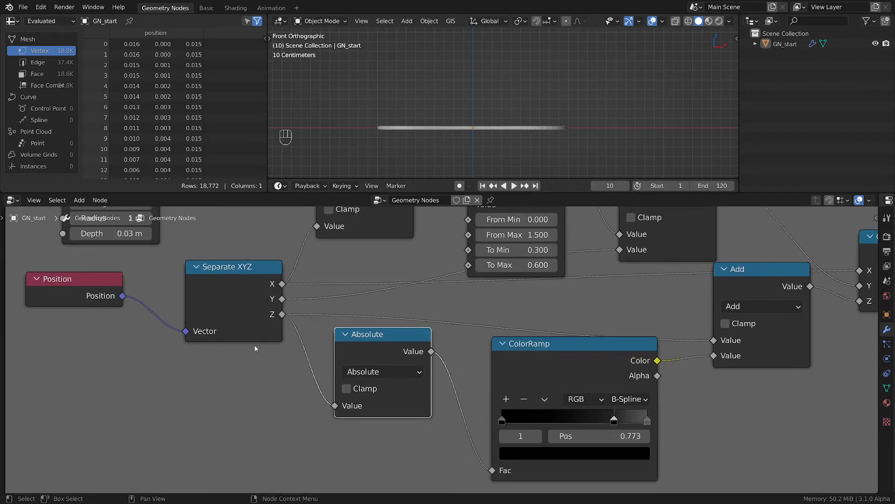
Step: Nudge the Add and Absolute nodes and feed the Absolute node from the Separate XYZ X output instead of Z
middle_drag(256, 348, 227, 355)
drag(706, 303, 725, 302)
drag(351, 342, 360, 344)
scroll(482, 129, up, 3)
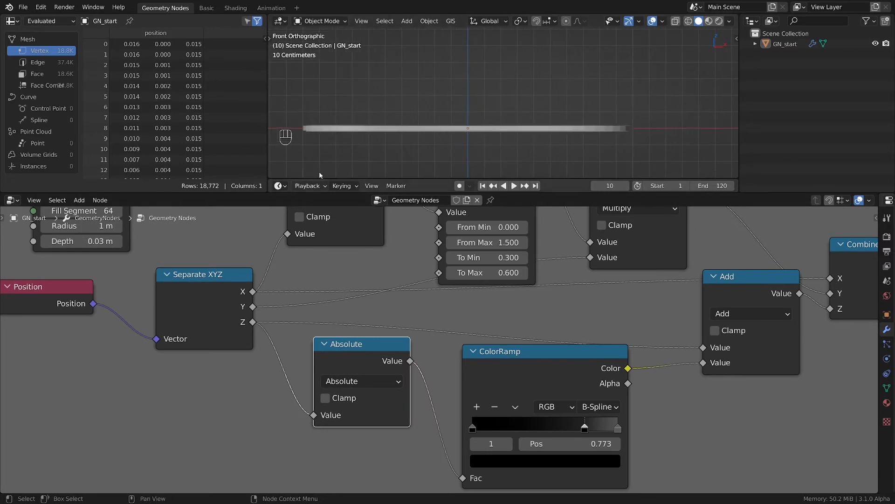
scroll(401, 130, down, 4)
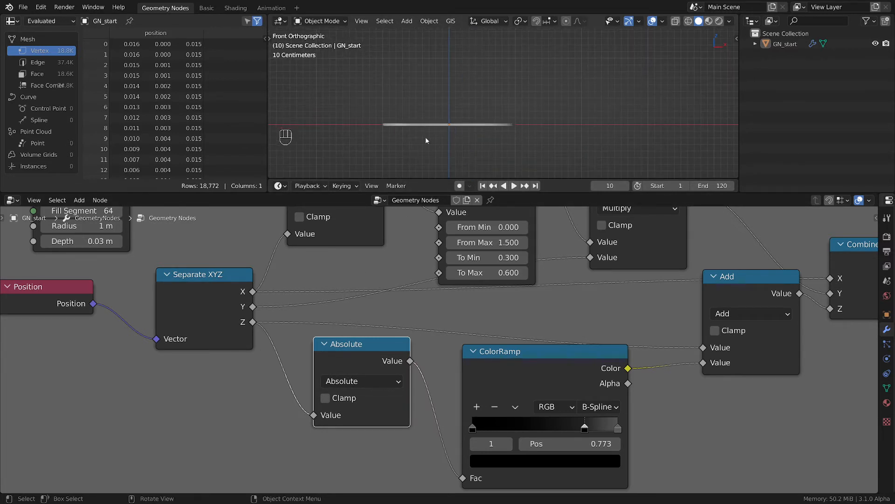
drag(253, 291, 321, 416)
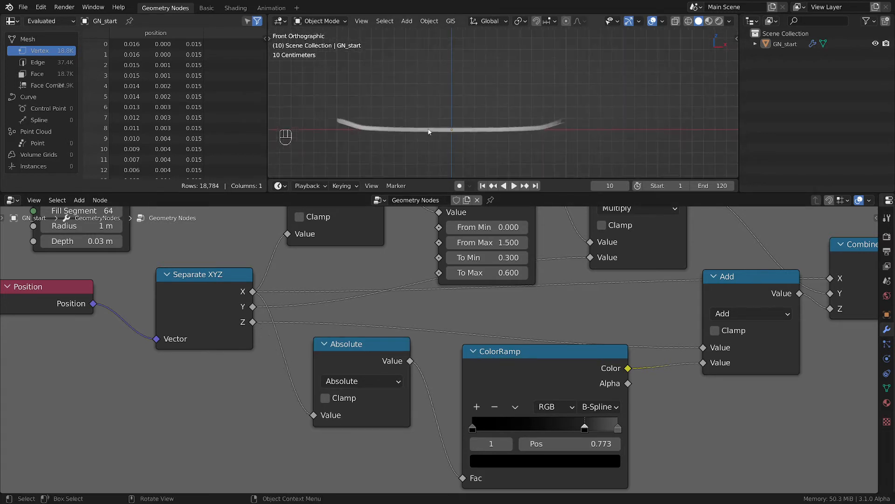
Step: Mute and re-enable the Absolute node to compare its effect on the plate's ends
click(354, 354)
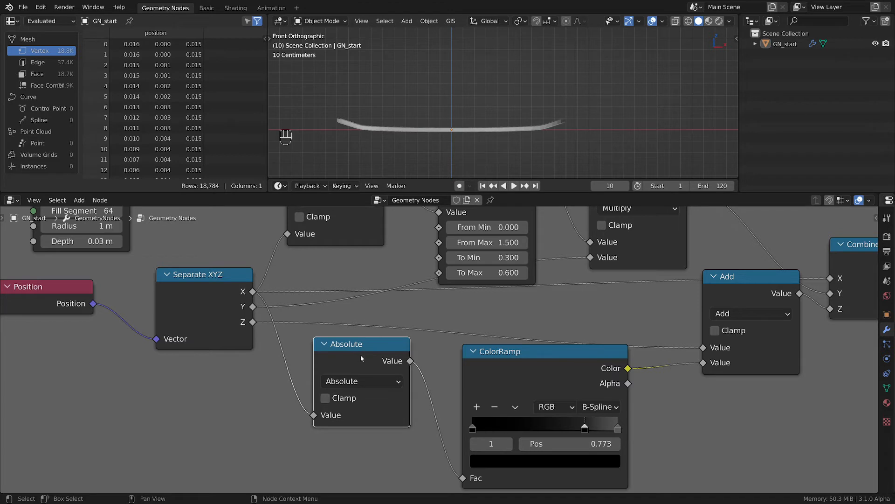
key(m)
middle_drag(452, 158, 476, 139)
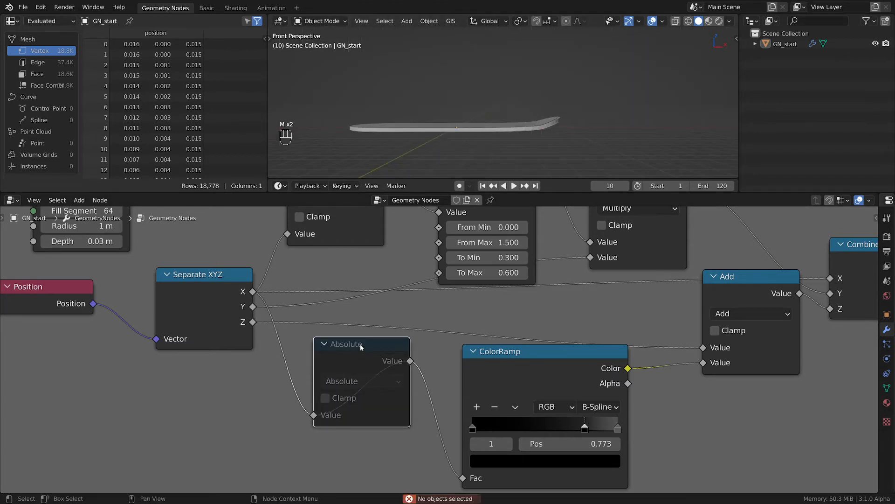
key(m)
Step: In front view, shift the ColorRamp's middle stop to position 0.667 and save the file
drag(544, 374, 532, 373)
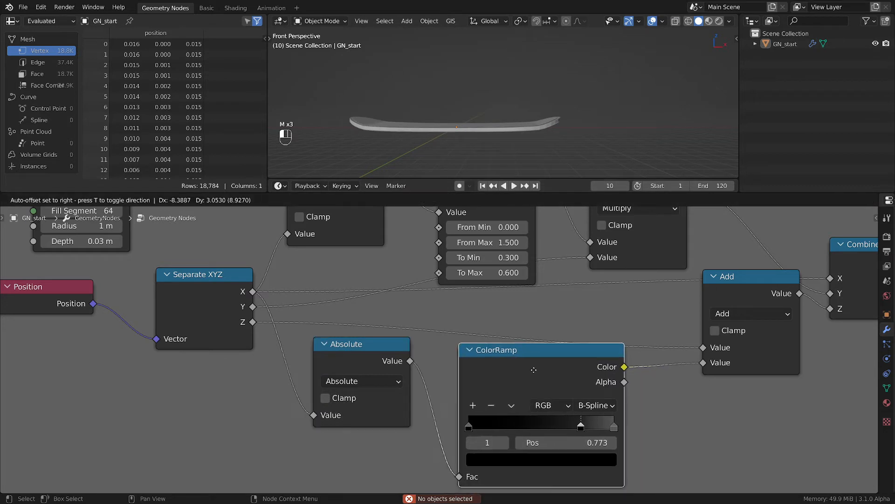
scroll(555, 381, up, 1)
key(grave)
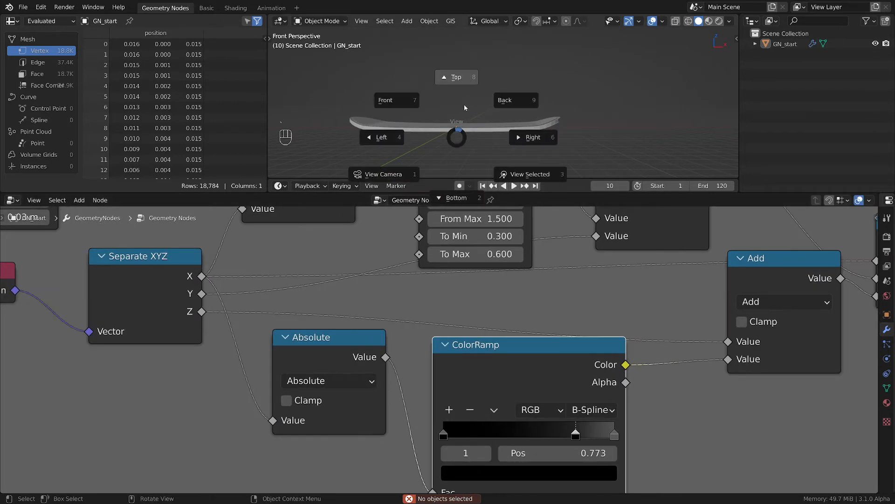
click(396, 99)
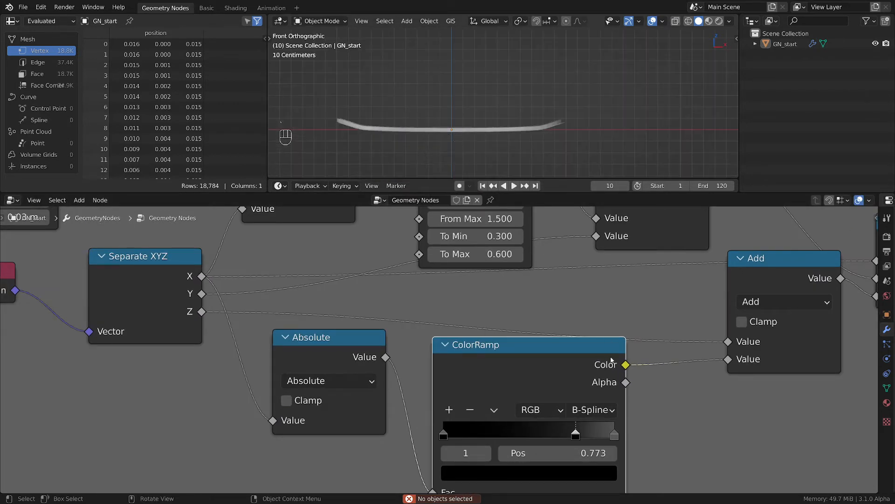
middle_drag(578, 359, 559, 300)
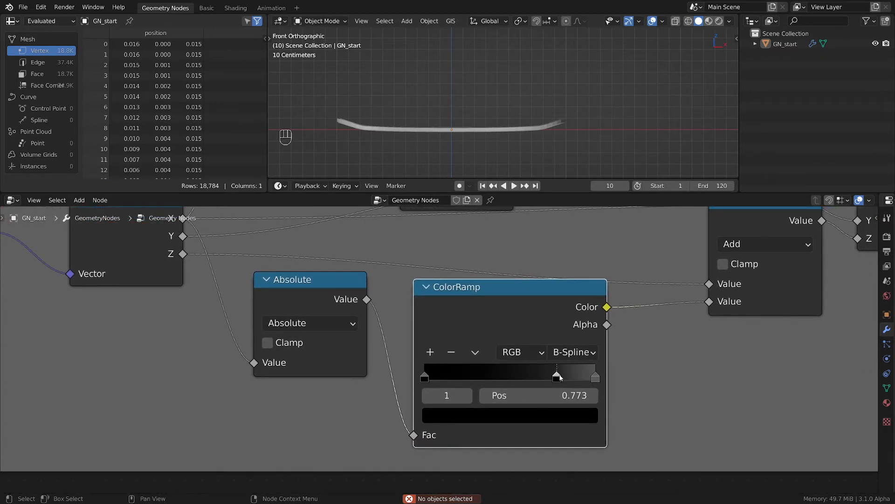
drag(555, 380, 537, 370)
middle_drag(433, 109, 479, 171)
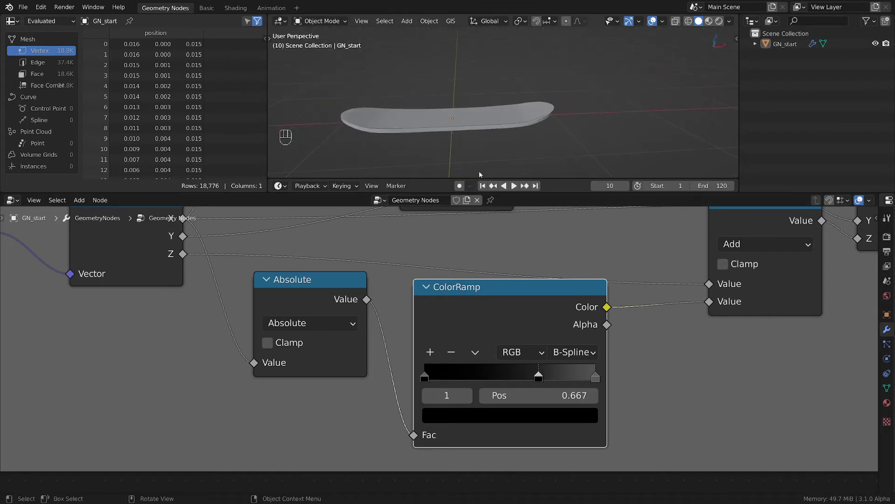
scroll(630, 331, down, 4)
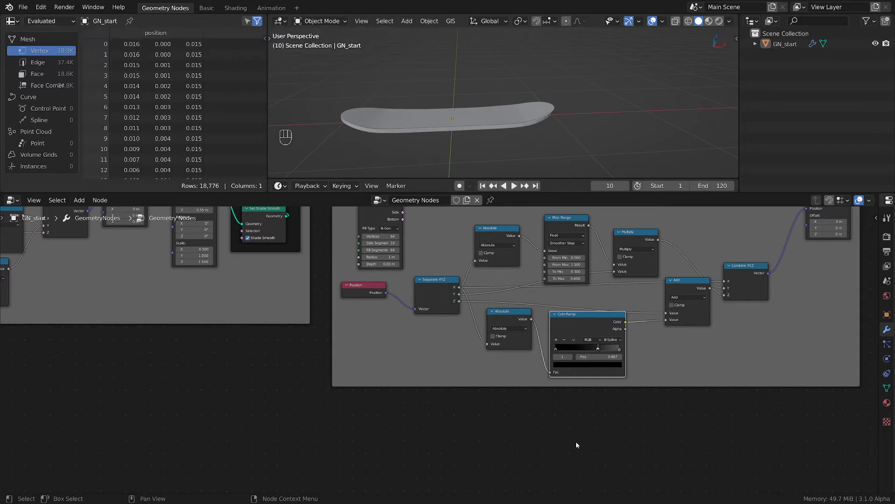
click(563, 428)
key(ctrl+s)
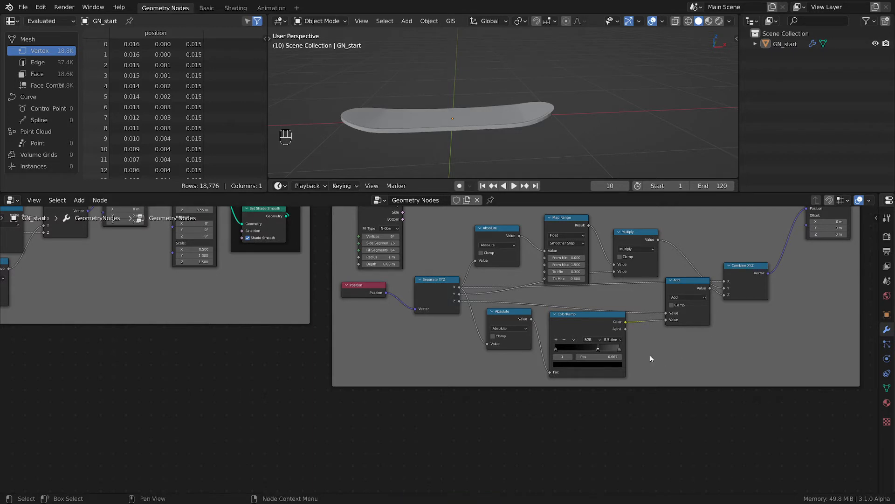
Step: Move the final Join Geometry and Group Output nodes farther right to make room beyond the plate's Set Position node
middle_drag(616, 352, 556, 392)
middle_drag(751, 303, 528, 383)
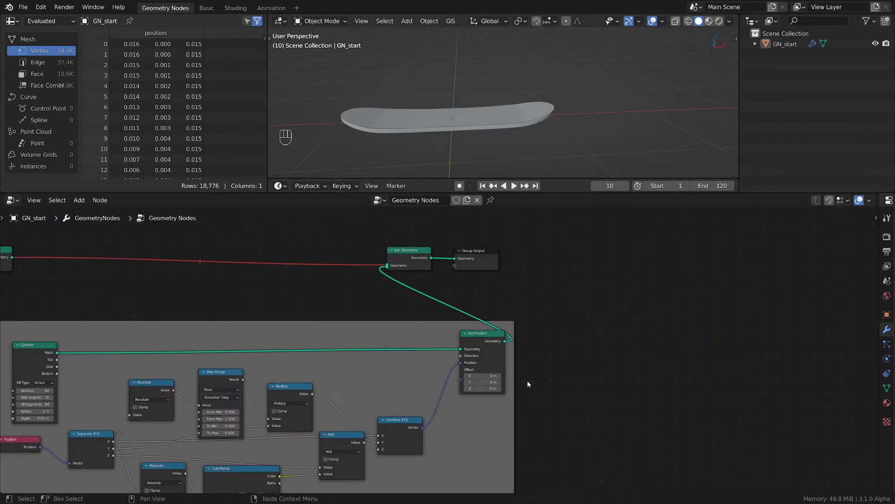
drag(393, 235, 544, 292)
key(g)
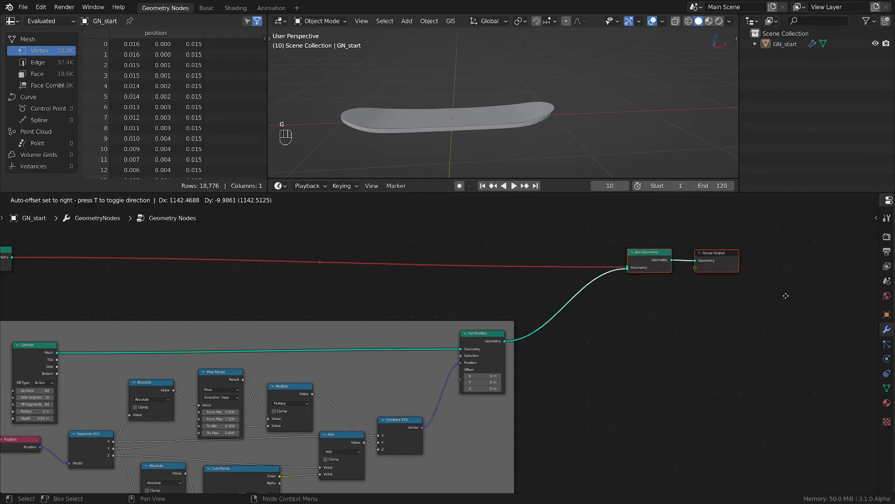
click(632, 352)
Step: Add a Geometry to Instance node on the link between the plate's Set Position and Join Geometry
scroll(562, 355, up, 2)
middle_drag(562, 355, 630, 340)
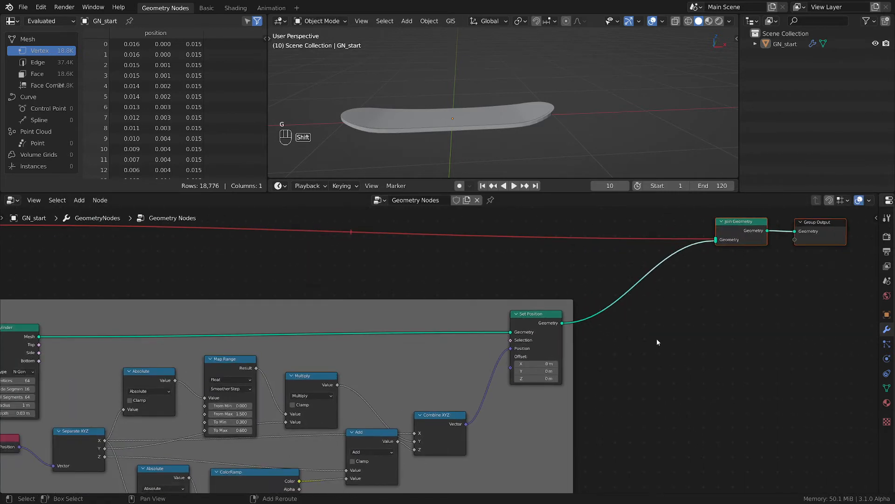
key(shift+a)
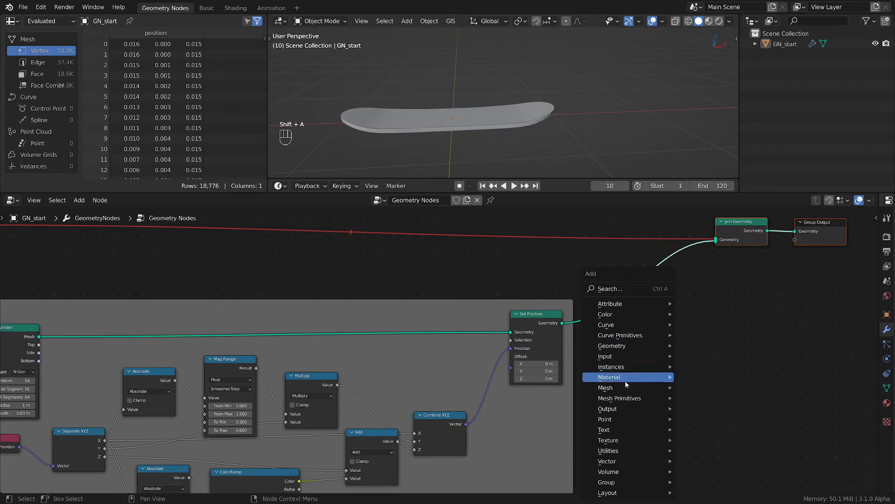
mouse_move(624, 346)
click(723, 363)
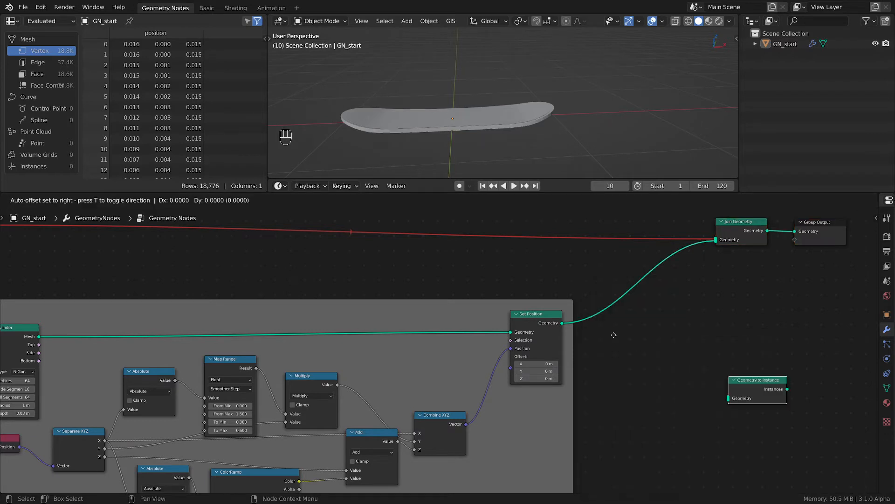
click(662, 324)
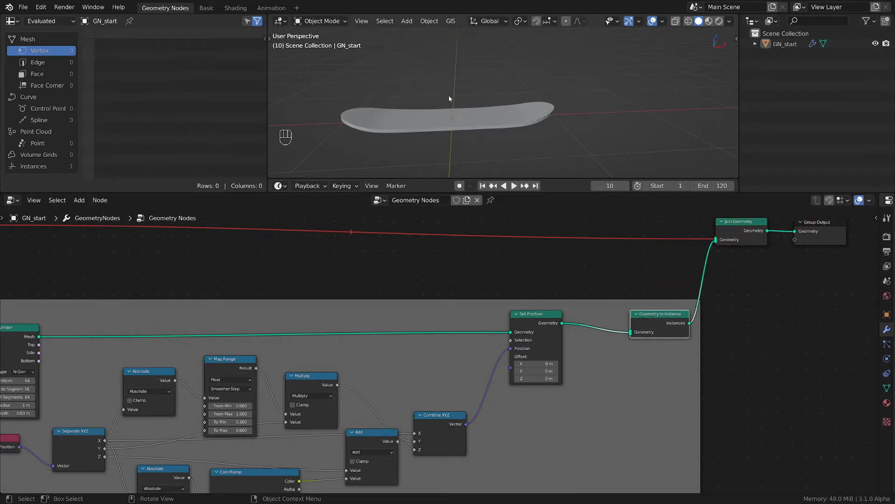
Step: Insert a Set Shade Smooth node between the plate's Set Position and Geometry to Instance nodes
middle_drag(651, 353, 670, 342)
key(shift+a)
mouse_move(674, 345)
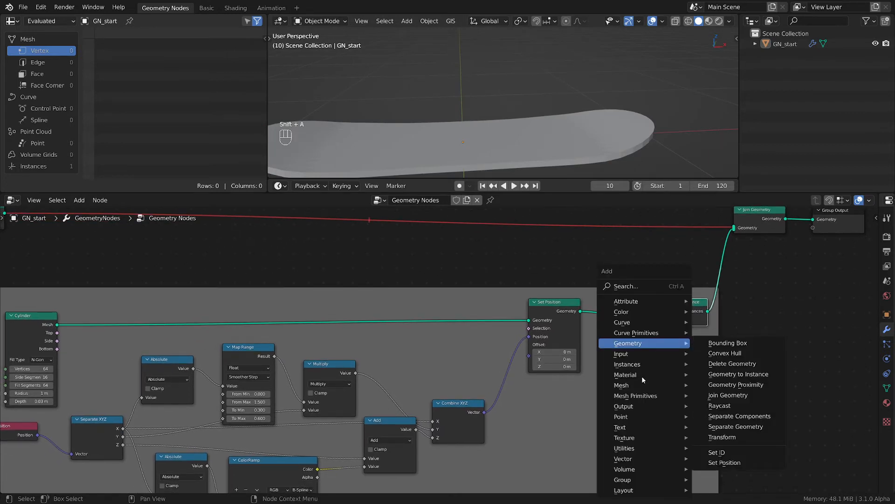
mouse_move(632, 384)
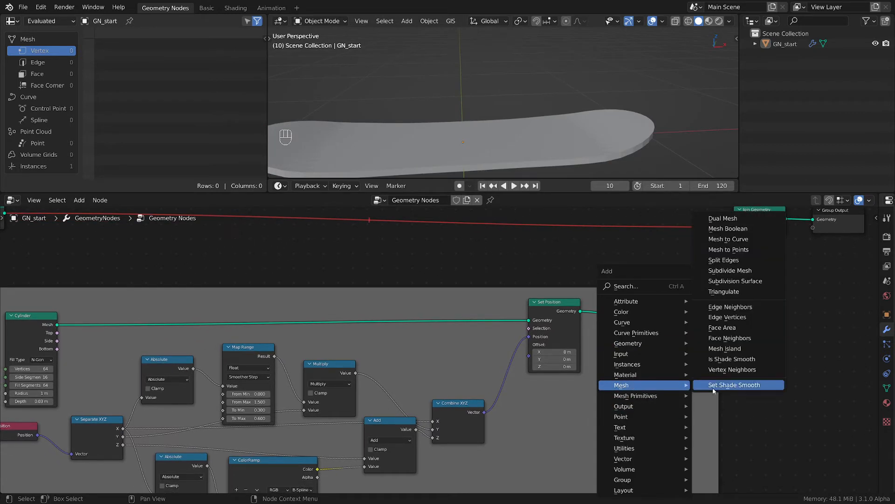
click(734, 385)
click(636, 327)
middle_drag(485, 138, 557, 156)
scroll(702, 346, down, 2)
middle_drag(702, 348, 534, 346)
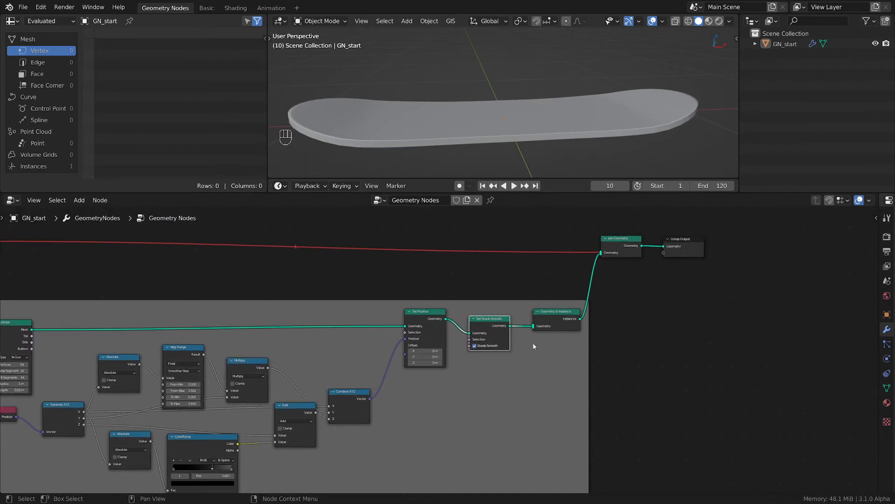
Step: Tuck the Set Shade Smooth node directly beneath Geometry to Instance and save the file
drag(496, 329, 562, 344)
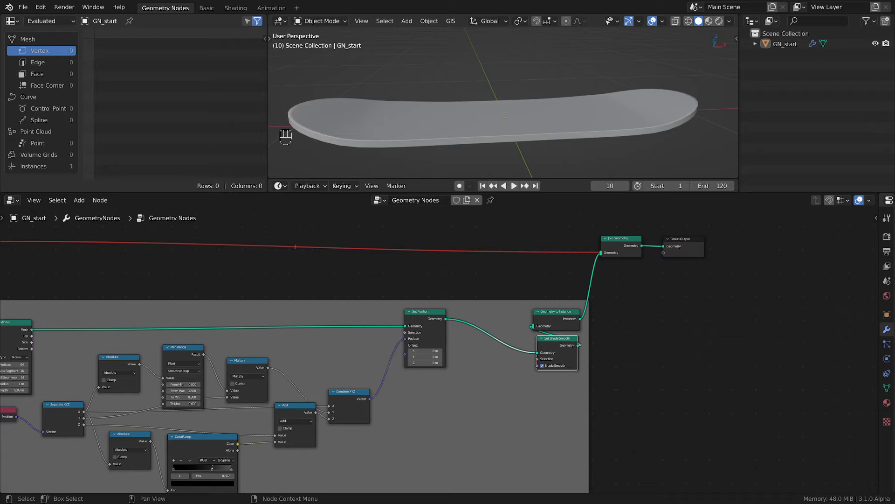
middle_drag(676, 426, 690, 409)
click(638, 425)
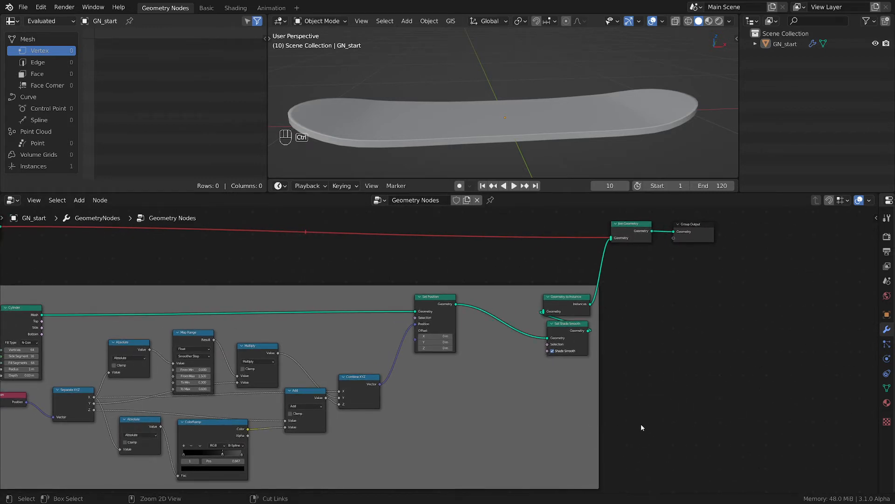
key(ctrl+s)
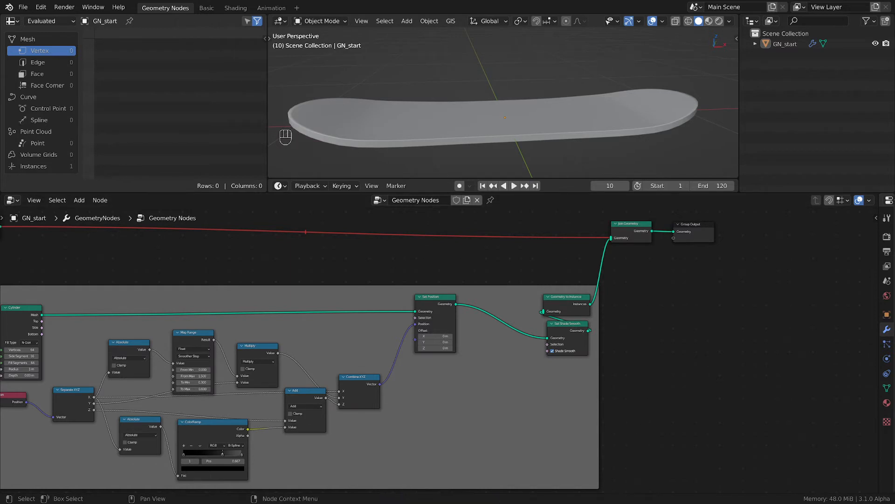
Step: Duplicate the Join Geometry node and insert the copy between the plate's Set Position and Set Shade Smooth
click(632, 231)
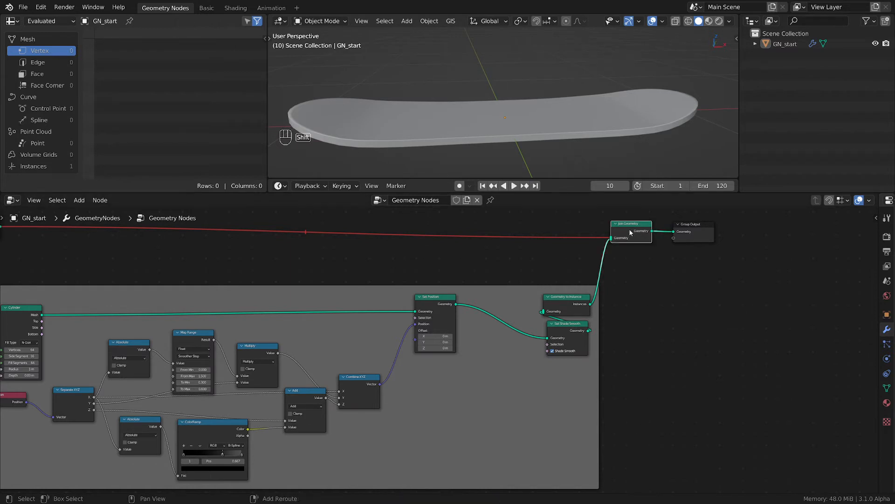
key(shift+d)
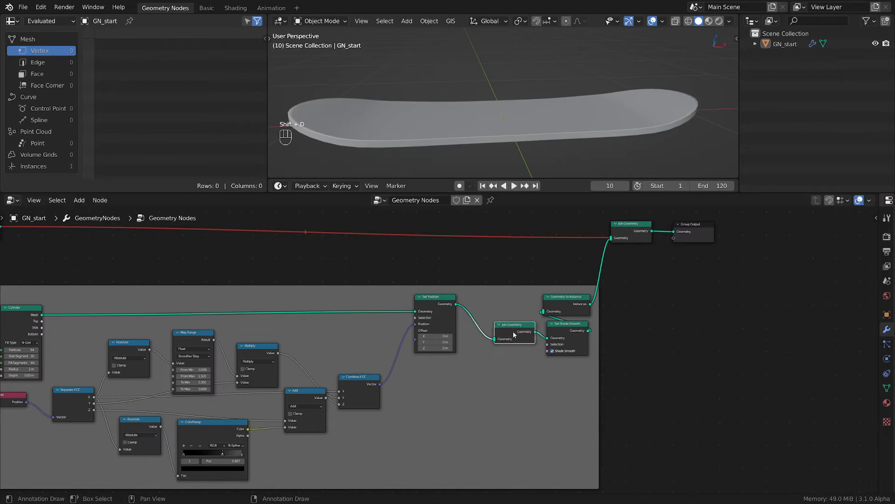
click(539, 350)
Step: Group the copied Join Geometry, Set Shade Smooth and Geometry to Instance nodes in their own frame
scroll(542, 352, down, 1)
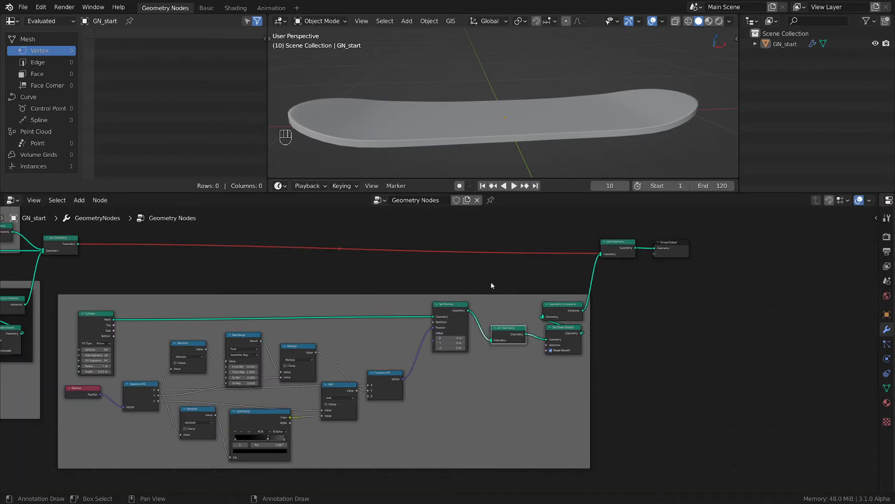
drag(485, 277, 577, 360)
key(ctrl+j)
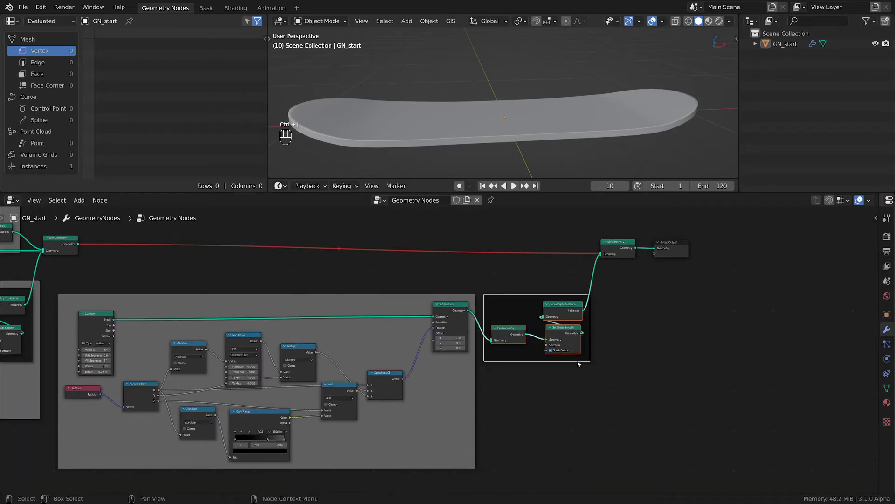
Step: Spread out the layout by moving the final Join Geometry and Group Output, and the new three-node frame, farther right
key(g)
click(800, 279)
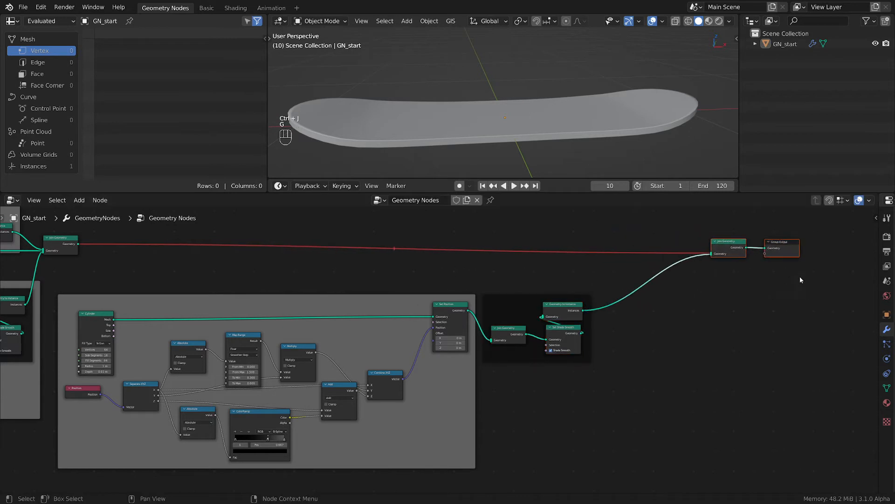
drag(501, 313, 598, 302)
Step: Duplicate the plate's grey frame and place the empty copy just below the original
click(410, 404)
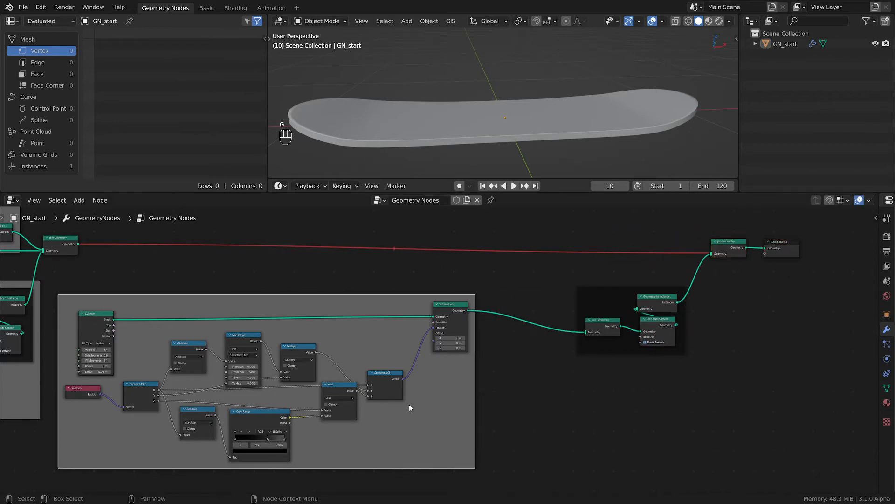
scroll(410, 404, down, 2)
middle_drag(463, 405, 531, 376)
scroll(532, 376, down, 1)
drag(495, 407, 487, 376)
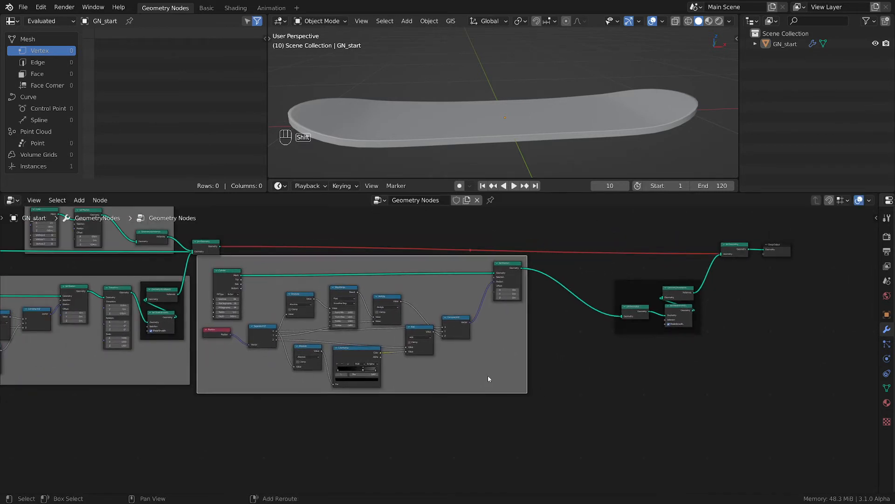
key(shift+d)
click(521, 492)
middle_drag(522, 492, 584, 414)
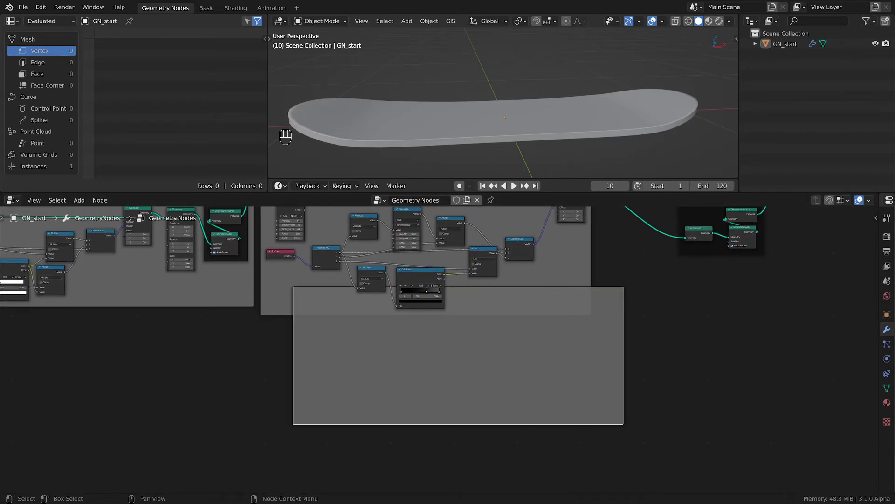
drag(464, 367, 465, 404)
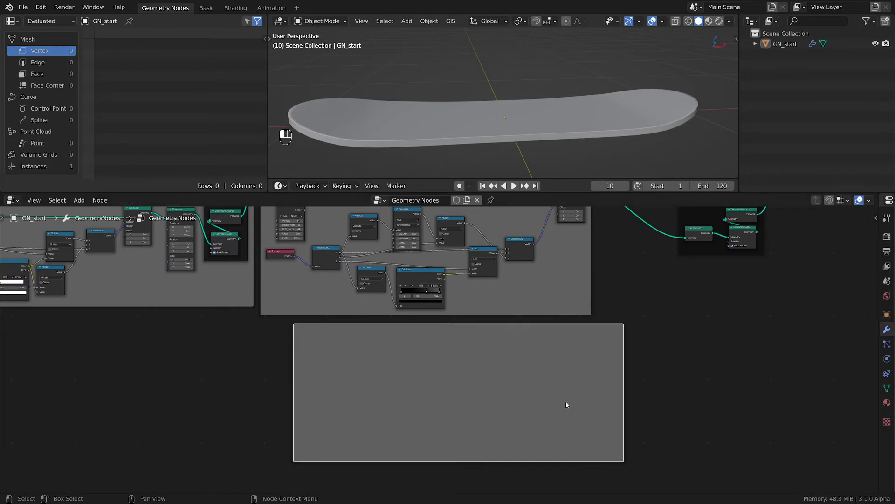
middle_drag(433, 325, 437, 342)
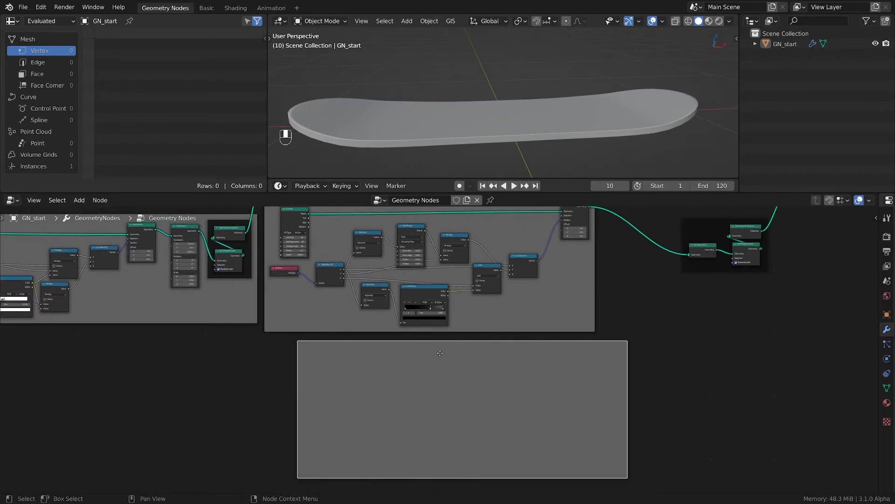
Step: Duplicate the plate's Cylinder node and place the copy over the empty frame
click(294, 221)
key(shift+d)
click(475, 391)
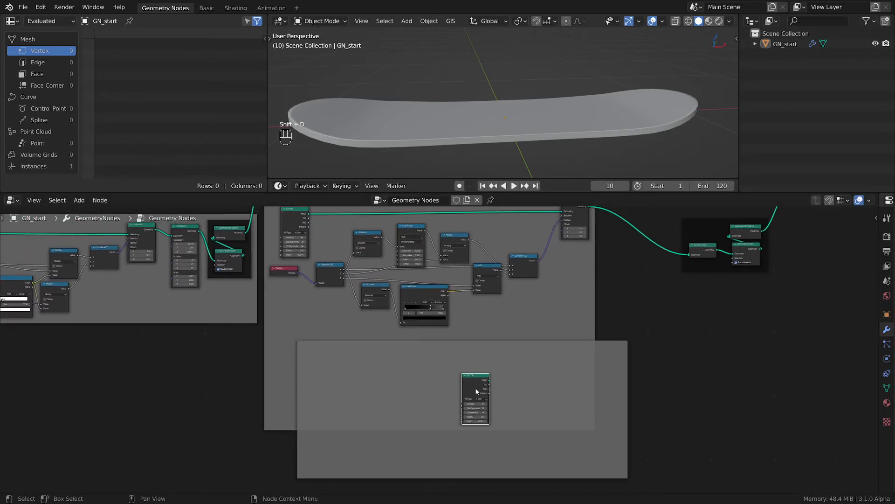
Step: Detach the duplicated Cylinder from the plate's frame and drop it into the new empty frame below
key(alt+p)
key(g)
click(480, 391)
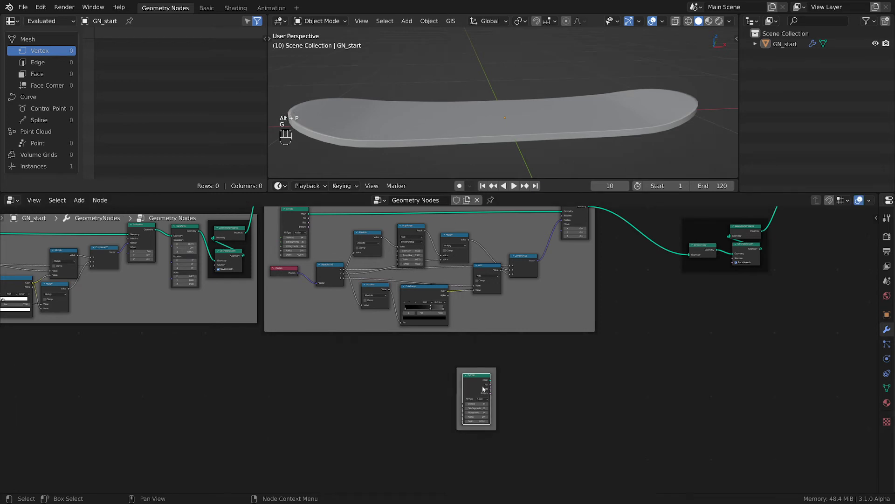
Step: Connect the new Cylinder's Mesh output to the second Join Geometry and mute the plate's link into that node
scroll(576, 383, up, 3)
scroll(508, 356, down, 2)
middle_drag(509, 356, 396, 385)
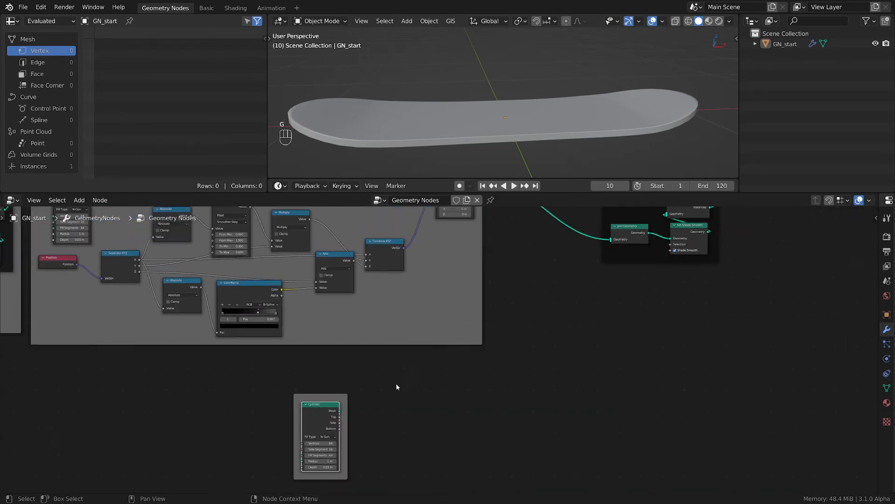
mouse_move(340, 410)
mouse_down()
mouse_move(604, 229)
mouse_move(612, 240)
mouse_up()
scroll(479, 93, down, 3)
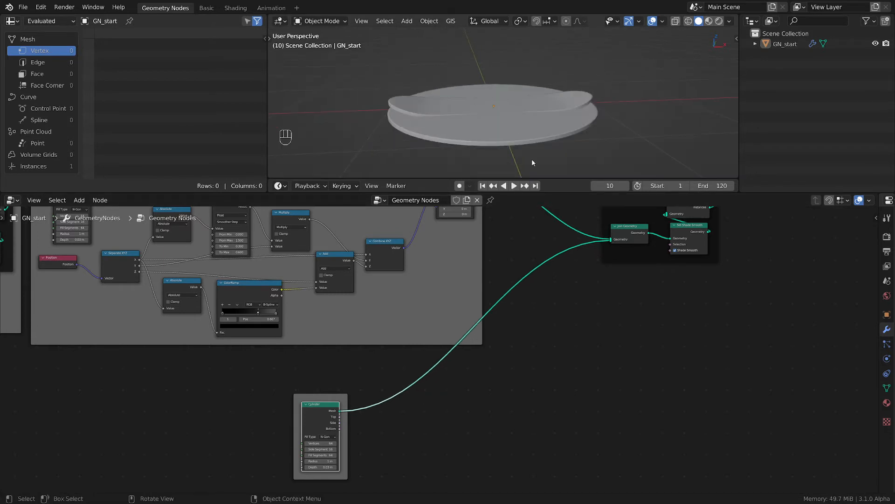
ctrl+alt+right_drag(565, 214, 559, 228)
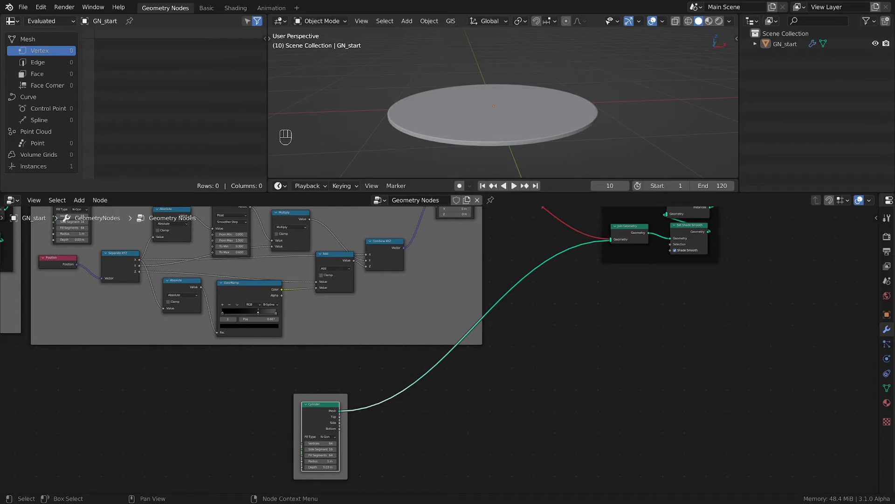
Step: Set the new Cylinder's Side Segments to 64 and its Fill Segments to 8
scroll(254, 458, up, 8)
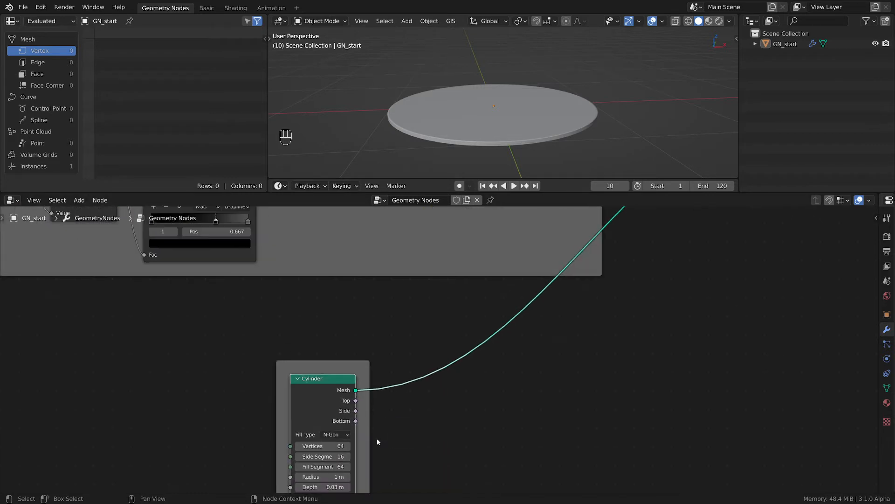
scroll(410, 428, down, 1)
middle_drag(436, 414, 479, 372)
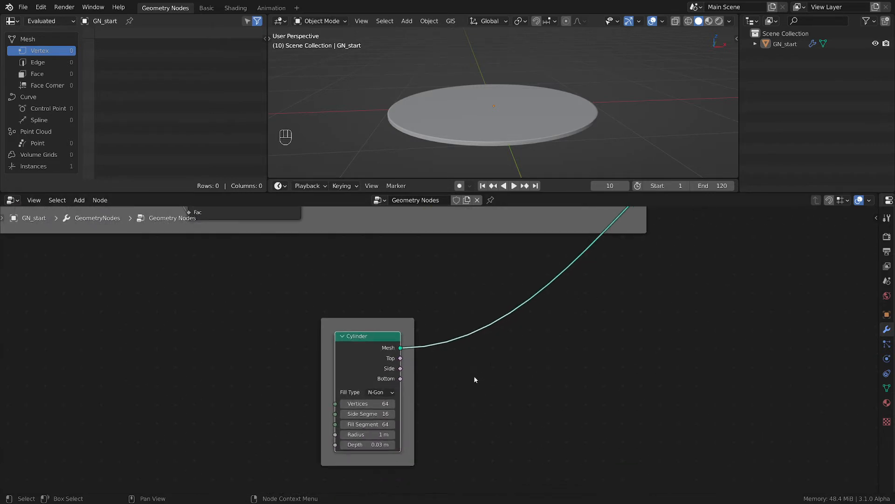
click(380, 414)
text(64)
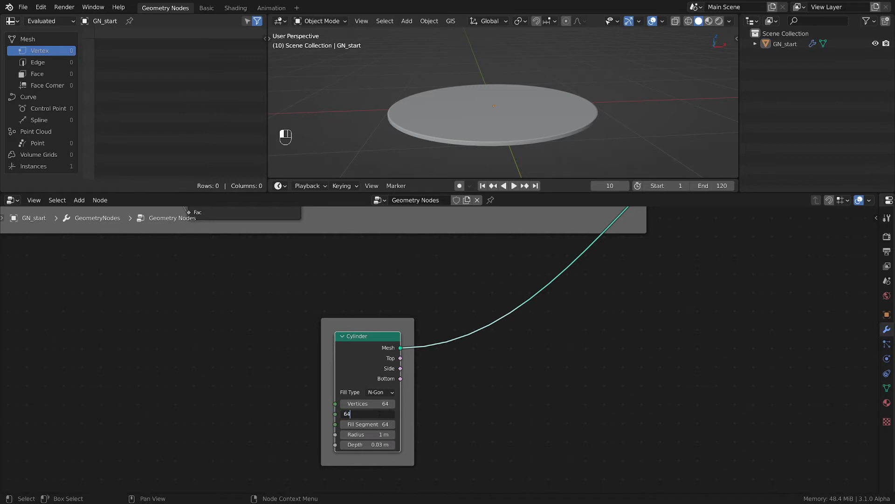
key(Return)
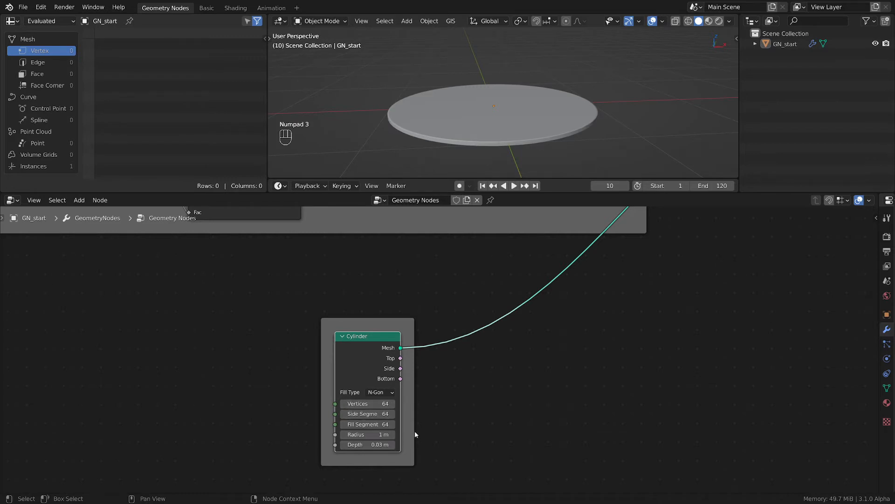
click(369, 423)
text(8)
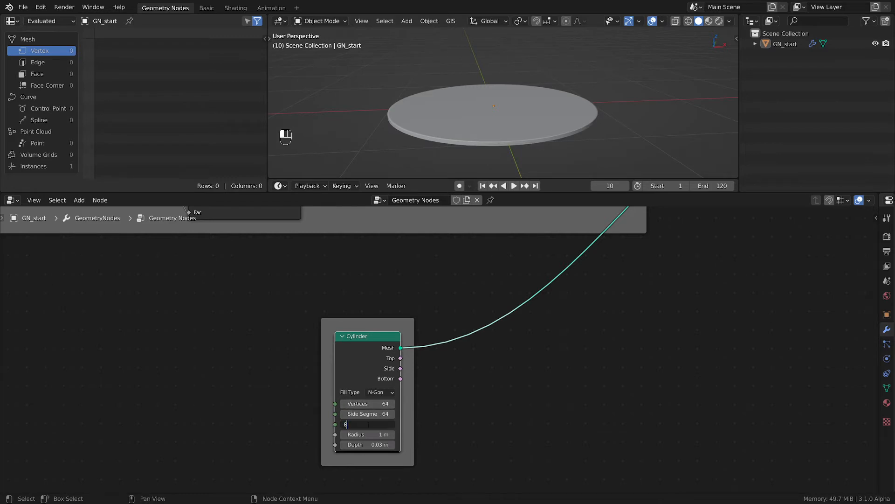
key(Return)
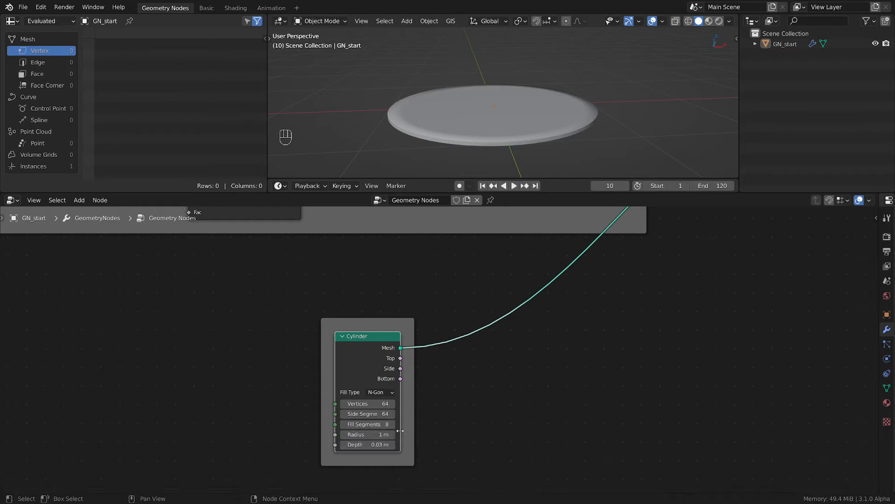
Step: Set the new Cylinder's radius to 0.05 m and its depth to 0.5 m
drag(379, 434, 379, 445)
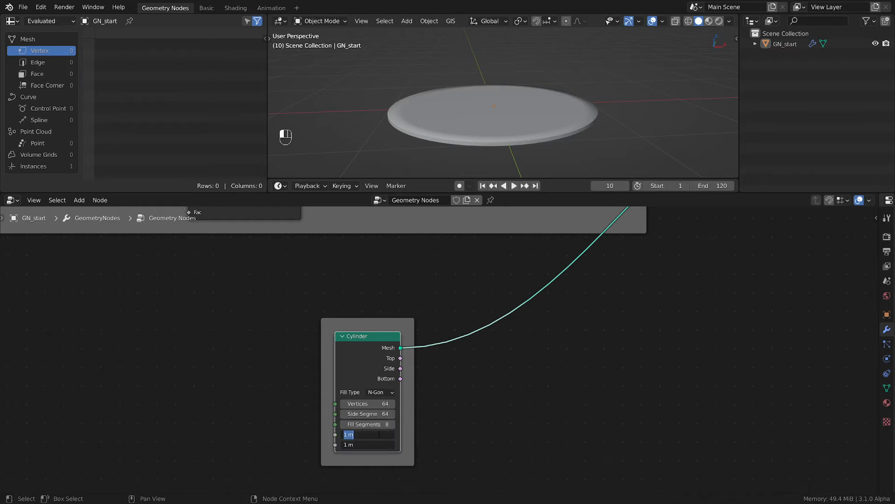
text(0.5)
key(Return)
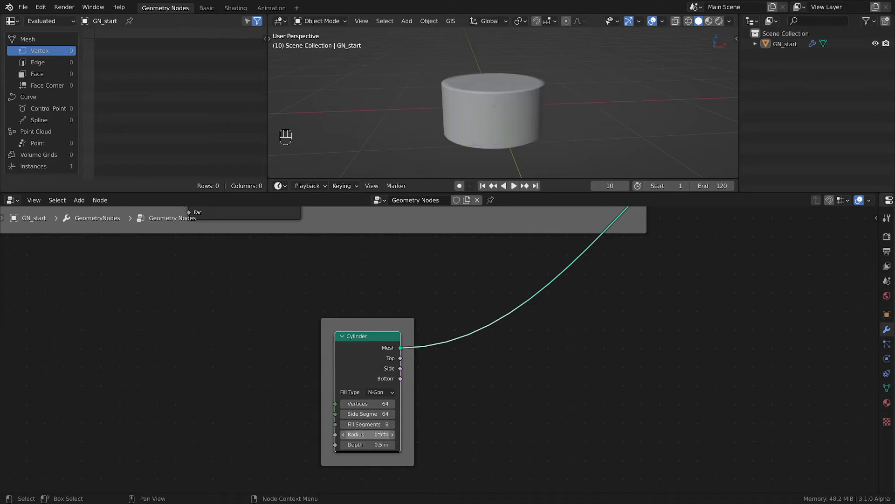
click(380, 434)
text(0.05)
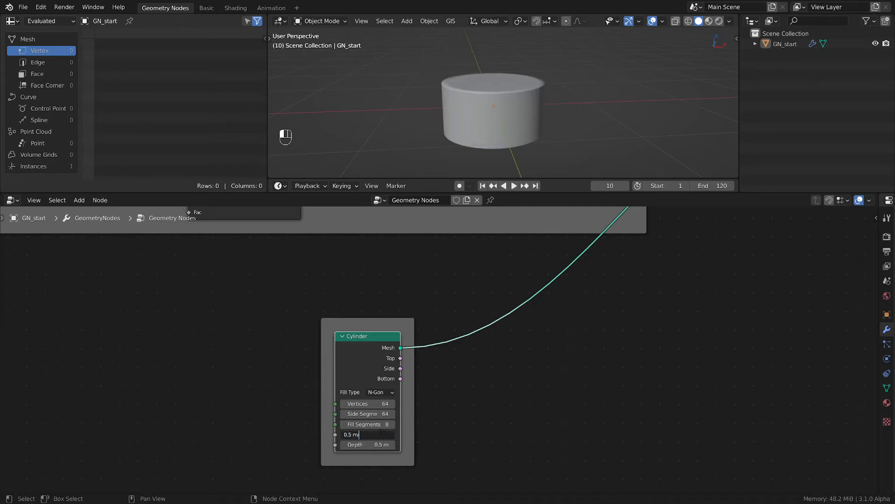
key(Return)
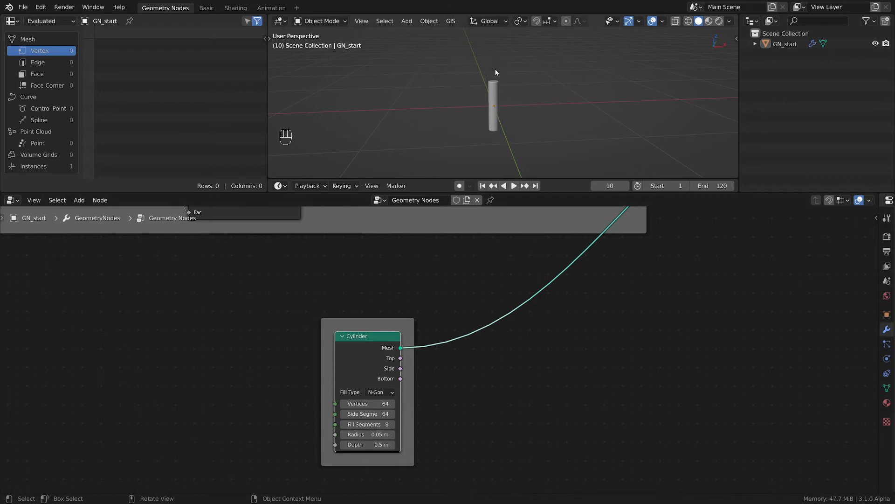
Step: Sketch annotation marks around the cylinder's two ends and an arrow beside it, and erase them
scroll(496, 69, up, 4)
scroll(504, 105, down, 3)
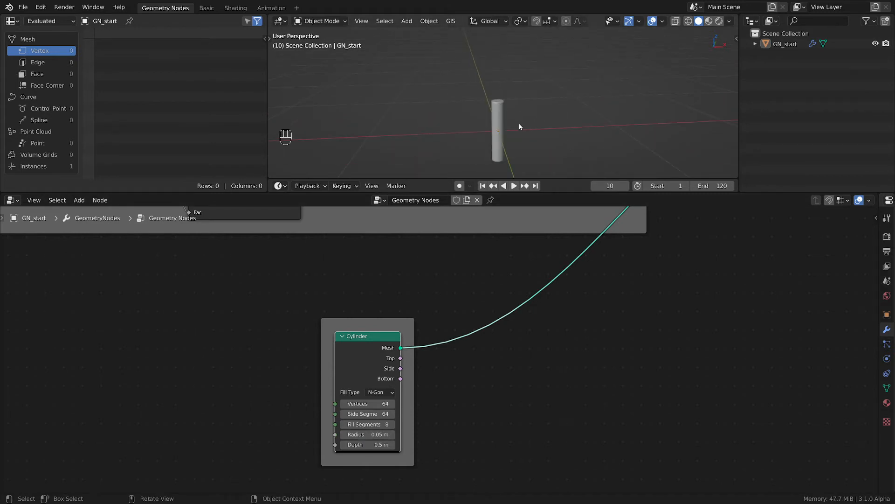
scroll(520, 126, up, 1)
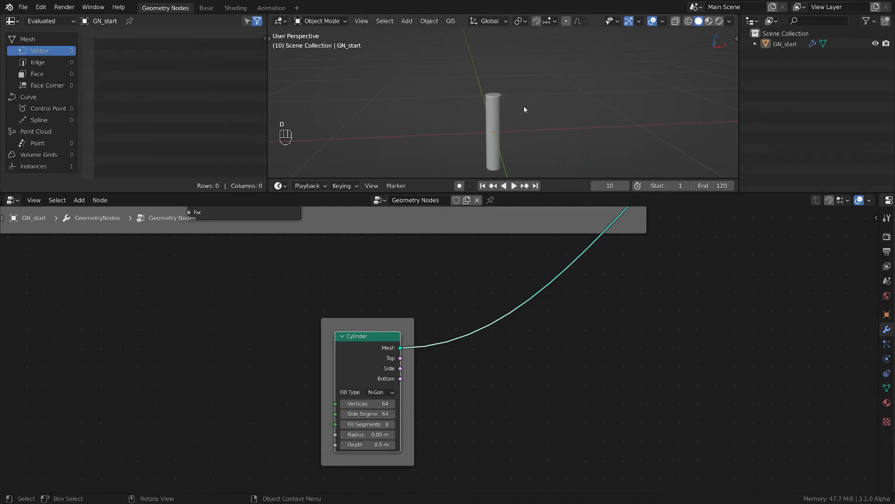
drag(517, 94, 514, 142)
mouse_move(477, 86)
mouse_down()
mouse_move(480, 74)
mouse_move(454, 92)
mouse_up()
mouse_move(492, 154)
mouse_down()
mouse_move(480, 161)
mouse_move(483, 148)
mouse_move(595, 122)
mouse_move(585, 152)
mouse_up()
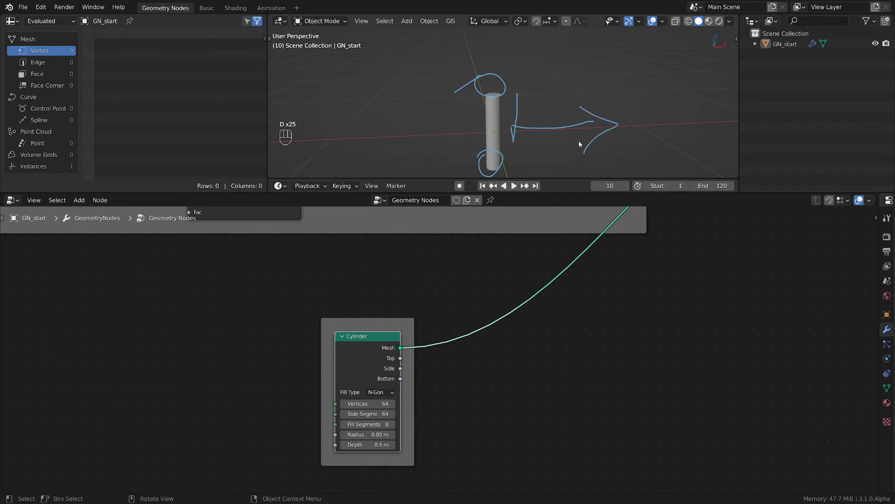
drag(622, 77, 633, 165)
drag(611, 68, 638, 71)
mouse_move(476, 107)
right_down()
mouse_move(559, 110)
mouse_move(504, 134)
right_up()
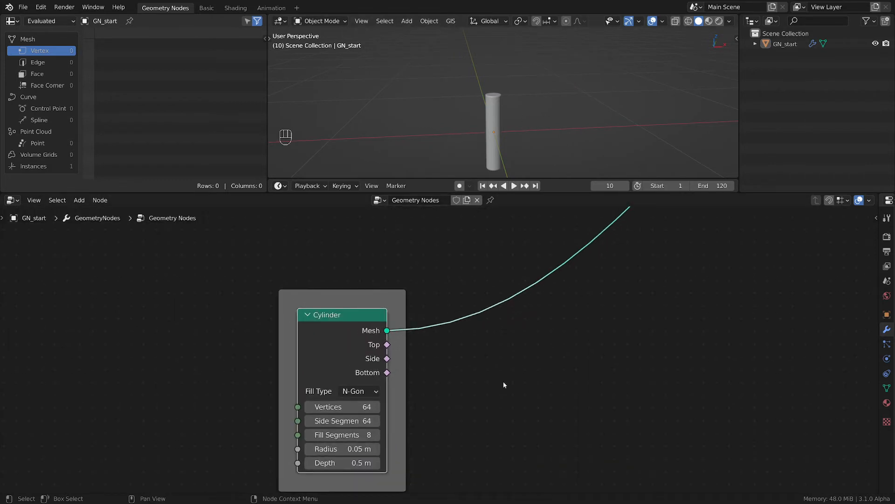
Step: Insert a Set Position node on the link between the new Cylinder and Join Geometry, placing it well to the right
scroll(503, 382, up, 1)
middle_drag(505, 387, 445, 360)
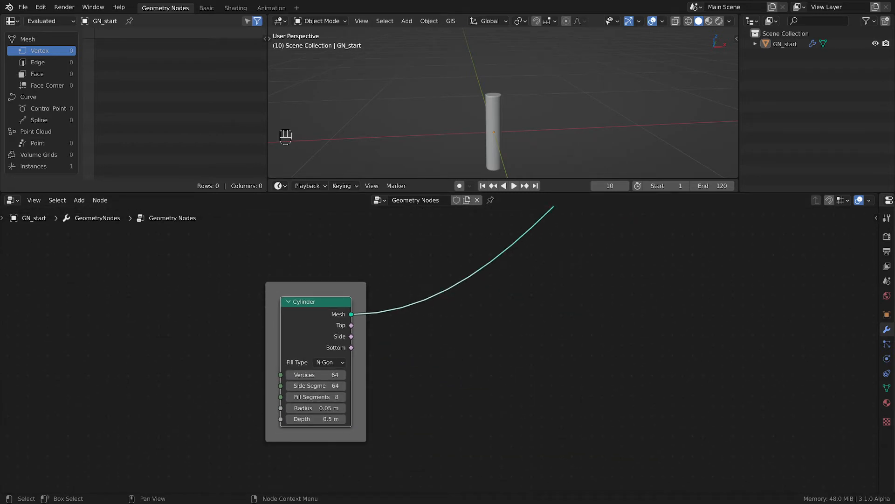
scroll(528, 343, down, 2)
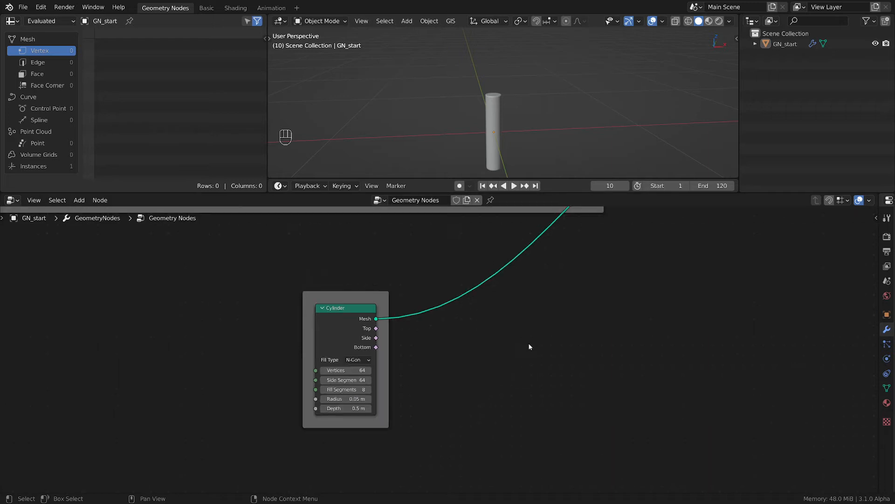
key(shift+a)
mouse_move(466, 365)
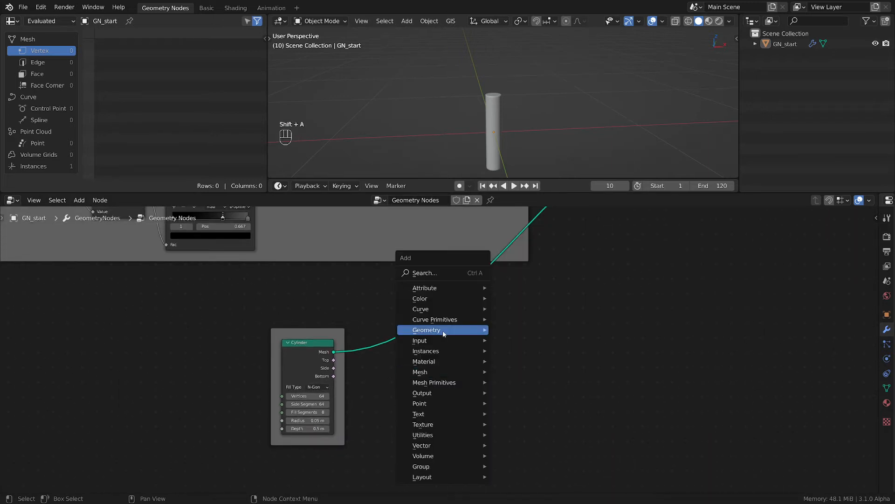
mouse_move(467, 330)
click(536, 447)
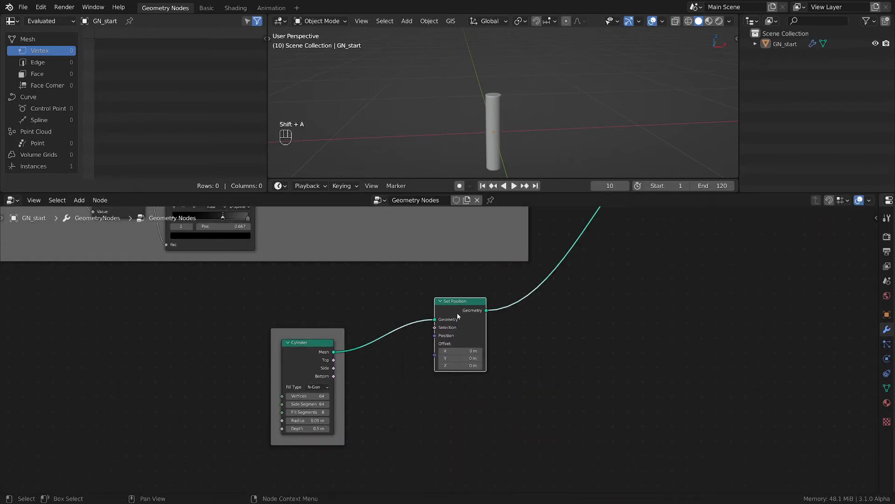
click(657, 301)
Step: Copy the plate's Position, Separate XYZ, lower Absolute, ColorRamp, Add and Combine XYZ nodes and place the copies below the new Cylinder
scroll(388, 332, down, 3)
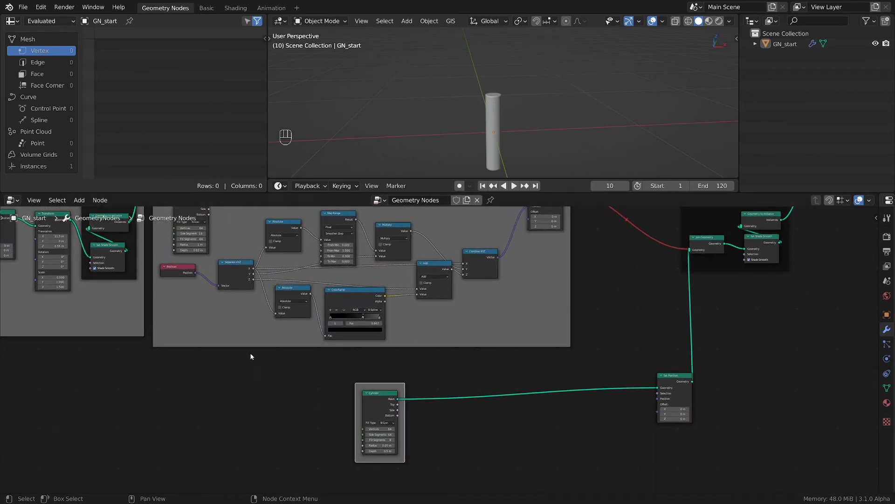
click(175, 272)
shift+click(231, 273)
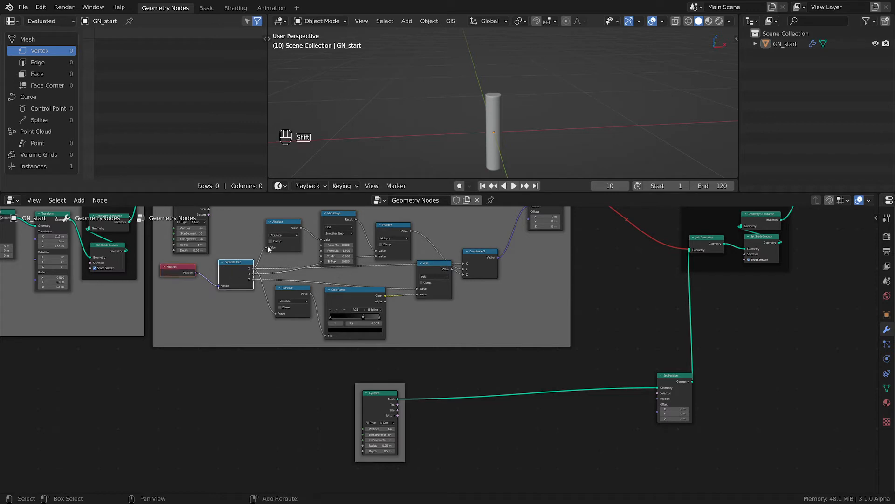
shift+click(293, 287)
shift+click(363, 295)
shift+click(432, 272)
shift+click(487, 256)
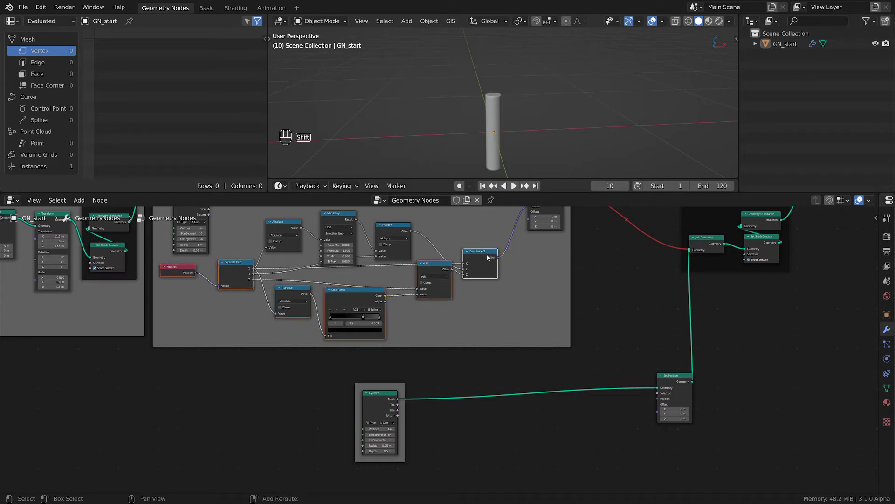
key(ctrl+c)
key(ctrl+v)
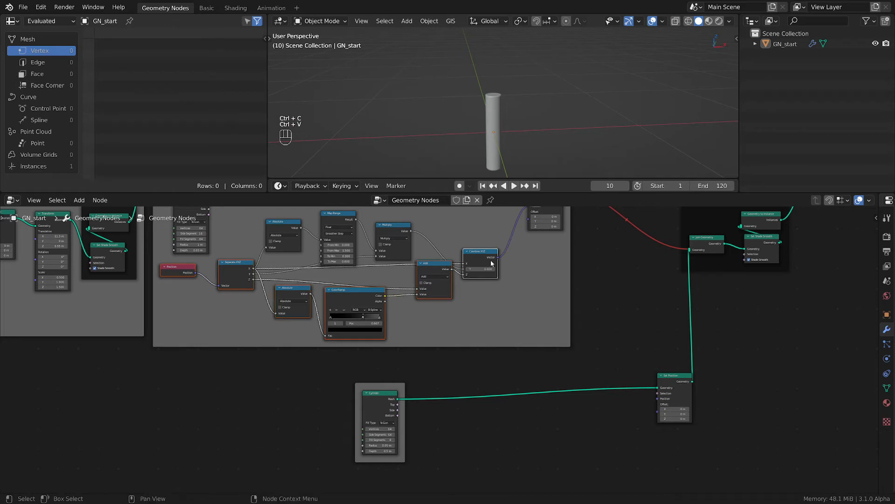
key(g)
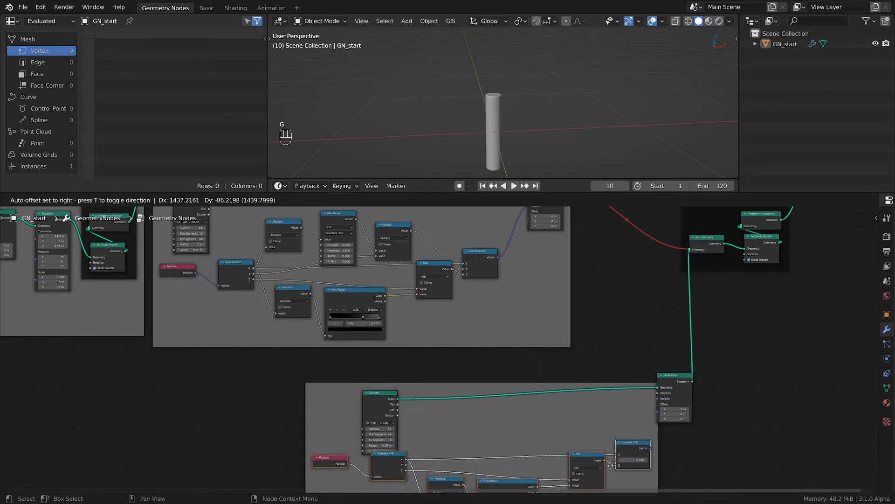
click(639, 461)
Step: Connect the copied Combine XYZ to the new Set Position's Position input and bring Set Position into the Cylinder's frame
middle_drag(673, 432, 561, 377)
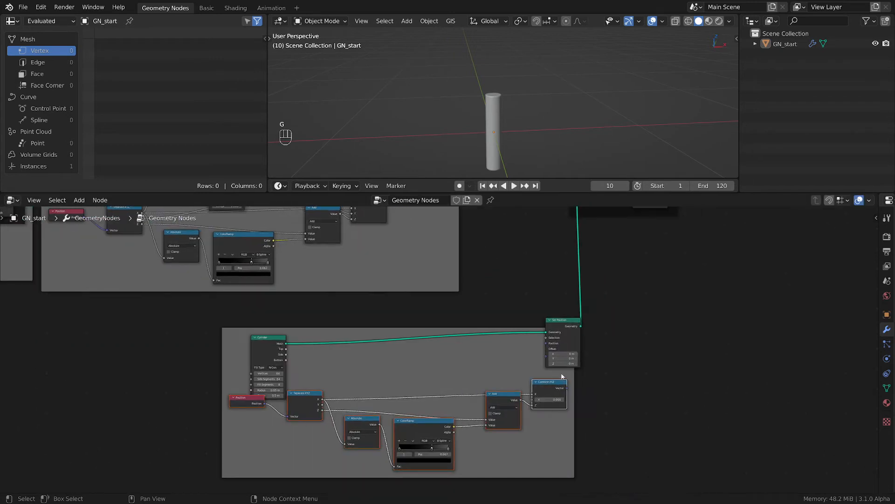
scroll(569, 380, up, 2)
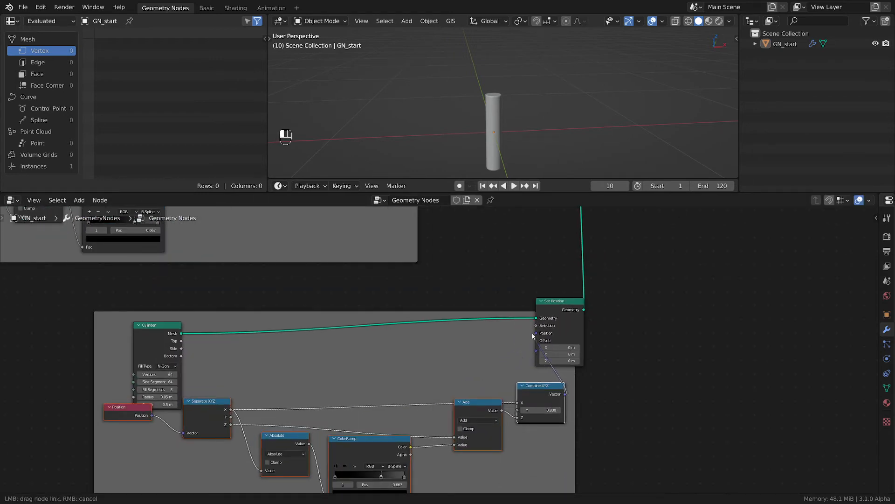
drag(552, 303, 616, 316)
scroll(512, 334, down, 1)
scroll(513, 334, down, 1)
drag(467, 324, 294, 320)
middle_drag(377, 348, 666, 321)
scroll(550, 334, down, 1)
scroll(551, 333, up, 5)
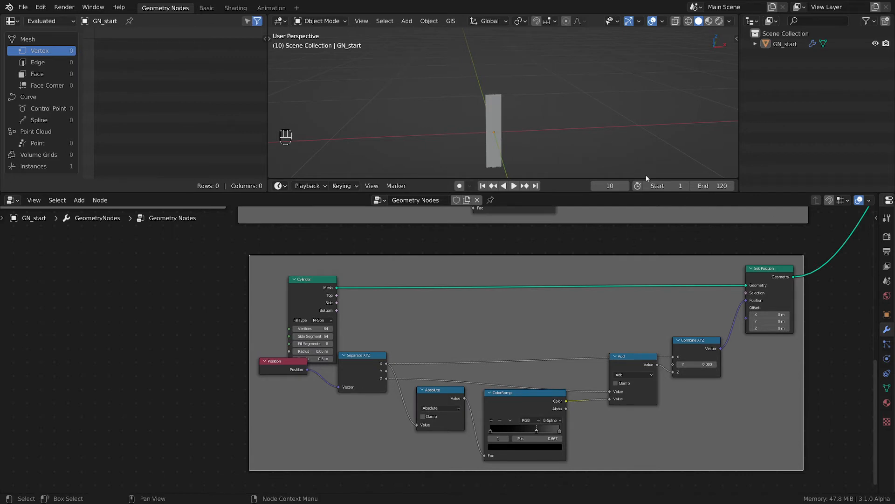
Step: Sketch annotation strokes over the flattened cylinder to illustrate its bending profile, and erase them
scroll(521, 119, up, 3)
mouse_move(506, 122)
shift+middle_down()
mouse_move(521, 76)
mouse_move(498, 118)
shift+middle_up()
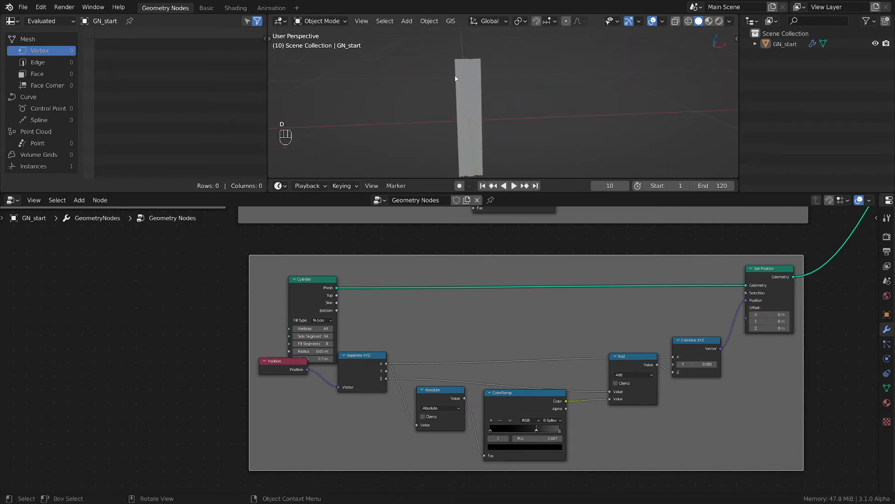
mouse_move(461, 62)
mouse_down()
mouse_move(457, 87)
mouse_move(475, 151)
mouse_up()
drag(472, 61, 472, 158)
drag(464, 100, 496, 102)
drag(441, 106, 504, 117)
mouse_move(450, 144)
mouse_down()
mouse_move(447, 151)
mouse_move(479, 162)
mouse_move(450, 156)
mouse_up()
drag(487, 49, 467, 51)
mouse_move(497, 46)
right_down()
mouse_move(410, 160)
mouse_move(446, 179)
right_up()
Step: Move the copied Absolute and ColorRamp nodes slightly lower within the new Cylinder's frame to clear the links above
scroll(513, 373, up, 3)
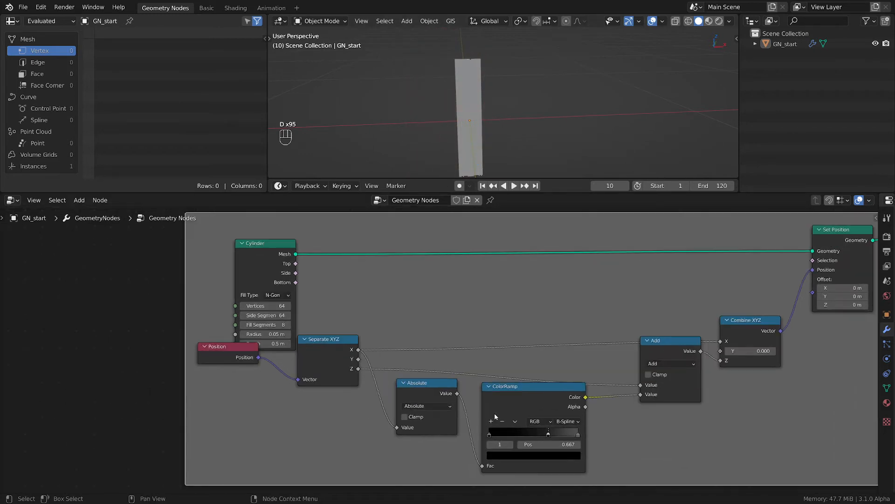
scroll(537, 400, up, 1)
scroll(582, 371, up, 1)
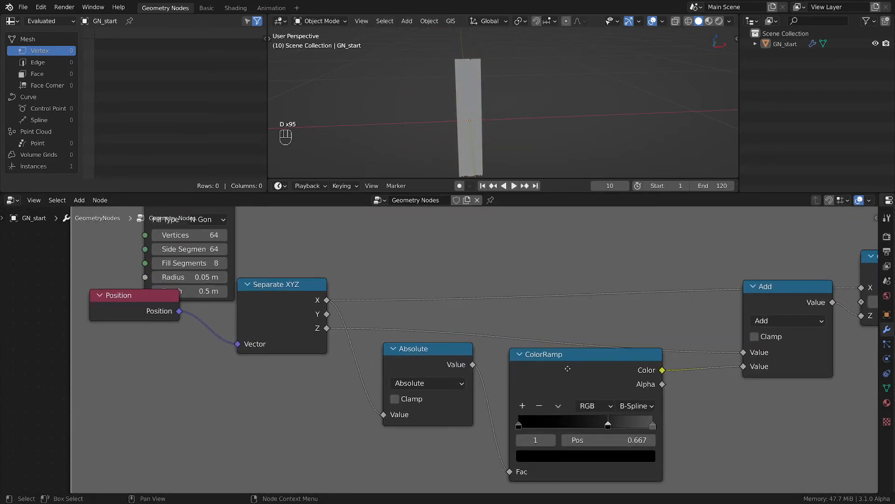
middle_drag(565, 369, 504, 360)
scroll(504, 361, down, 4)
scroll(506, 360, up, 1)
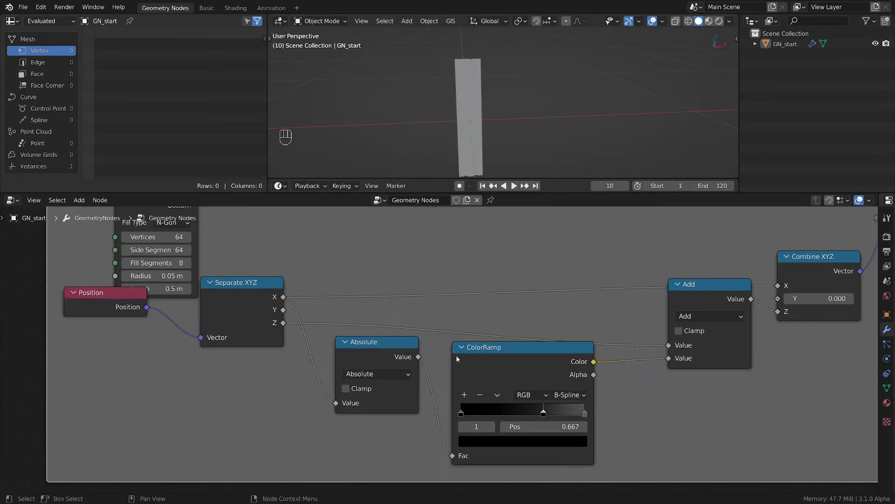
click(376, 347)
drag(376, 347, 373, 390)
mouse_move(522, 348)
mouse_down()
mouse_move(504, 364)
mouse_move(517, 358)
mouse_up()
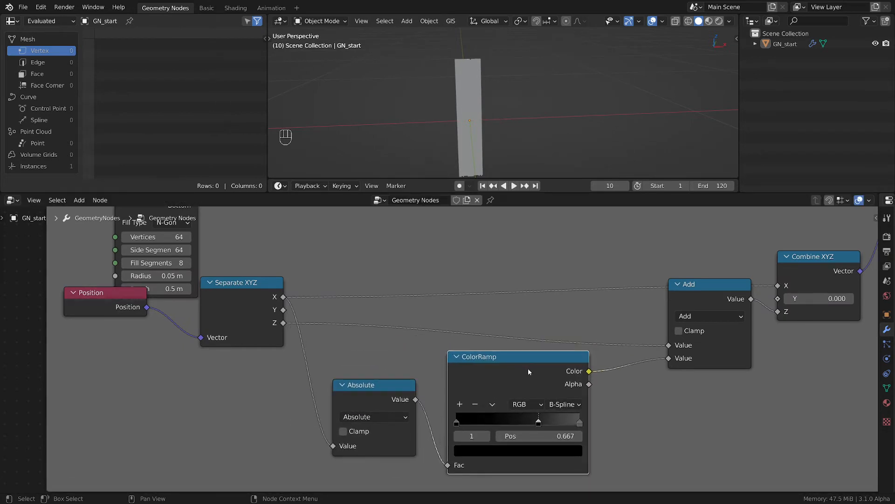
Step: Reset the copied ColorRamp to its default gradient and switch the copied Add node's operation to Multiply
key(BackSpace)
scroll(528, 368, down, 1)
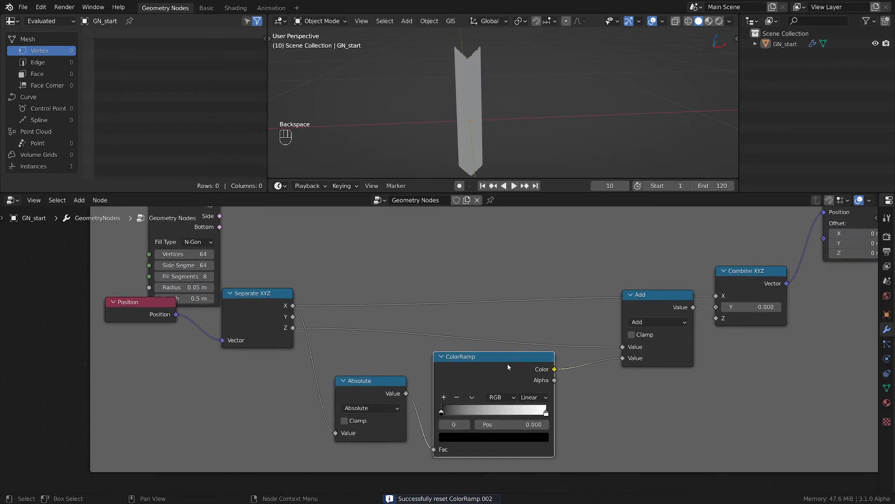
click(664, 301)
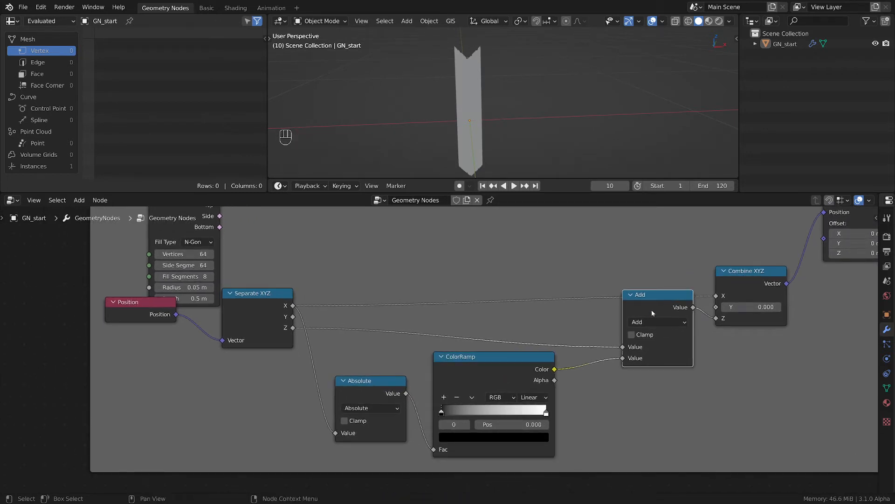
click(655, 322)
key(m)
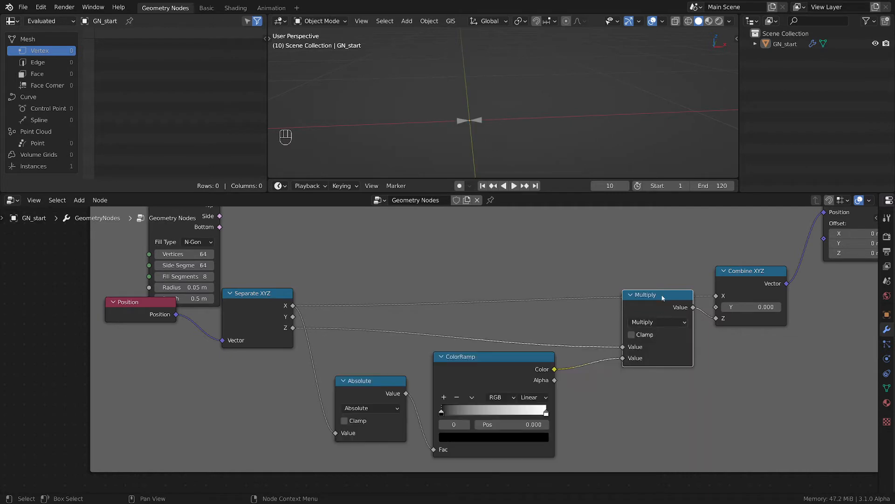
Step: Feed Separate XYZ's X into the Multiply node, then duplicate Multiply below with its links kept and feed Y into the duplicate's first value
drag(662, 294, 643, 287)
drag(295, 310, 603, 340)
drag(643, 301, 635, 274)
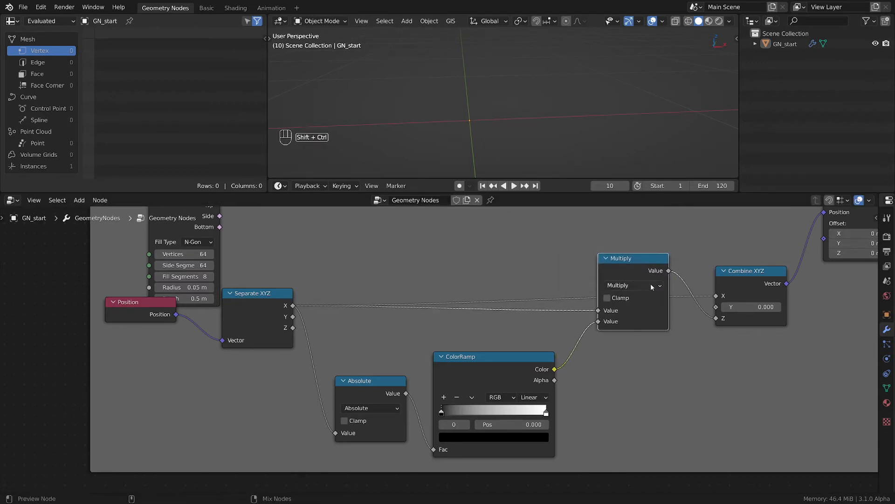
key(ctrl+shift+d)
click(653, 372)
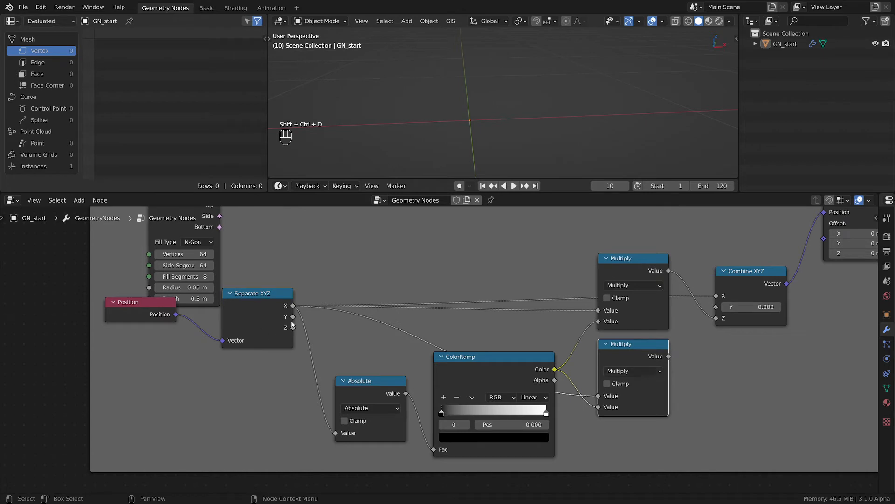
drag(293, 316, 608, 396)
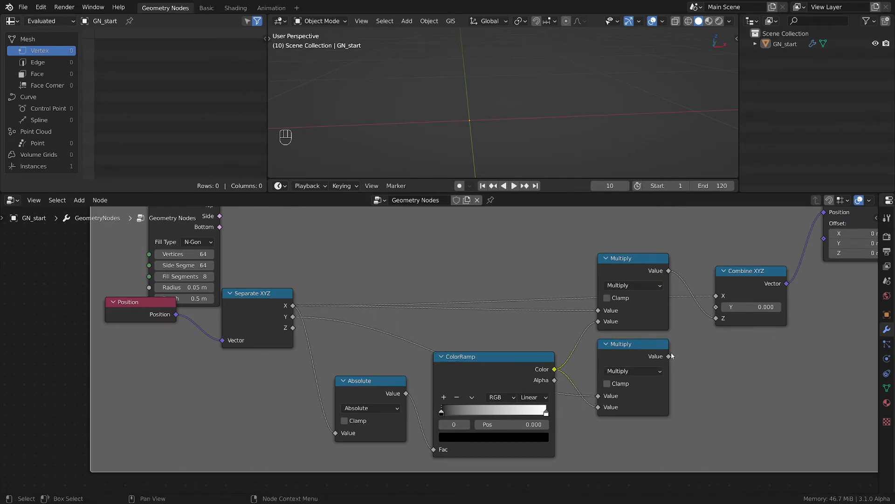
Step: Connect the upper Multiply to Combine XYZ's X, the lower Multiply to Y, and Separate XYZ's Z directly to Z
drag(717, 318, 715, 295)
drag(668, 356, 714, 317)
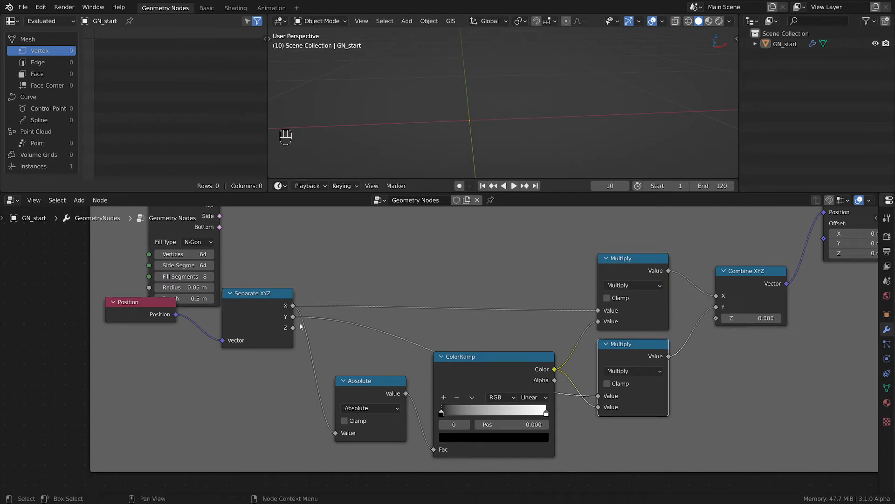
drag(292, 327, 720, 317)
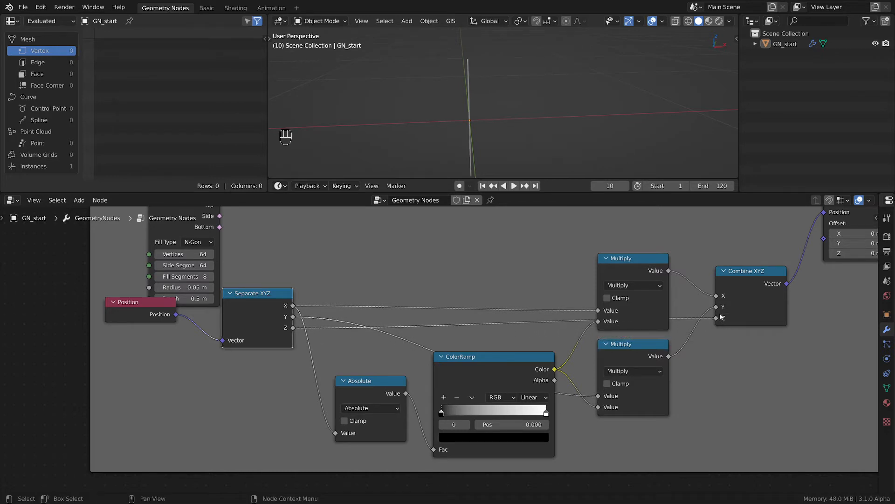
Step: Reverse the ColorRamp's stops, placing white at position 0 and black at position 1, with the cylinder shown in front view
middle_drag(490, 111, 513, 73)
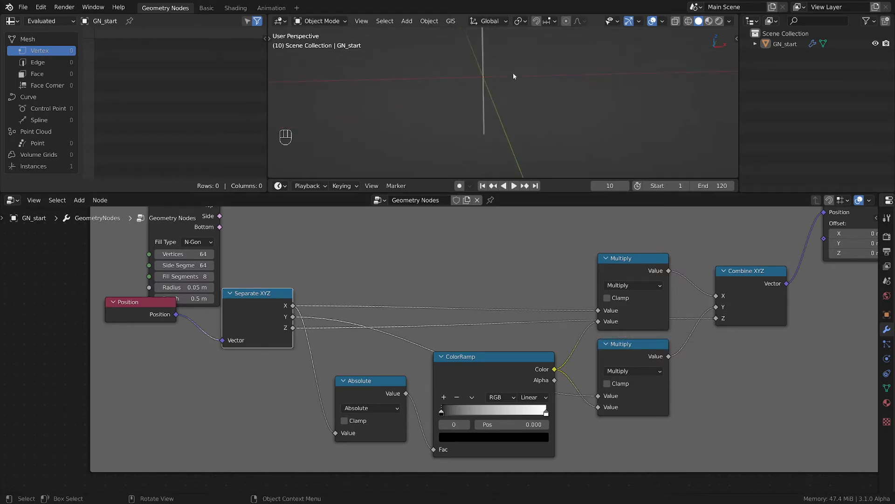
key(grave)
click(481, 50)
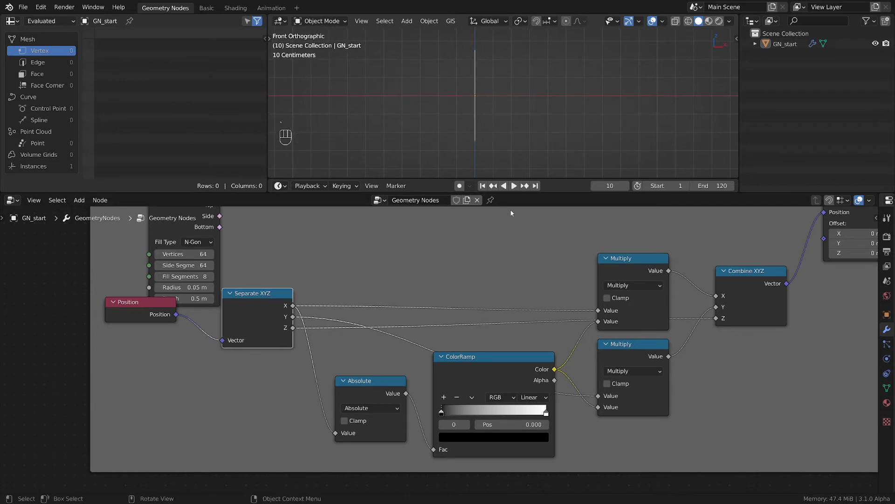
scroll(512, 436, up, 2)
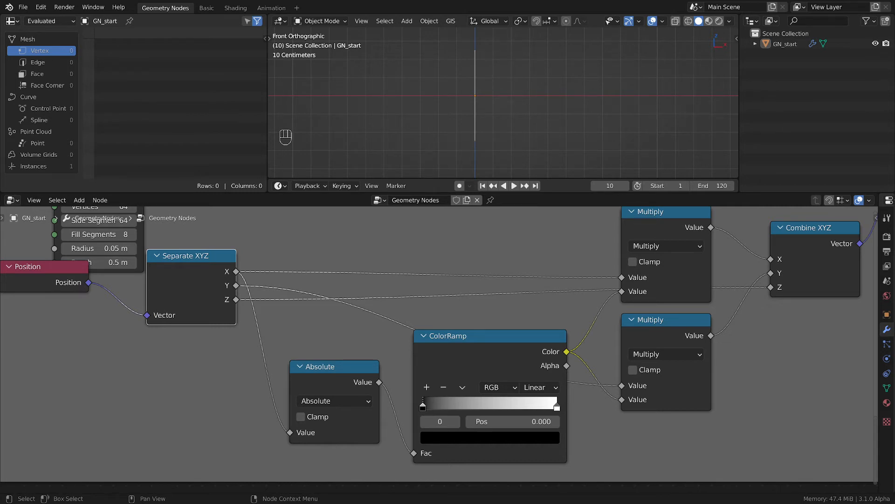
drag(472, 340, 470, 338)
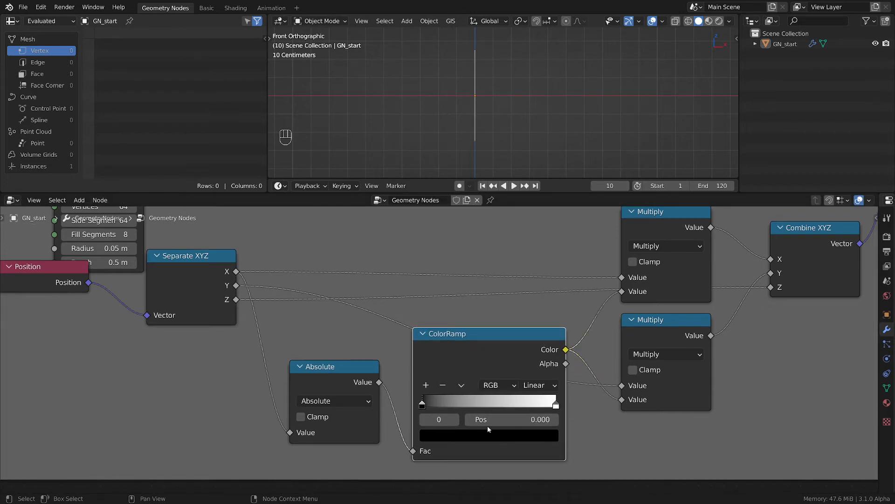
drag(555, 405, 592, 409)
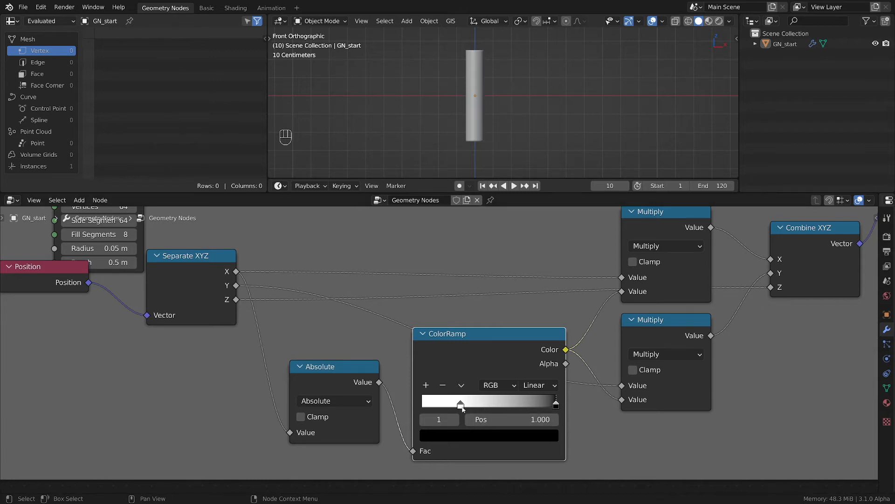
drag(460, 405, 422, 405)
Step: Set the brightness value of the ColorRamp's first stop to 0.7
click(481, 443)
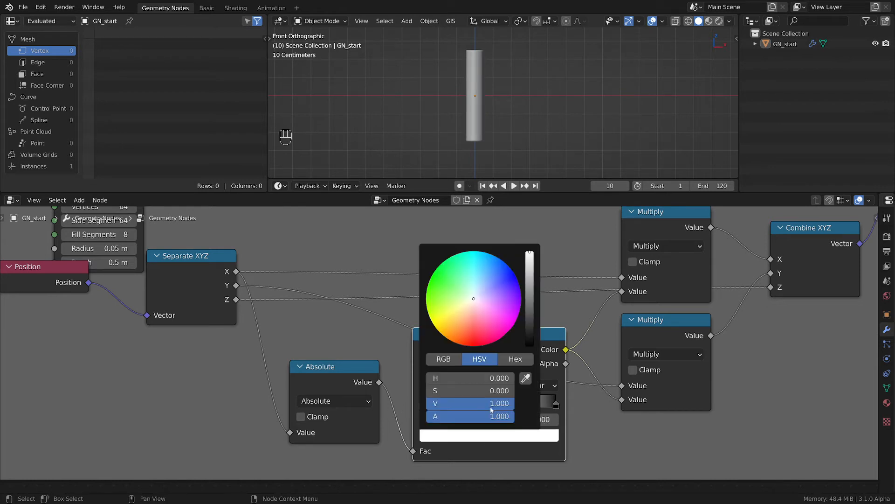
shift+drag(500, 403, 427, 404)
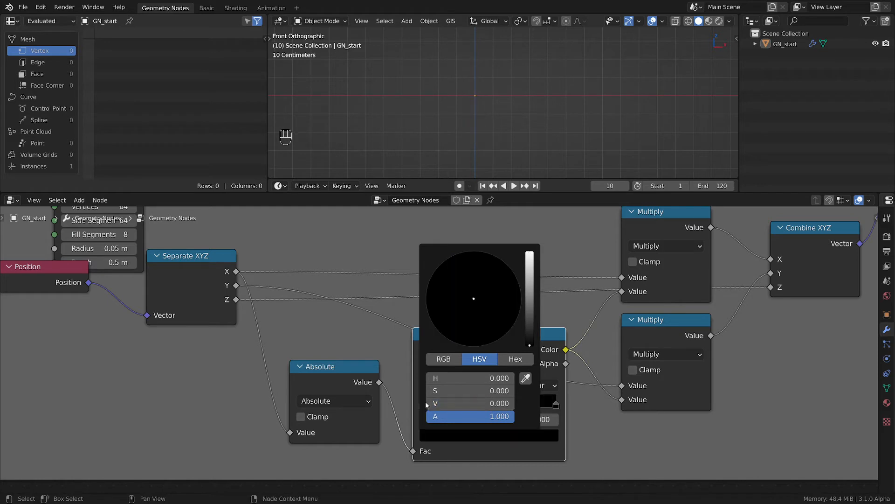
click(478, 404)
text(0.7)
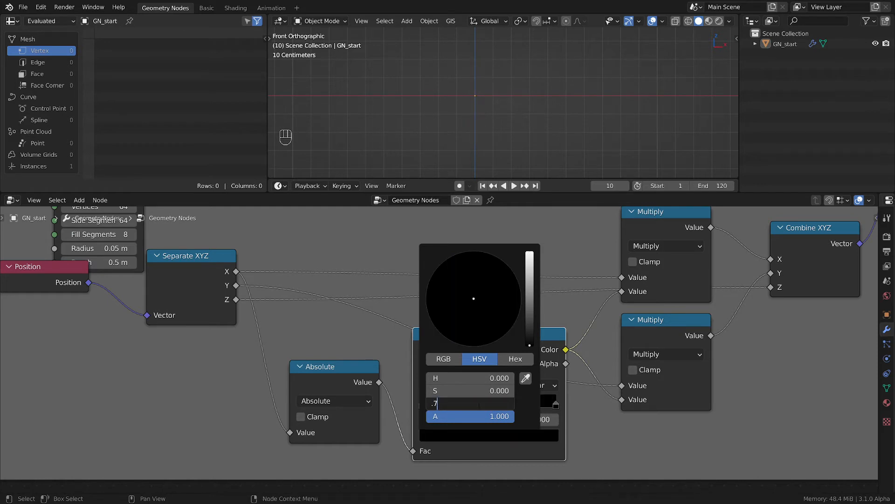
key(Return)
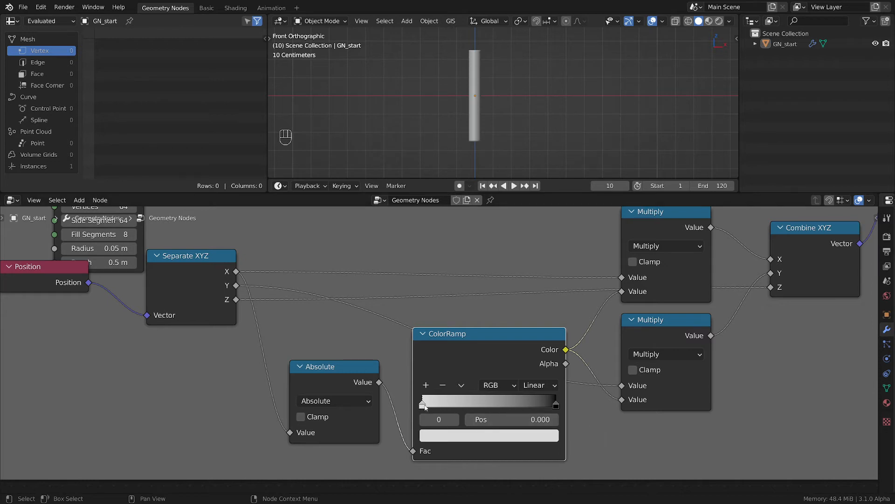
Step: Add a second ColorRamp stop with a brightness value of 0.7 and place it at about position 0.164
click(426, 385)
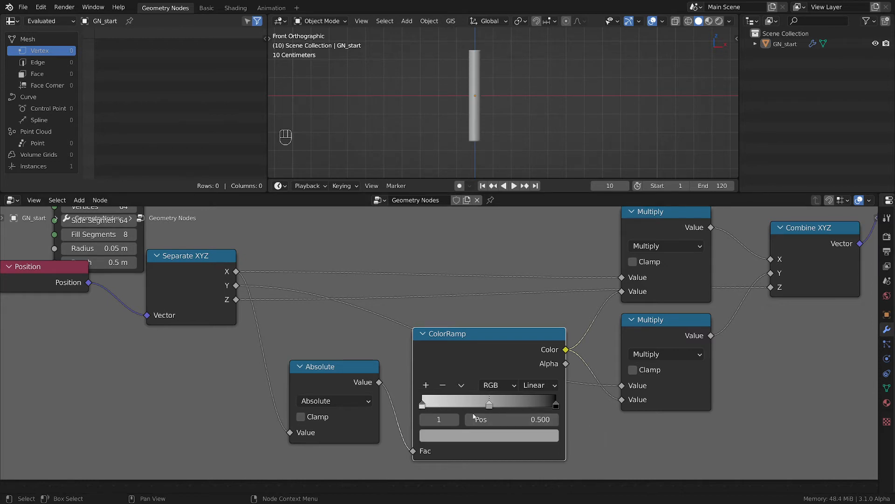
click(498, 436)
double_click(470, 403)
text(1)
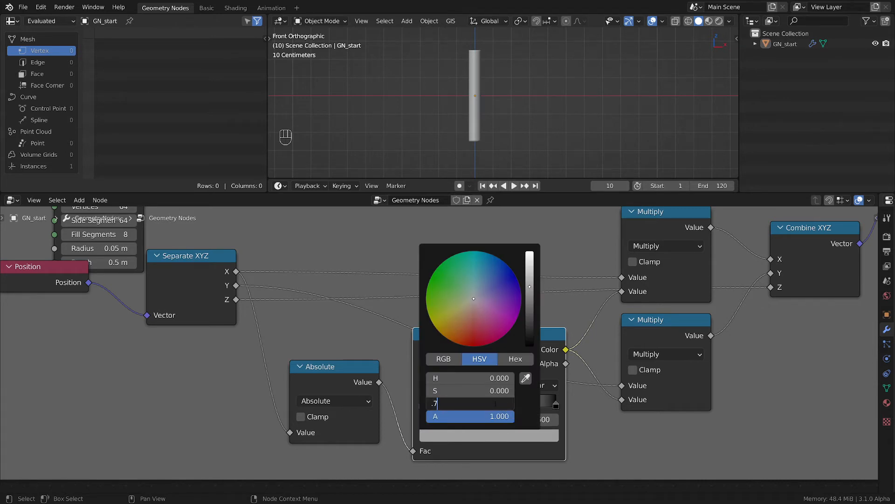
key(Return)
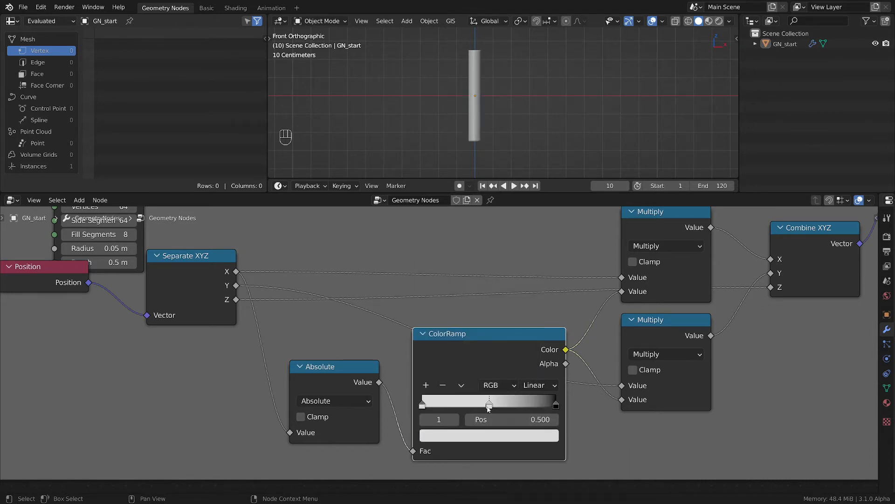
drag(489, 404, 444, 404)
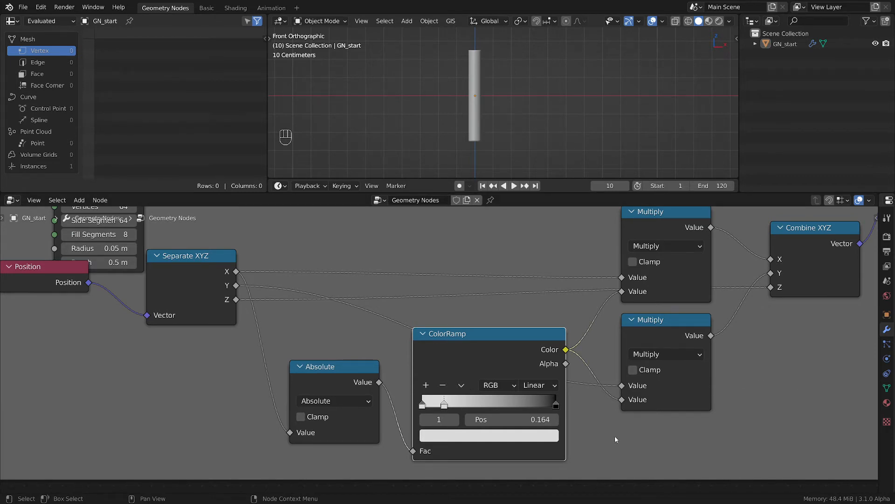
Step: Add another ColorRamp stop at about position 0.258 with a brightness value of 0.45, and set the interpolation to B-Spline
click(426, 384)
drag(433, 404, 457, 404)
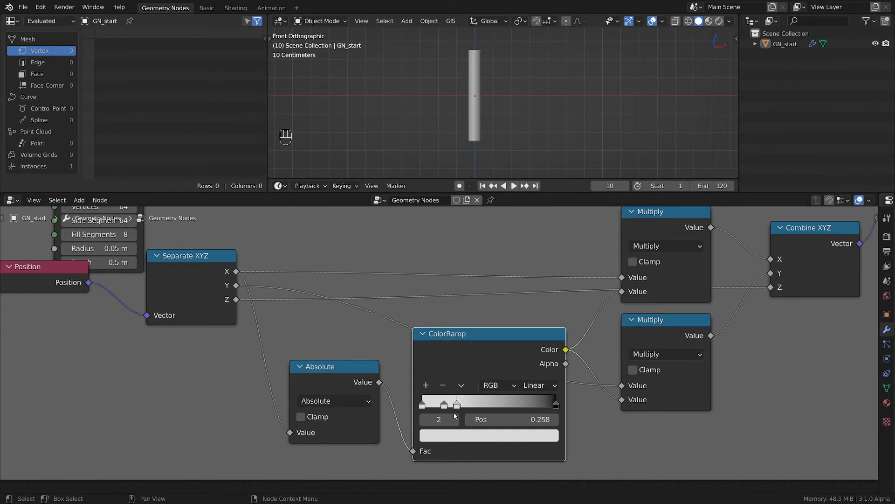
click(513, 441)
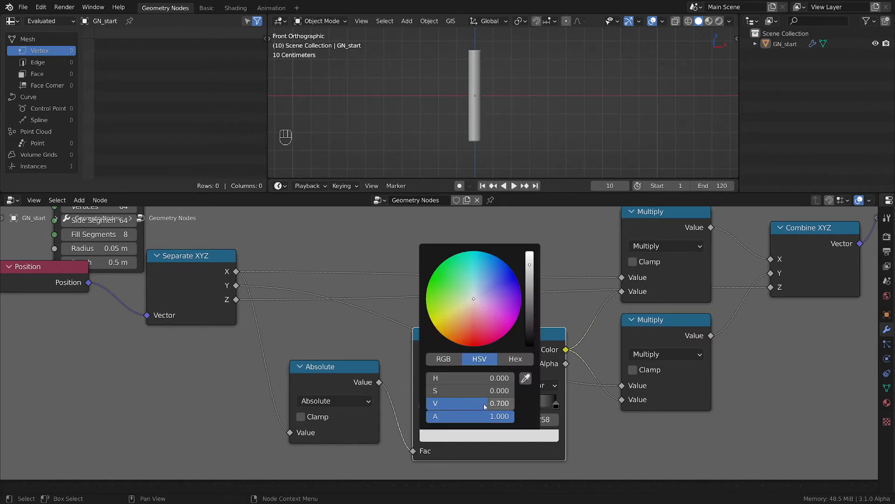
mouse_move(483, 403)
mouse_down()
mouse_move(460, 404)
mouse_move(470, 404)
mouse_up()
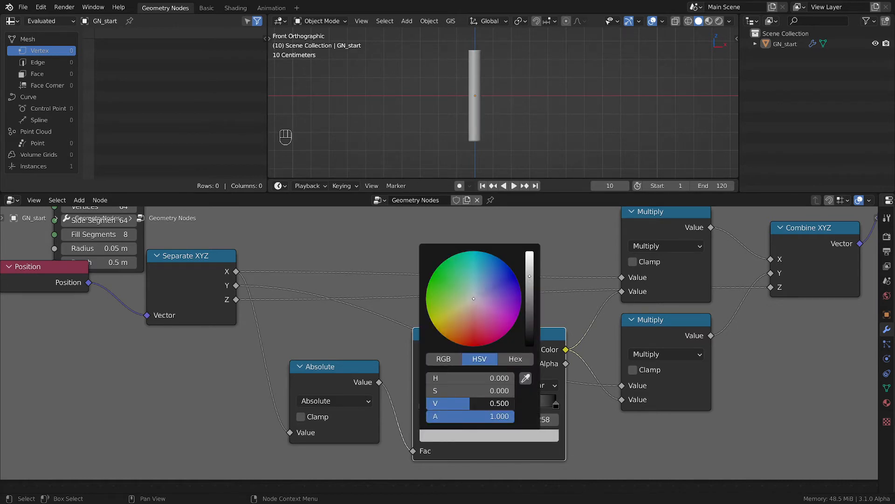
click(477, 405)
text(.45)
key(Return)
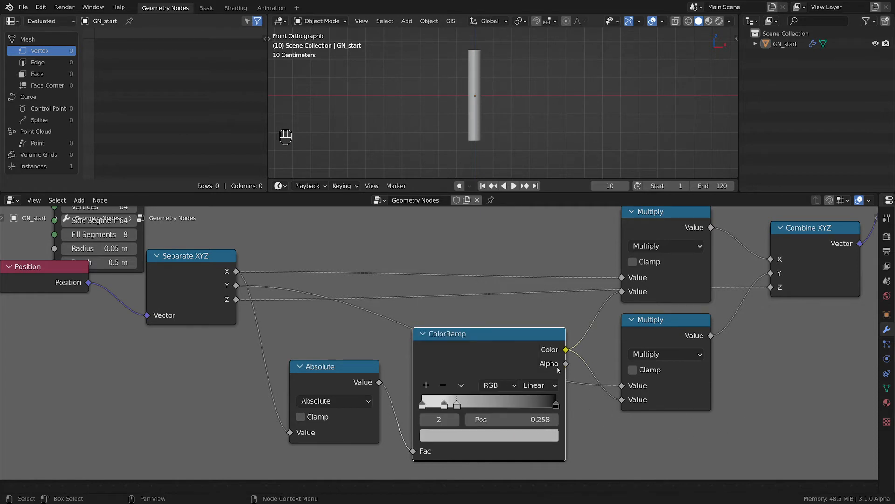
click(536, 385)
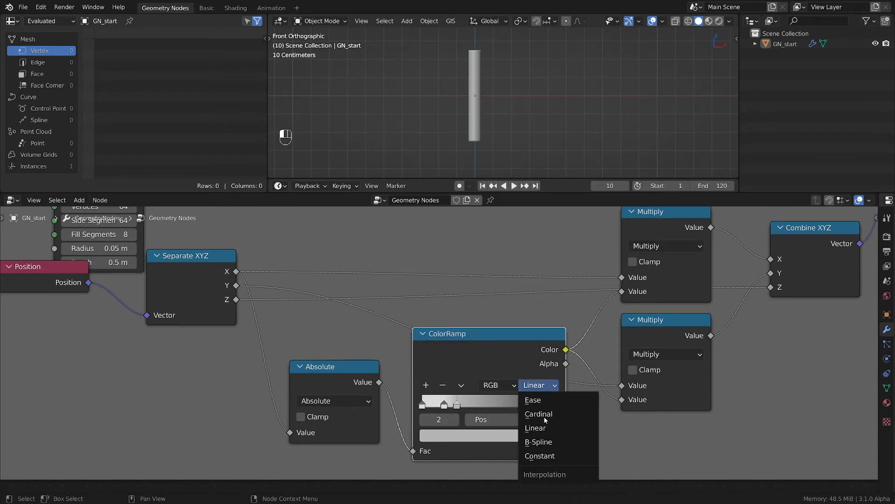
click(545, 443)
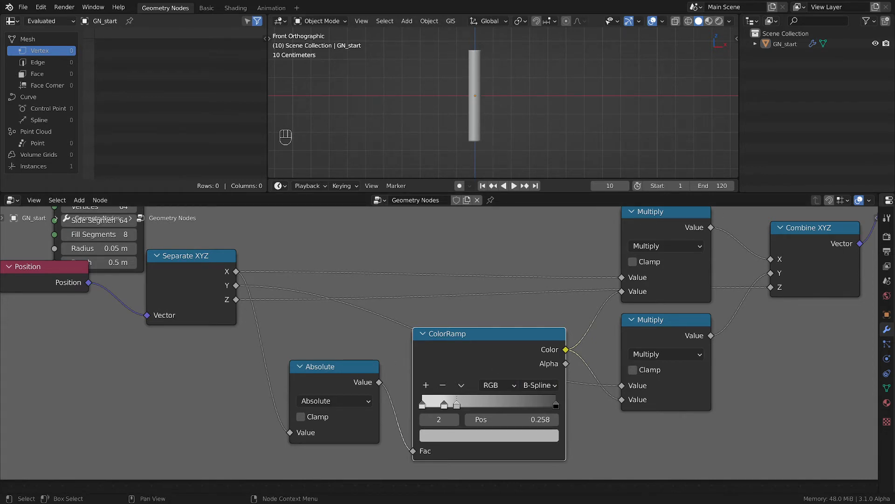
Step: Drive the Absolute node from Separate XYZ's Z output instead of X and nudge the Absolute and ColorRamp nodes
scroll(473, 131, down, 2)
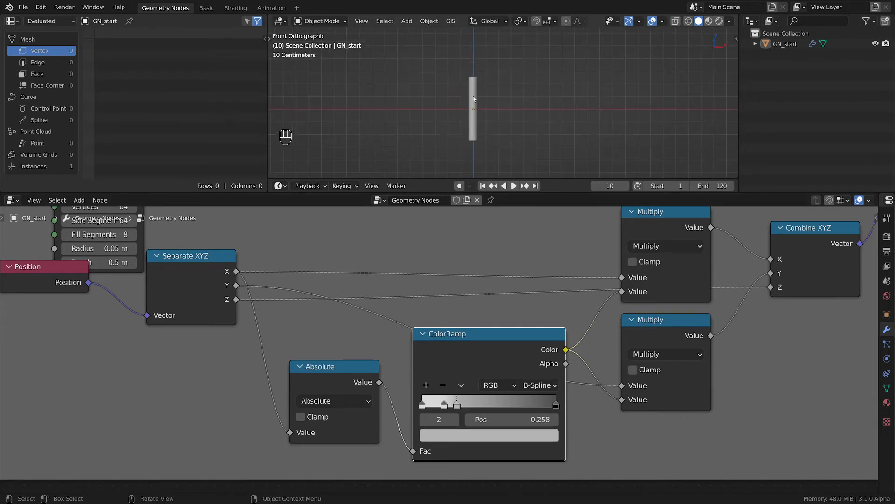
scroll(474, 94, up, 3)
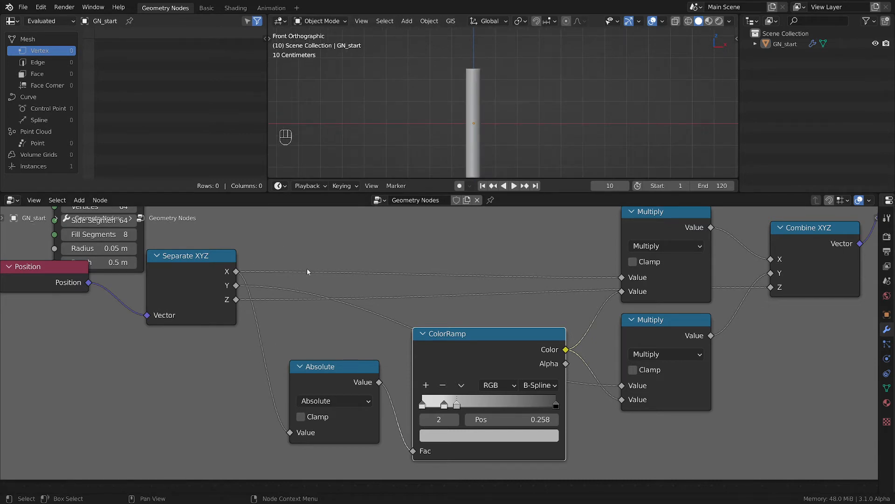
scroll(480, 125, down, 2)
scroll(476, 112, up, 2)
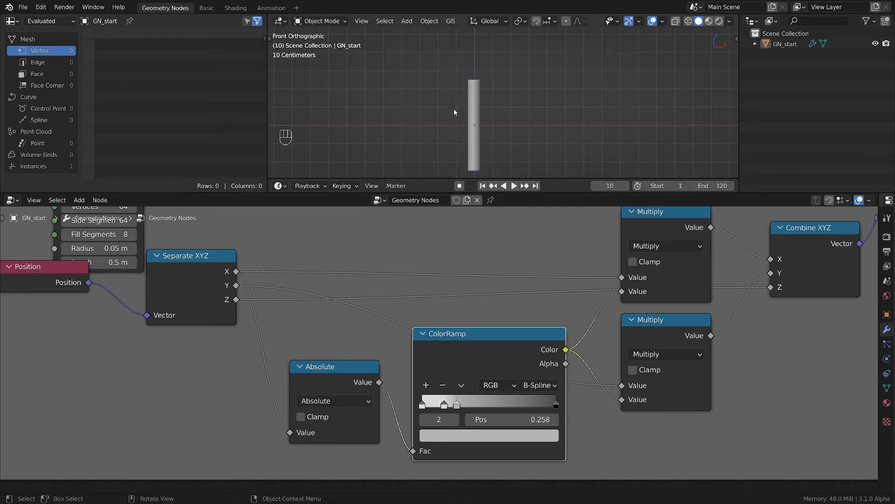
middle_drag(502, 112, 521, 125)
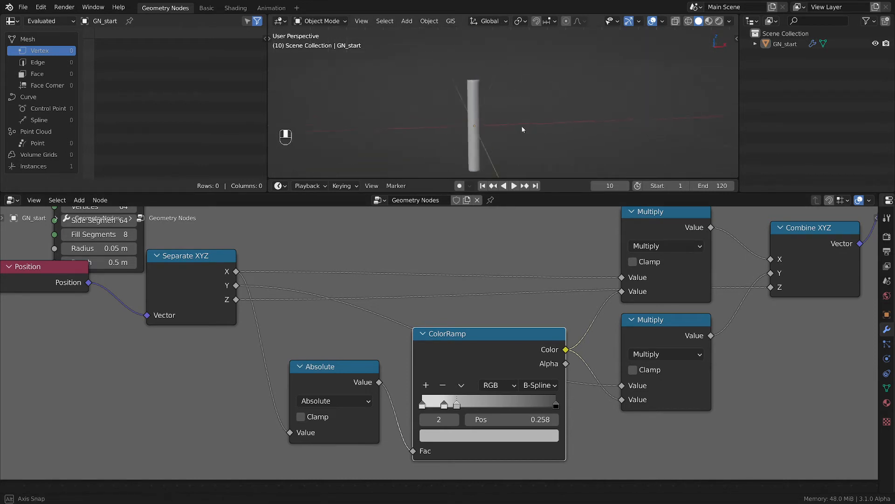
key(grave)
click(451, 69)
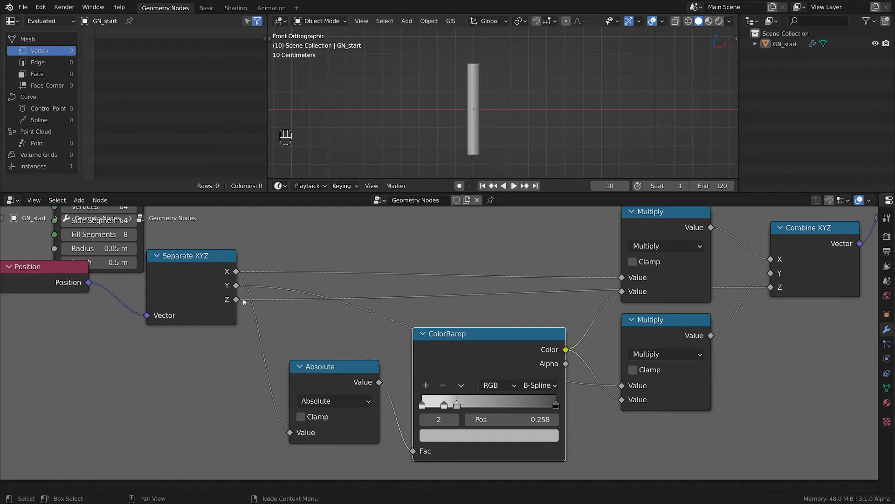
drag(236, 299, 296, 437)
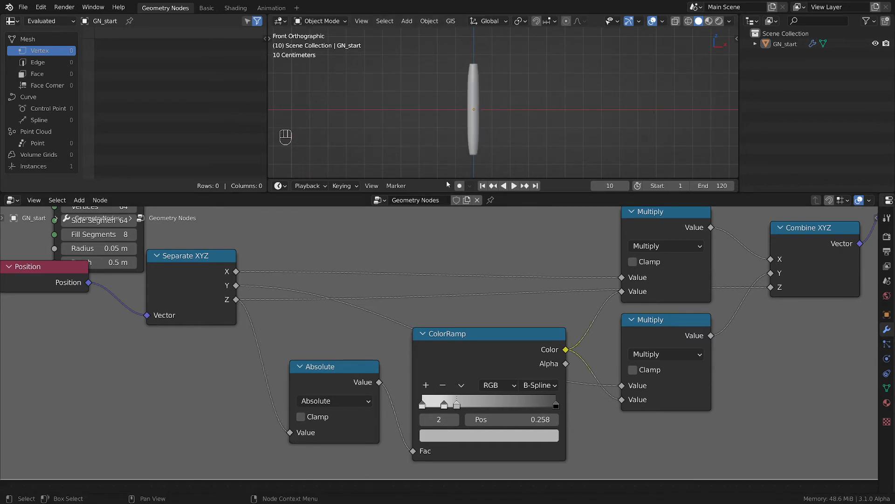
drag(324, 371, 334, 372)
drag(495, 364, 496, 355)
Step: Mute and unmute the ColorRamp to compare its effect on the cylinder's taper
key(m)
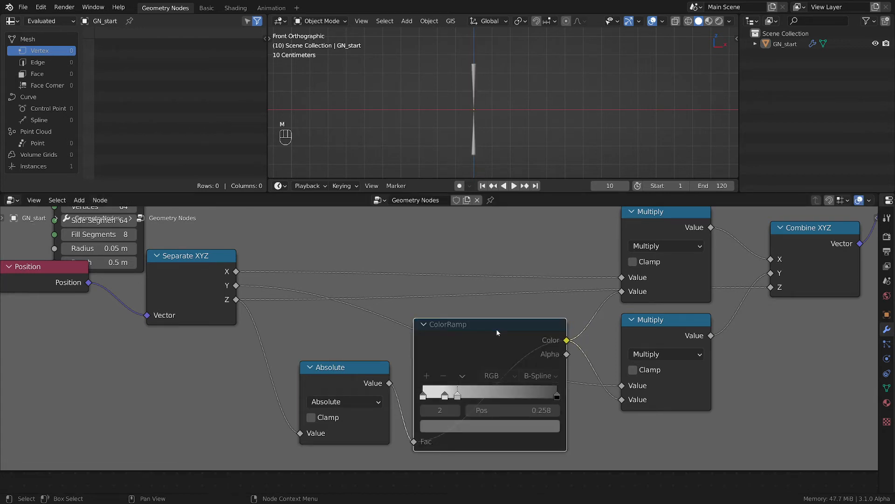
key(m)
scroll(469, 453, up, 3)
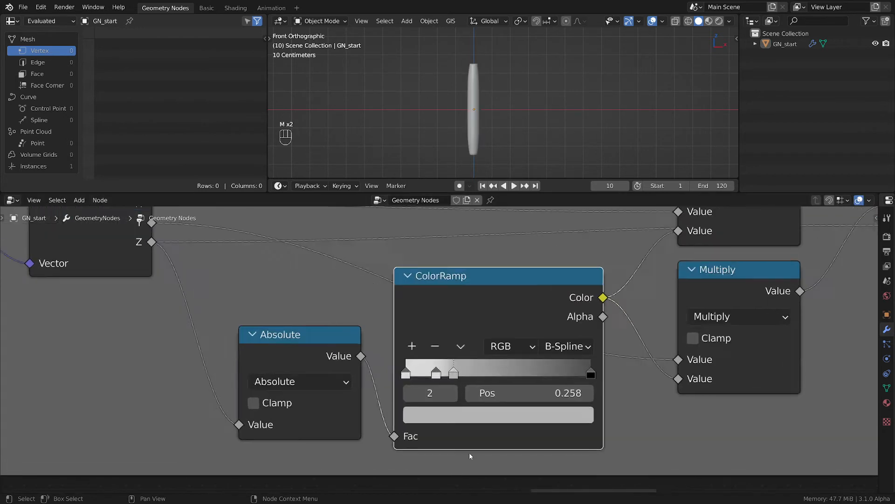
Step: Move the ColorRamp's black end stop to about position 0.988 and its second stop to about 0.115
mouse_move(626, 354)
mouse_down()
mouse_move(504, 354)
mouse_move(627, 353)
mouse_up()
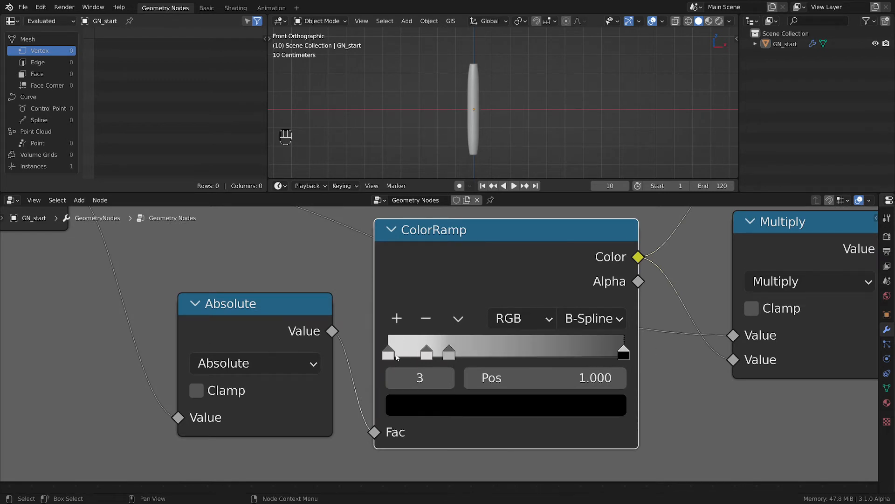
drag(388, 353, 341, 334)
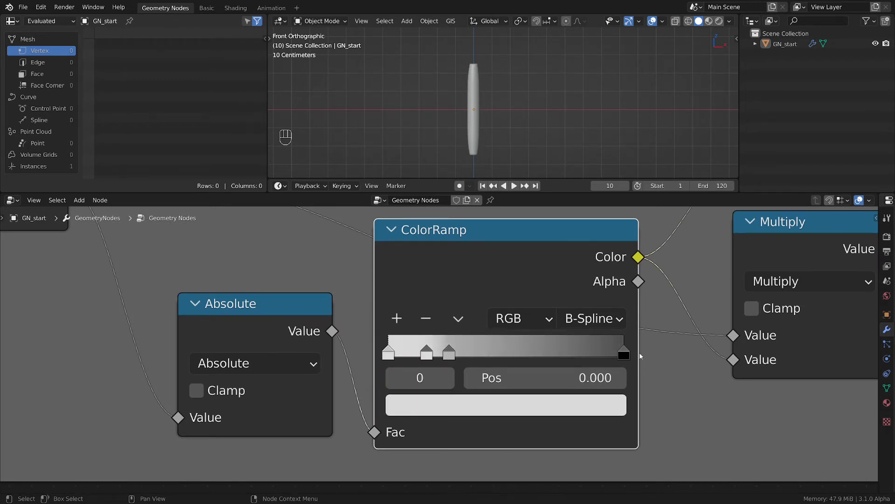
mouse_move(627, 359)
mouse_down()
mouse_move(402, 355)
mouse_move(624, 359)
mouse_up()
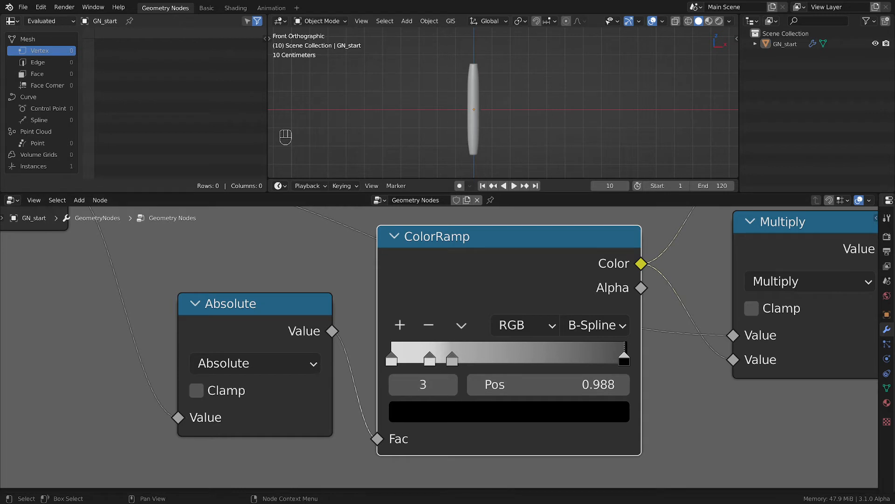
click(451, 360)
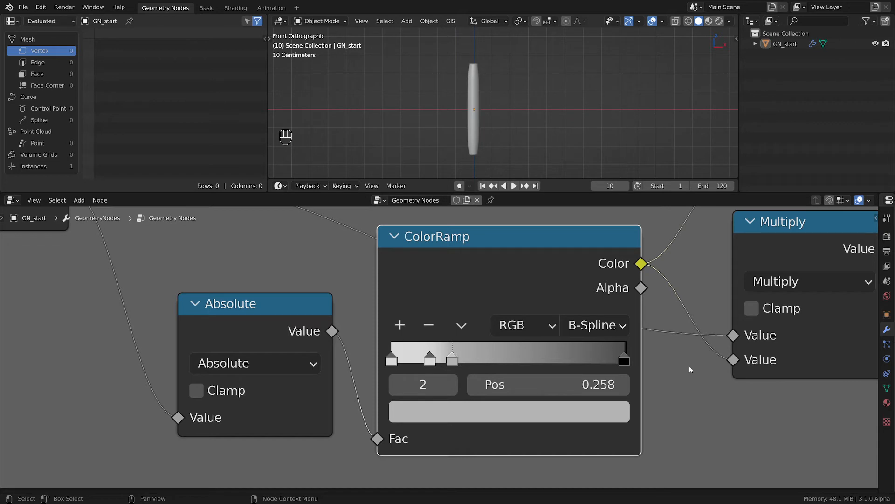
mouse_move(430, 360)
mouse_down()
mouse_move(441, 361)
mouse_move(419, 362)
mouse_move(445, 362)
mouse_move(419, 366)
mouse_up()
scroll(475, 116, up, 4)
scroll(481, 115, down, 3)
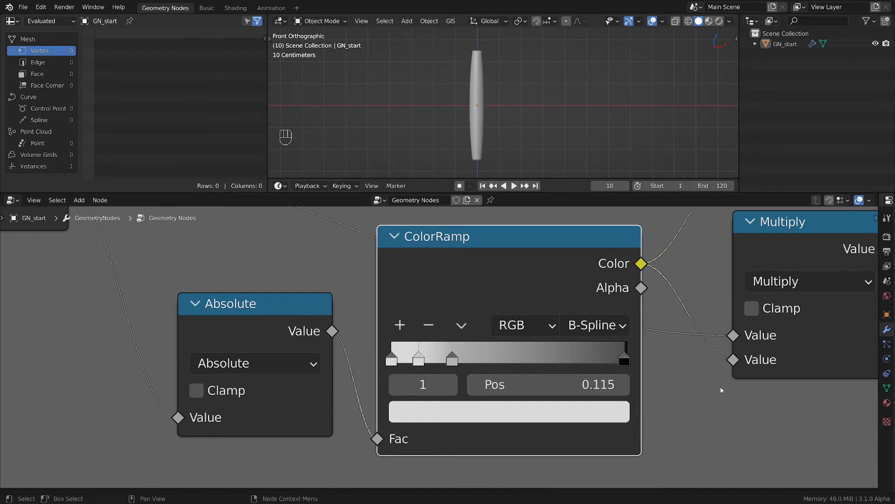
Step: Shift the ColorRamp's third stop toward the second one, settling it at about position 0.182
drag(452, 359, 435, 365)
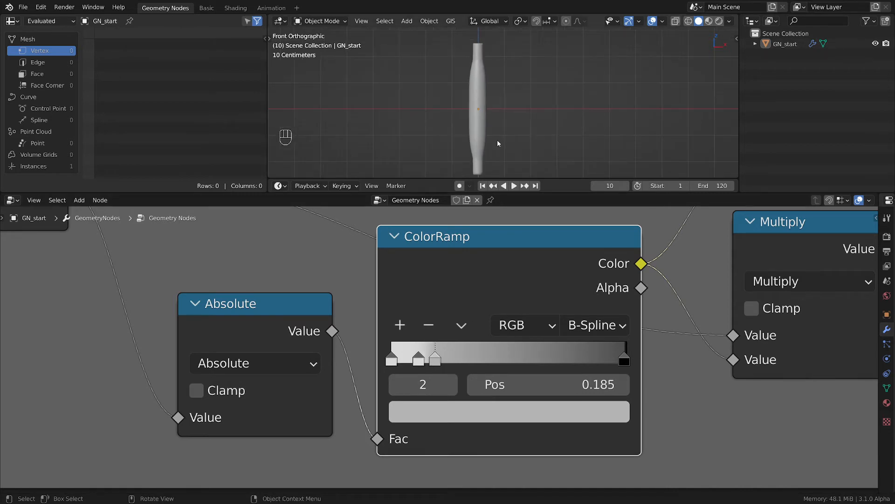
scroll(491, 138, up, 5)
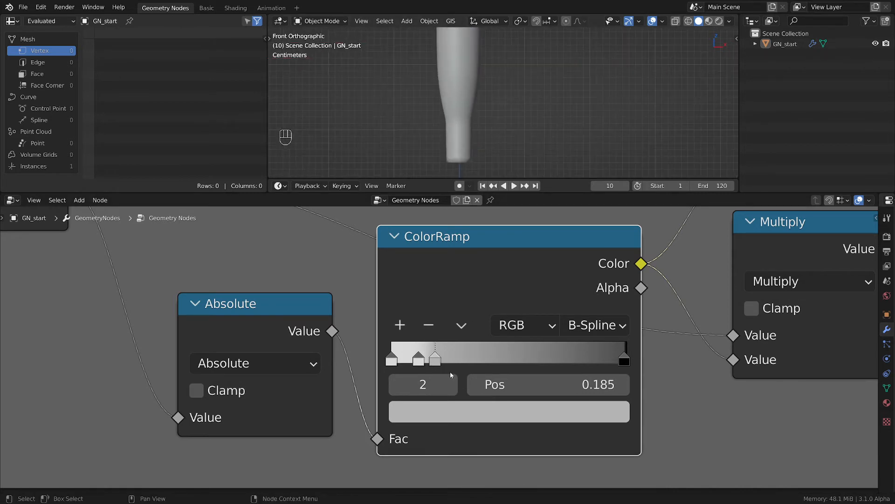
drag(436, 365, 429, 365)
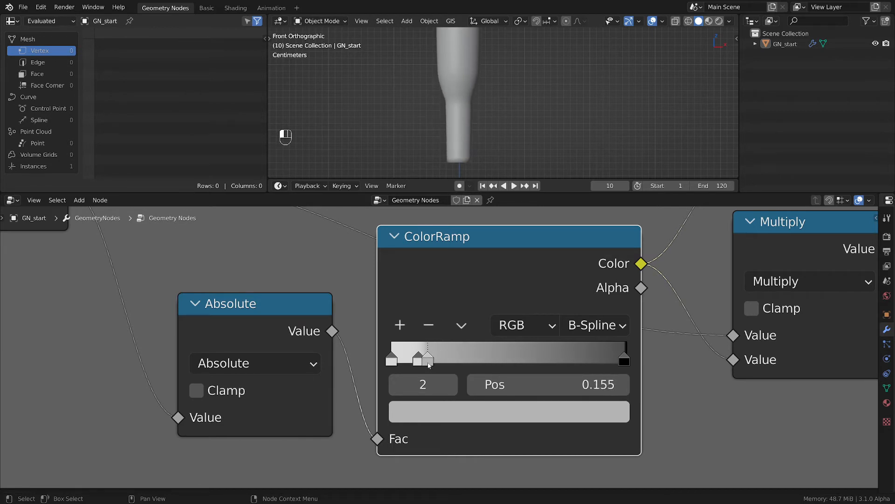
scroll(471, 121, down, 4)
scroll(480, 102, up, 2)
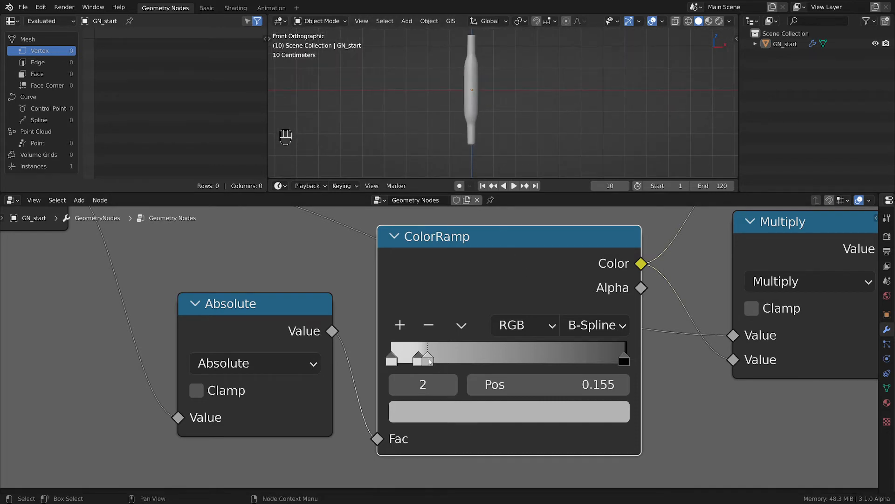
drag(429, 361, 438, 362)
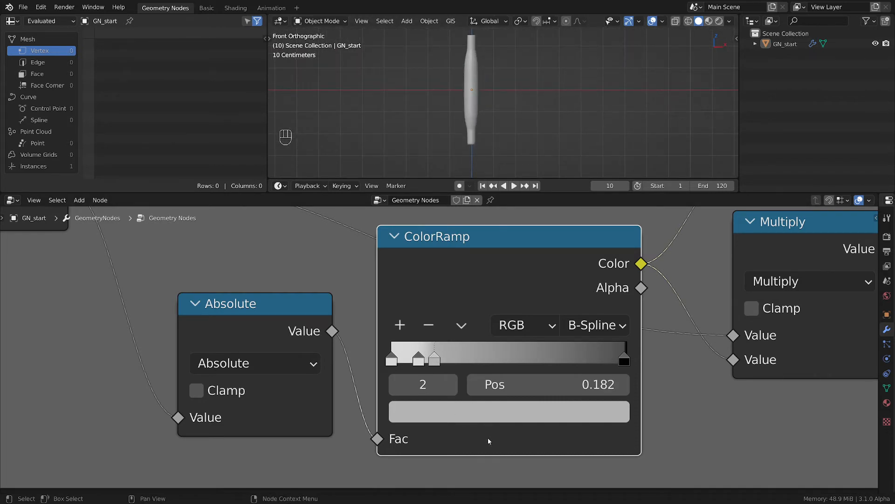
scroll(474, 101, down, 3)
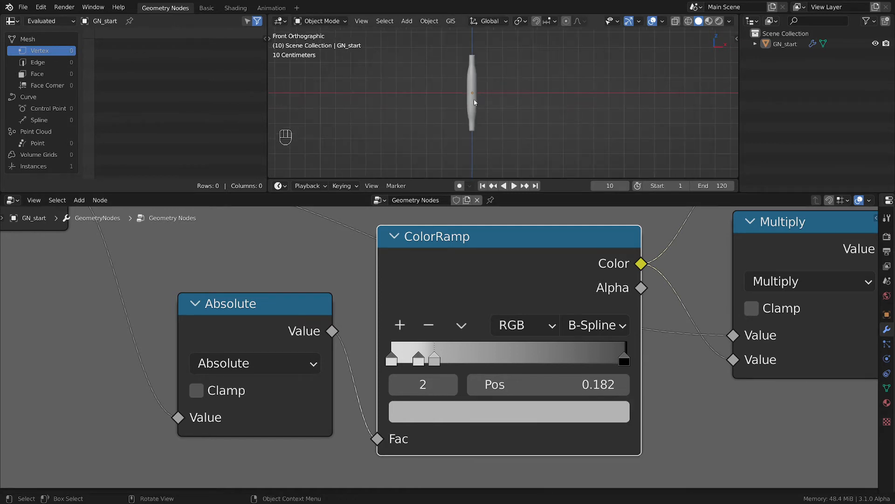
Step: Unmute the link from the skateboard deck's node group into Join Geometry to show the deck with the cylinder
scroll(566, 310, down, 4)
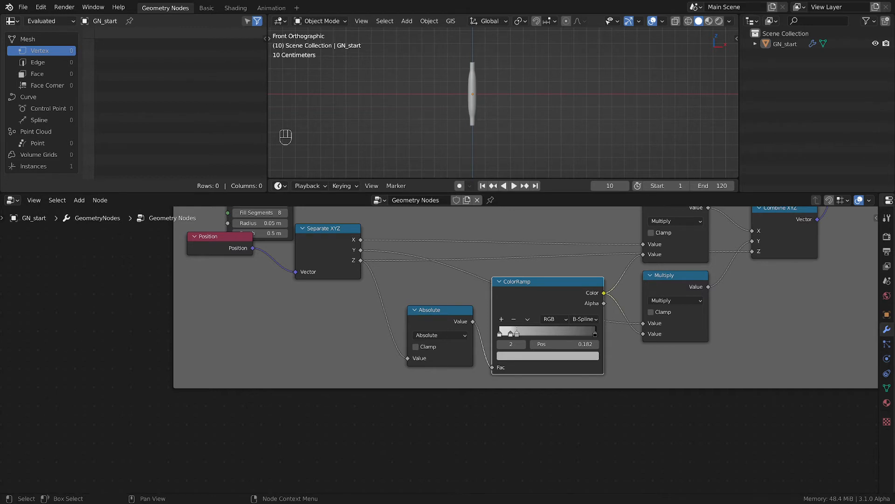
scroll(488, 121, down, 2)
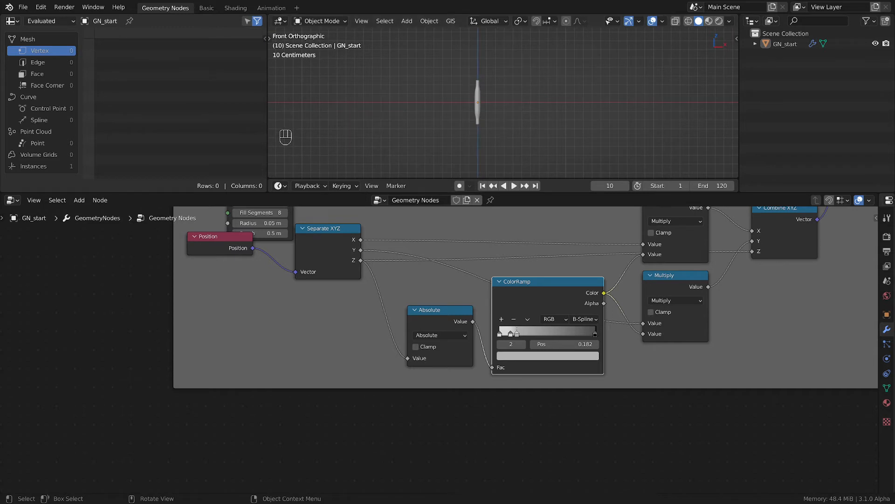
scroll(518, 243, down, 2)
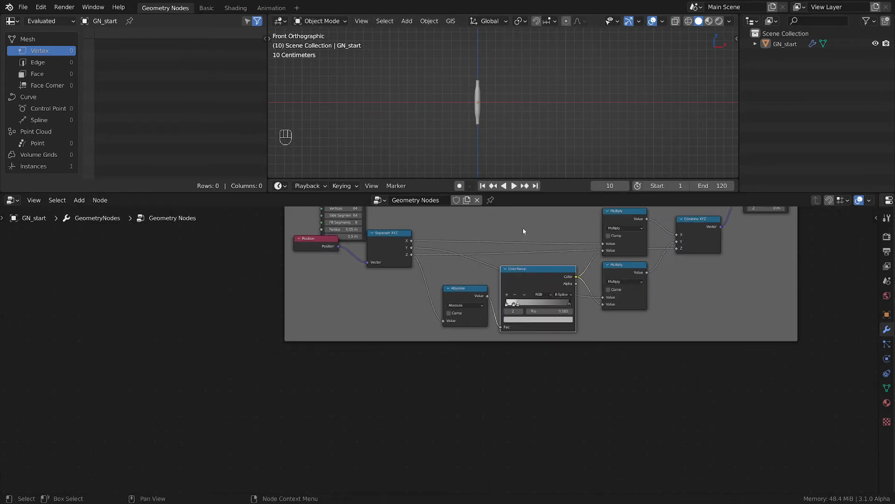
middle_drag(474, 375, 422, 492)
middle_drag(618, 297, 548, 356)
scroll(552, 354, down, 5)
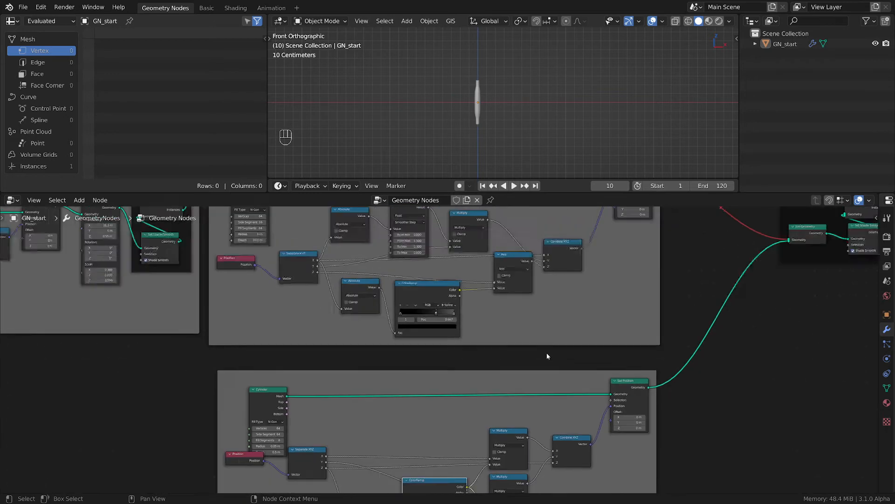
ctrl+alt+right_drag(687, 252, 667, 219)
scroll(457, 131, up, 2)
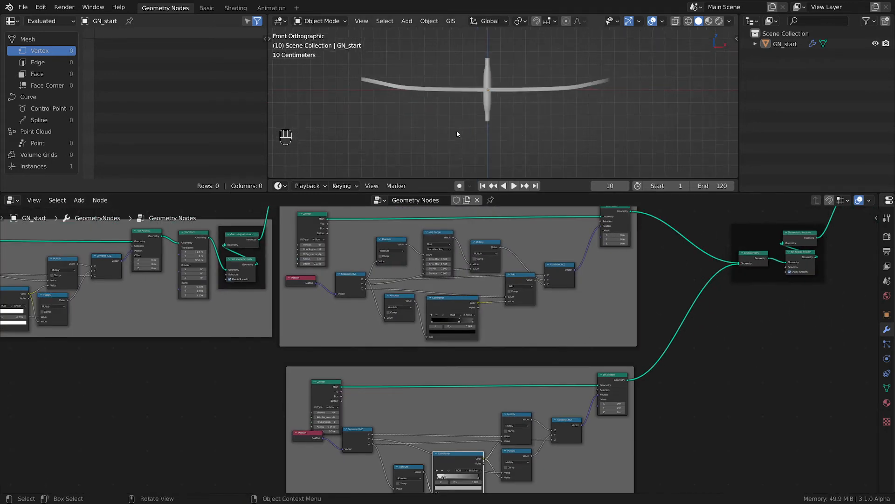
Step: Add a Transform node after the tapered cylinder's Set Position node, on its link to Join Geometry
middle_drag(568, 438, 550, 376)
scroll(619, 373, up, 3)
middle_drag(634, 336, 486, 369)
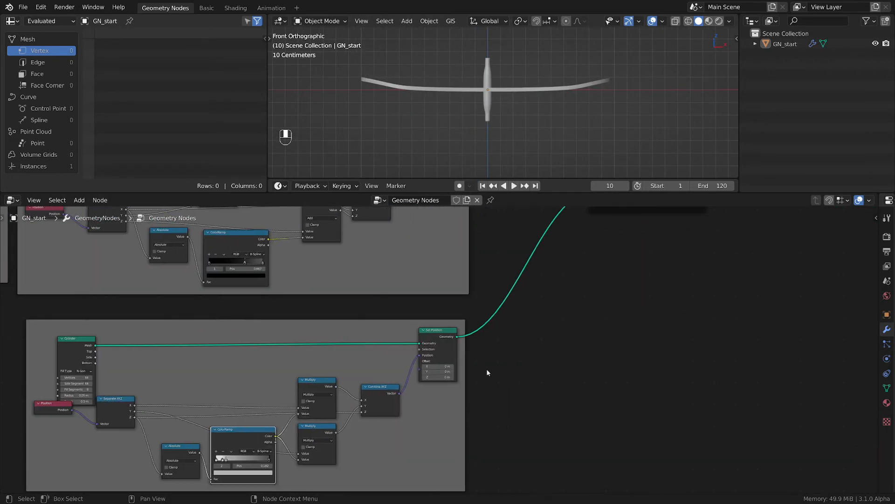
scroll(498, 354, up, 2)
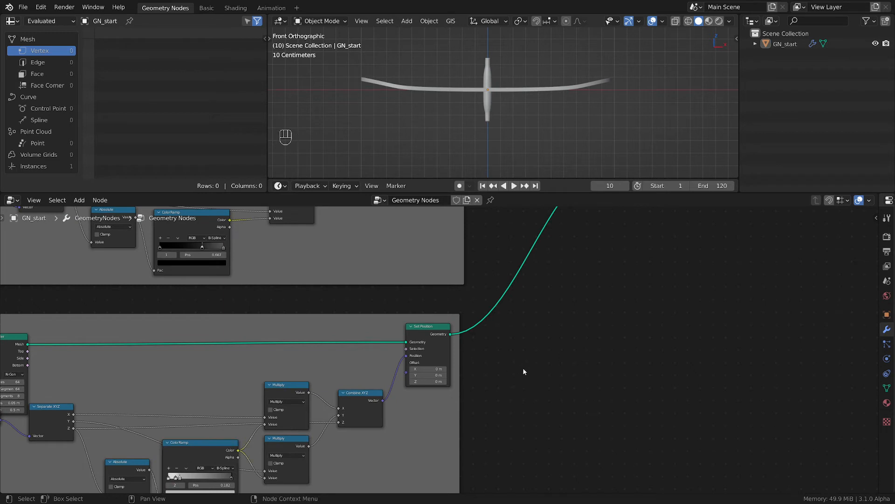
key(shift+a)
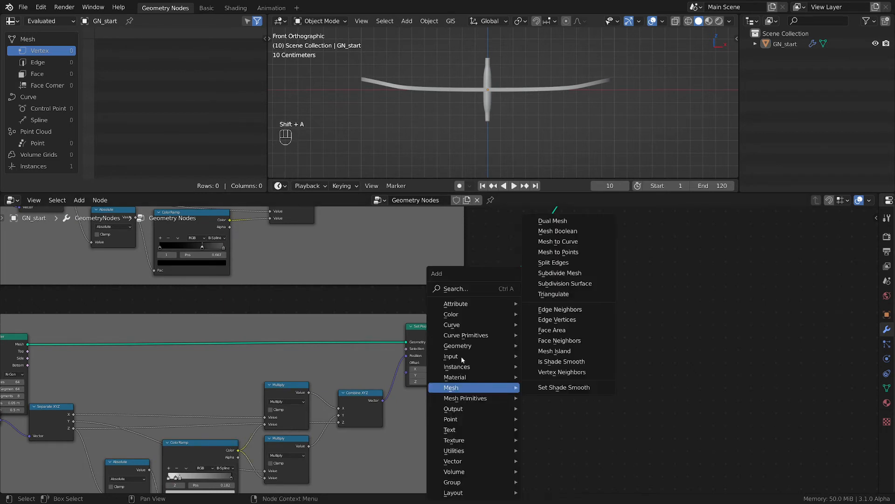
mouse_move(469, 347)
click(552, 444)
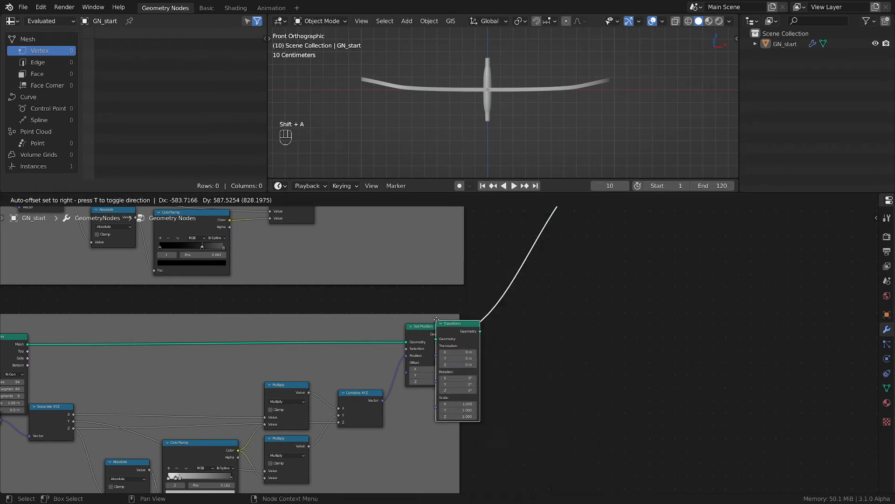
click(457, 320)
scroll(555, 424, up, 2)
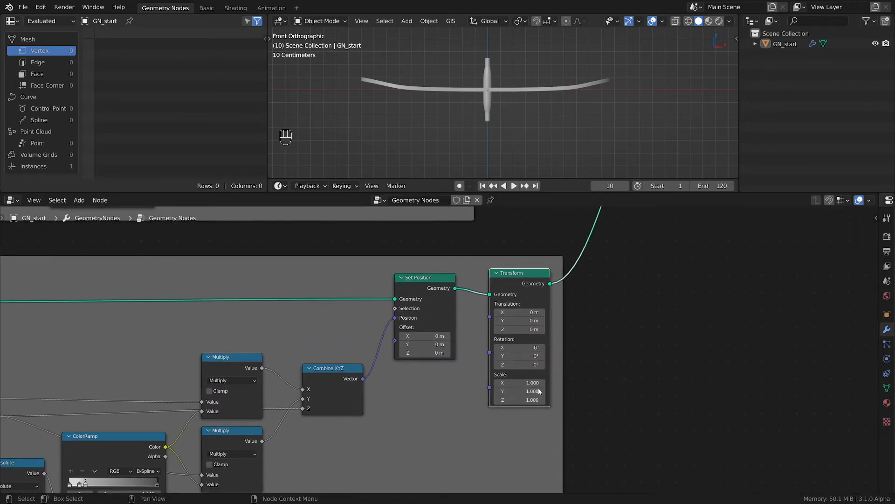
Step: Set the Transform node's X rotation to 90° and check the cylinder under the deck, ending in front view
click(521, 348)
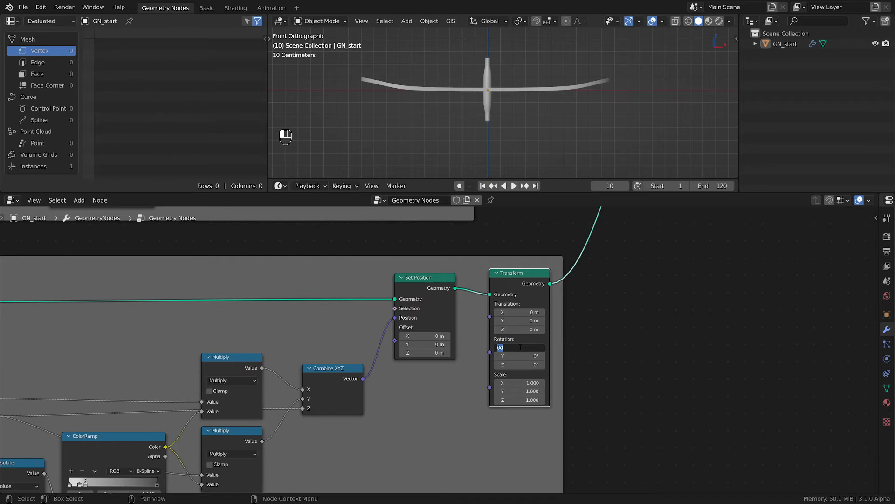
text(90)
key(Return)
scroll(501, 91, up, 3)
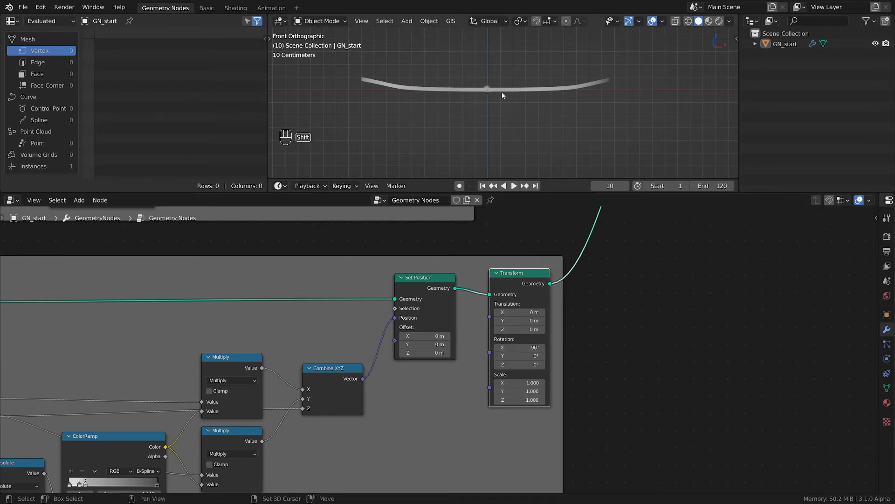
middle_drag(472, 95, 497, 136)
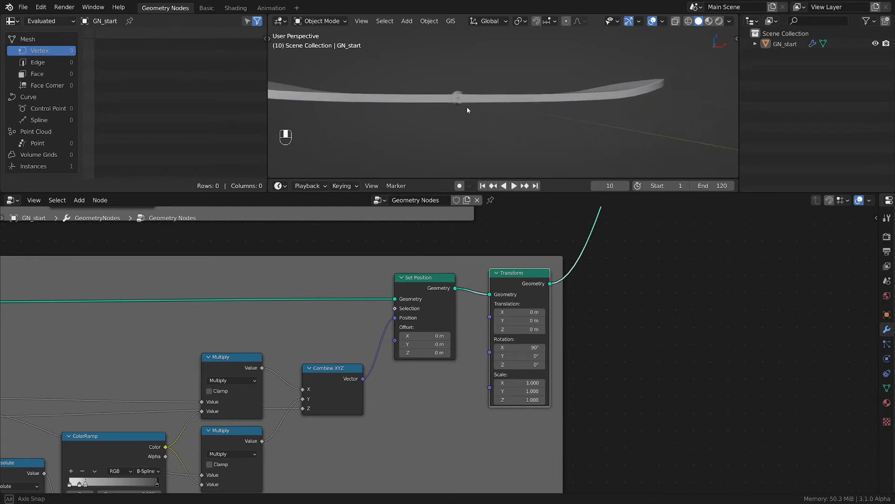
key(KP_5)
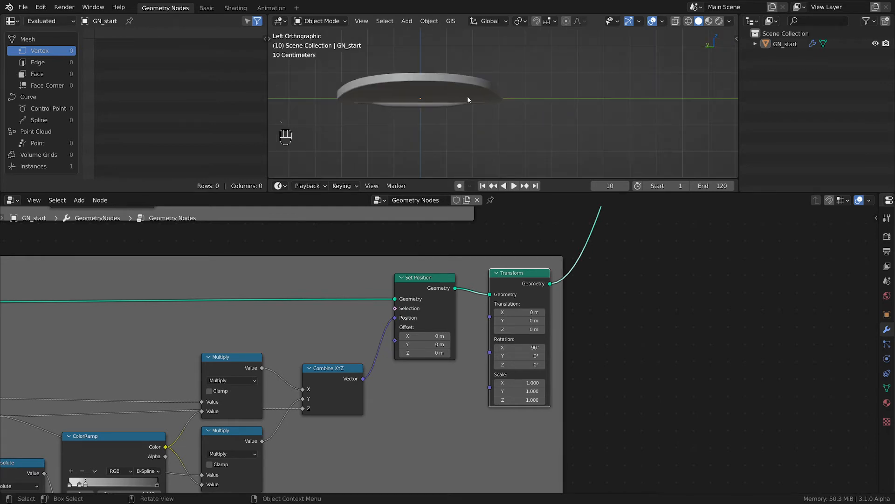
key(grave)
click(452, 82)
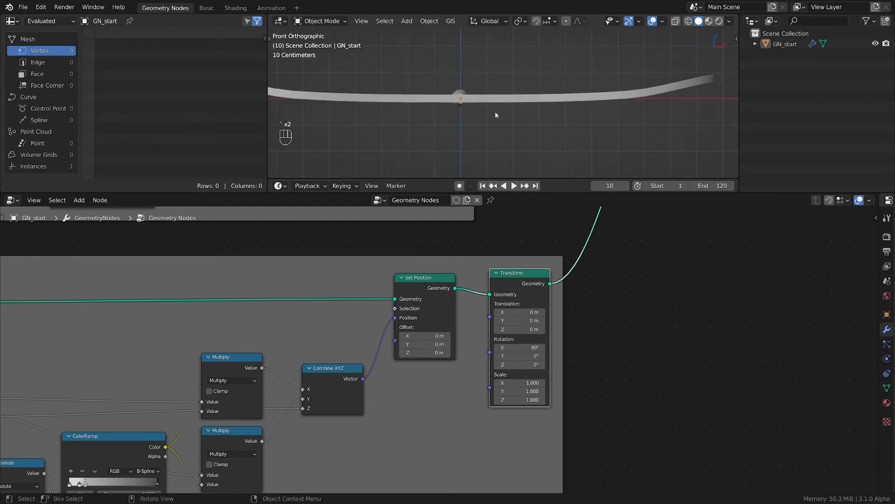
Step: Display the viewport in wireframe and set the cylinder's Transform Z translation to -0.1 m
key(shift+z)
scroll(559, 368, up, 1)
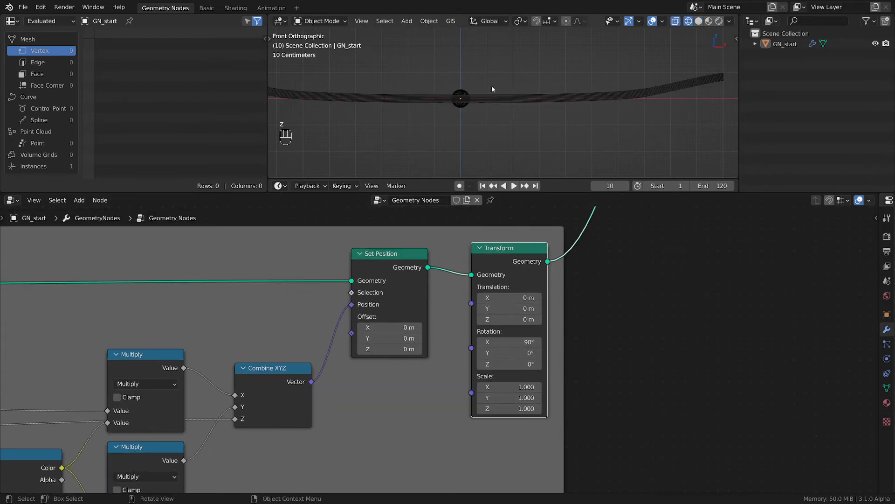
scroll(492, 85, up, 2)
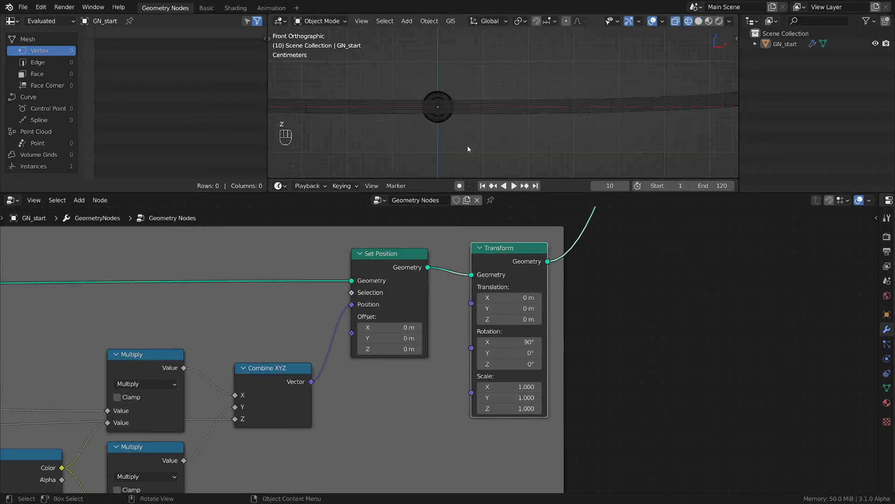
shift+drag(516, 320, 505, 320)
click(517, 320)
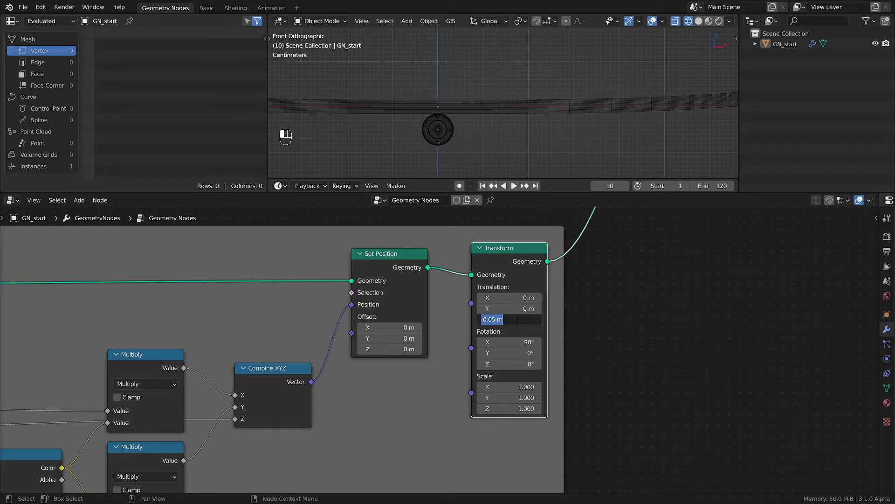
text(-)
text(0.1)
key(Return)
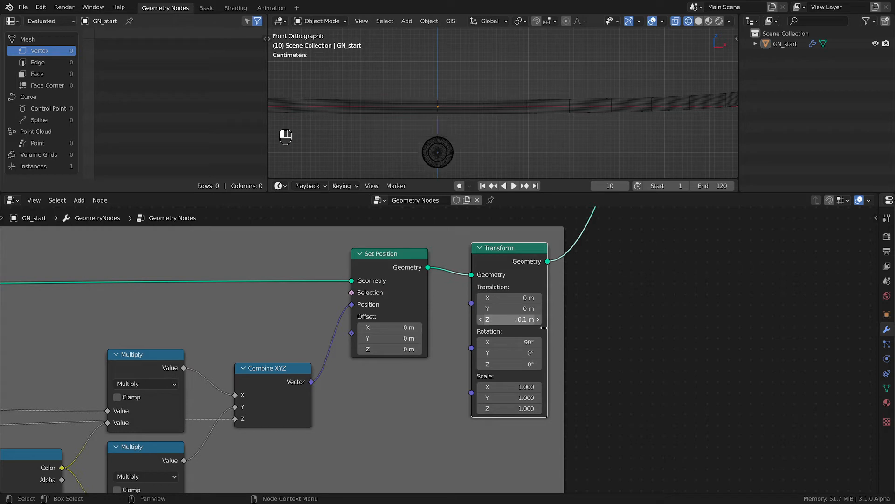
scroll(373, 122, down, 6)
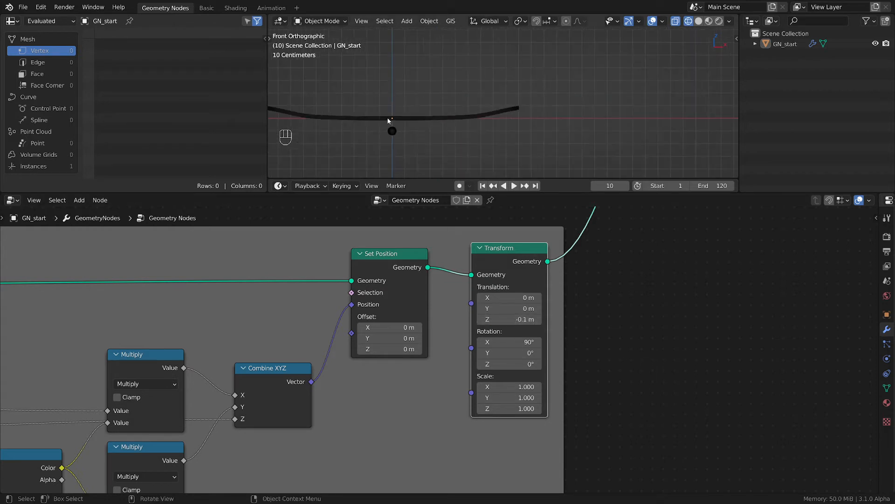
shift+middle_drag(387, 120, 477, 112)
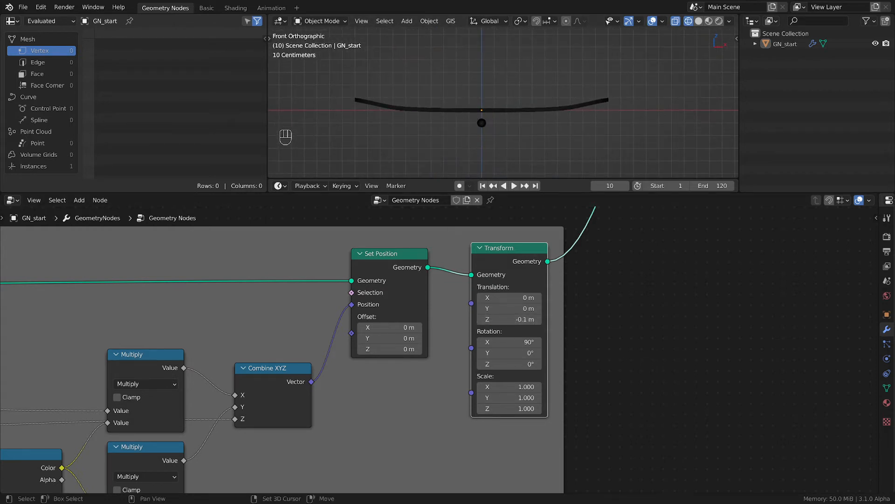
scroll(460, 126, up, 2)
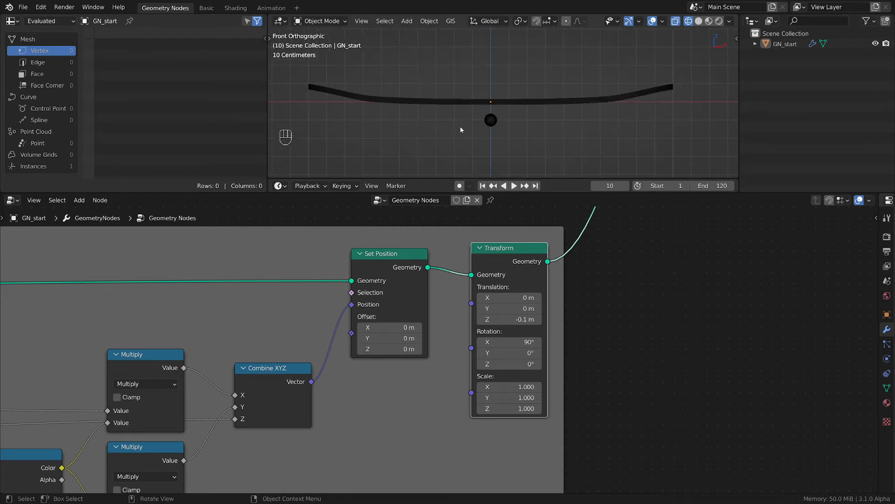
scroll(644, 290, down, 5)
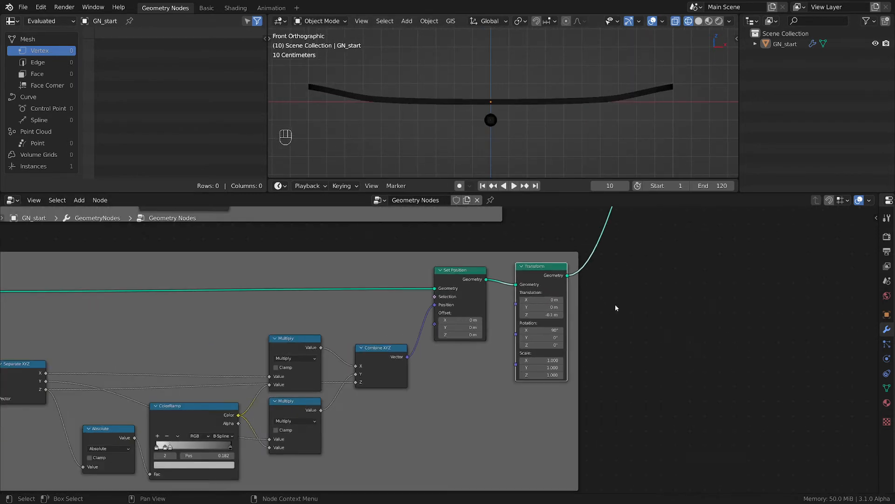
scroll(585, 377, up, 1)
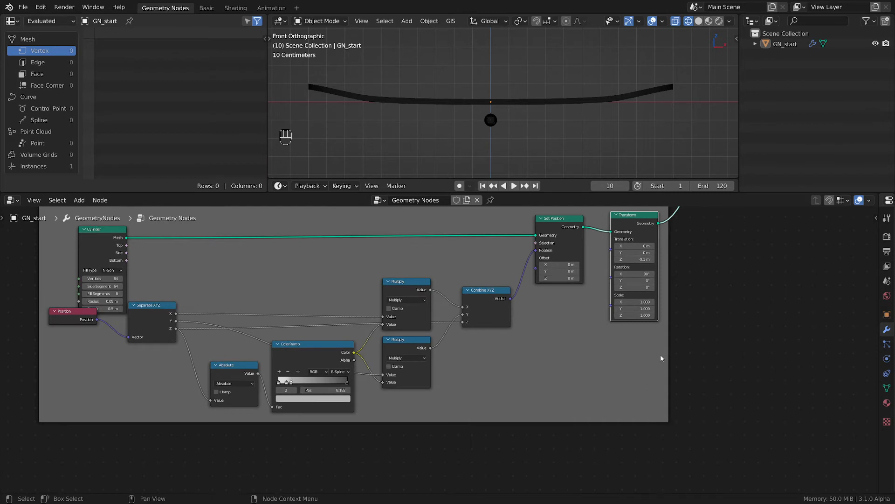
middle_drag(661, 358, 631, 358)
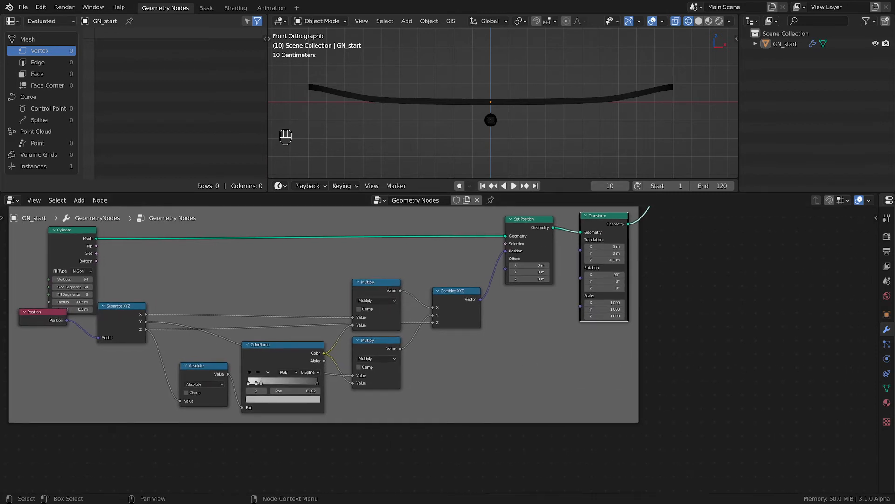
scroll(497, 98, up, 3)
key(d)
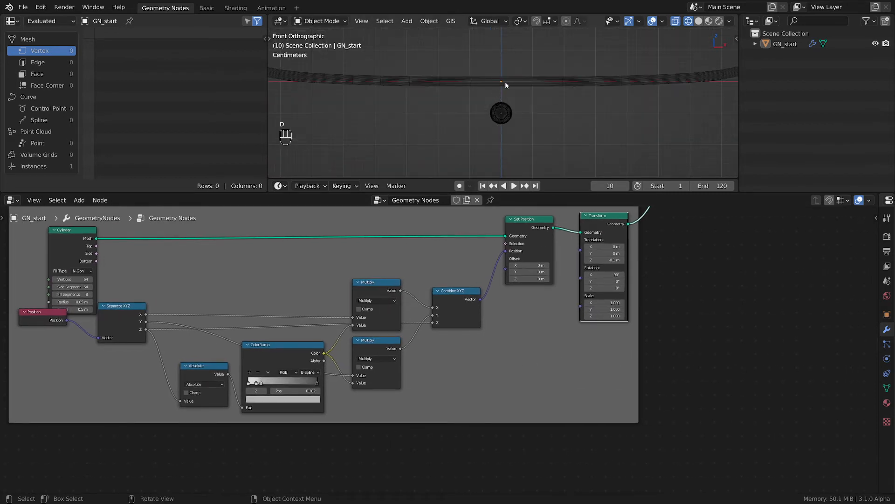
mouse_move(504, 84)
mouse_down()
mouse_move(496, 105)
mouse_move(511, 80)
mouse_move(503, 100)
mouse_up()
right_drag(502, 100, 522, 116)
Step: Add a Cone mesh primitive node inside the truck frame, below the Combine XYZ node
key(shift+a)
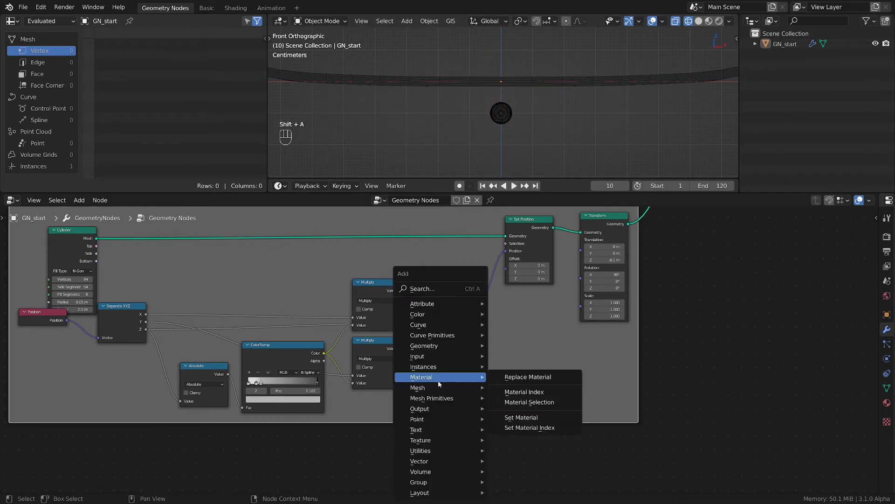
mouse_move(437, 399)
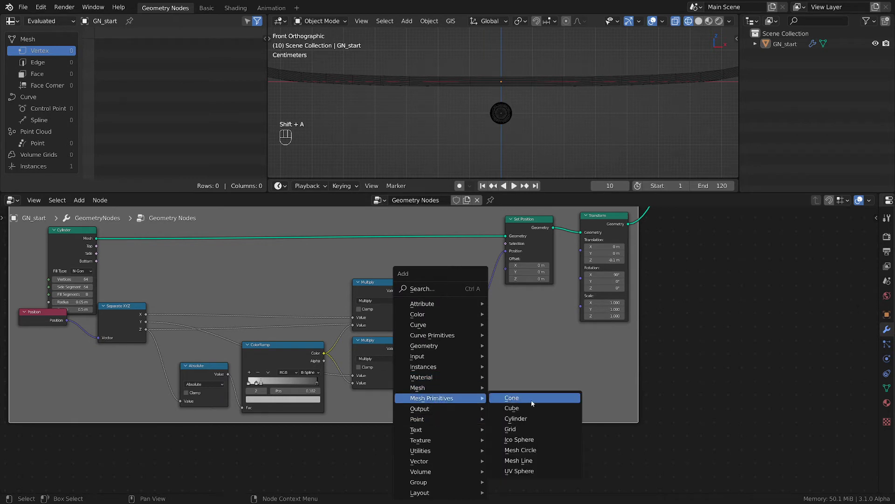
click(530, 399)
click(460, 359)
middle_drag(541, 385, 516, 341)
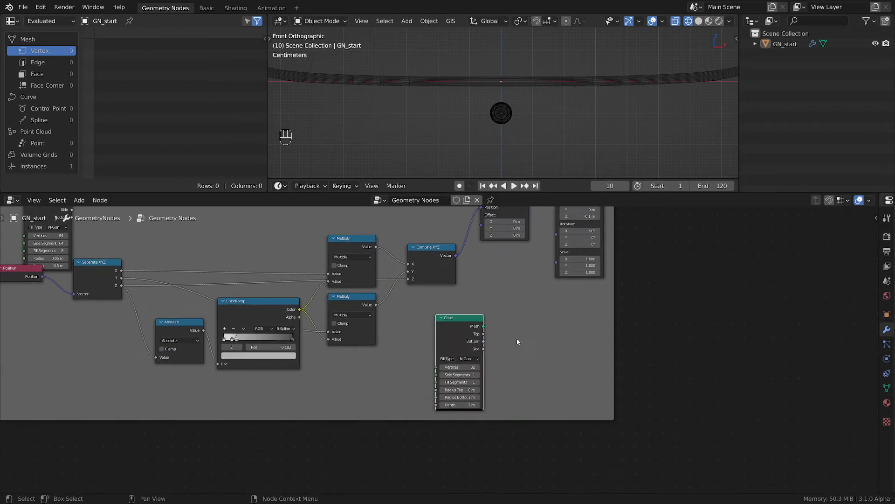
Step: Insert a Join Geometry node on the output link of the cylinder's Transform node
scroll(565, 354, down, 3)
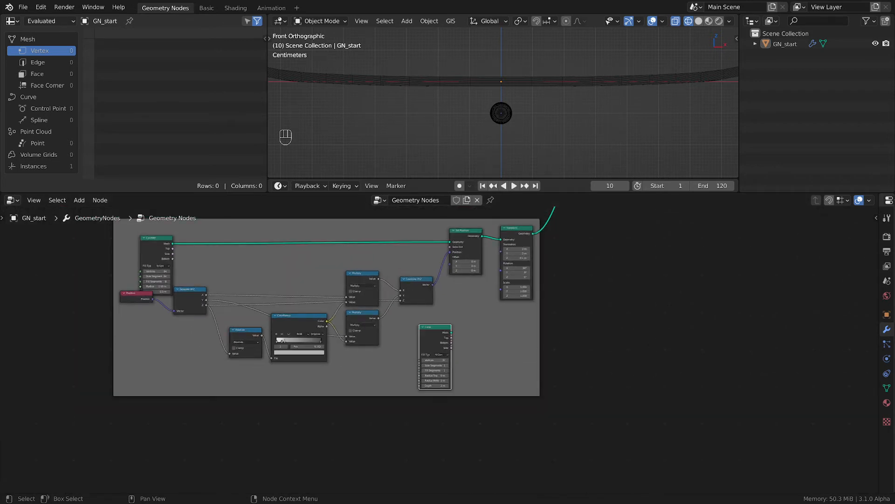
scroll(589, 270, down, 3)
middle_drag(561, 274, 553, 290)
key(shift+q)
key(shift+a)
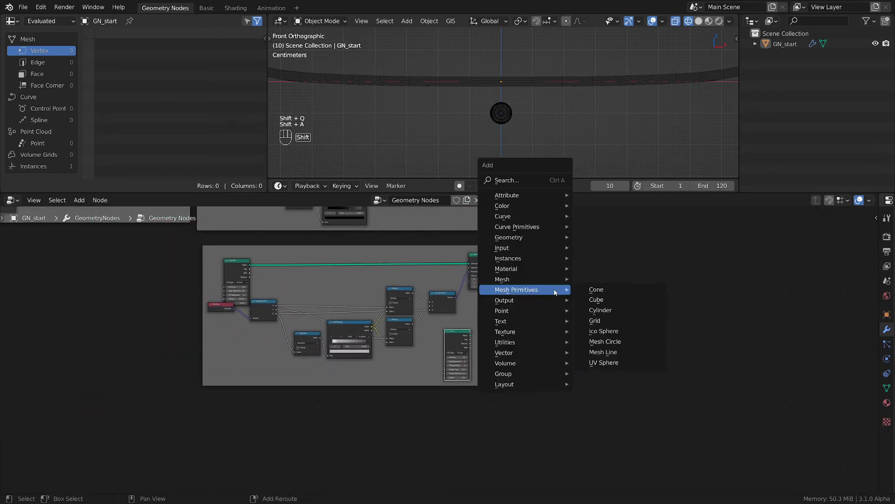
mouse_move(512, 237)
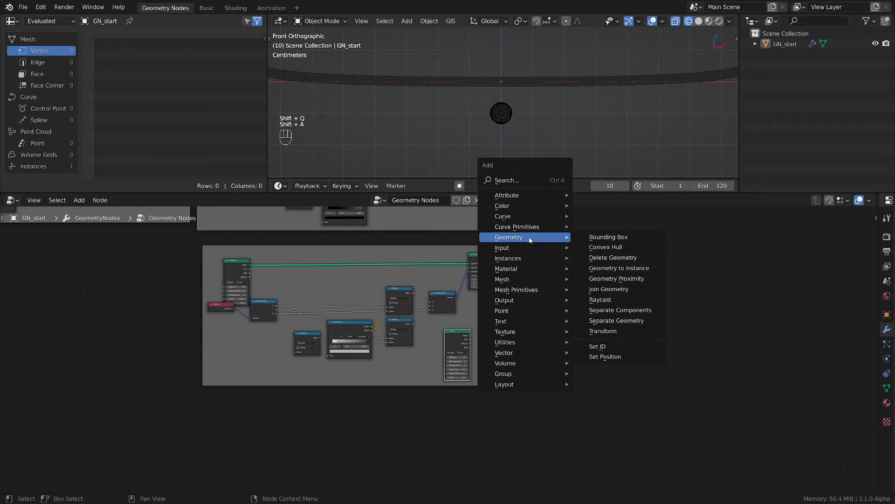
click(609, 289)
click(553, 259)
Step: Connect the Cone's Mesh output to the new Join Geometry node and display the viewport in solid shading
scroll(544, 348, up, 1)
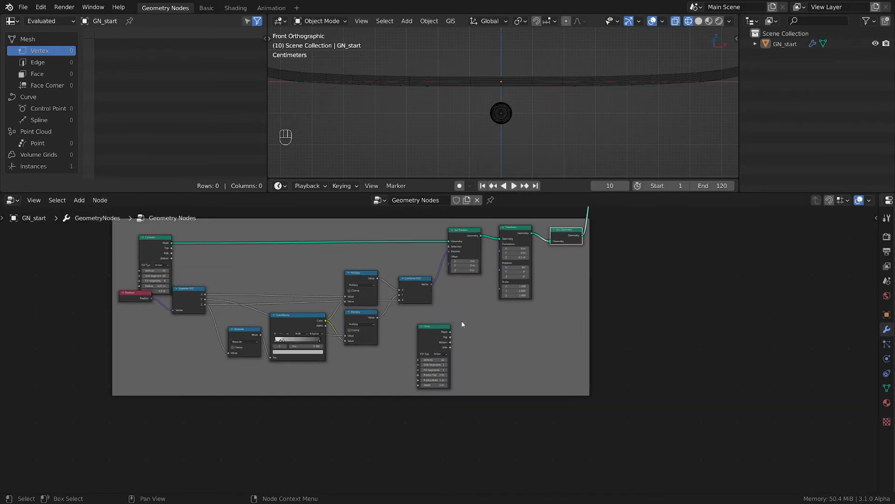
drag(450, 332, 550, 242)
scroll(524, 129, down, 2)
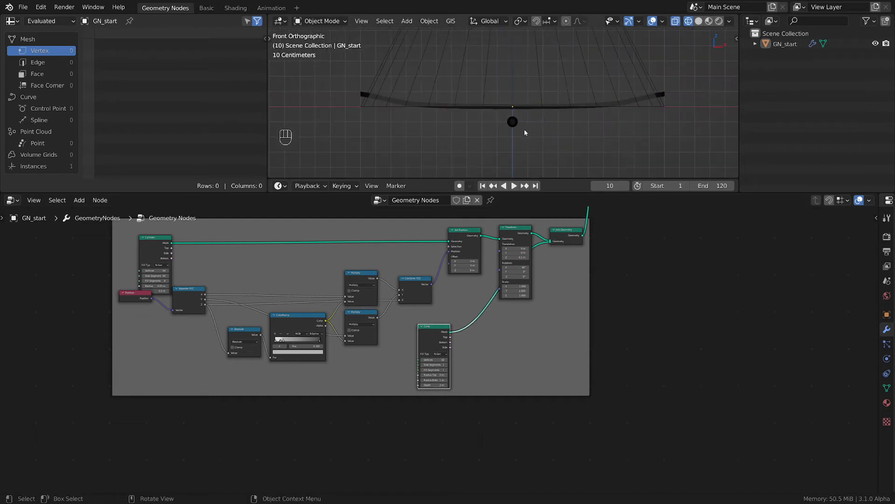
key(z)
Step: Set the Cone node's Vertices and Side Segments to 64 and its Fill Segments to 8
scroll(499, 403, up, 1)
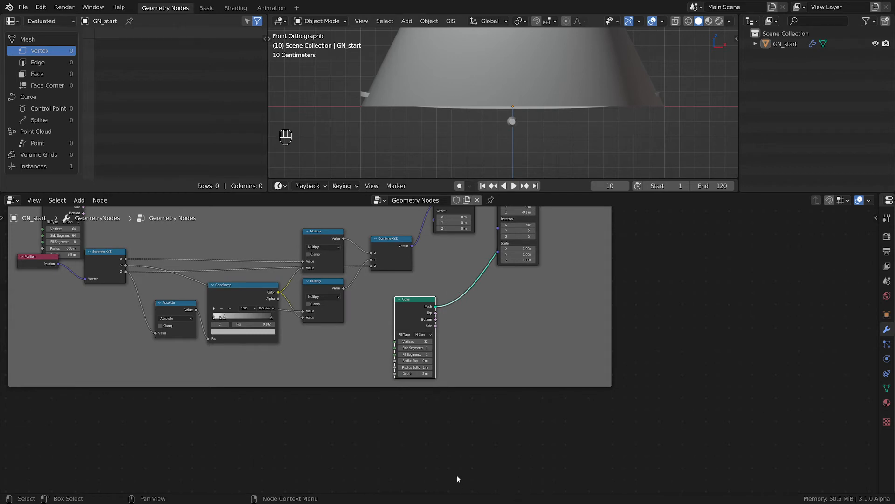
scroll(412, 373, up, 2)
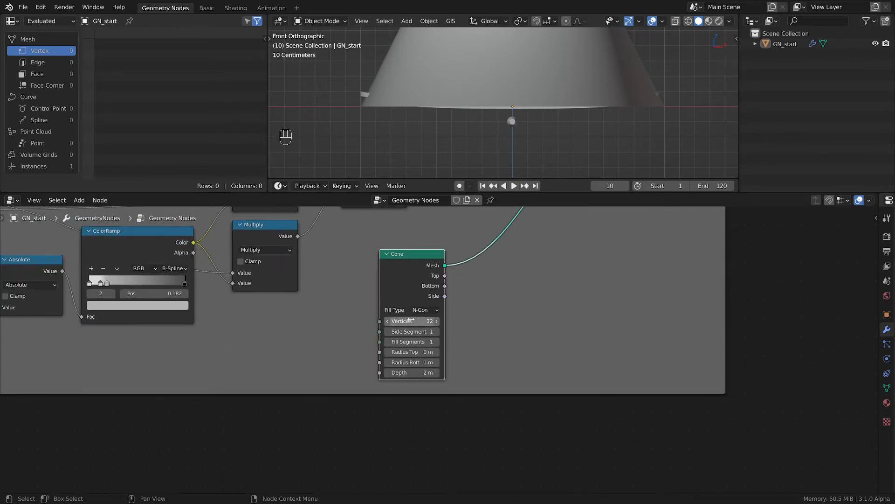
drag(412, 321, 412, 331)
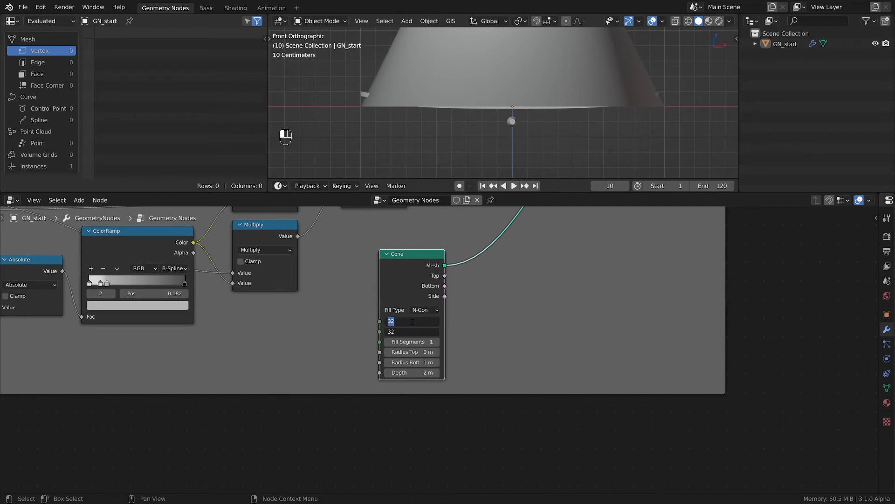
text(64)
key(Return)
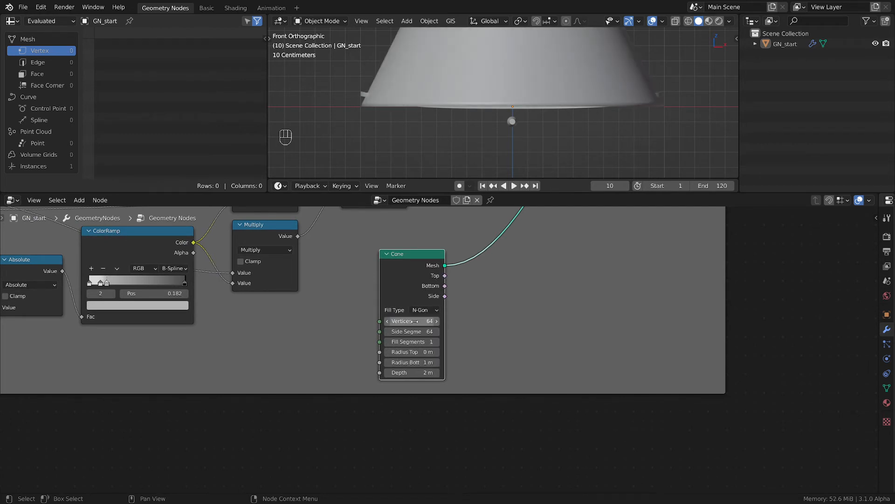
click(424, 342)
text(8)
key(Return)
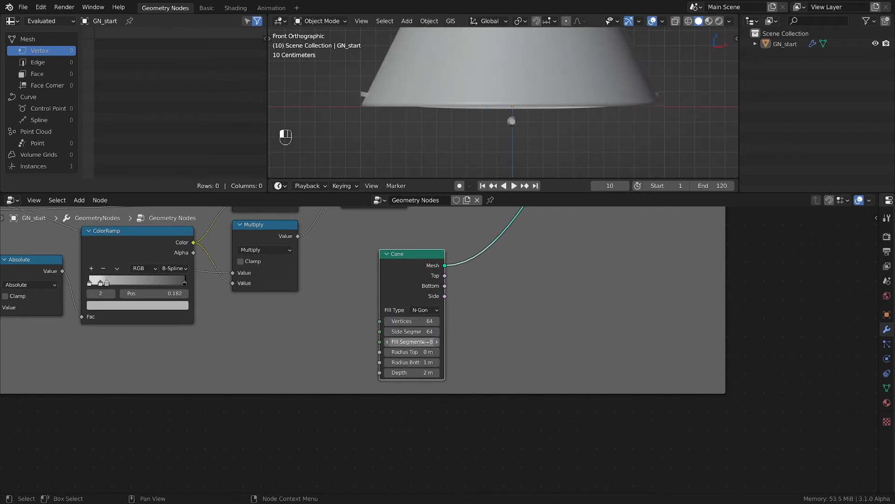
Step: Set the Cone node's Radius Top to 0.01 m and check the cone in the viewport
scroll(422, 350, up, 2)
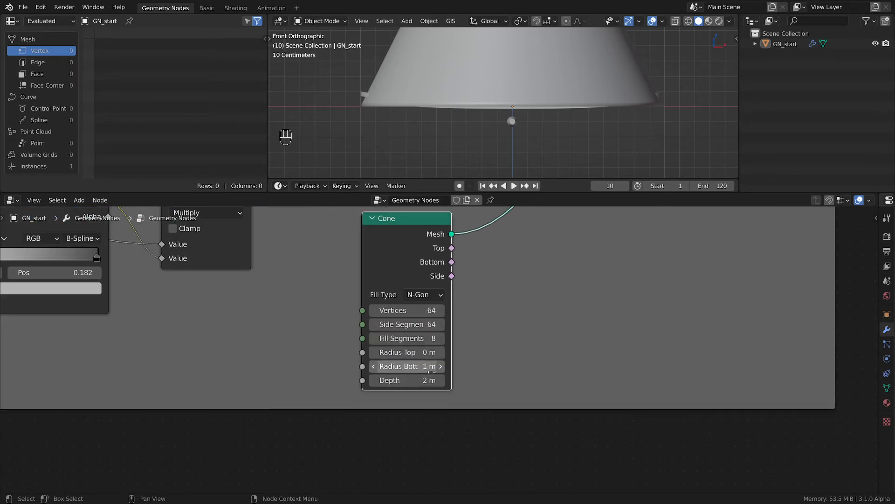
key(shift)
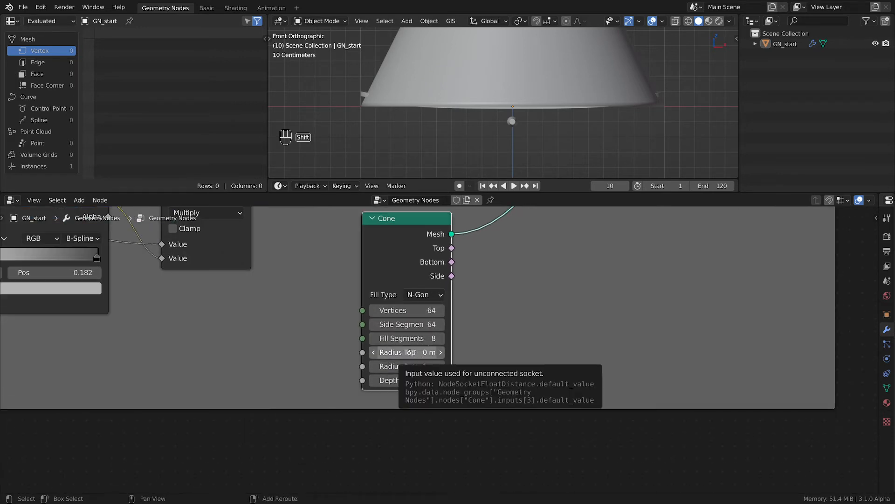
mouse_move(412, 353)
shift+mouse_down()
mouse_move(462, 353)
mouse_move(424, 353)
shift+mouse_up()
scroll(533, 110, down, 6)
shift+middle_drag(551, 96, 539, 127)
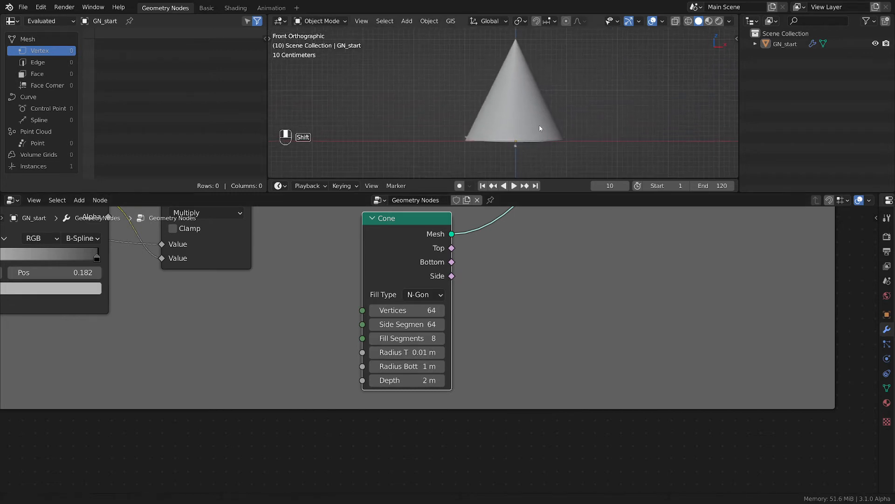
scroll(515, 57, up, 2)
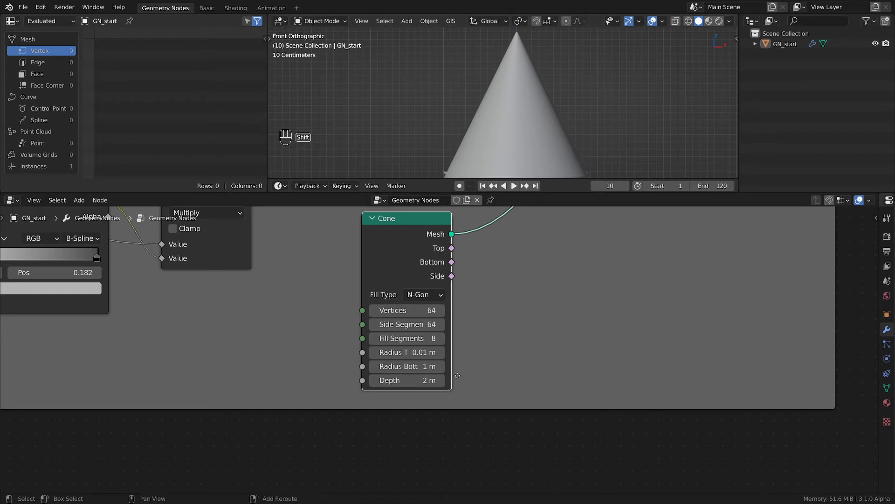
Step: Set the Cone node's Radius Bottom to 0.03 m
shift+middle_drag(435, 401, 451, 376)
scroll(451, 375, up, 2)
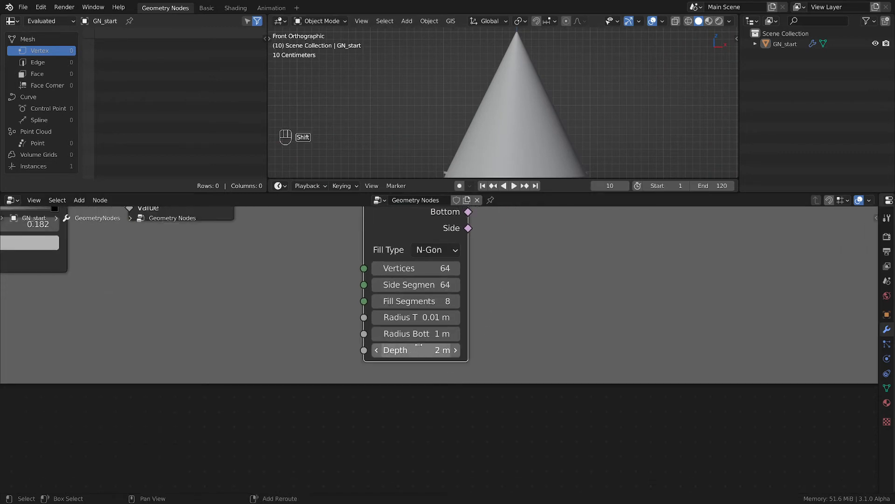
shift+drag(425, 333, 380, 333)
click(431, 334)
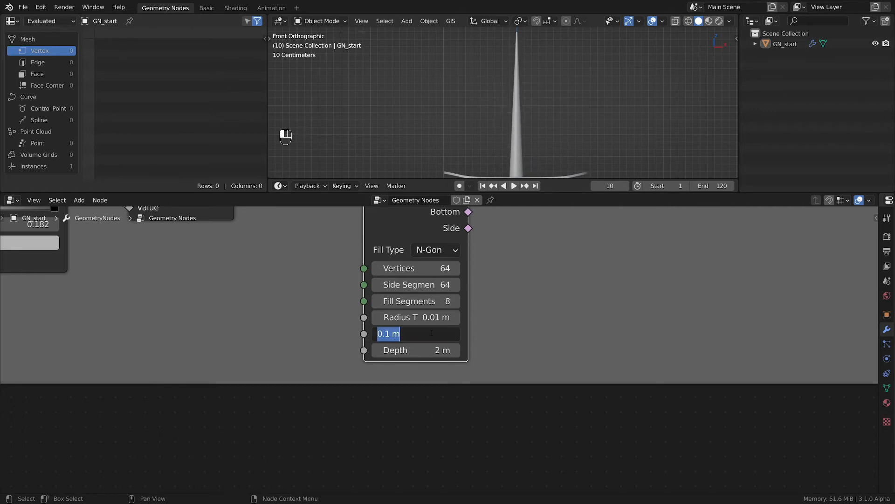
text(0.03)
key(Return)
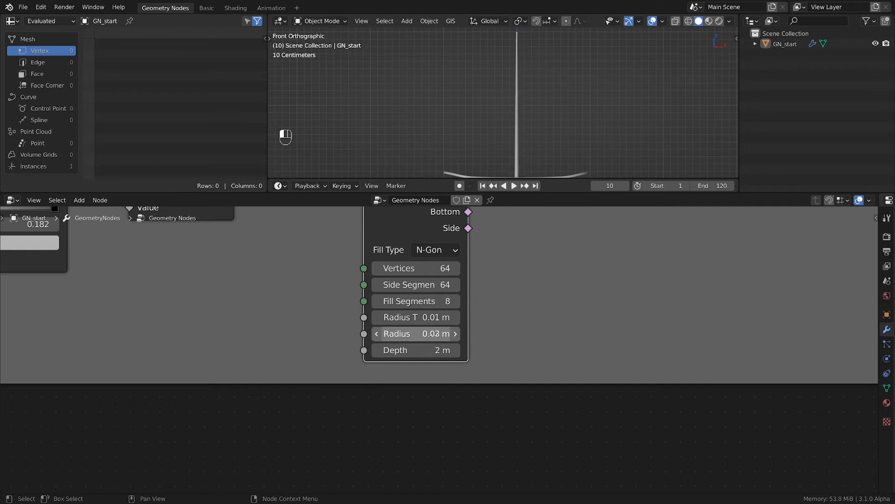
Step: Set the Cone node's Depth to 0.06 m
shift+middle_drag(525, 123, 527, 74)
scroll(534, 119, up, 7)
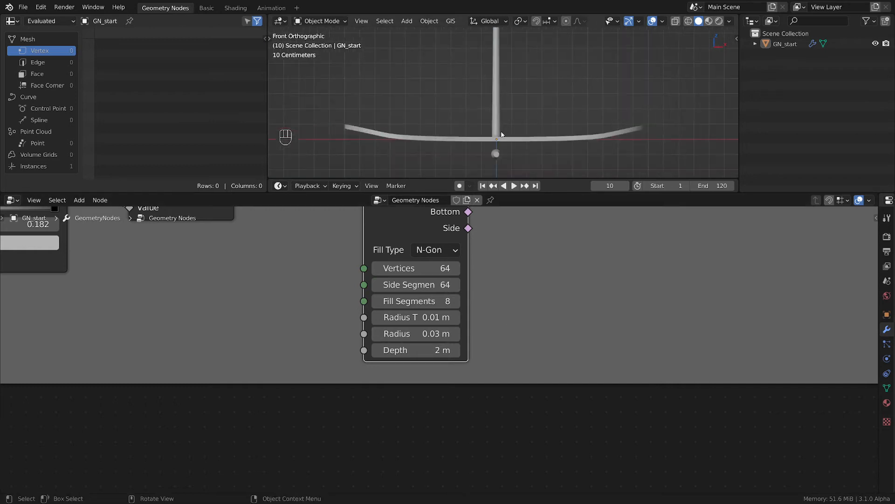
shift+middle_drag(501, 146, 503, 132)
scroll(504, 132, up, 2)
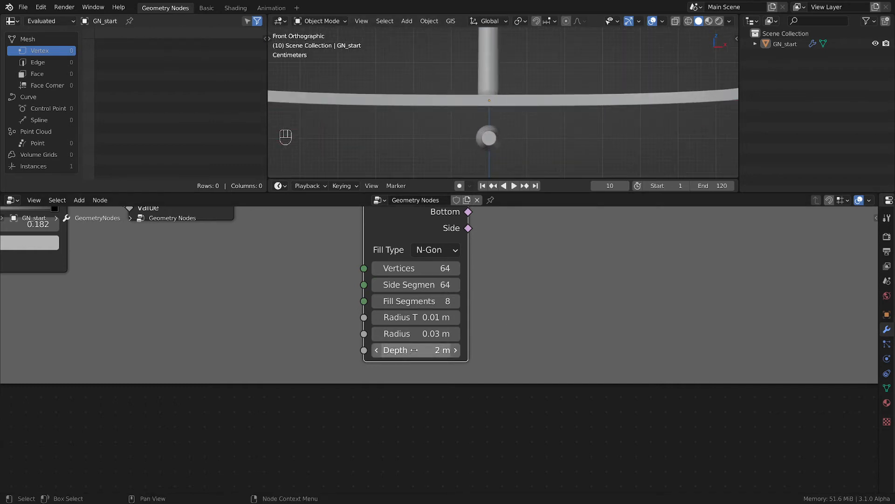
click(414, 350)
key(BackSpace)
text(.0)
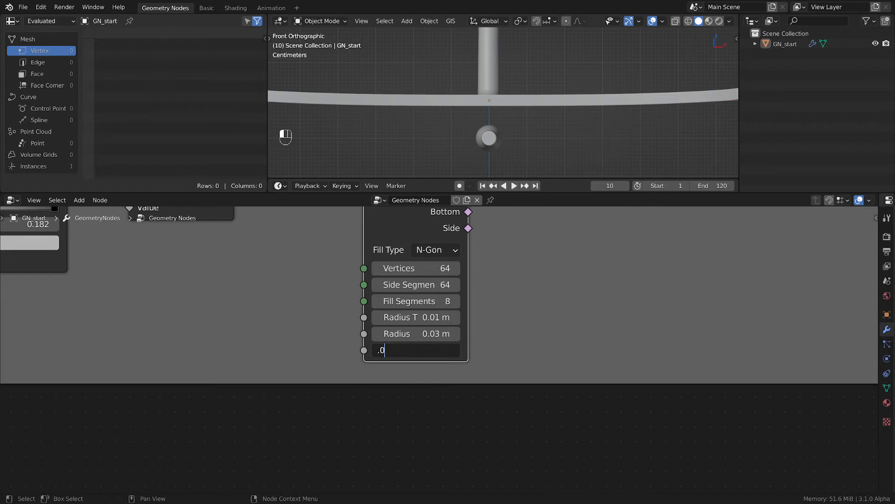
text(6)
key(Return)
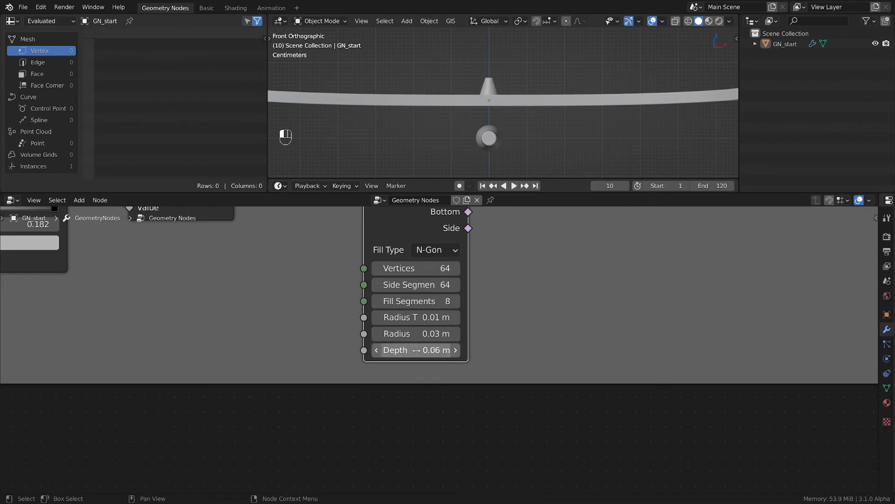
Step: Set the Cone node's depth to 0.065 m
scroll(505, 336, down, 1)
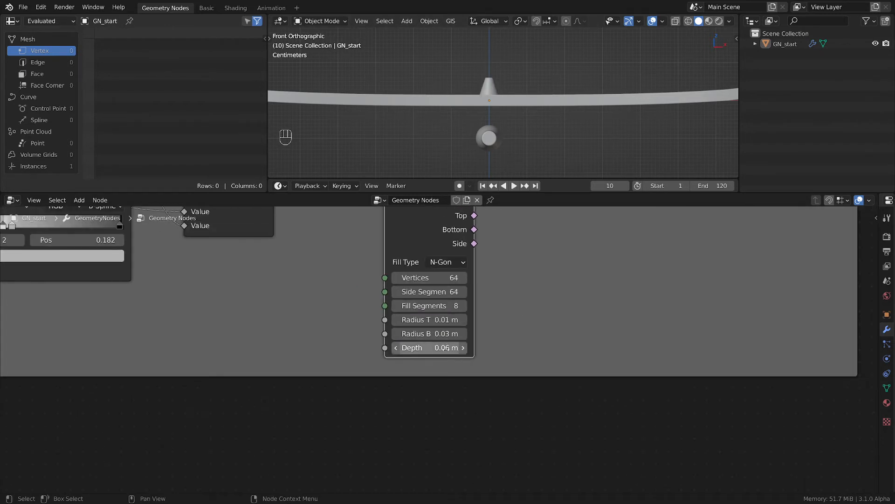
click(429, 348)
click(413, 347)
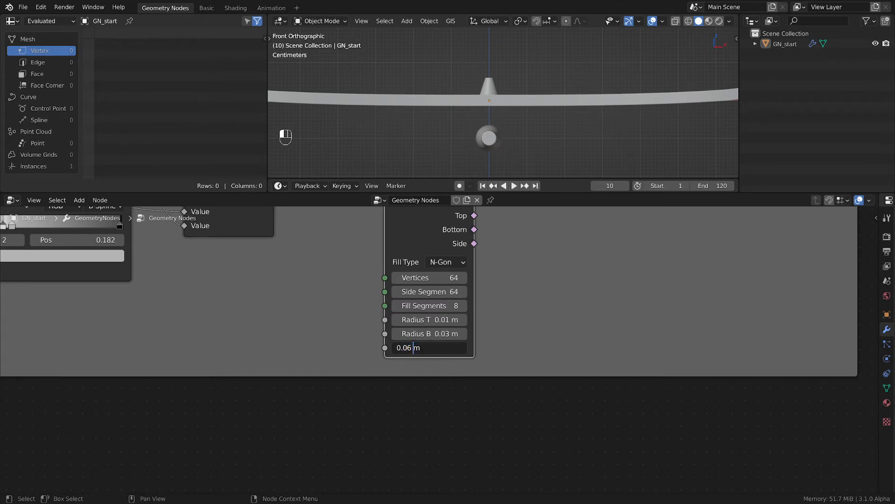
text(5)
key(Return)
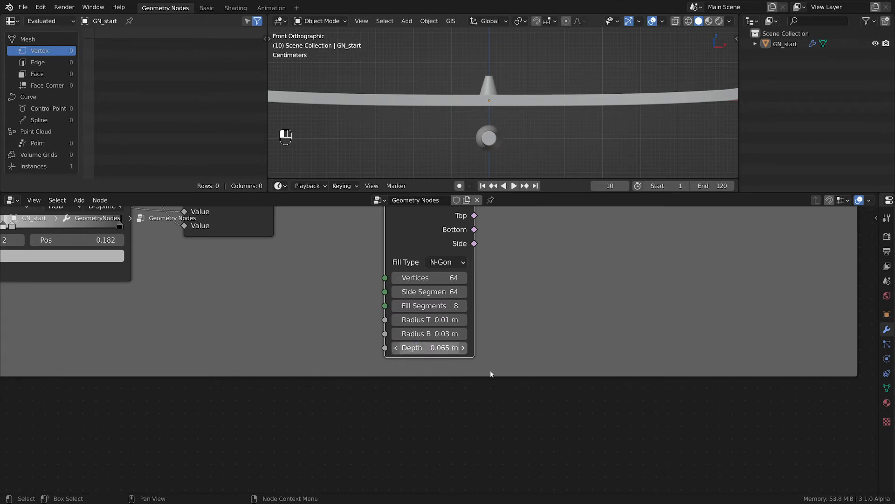
Step: Duplicate the Transform node, reset the copy to defaults, and insert it on the link between the Cone and Join Geometry nodes
scroll(542, 285, down, 3)
middle_drag(541, 282, 462, 403)
scroll(486, 325, down, 5)
click(522, 217)
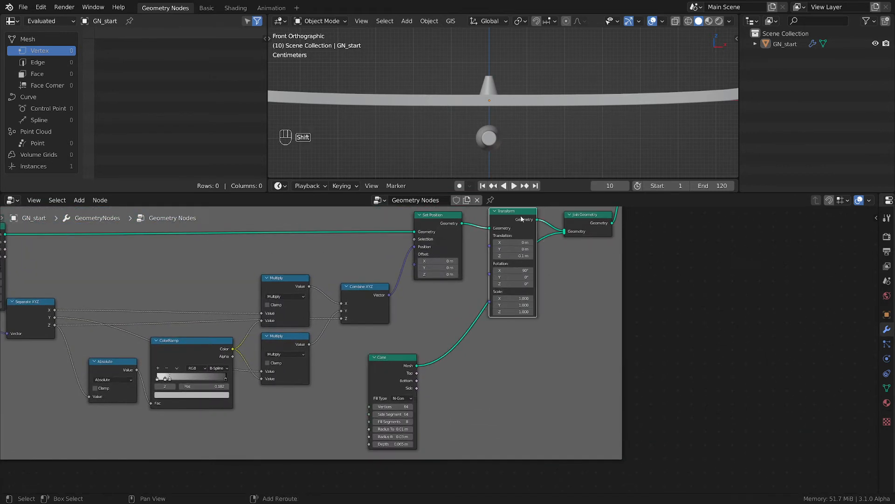
key(shift+d)
click(498, 364)
key(BackSpace)
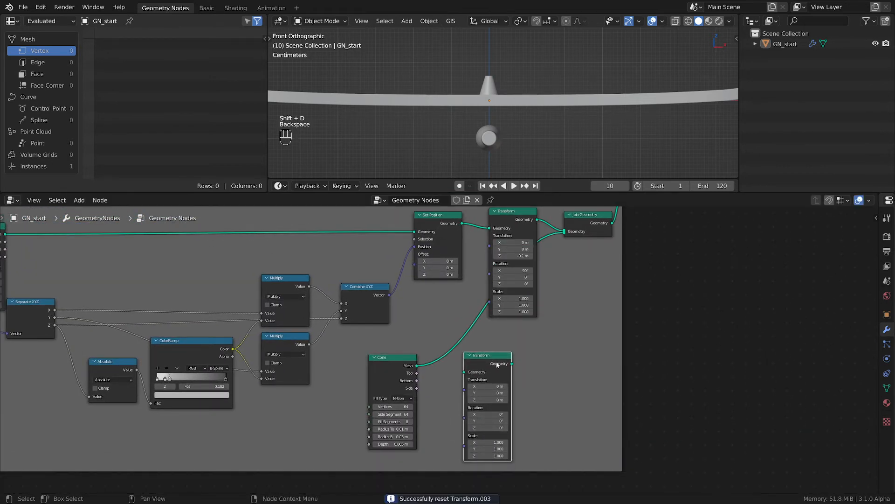
scroll(497, 364, up, 2)
drag(497, 364, 529, 326)
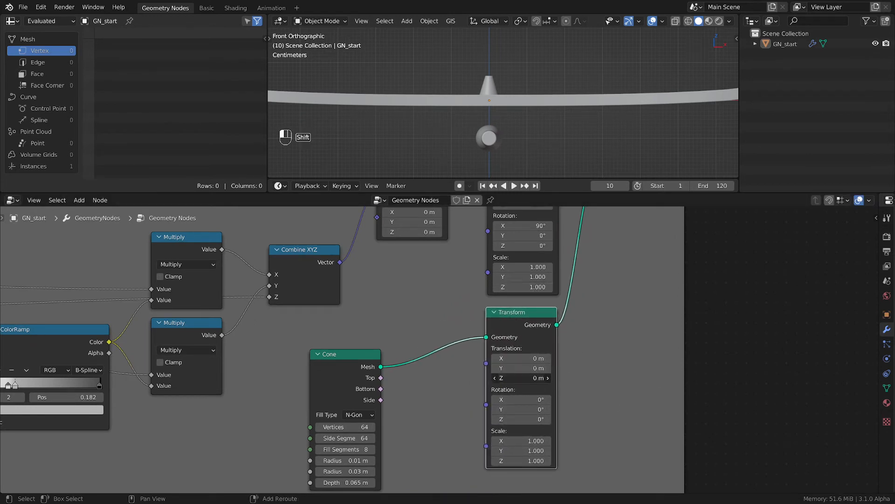
Step: Lower the cone by setting its Transform node's Z translation to -0.08 m, and display the model in wireframe
shift+drag(521, 378, 541, 376)
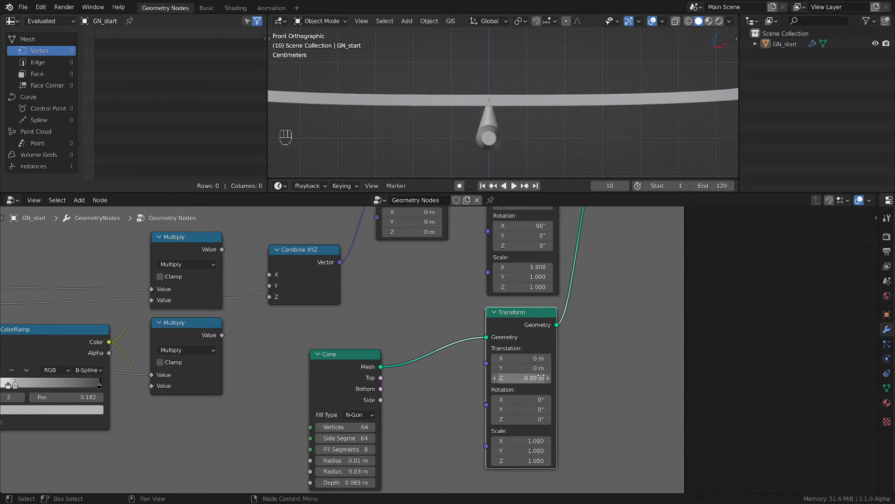
key(z)
scroll(483, 117, up, 3)
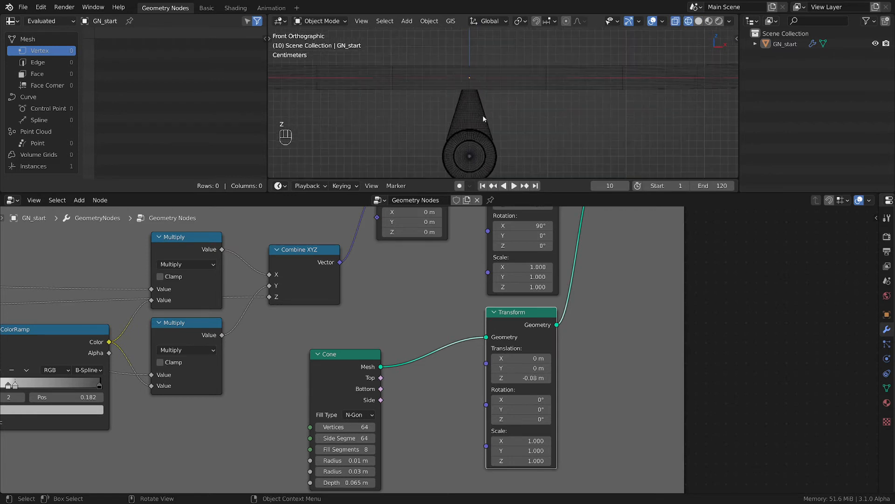
scroll(578, 383, up, 2)
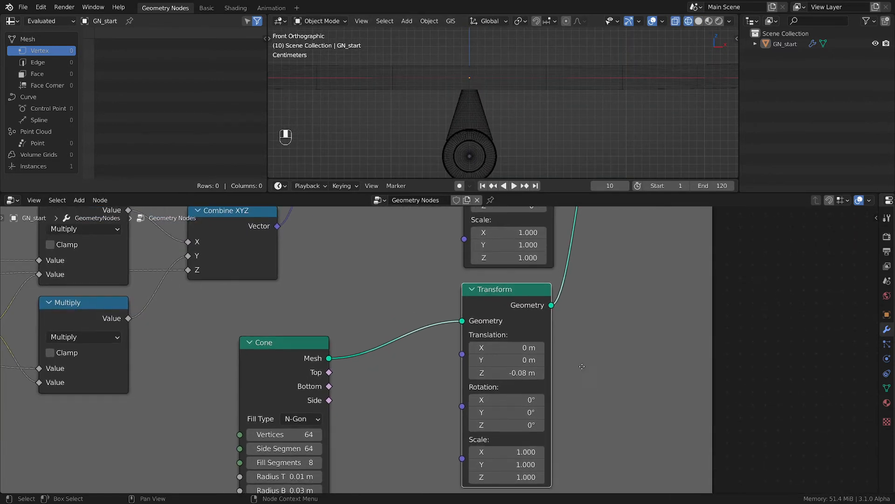
Step: Turn the cone upside down by setting its Transform node's Y rotation to 180°
middle_drag(582, 366, 567, 348)
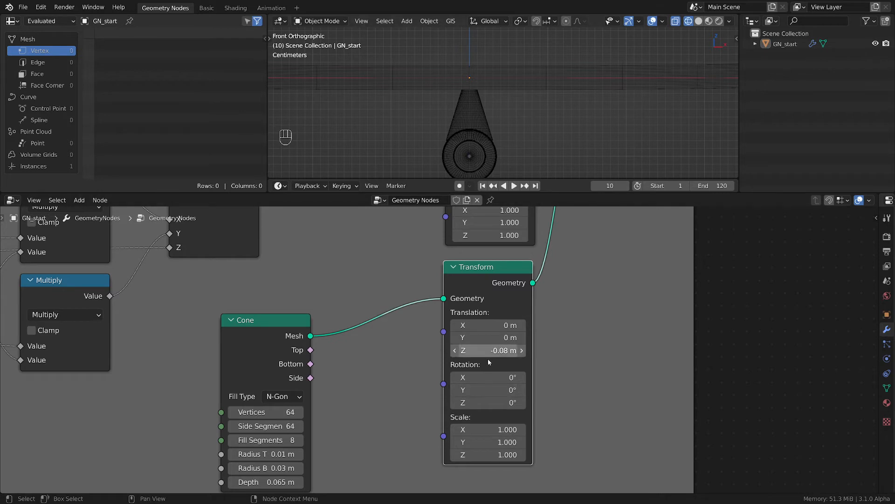
click(485, 390)
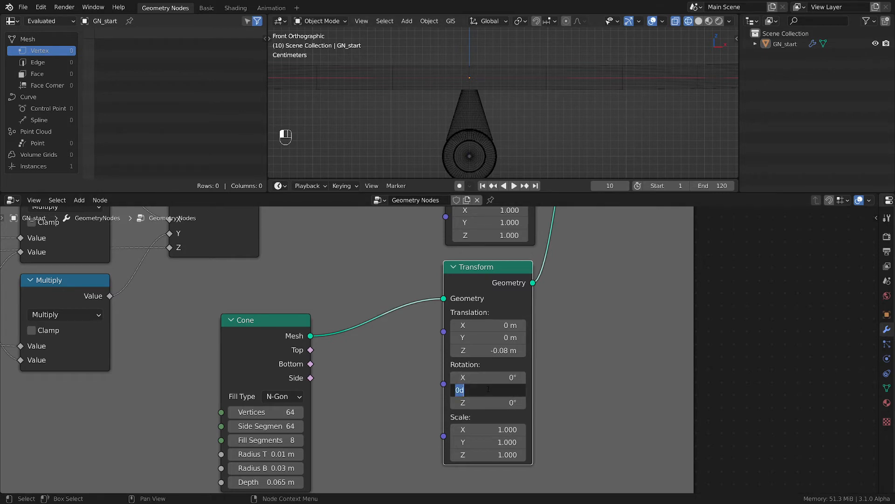
text(180)
key(Return)
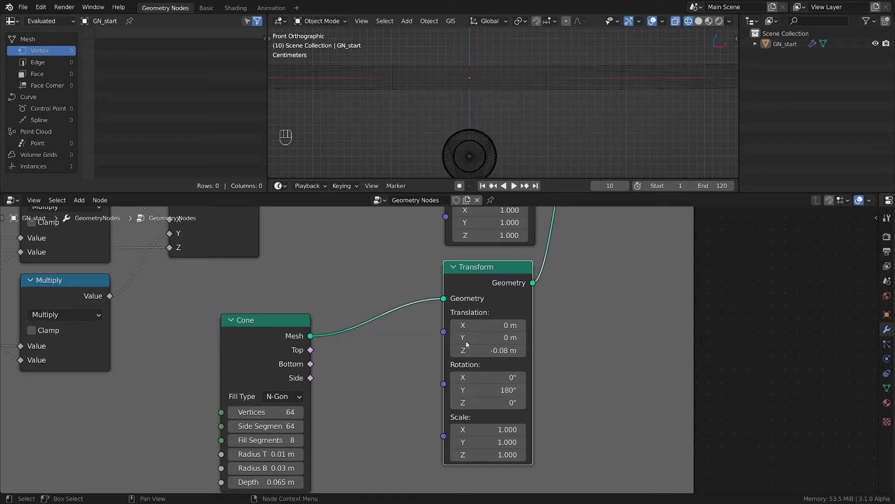
Step: Set the cone's translation to Y 0 m and Z -0.01 m, and return the viewport to solid shading
shift+drag(493, 351, 494, 350)
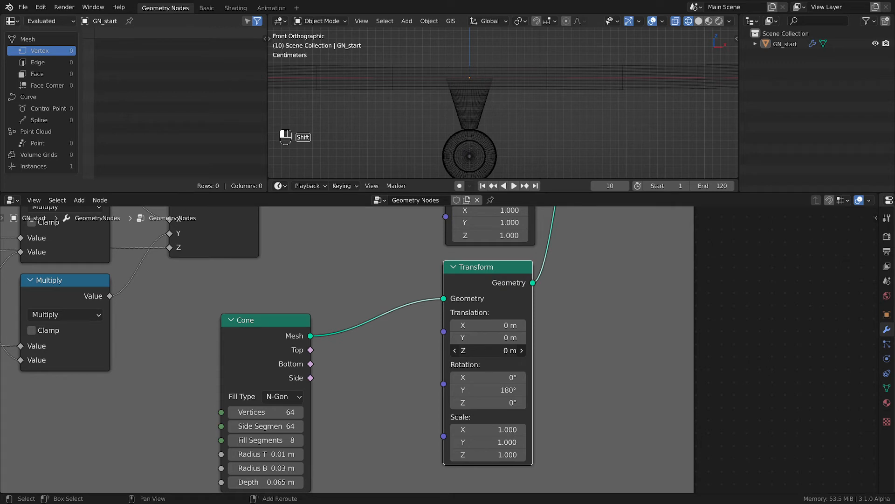
scroll(472, 121, up, 3)
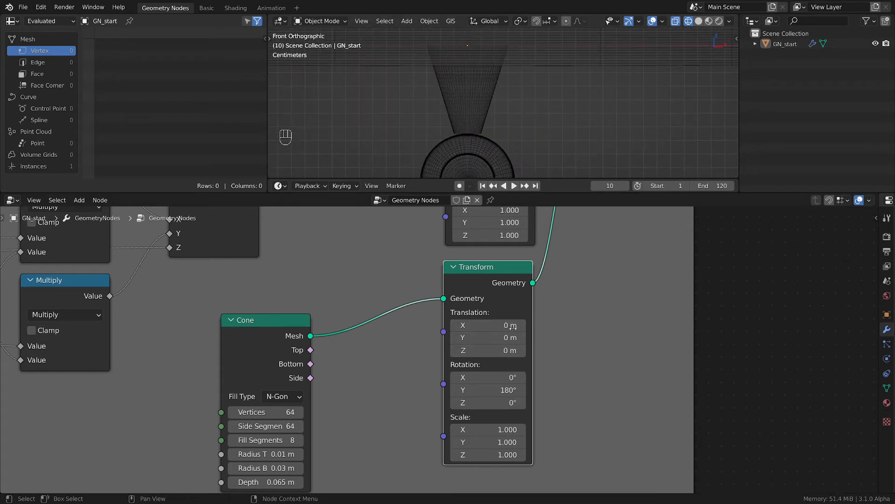
shift+drag(494, 350, 499, 350)
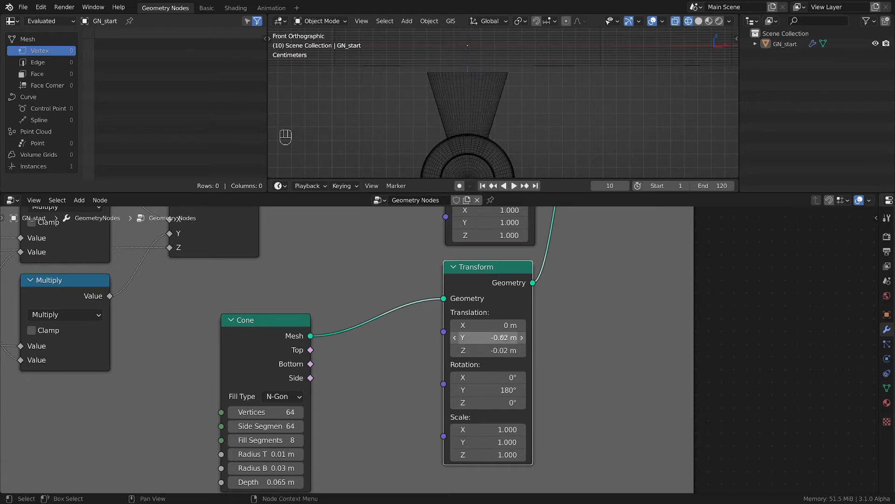
click(494, 338)
text(0)
key(Return)
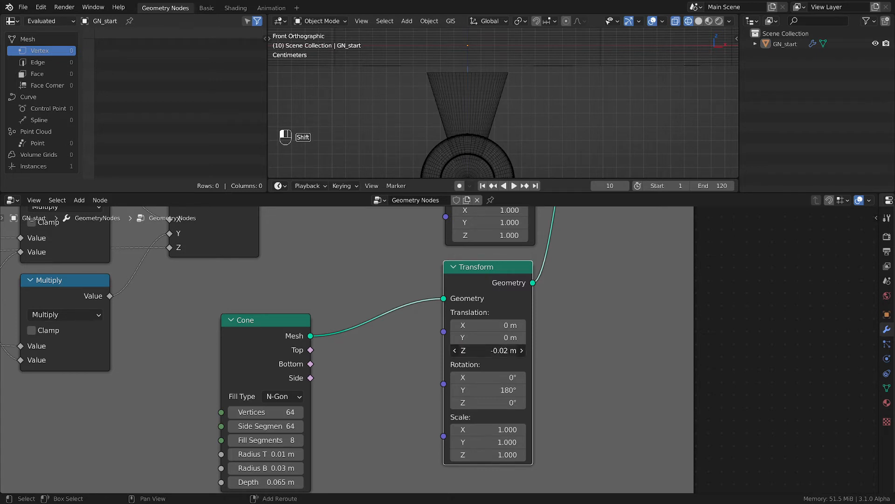
shift+drag(494, 350, 498, 350)
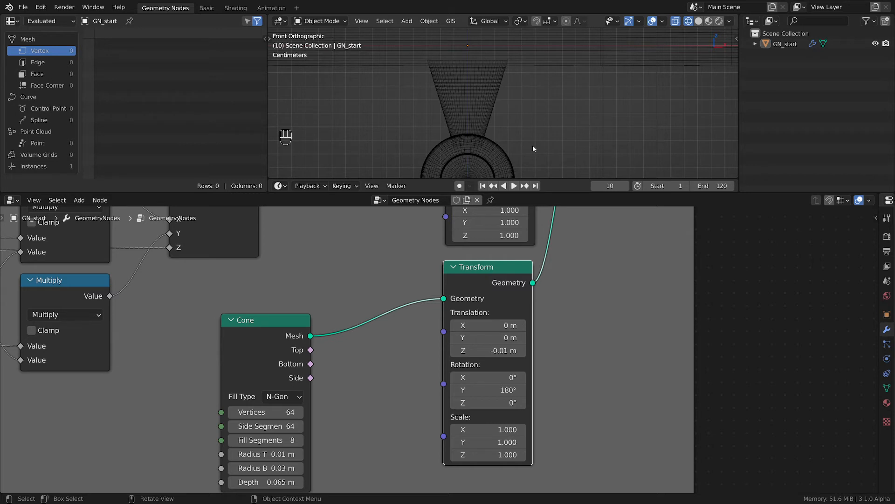
scroll(499, 124, down, 7)
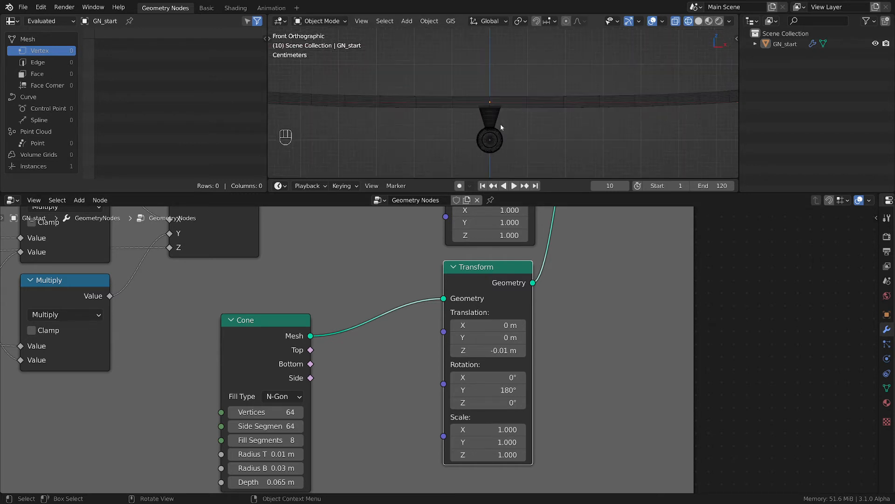
key(z)
scroll(494, 122, up, 3)
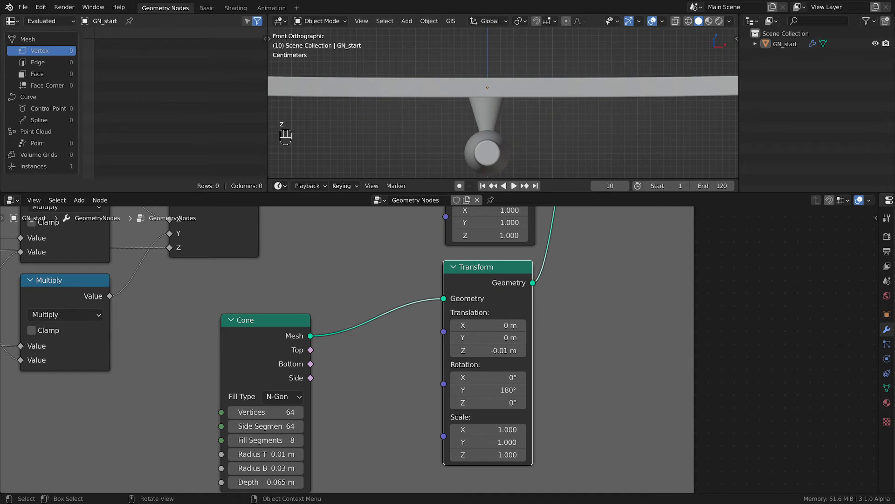
Step: Scale the cone to 1.240 in X and 0.800 in Y in its Transform node
middle_drag(509, 102, 489, 104)
scroll(505, 442, up, 6)
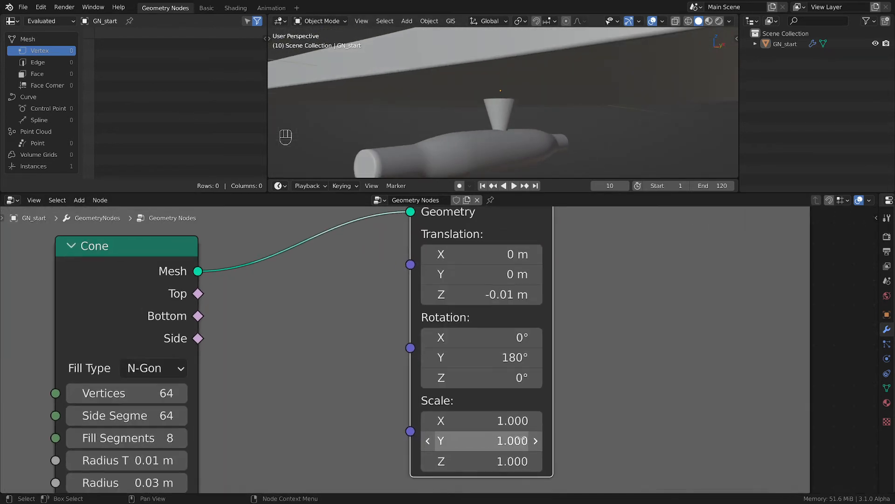
mouse_move(513, 420)
mouse_down()
mouse_move(536, 420)
mouse_move(514, 420)
mouse_move(524, 420)
mouse_up()
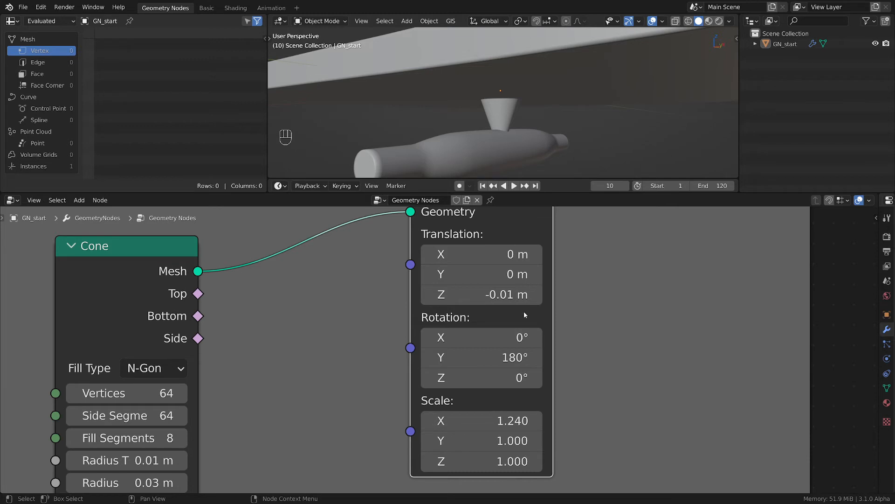
shift+drag(509, 447, 498, 448)
click(510, 437)
text(.8)
key(Return)
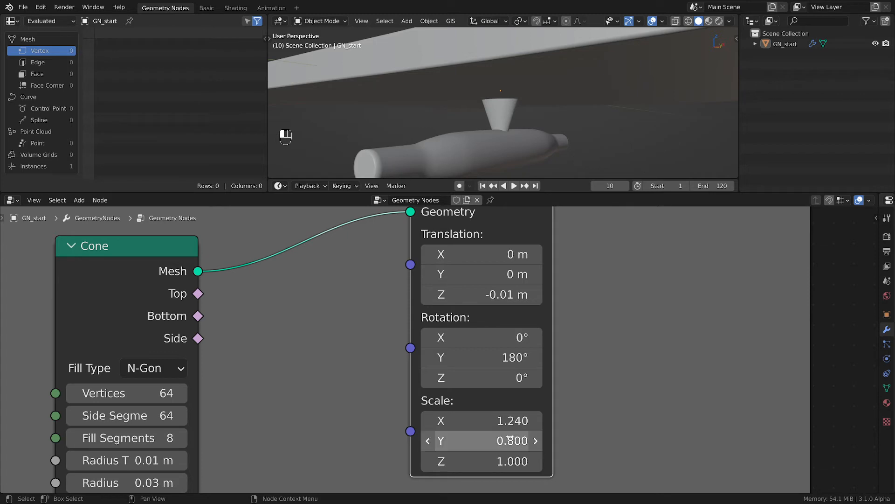
middle_drag(490, 130, 526, 112)
Step: Duplicate the frame around the cone's node group and place the empty copy directly below it
scroll(606, 322, down, 6)
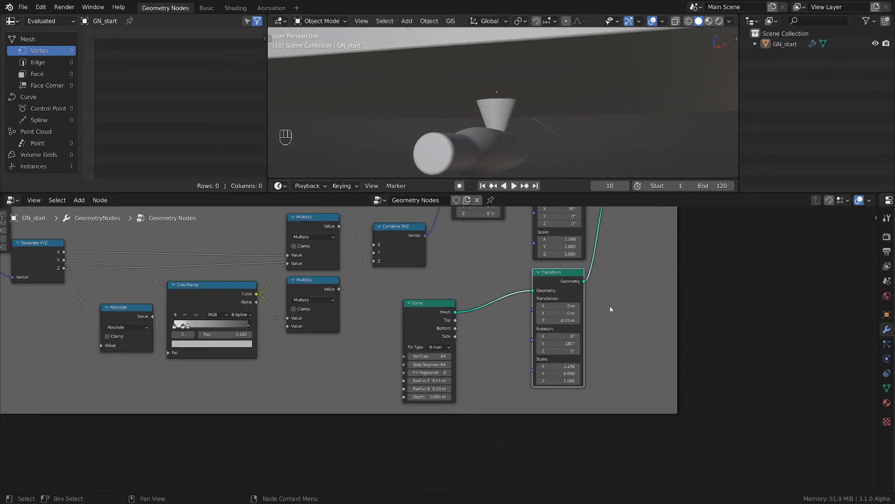
scroll(611, 305, down, 5)
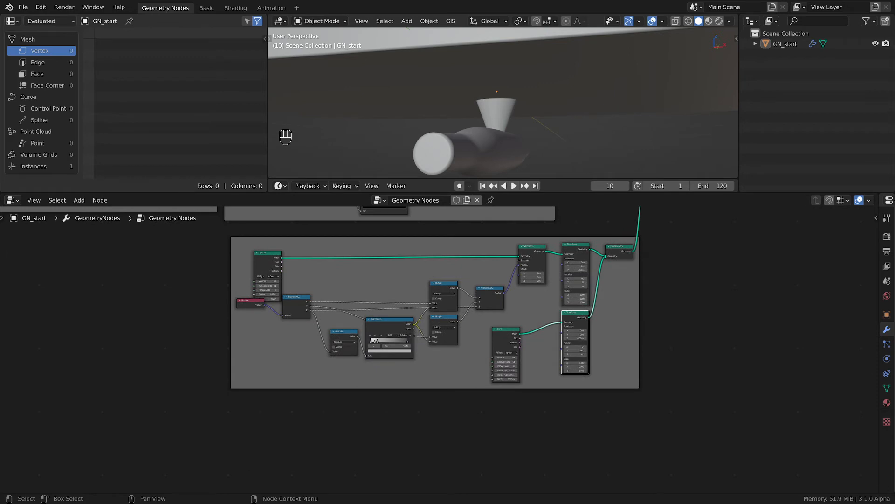
click(418, 367)
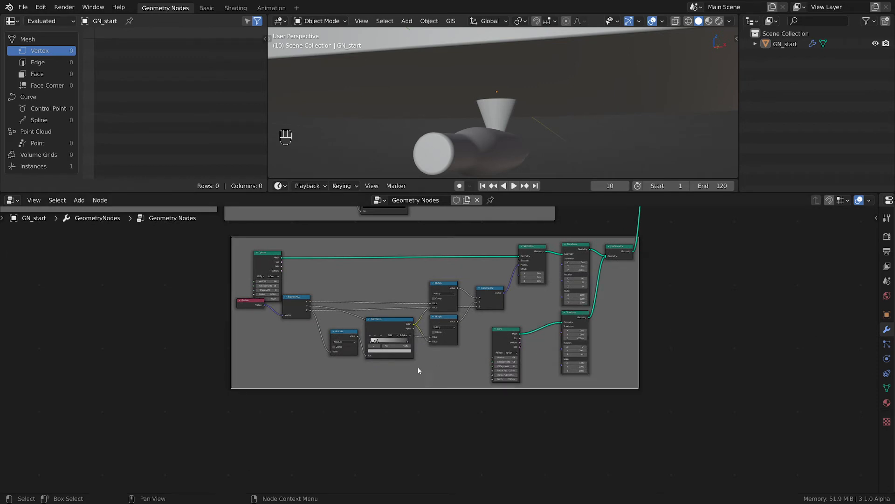
scroll(518, 394, down, 2)
middle_drag(518, 394, 489, 304)
key(shift+d)
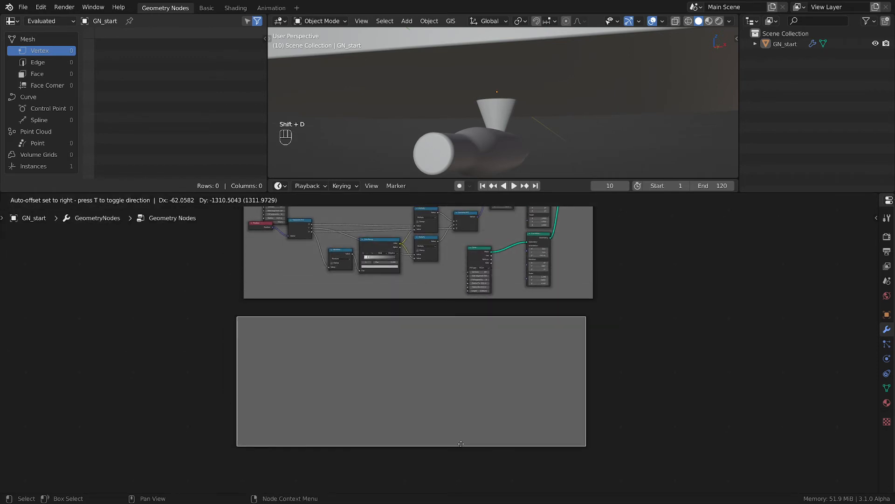
click(471, 439)
Step: Add a Cylinder mesh primitive node inside the new empty frame
middle_drag(536, 105, 576, 164)
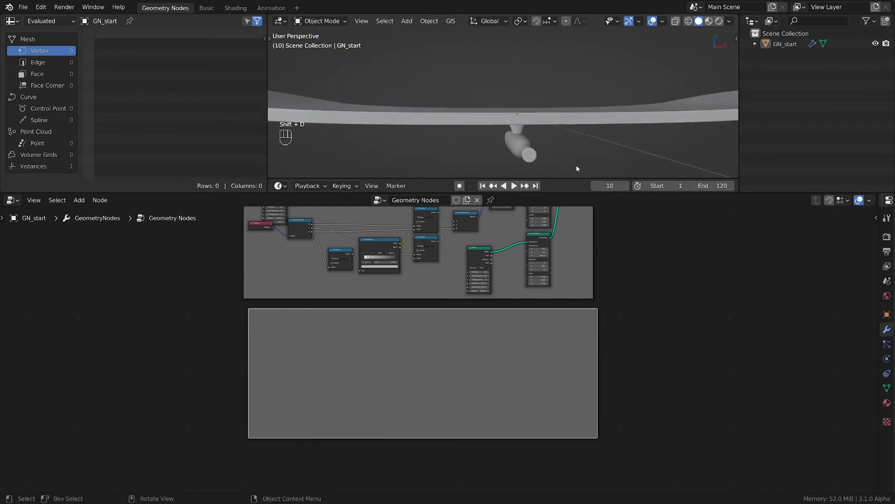
scroll(744, 280, down, 1)
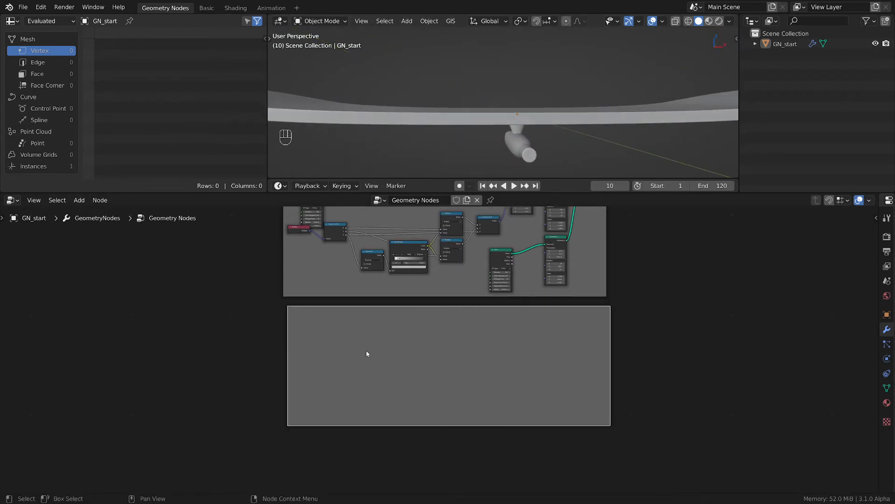
scroll(370, 353, up, 1)
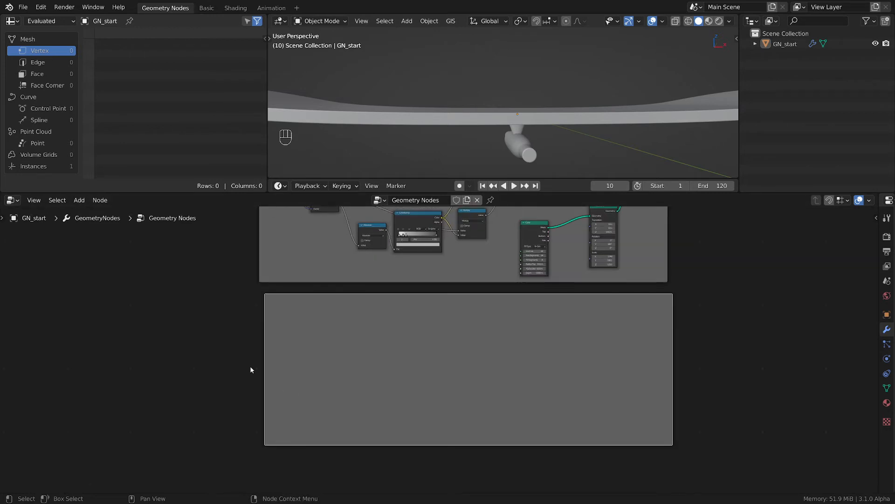
key(shift+a)
mouse_move(387, 398)
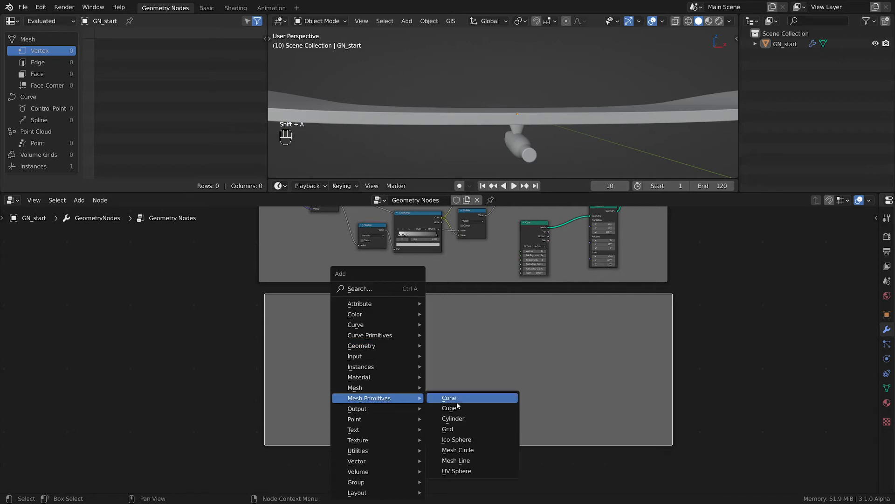
click(453, 418)
click(429, 402)
scroll(426, 346, up, 2)
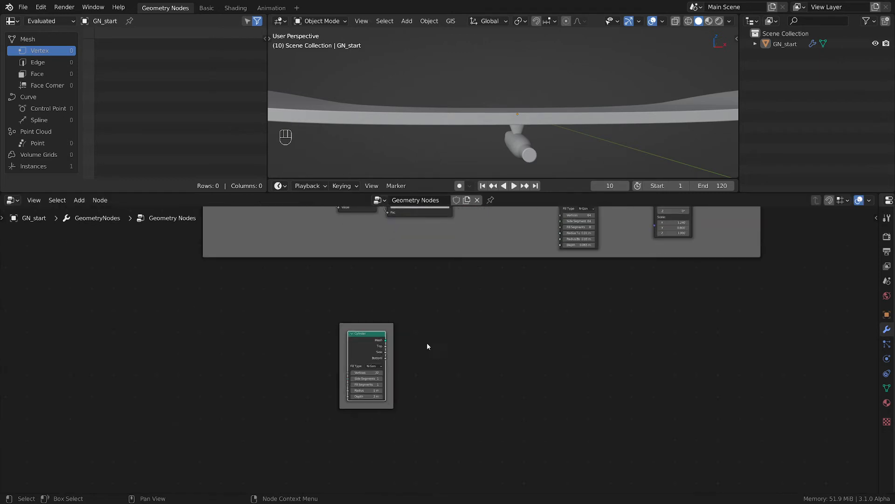
Step: Duplicate the Join Geometry node at the end of the cone's group and connect the new Cylinder's mesh output to the copy
scroll(427, 346, down, 3)
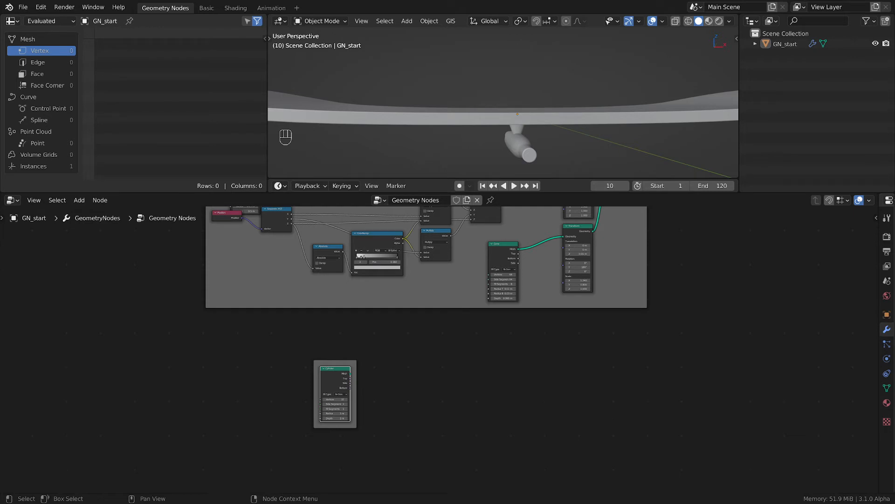
scroll(695, 341, down, 2)
middle_drag(565, 358, 534, 373)
scroll(535, 368, down, 1)
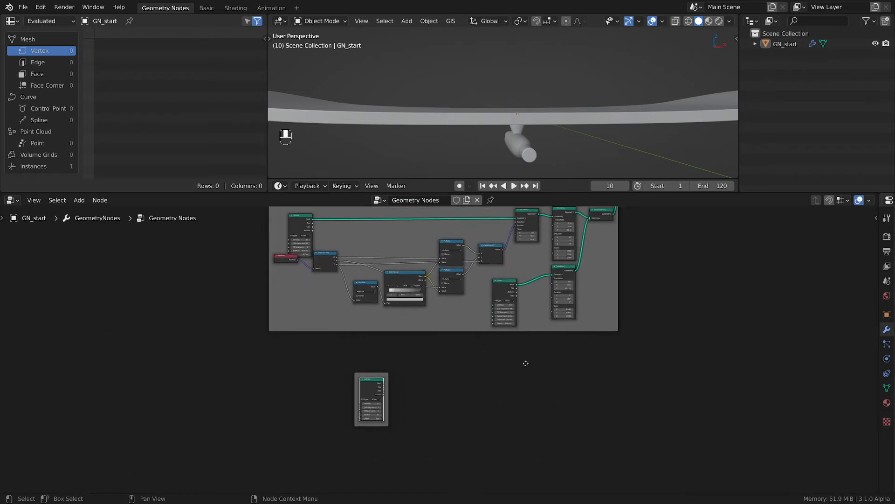
middle_drag(673, 284, 595, 334)
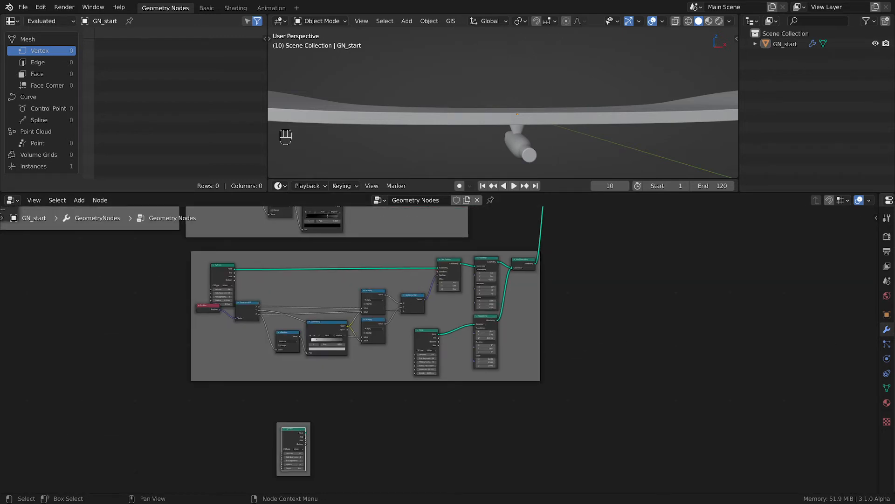
click(526, 259)
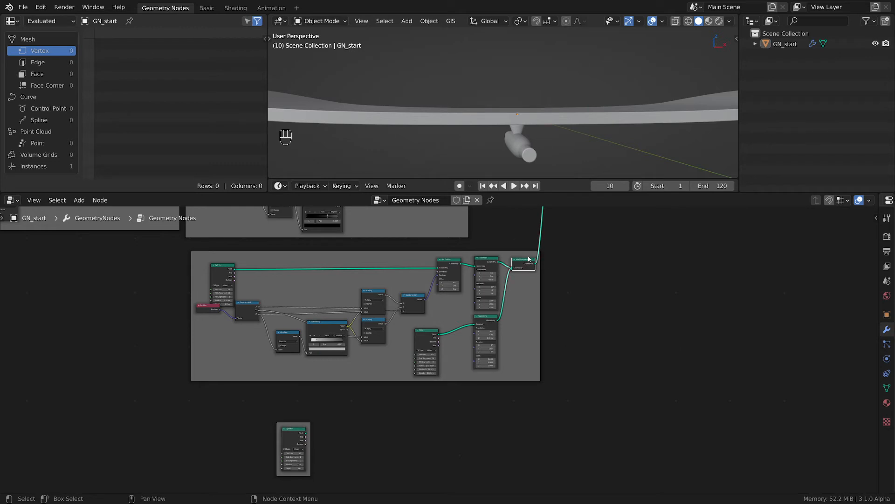
key(shift+d)
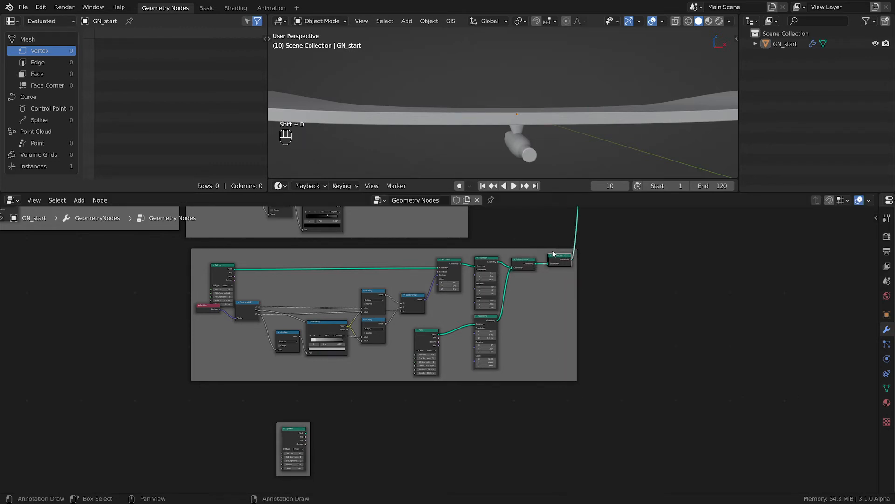
mouse_move(566, 260)
mouse_down()
mouse_move(540, 253)
mouse_move(549, 259)
mouse_up()
drag(306, 432, 537, 270)
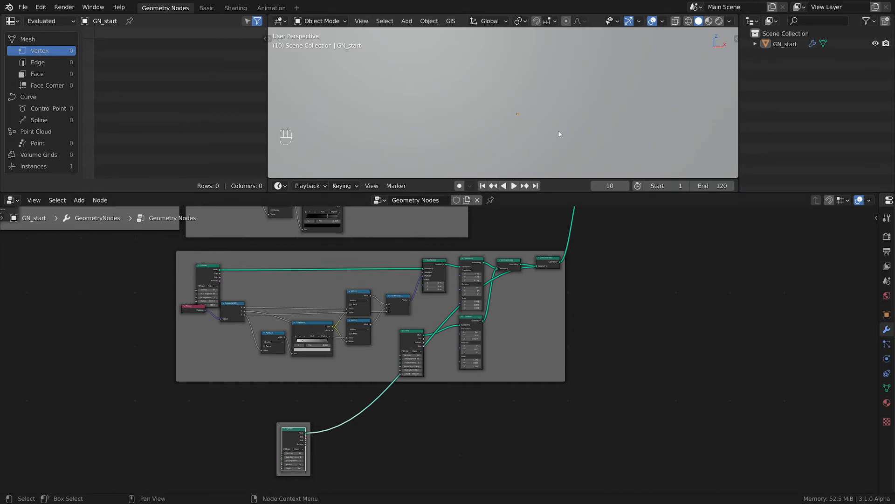
Step: Set both the radius and the depth of the new Cylinder node to 0.06 m
scroll(553, 119, down, 6)
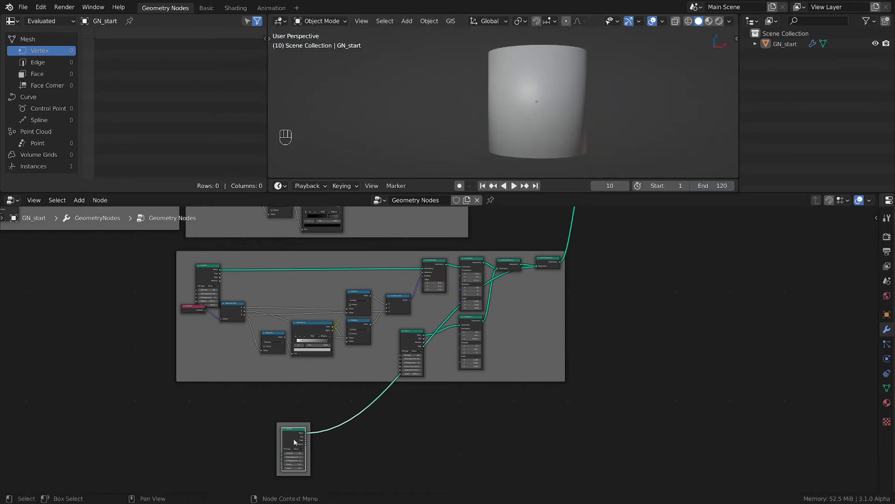
scroll(299, 456, up, 4)
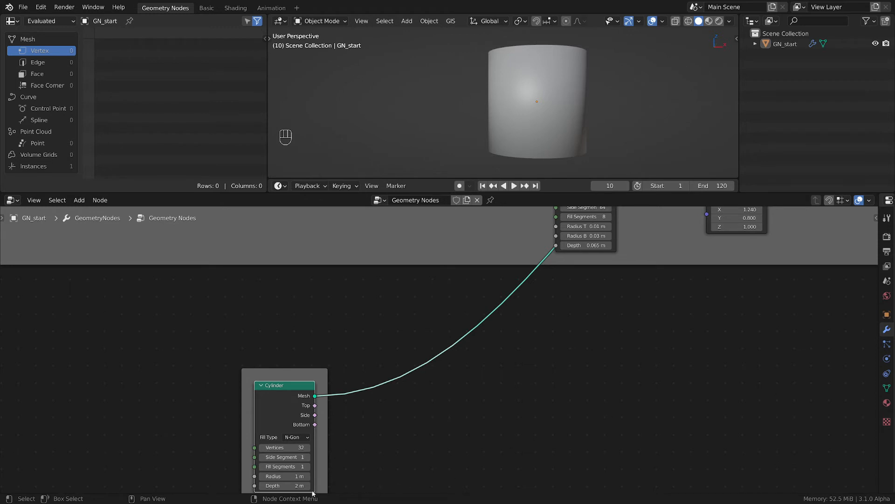
middle_drag(621, 354, 632, 349)
middle_drag(438, 394, 536, 329)
scroll(470, 374, up, 4)
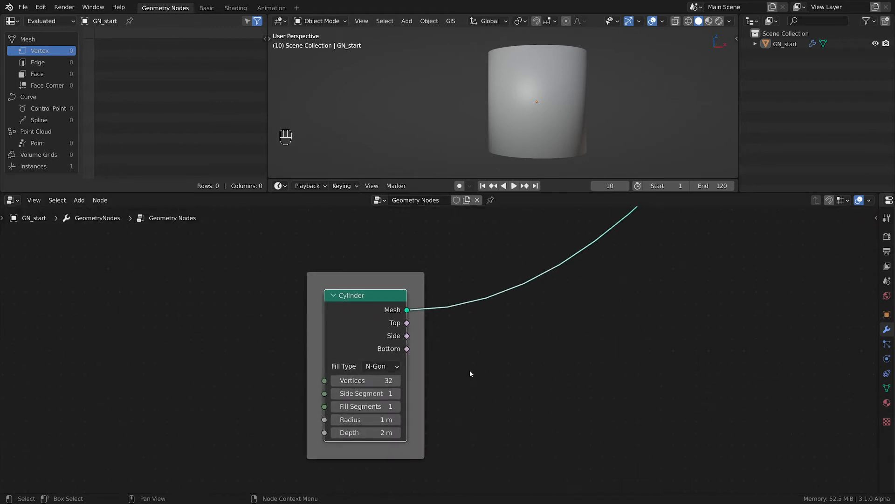
click(358, 419)
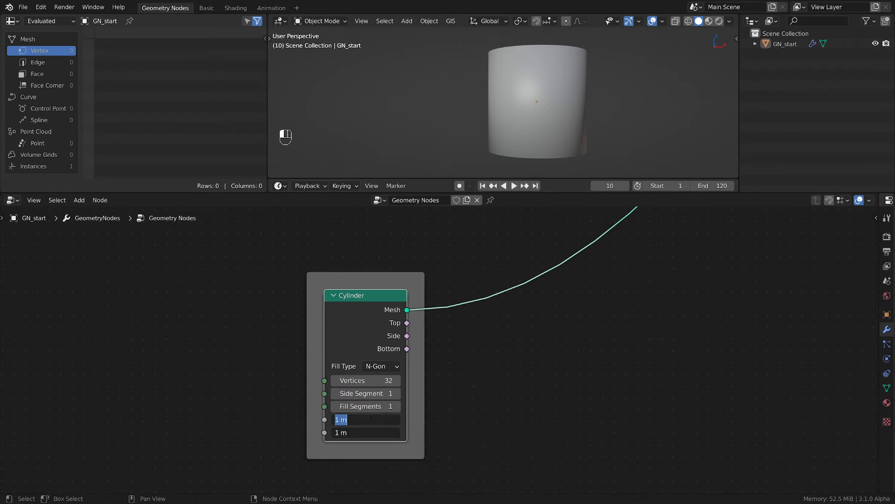
text(0.06)
key(Return)
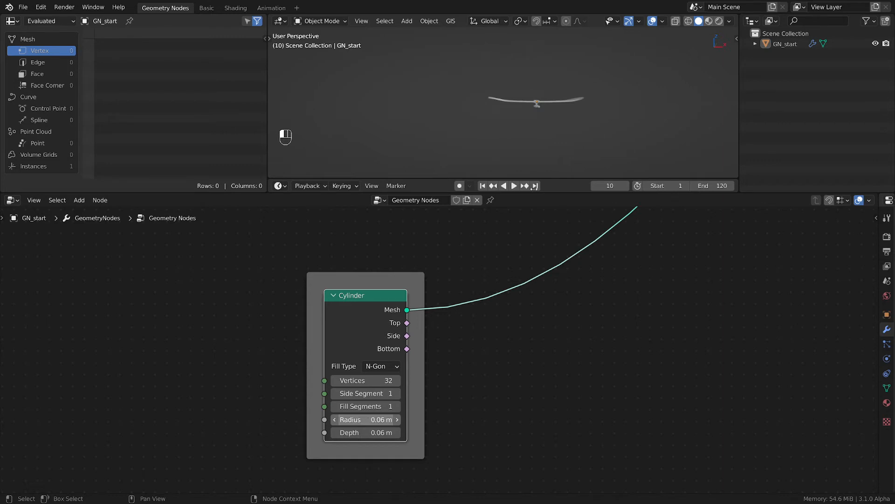
Step: Check the cylinder's size against the long board and set its radius to 0.07 m
scroll(519, 93, up, 8)
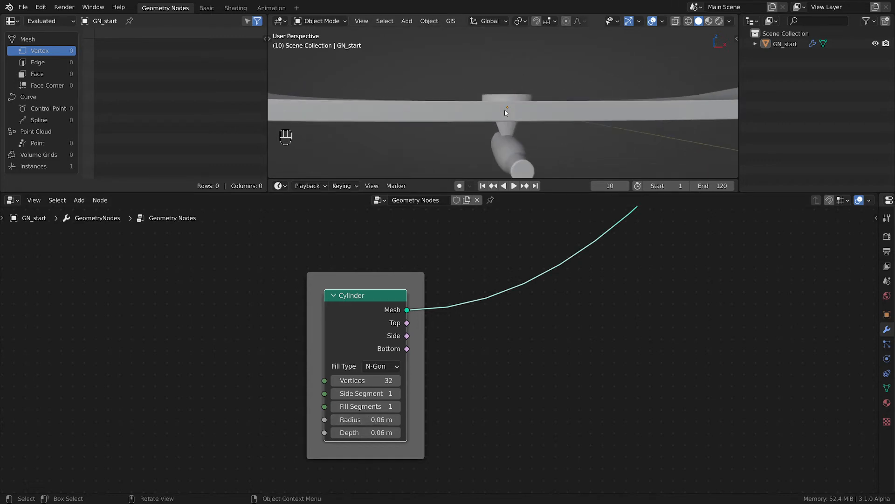
scroll(528, 121, down, 5)
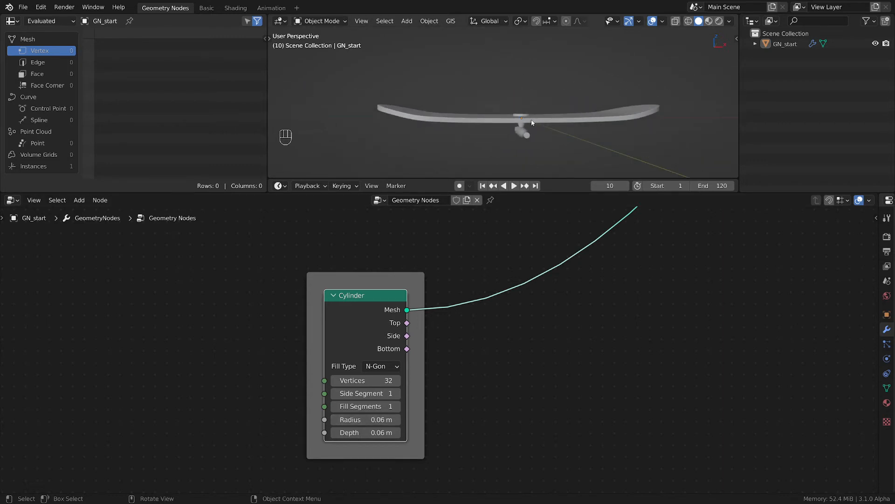
scroll(532, 122, up, 4)
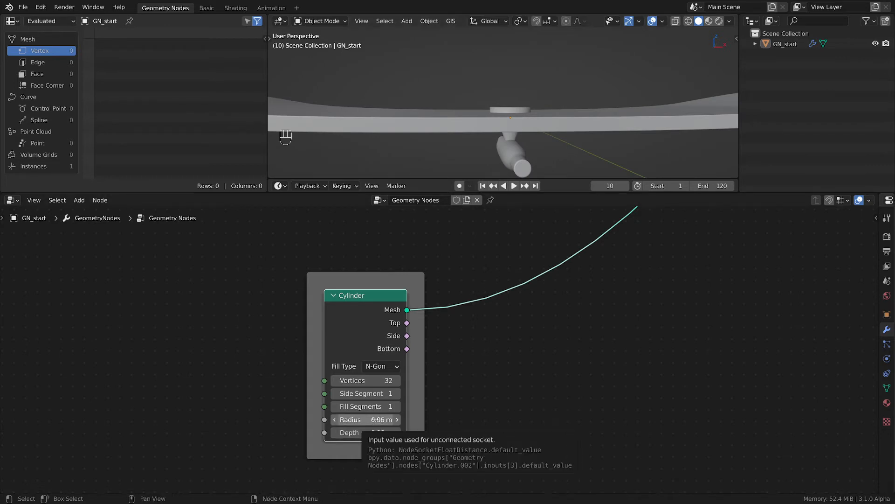
click(378, 418)
drag(350, 419, 345, 419)
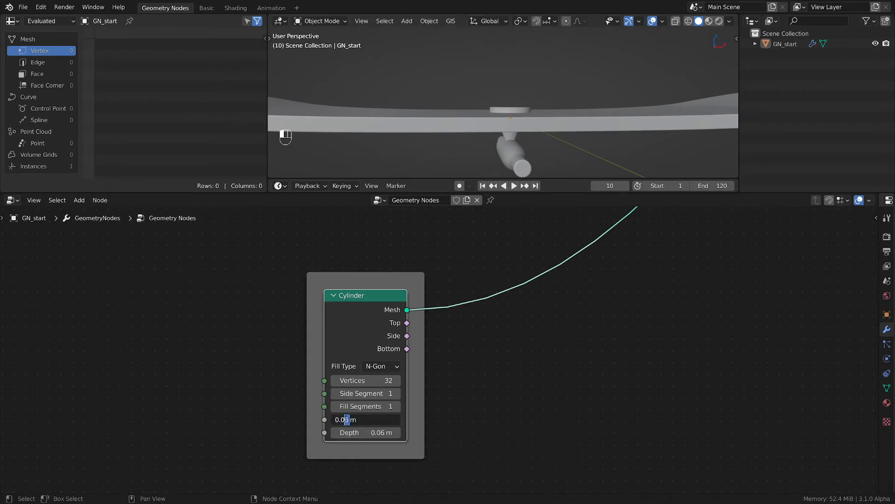
text(7)
key(Return)
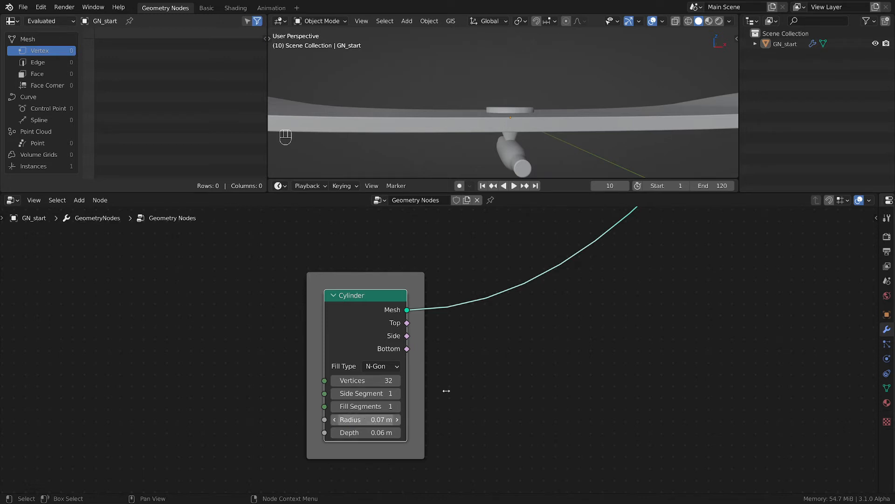
Step: Set the new cylinder's vertex count to 64
middle_drag(536, 112, 606, 130)
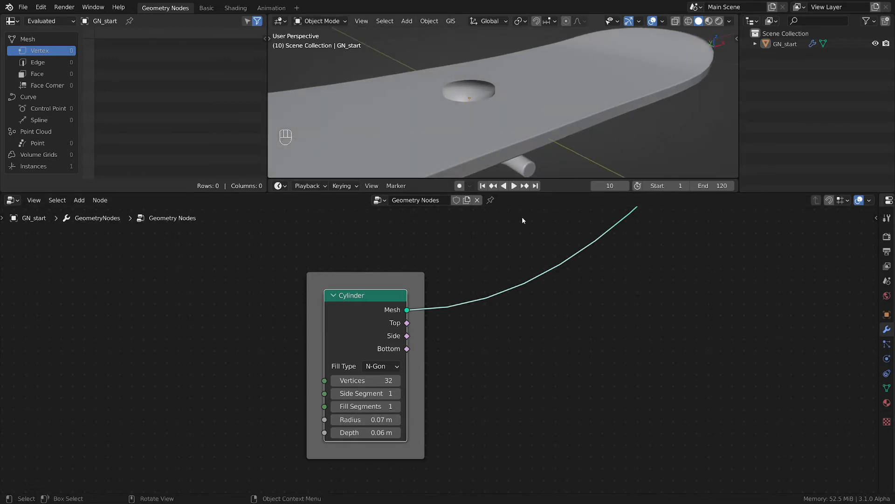
click(373, 381)
text(64)
key(Return)
scroll(605, 156, down, 5)
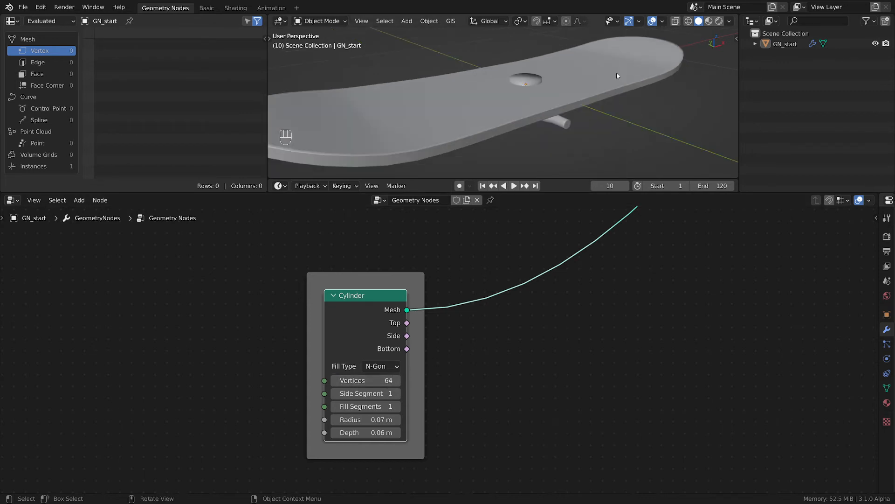
Step: Mute the link feeding the long board into the final Join Geometry node so only the parts below it are shown
ctrl+middle_drag(723, 285, 650, 399)
shift+middle_drag(822, 238, 507, 503)
ctrl+alt+right_drag(586, 251, 564, 212)
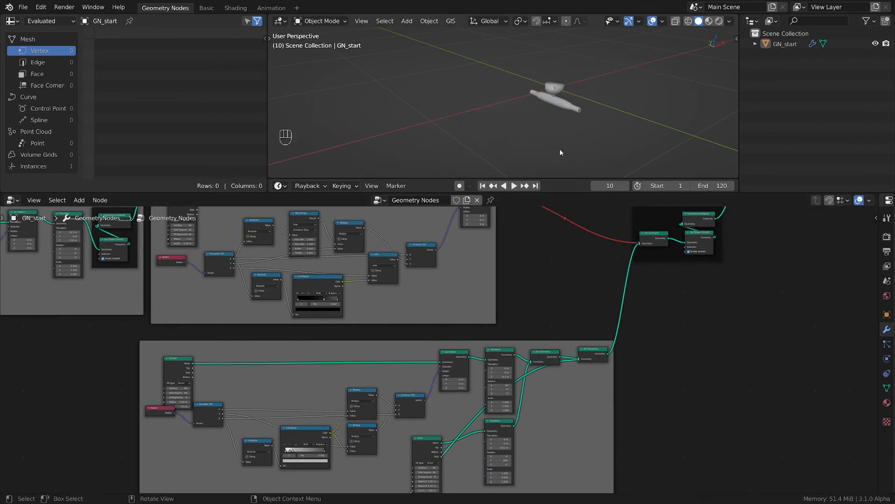
middle_drag(544, 103, 517, 87)
key(grave)
key(grave)
middle_drag(352, 467, 516, 288)
Step: Give the new cylinder 8 side segments and 16 fill segments
scroll(473, 415, up, 14)
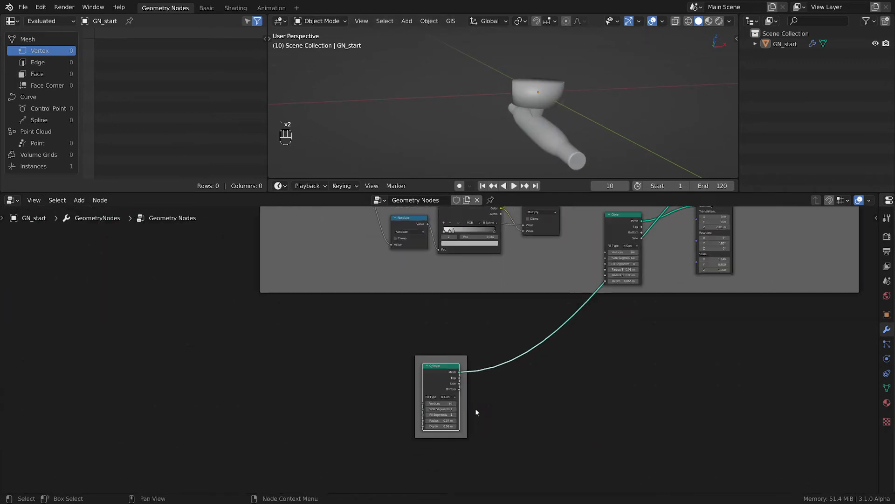
scroll(459, 428, up, 1)
middle_drag(463, 428, 486, 376)
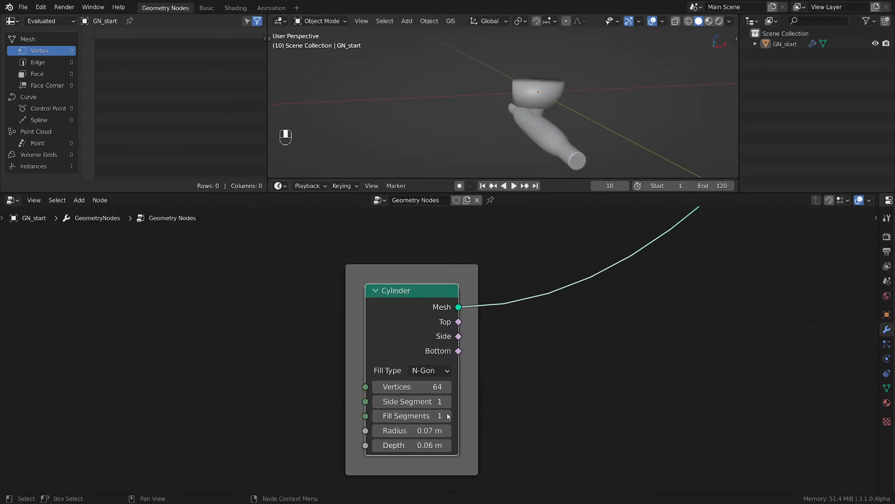
click(414, 407)
text(8)
key(Return)
scroll(506, 131, up, 4)
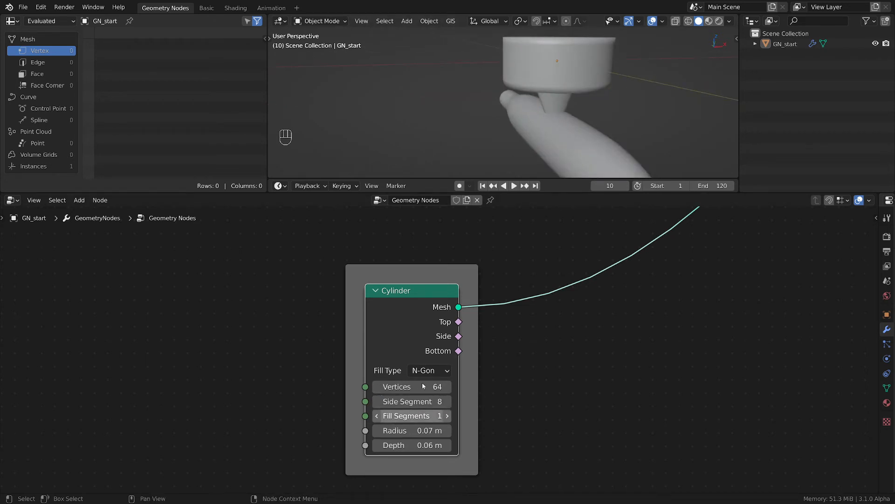
click(419, 409)
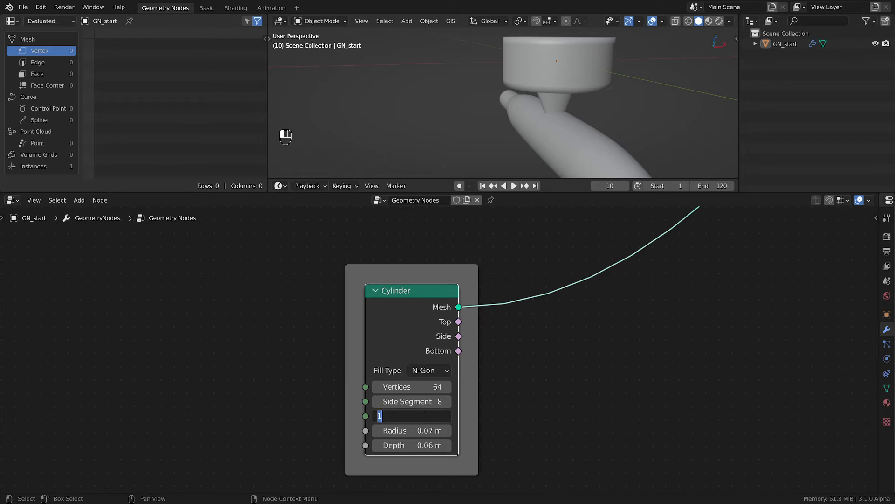
text(16)
key(Return)
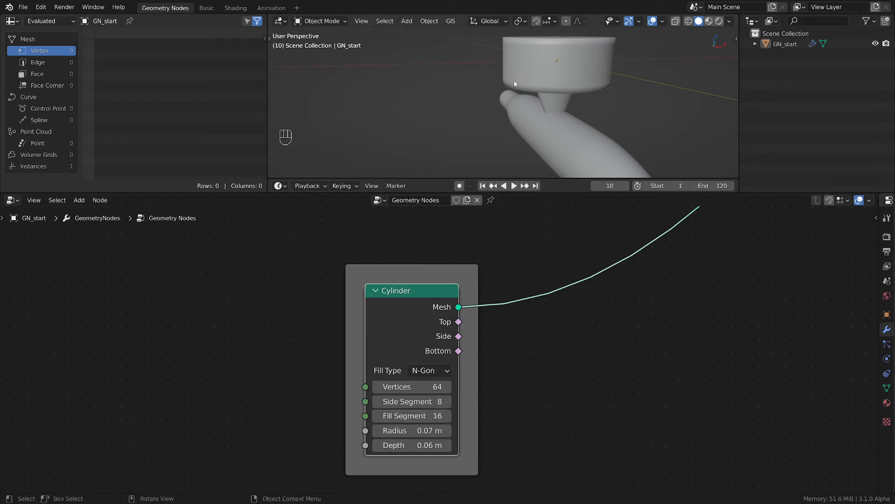
middle_drag(515, 84, 535, 124)
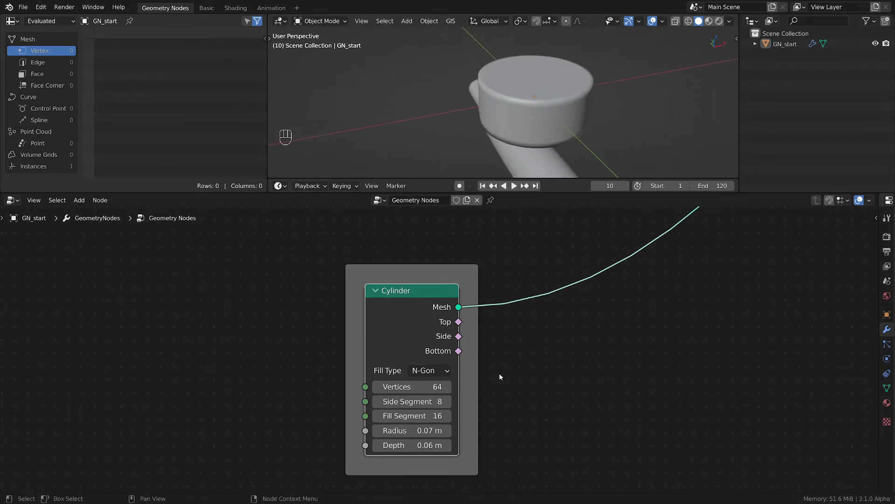
Step: Move the cylinder's frame up so it sits closer beneath the frame containing the cone
scroll(500, 376, down, 3)
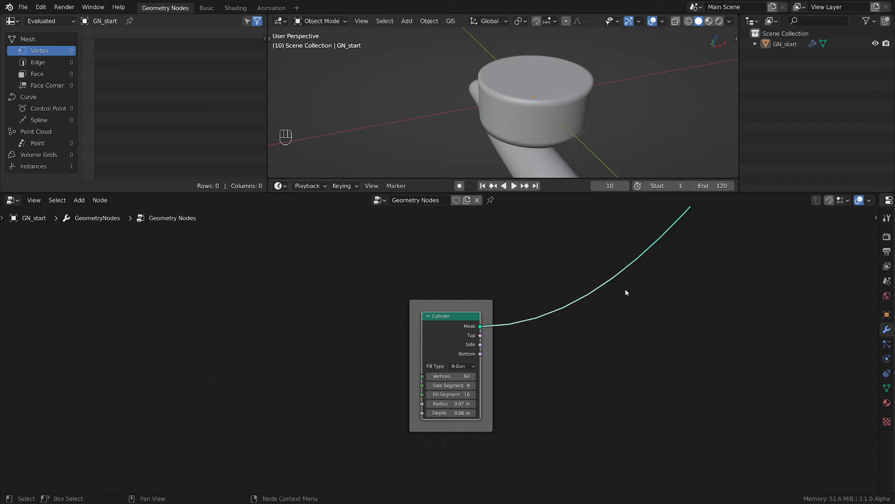
drag(451, 310, 401, 236)
scroll(610, 266, down, 3)
middle_drag(610, 267, 505, 342)
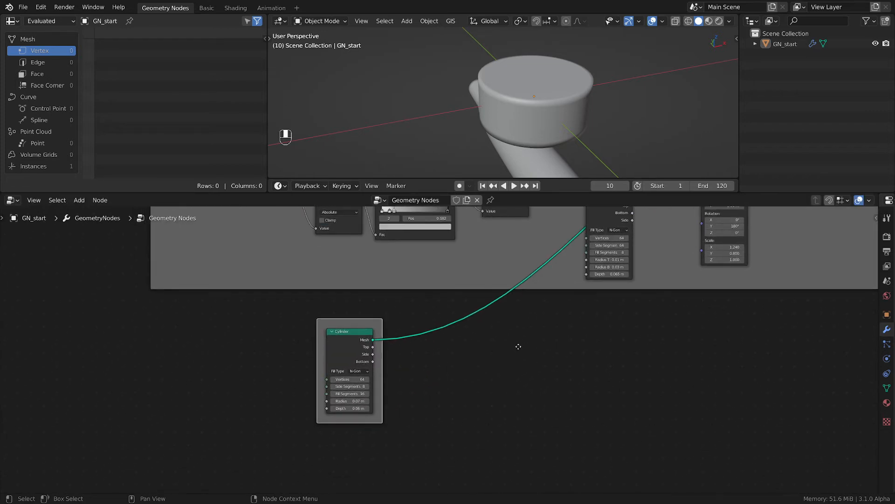
Step: Duplicate the upper frame's Set Position node with its Position, Separate XYZ, Absolute, ColorRamp, Multiply and Combine XYZ nodes, placing the copies by the new cylinder
scroll(535, 349, down, 4)
middle_drag(587, 338, 502, 440)
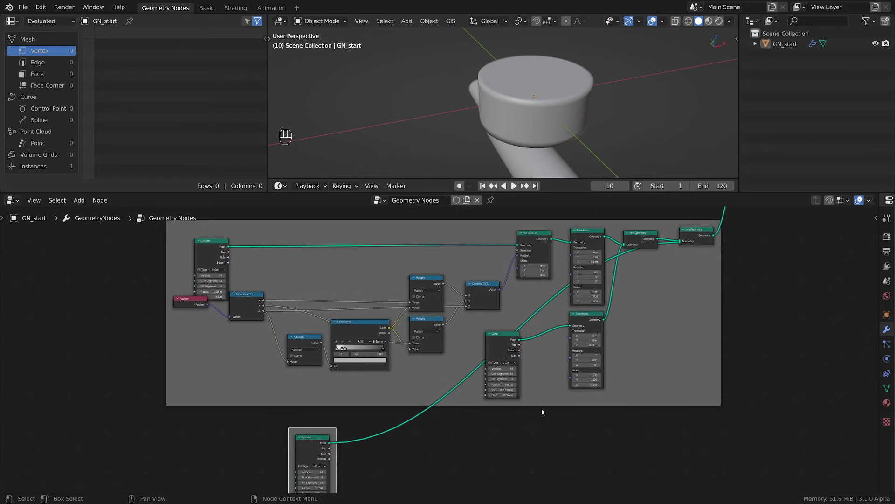
click(543, 239)
shift+click(482, 287)
shift+click(424, 284)
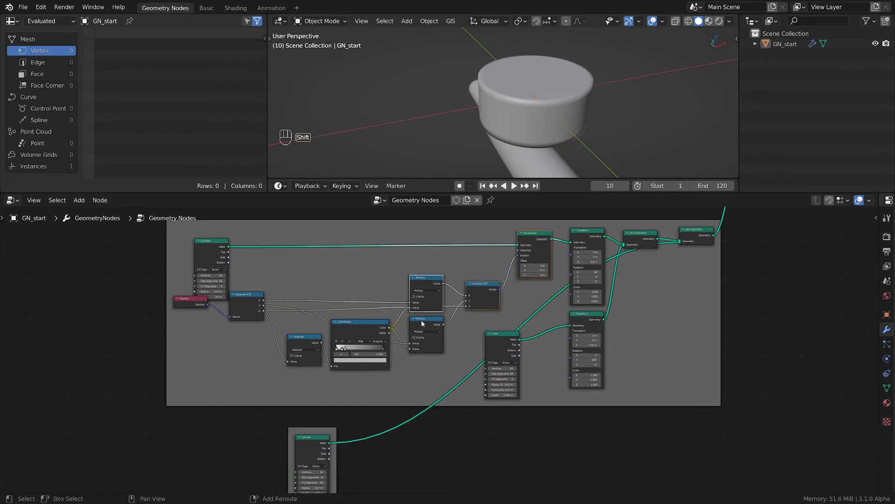
shift+click(422, 320)
shift+click(361, 326)
shift+click(301, 344)
shift+click(238, 305)
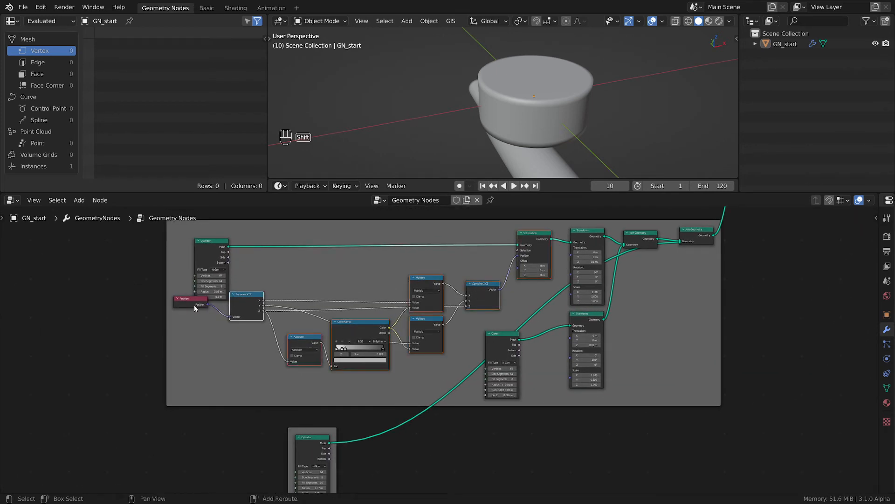
shift+click(194, 304)
scroll(421, 416, down, 4)
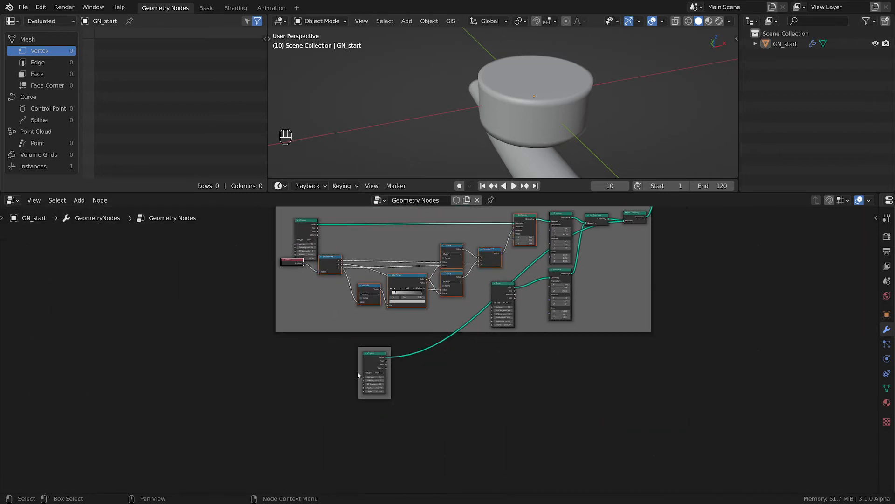
key(shift+d)
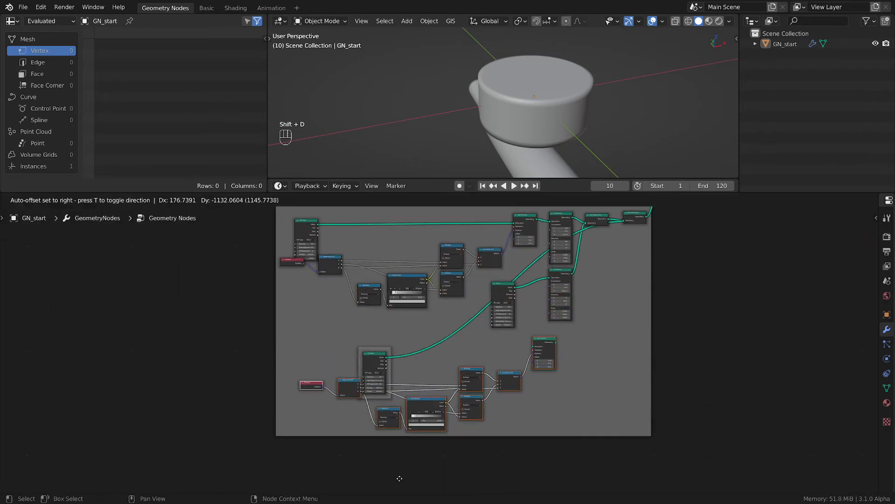
click(420, 414)
Step: Detach the duplicated nodes from the upper frame, put them into the new cylinder's frame, and shift that frame slightly down
key(alt+p)
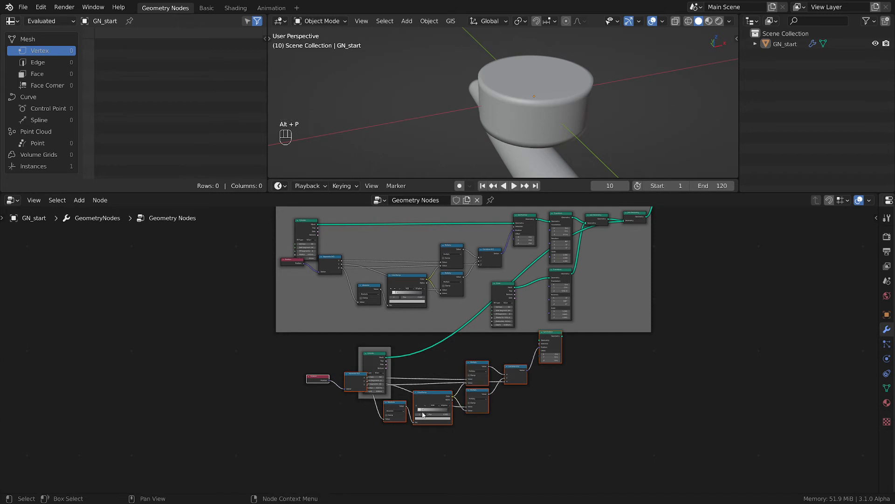
key(g)
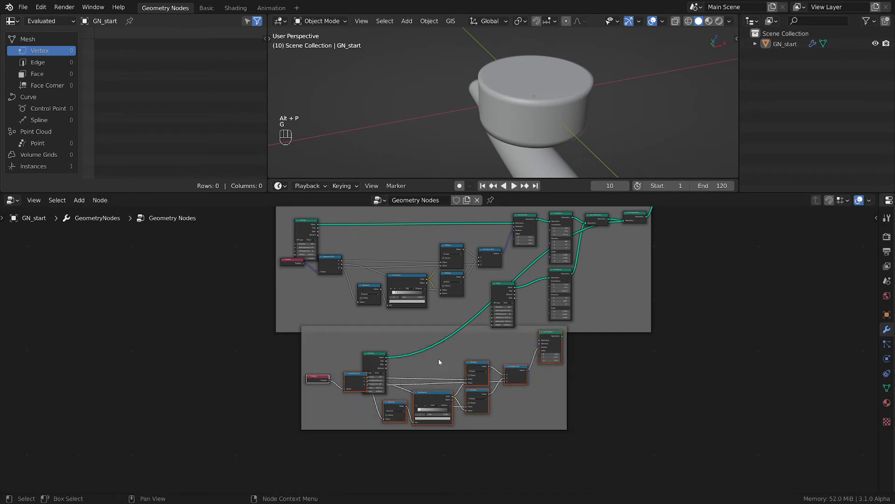
drag(440, 362, 421, 380)
scroll(421, 380, up, 2)
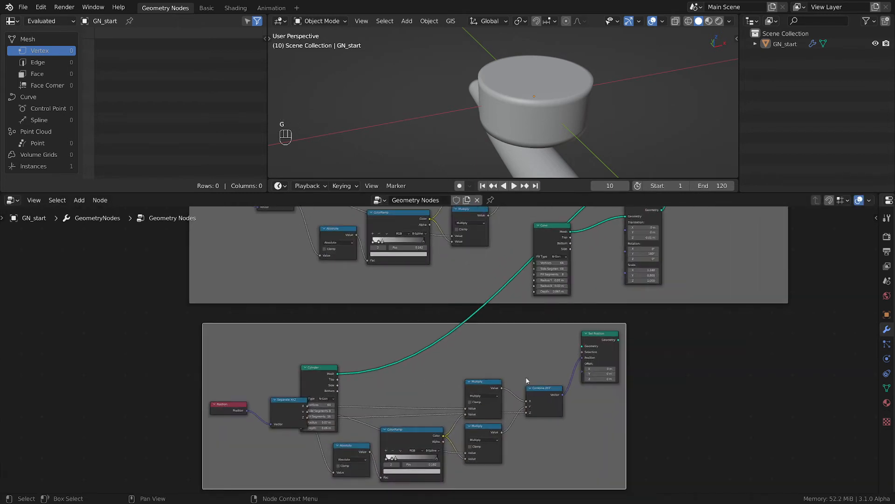
Step: Insert the duplicated Set Position node into the new cylinder's mesh output link, with space around it for the Combine XYZ connection
scroll(526, 381, up, 1)
click(592, 337)
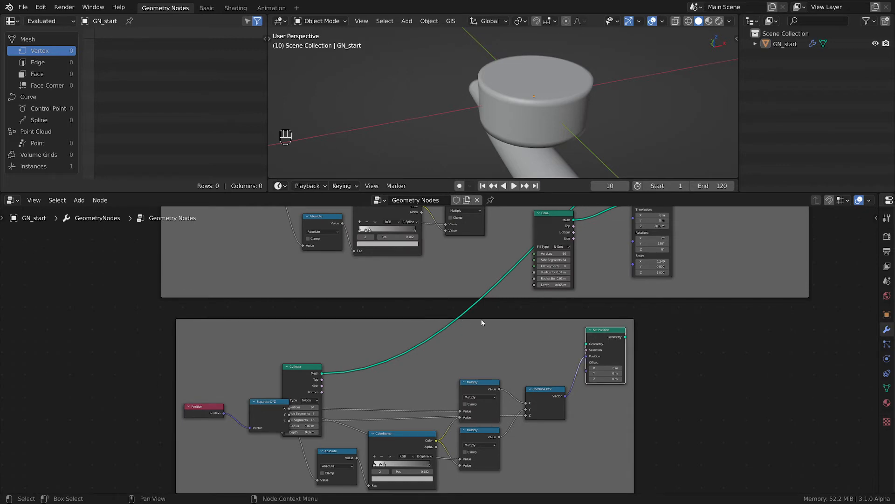
ctrl+right_drag(575, 355, 581, 383)
mouse_move(605, 337)
mouse_down()
mouse_move(408, 332)
mouse_move(607, 354)
mouse_move(615, 345)
mouse_up()
drag(565, 396, 605, 370)
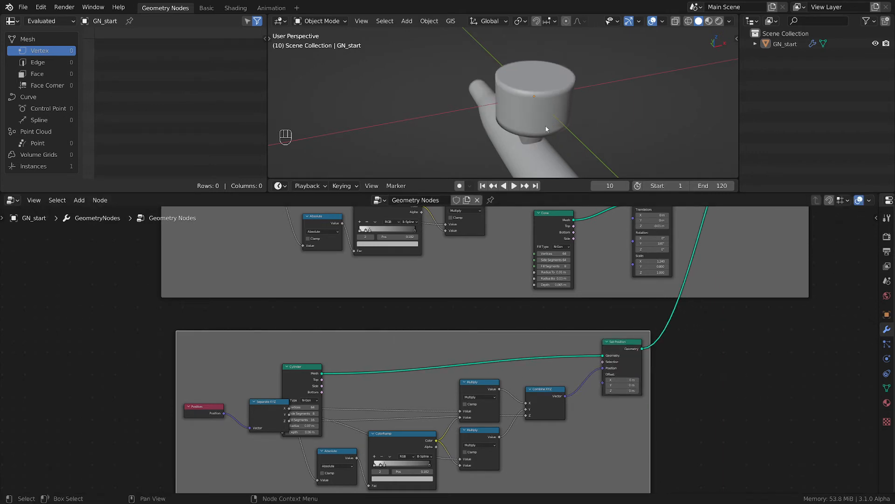
Step: Rearrange the Separate XYZ, Cylinder and Position nodes in the lower frame so they no longer overlap
scroll(545, 129, down, 3)
shift+middle_drag(558, 111, 555, 66)
middle_drag(446, 394, 512, 316)
drag(339, 331, 339, 367)
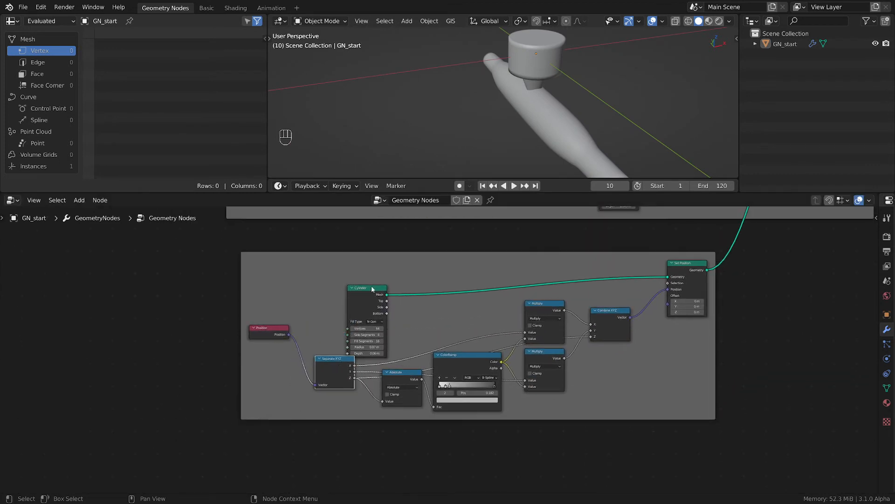
drag(371, 289, 319, 259)
mouse_move(272, 322)
mouse_down()
mouse_move(271, 335)
mouse_move(277, 318)
mouse_up()
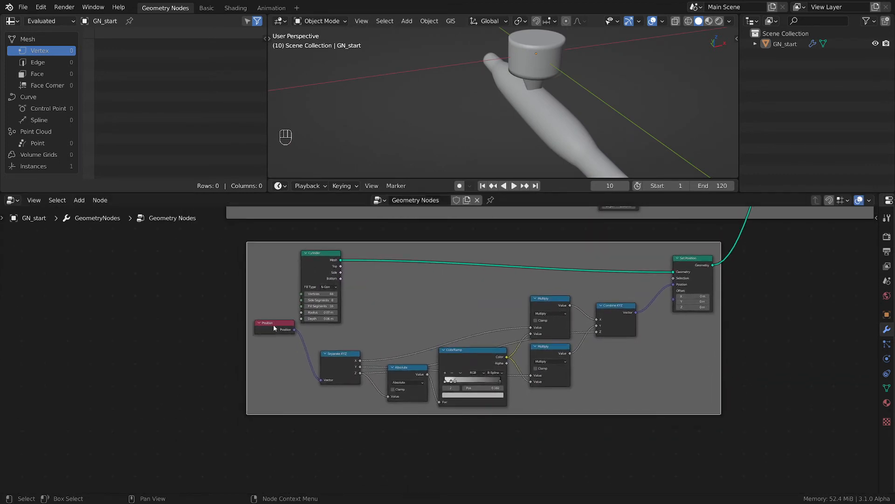
Step: Sketch a bowl-shaped profile as an annotation over the cylinder's top face, and erase it
shift+middle_drag(594, 75, 533, 107)
scroll(513, 100, up, 3)
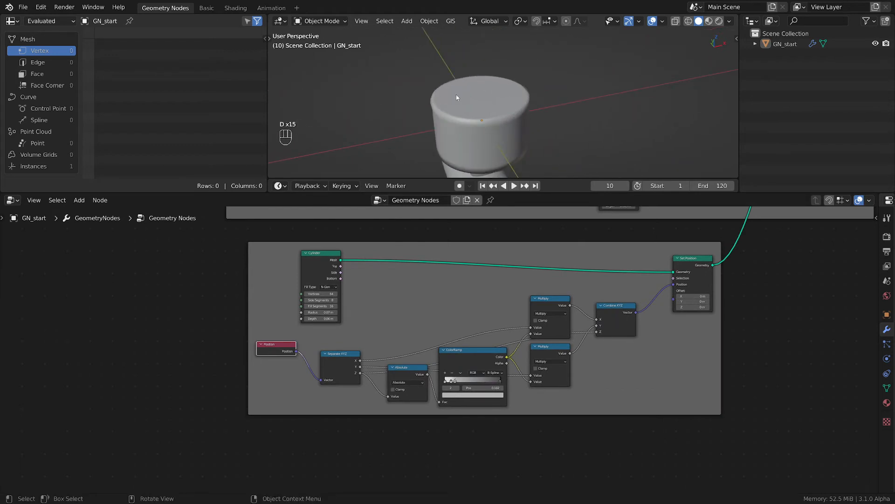
mouse_move(455, 94)
mouse_down()
mouse_move(471, 121)
mouse_move(500, 118)
mouse_up()
scroll(498, 98, up, 2)
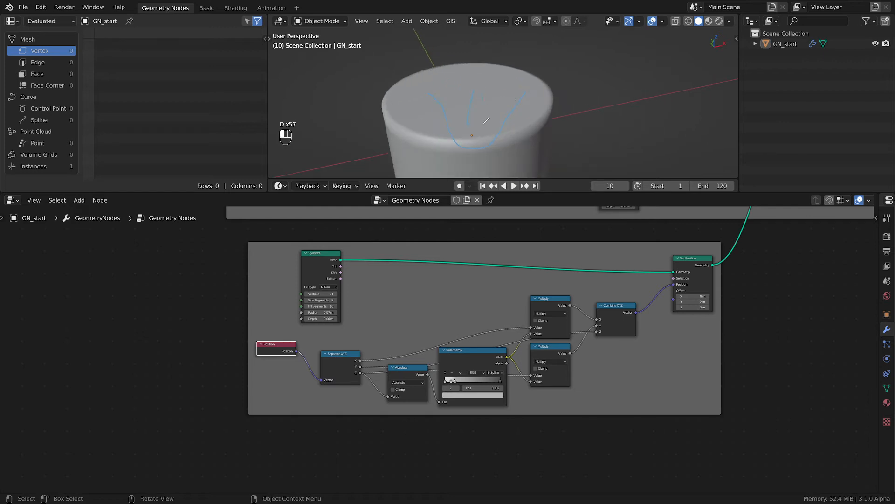
mouse_move(432, 95)
right_down()
mouse_move(531, 110)
mouse_move(456, 138)
right_up()
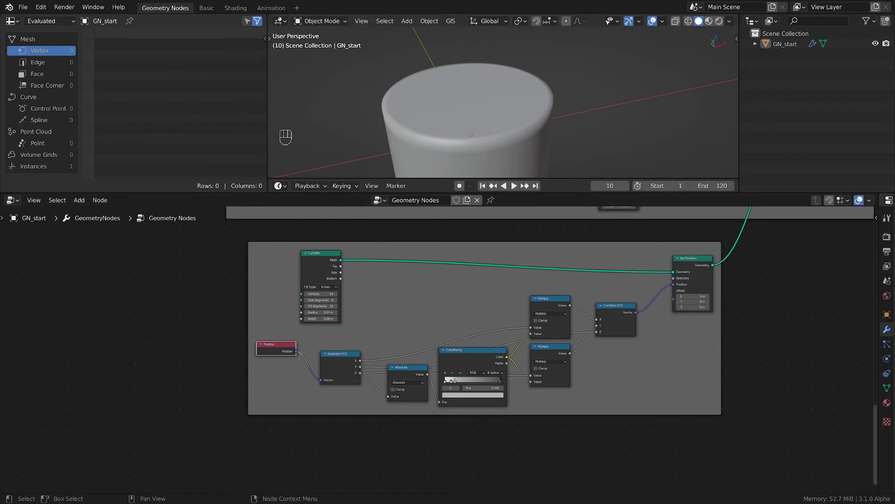
Step: Add a Vector Math node set to Length below Separate XYZ and feed it from the Position node
scroll(399, 405, up, 2)
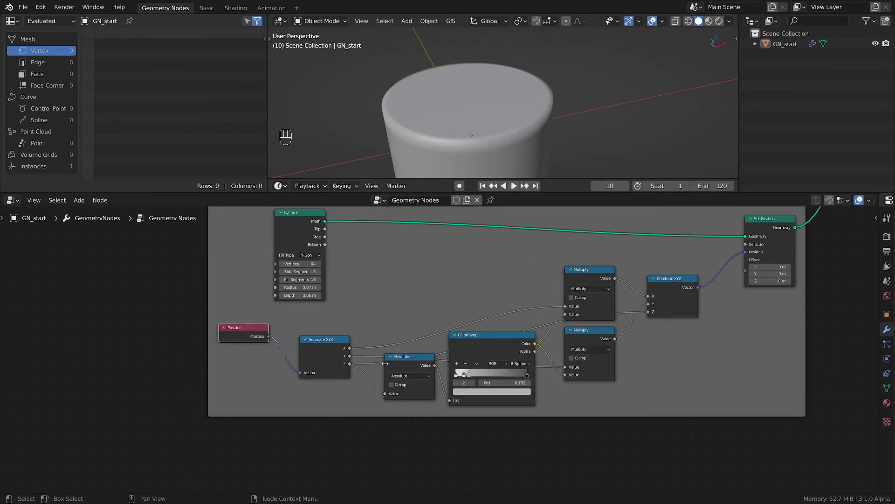
scroll(334, 389, up, 1)
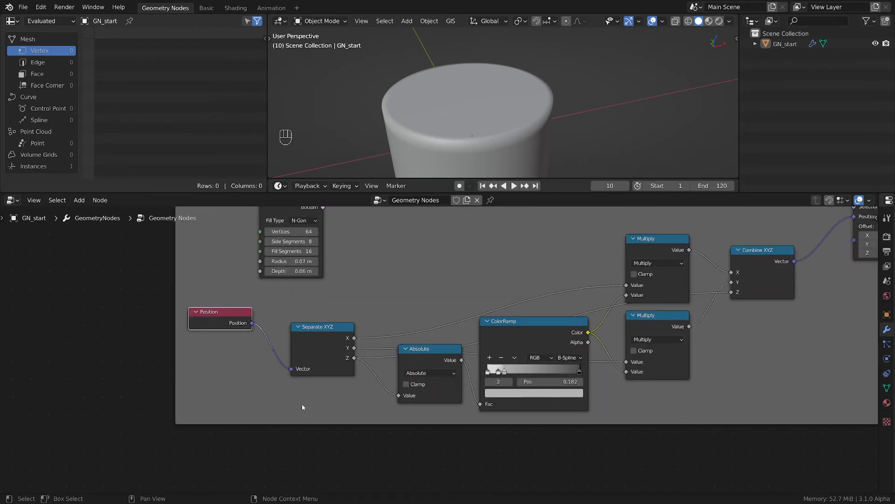
key(shift+a)
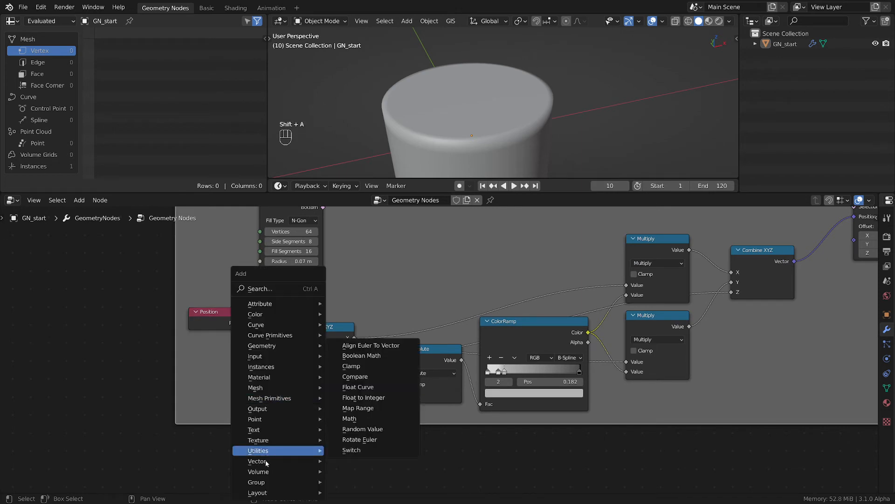
click(356, 450)
click(289, 385)
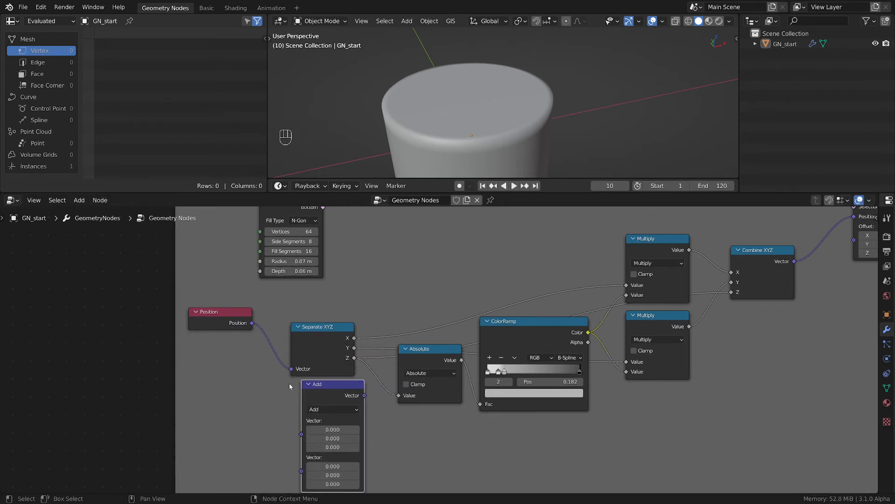
click(246, 328)
drag(300, 432, 302, 433)
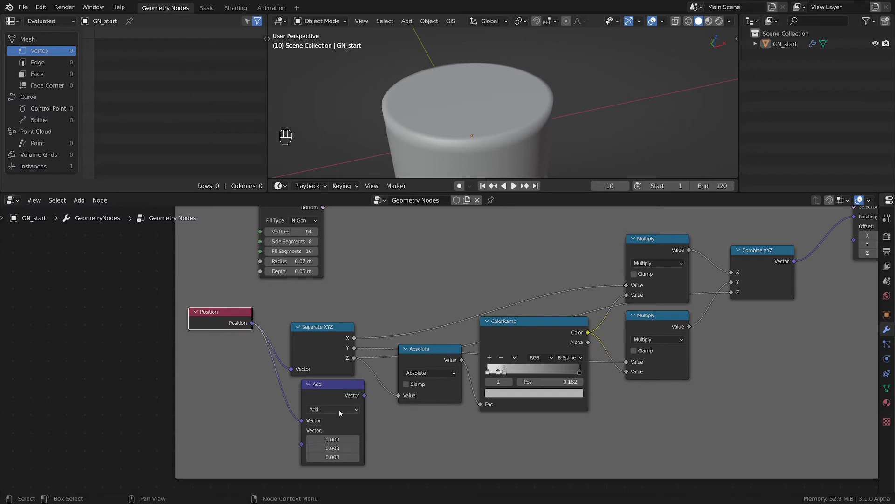
click(339, 410)
click(332, 271)
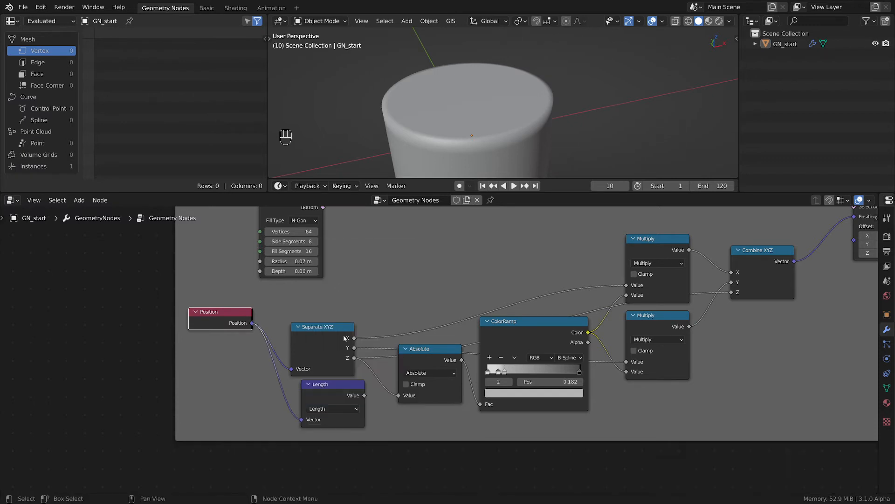
drag(323, 388, 315, 386)
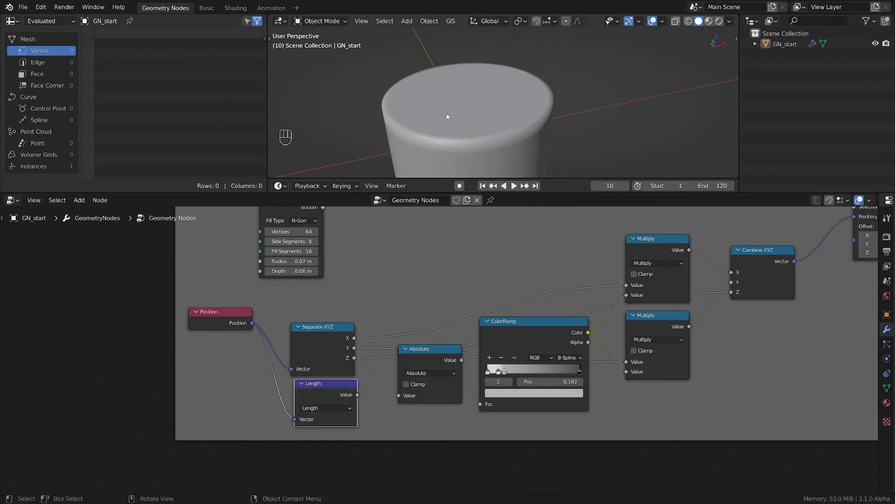
Step: Annotate distances from the centre on the cylinder's top face, and erase the strokes
key(d)
mouse_move(464, 96)
mouse_down()
mouse_move(434, 105)
mouse_move(447, 85)
mouse_move(442, 131)
mouse_up()
key(d)
key(d)
key(d)
right_drag(511, 90, 459, 82)
key(d)
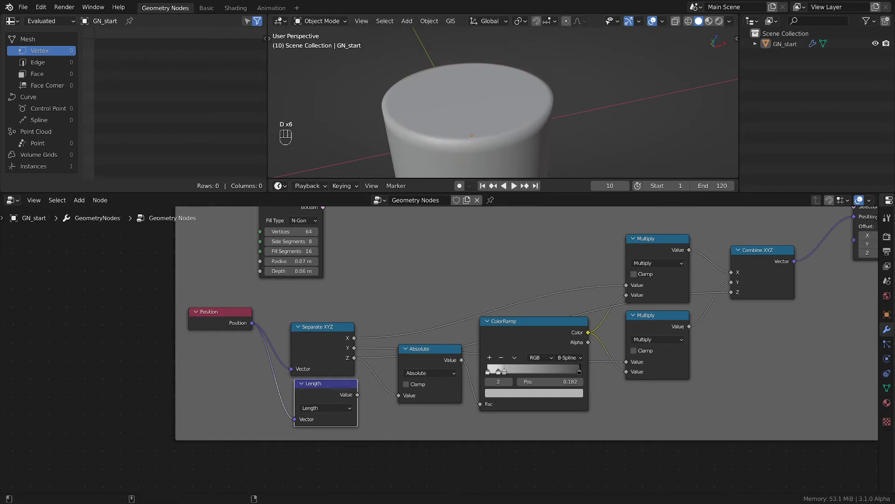
Step: Dissolve the upper Multiply node, link Separate XYZ's Y directly to Combine XYZ's Y, and move Separate XYZ up
click(672, 258)
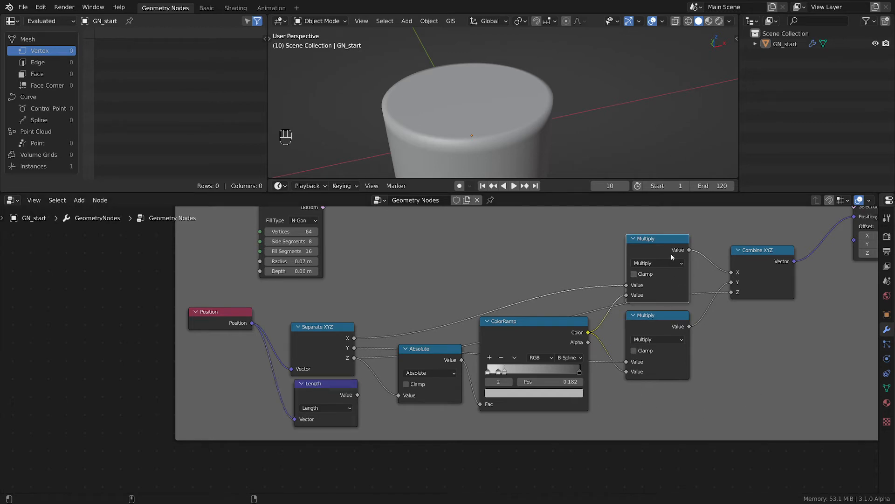
key(ctrl+x)
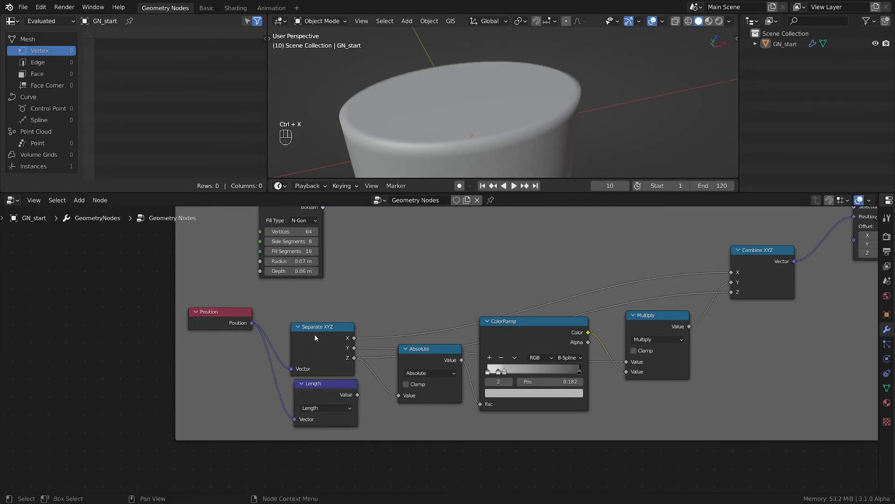
drag(316, 337, 731, 282)
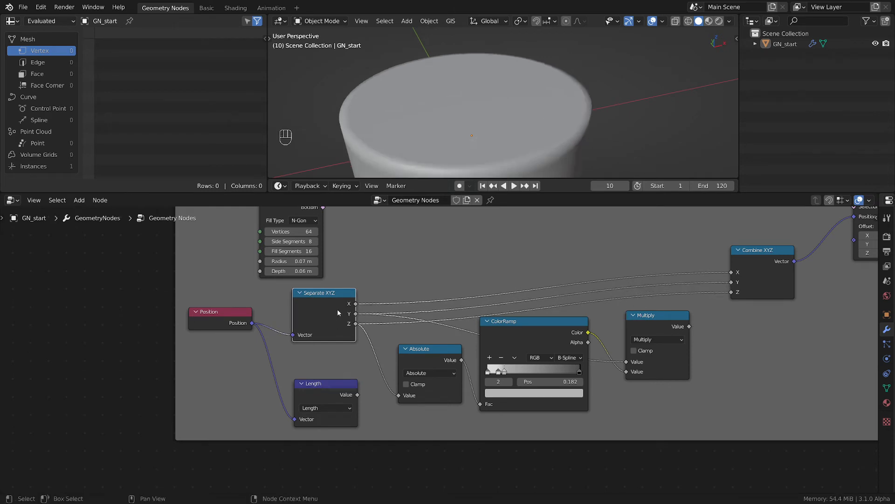
drag(338, 308, 374, 287)
Step: Draw explanatory annotation strokes over the cylinder in the viewport, and erase them
middle_drag(489, 151, 465, 82)
key(d)
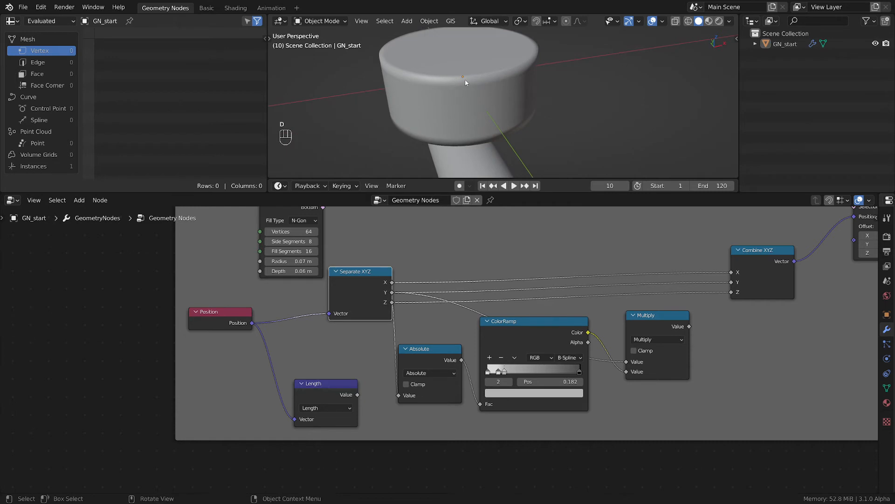
key(d)
drag(466, 83, 467, 118)
drag(426, 55, 499, 45)
drag(404, 57, 403, 54)
drag(464, 86, 480, 85)
drag(510, 45, 458, 78)
mouse_move(423, 78)
right_down()
mouse_move(457, 116)
mouse_move(545, 174)
right_up()
Step: Route Separate XYZ's Z through the remaining Multiply node into Combine XYZ's Z, and move the ColorRamp lower
scroll(591, 444, up, 3)
scroll(590, 441, down, 1)
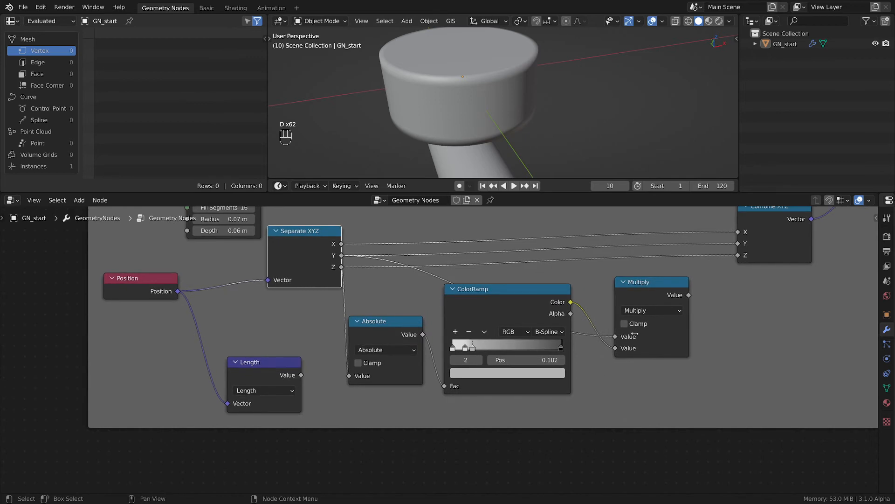
drag(690, 295, 738, 256)
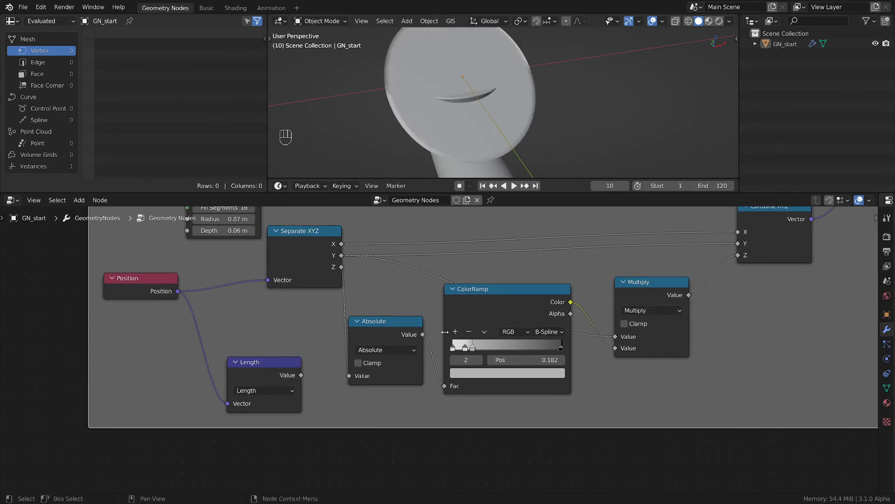
drag(342, 270, 616, 336)
drag(513, 290, 525, 320)
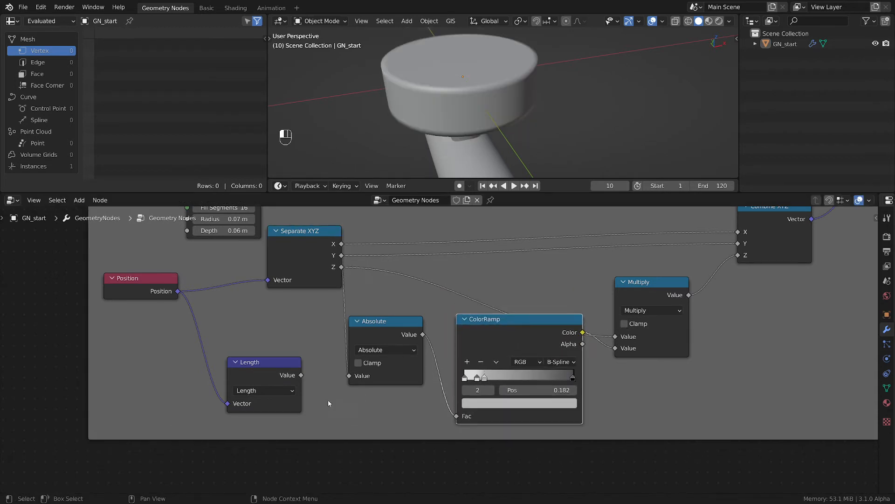
Step: Feed the Length value into the Absolute node and reset the ColorRamp to its default settings
drag(301, 376, 349, 375)
drag(382, 326, 383, 350)
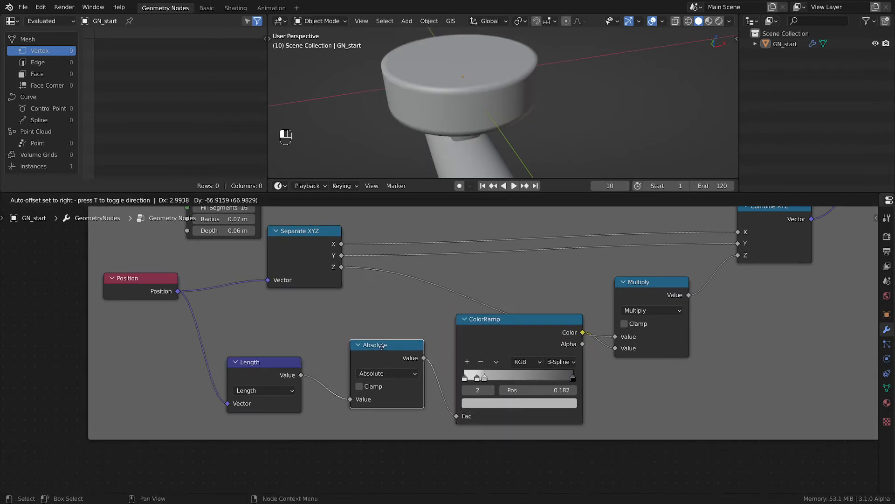
click(507, 334)
key(BackSpace)
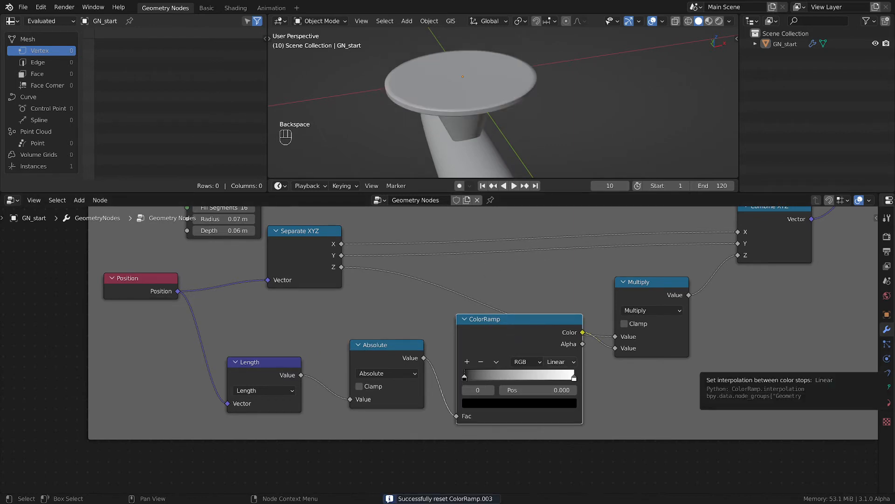
middle_drag(547, 132, 513, 120)
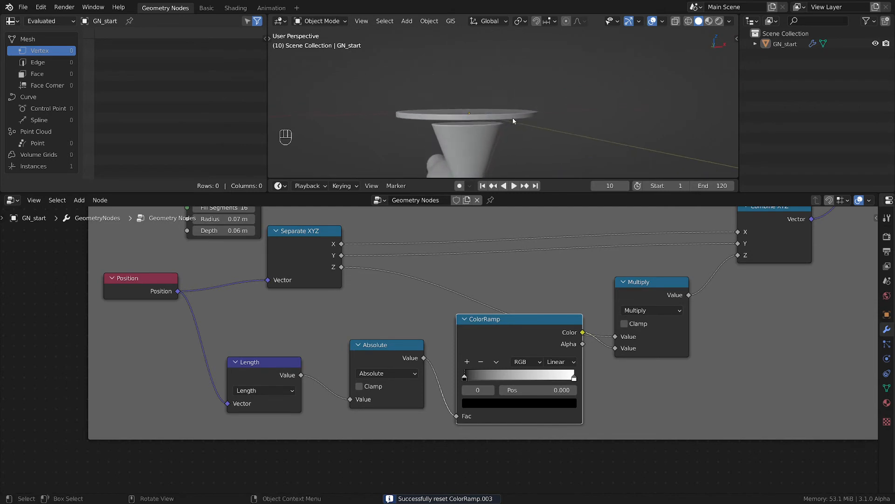
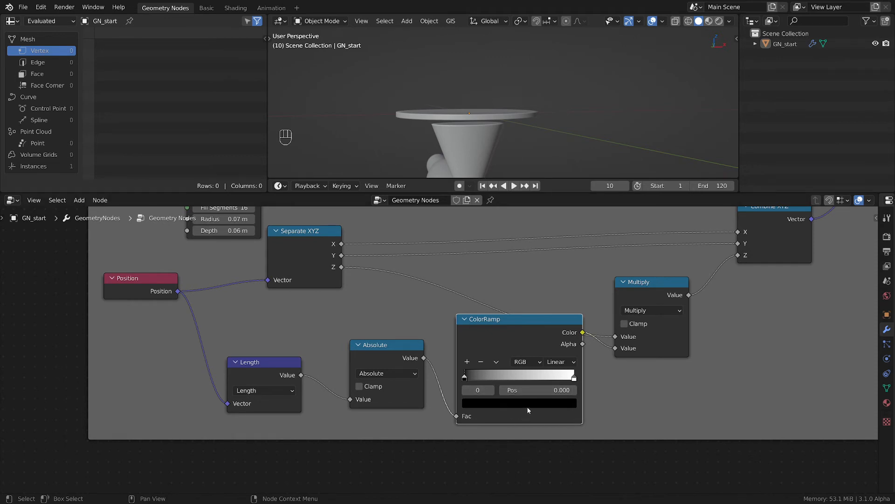
Step: Add a middle stop to the ColorRamp and set its colour's brightness value to 0.05
click(468, 361)
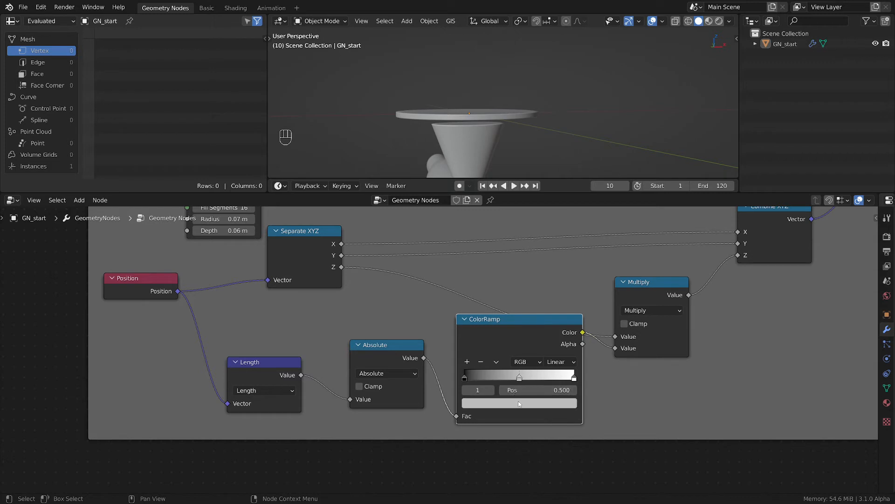
click(519, 404)
drag(517, 380, 476, 378)
click(476, 378)
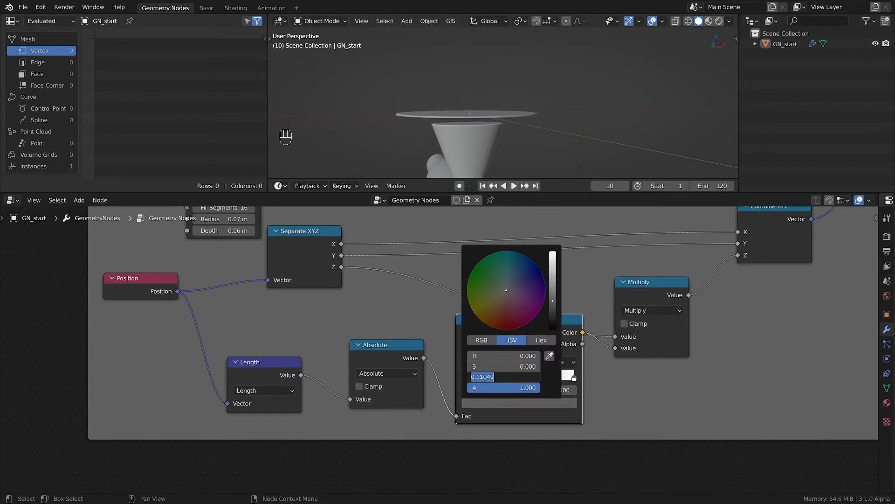
text(.05)
key(Return)
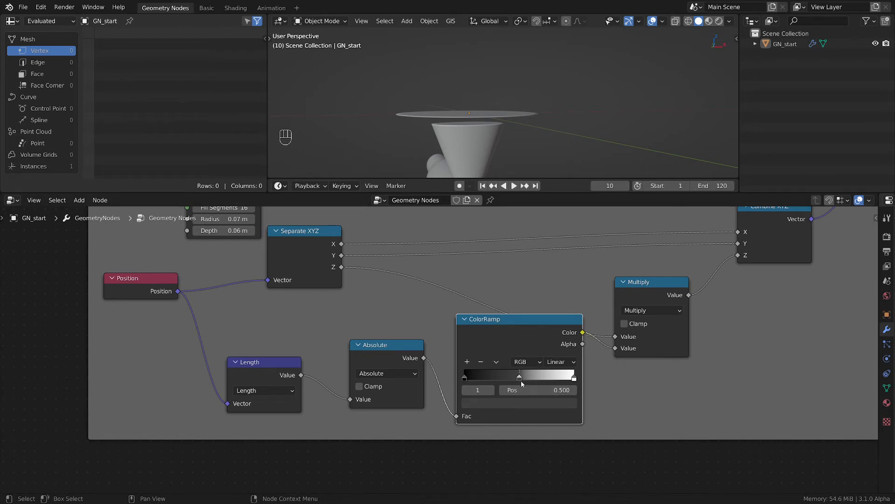
Step: Move the ColorRamp's dark middle stop to position 0.052 and its white stop to 0.100
drag(520, 377, 470, 378)
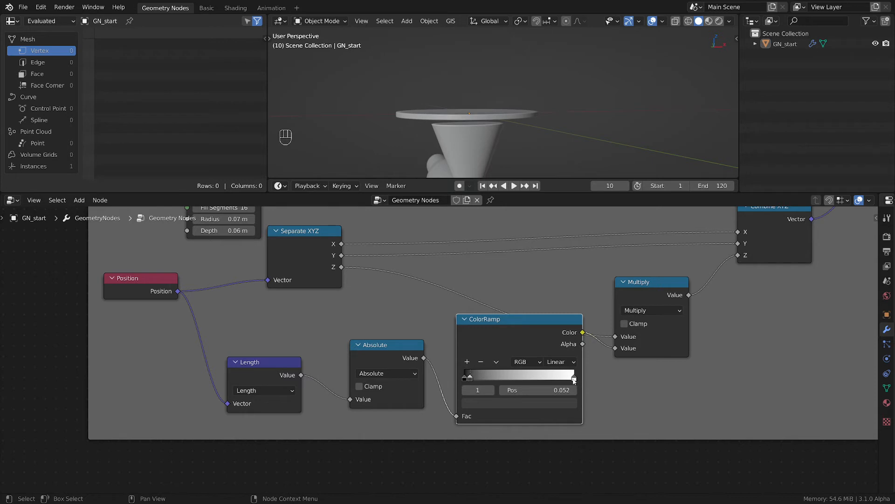
drag(574, 380, 470, 377)
middle_drag(464, 80, 578, 120)
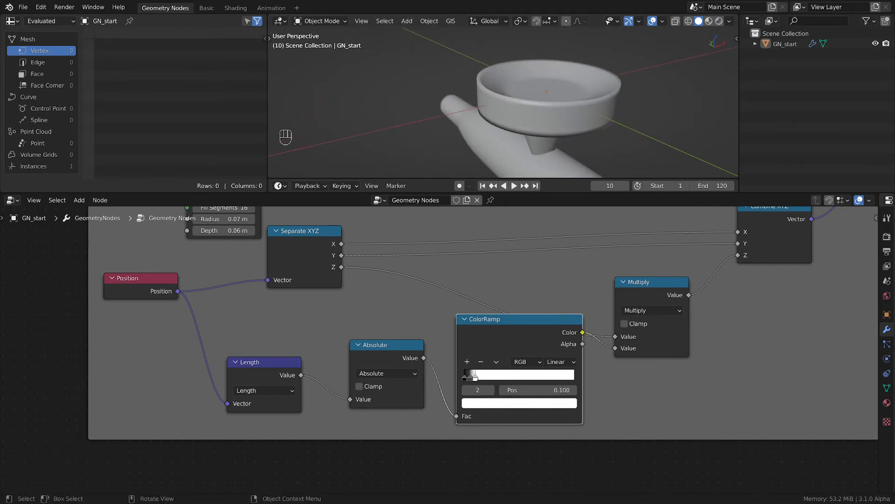
Step: Tighten the ColorRamp by moving the white stop to 0.055 and the dark middle stop to 0.042
scroll(476, 409, up, 5)
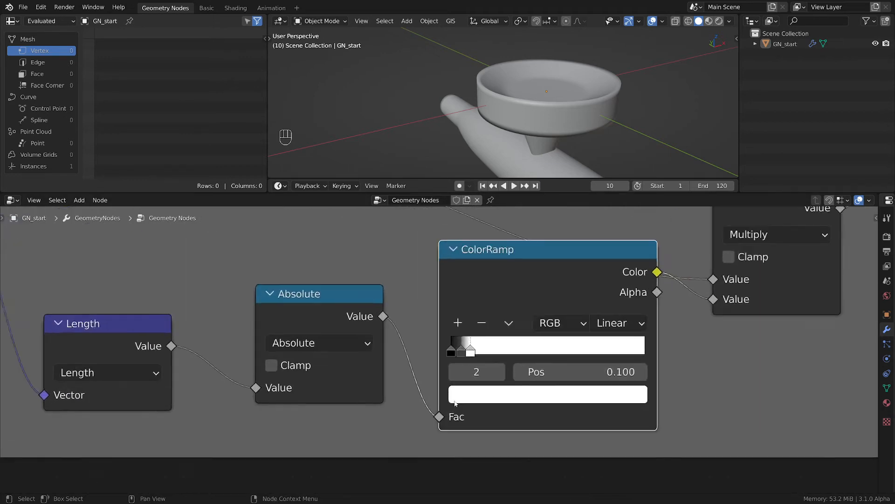
mouse_move(464, 342)
mouse_down()
mouse_move(455, 342)
mouse_move(466, 341)
mouse_up()
middle_drag(573, 83, 513, 132)
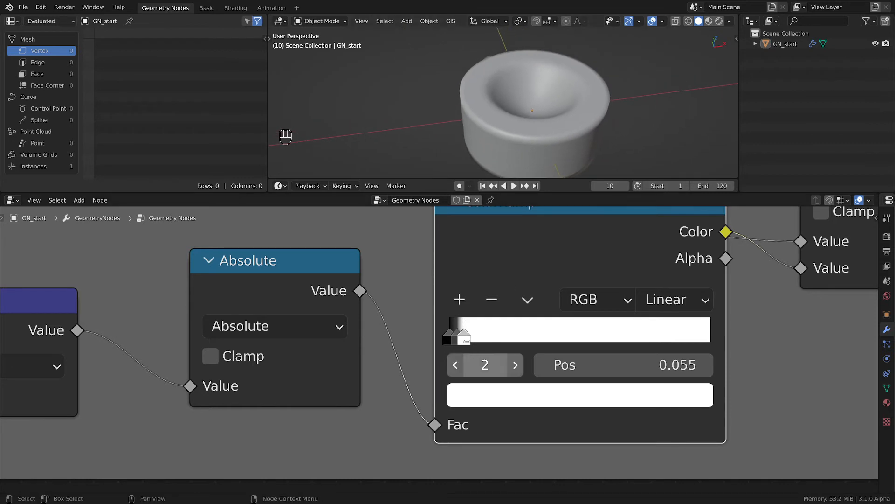
drag(455, 342, 459, 342)
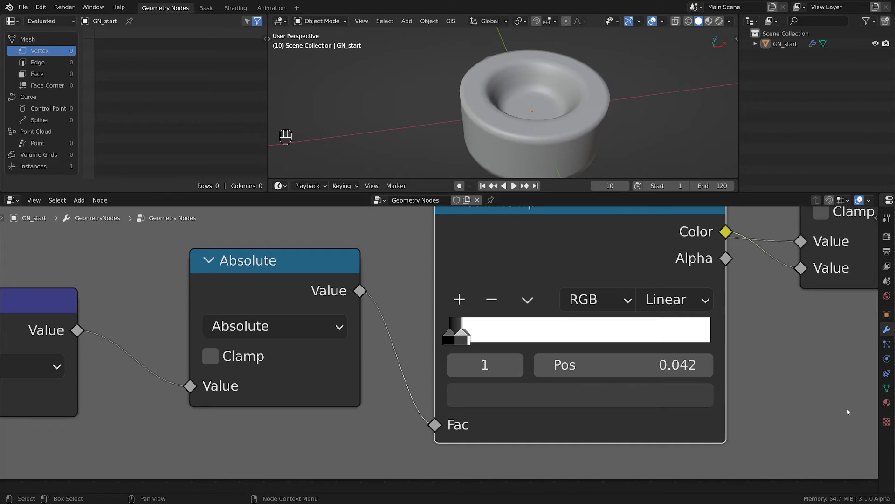
click(469, 341)
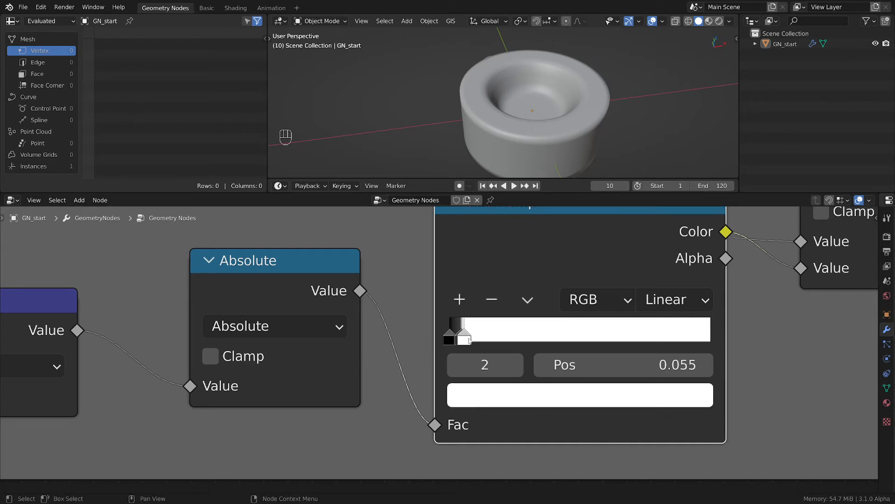
Step: Inspect the dished wheel from further out together with the axle, and review the node chain from Length to Combine XYZ
click(459, 343)
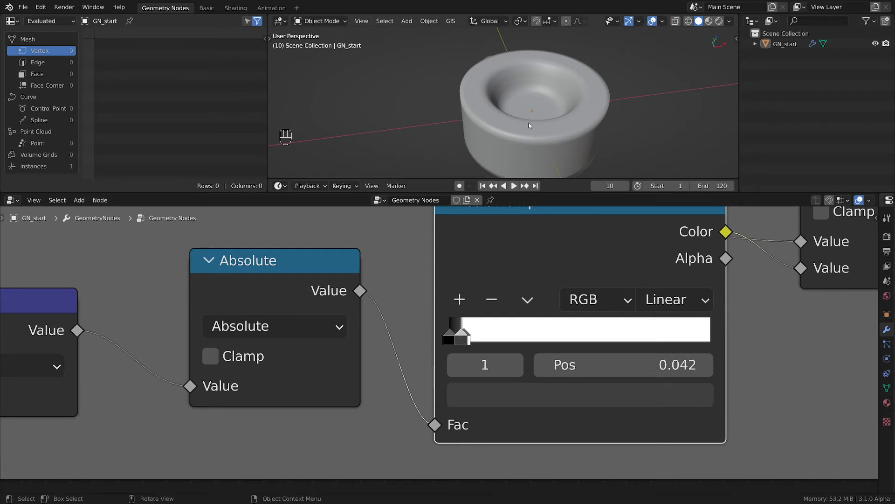
scroll(530, 96, down, 5)
middle_drag(535, 103, 557, 62)
scroll(647, 339, down, 3)
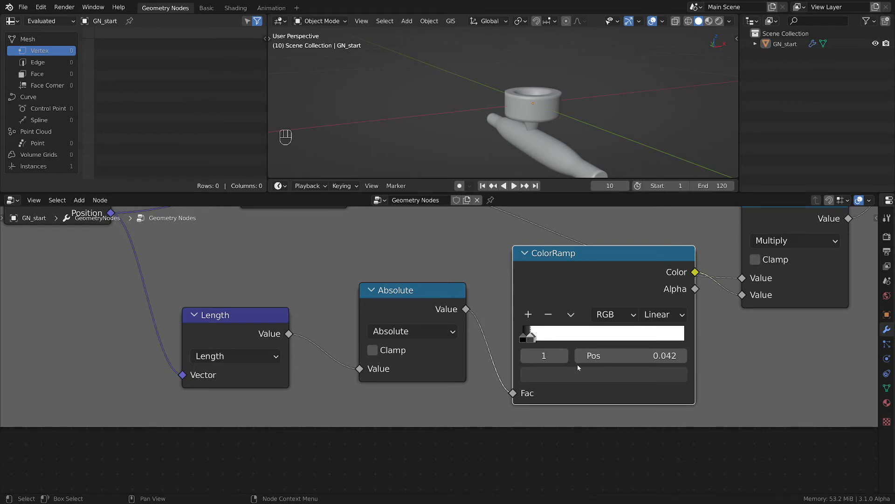
scroll(567, 343, down, 3)
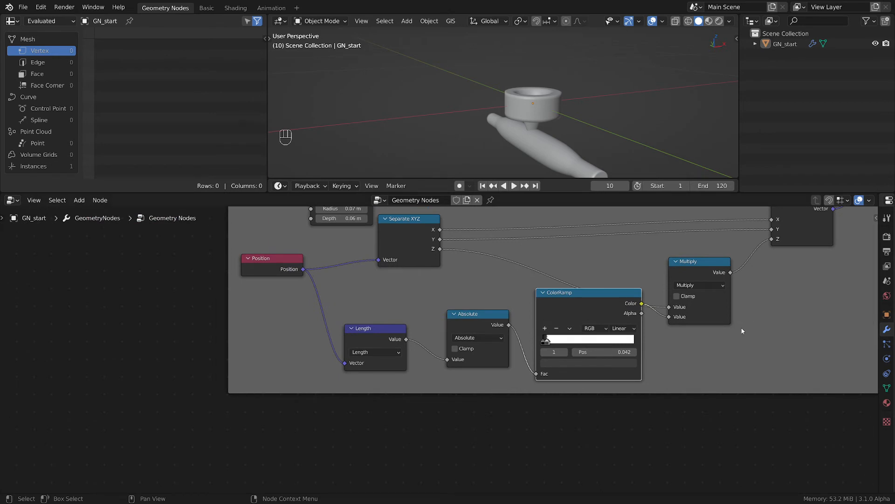
scroll(743, 330, down, 1)
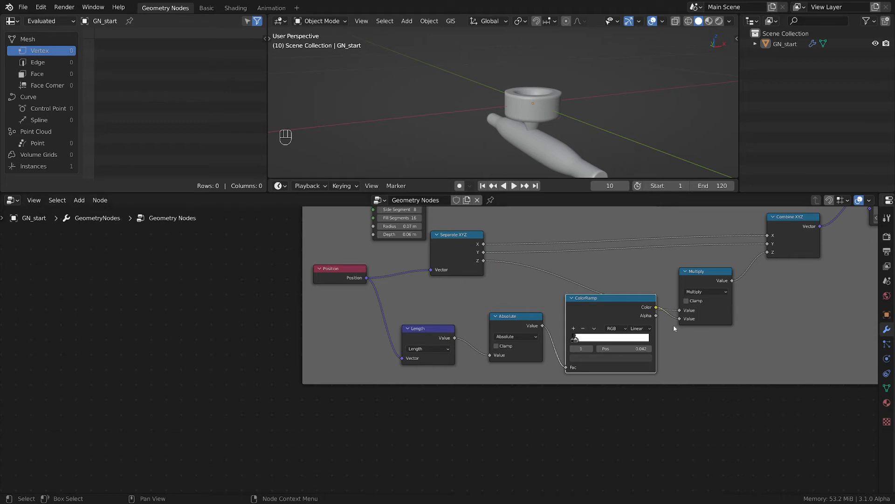
scroll(676, 326, up, 1)
middle_drag(693, 351, 684, 353)
middle_drag(744, 304, 530, 350)
middle_drag(590, 348, 514, 363)
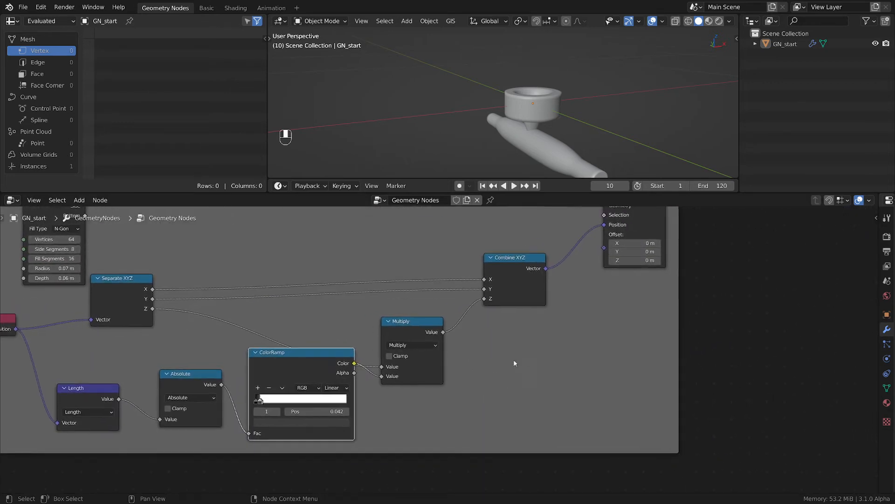
Step: Reposition the wheel's Set Position node and insert a Transform node on its geometry output
scroll(514, 363, down, 5)
middle_drag(601, 238, 494, 271)
drag(490, 274, 471, 262)
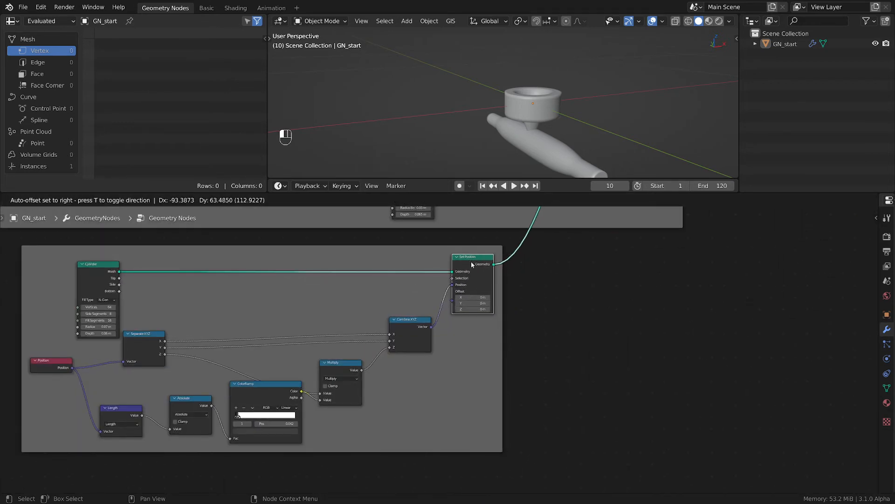
key(shift+a)
mouse_move(490, 270)
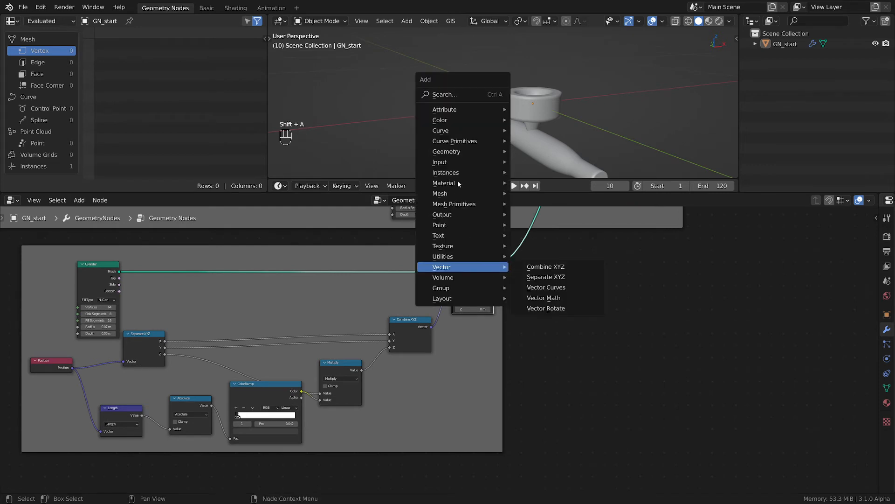
mouse_move(462, 154)
click(540, 245)
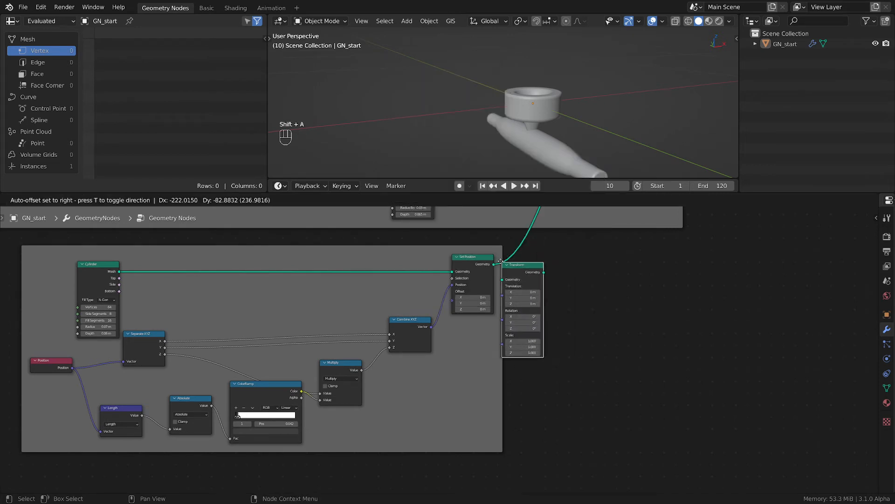
click(537, 265)
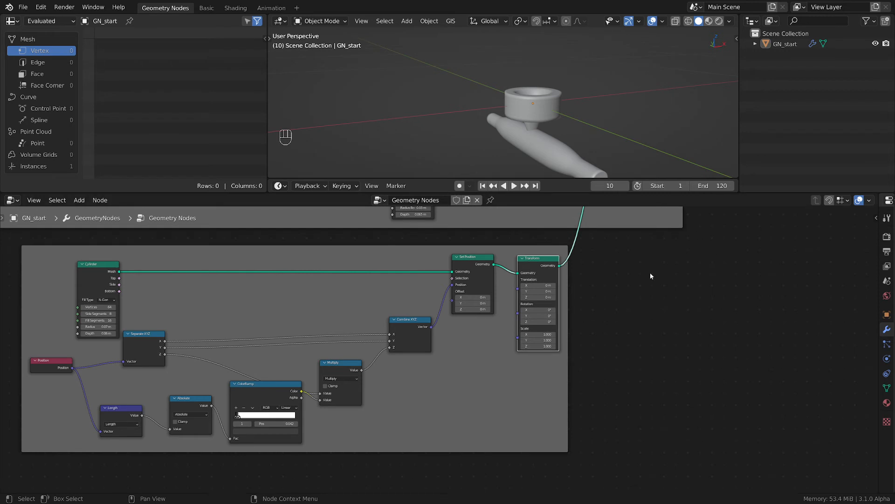
Step: Stand the wheel upright by setting its Transform node's X rotation to 90°
click(543, 308)
text(90)
key(Return)
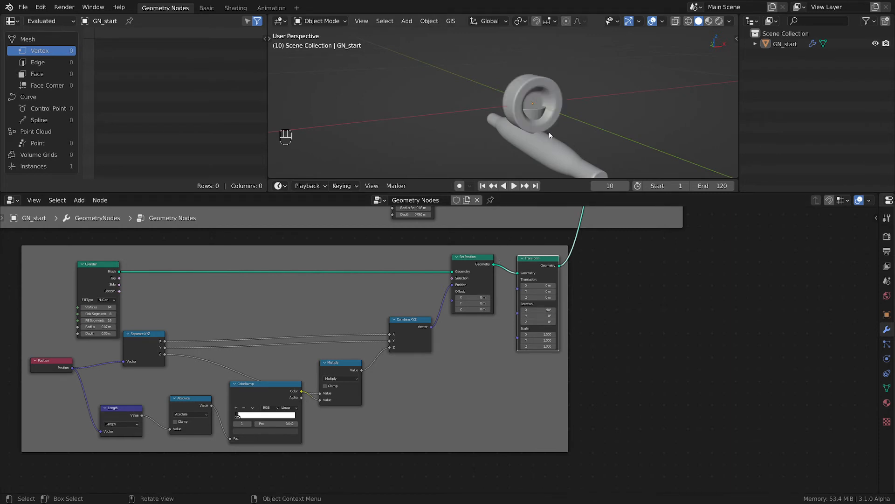
Step: Shift the wheel out towards the axle's end by setting its Transform node's Y translation to -0.2 m
middle_drag(549, 135, 538, 110)
key(grave)
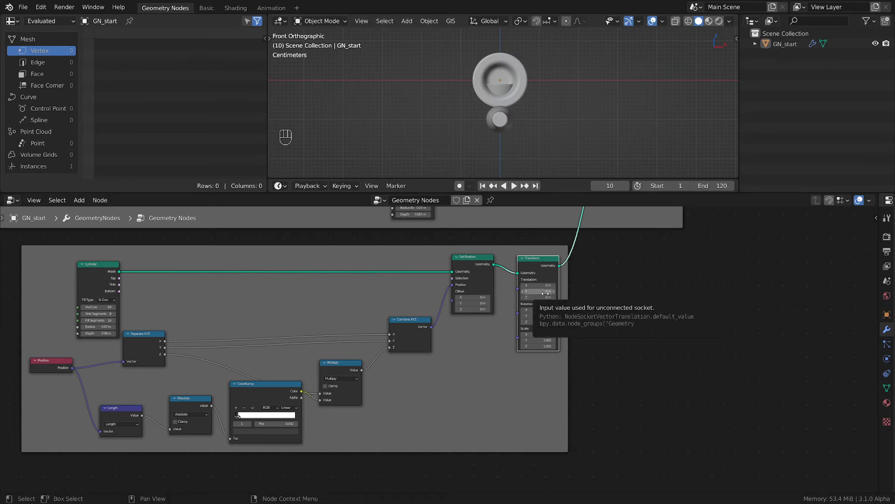
shift+drag(545, 293, 535, 249)
middle_drag(537, 124, 623, 96)
shift+drag(541, 291, 522, 291)
scroll(538, 291, up, 3)
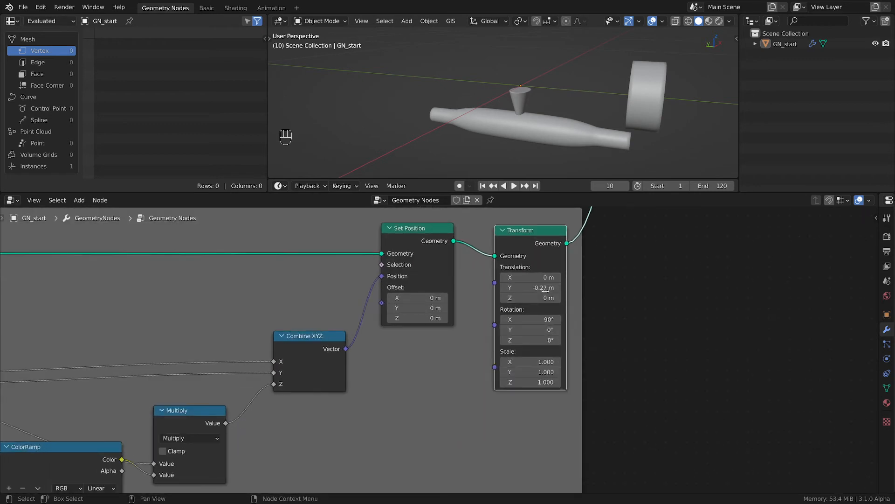
double_click(545, 288)
text(-0.2)
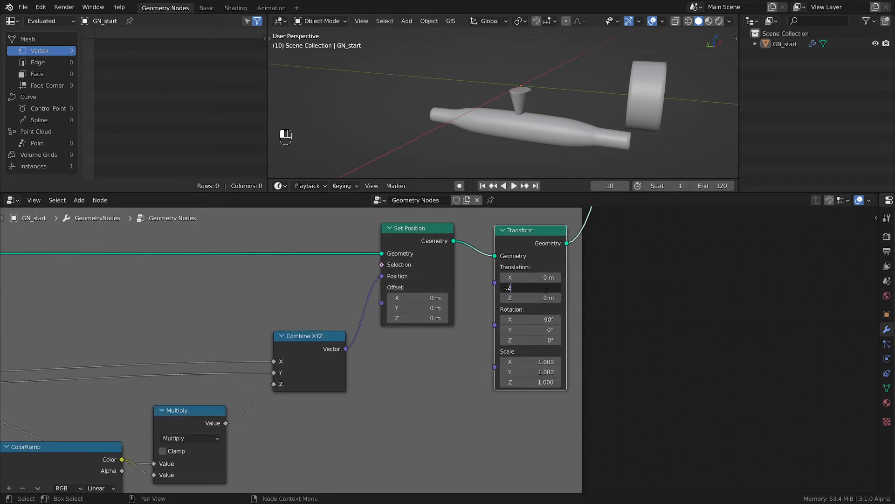
key(Return)
shift+drag(536, 290, 536, 290)
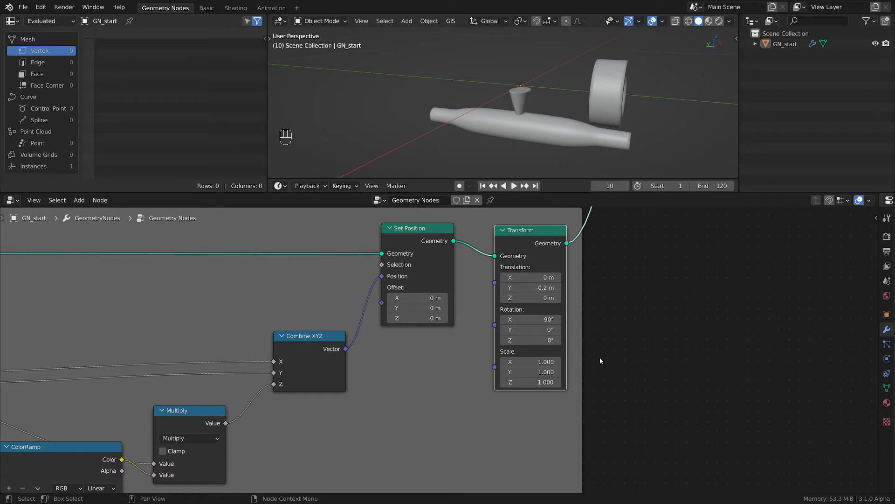
Step: Lower the wheel to the axle's height by setting its Transform node's Z translation to -0.1 m
shift+drag(537, 298, 529, 298)
shift+middle_drag(648, 127, 425, 107)
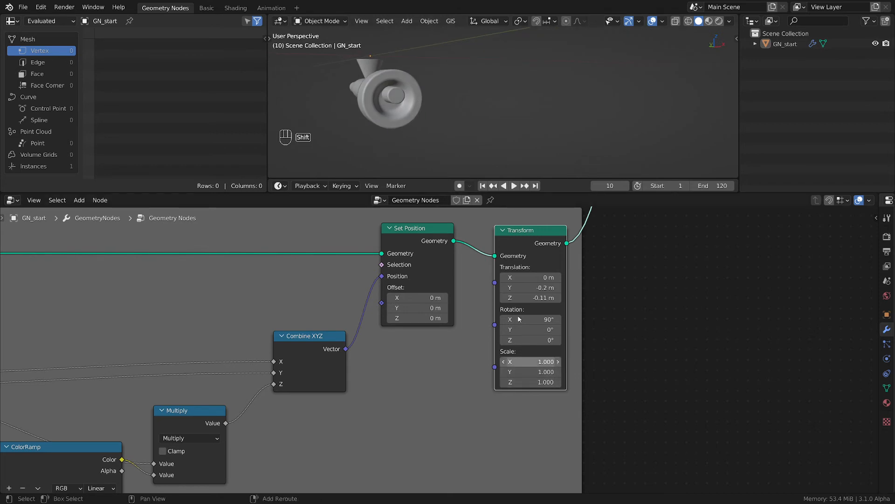
click(539, 297)
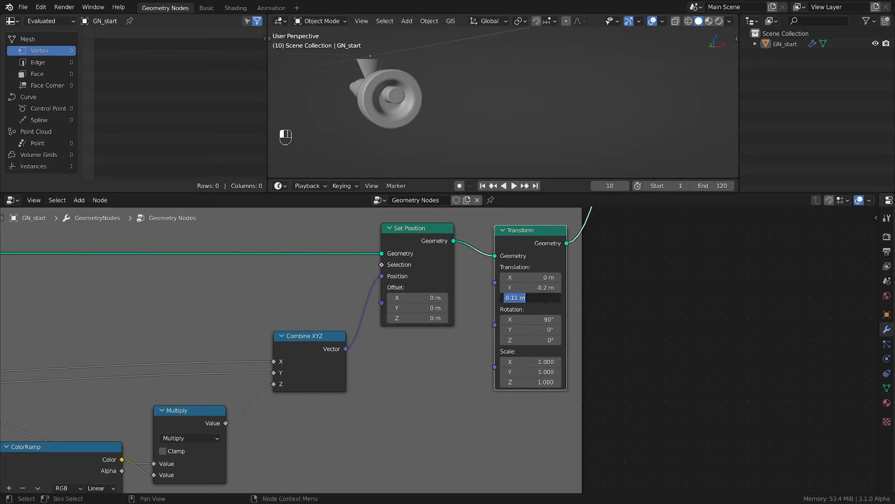
text(-0.1)
key(Return)
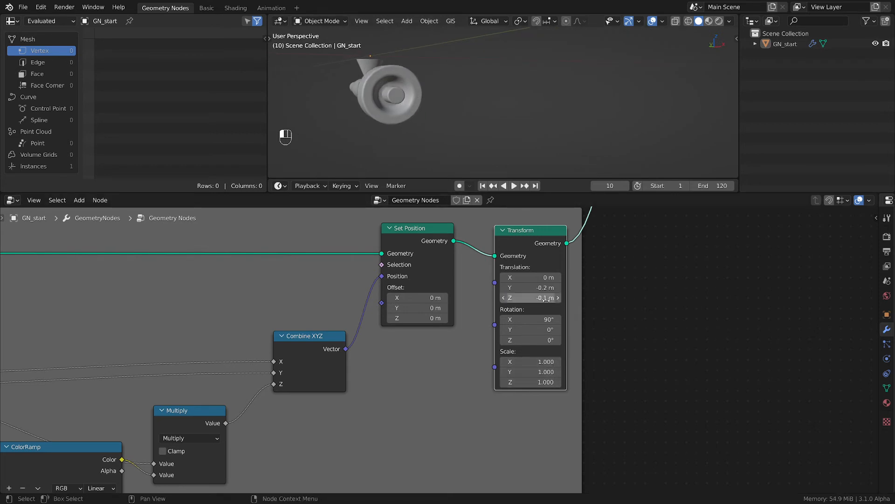
Step: Move the wheel ColorRamp's dark middle stop to position 0.030 and check the hub's shape
middle_drag(471, 96, 349, 113)
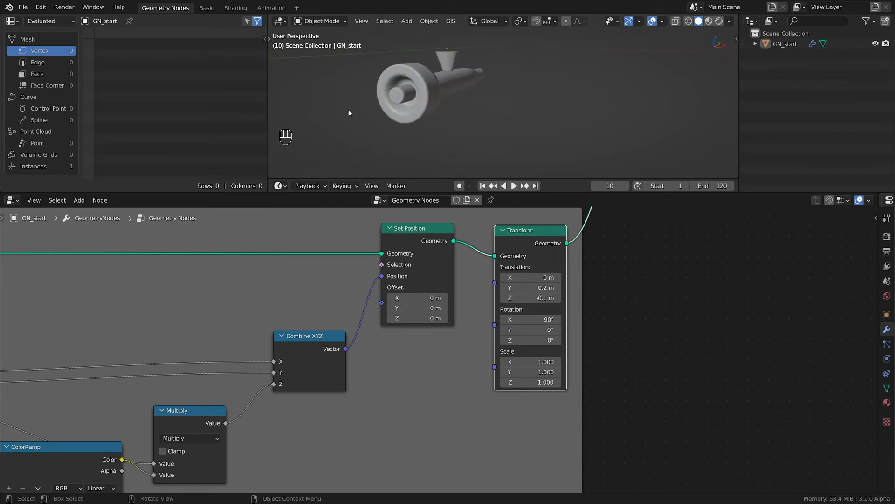
scroll(28, 418, down, 1)
middle_drag(28, 418, 327, 352)
scroll(484, 382, up, 5)
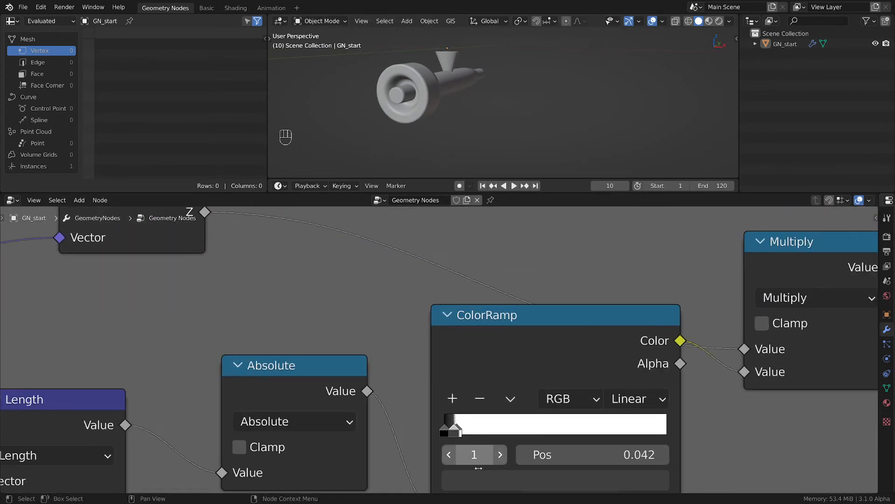
scroll(426, 102, up, 3)
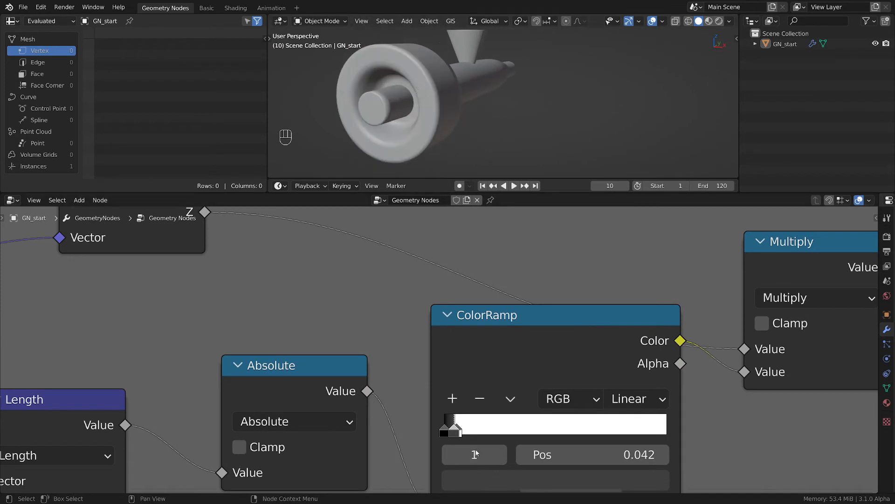
click(461, 435)
shift+drag(459, 434, 449, 432)
middle_drag(443, 119, 461, 140)
Step: Duplicate the wheel's Transform node with its Set Position link kept, and place the copy below the original
scroll(552, 371, down, 3)
middle_drag(674, 356, 404, 354)
scroll(662, 340, down, 7)
middle_drag(690, 370, 517, 402)
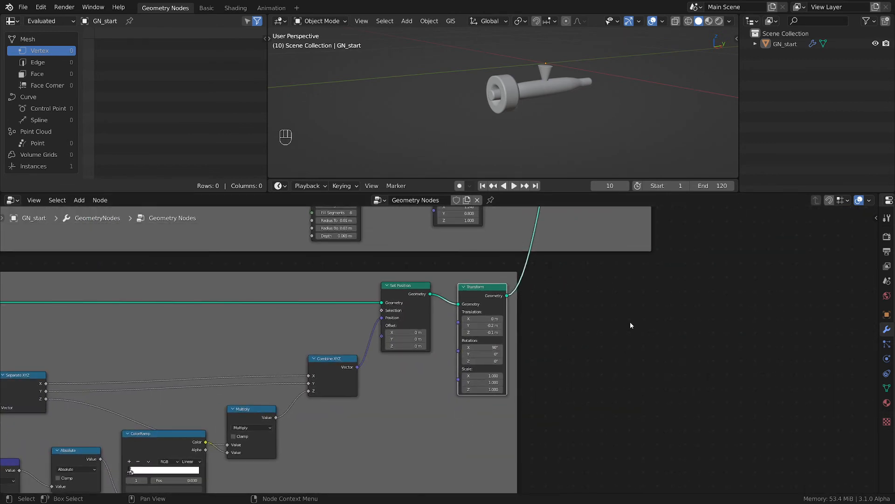
scroll(596, 320, down, 2)
middle_drag(561, 359, 510, 443)
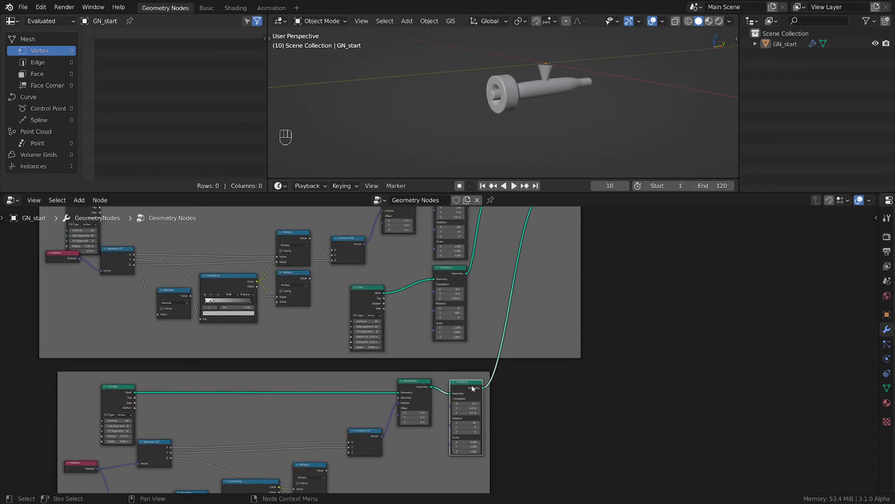
scroll(464, 406, up, 1)
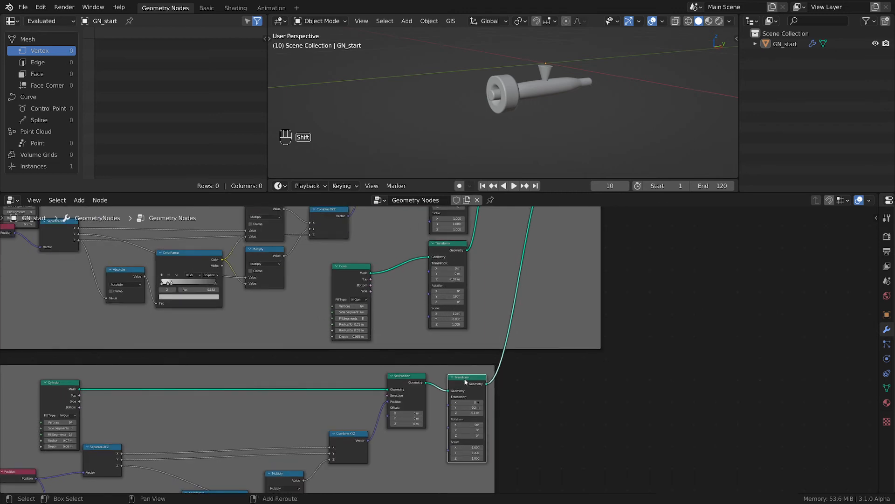
key(shift+ctrl+d)
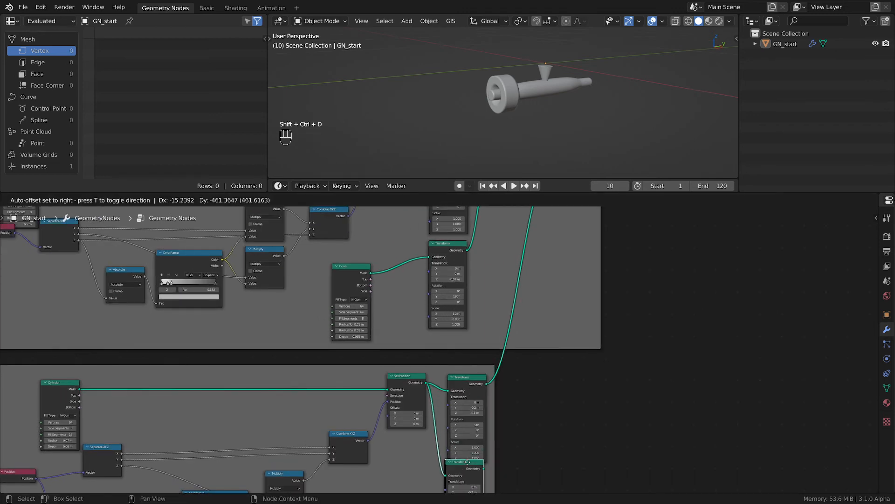
click(472, 470)
middle_drag(524, 450, 536, 344)
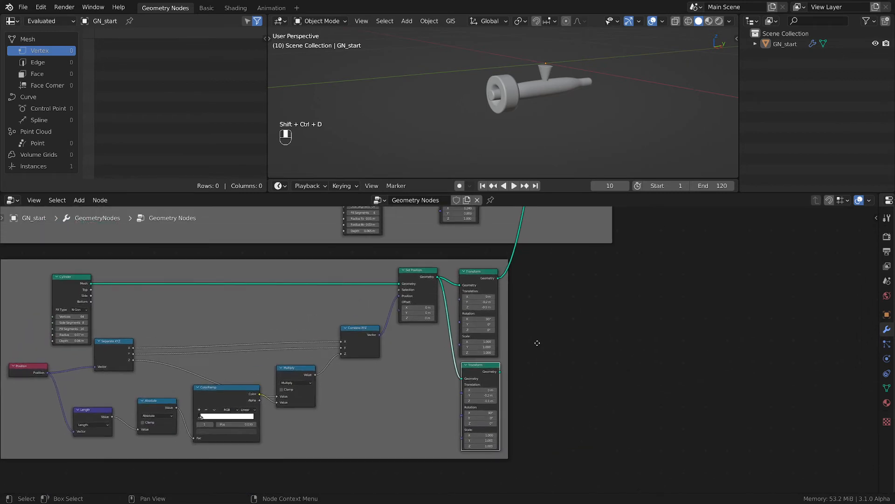
Step: Insert a Join Geometry node after the first wheel Transform and connect the duplicated Transform's geometry to it
key(shift+a)
mouse_move(526, 344)
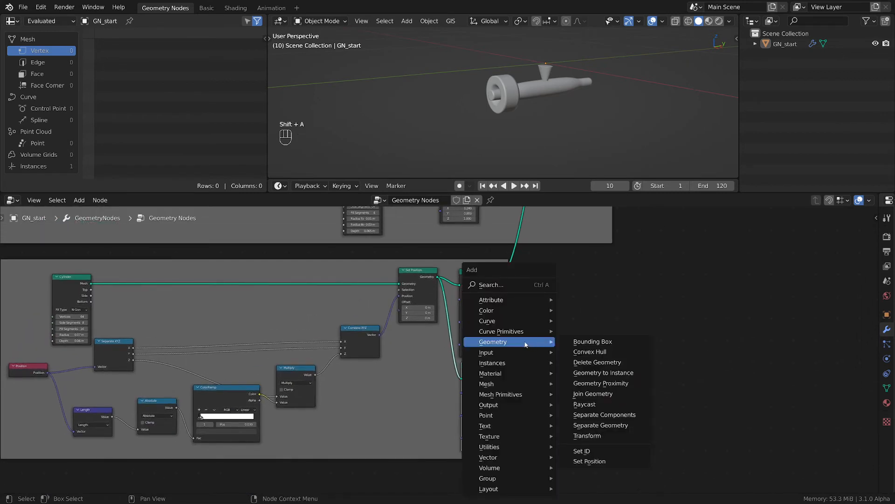
click(593, 393)
click(536, 287)
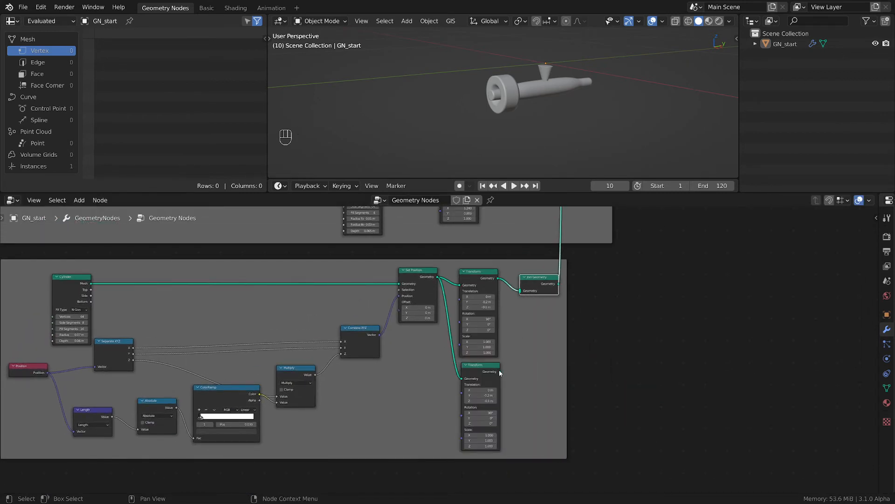
drag(499, 371, 520, 291)
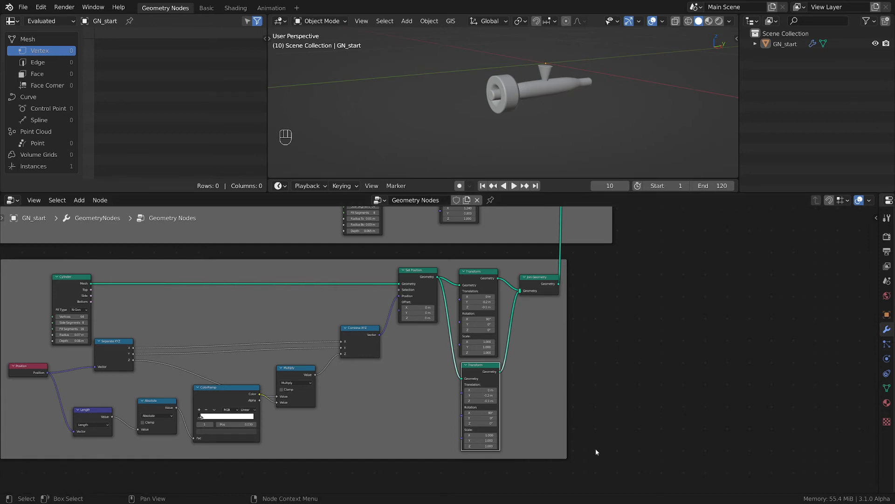
Step: Place the second wheel at the axle's other end by setting the duplicated Transform's Y translation to 0.2 m
scroll(595, 452, up, 3)
click(473, 383)
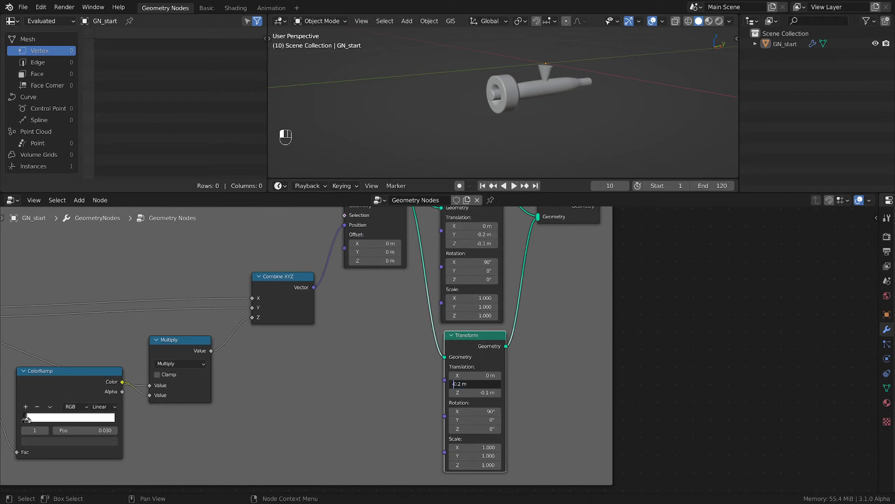
key(Return)
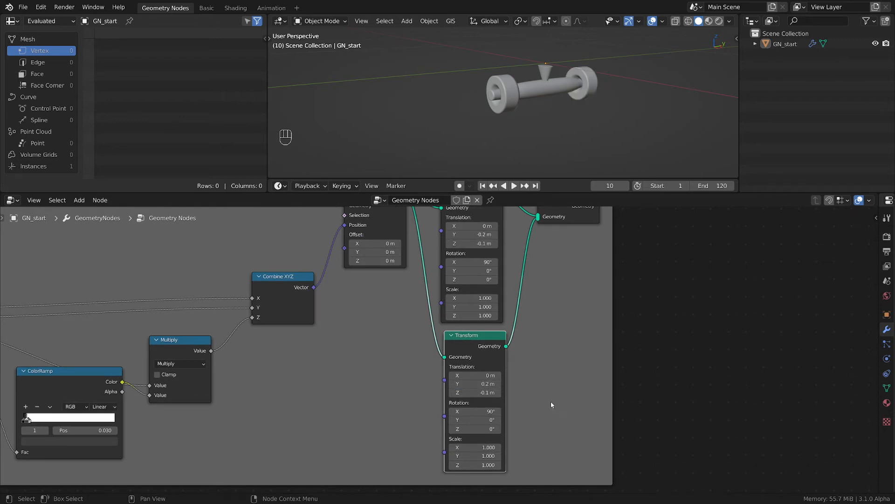
Step: Examine the axle with both wheels and the node frames feeding the final output
middle_drag(549, 131, 733, 105)
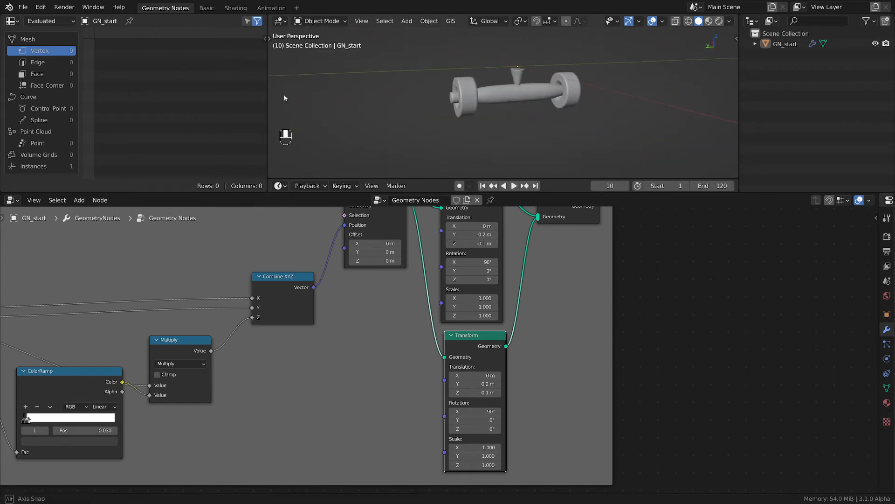
key(Home)
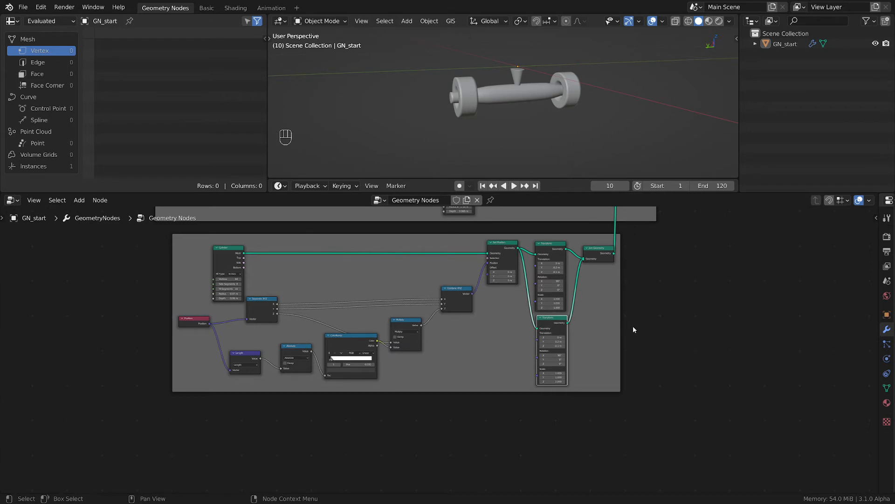
scroll(633, 329, down, 3)
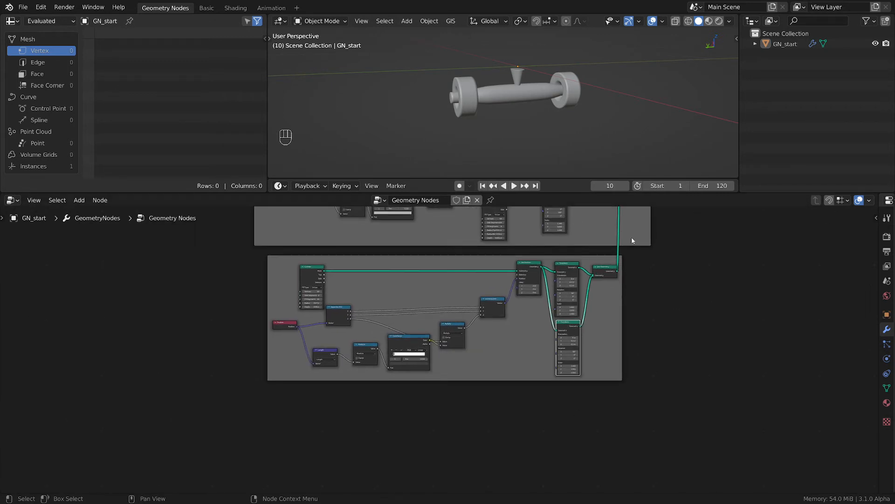
middle_drag(631, 241, 471, 394)
middle_drag(594, 342, 524, 400)
scroll(541, 373, down, 3)
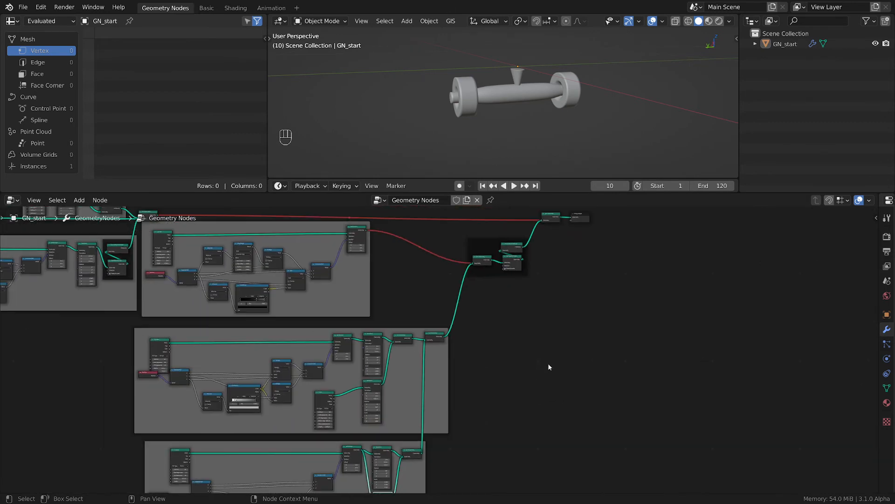
scroll(485, 340, up, 1)
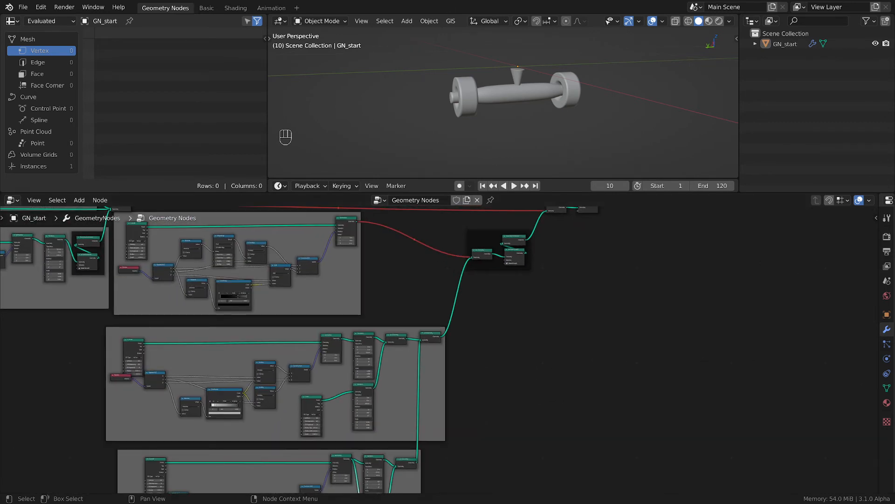
Step: Move the final Join Geometry node of the axle frame farther from its neighbouring nodes and save the file
drag(428, 340, 474, 333)
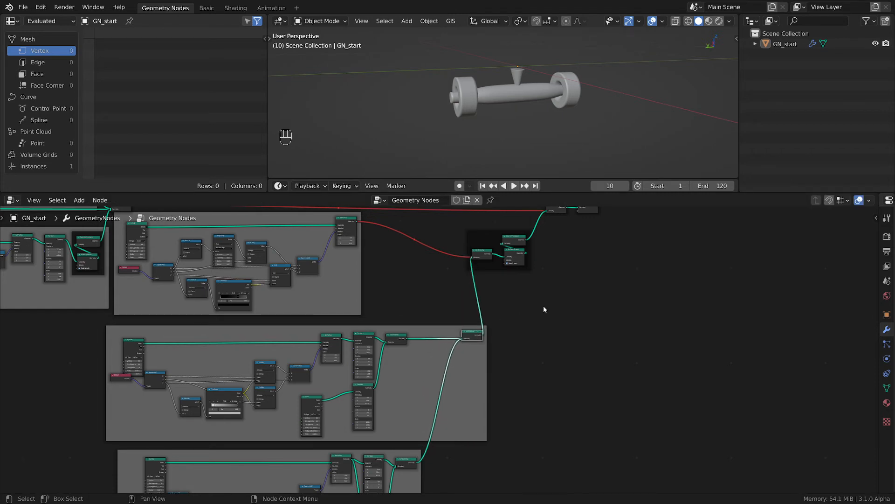
click(609, 363)
key(ctrl+s)
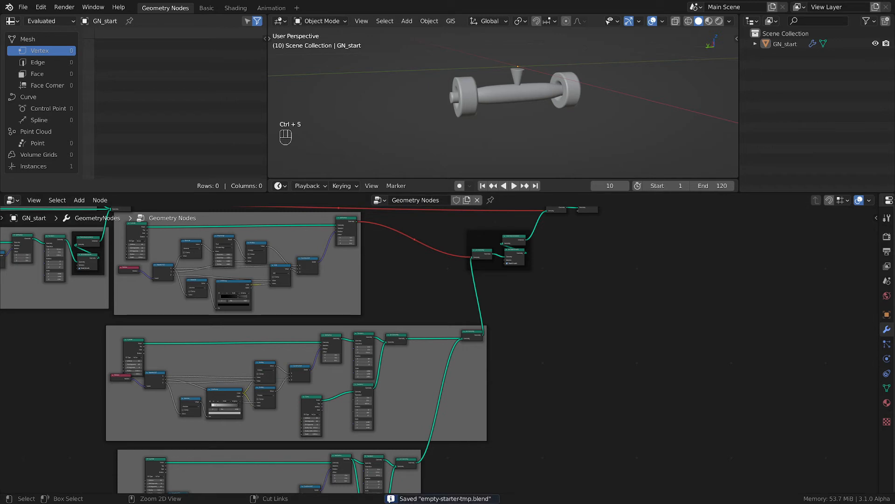
Step: Unmute the link from the deck's Set Position node to the shared Join Geometry and show the whole board in front view
middle_drag(469, 278, 465, 300)
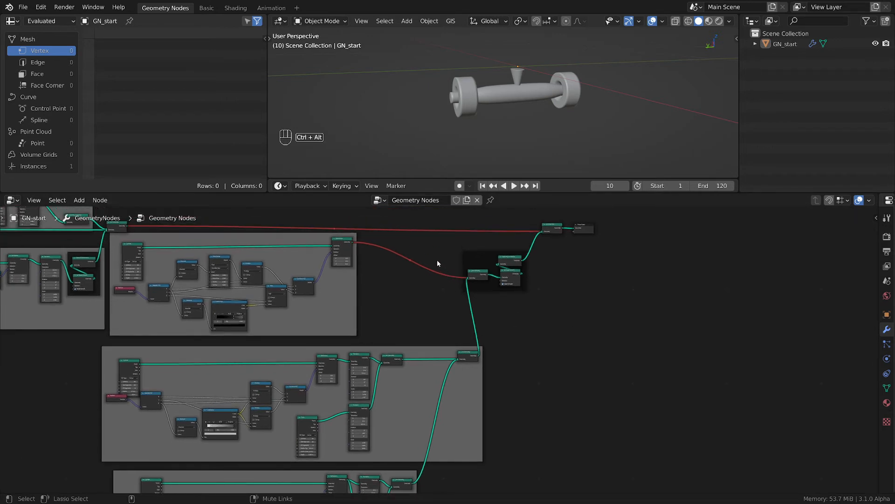
ctrl+alt+right_drag(438, 260, 422, 291)
middle_drag(525, 108, 624, 94)
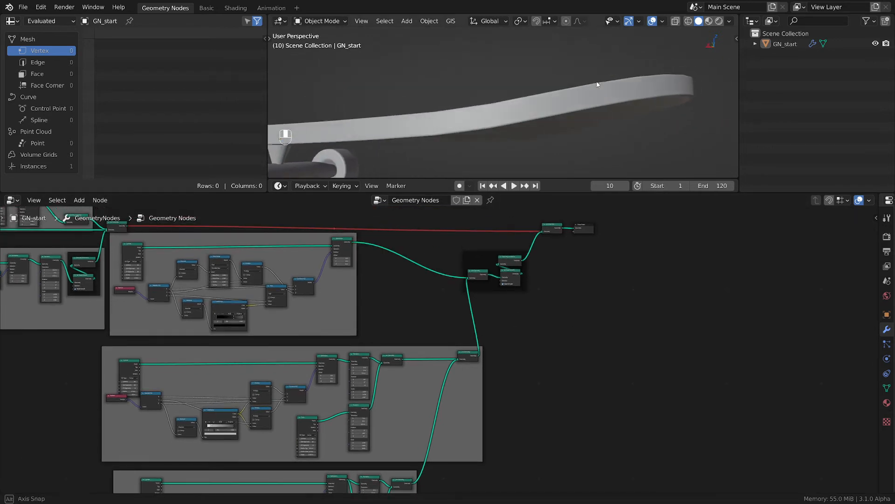
scroll(544, 110, down, 3)
key(grave)
click(474, 74)
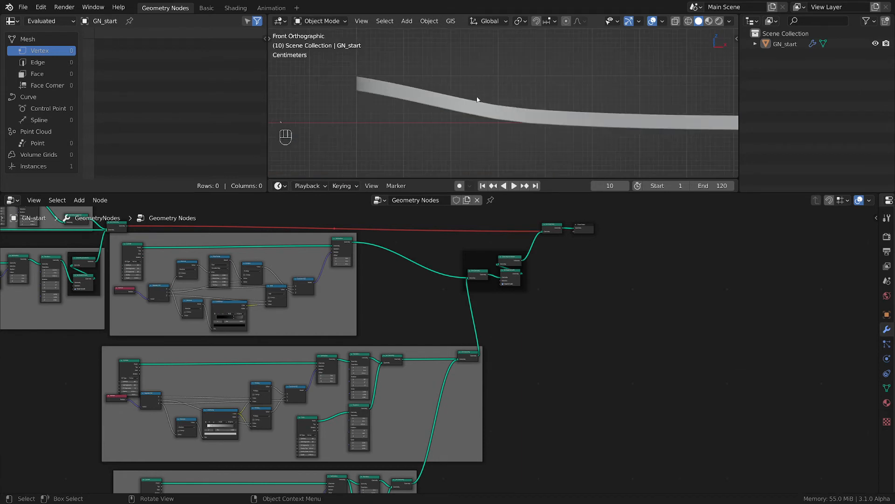
shift+middle_drag(544, 118, 597, 138)
scroll(617, 272, up, 1)
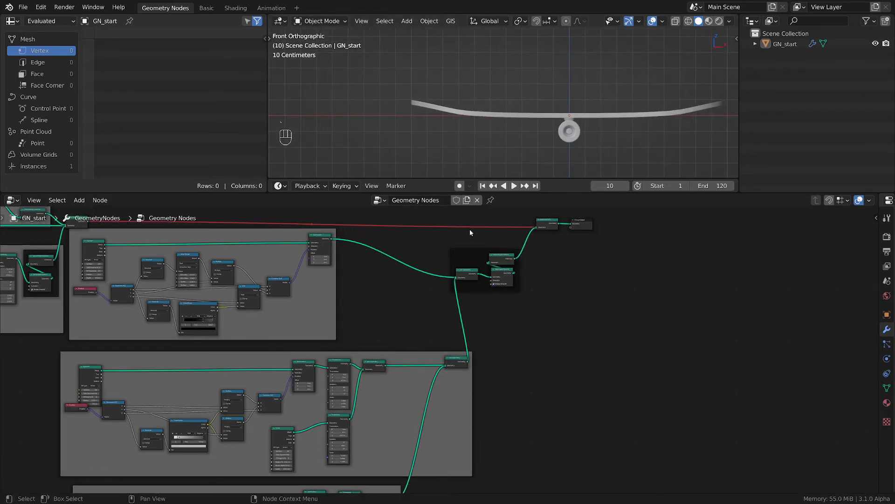
Step: Move the shared join, smoothing and group output nodes together farther away from the deck and axle frames
drag(421, 215, 616, 320)
key(g)
click(749, 323)
scroll(493, 385, up, 6)
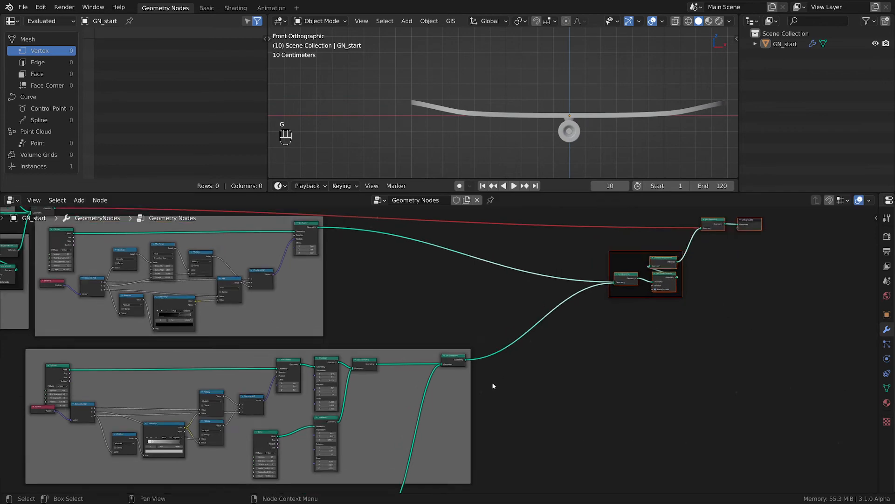
Step: Check what the axle's Join Geometry and the shared Join Geometry contribute by muting and unmuting each node
middle_drag(483, 377, 599, 254)
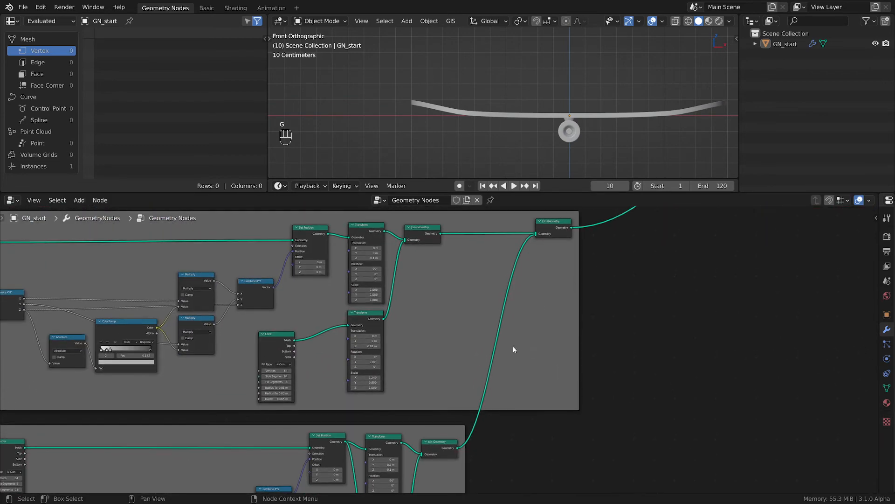
scroll(515, 348, down, 5)
middle_drag(497, 356, 439, 395)
click(480, 307)
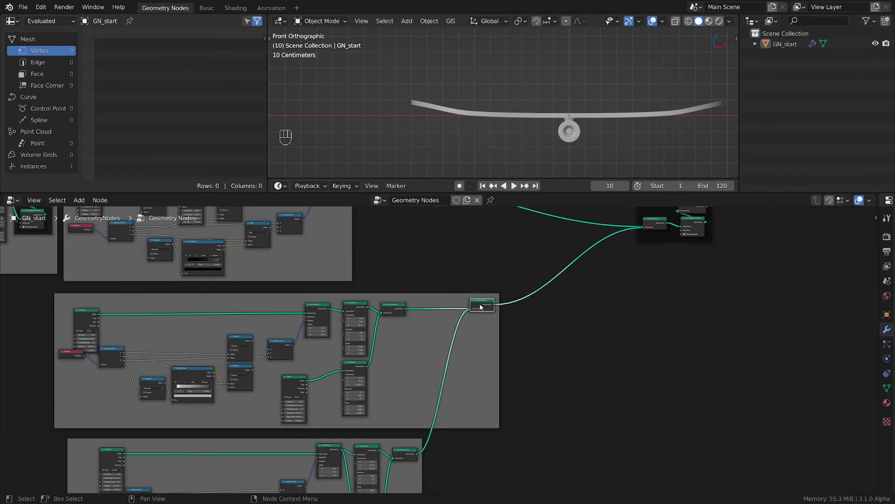
key(m)
key(m)
key(m)
key(m)
middle_drag(545, 307, 528, 390)
scroll(496, 402, up, 3)
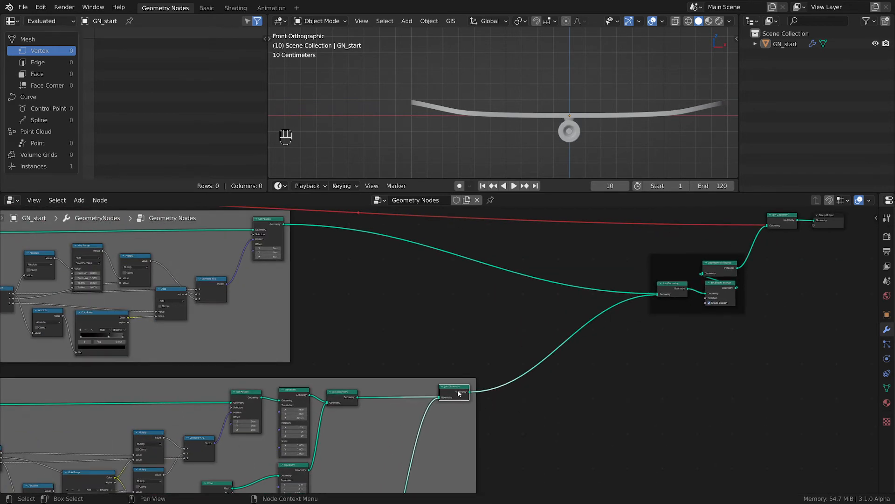
key(m)
key(m)
middle_drag(358, 319, 359, 353)
click(668, 329)
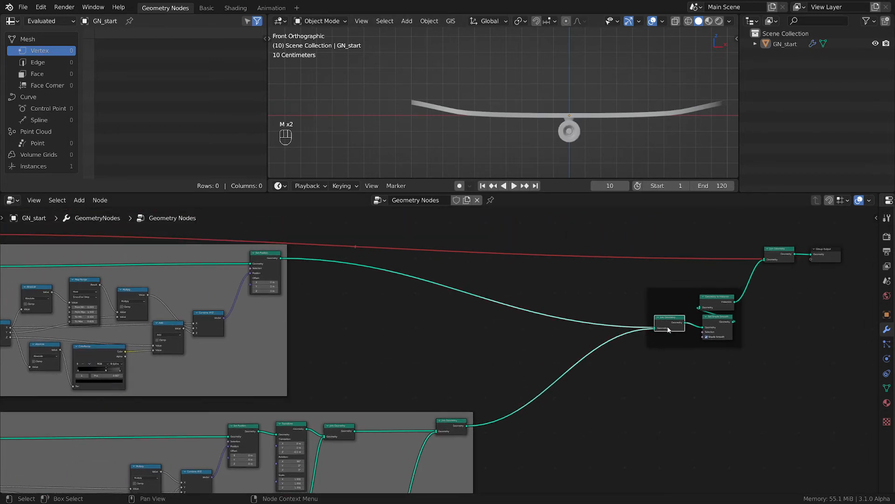
key(m)
key(m)
scroll(675, 360, up, 1)
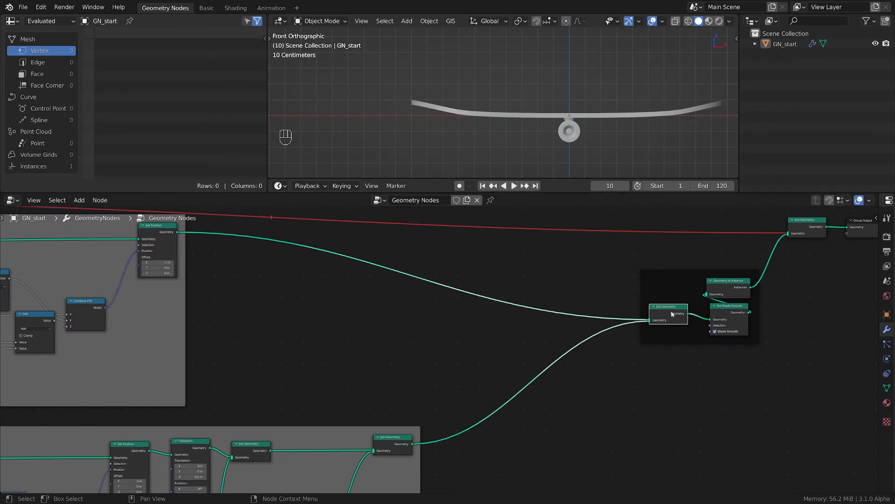
Step: Make room after the shared Join Geometry in the dark frame and add a Curve Line node below it
drag(669, 320, 501, 326)
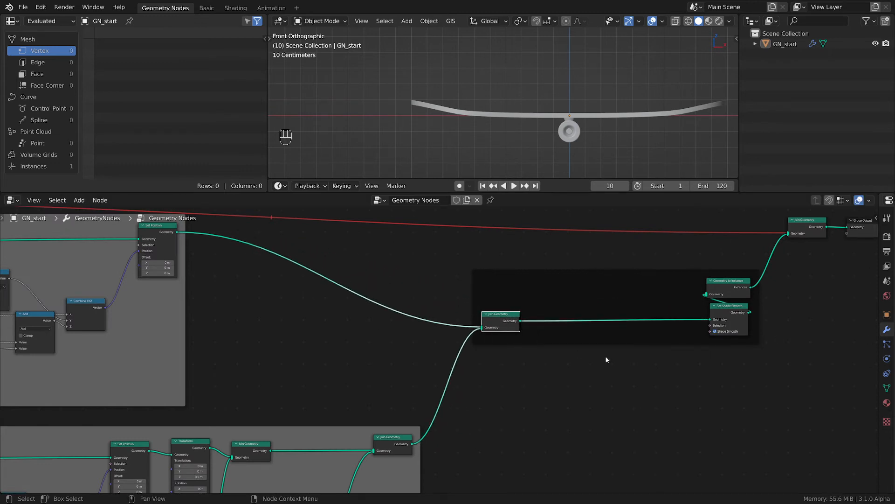
scroll(544, 343, up, 3)
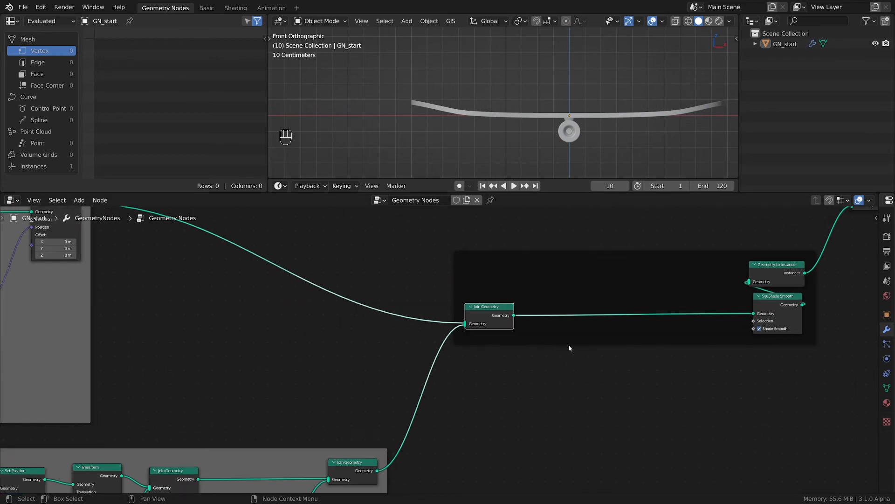
key(shift+a)
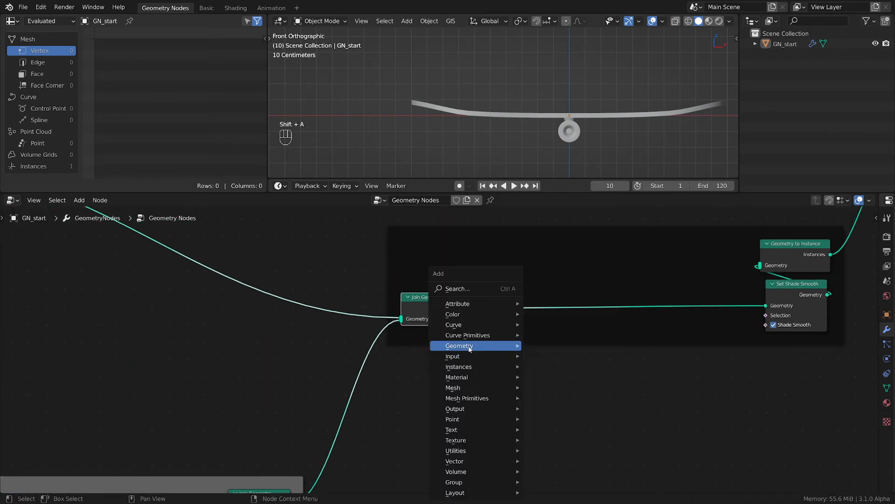
mouse_move(470, 349)
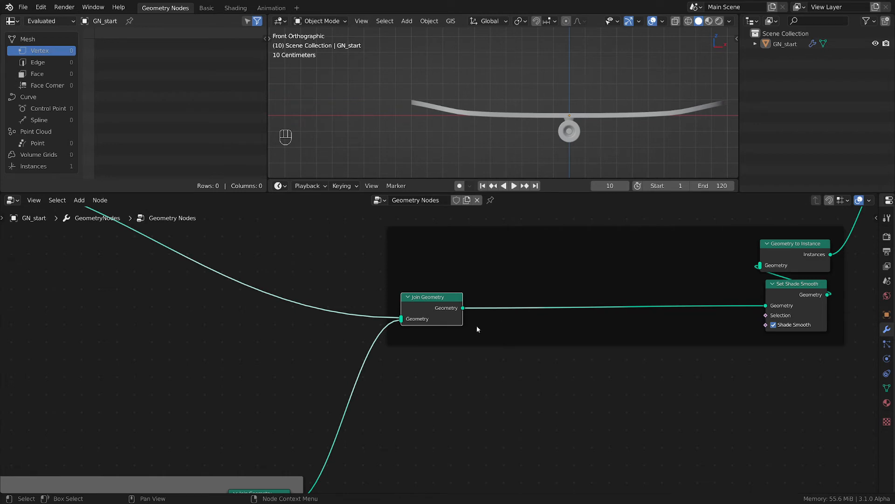
key(shift+a)
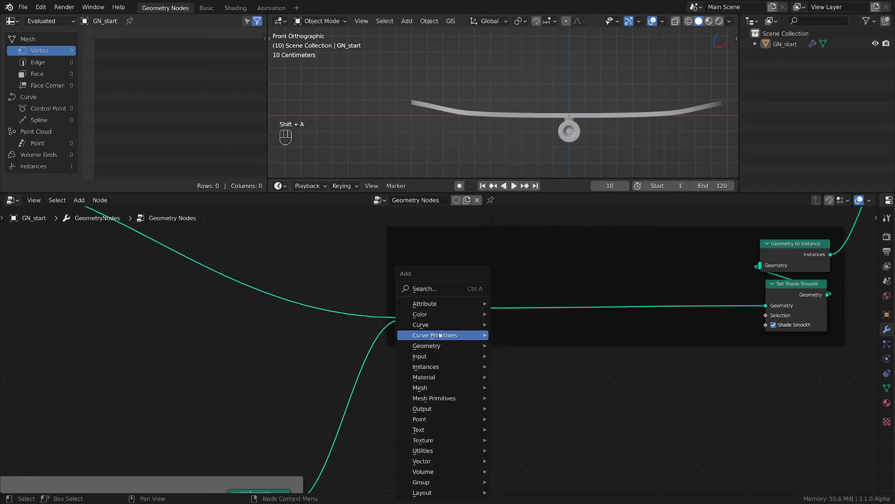
mouse_move(440, 335)
click(536, 357)
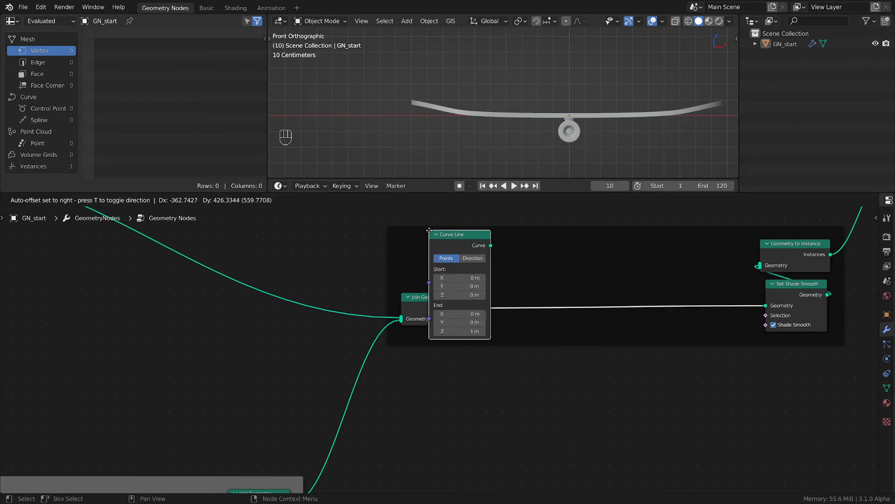
click(441, 358)
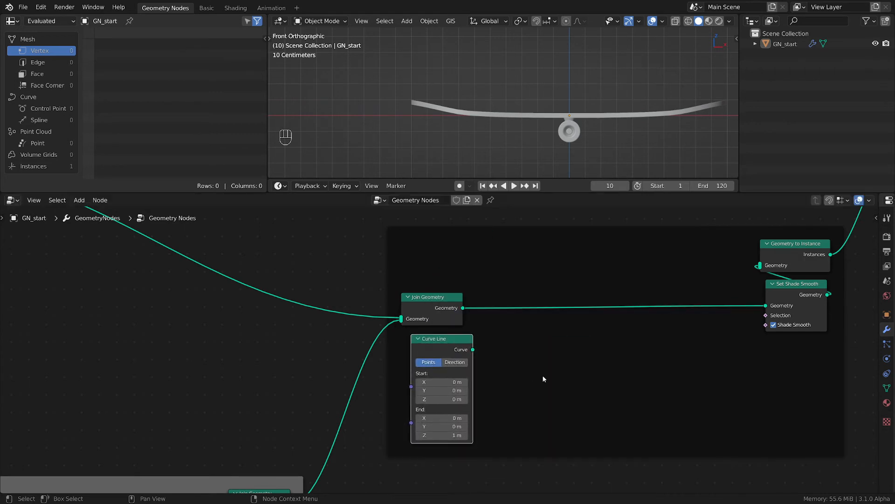
Step: Add an Instance on Points node beside the Curve Line node in the dark frame
scroll(532, 374, down, 2)
scroll(664, 373, down, 1)
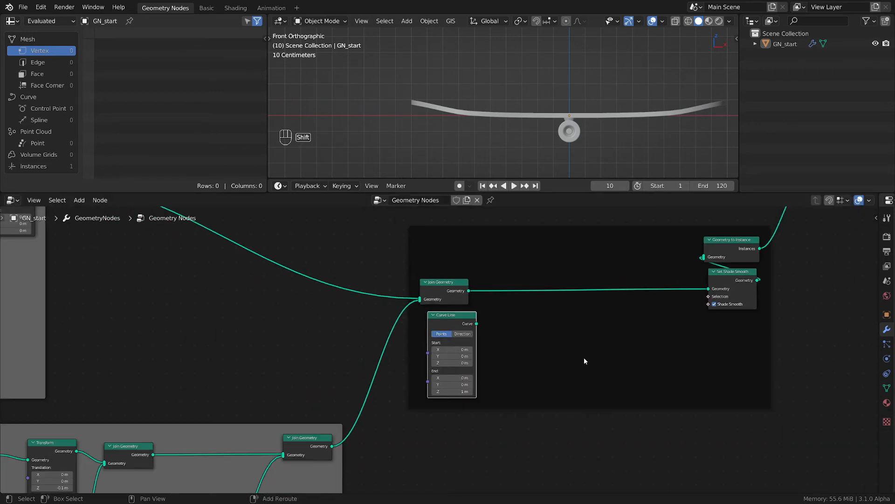
key(shift+a)
mouse_move(581, 360)
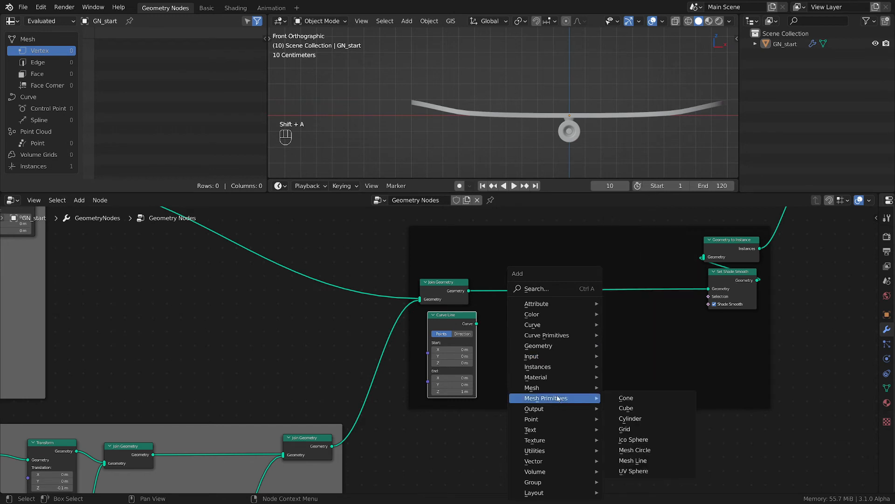
mouse_move(543, 368)
click(653, 367)
click(654, 367)
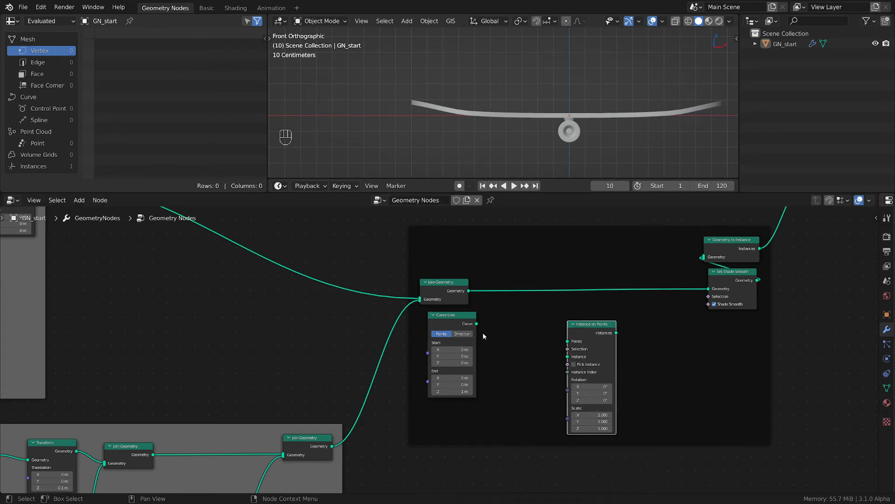
Step: Instance the whole joined board on the Curve Line's points and feed the instances into Set Shade Smooth
drag(477, 323, 568, 341)
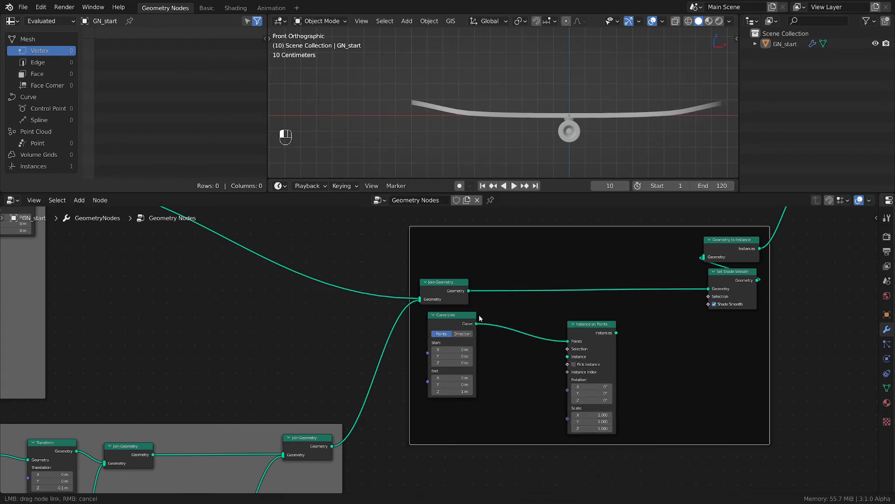
drag(469, 291, 569, 356)
drag(616, 333, 714, 290)
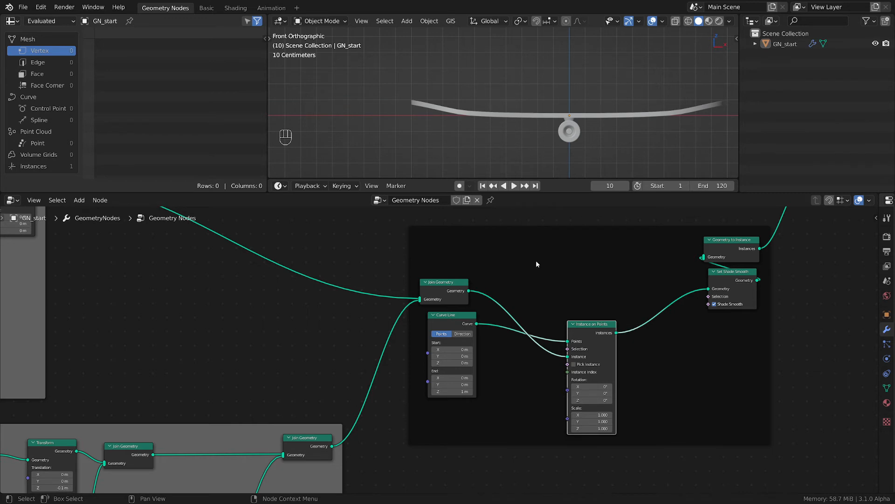
drag(595, 337, 599, 295)
scroll(583, 97, down, 5)
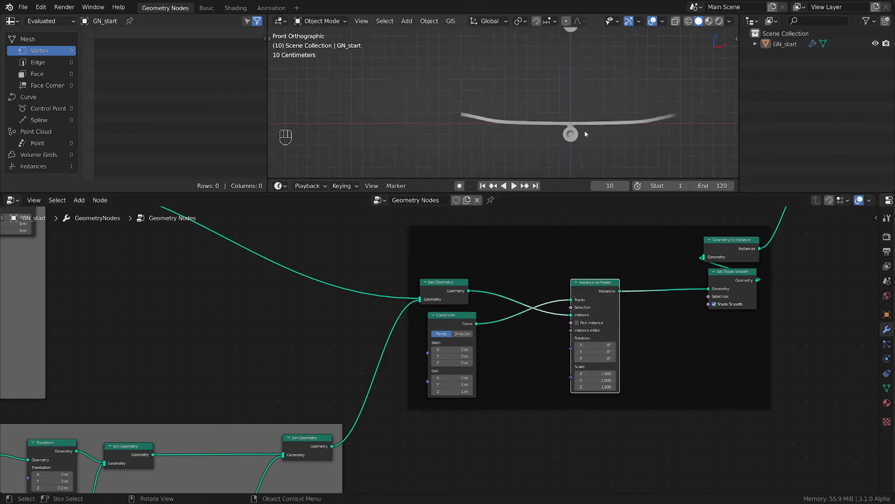
scroll(611, 280, down, 2)
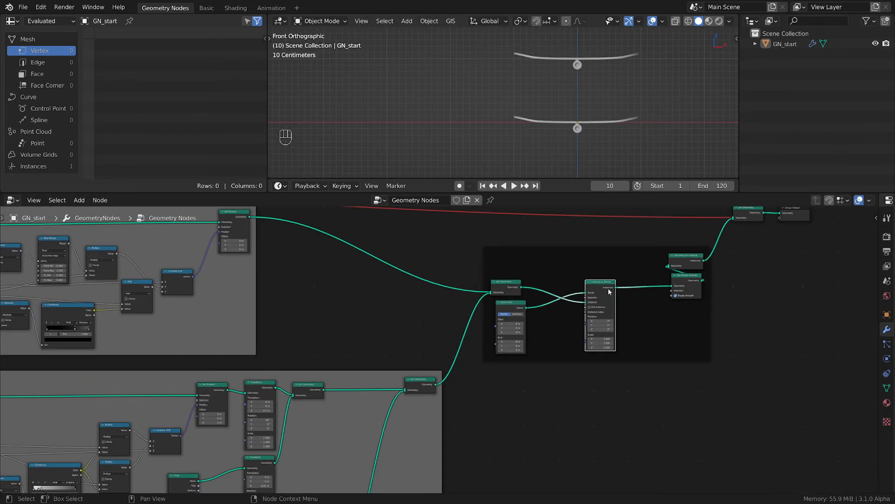
Step: Detach Instance on Points from the board chain and feed the shared Join Geometry straight into Set Shade Smooth
scroll(553, 282, down, 1)
middle_drag(392, 286, 436, 327)
mouse_move(481, 298)
ctrl+alt+right_down()
mouse_move(480, 337)
mouse_move(489, 315)
ctrl+alt+right_up()
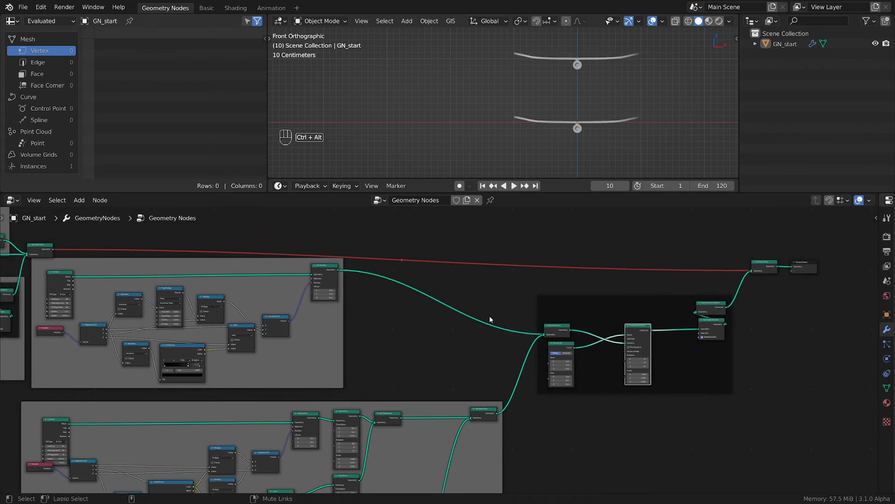
scroll(659, 353, up, 5)
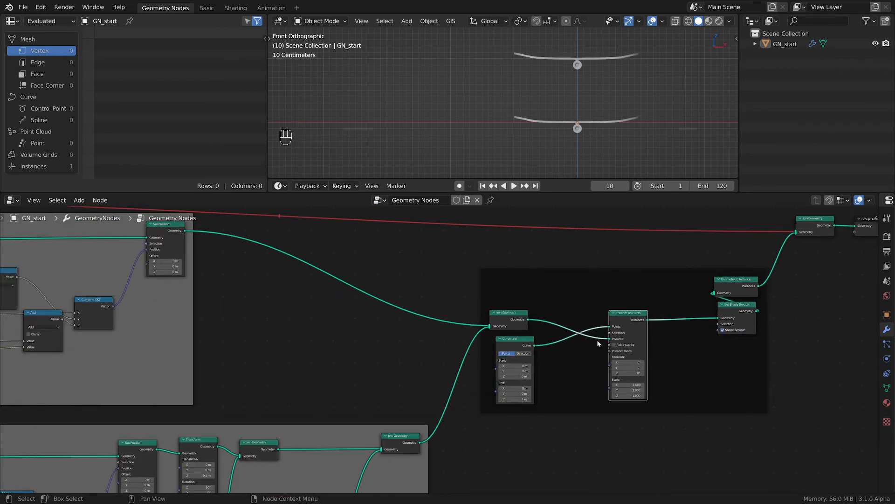
scroll(598, 340, down, 2)
middle_drag(551, 357, 572, 312)
drag(552, 300, 539, 335)
alt+drag(646, 278, 625, 349)
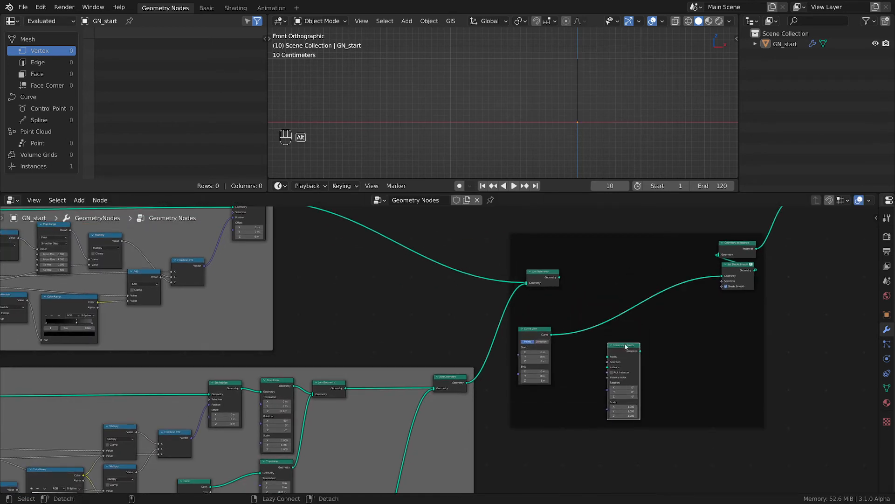
drag(560, 277, 616, 278)
Step: Instance only the axle with wheels on the Curve Line's points, replacing its direct link to the shared Join Geometry with the instances
ctrl+alt+right_drag(500, 362, 503, 397)
scroll(520, 411, up, 2)
drag(642, 333, 602, 274)
key(Escape)
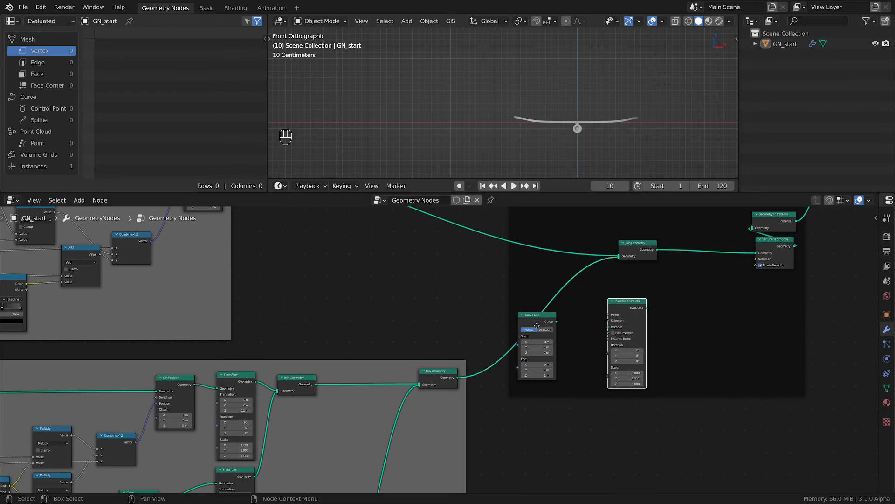
drag(537, 325, 611, 316)
drag(457, 377, 608, 327)
ctrl+right_drag(574, 267, 600, 295)
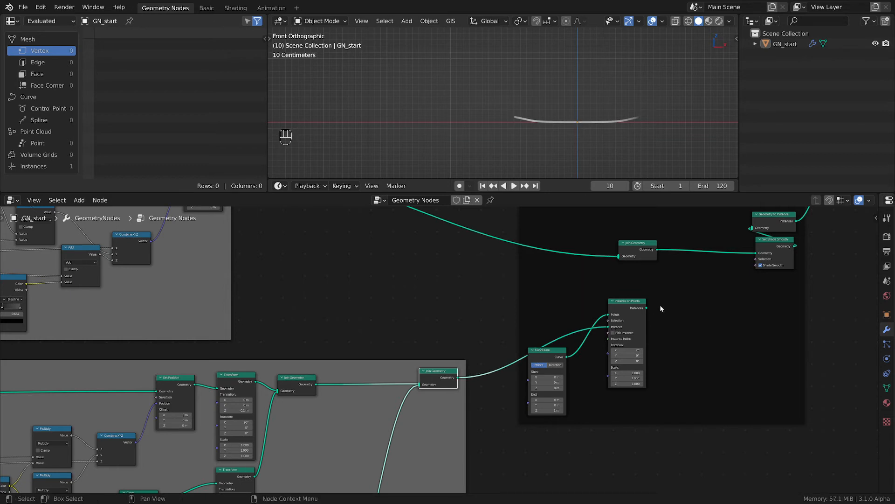
drag(646, 311, 685, 257)
drag(548, 352, 540, 284)
Step: Set the Curve Line's end point Z to 0 m
scroll(574, 346, up, 1)
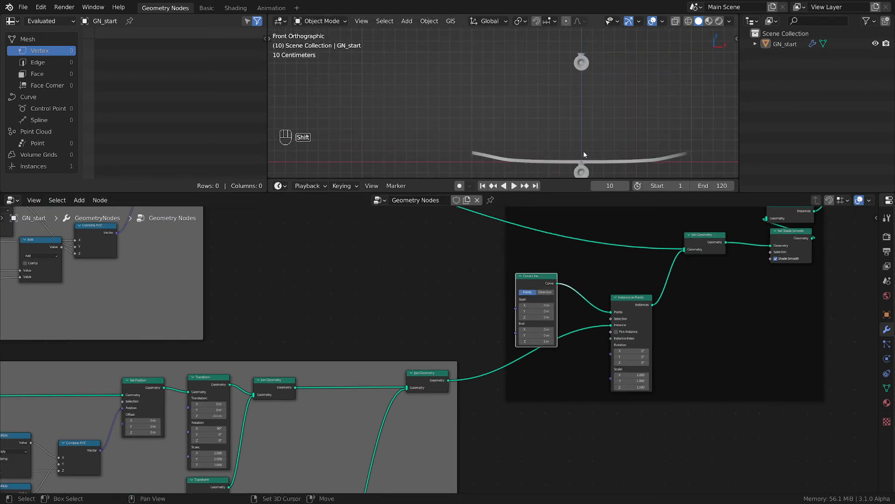
shift+middle_drag(583, 150, 569, 114)
scroll(581, 428, up, 1)
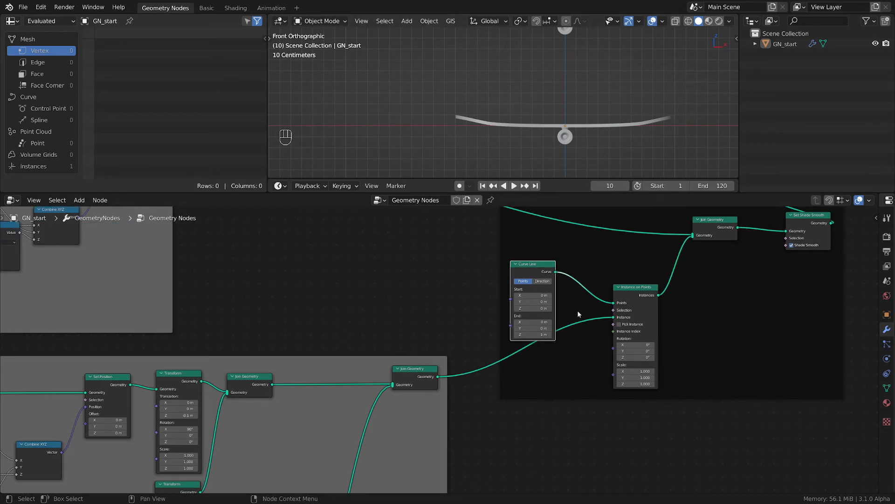
scroll(564, 339, up, 2)
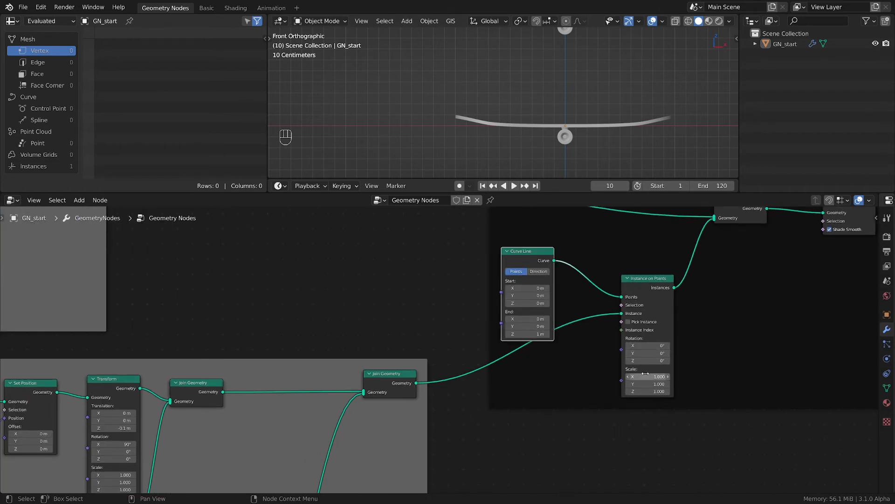
click(532, 335)
text(0)
key(Return)
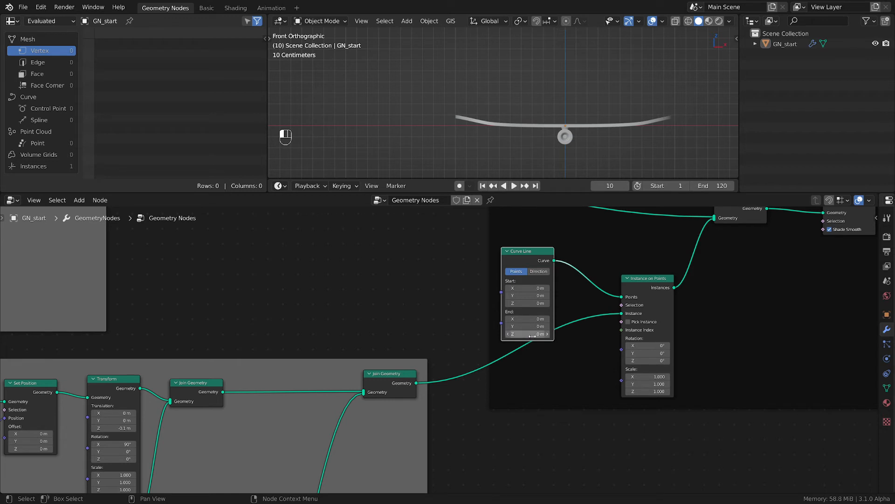
Step: Set the Curve Line's end X to 0.6 m and its start X to -0.5 m
mouse_move(529, 319)
mouse_down()
mouse_move(560, 319)
mouse_move(524, 319)
mouse_move(546, 319)
mouse_up()
scroll(551, 347, up, 2)
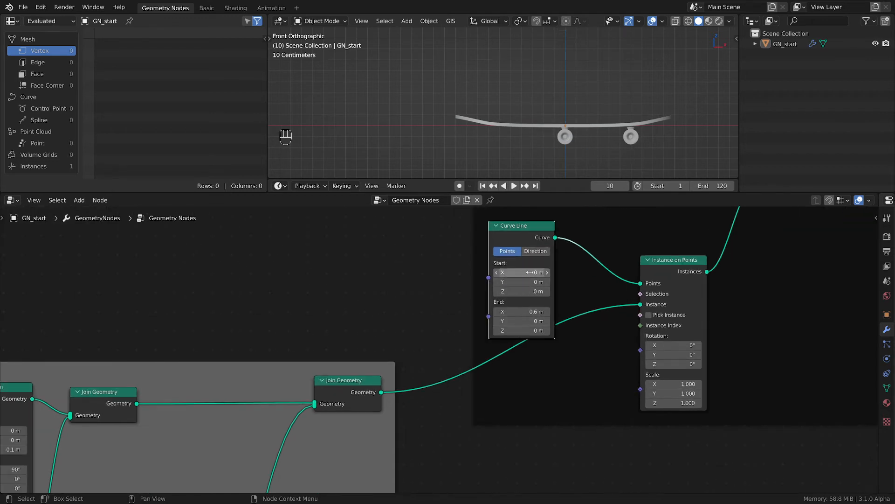
drag(530, 272, 515, 272)
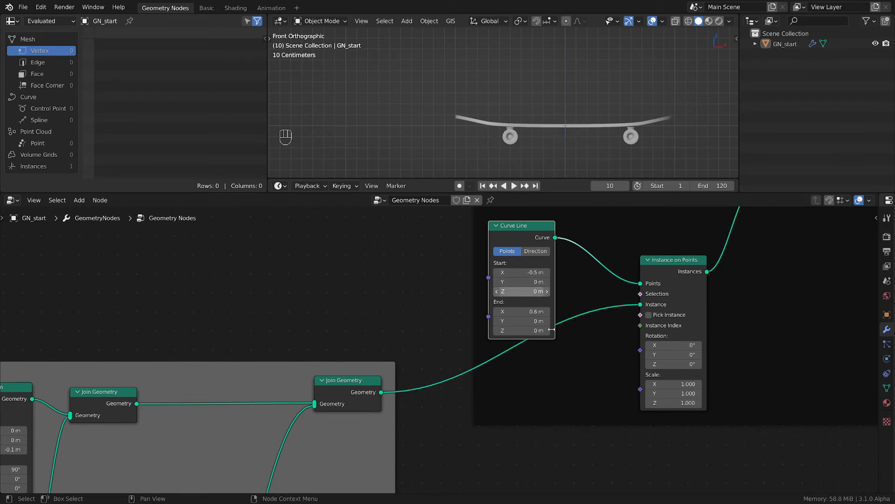
scroll(516, 138, up, 6)
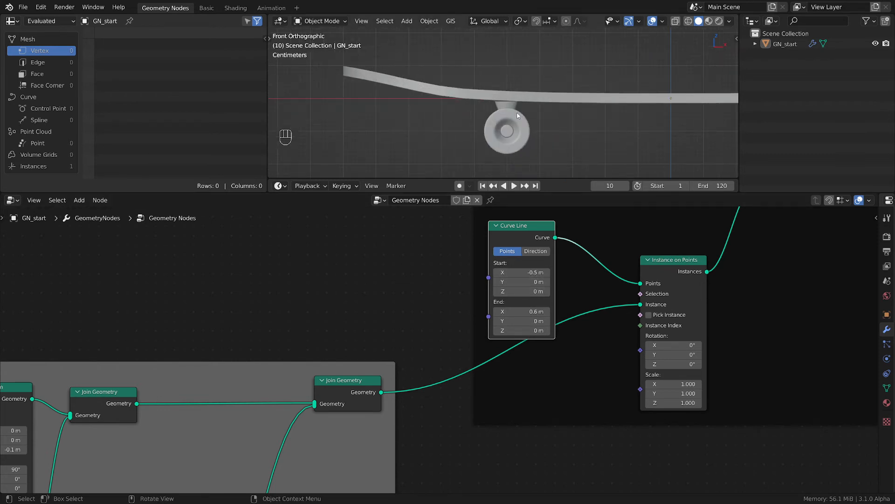
Step: Set the Curve Line's start X to -0.55 m and end X to 0.55 m, and level its node with Instance on Points
click(521, 271)
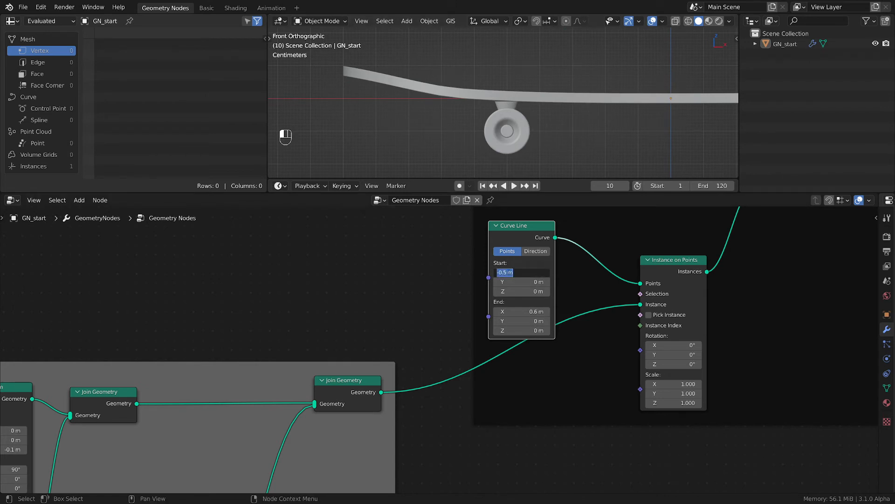
click(507, 273)
key(Return)
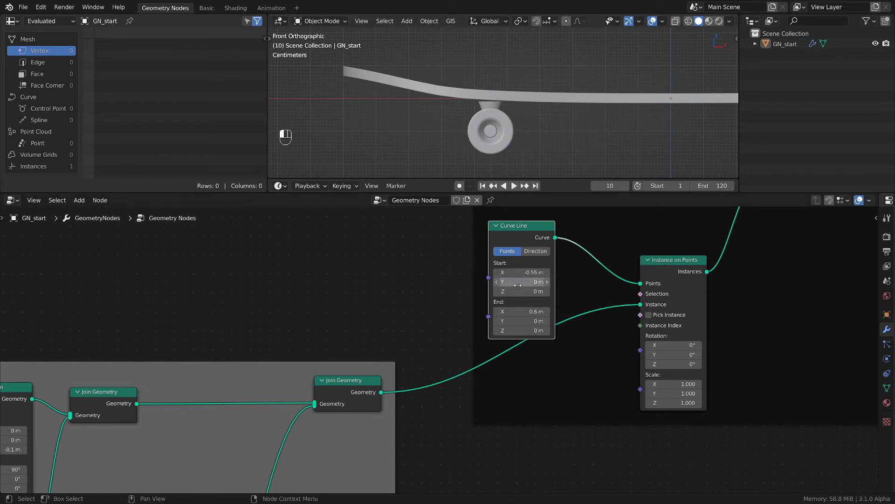
click(532, 311)
text(0.55)
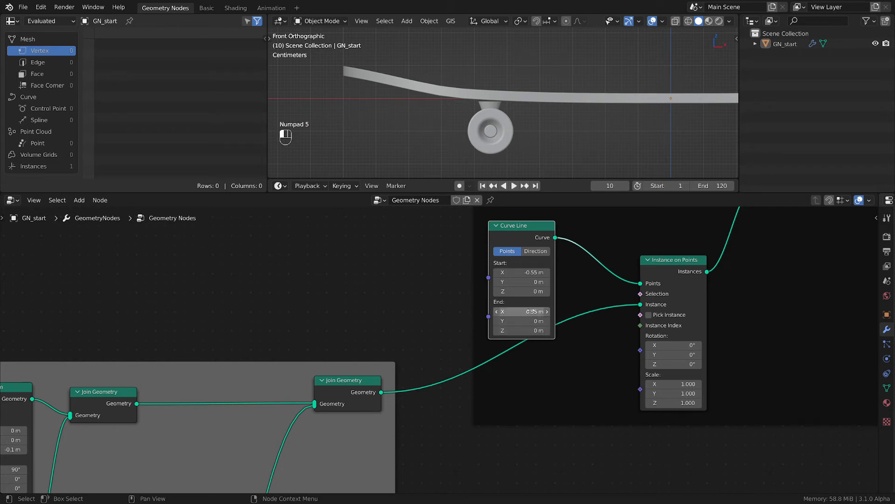
key(Return)
scroll(575, 72, down, 2)
scroll(617, 94, down, 1)
scroll(589, 106, up, 5)
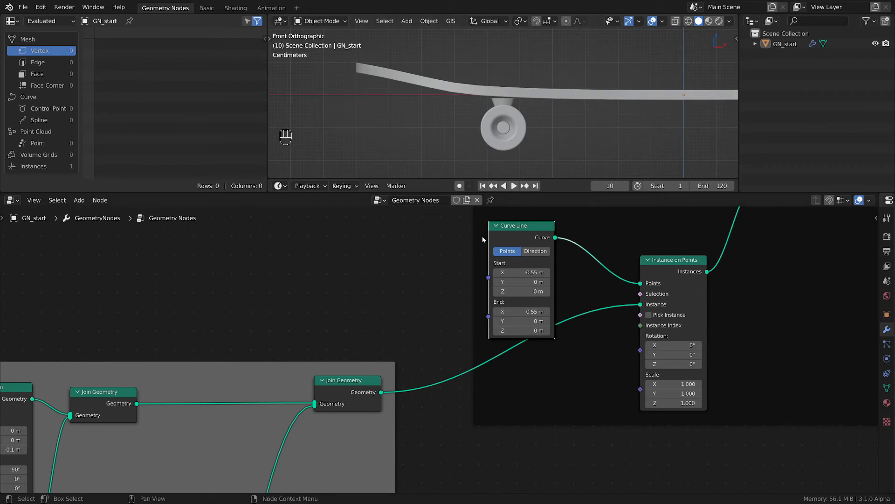
drag(516, 229, 521, 264)
scroll(410, 303, down, 3)
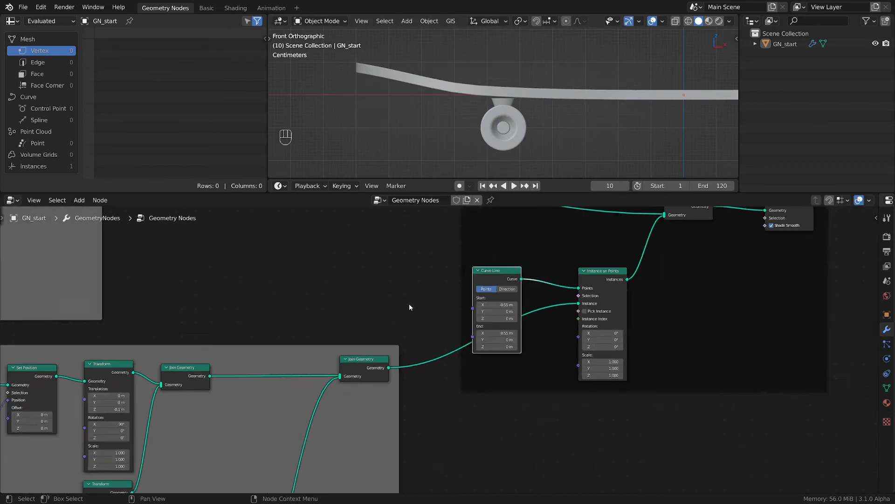
Step: Examine the gap between the axle mount and the deck, and check the axle's Join Geometry by toggling its mute
middle_drag(335, 336, 483, 336)
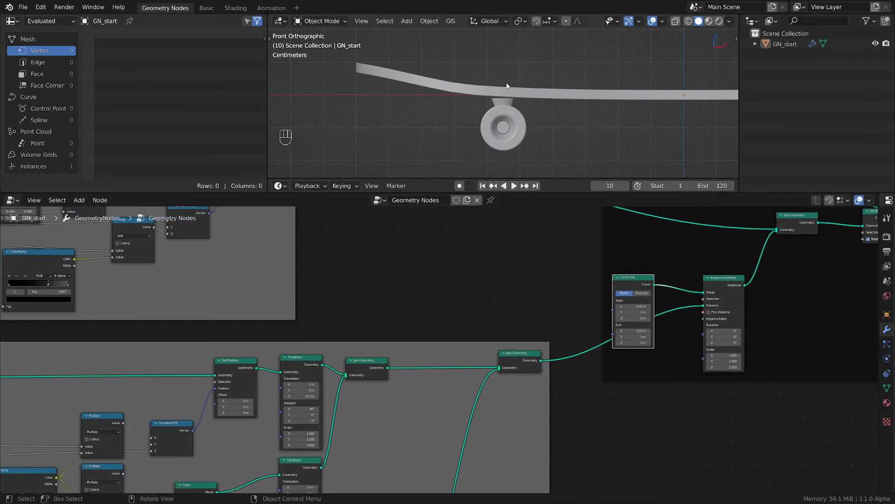
middle_drag(483, 119, 458, 130)
key(grave)
click(416, 95)
scroll(405, 167, up, 6)
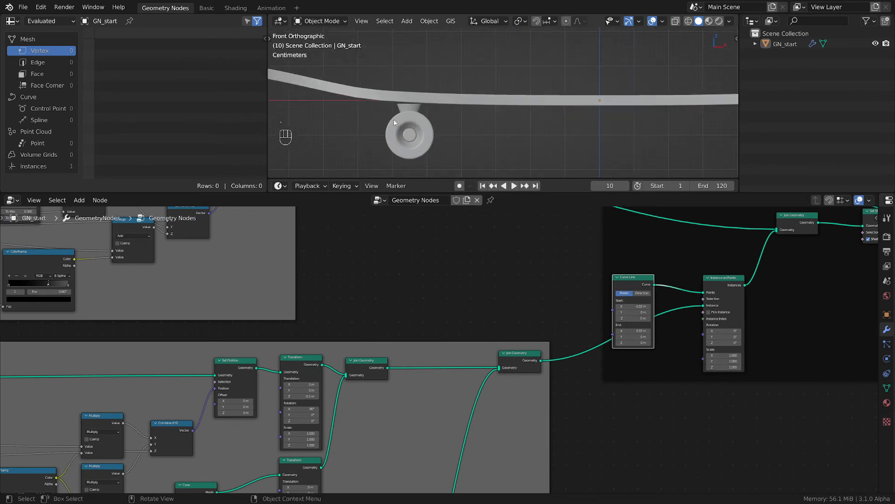
middle_drag(346, 349, 505, 305)
scroll(672, 245, down, 1)
click(513, 314)
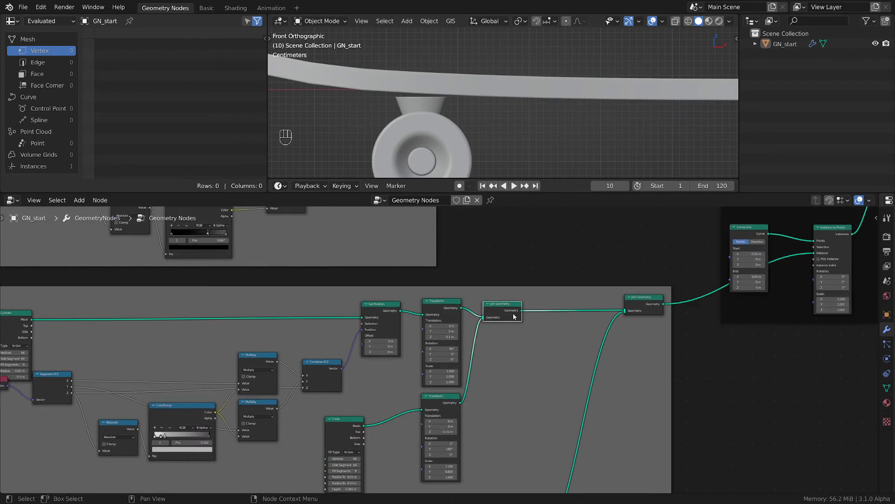
scroll(516, 364, up, 2)
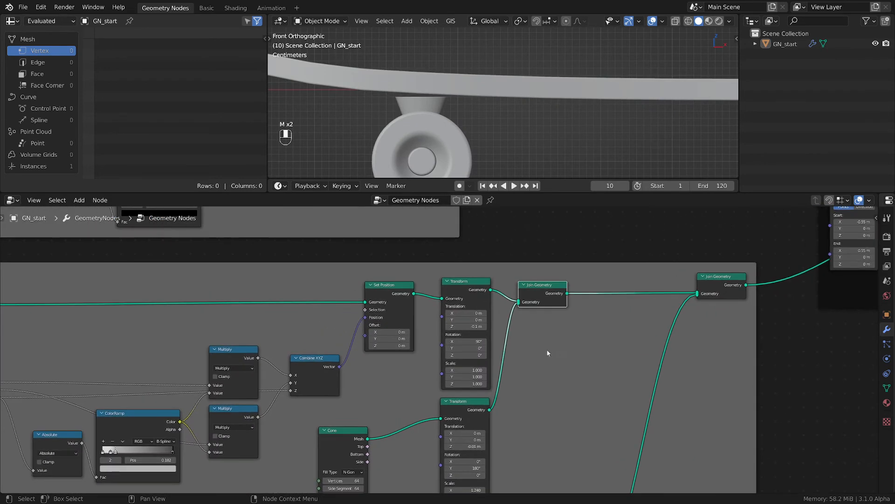
scroll(548, 353, up, 1)
scroll(539, 357, down, 1)
scroll(535, 361, up, 1)
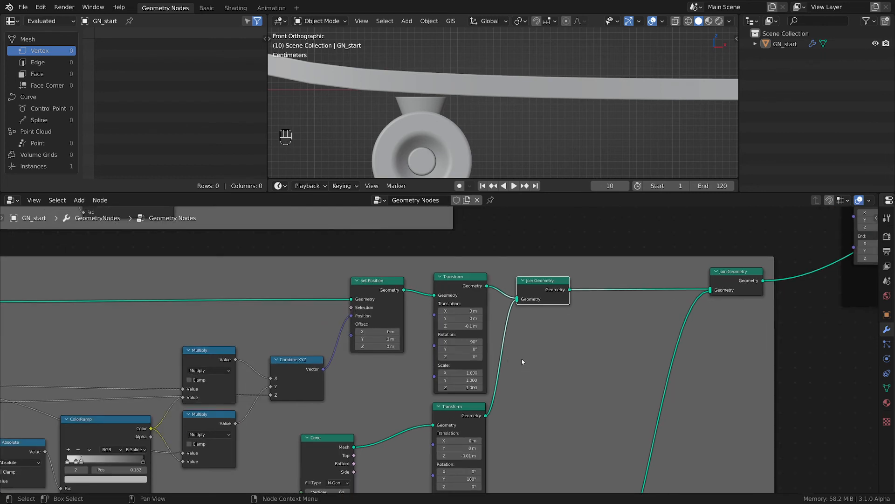
Step: Try a different Z translation on the axle cylinder's Transform node
scroll(521, 361, up, 1)
shift+drag(456, 320, 457, 321)
key(ctrl+z)
scroll(457, 320, down, 2)
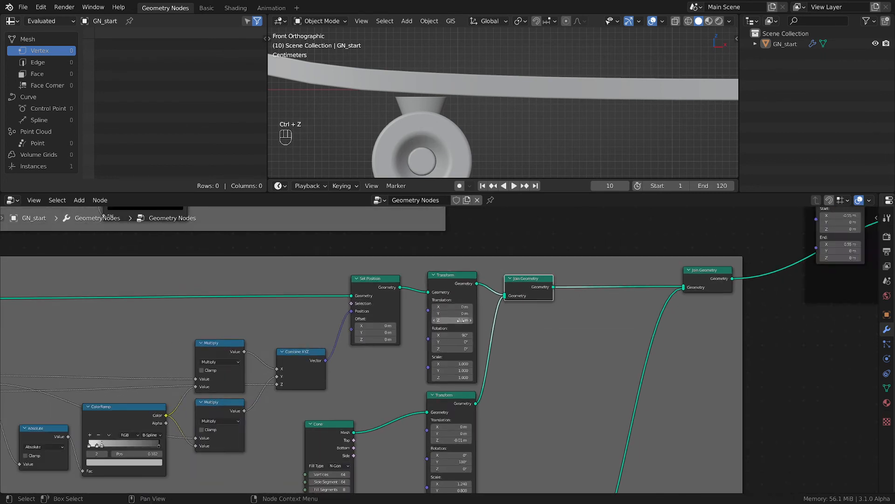
Step: Mute and unmute the Join Geometry of the axle and mount to identify its parts, and inspect the nodes feeding it
key(m)
key(m)
key(m)
key(m)
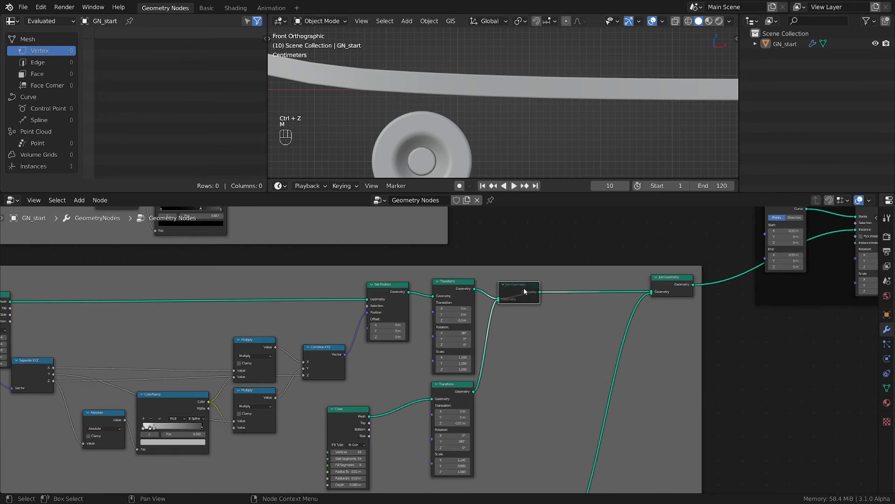
scroll(511, 309, down, 3)
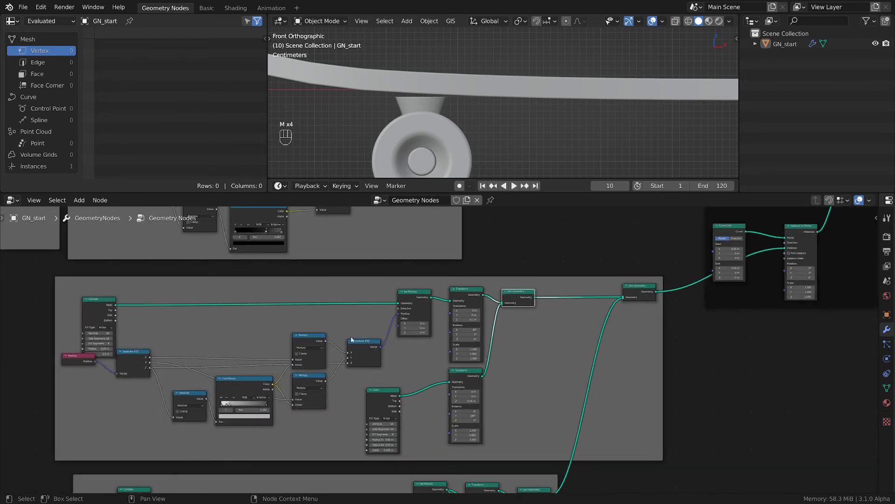
middle_drag(380, 349, 549, 355)
scroll(550, 355, up, 3)
middle_drag(595, 392, 490, 347)
scroll(495, 349, up, 1)
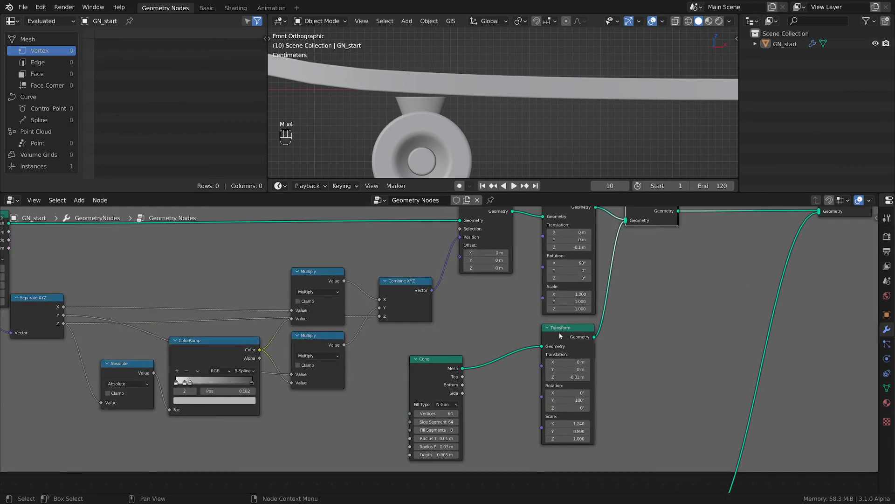
Step: Check the Cone's Transform by toggling its mute, and set its Z translation to 0 m to raise the mount against the deck
click(560, 333)
key(m)
key(m)
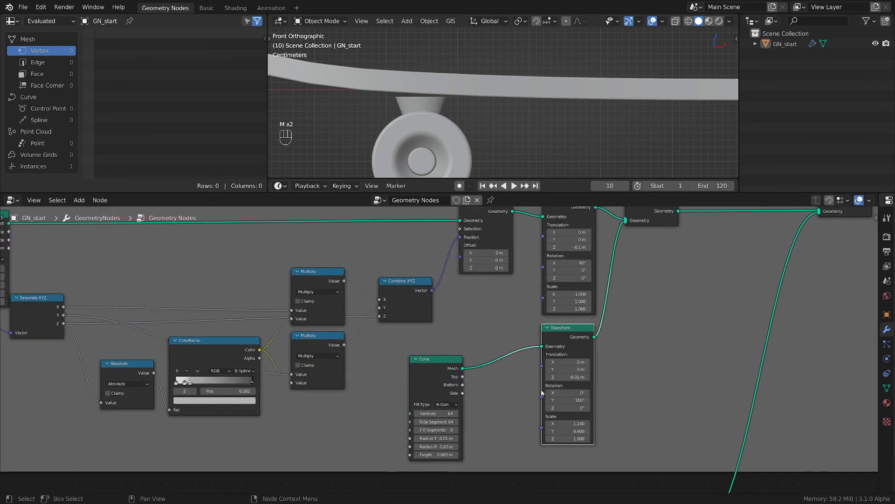
scroll(507, 442, up, 2)
key(shift)
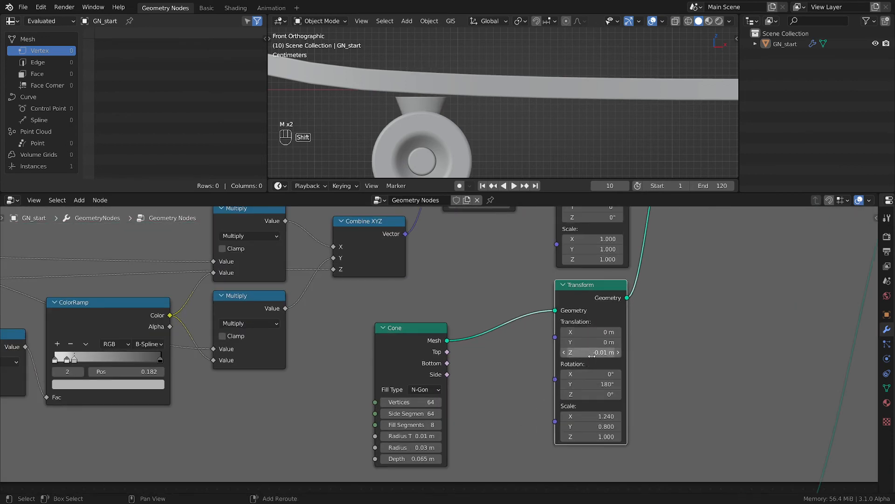
shift+drag(591, 354, 613, 354)
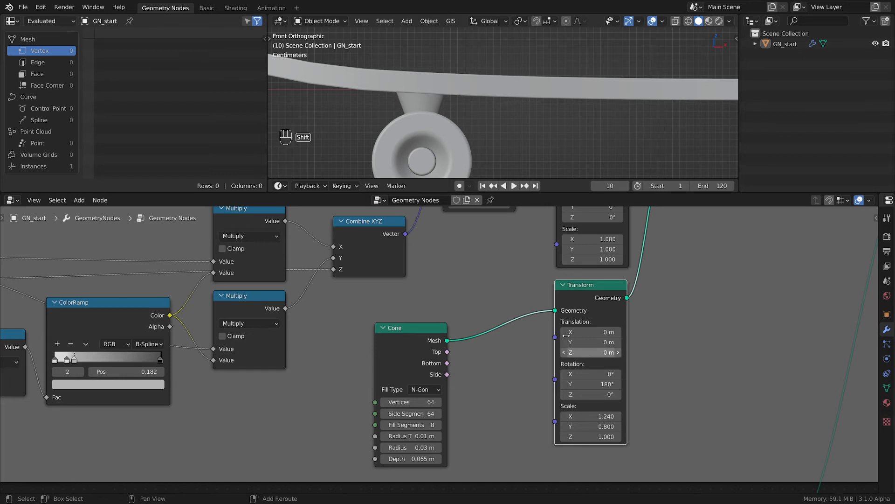
Step: Review the complete skateboard from several angles and save the file
middle_drag(448, 117, 471, 112)
scroll(473, 112, down, 8)
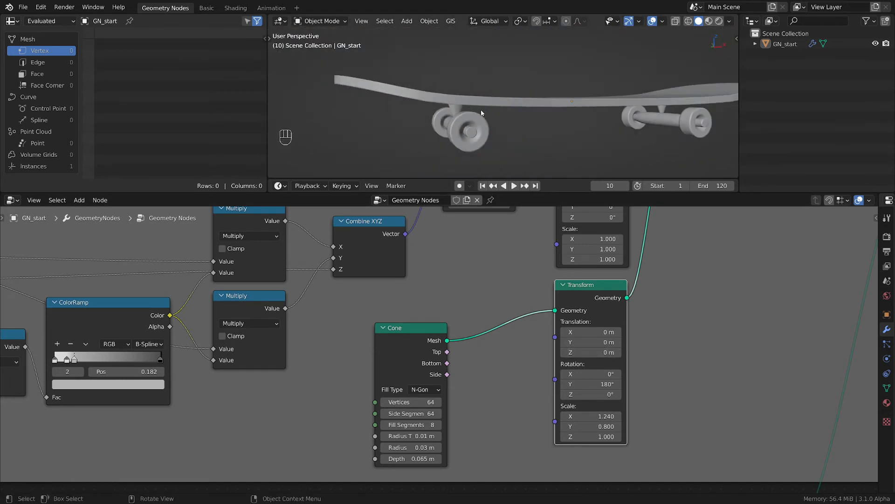
shift+middle_drag(561, 127, 602, 154)
scroll(460, 122, up, 3)
scroll(539, 123, down, 6)
scroll(701, 370, down, 8)
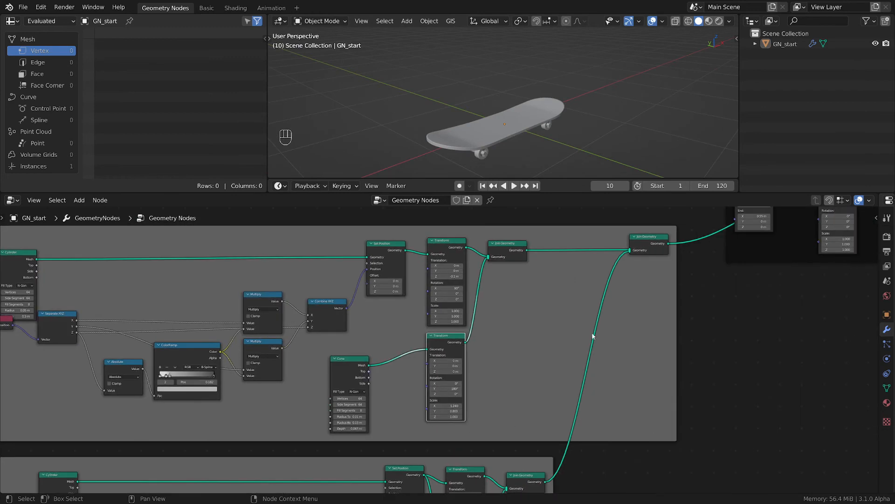
key(ctrl+s)
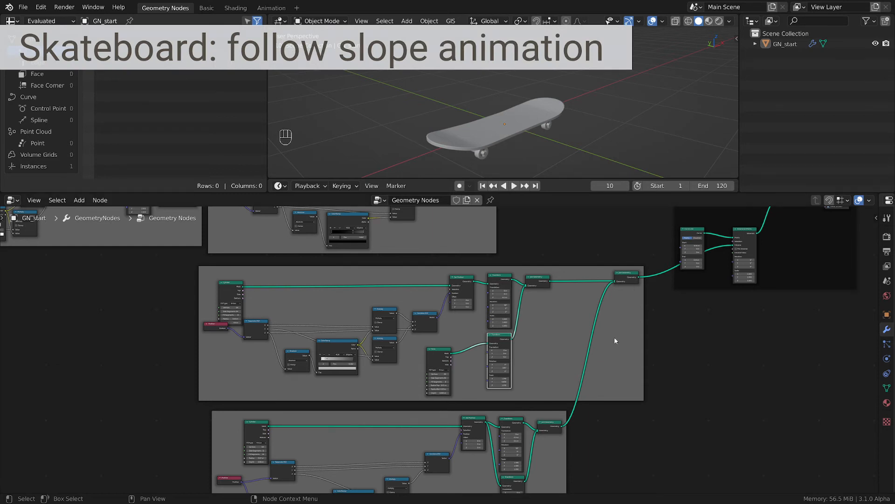
Step: Unmute the slope geometry's link into the final Join Geometry and view the skateboard together with the slope
scroll(666, 309, down, 5)
middle_drag(685, 303, 635, 411)
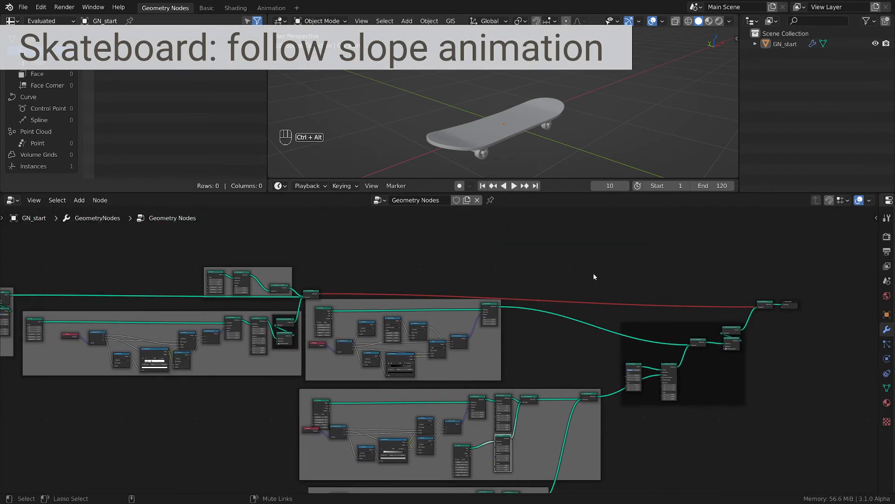
ctrl+alt+right_drag(604, 306, 606, 299)
scroll(585, 136, down, 3)
middle_drag(588, 134, 490, 155)
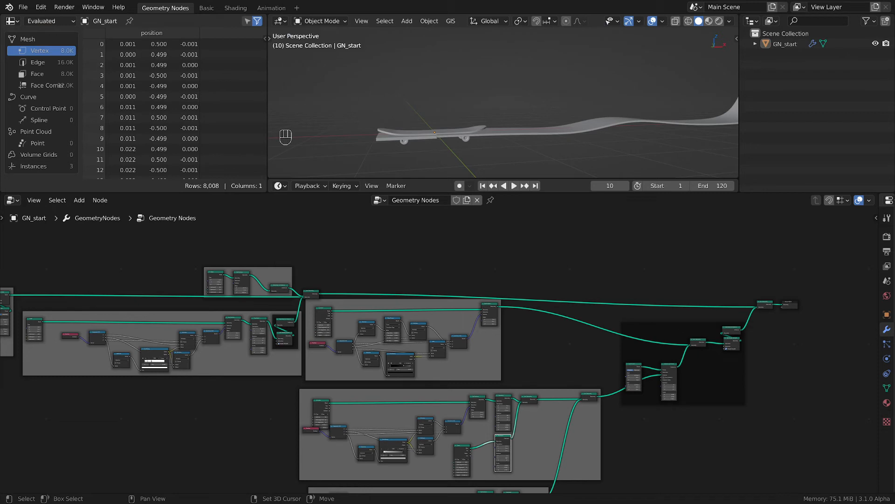
scroll(751, 426, up, 4)
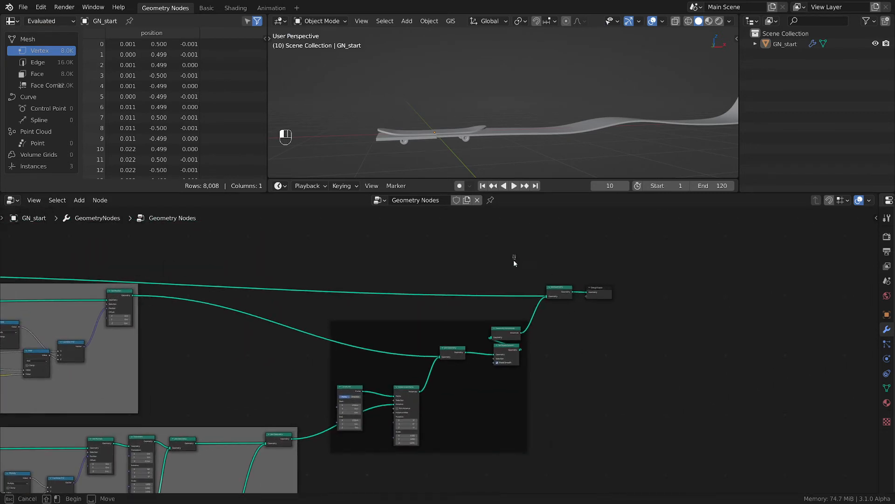
Step: Move the final Join Geometry and Group Output nodes well away from the skateboard's assembly frame to make room between them
drag(513, 254, 703, 358)
key(g)
click(640, 334)
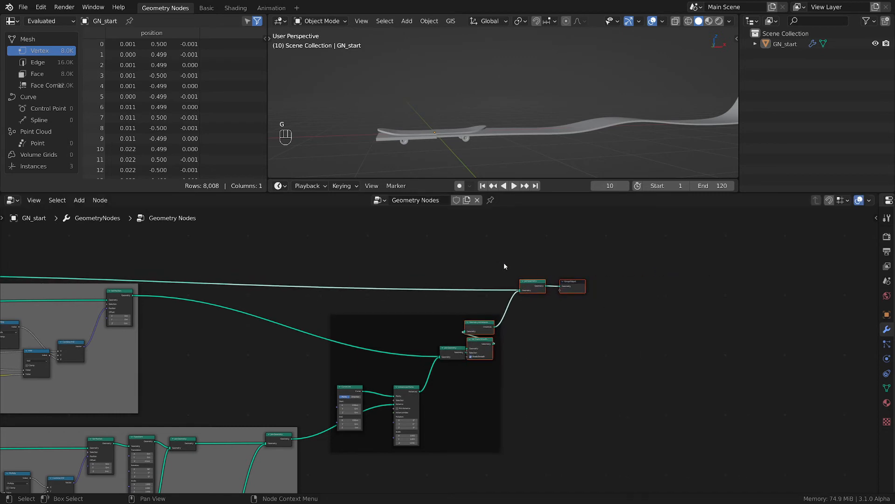
drag(504, 264, 607, 315)
key(g)
click(761, 296)
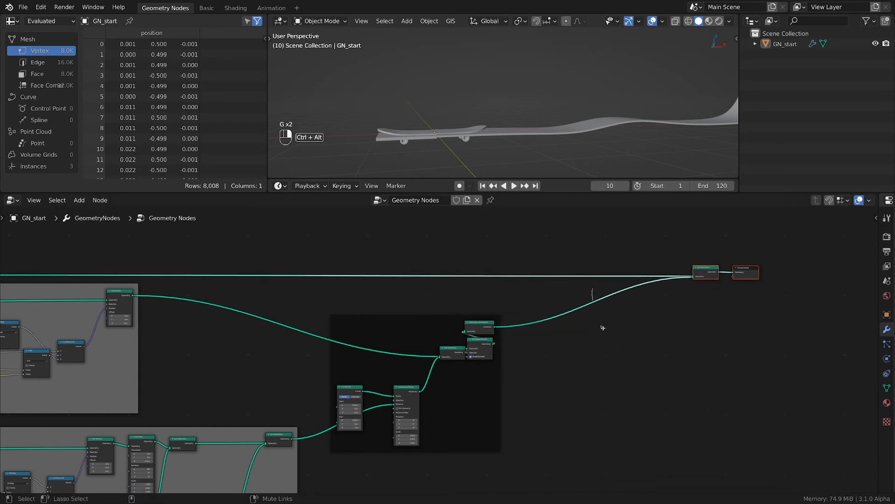
ctrl+alt+right_drag(592, 294, 581, 300)
ctrl+alt+right_drag(607, 329, 606, 330)
scroll(520, 350, up, 4)
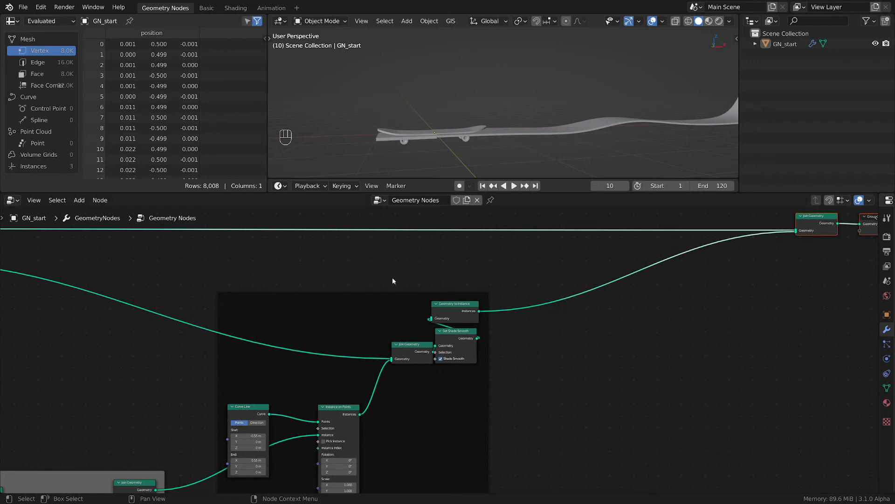
Step: Space Set Shade Smooth and Geometry to Instance apart from the assembly frame's Join Geometry node
drag(430, 281, 485, 349)
key(g)
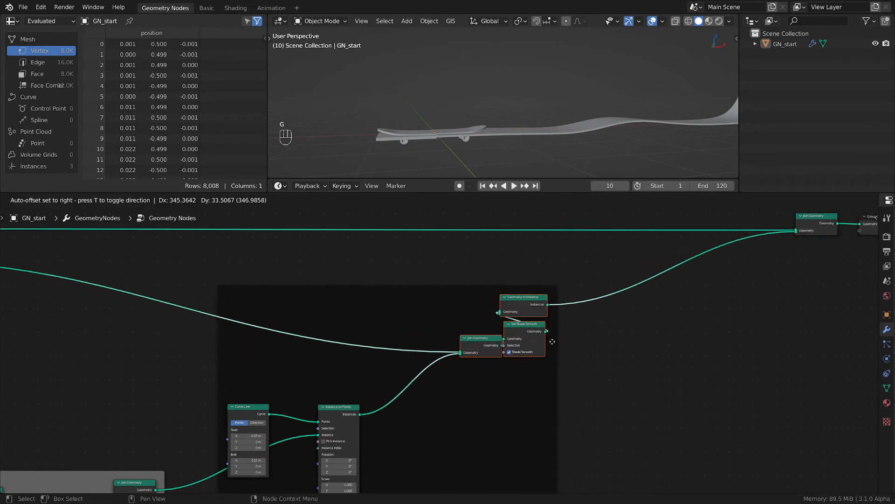
click(476, 341)
click(475, 341)
key(g)
click(408, 342)
Step: Detach Set Shade Smooth and Geometry to Instance from the frame and place them beneath the final Join Geometry
drag(471, 268, 566, 379)
key(alt+p)
key(g)
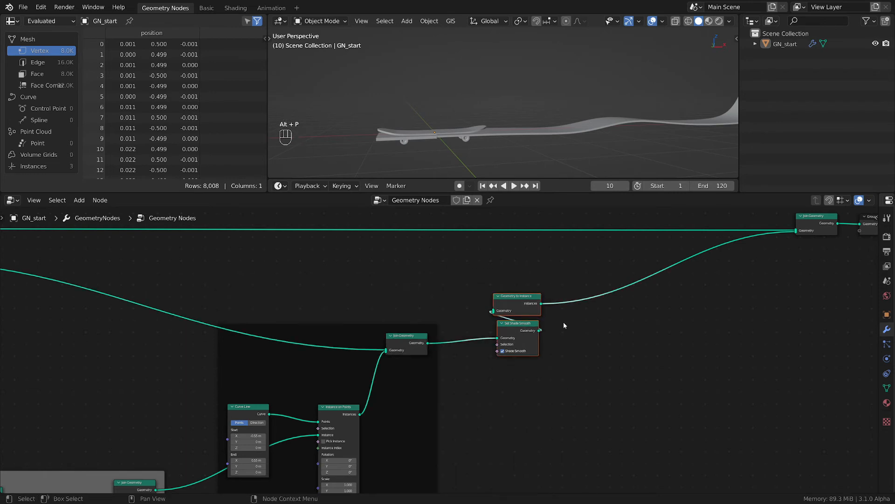
click(841, 273)
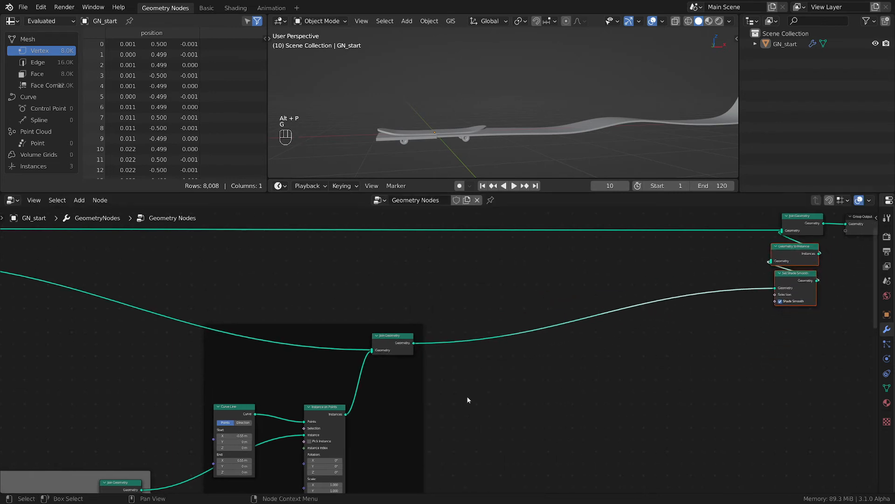
Step: Add a Transform node on the link between the assembly frame's Join Geometry and Set Shade Smooth
middle_drag(419, 391, 513, 323)
mouse_move(546, 254)
ctrl+alt+right_down()
mouse_move(547, 327)
mouse_move(567, 310)
ctrl+alt+right_up()
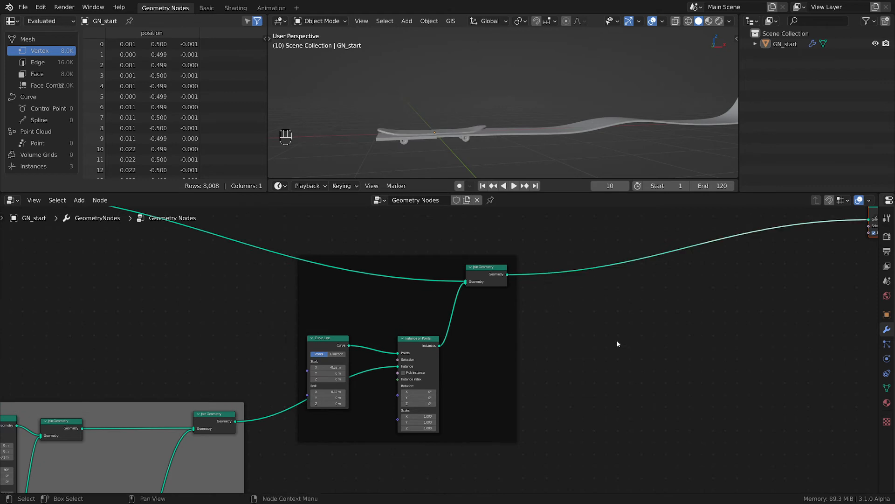
scroll(616, 340, up, 3)
key(shift+a)
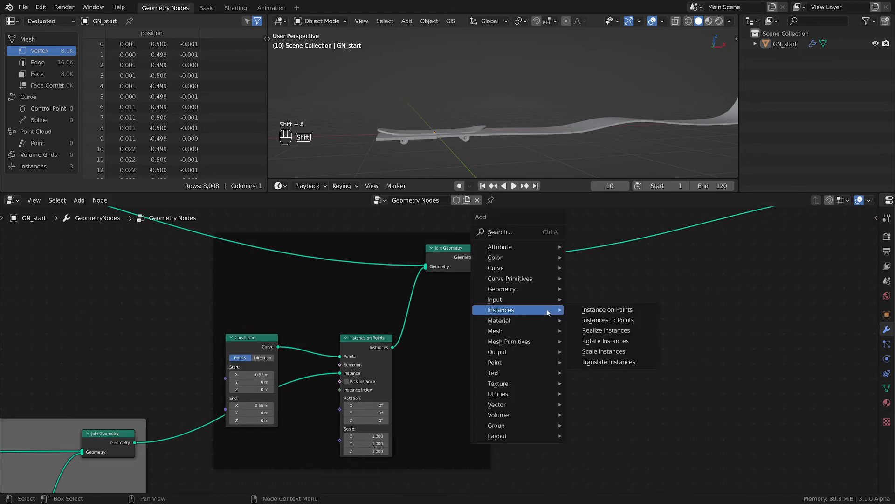
mouse_move(518, 289)
click(598, 383)
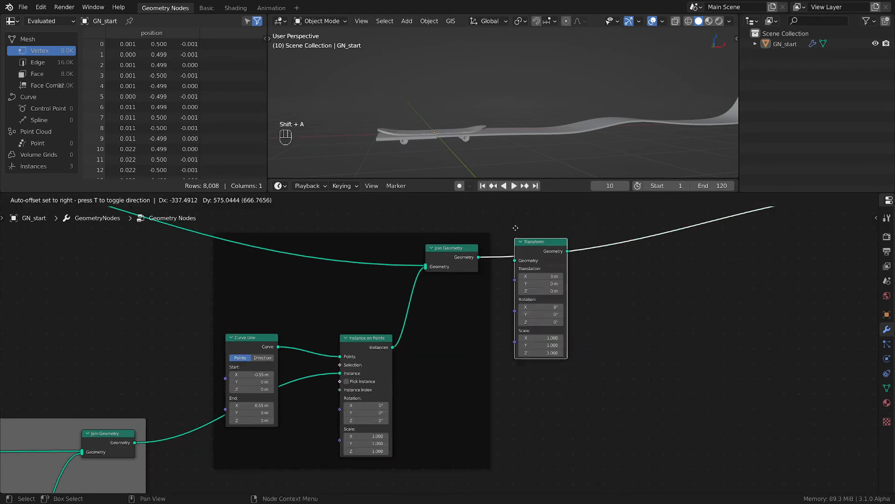
click(586, 316)
Step: Raise the skateboard above the slope with a Z translation of 0.16 m in the Transform node, judging its height in front view
scroll(586, 316, up, 2)
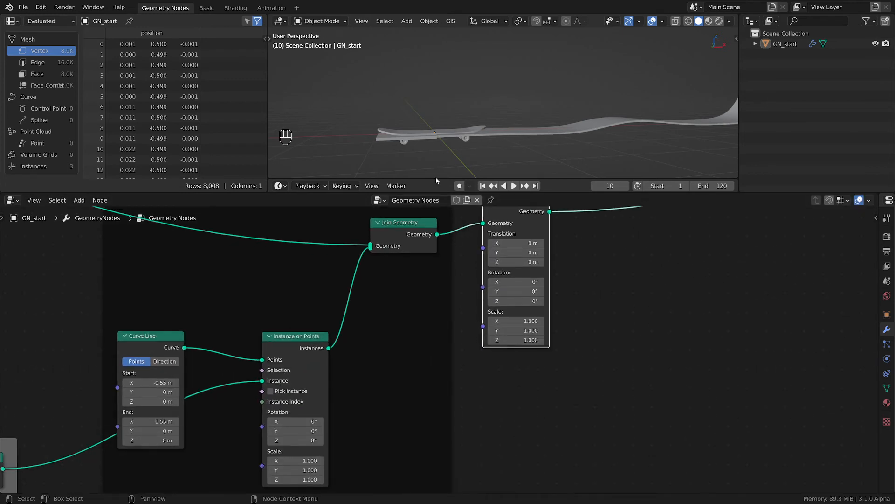
scroll(435, 136, up, 5)
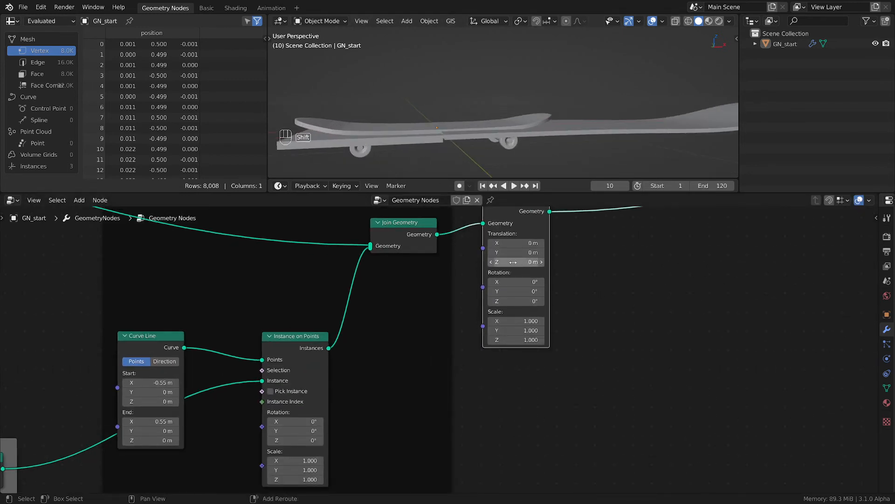
mouse_move(513, 262)
shift+mouse_down()
mouse_move(526, 262)
mouse_move(519, 262)
shift+mouse_up()
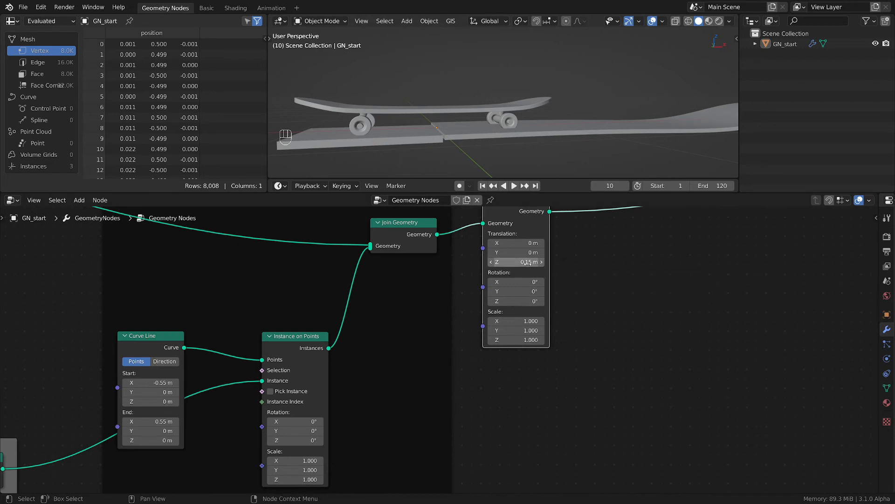
key(shift)
shift+drag(526, 262, 524, 262)
key(grave)
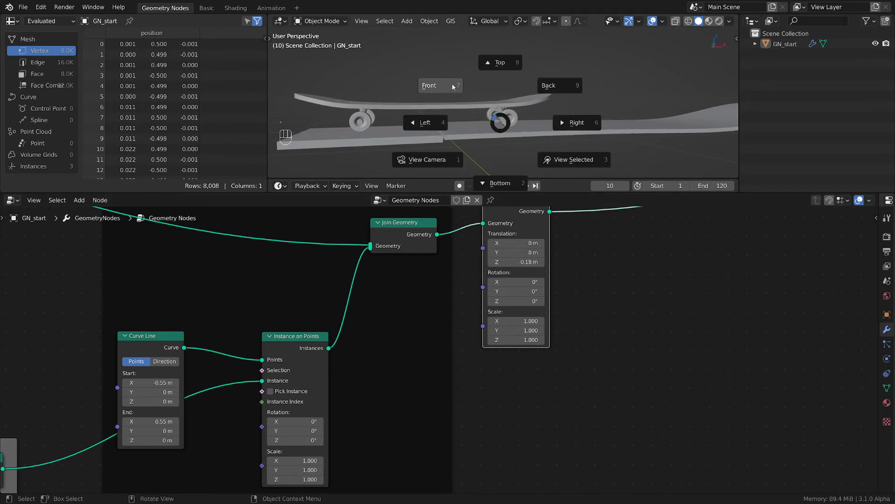
click(452, 87)
scroll(496, 128, up, 3)
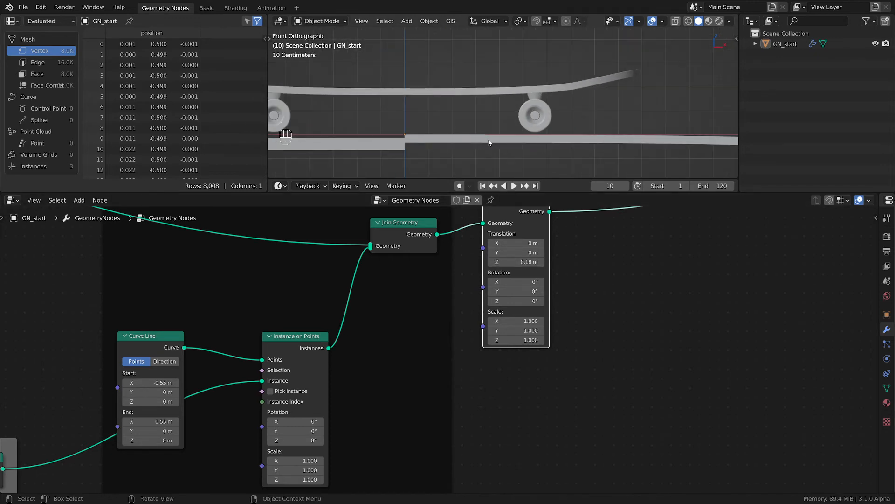
double_click(515, 262)
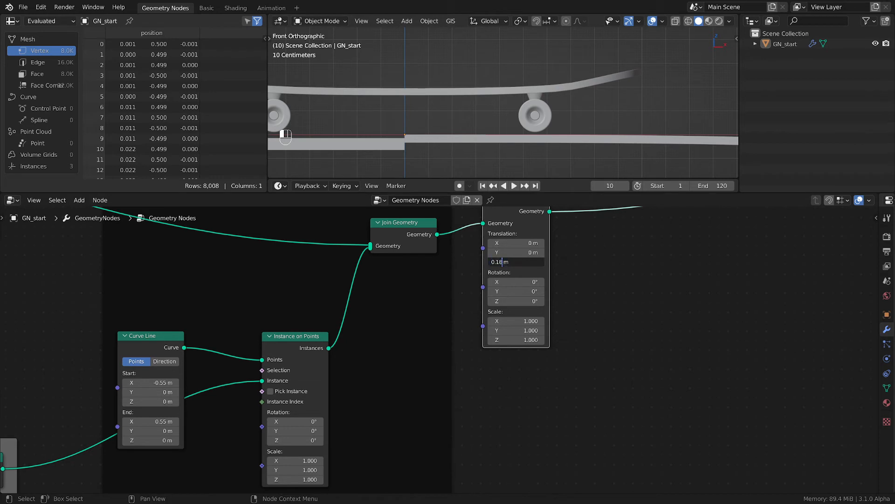
key(Return)
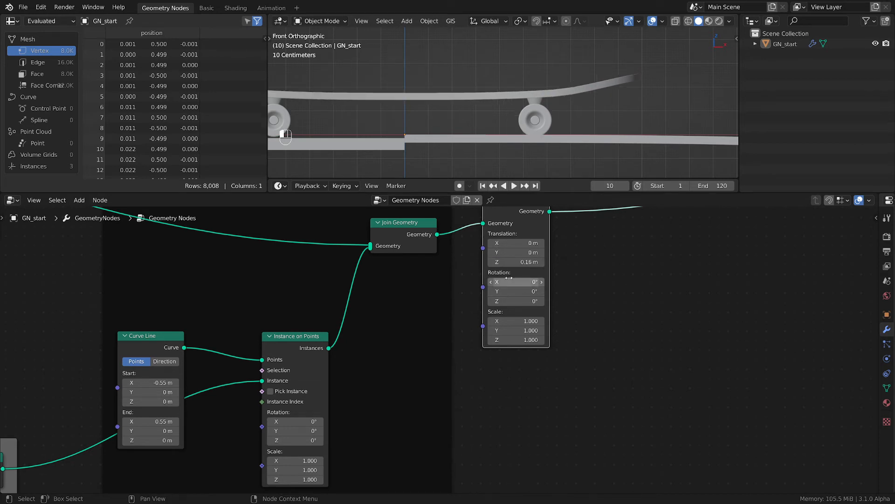
Step: Scale the skateboard down uniformly in the Transform node, trying 0.5 first and settling on 0.4 for all three axes
scroll(513, 94, down, 5)
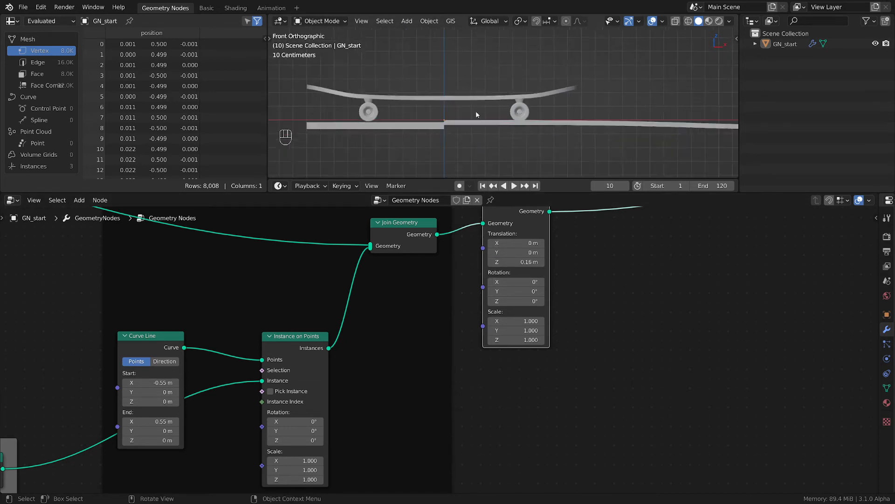
scroll(592, 298, down, 2)
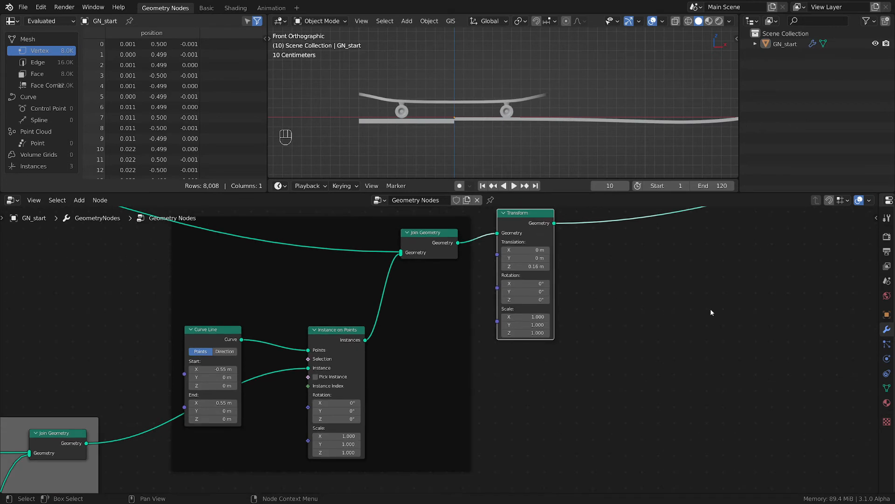
scroll(690, 309, down, 3)
scroll(474, 96, up, 3)
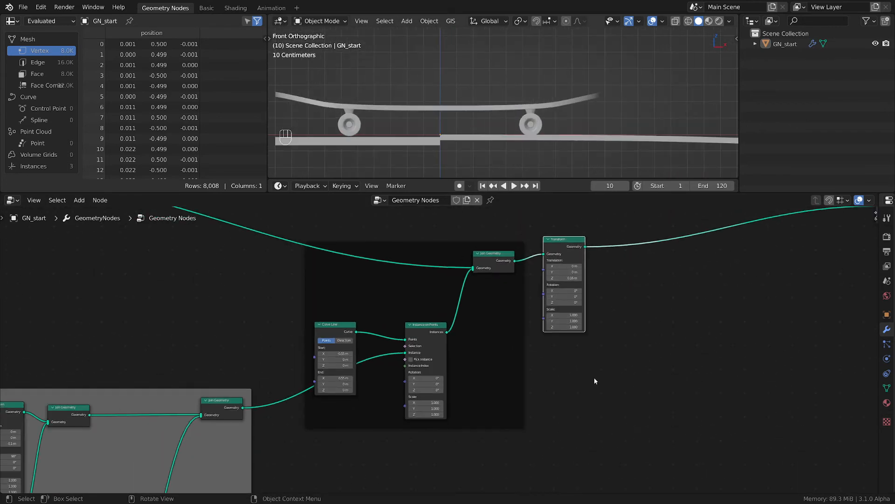
scroll(582, 340, up, 1)
scroll(500, 123, up, 2)
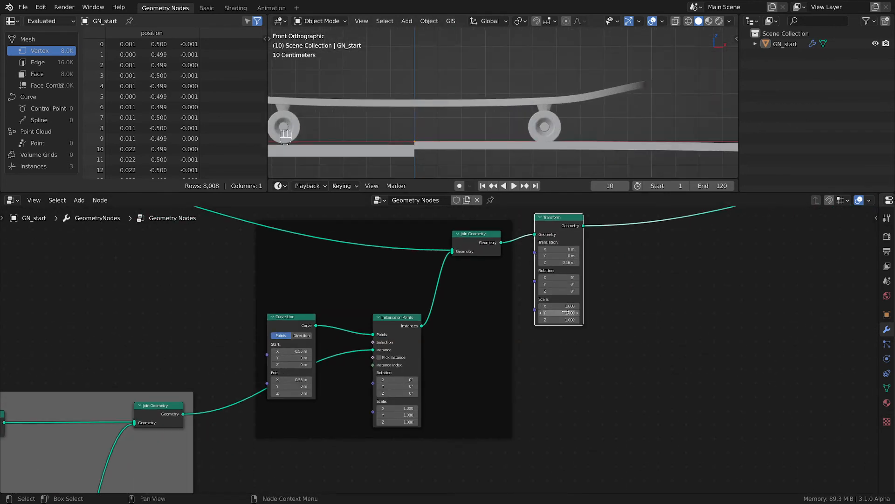
drag(559, 306, 560, 320)
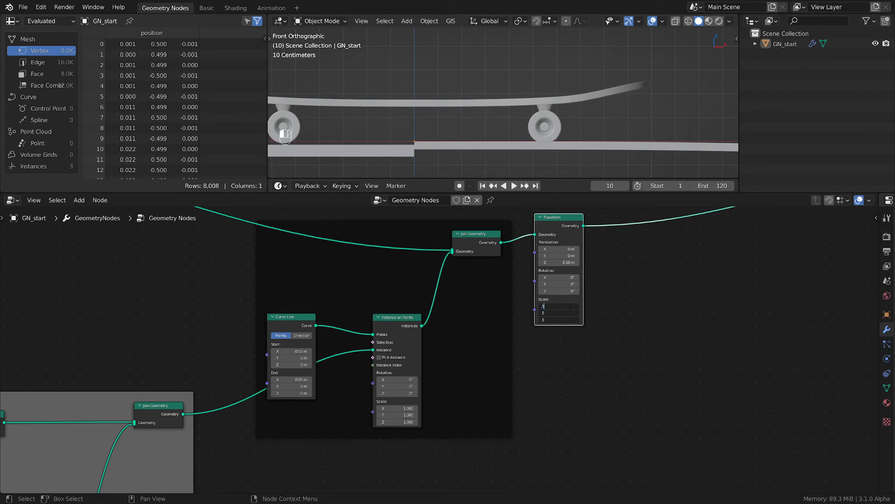
text(.5)
key(Return)
drag(572, 306, 573, 320)
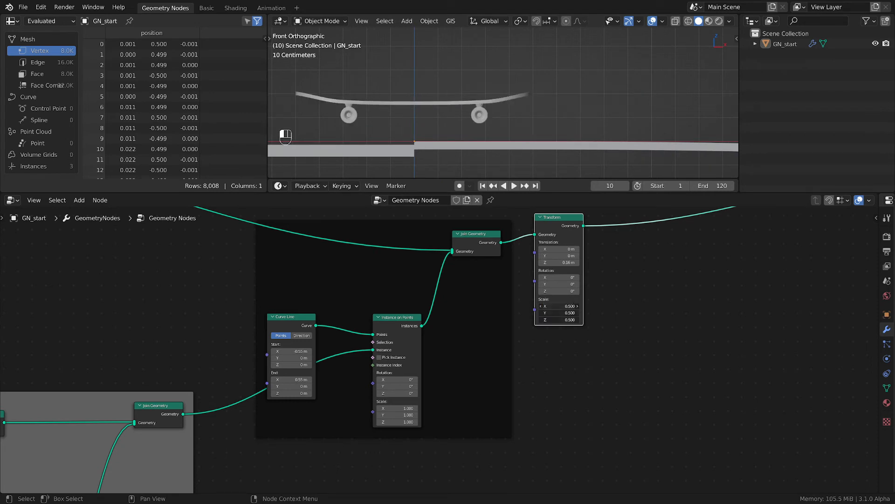
key(Return)
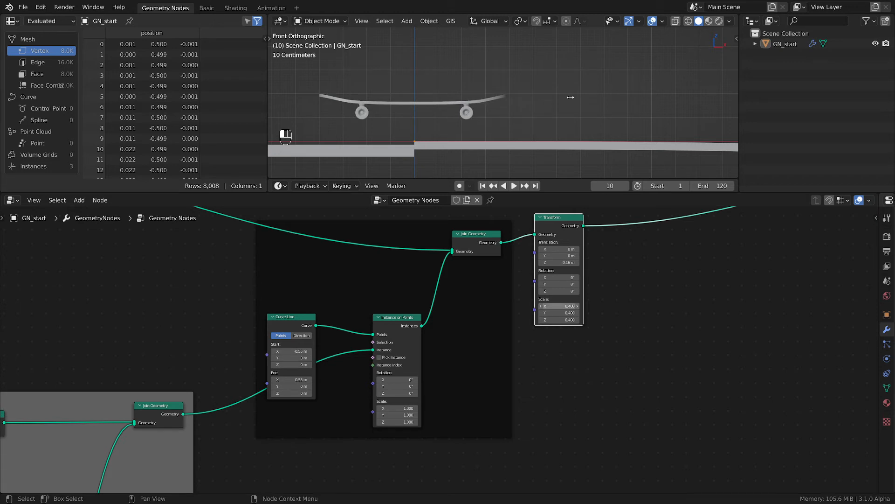
Step: Lower the scaled skateboard toward the slope in front view with a Z translation of 0.06 m
middle_drag(506, 88, 524, 97)
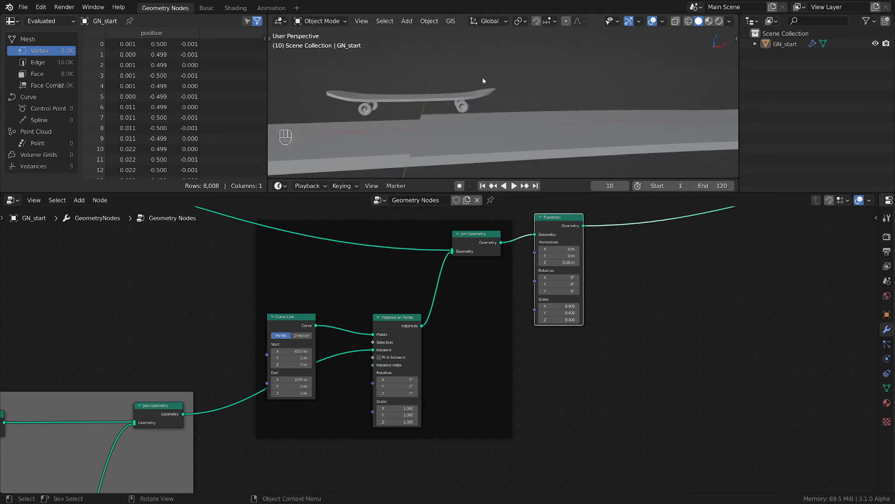
key(KP_1)
scroll(613, 281, up, 3)
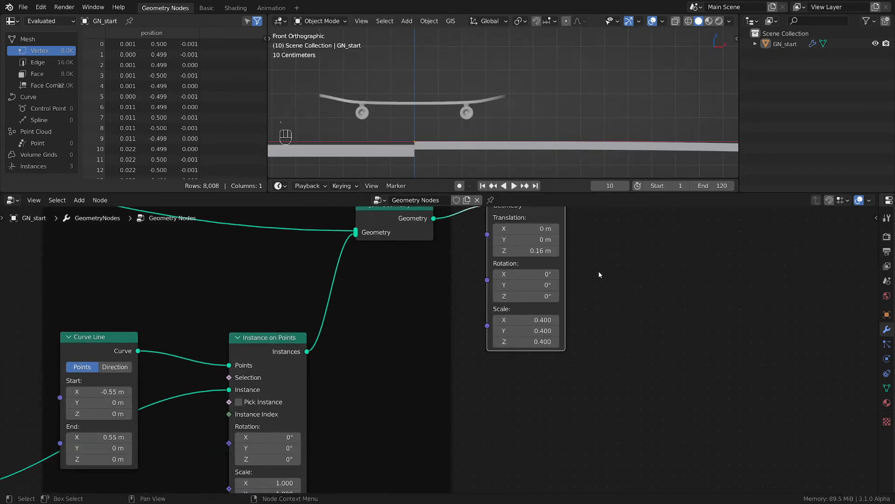
mouse_move(526, 250)
shift+mouse_down()
mouse_move(501, 250)
mouse_move(540, 251)
shift+mouse_up()
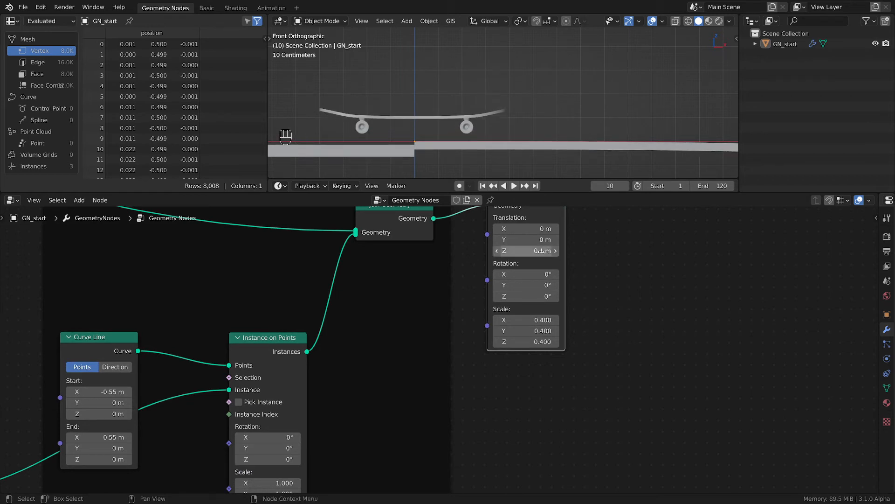
click(540, 250)
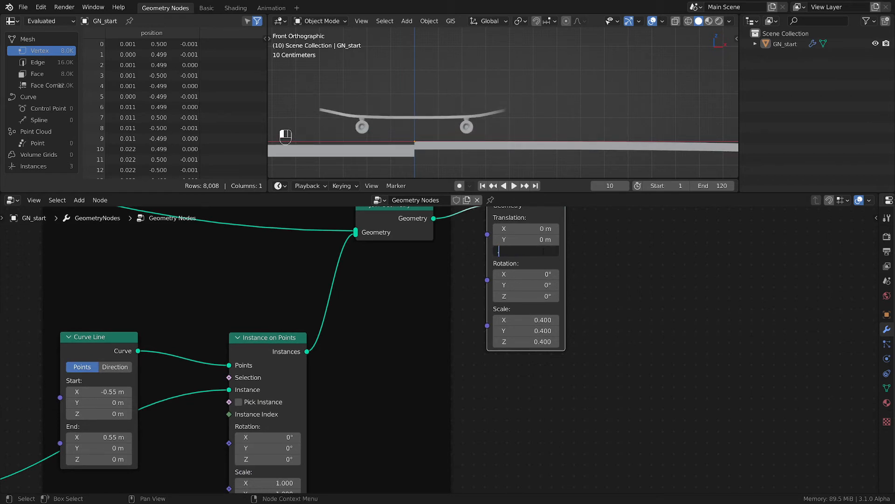
key(Return)
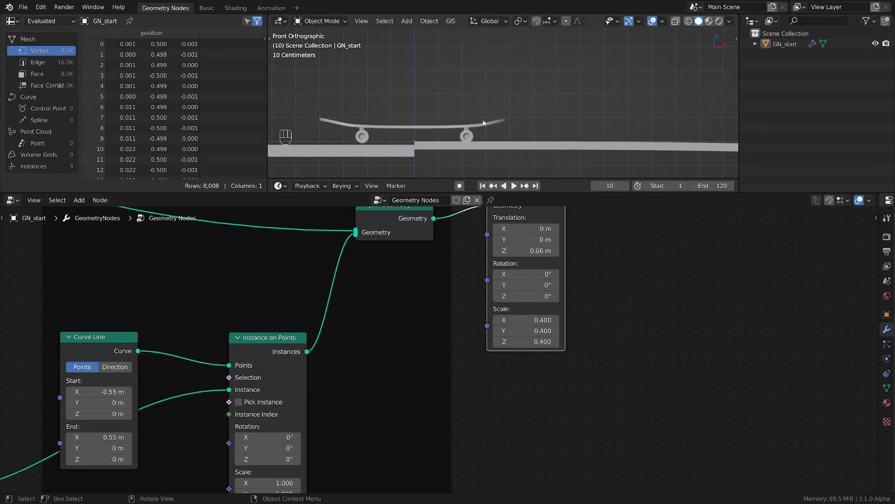
Step: Fine-tune the Transform node's Z translation to 0.065 m so the wheels rest on the slope's surface
scroll(466, 135, up, 6)
click(523, 251)
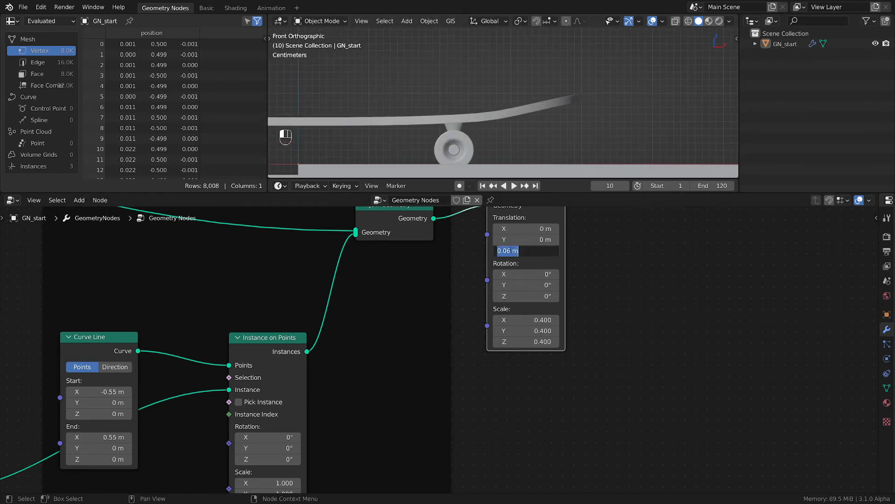
text(1)
key(Return)
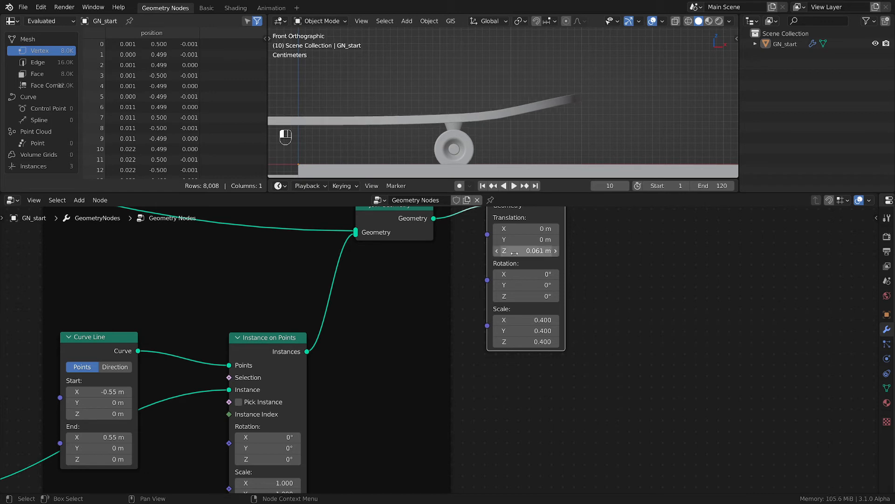
click(514, 253)
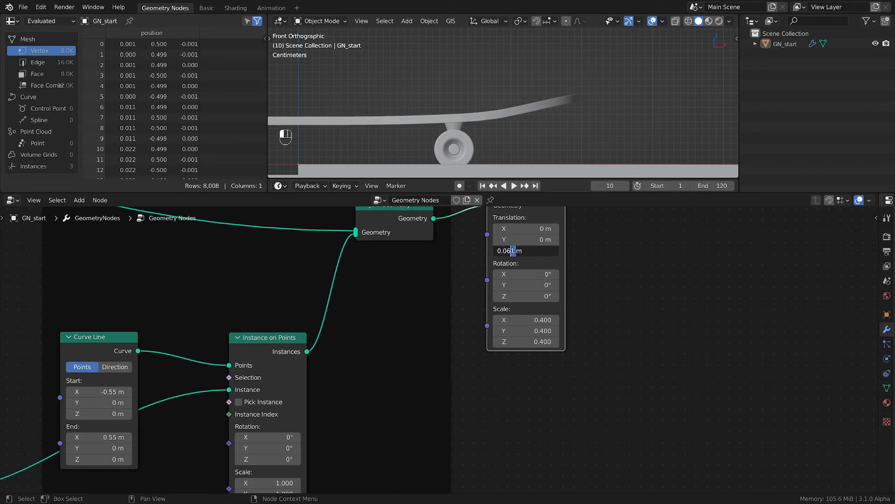
key(Return)
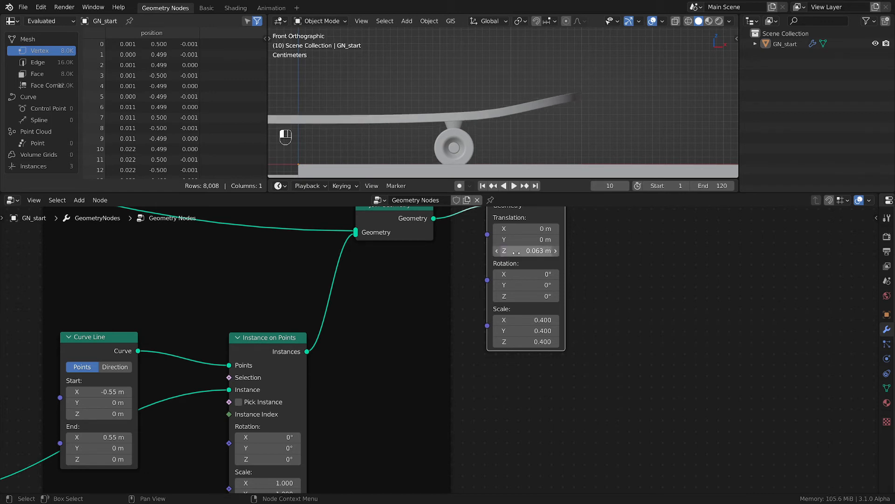
click(516, 252)
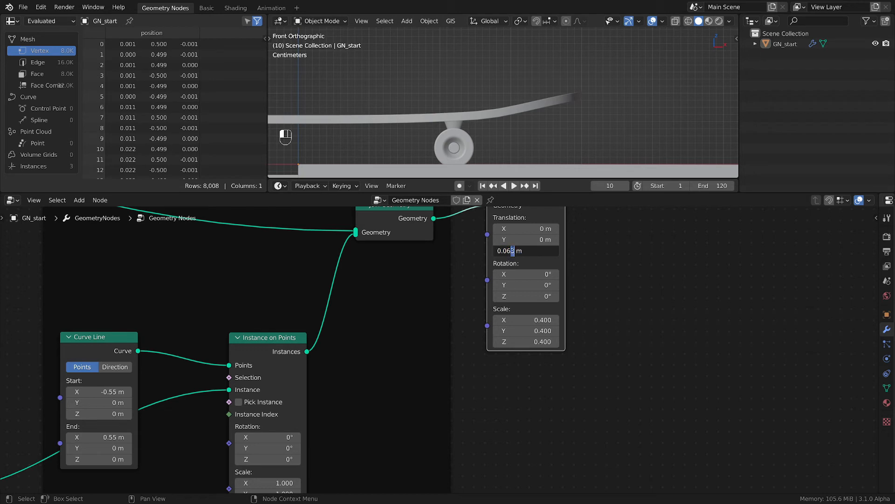
key(Return)
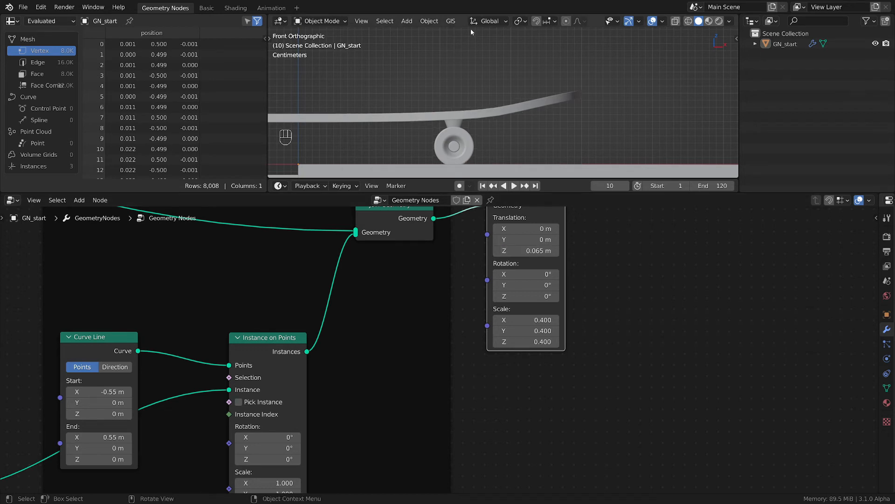
Step: Insert a duplicate of the Transform node before Set Shade Smooth and reset its translation and scale to the defaults
scroll(492, 94, down, 3)
scroll(494, 98, down, 2)
scroll(608, 271, down, 2)
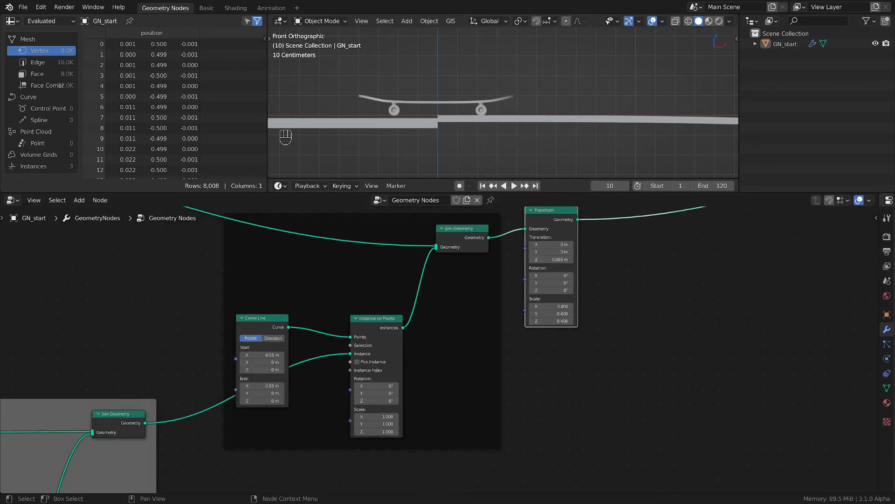
scroll(629, 261, down, 3)
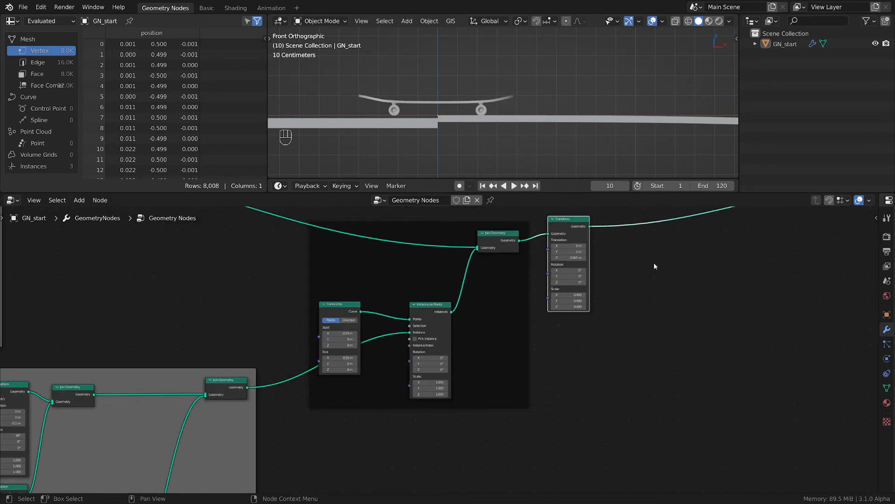
key(Home)
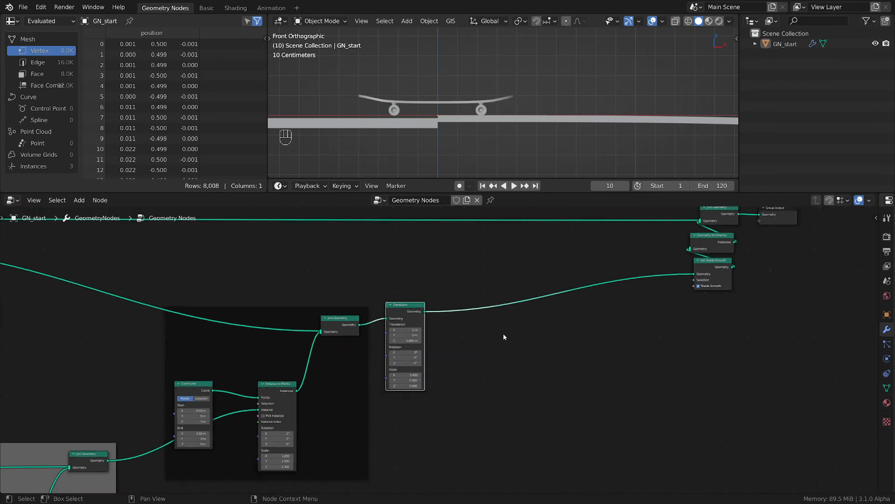
click(531, 341)
click(398, 308)
key(shift+f)
key(shift+d)
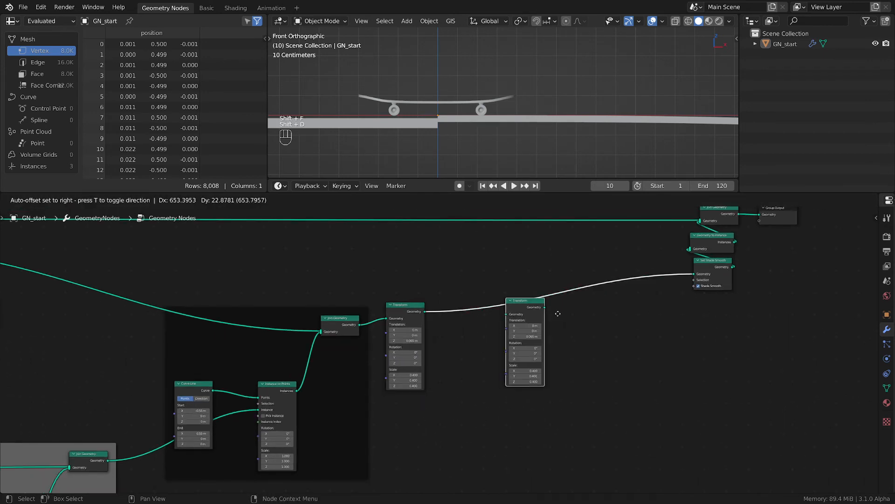
click(561, 309)
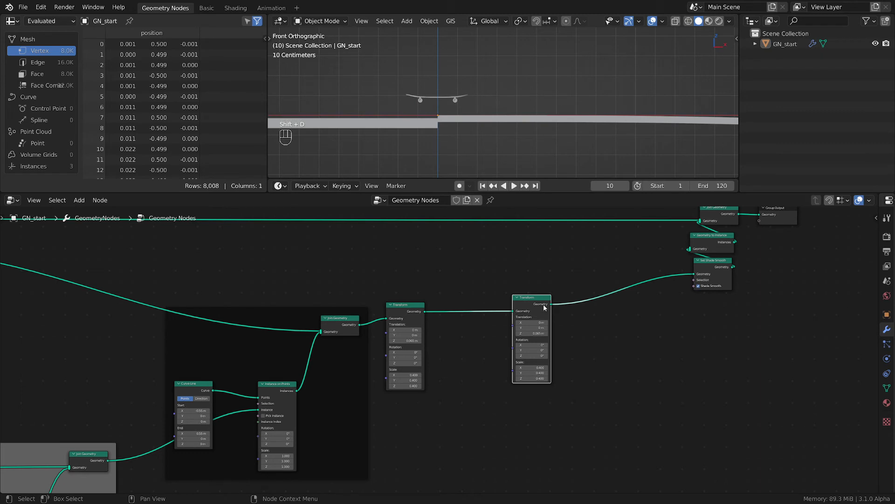
key(BackSpace)
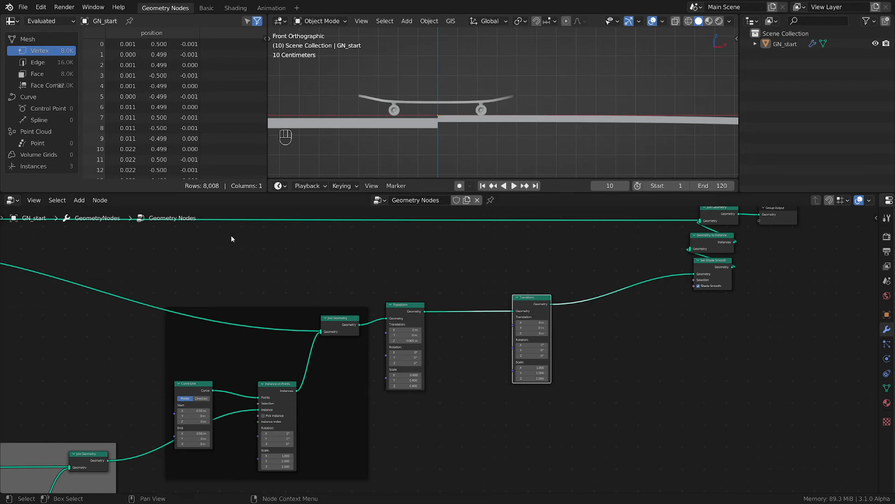
scroll(233, 247, down, 6)
middle_drag(217, 262, 391, 292)
scroll(622, 379, up, 4)
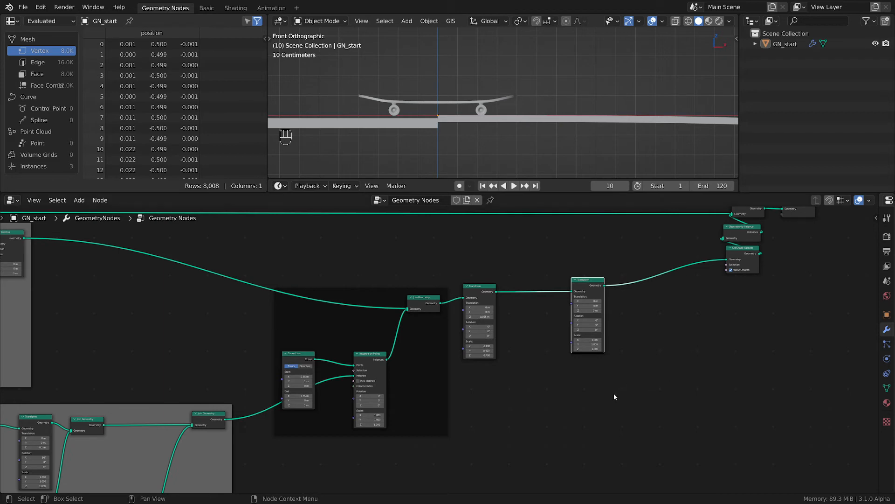
Step: Add a Sample Curve node and place it in the empty space beside the skateboard deck's node frame
key(shift+a)
mouse_move(503, 324)
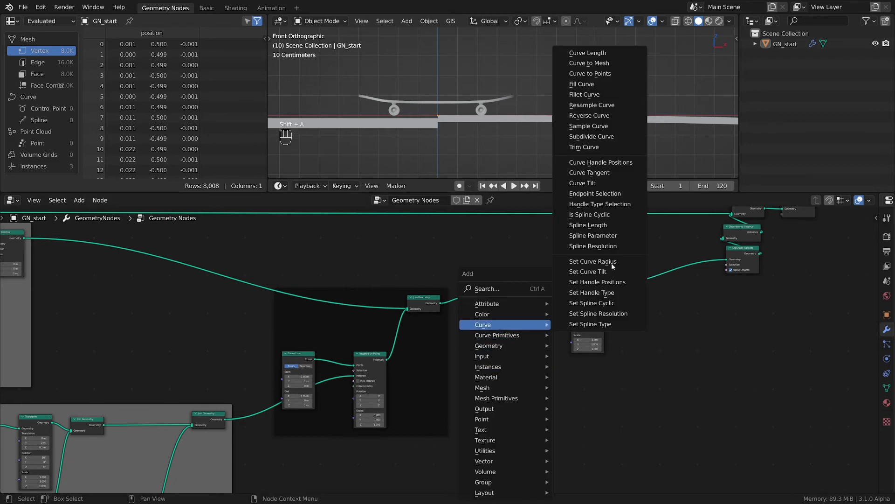
click(589, 125)
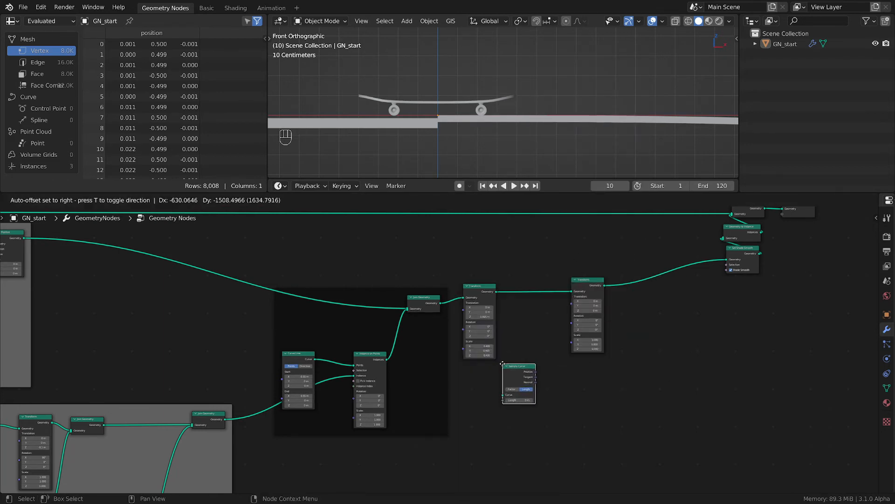
click(161, 282)
Step: Examine the node tree from the skateboard branch back to the slope's frame to locate where the slope's curve is generated
scroll(83, 287, down, 2)
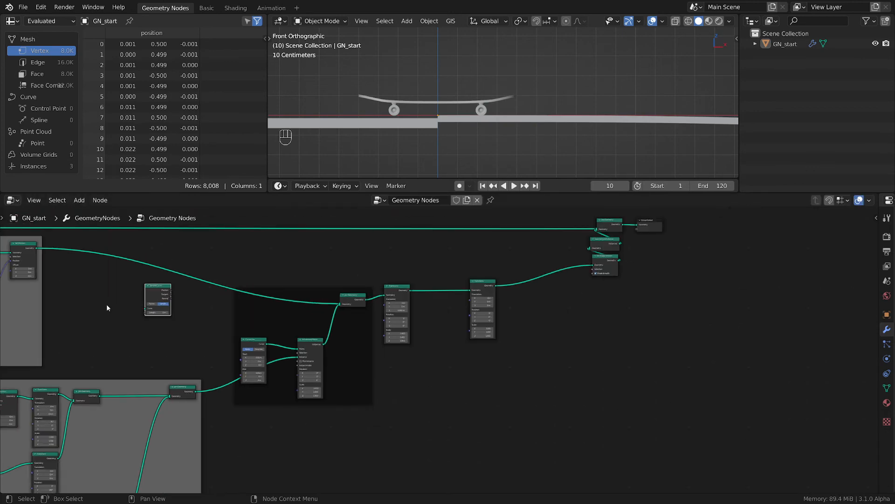
middle_drag(106, 305, 474, 332)
scroll(464, 322, down, 5)
scroll(385, 303, up, 3)
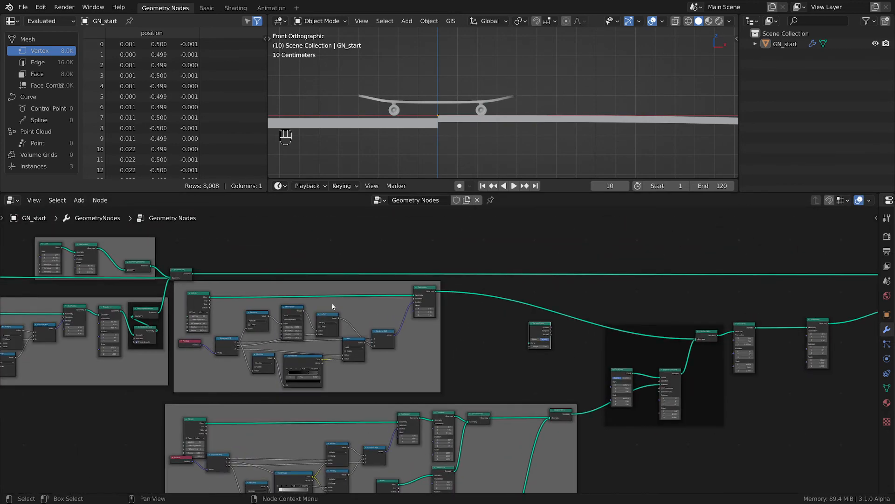
scroll(333, 306, up, 3)
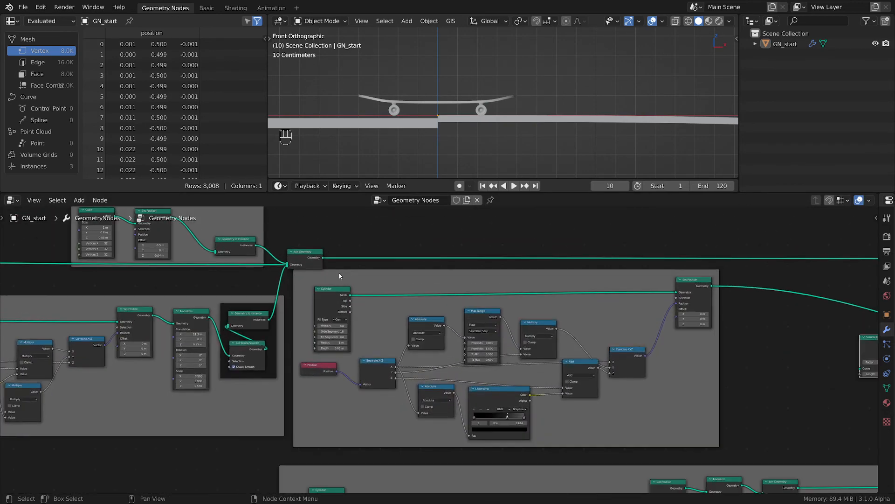
scroll(455, 247, down, 4)
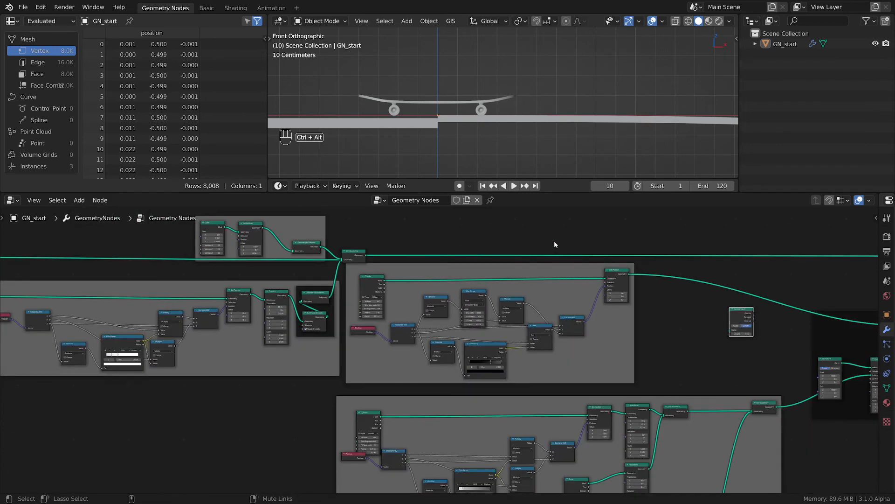
ctrl+alt+right_drag(552, 258, 552, 260)
scroll(623, 258, down, 3)
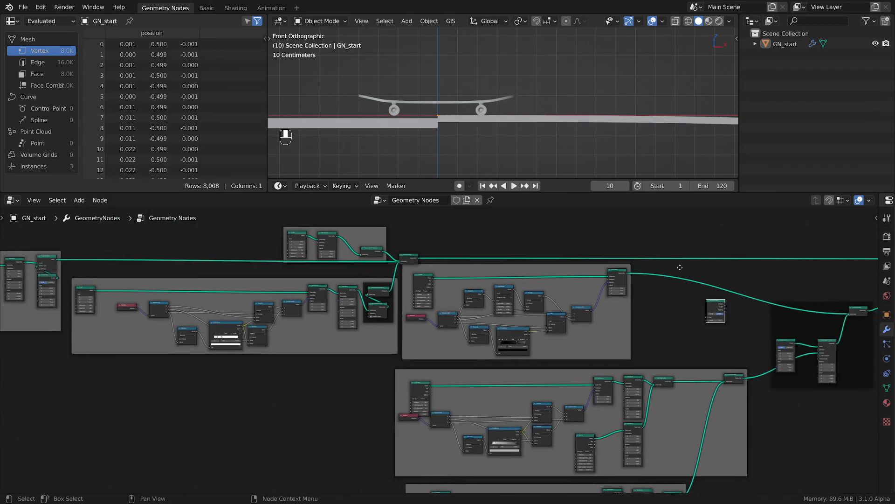
middle_drag(877, 255, 546, 259)
scroll(686, 273, up, 9)
scroll(733, 261, down, 4)
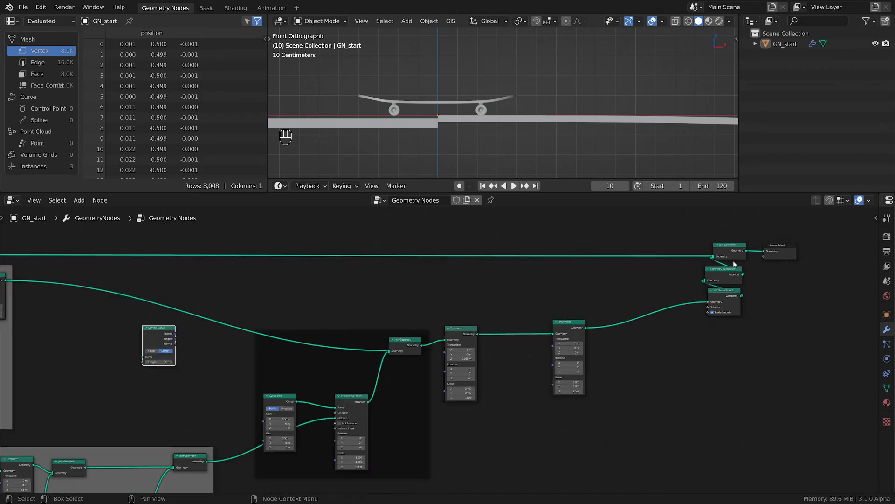
middle_drag(254, 283, 661, 284)
middle_drag(420, 252, 655, 238)
scroll(317, 308, up, 4)
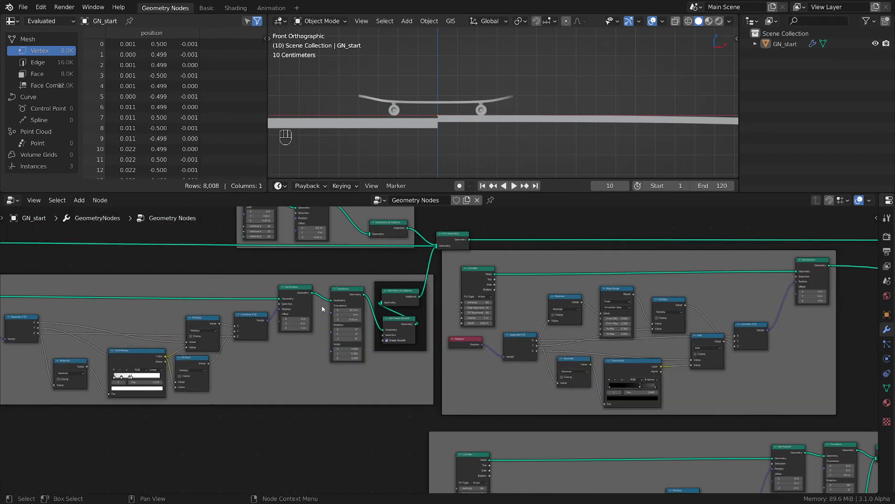
scroll(385, 300, down, 2)
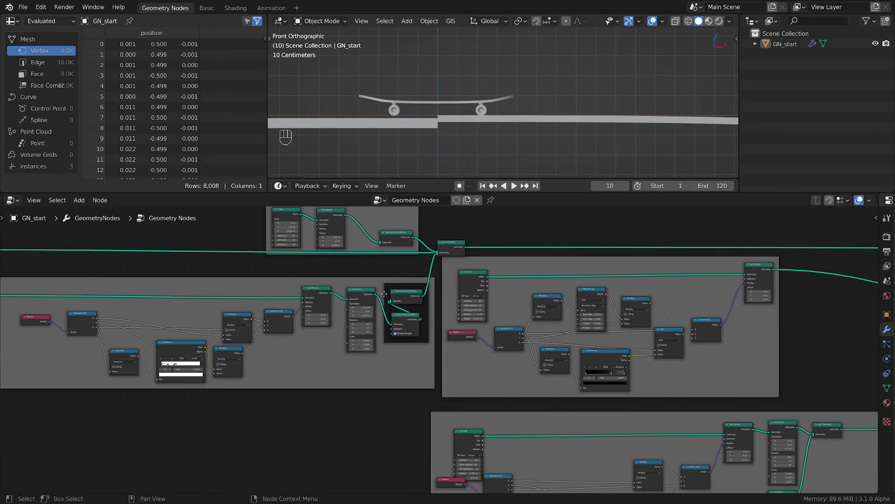
middle_drag(385, 295, 478, 288)
middle_drag(140, 259, 467, 261)
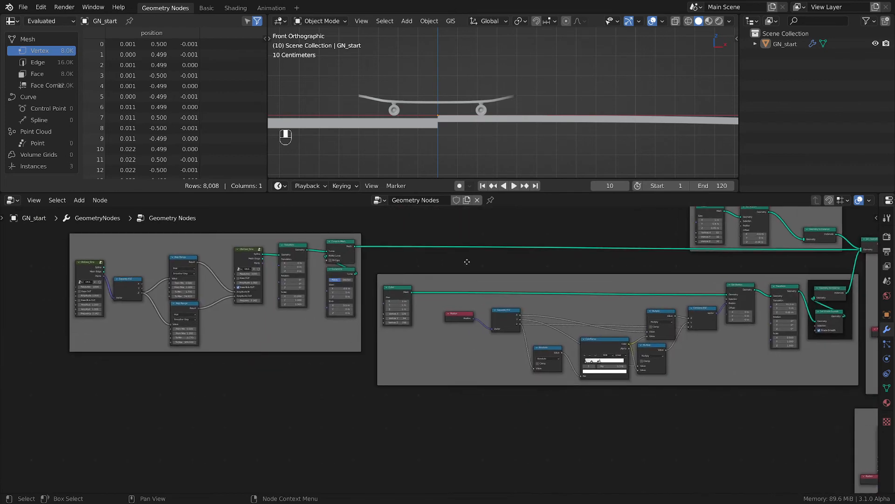
scroll(441, 298, down, 3)
scroll(564, 278, down, 2)
Step: Move the Sample Curve node close to the slope's node frame
middle_drag(563, 278, 361, 266)
key(g)
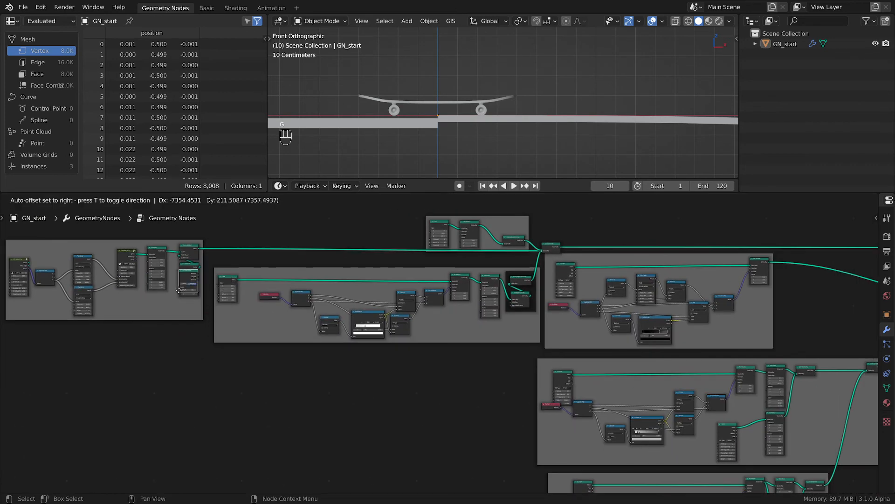
click(271, 231)
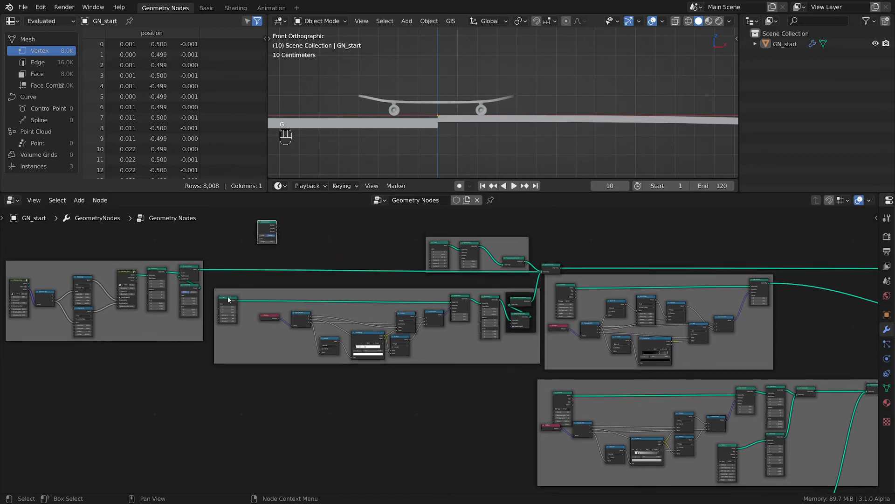
Step: Connect the Geometry output of the slope's Transform node to the Curve input of Sample Curve
scroll(220, 304, up, 2)
middle_drag(220, 304, 402, 346)
scroll(411, 346, down, 1)
scroll(415, 345, up, 5)
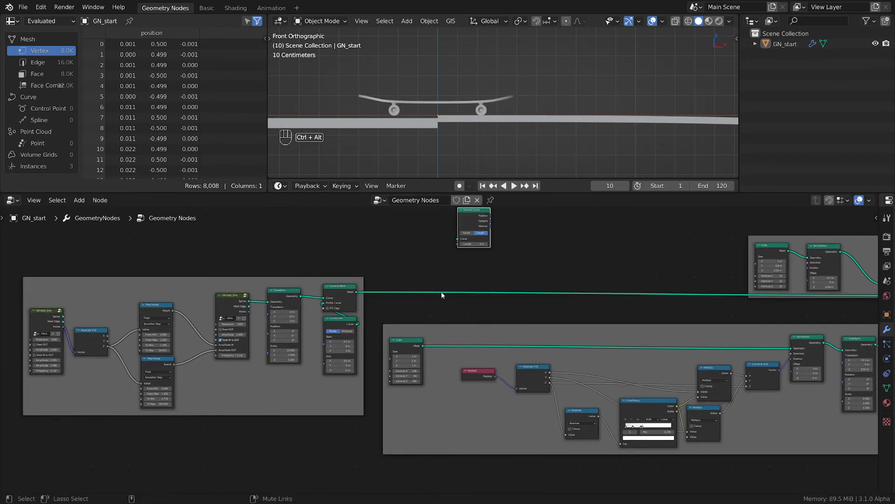
ctrl+alt+right_drag(439, 296, 439, 301)
ctrl+alt+right_drag(457, 271, 463, 294)
scroll(390, 313, up, 3)
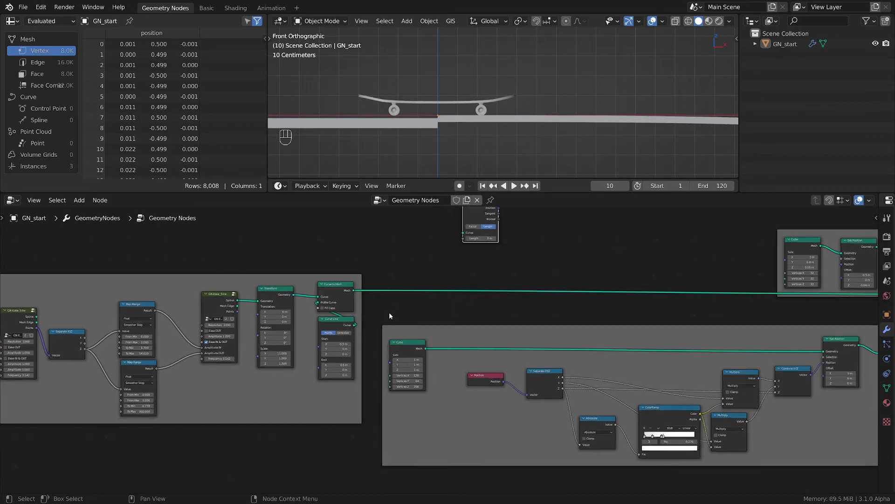
middle_drag(392, 316, 333, 377)
scroll(366, 353, up, 2)
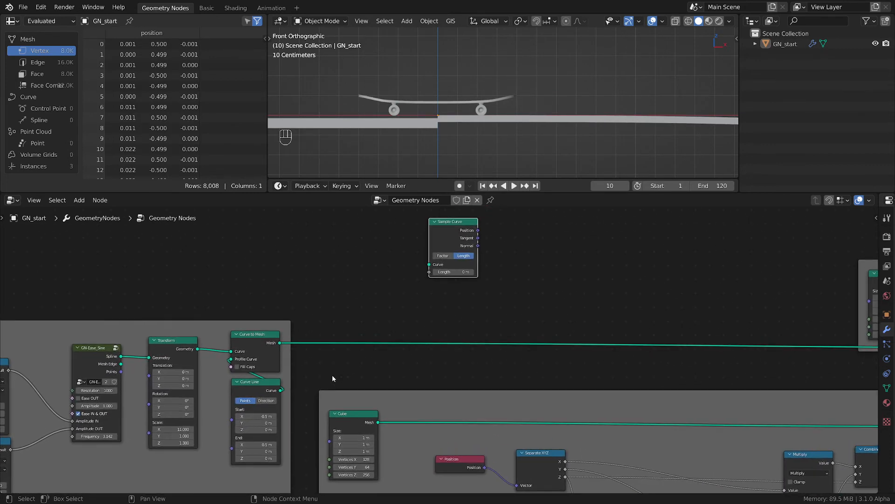
drag(198, 349, 431, 265)
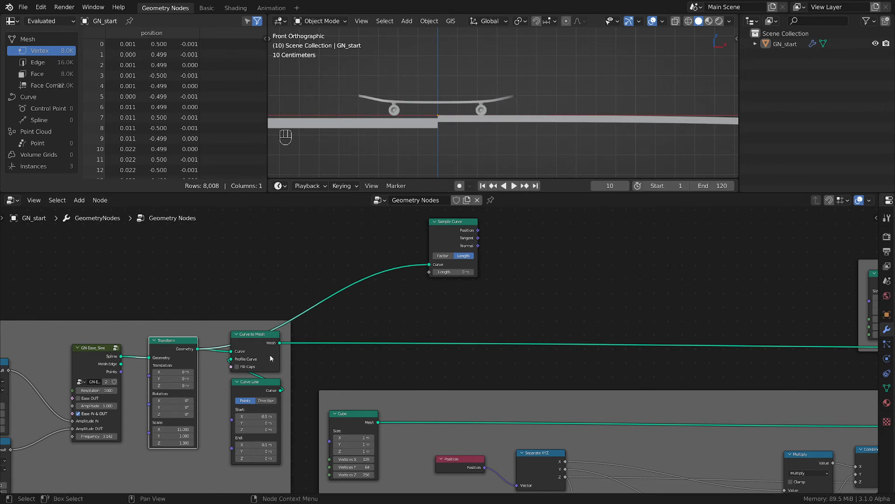
click(270, 356)
Step: Move the connected Sample Curve node between the skateboard's two Transform nodes
scroll(423, 309, down, 2)
middle_drag(556, 307, 194, 287)
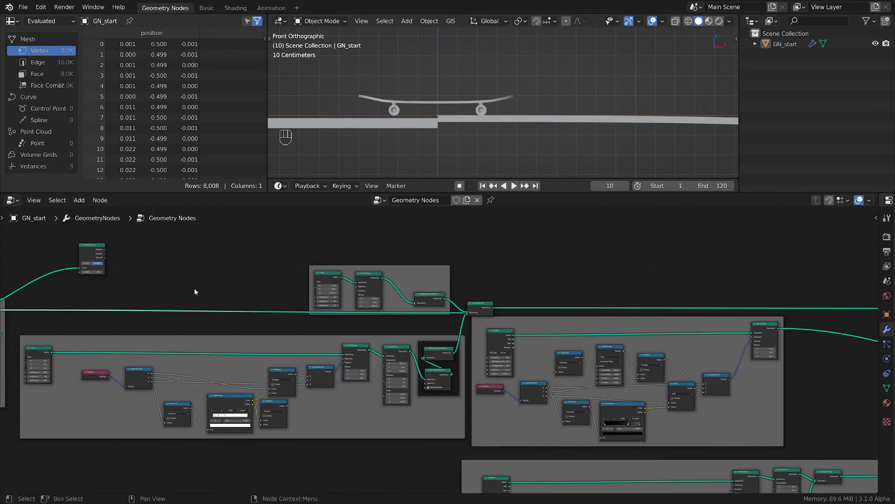
scroll(201, 289, down, 5)
drag(142, 273, 727, 344)
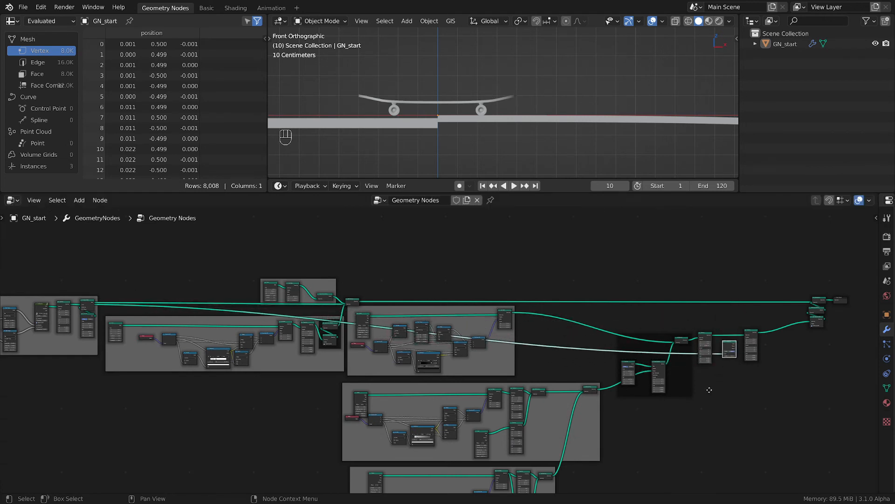
middle_drag(726, 344, 481, 398)
scroll(503, 372, up, 5)
scroll(567, 353, up, 2)
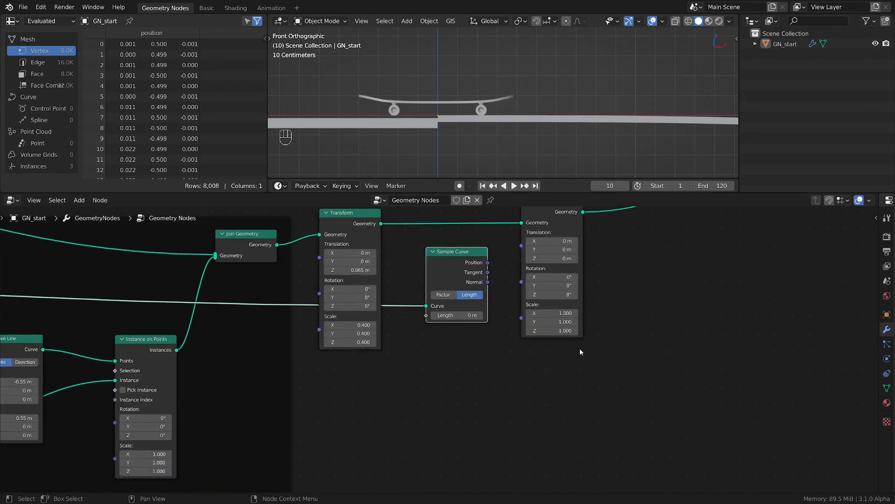
scroll(494, 282, up, 2)
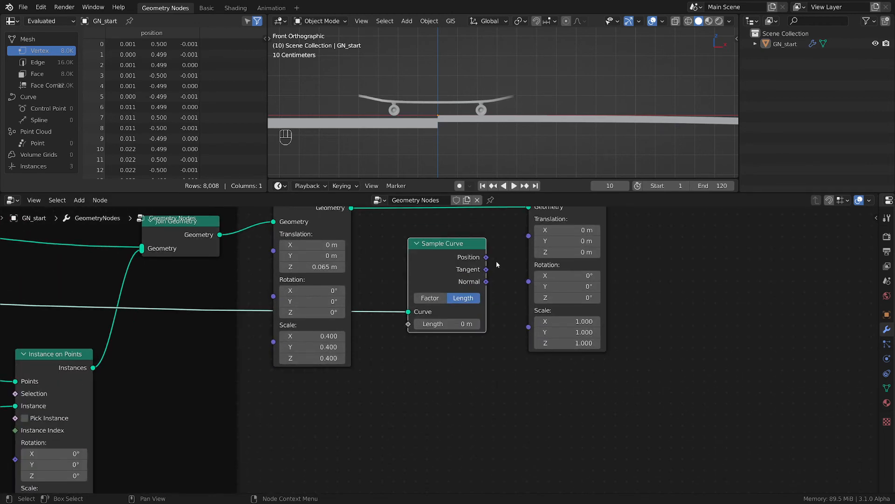
Step: Connect Sample Curve's Position to the second Transform's Translation and switch the sampling mode to Factor
drag(486, 257, 532, 237)
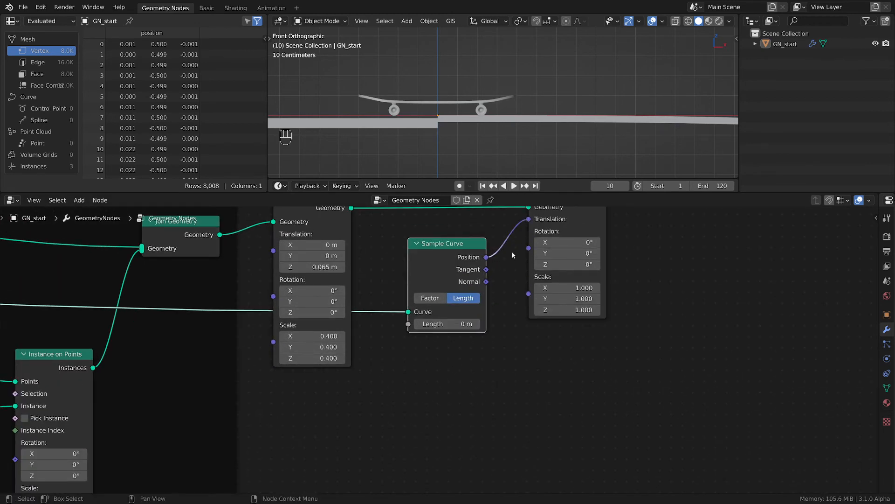
scroll(512, 252, down, 1)
drag(454, 260, 449, 260)
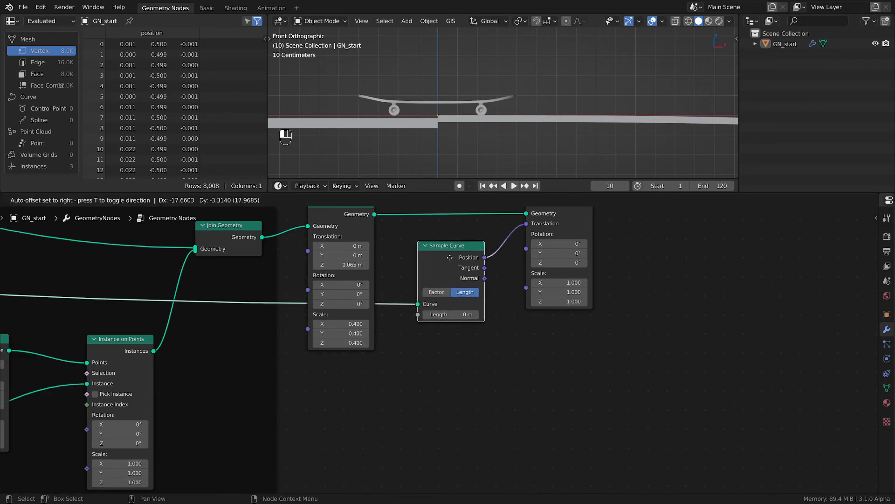
click(438, 291)
Step: Slide the skateboard along the slope to the steep ramp by raising the Sample Curve factor to 0.706
mouse_move(456, 315)
mouse_down()
mouse_move(470, 316)
mouse_move(462, 315)
mouse_up()
scroll(505, 152, down, 3)
scroll(516, 149, down, 2)
shift+middle_drag(515, 149, 410, 33)
drag(434, 313, 481, 313)
scroll(623, 128, down, 2)
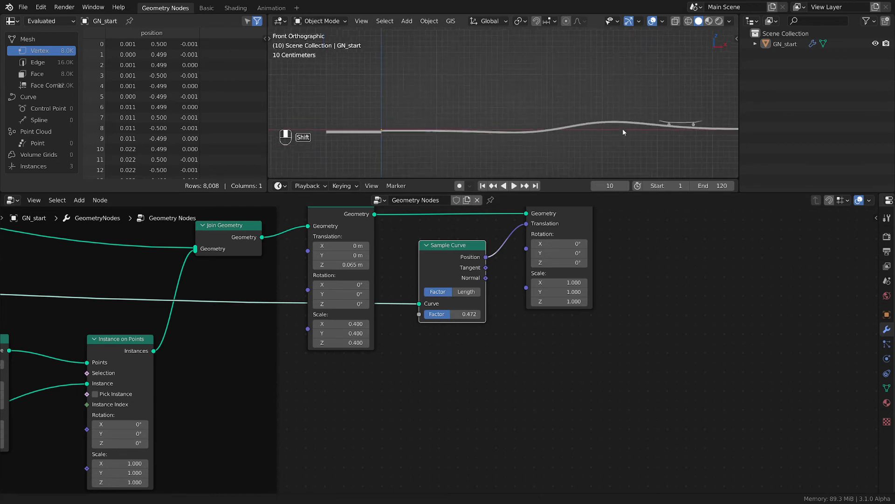
shift+middle_drag(622, 129, 409, 155)
mouse_move(452, 317)
mouse_down()
mouse_move(500, 317)
mouse_move(465, 317)
mouse_up()
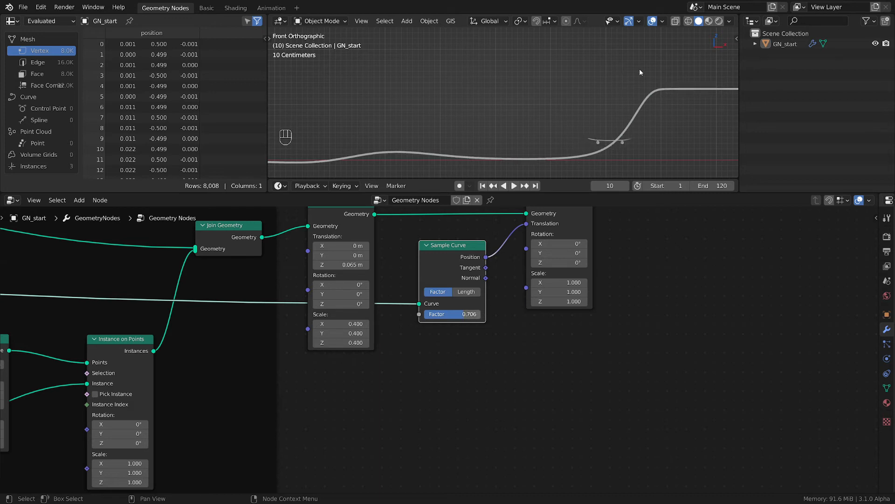
Step: Move the second Transform node away from Sample Curve to make room and add an Align Euler to Vector node between them
scroll(662, 167, up, 3)
middle_drag(691, 292, 604, 358)
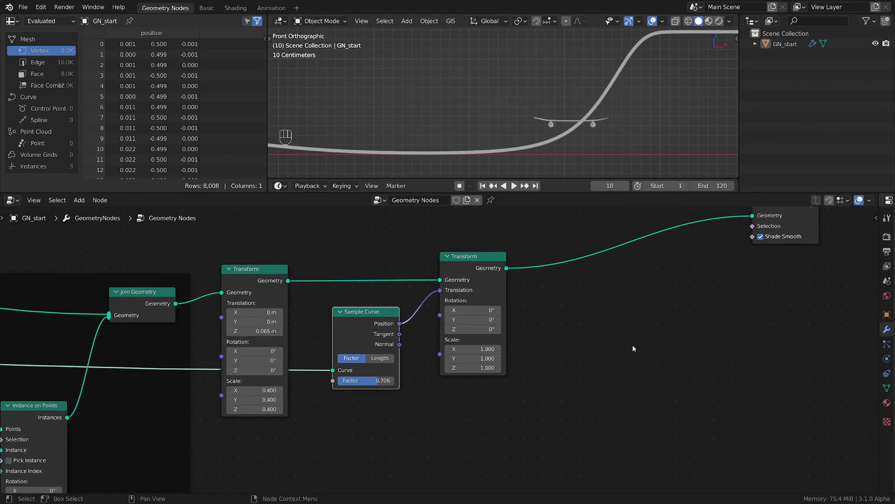
scroll(632, 348, up, 1)
drag(466, 248, 560, 241)
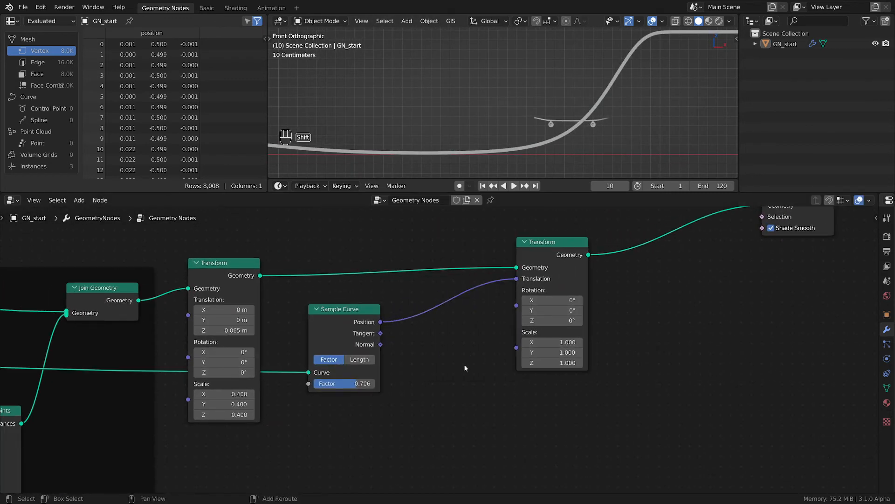
key(shift+a)
mouse_move(425, 451)
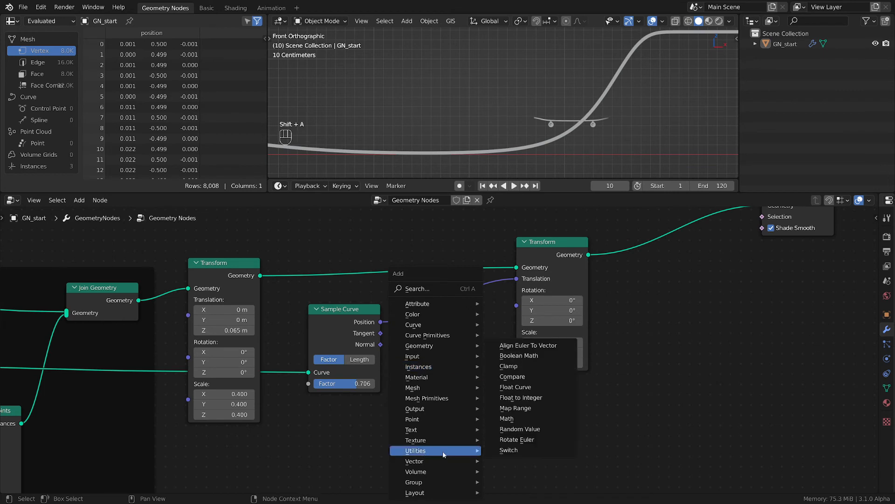
click(543, 347)
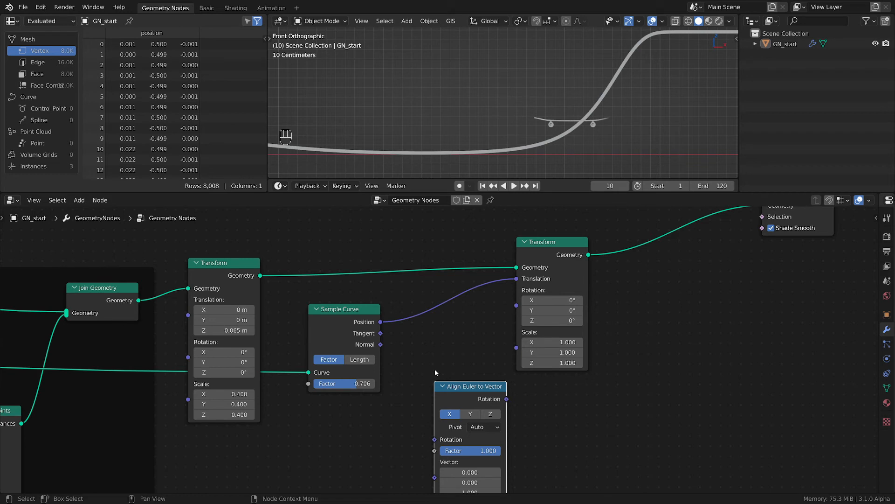
Step: Connect Sample Curve's Tangent to the Align Euler to Vector node's Vector, and its Rotation output to the second Transform's Rotation
drag(381, 333, 434, 464)
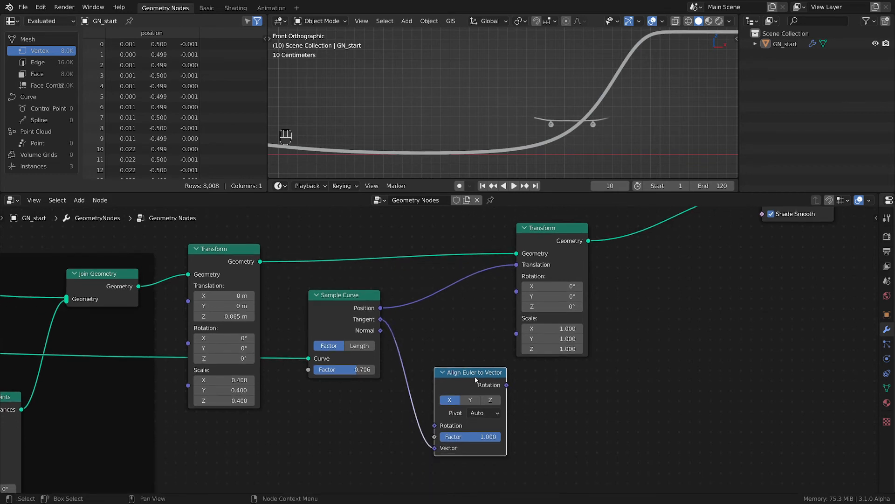
drag(478, 385, 516, 291)
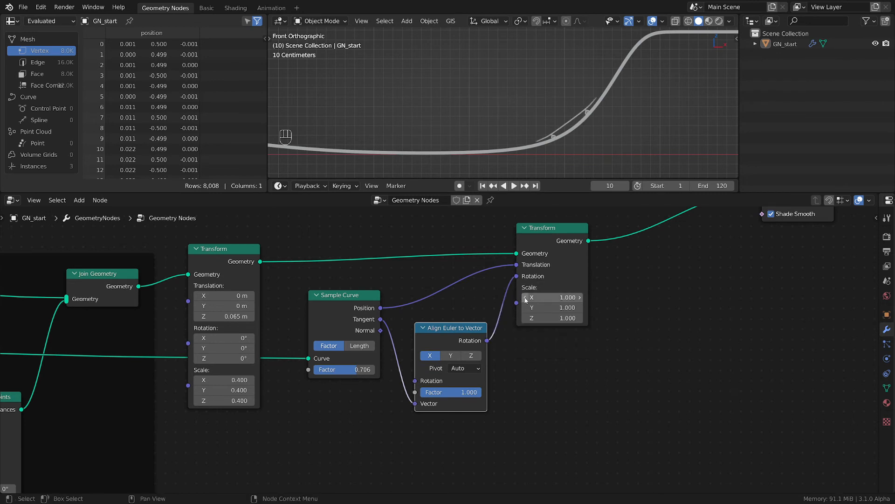
scroll(568, 113, up, 4)
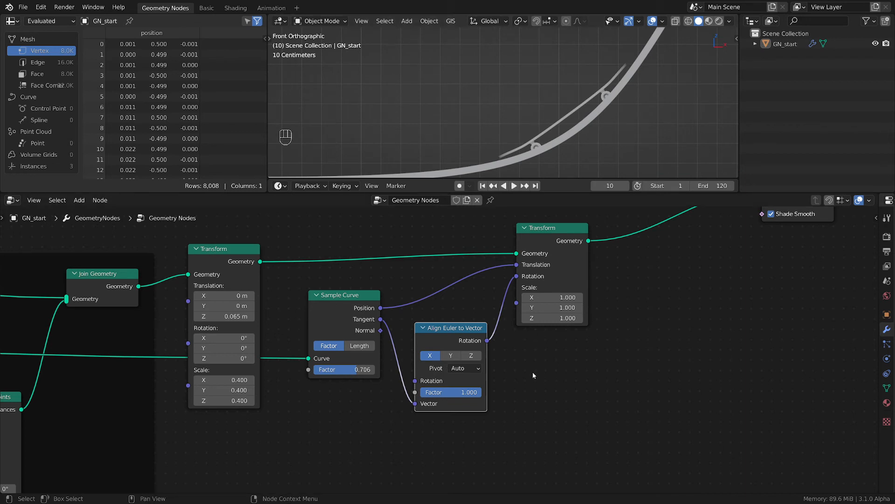
Step: Set the Sample Curve factor to 0.673 to test how the skateboard follows the slope
scroll(534, 370, down, 2)
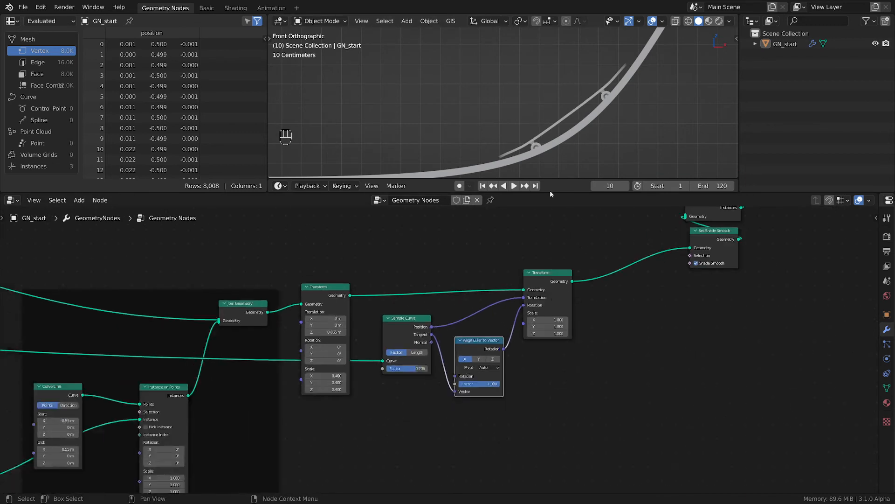
scroll(431, 404, down, 1)
scroll(432, 404, up, 2)
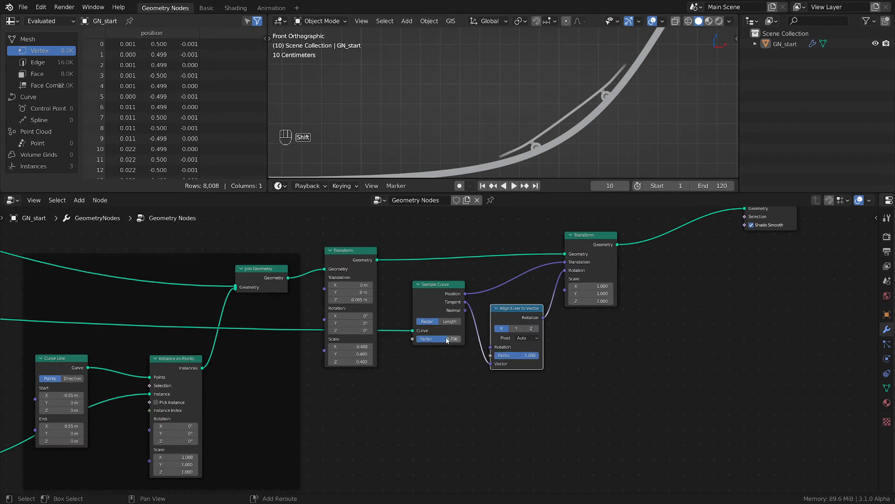
mouse_move(444, 338)
shift+mouse_down()
mouse_move(419, 338)
mouse_move(433, 338)
shift+mouse_up()
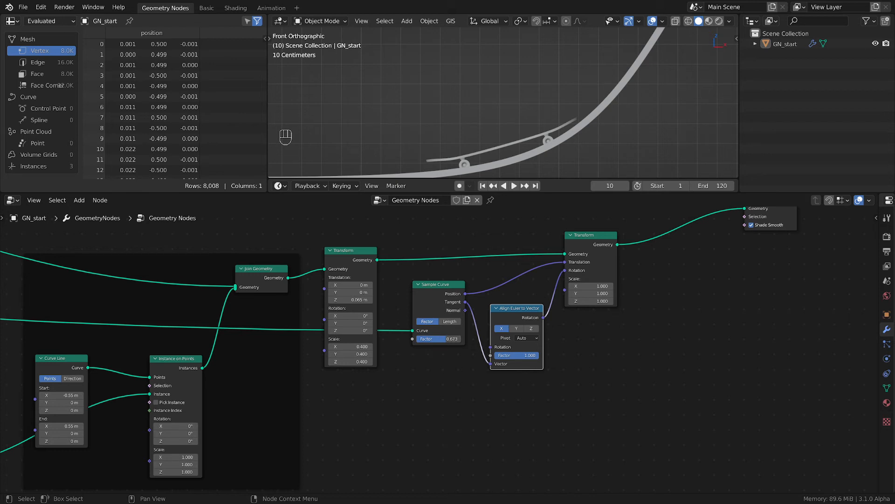
Step: Move the Align Euler to Vector node, second Transform and the output nodes away from Sample Curve to make room
scroll(580, 365, down, 3)
middle_drag(544, 383, 523, 392)
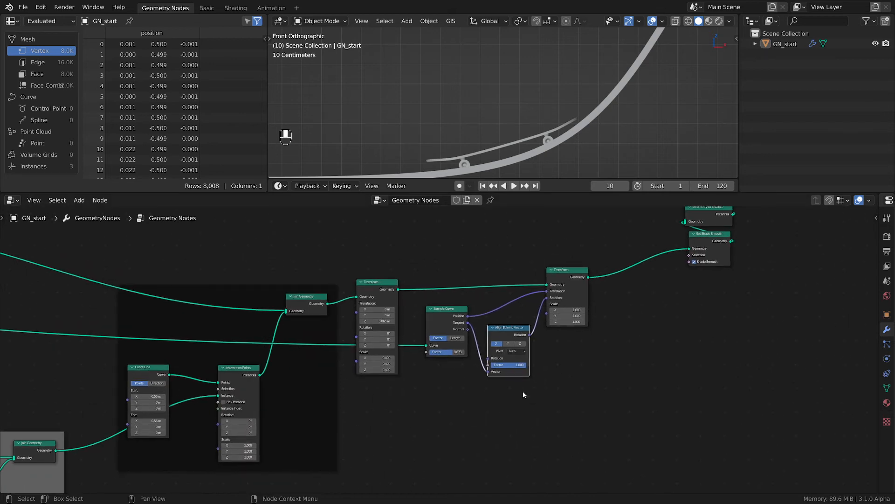
scroll(561, 381, down, 4)
middle_drag(654, 372, 512, 396)
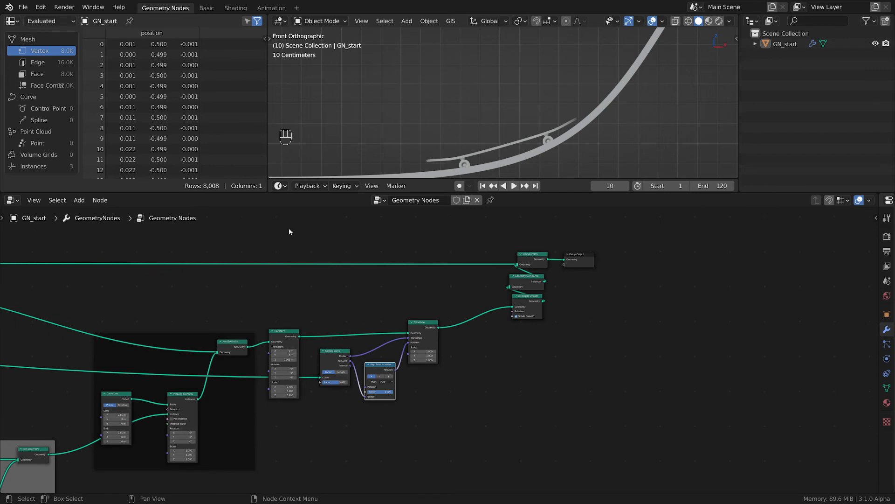
drag(358, 231, 611, 406)
key(g)
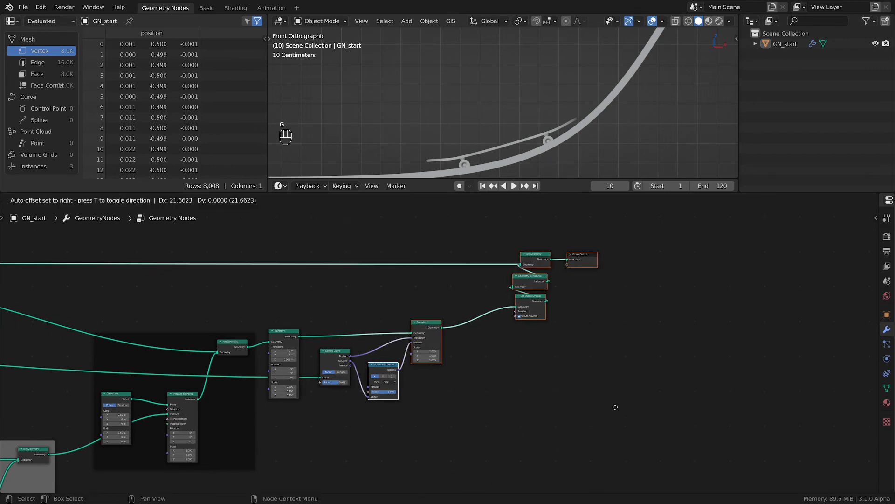
click(743, 401)
Step: Add a Scene Time node below the Sample Curve node
scroll(545, 73, down, 5)
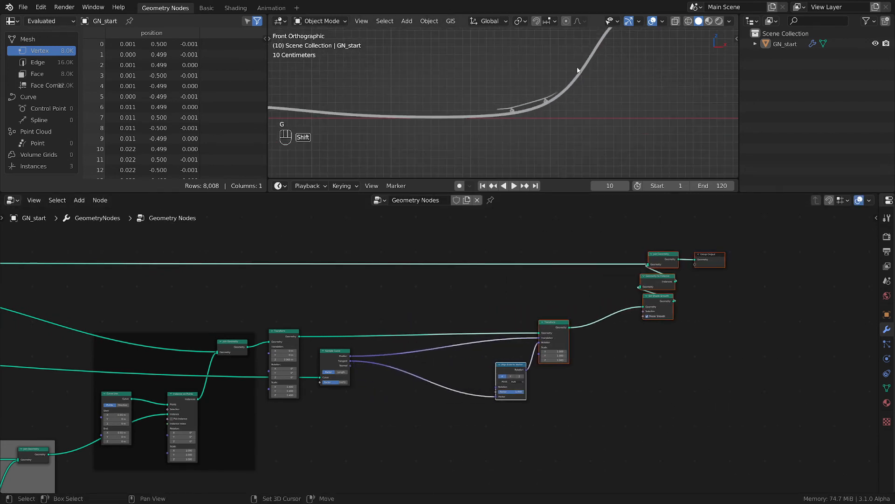
shift+middle_drag(577, 70, 652, 87)
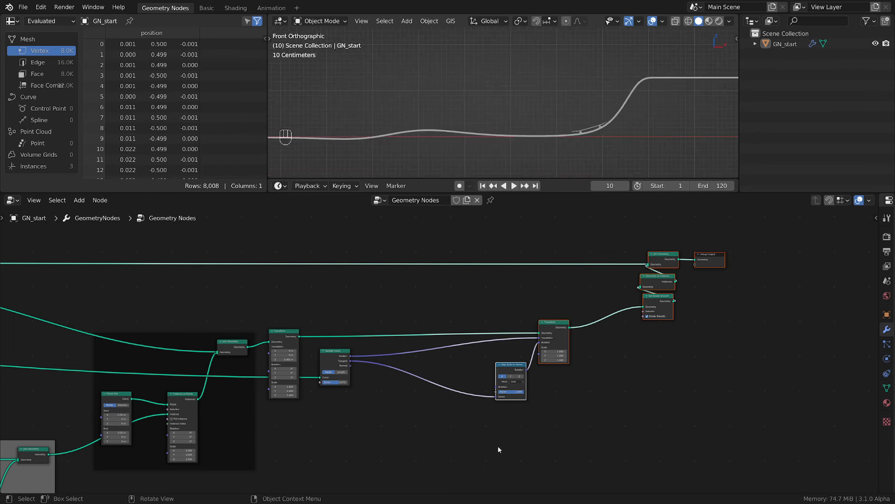
middle_drag(485, 424, 590, 382)
scroll(528, 388, up, 6)
click(500, 374)
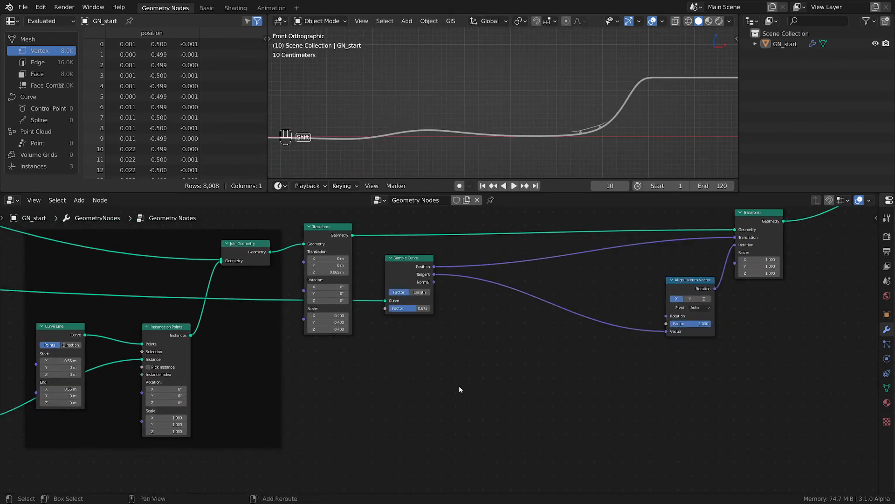
key(shift+a)
mouse_move(459, 388)
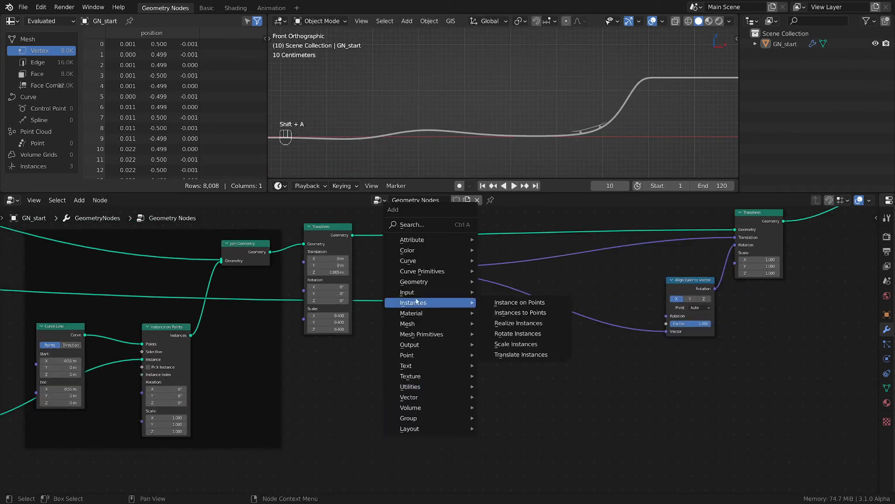
mouse_move(429, 292)
click(513, 459)
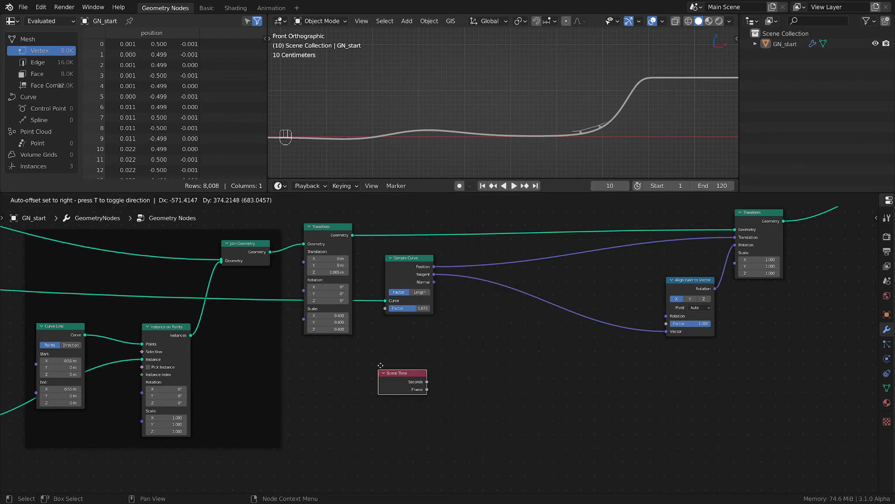
click(454, 398)
Step: Add a Math node beside Scene Time and set its operation to Modulo
scroll(455, 399, up, 1)
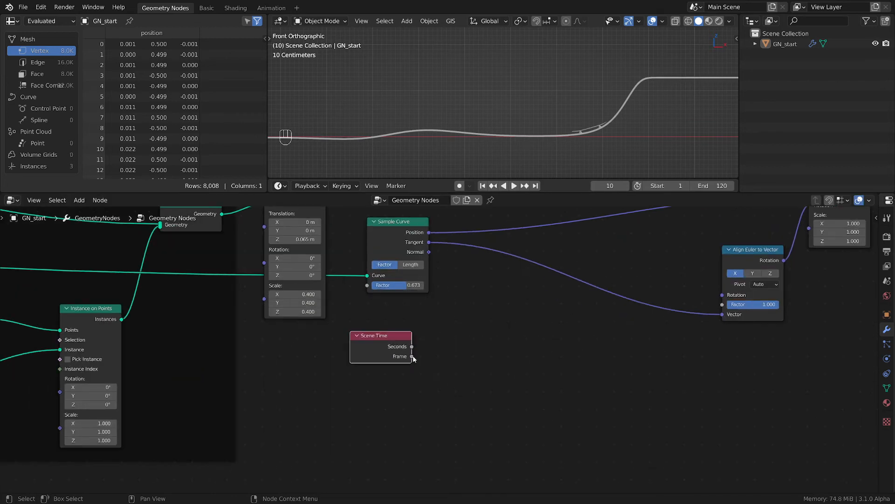
click(491, 368)
key(shift+a)
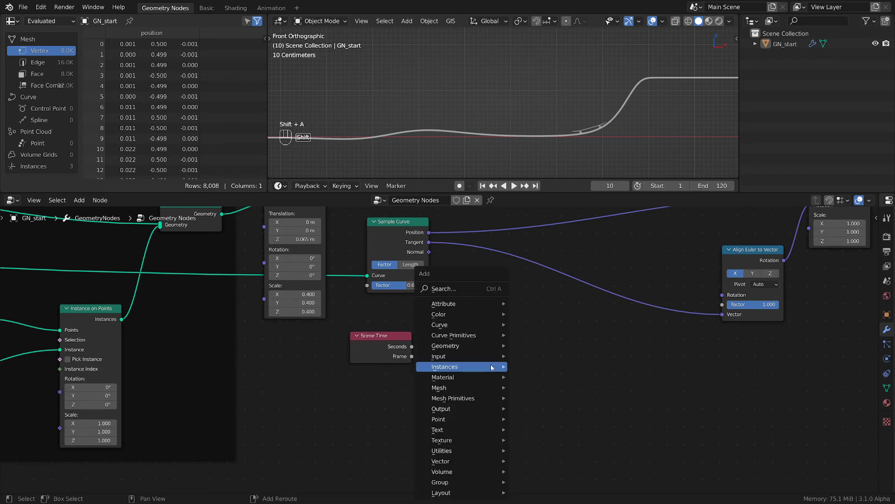
mouse_move(491, 367)
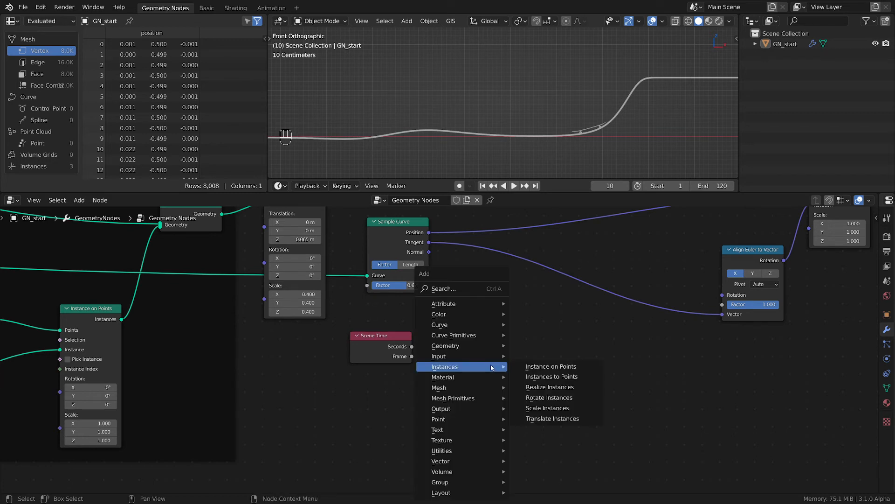
mouse_move(485, 450)
click(540, 417)
click(531, 325)
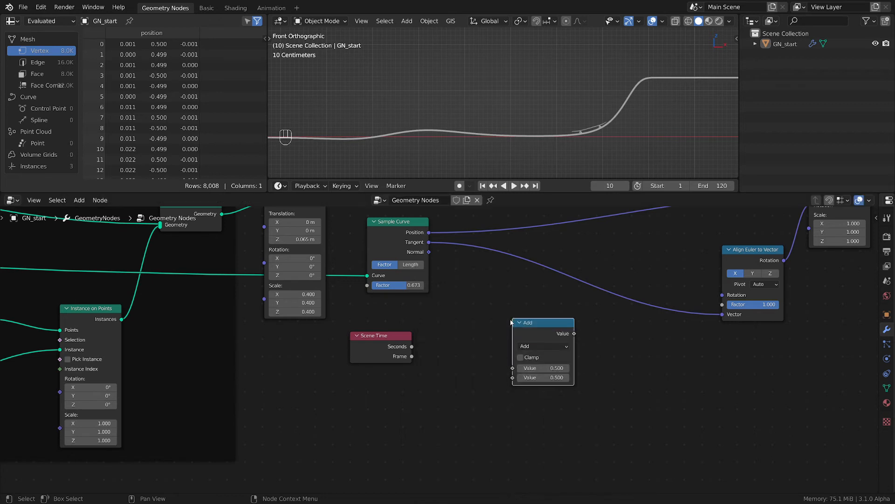
scroll(493, 370, up, 1)
click(549, 340)
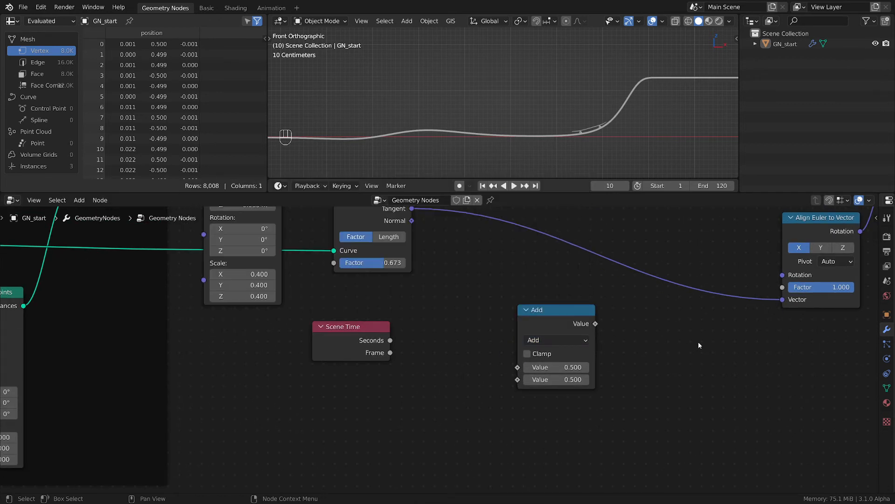
click(555, 342)
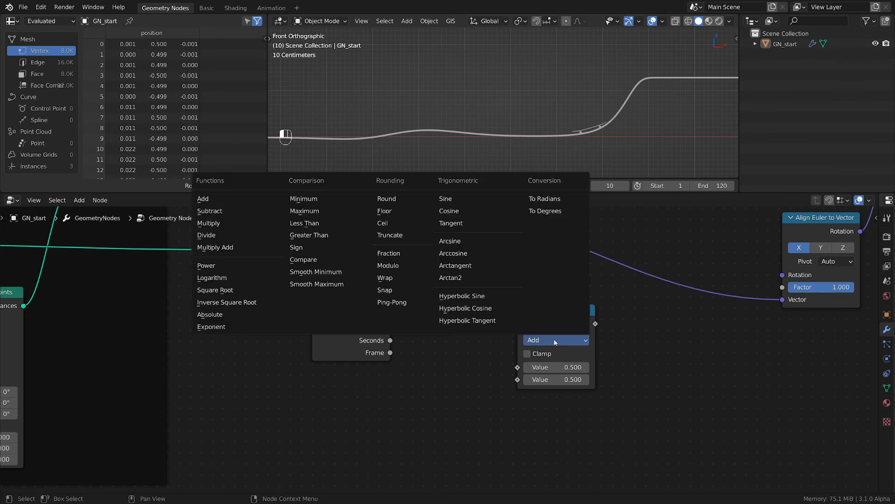
click(388, 265)
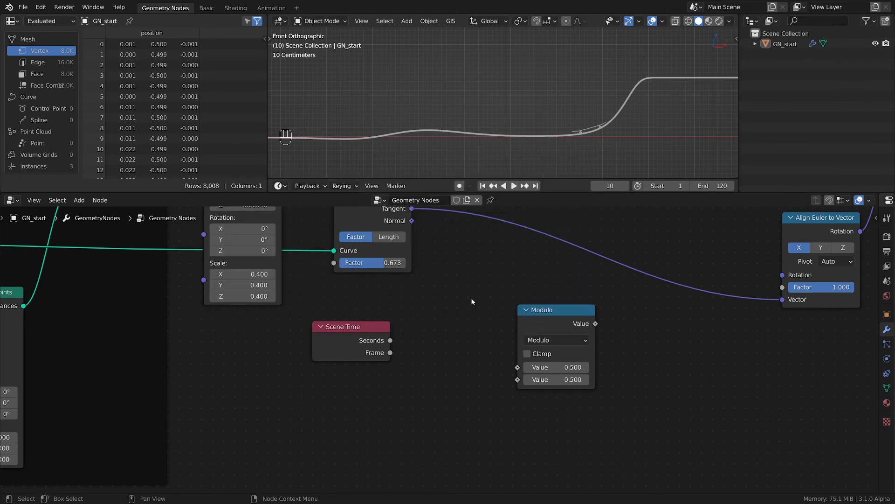
Step: Connect Scene Time's Frame output to Modulo's first Value and space the two nodes further apart
scroll(464, 142, down, 2)
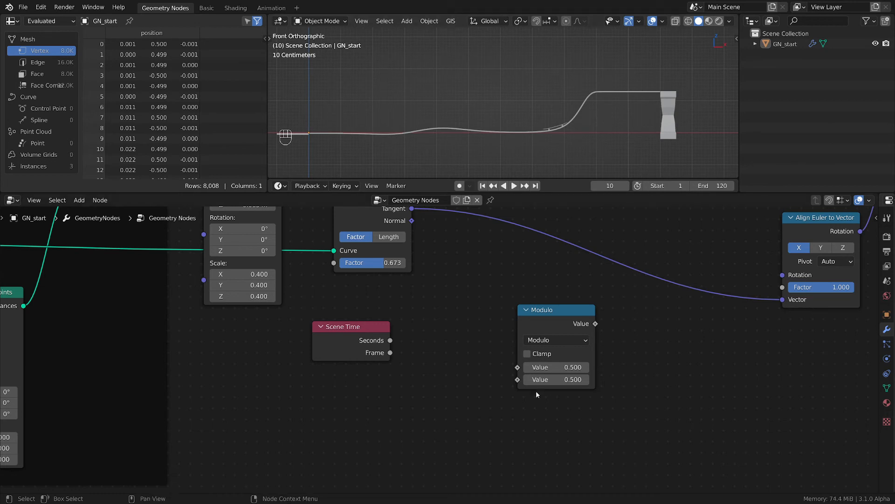
drag(392, 353, 517, 367)
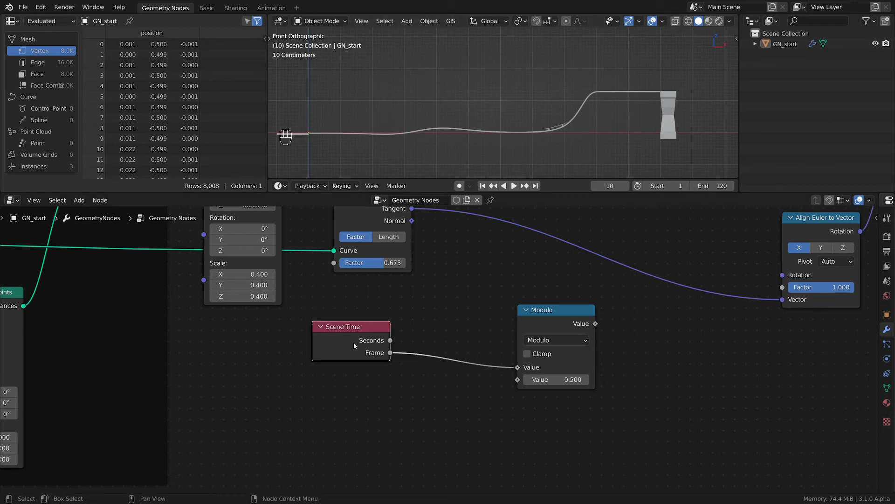
drag(354, 337, 271, 343)
drag(569, 319, 559, 315)
middle_drag(674, 335, 563, 358)
scroll(481, 351, down, 1)
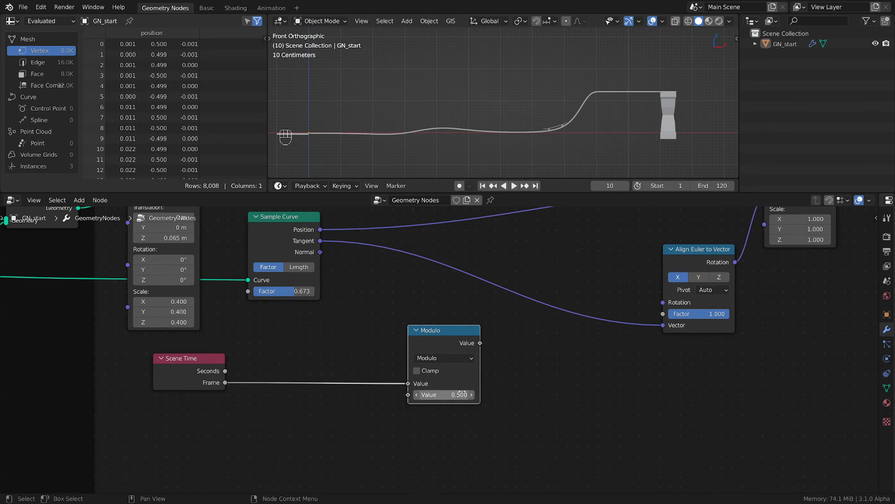
Step: Collapse the Align Euler to Vector node, leaving Sample Curve's Tangent connected to its Vector input
scroll(591, 388, up, 2)
scroll(592, 388, down, 2)
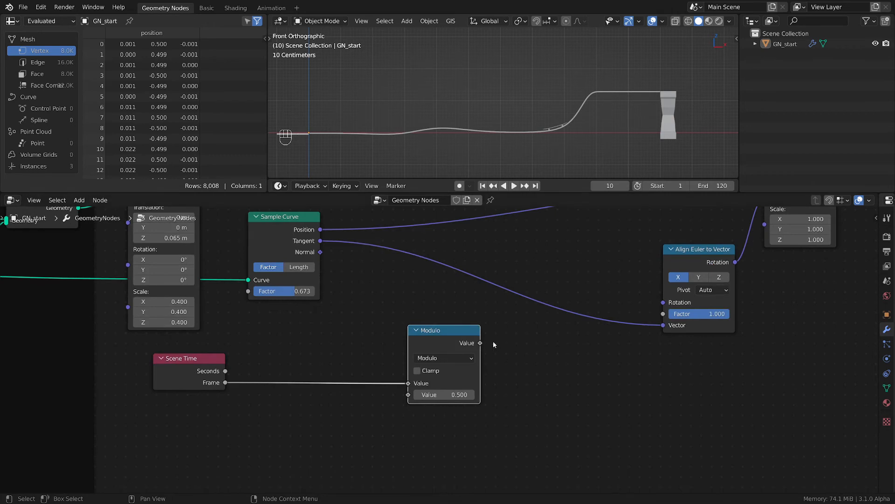
drag(663, 325, 664, 314)
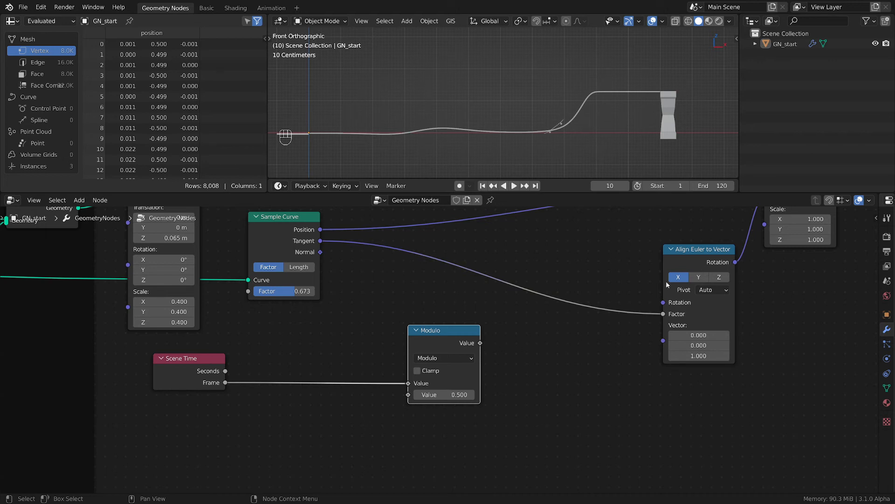
drag(663, 314, 663, 341)
click(671, 249)
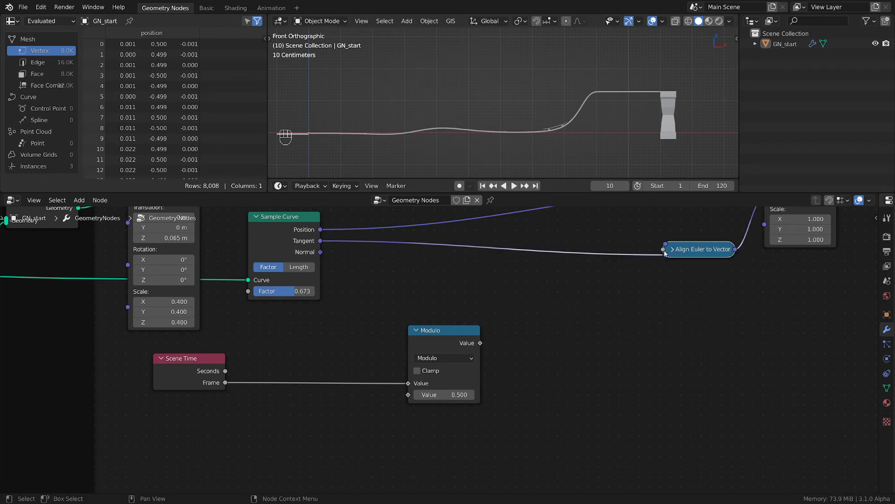
Step: Move Sample Curve next to the Align Euler to Vector node and connect Modulo's Value output to Sample Curve's Factor
scroll(594, 294, down, 2)
middle_drag(420, 248, 449, 263)
drag(375, 245, 638, 248)
drag(525, 351, 554, 336)
drag(592, 313, 592, 312)
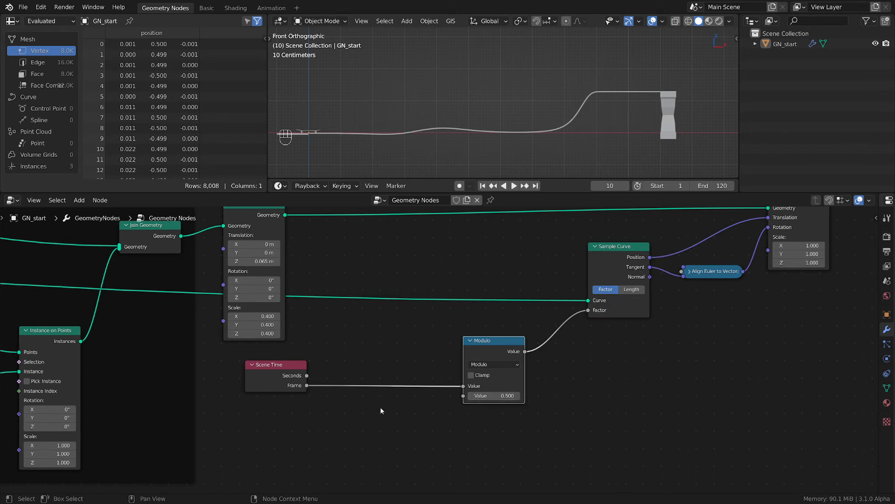
Step: Play the animation and scrub through the frames to check how the skateboard moves
key(space)
key(space)
drag(632, 185, 612, 186)
Step: Set Modulo's second Value to 1
scroll(494, 385, up, 2)
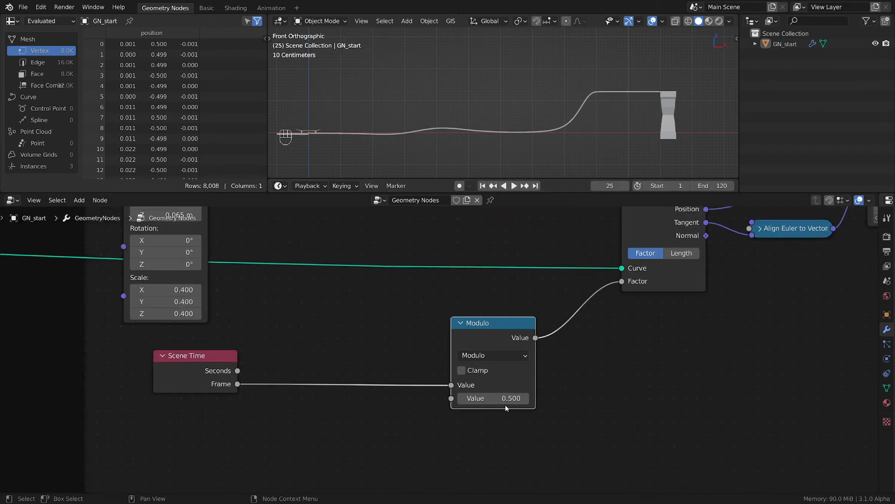
click(510, 399)
text(1)
key(Return)
Step: Step the timeline through the first frames, ending at frame 1, to check the skateboard's position on whole frames
mouse_move(612, 185)
shift+mouse_down()
mouse_move(592, 185)
mouse_move(627, 187)
shift+mouse_up()
click(625, 187)
click(626, 186)
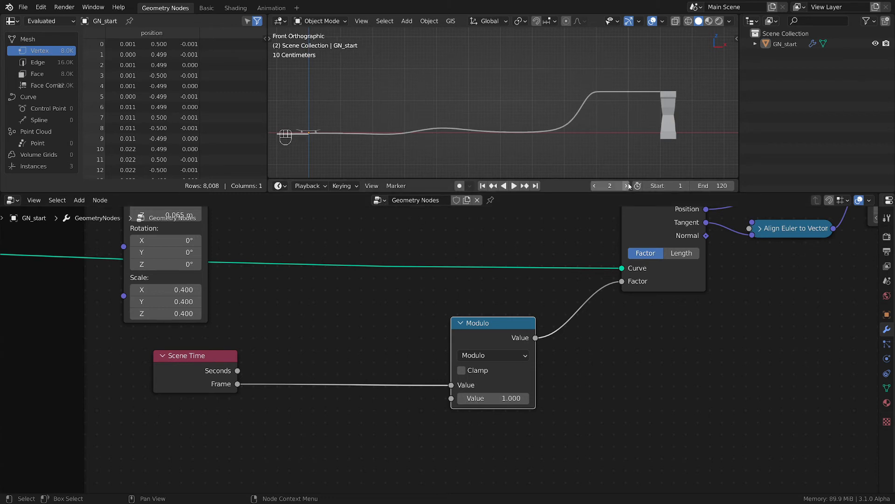
click(594, 186)
Step: Duplicate the Modulo node below the original and change the copy's operation to Divide
middle_drag(299, 407, 450, 373)
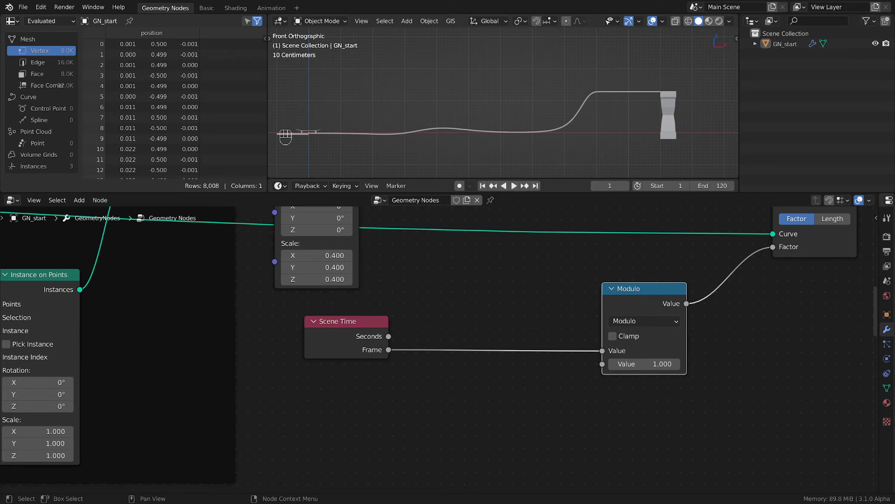
click(628, 294)
key(shift+d)
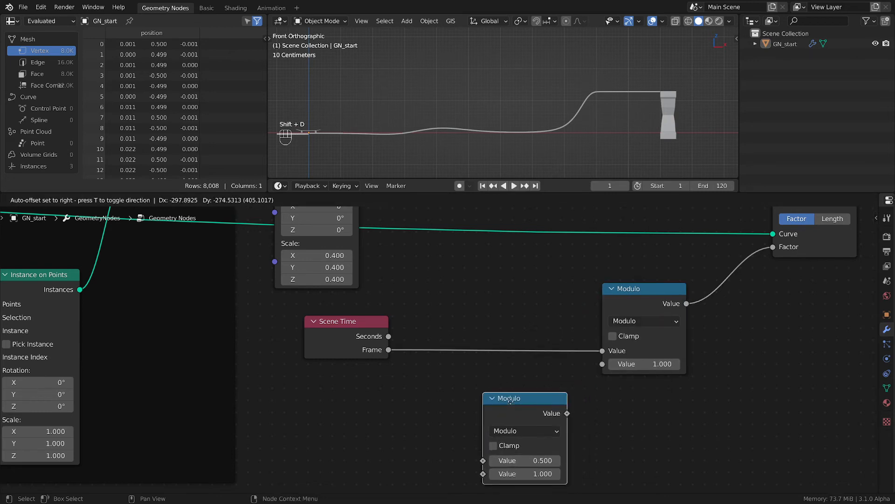
click(513, 383)
middle_drag(569, 390, 548, 358)
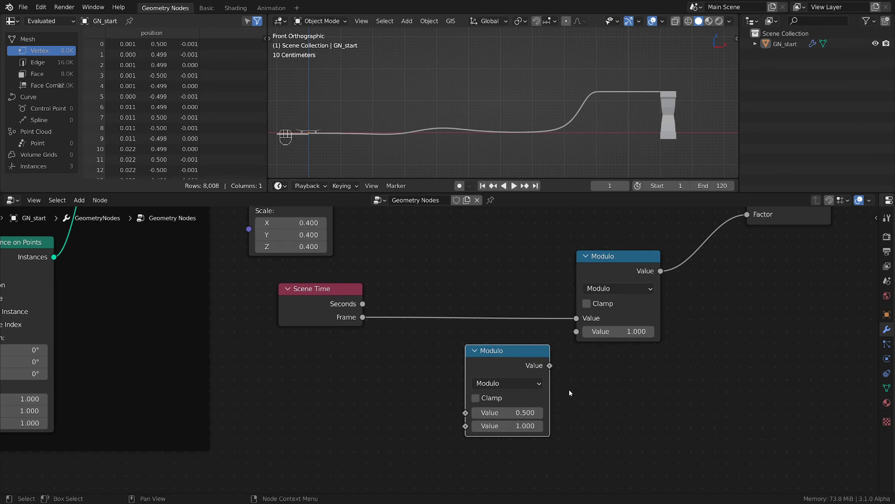
click(513, 383)
key(d)
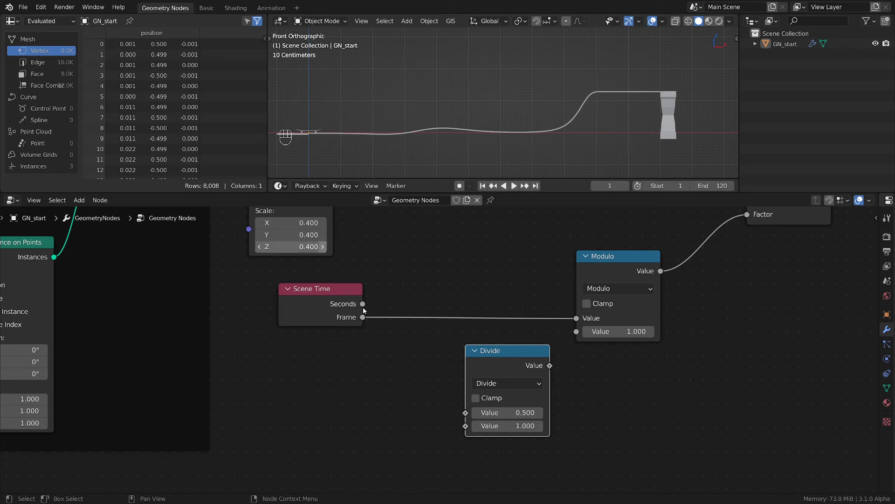
Step: Insert the Divide node into the link between Scene Time's Frame and Modulo, and shift Scene Time aside
drag(510, 353, 489, 308)
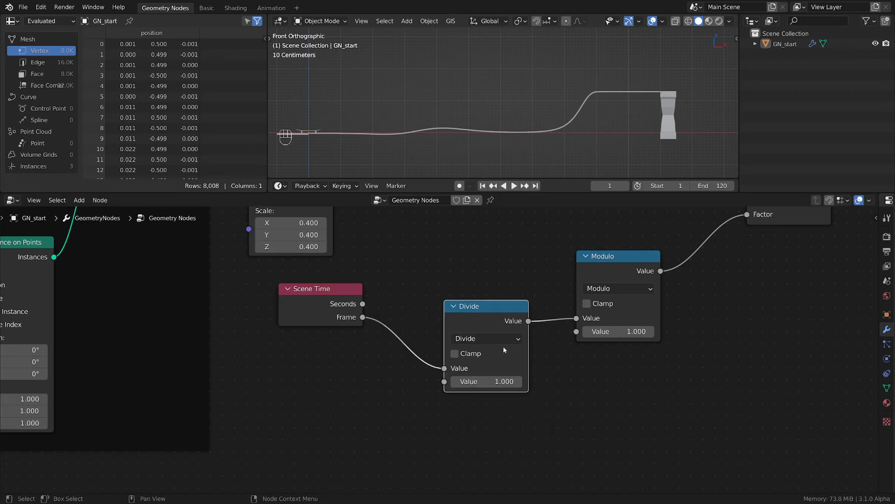
drag(336, 313, 316, 320)
middle_drag(464, 392, 500, 340)
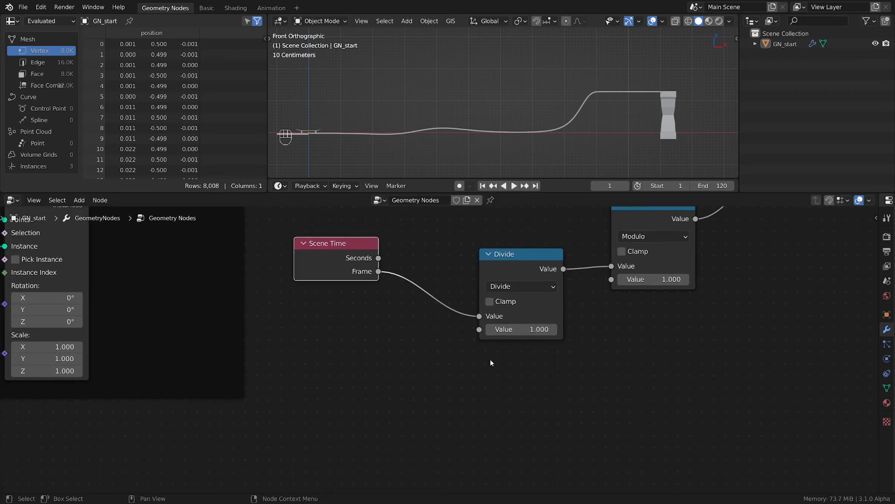
Step: Set the divisor of the Divide node after Scene Time to 20 and reset the timeline to frame 1
scroll(491, 362, up, 1)
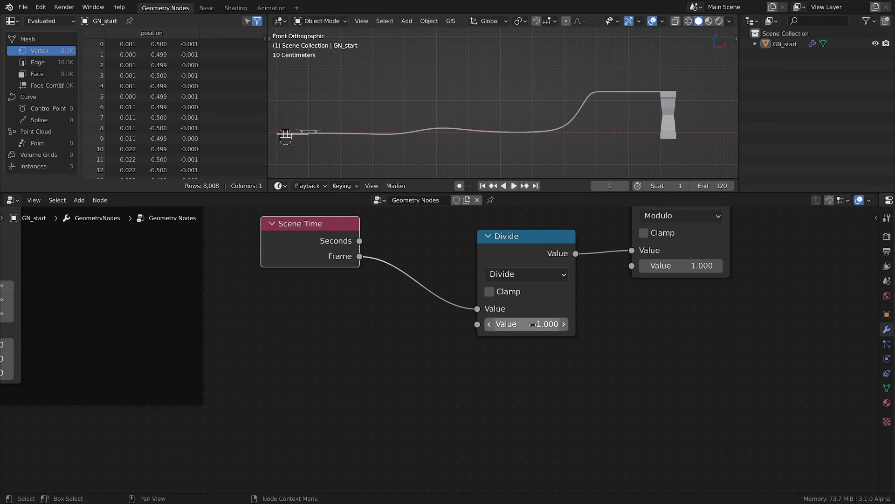
click(534, 324)
text(20)
key(Return)
mouse_move(609, 185)
mouse_down()
mouse_move(675, 186)
mouse_move(611, 186)
mouse_up()
click(612, 185)
text(1)
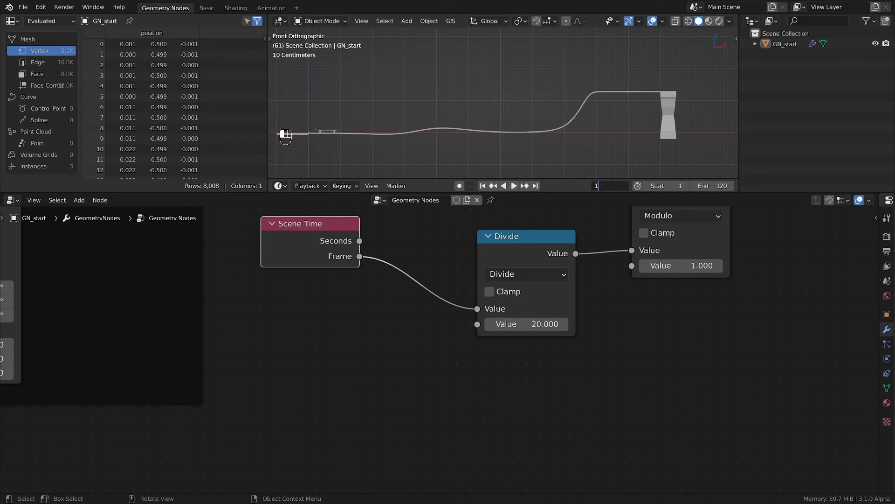
key(Return)
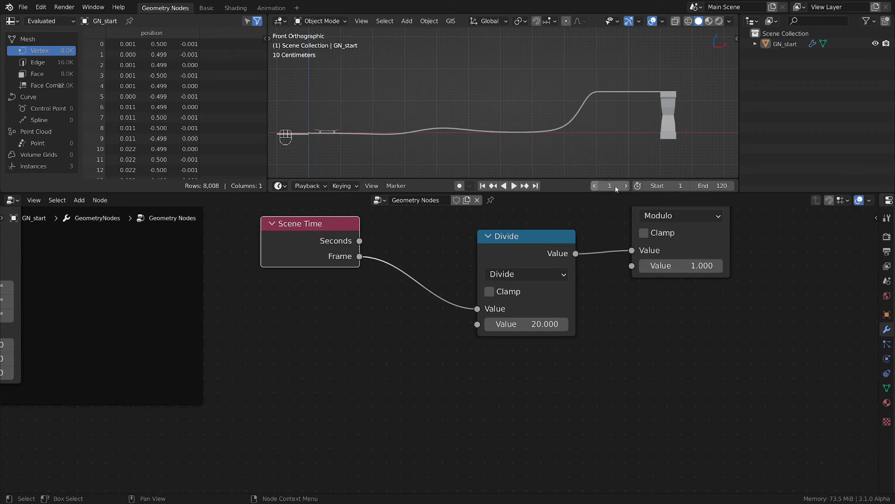
Step: Advance the timeline from frame 1 to frame 19 to check how the instance moves along the curve
drag(620, 185, 633, 187)
click(636, 185)
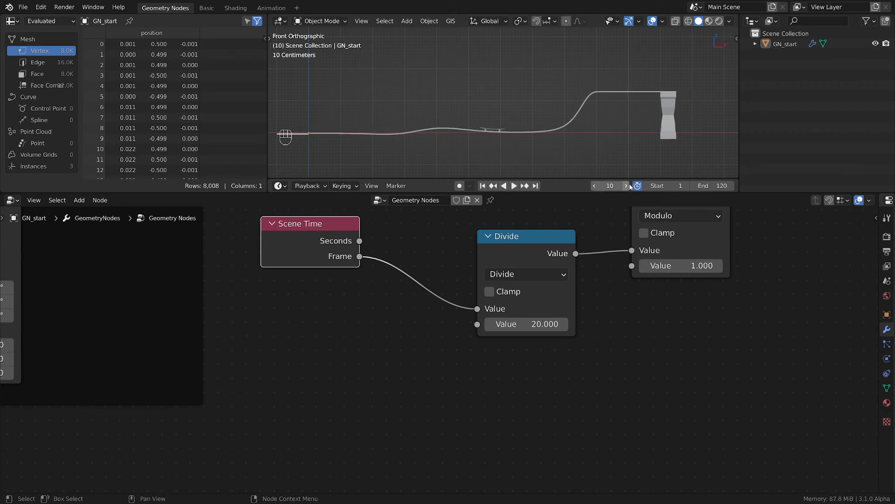
click(635, 185)
click(626, 186)
click(627, 185)
click(627, 186)
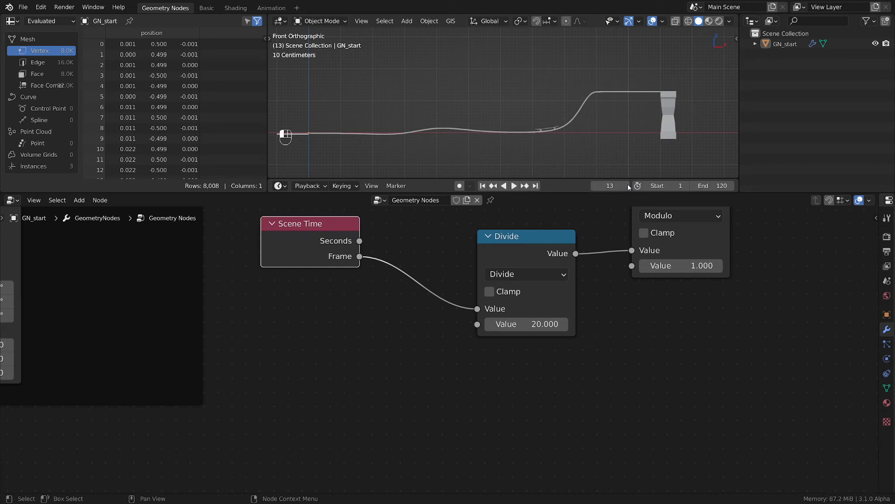
click(627, 186)
click(628, 186)
click(628, 185)
click(629, 185)
click(628, 186)
click(628, 186)
Step: Duplicate the Modulo node, change the copy to Divide and insert it between Modulo and the curve sampling Factor input
middle_drag(647, 357, 503, 422)
scroll(644, 355, down, 2)
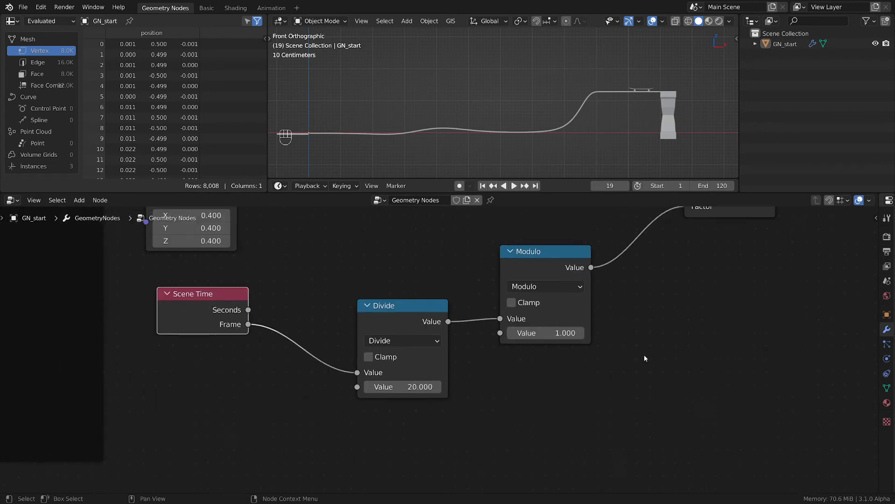
middle_drag(634, 354, 602, 358)
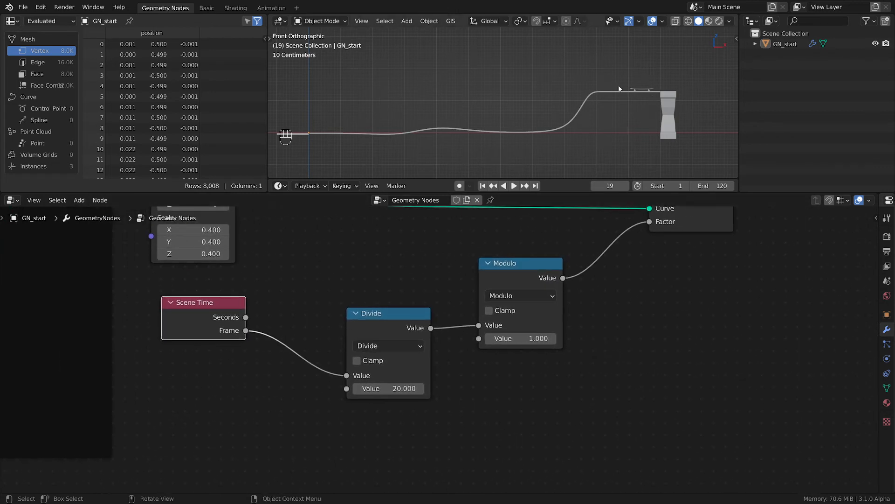
click(519, 264)
click(645, 299)
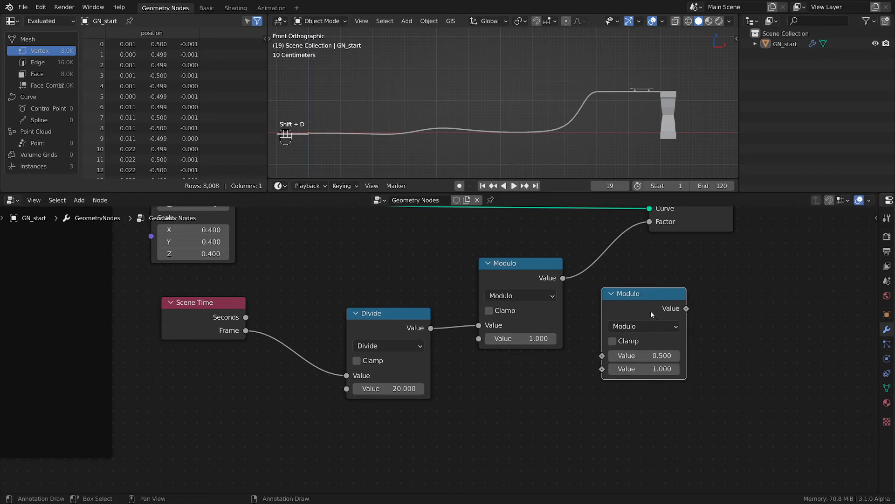
click(636, 325)
key(d)
drag(631, 291, 621, 256)
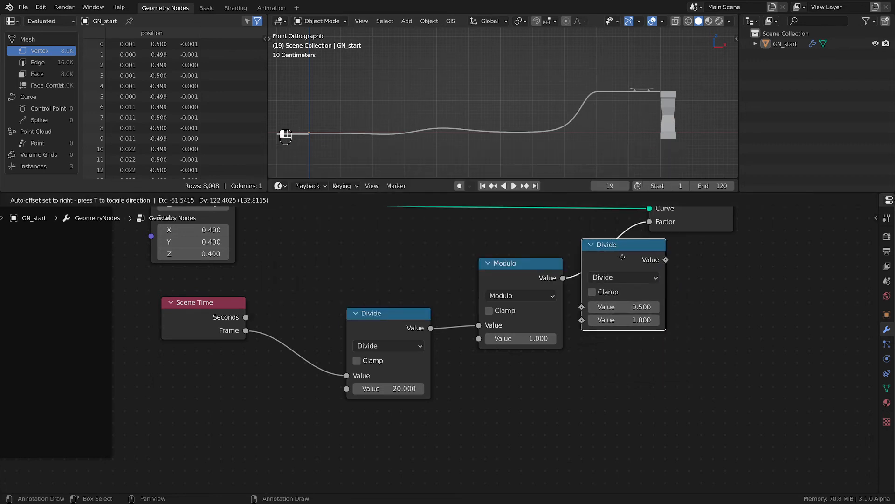
Step: Reconnect the Modulo output to the second value of the new Divide node and reposition the Modulo node between both Divide nodes
drag(541, 274, 508, 282)
drag(608, 309, 611, 320)
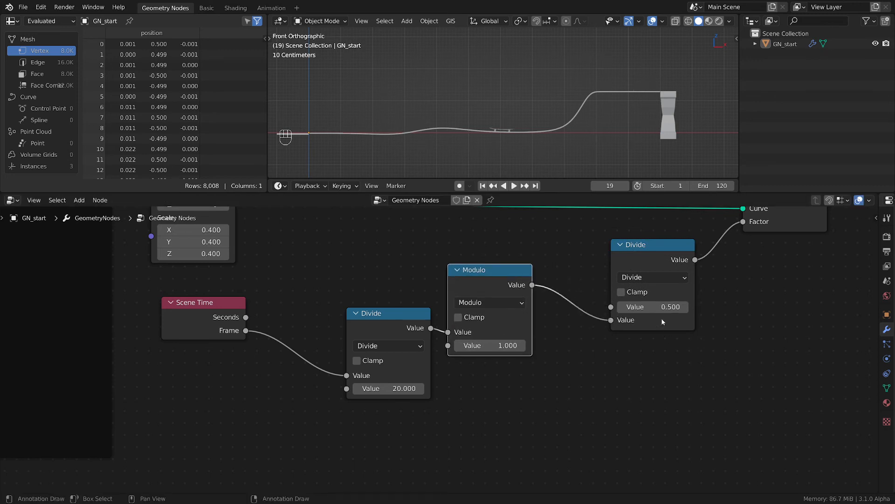
drag(471, 274, 490, 273)
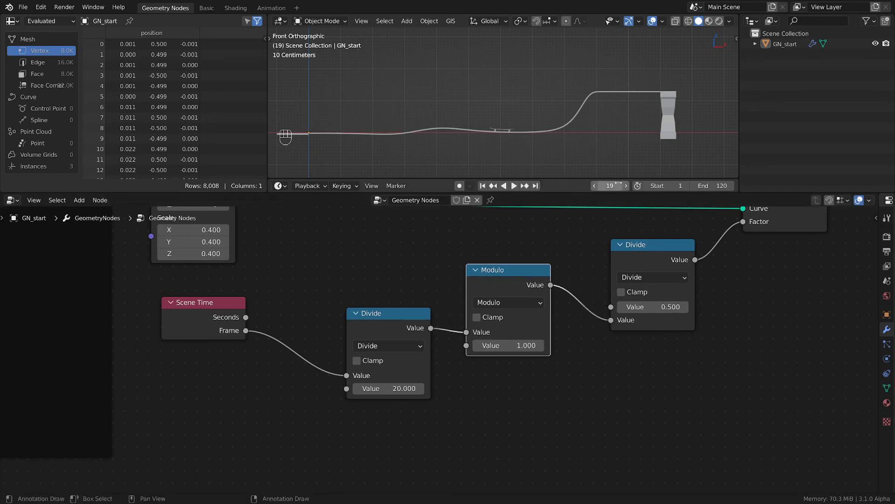
Step: Return to frame 1 and play the animation to check the motion with the added Divide node
click(613, 184)
text(1)
key(Return)
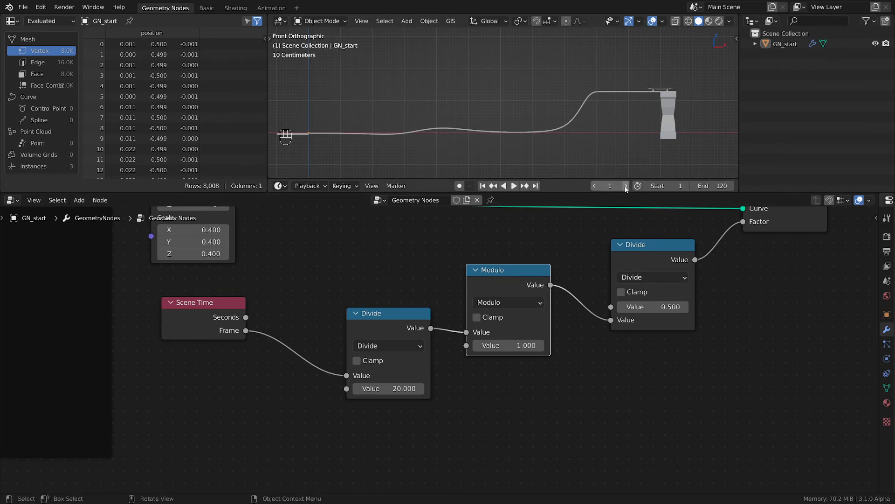
key(space)
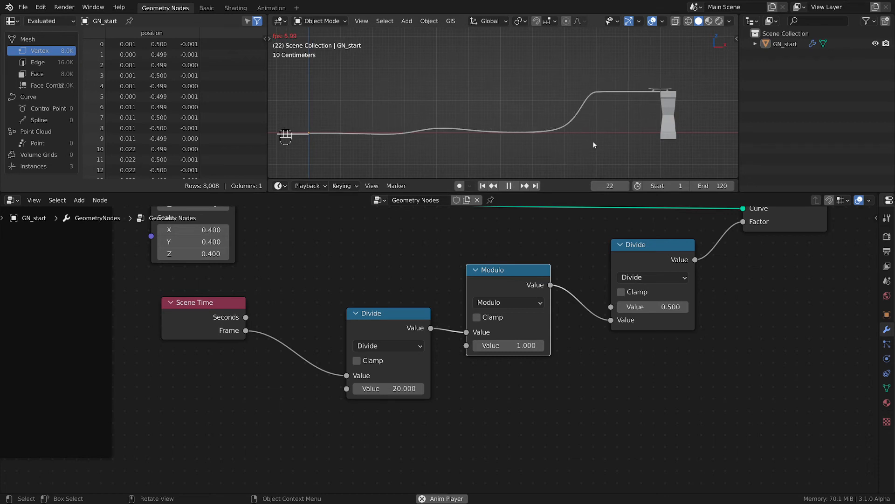
key(space)
Step: Set the divisor of the Divide node fed by Scene Time to 120
scroll(443, 440, up, 1)
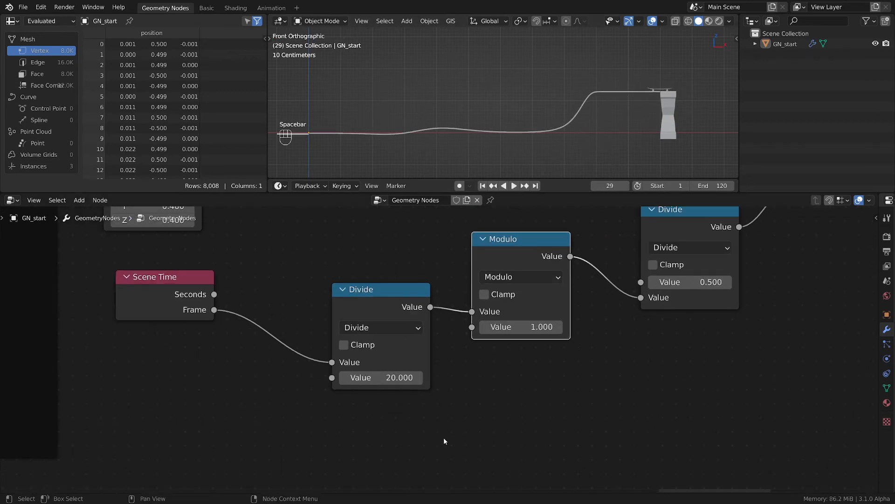
drag(394, 304, 387, 288)
middle_drag(477, 396, 685, 365)
scroll(685, 365, up, 1)
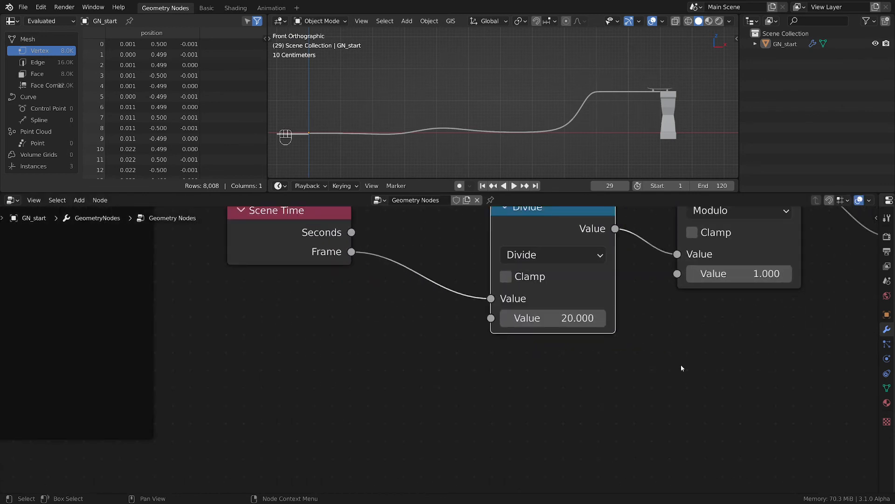
middle_drag(348, 252, 245, 298)
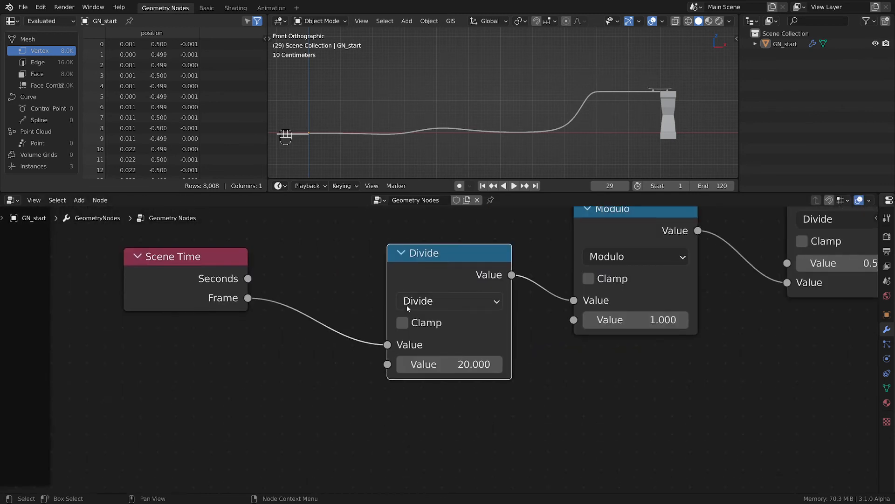
click(413, 364)
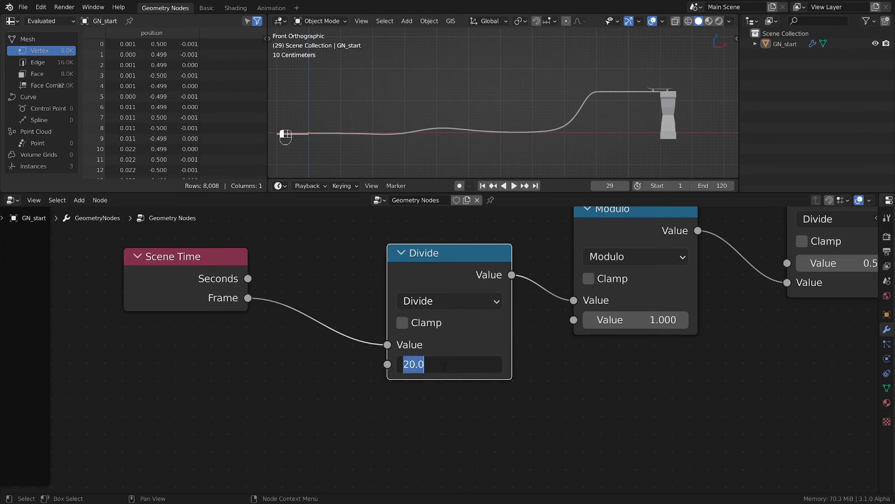
text(120)
key(Return)
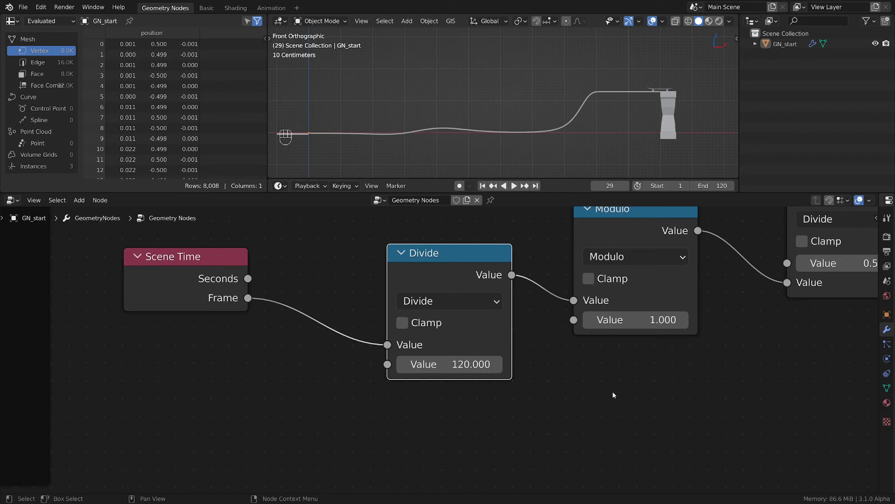
Step: Rewind to frame 1 and play the animation to check the motion with the new divisor
key(shift+Left)
key(shift+Left)
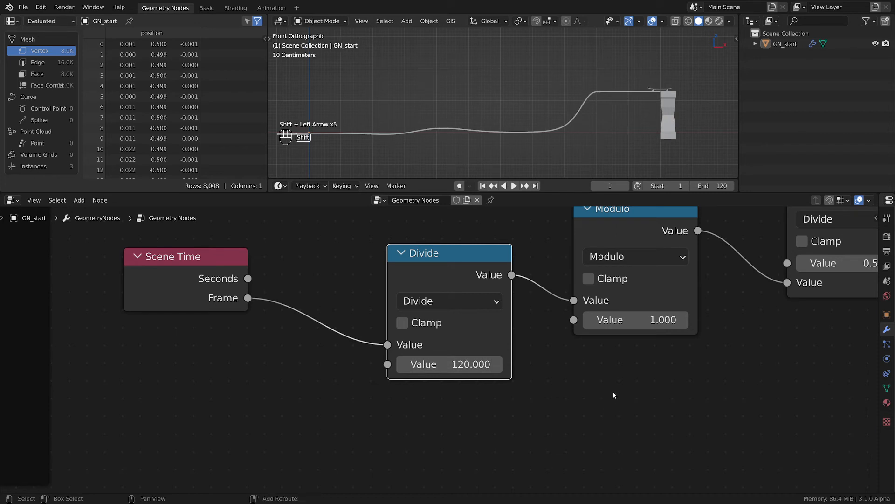
key(shift+Left)
key(space)
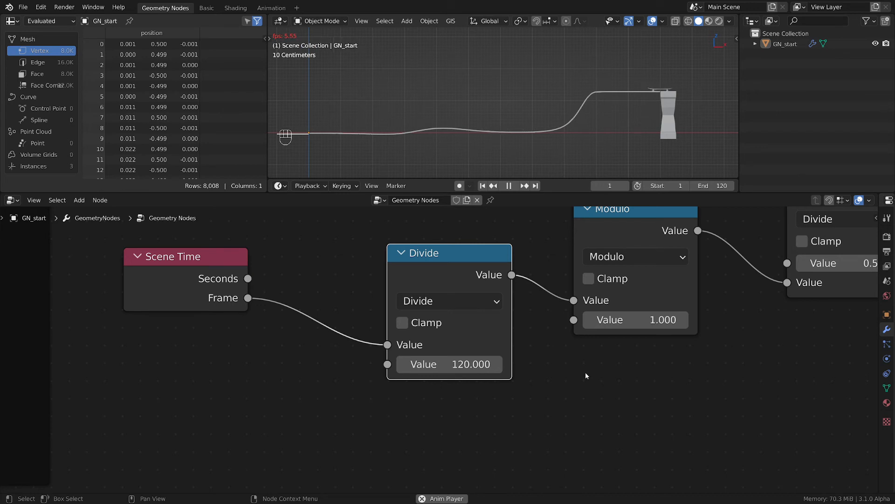
key(space)
Step: Try raising the first value of the Divide node after Modulo to about 1.98 while scrubbing the timeline past frame 170
middle_drag(465, 273, 438, 311)
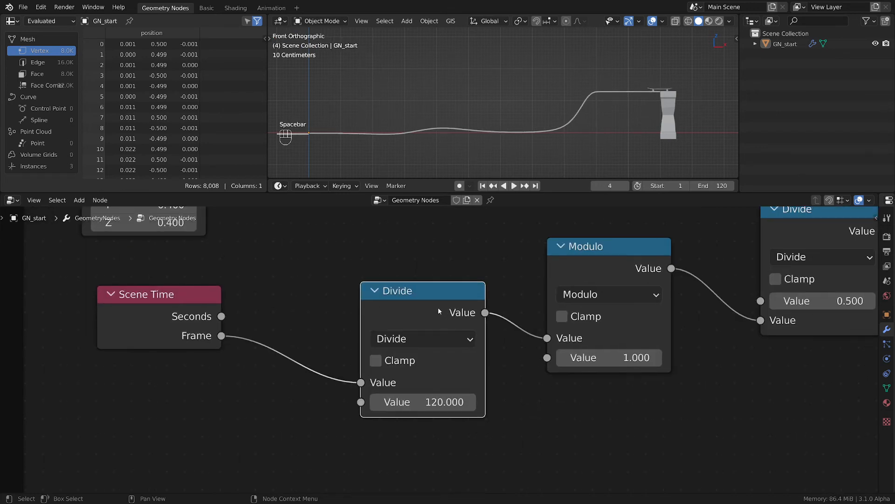
middle_drag(773, 351, 532, 396)
scroll(571, 398, down, 5)
middle_drag(675, 362, 653, 373)
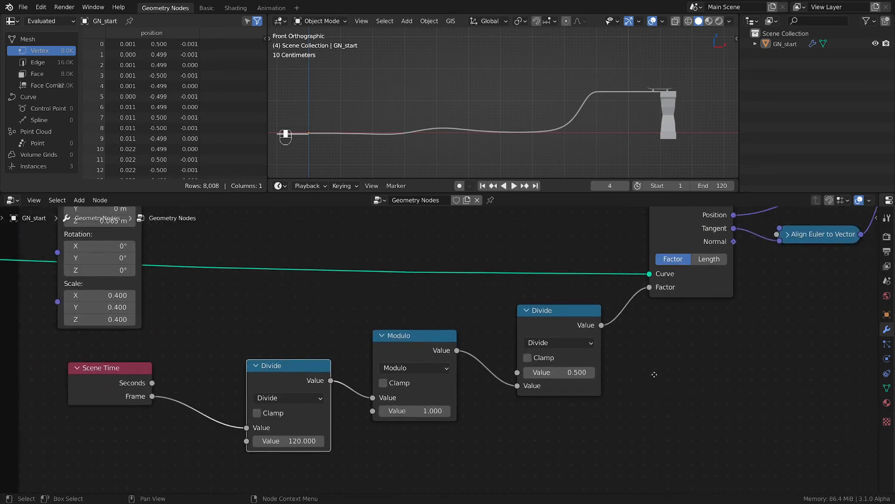
drag(545, 321, 567, 306)
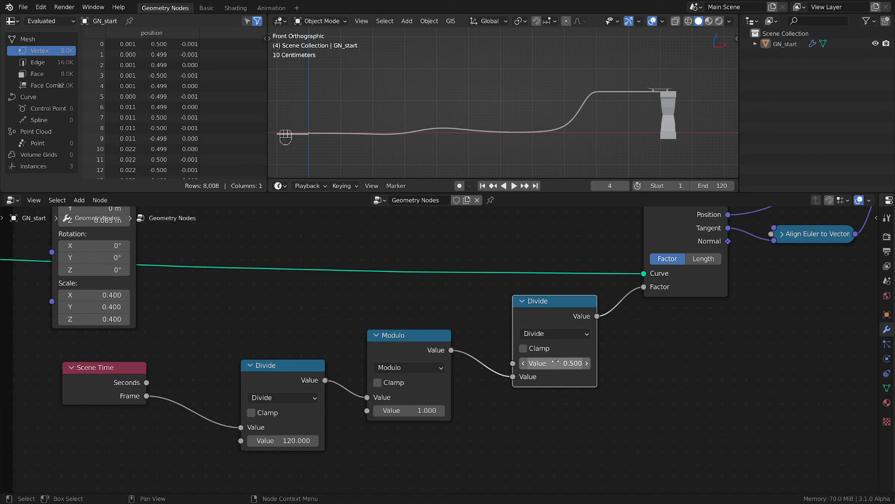
shift+drag(555, 362, 686, 185)
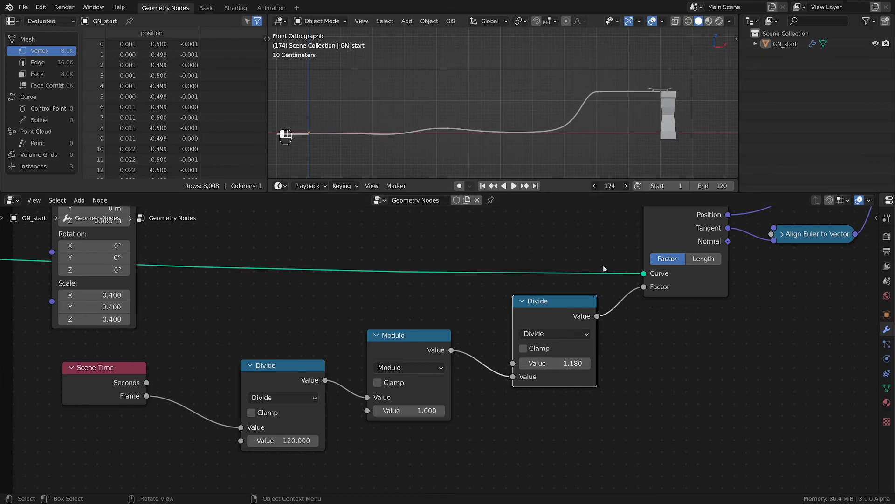
mouse_move(557, 363)
mouse_down()
mouse_move(583, 363)
mouse_move(501, 363)
mouse_move(568, 363)
mouse_up()
Step: Set the first value of the Divide node after Modulo to 0.5 and save the file
click(578, 363)
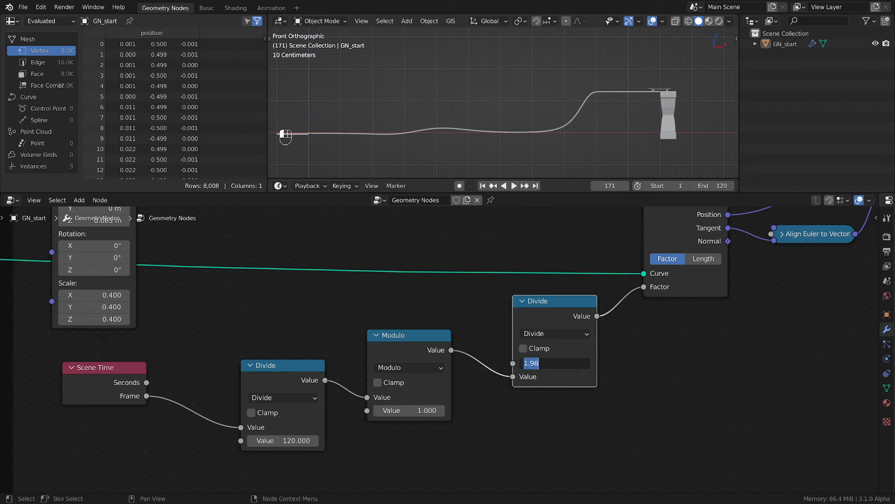
text(0.5)
key(Return)
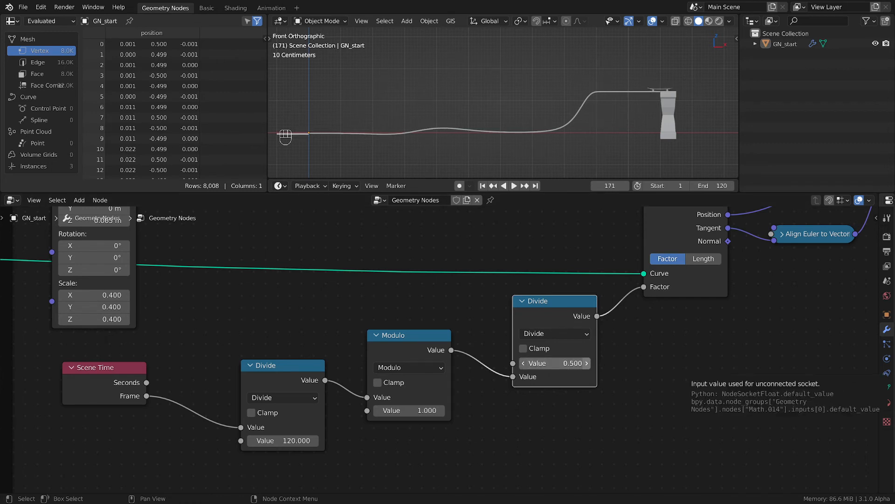
click(733, 443)
key(ctrl+s)
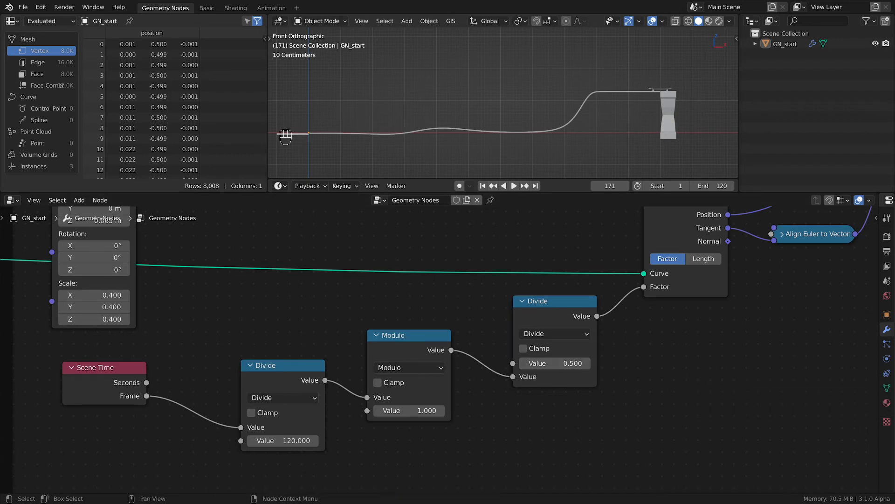
Step: Spread out the Scene Time, first Divide and Modulo nodes to make room in the node chain
middle_drag(477, 424, 673, 409)
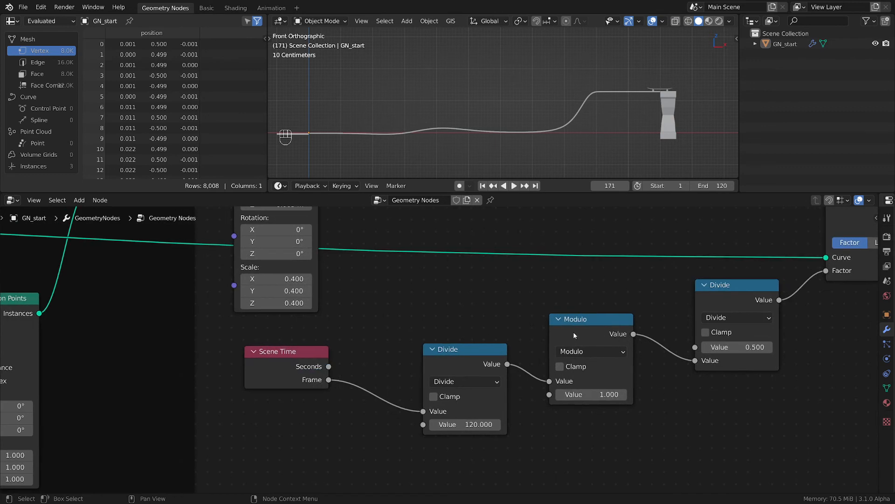
drag(575, 332, 620, 315)
drag(460, 354, 451, 293)
middle_drag(506, 395, 558, 352)
drag(365, 318, 346, 314)
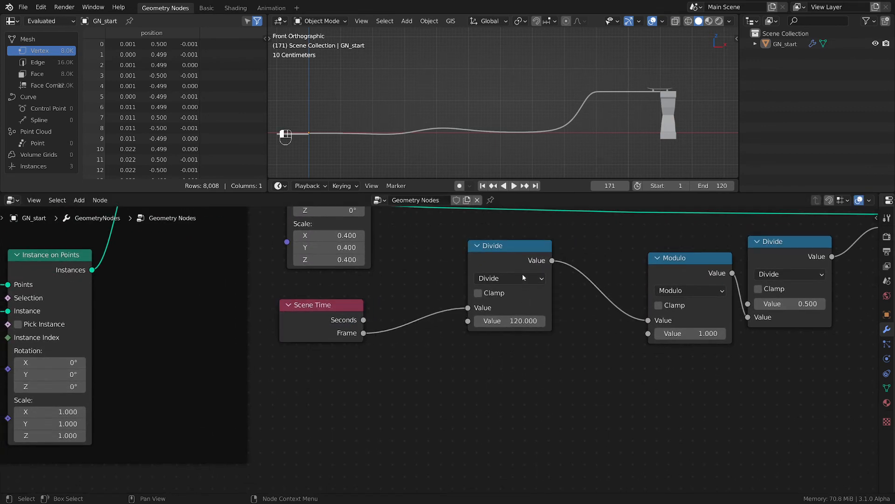
Step: Duplicate the first Divide node below it, change the copy to Multiply and copy the 120 divisor into its second value
click(503, 245)
key(shift+d)
click(451, 367)
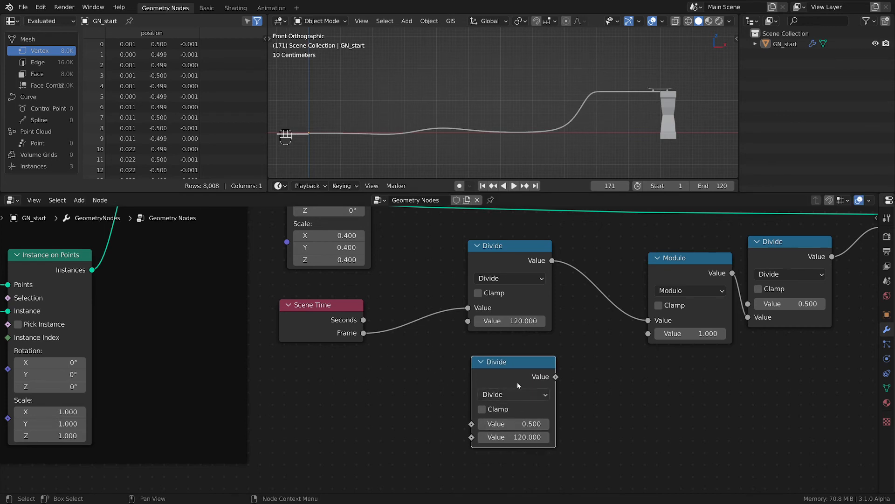
drag(517, 375, 502, 367)
click(492, 384)
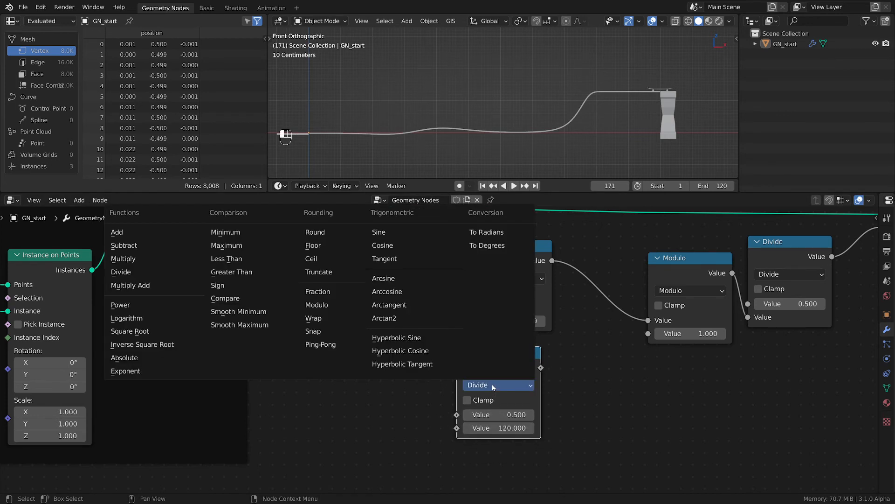
key(m)
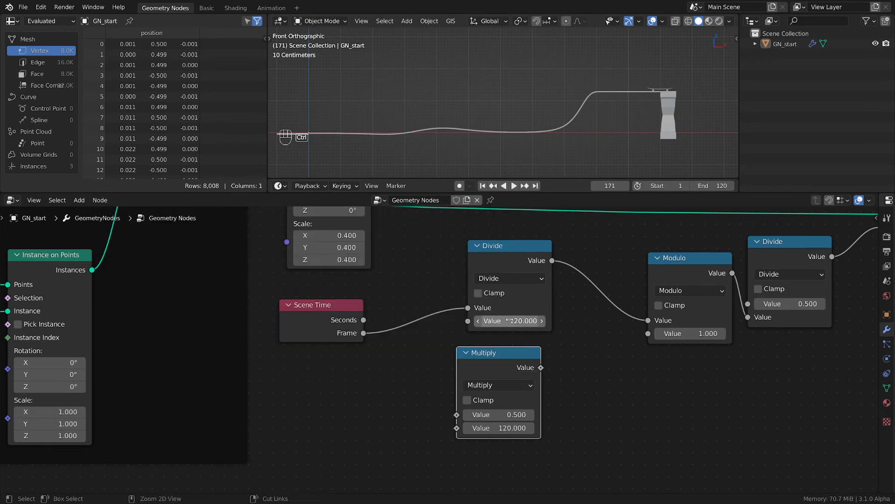
key(ctrl+c)
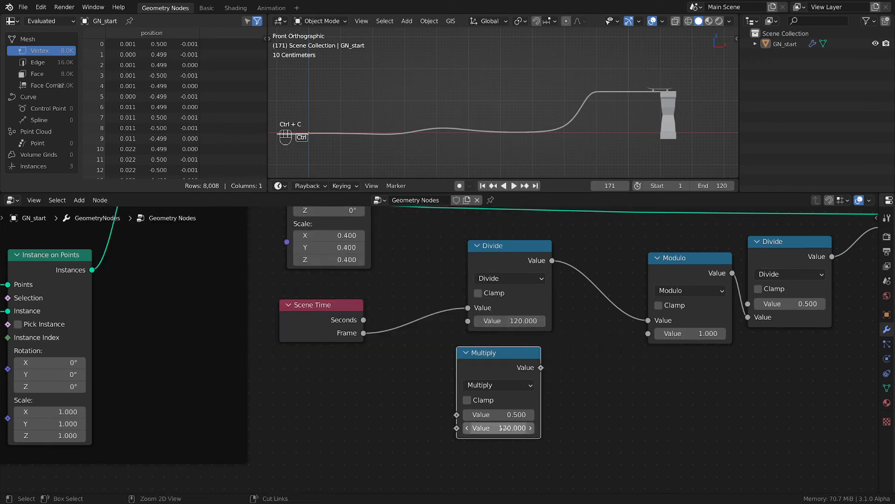
key(ctrl+v)
Step: Place the Multiply node below Scene Time and link its output to the second values of the first Divide and Modulo nodes
drag(502, 366, 471, 320)
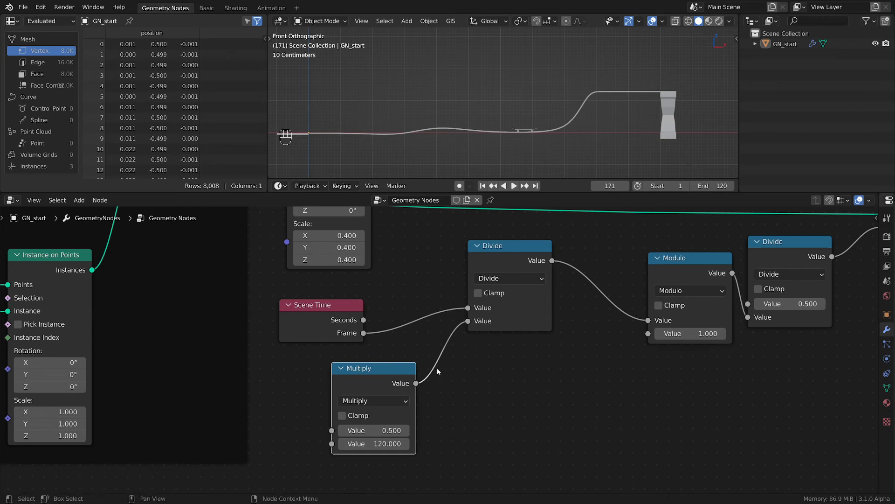
drag(415, 383, 648, 333)
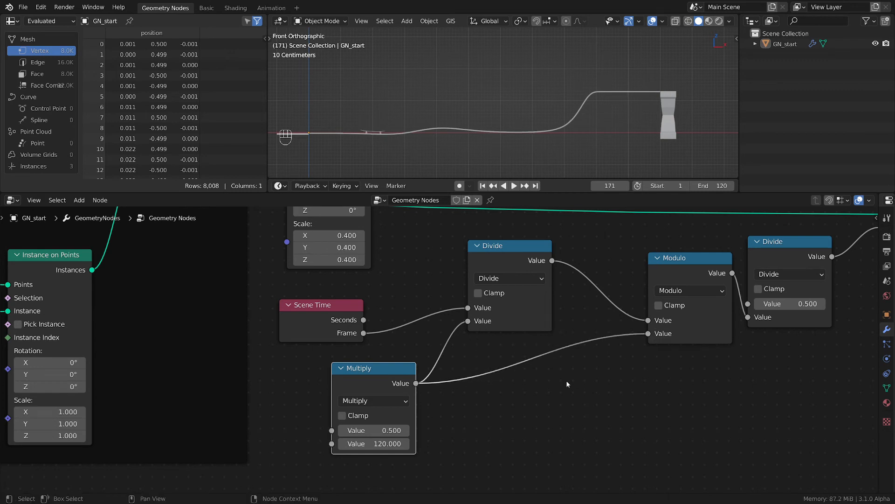
Step: Set the Multiply node's first value to 20 and its second value to 5
middle_drag(566, 379, 678, 376)
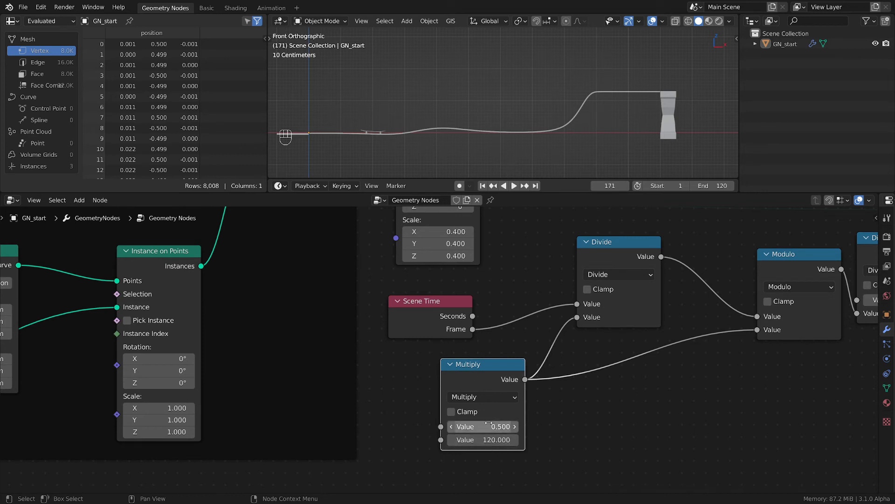
click(487, 440)
text(5)
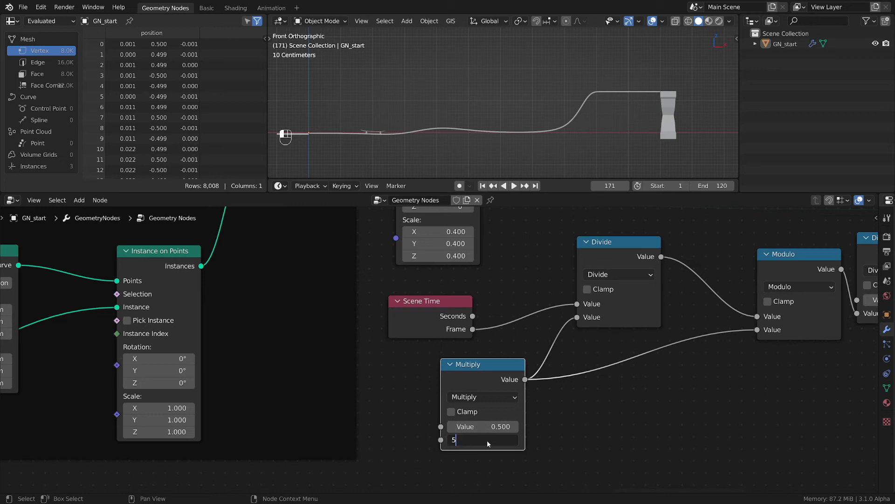
key(Return)
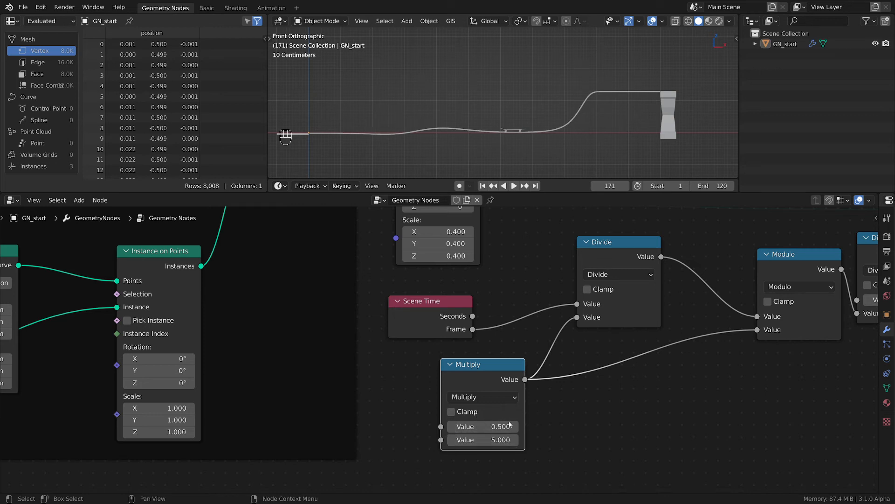
mouse_move(509, 426)
mouse_down()
mouse_move(541, 426)
mouse_move(492, 426)
mouse_up()
click(492, 426)
text(20)
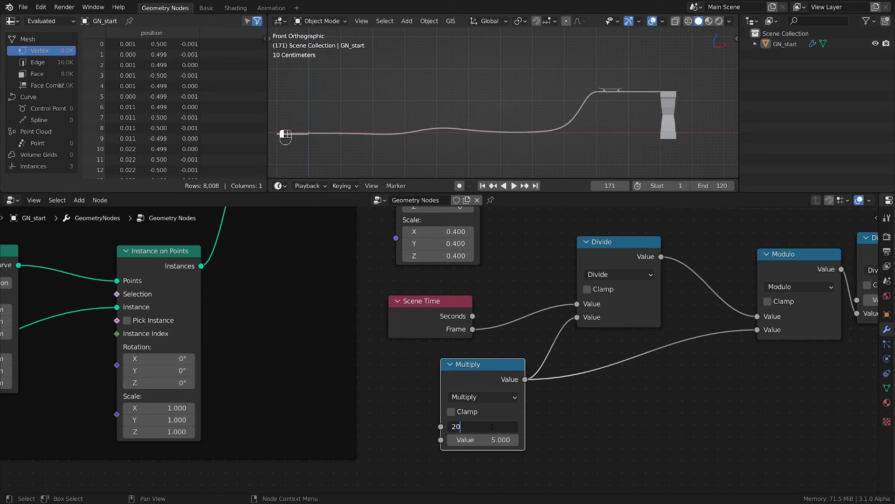
key(Return)
Step: Play the animation, scrub the timeline to frame 367 to check the looping motion, and save the file
key(space)
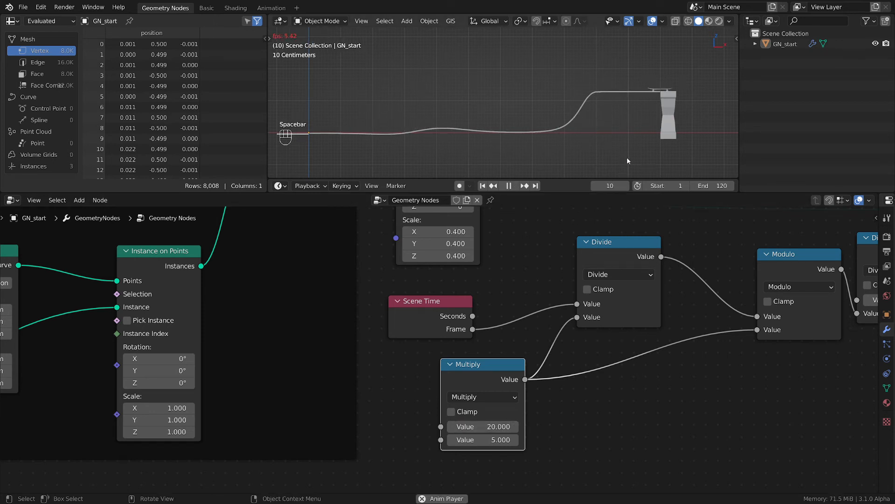
key(space)
drag(610, 186, 669, 186)
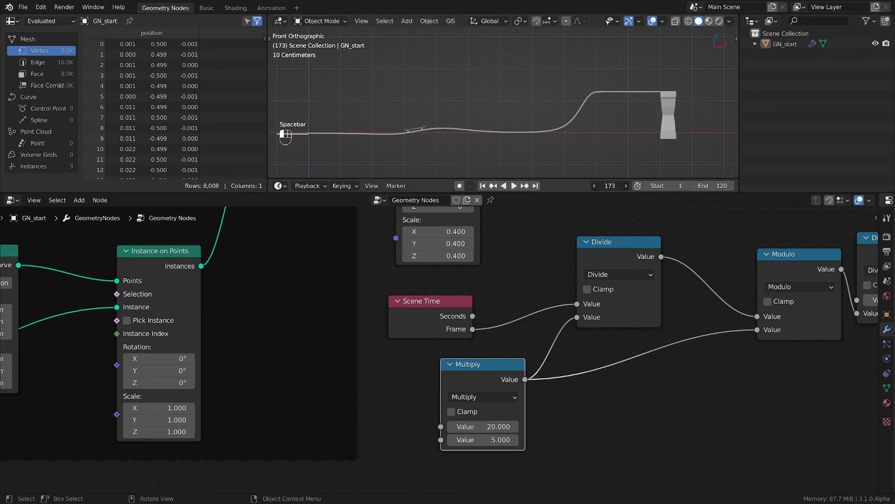
drag(609, 185, 566, 186)
scroll(742, 387, down, 10)
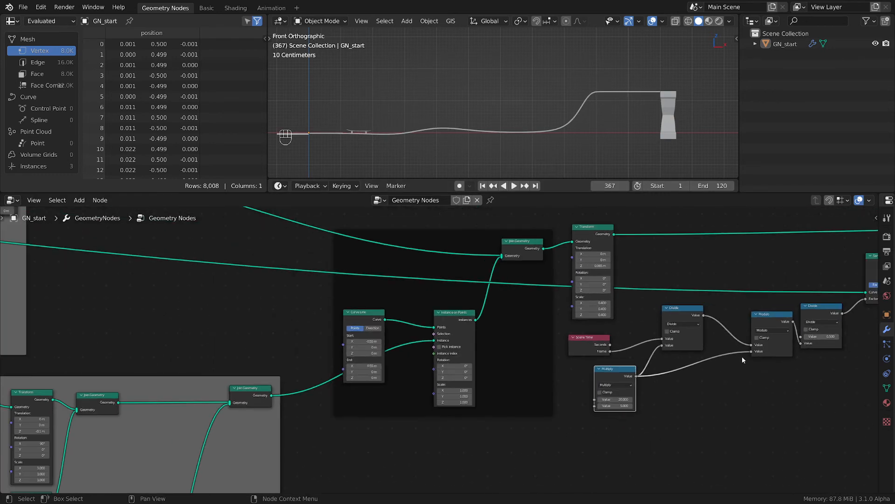
click(713, 390)
key(ctrl+s)
Step: Move the Set Shade Smooth node between the final Transform and Geometry to Instance nodes to untangle the chain
scroll(369, 134, up, 6)
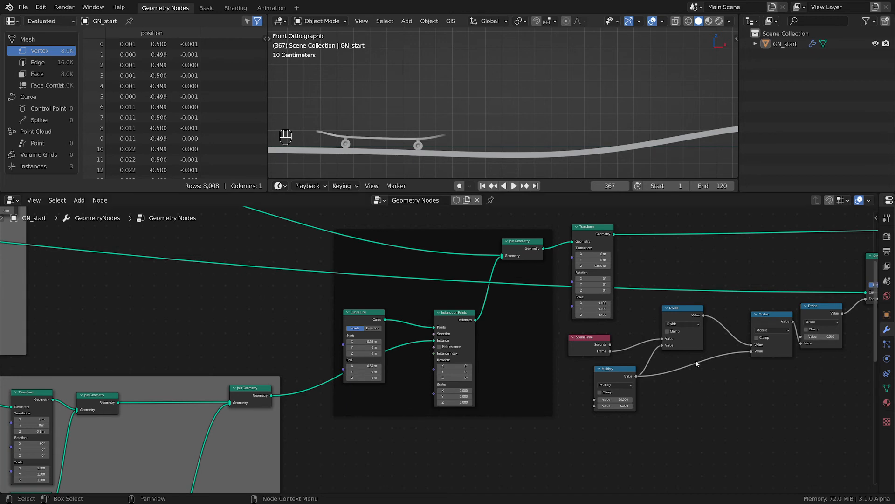
scroll(695, 360, down, 4)
scroll(561, 355, up, 2)
middle_drag(675, 343, 582, 360)
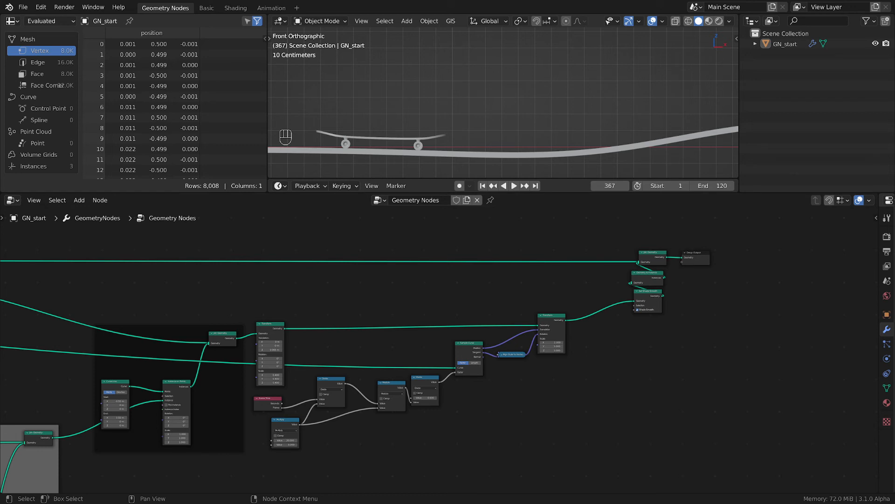
scroll(687, 339, up, 7)
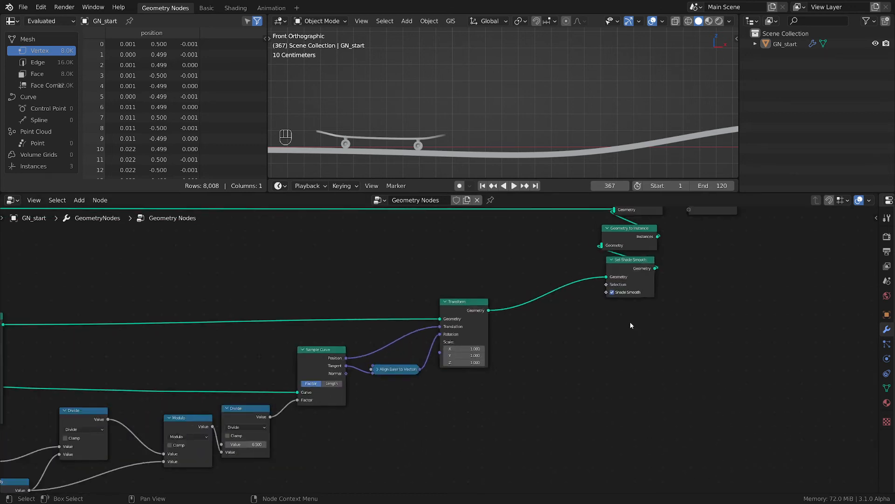
middle_drag(598, 345, 496, 393)
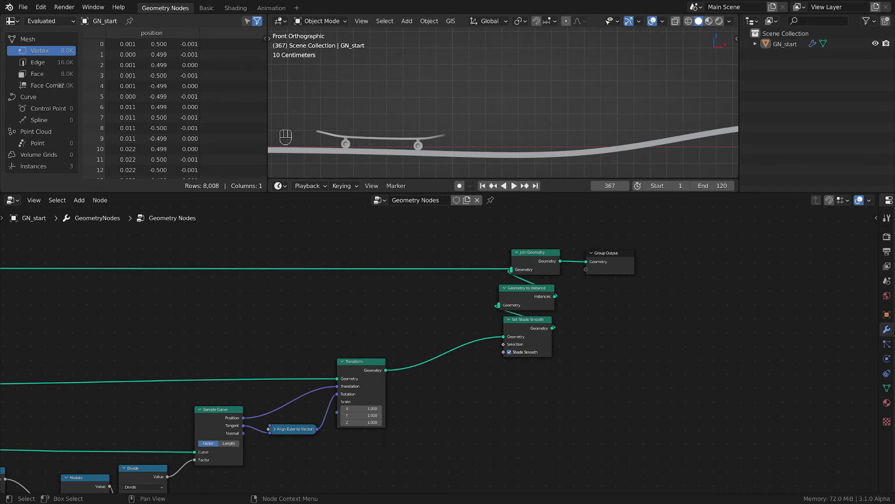
scroll(478, 439, up, 3)
mouse_move(330, 348)
mouse_down()
mouse_move(330, 338)
mouse_move(336, 352)
mouse_up()
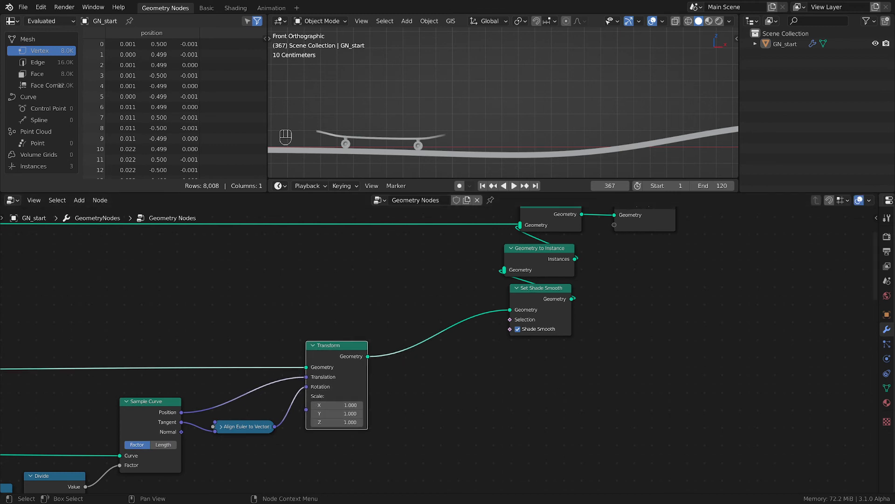
middle_drag(572, 369, 490, 409)
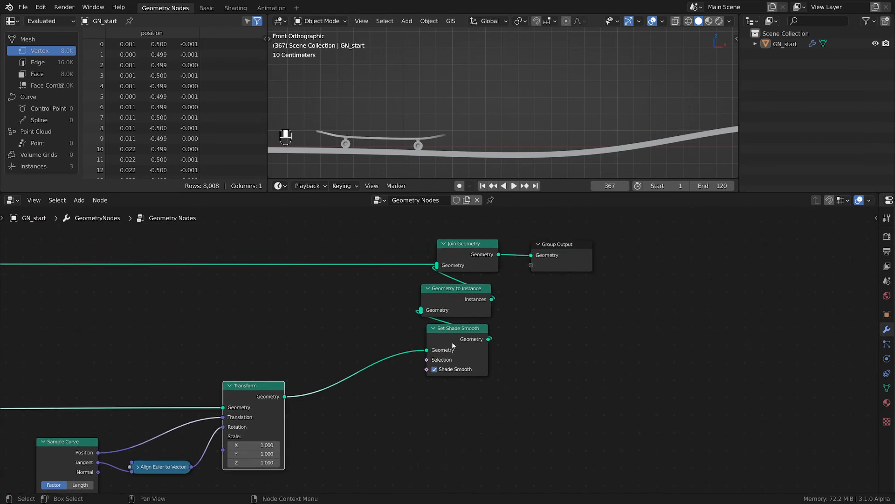
drag(447, 332, 352, 306)
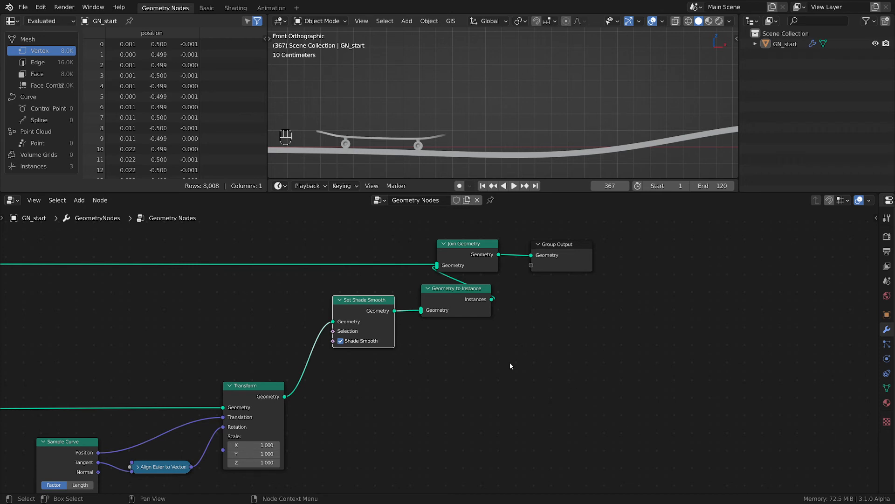
Step: Link the final Transform's Geometry output to a new Group Output socket, move Group Output farther out, and save the file
scroll(450, 349, down, 3)
middle_drag(498, 351, 477, 360)
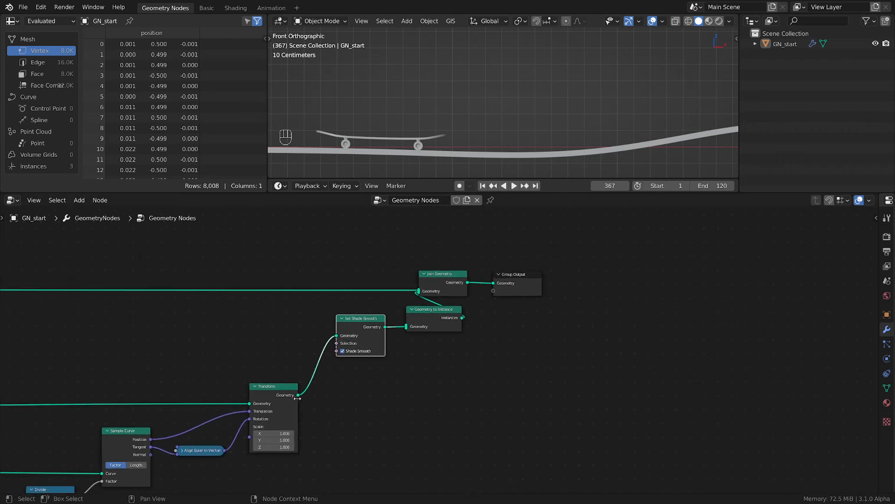
drag(298, 396, 515, 284)
drag(534, 284, 589, 305)
scroll(512, 363, down, 3)
middle_drag(464, 355, 558, 334)
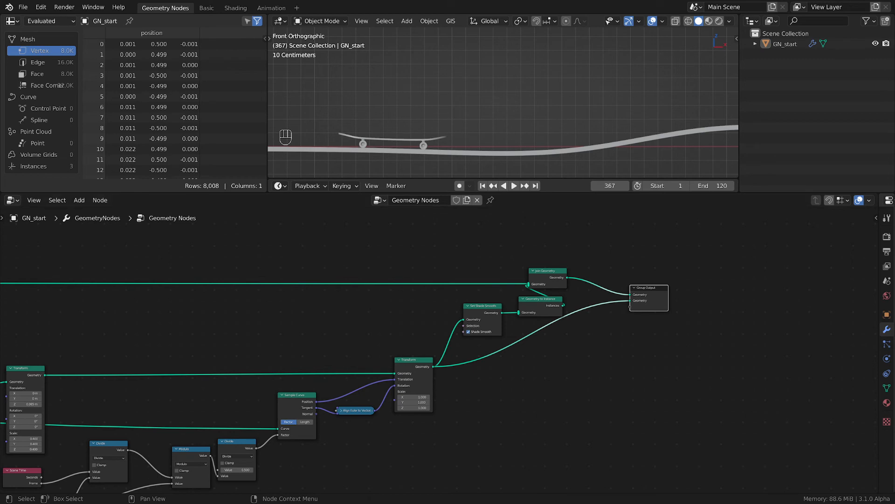
key(ctrl+s)
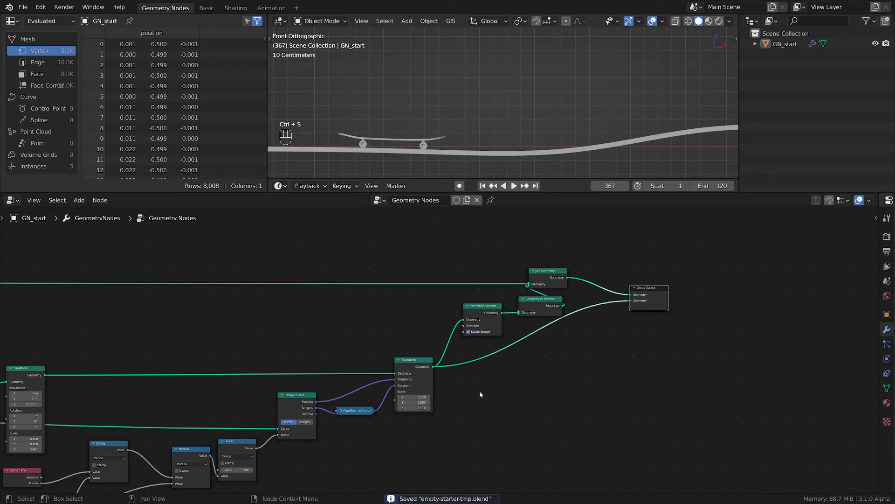
Step: Link the Instances output of Geometry to Instance to another new Group Output socket and save the file
scroll(616, 296, up, 1)
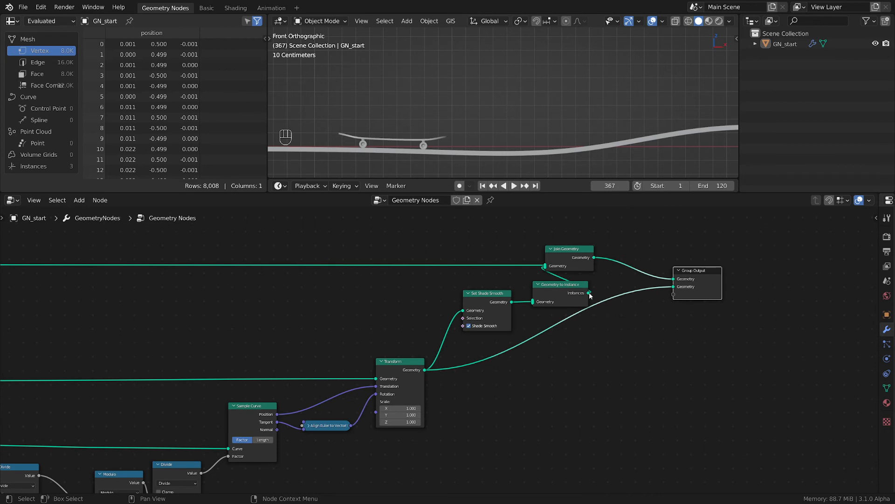
drag(589, 293, 674, 294)
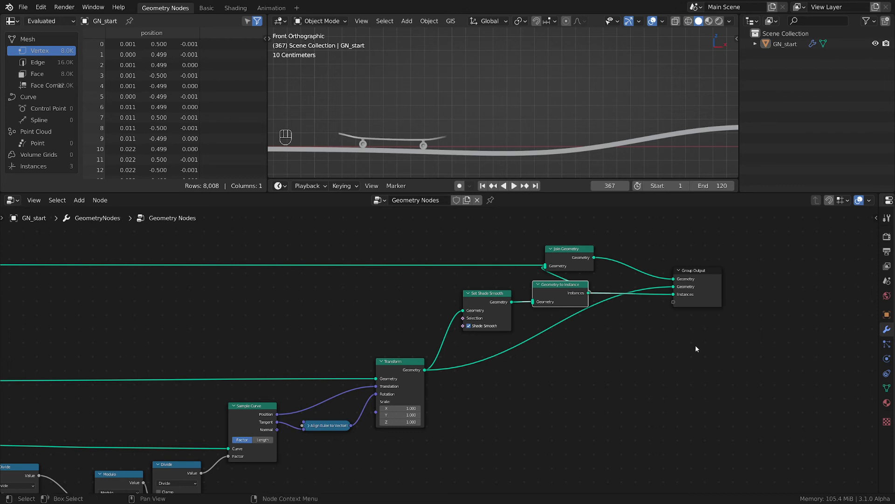
click(680, 347)
key(ctrl)
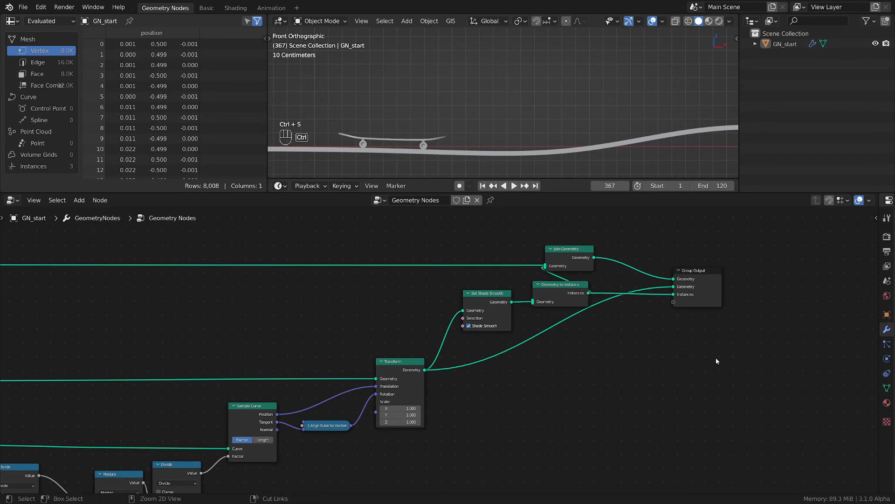
key(ctrl+s)
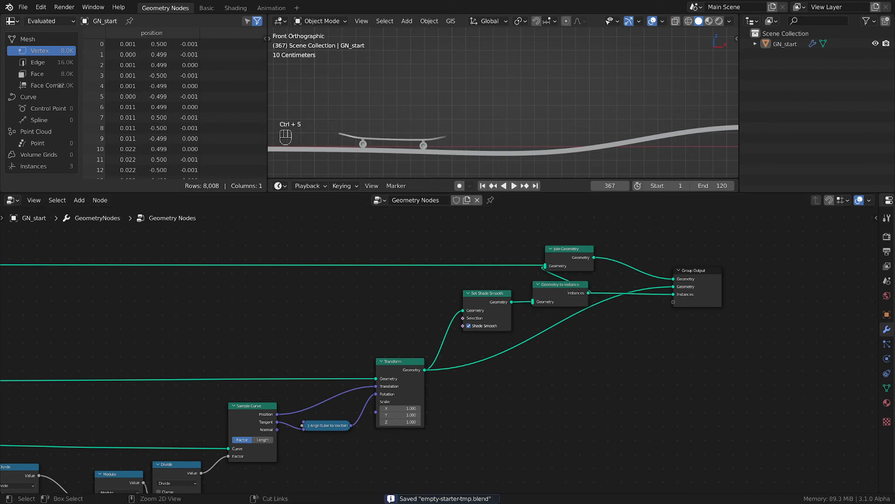
Step: Add a camera to the scene
mouse_move(530, 108)
middle_down()
mouse_move(539, 119)
mouse_move(527, 99)
middle_up()
key(shift+a)
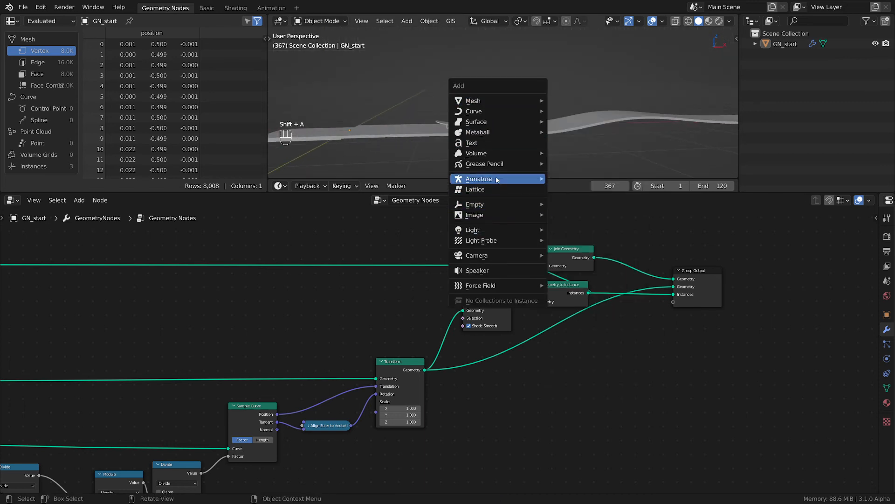
mouse_move(497, 258)
click(591, 256)
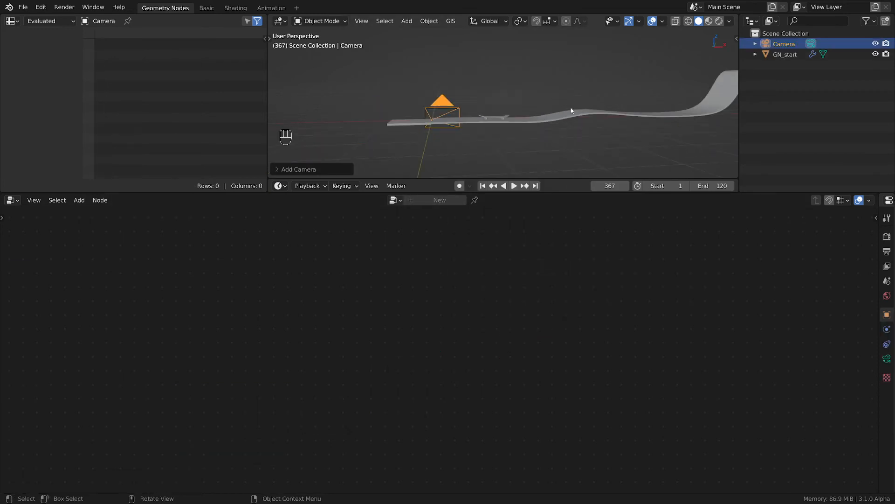
Step: Add a mesh plane to the scene
middle_drag(572, 111, 673, 89)
key(shift+a)
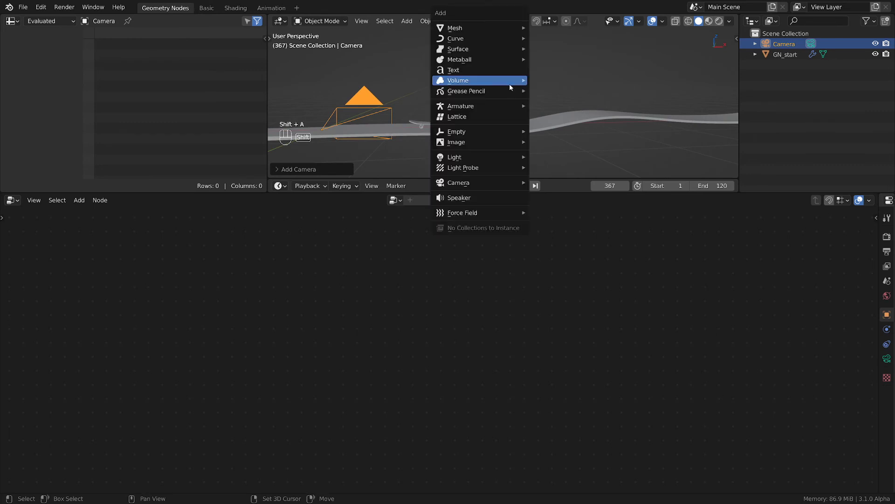
mouse_move(494, 29)
click(562, 30)
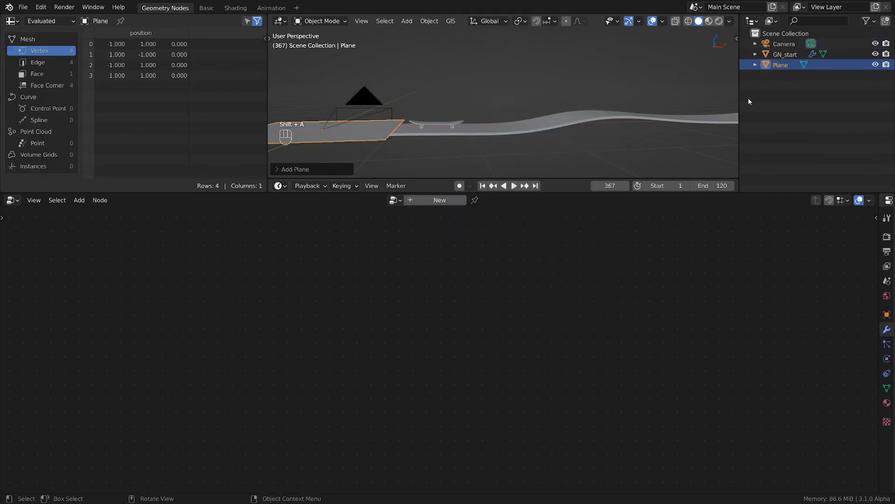
Step: Create a new geometry node tree on the plane and bring GN_start into it as an Object Info node
scroll(475, 115, down, 3)
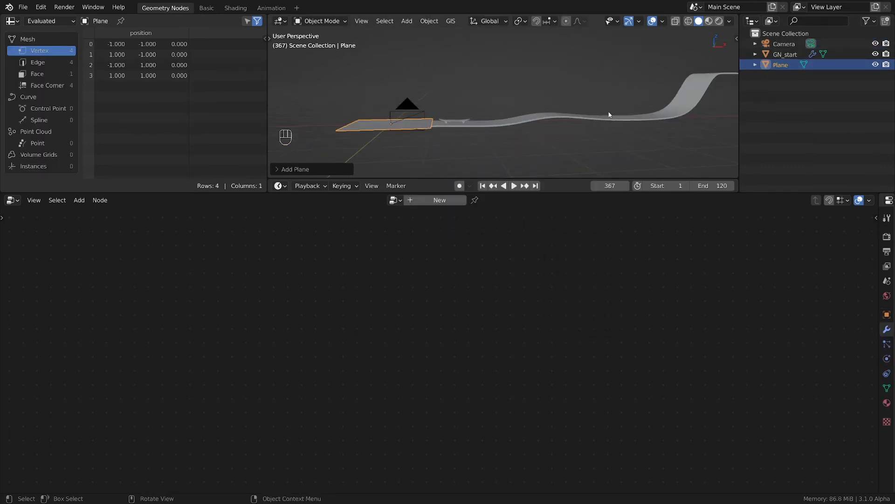
click(439, 200)
drag(785, 54, 240, 277)
Step: Add the existing Geometry Nodes group as a node and place it below the Object Info node
key(shift+a)
mouse_move(373, 271)
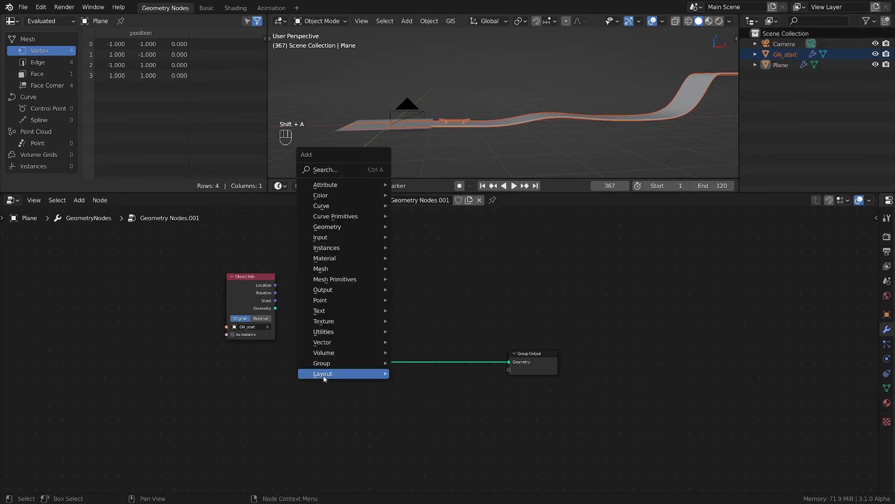
mouse_move(329, 374)
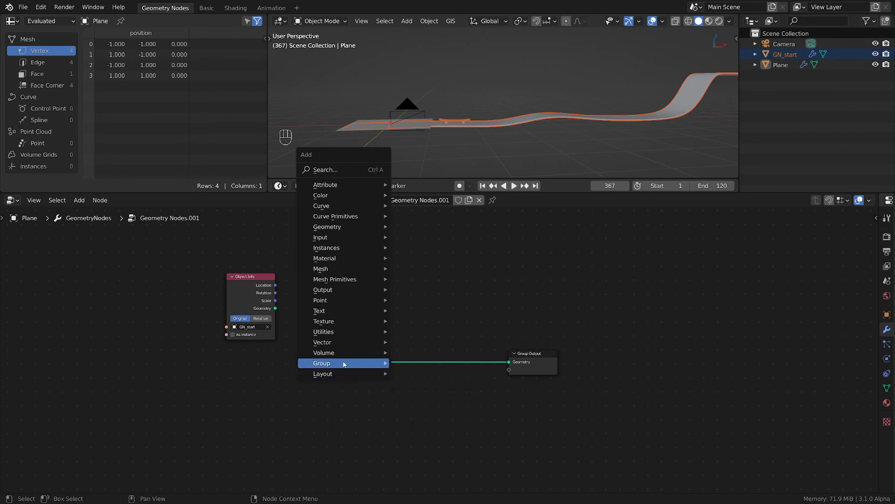
click(443, 418)
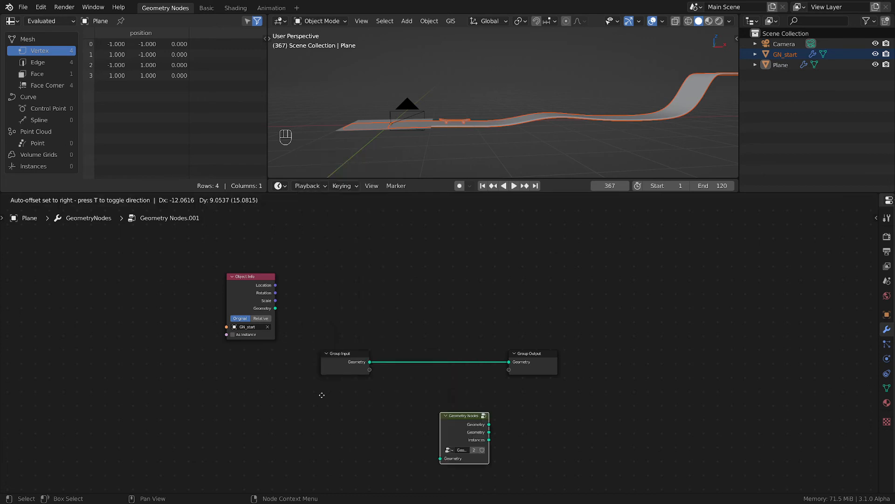
click(267, 382)
scroll(327, 392, up, 3)
scroll(361, 383, down, 2)
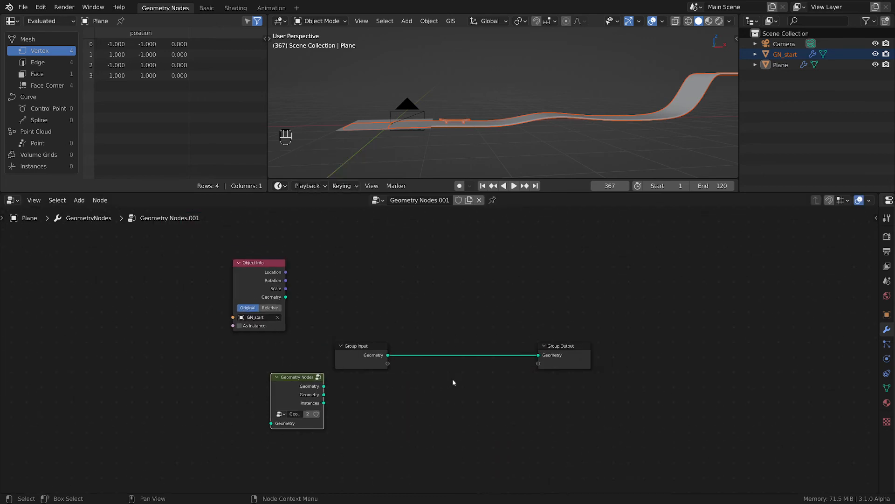
Step: Delete the Group Input node and link the Geometry Nodes group's Instances output to Group Output
click(378, 363)
key(x)
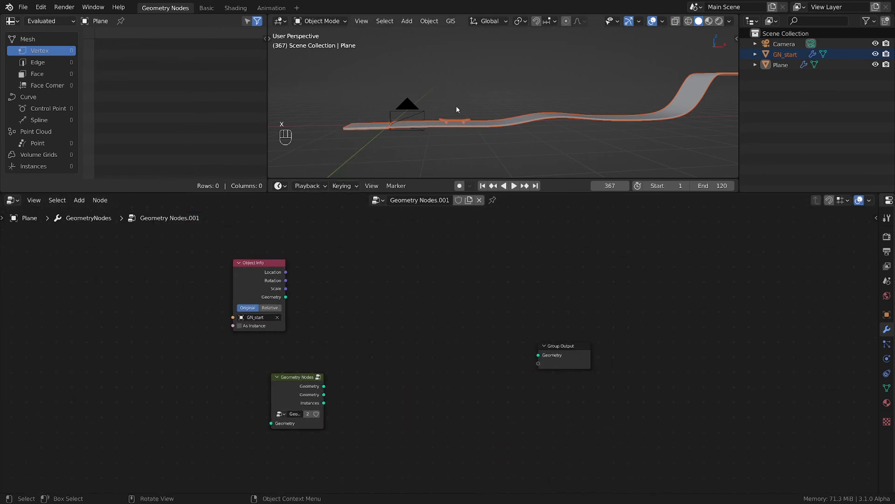
middle_drag(456, 105, 478, 134)
drag(306, 379, 590, 366)
scroll(382, 365, up, 3)
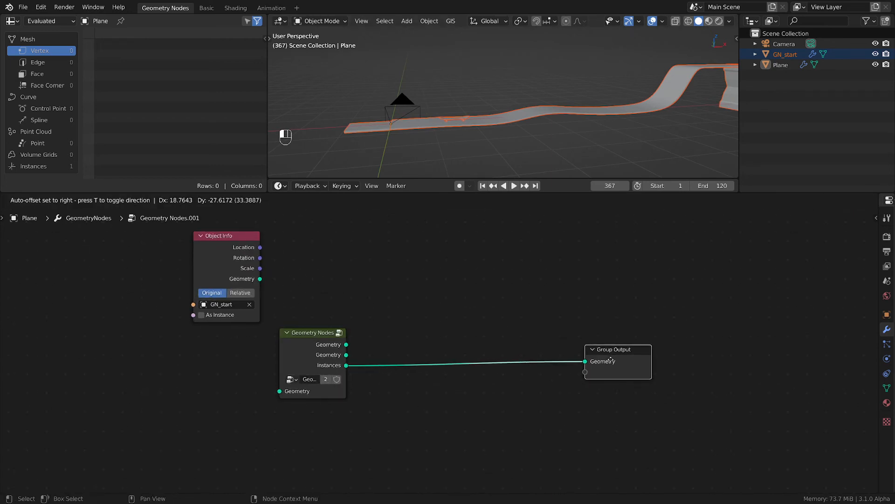
Step: Place the Geometry Nodes group closely under Object Info and move Group Output farther away to make room between them
scroll(373, 356, down, 1)
mouse_move(246, 271)
mouse_down()
mouse_move(300, 254)
mouse_move(296, 263)
mouse_move(213, 264)
mouse_move(262, 263)
mouse_move(243, 265)
mouse_up()
drag(327, 350, 248, 347)
mouse_move(250, 262)
mouse_down()
mouse_move(234, 264)
mouse_move(259, 264)
mouse_move(241, 264)
mouse_up()
drag(583, 355, 679, 350)
scroll(366, 365, up, 1)
scroll(366, 365, up, 1)
middle_drag(473, 368, 455, 360)
scroll(388, 369, up, 1)
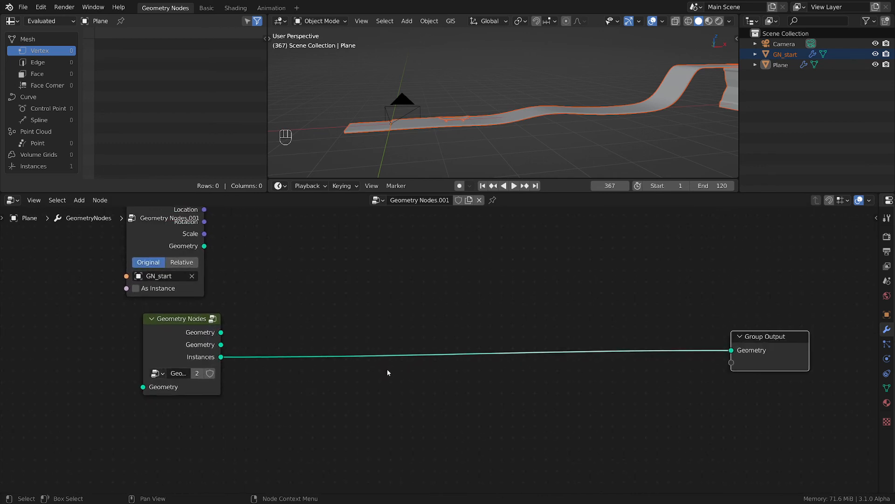
Step: Insert an Instances to Points node between the Geometry Nodes group's Instances output and Group Output
scroll(393, 377, down, 2)
key(shift+a)
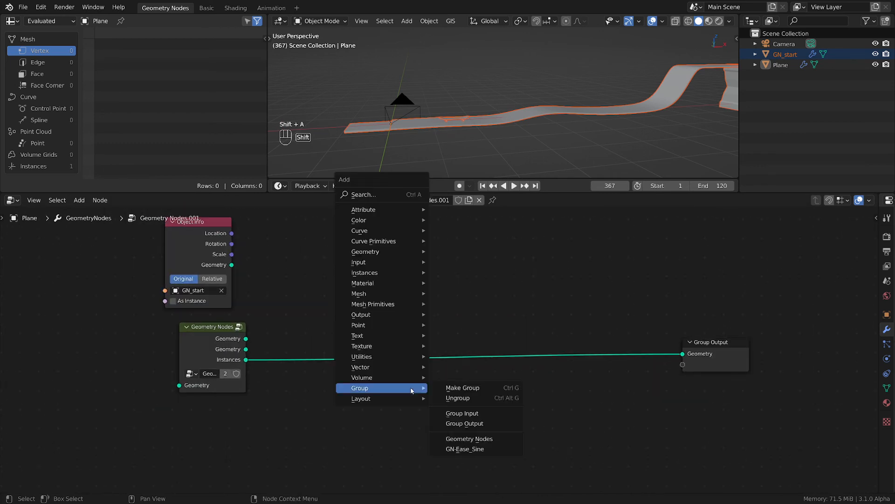
mouse_move(385, 291)
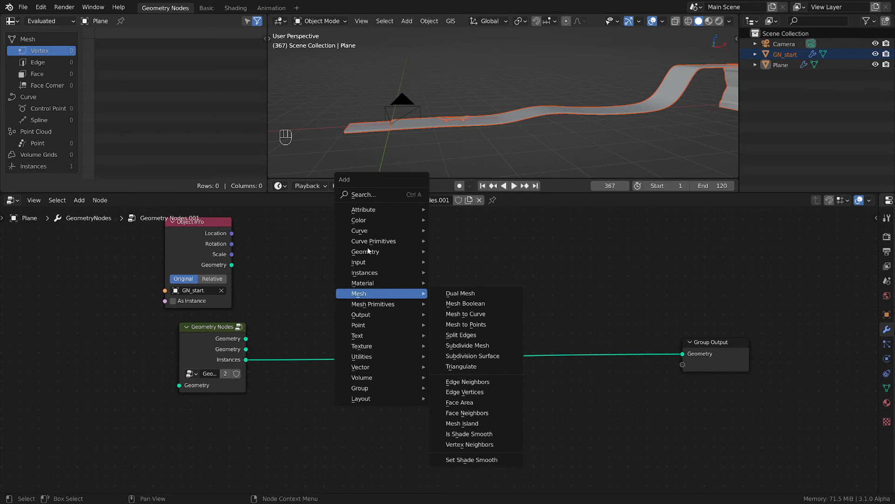
mouse_move(364, 255)
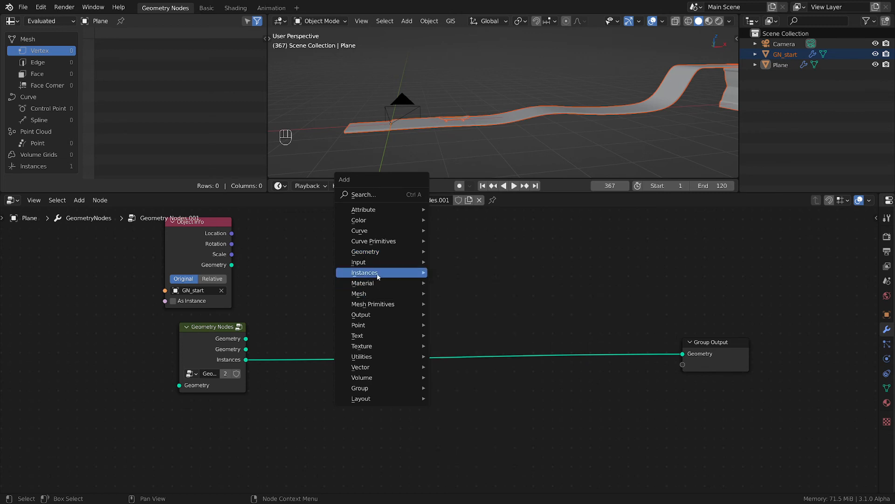
click(471, 282)
click(374, 287)
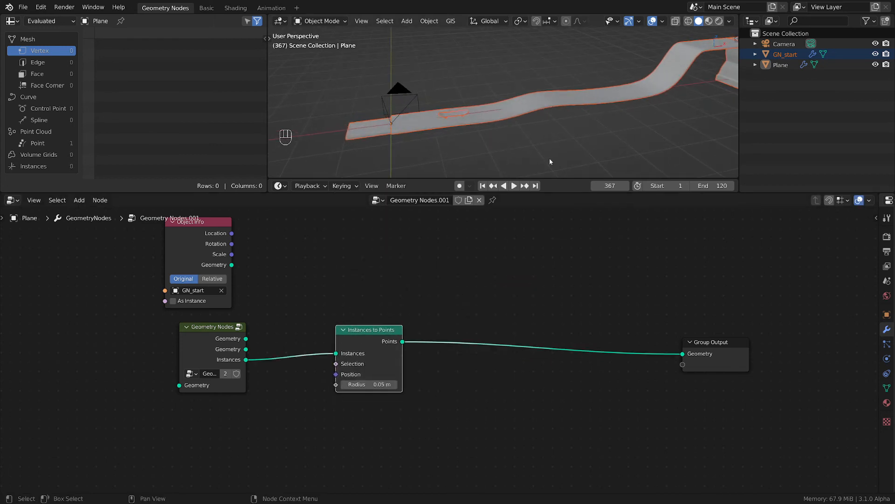
scroll(452, 96, up, 5)
scroll(474, 121, down, 2)
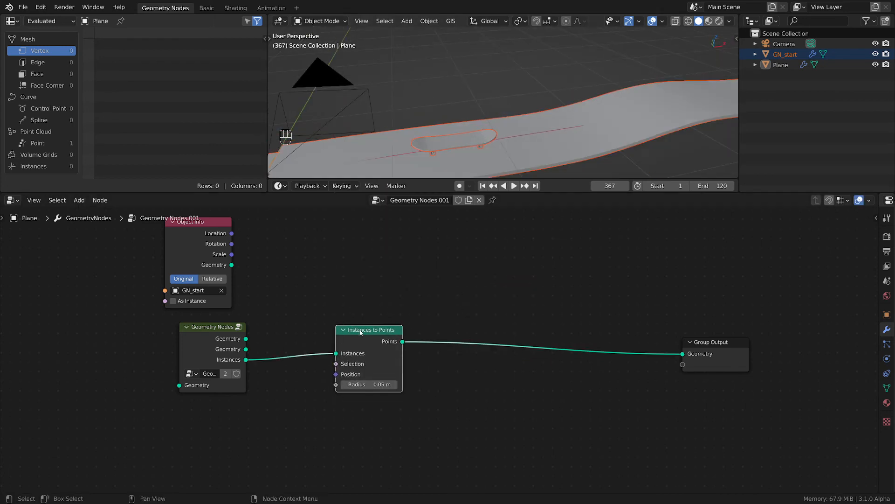
mouse_move(360, 333)
mouse_down()
mouse_move(362, 342)
mouse_move(367, 333)
mouse_up()
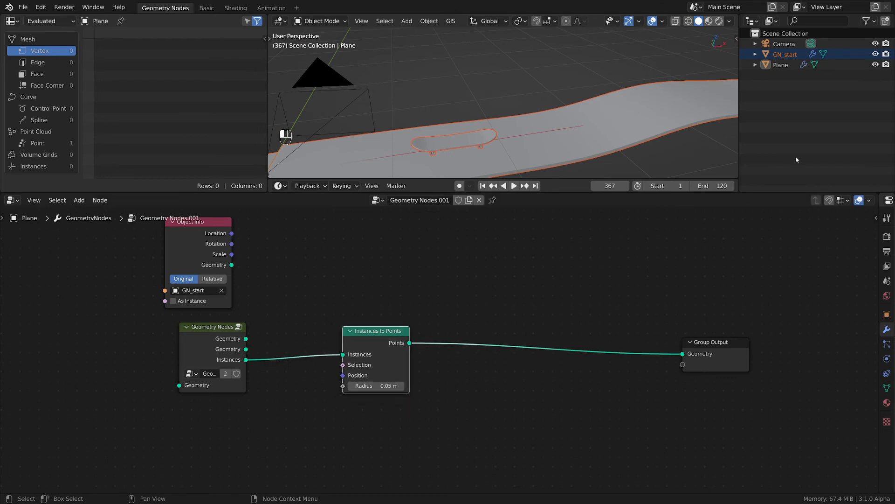
Step: Select the Plane object and examine its resulting point on the ramp at frames 200 and 240
click(772, 65)
scroll(578, 145, down, 3)
scroll(578, 147, down, 2)
scroll(503, 150, up, 5)
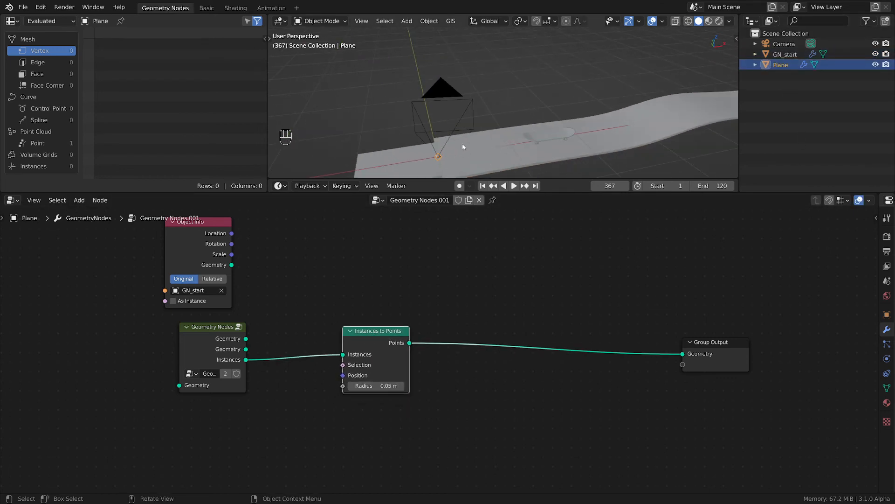
scroll(504, 264, down, 1)
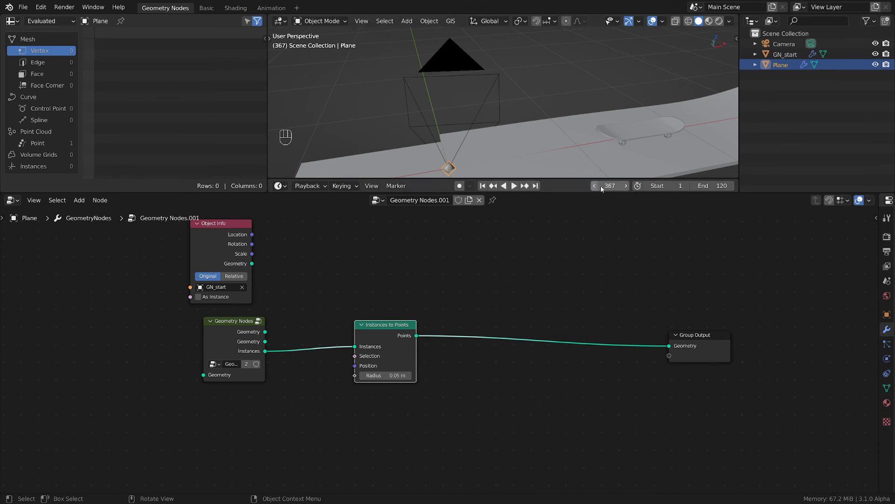
drag(609, 185, 467, 185)
drag(466, 90, 443, 89)
scroll(527, 140, down, 3)
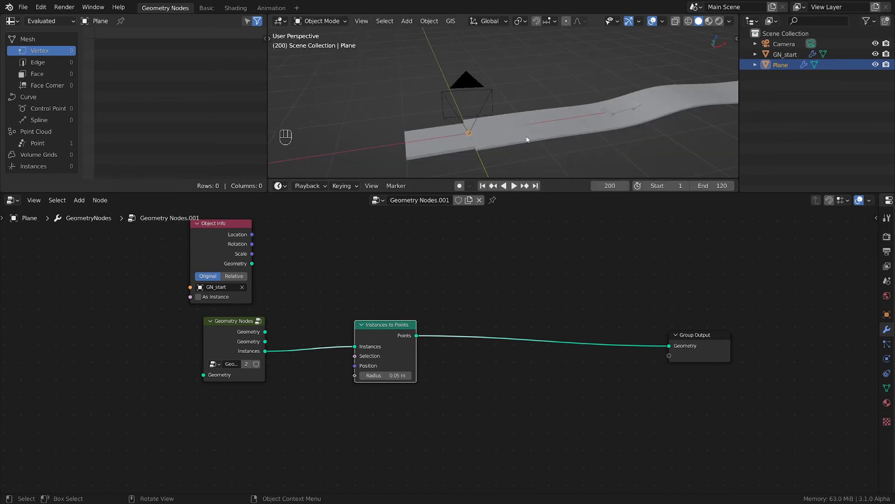
shift+middle_drag(527, 140, 463, 138)
drag(610, 185, 629, 186)
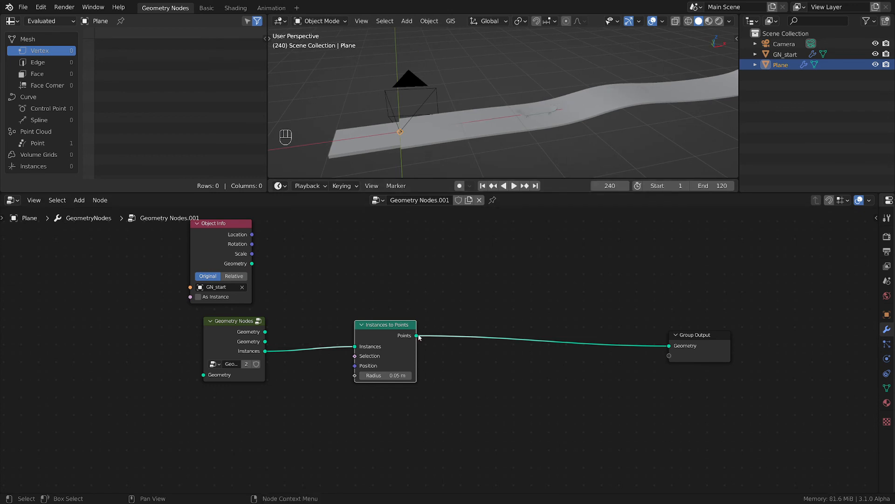
Step: Link Object Info's Geometry output to Group Output and shift the Geometry Nodes and Instances to Points nodes lower
mouse_move(419, 337)
mouse_down()
mouse_move(412, 349)
mouse_move(419, 347)
mouse_up()
scroll(320, 333, down, 1)
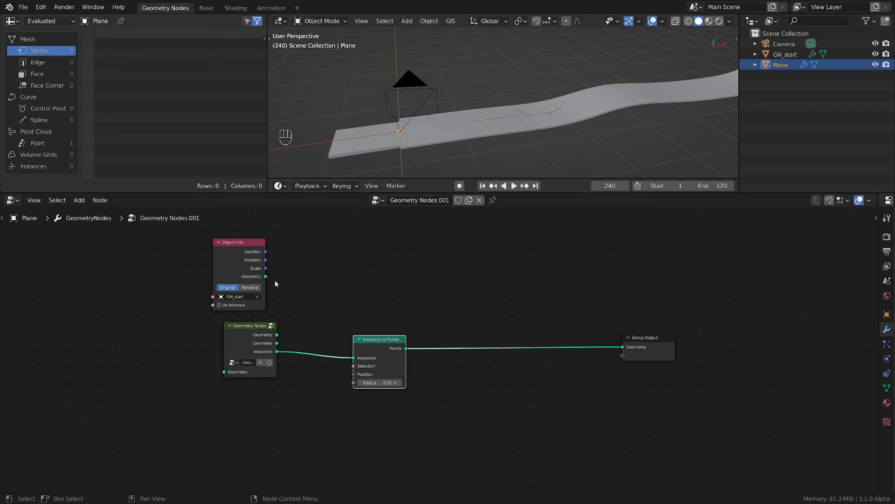
drag(266, 277, 623, 349)
drag(381, 348, 375, 365)
drag(254, 337, 255, 355)
key(shift+a)
mouse_move(338, 312)
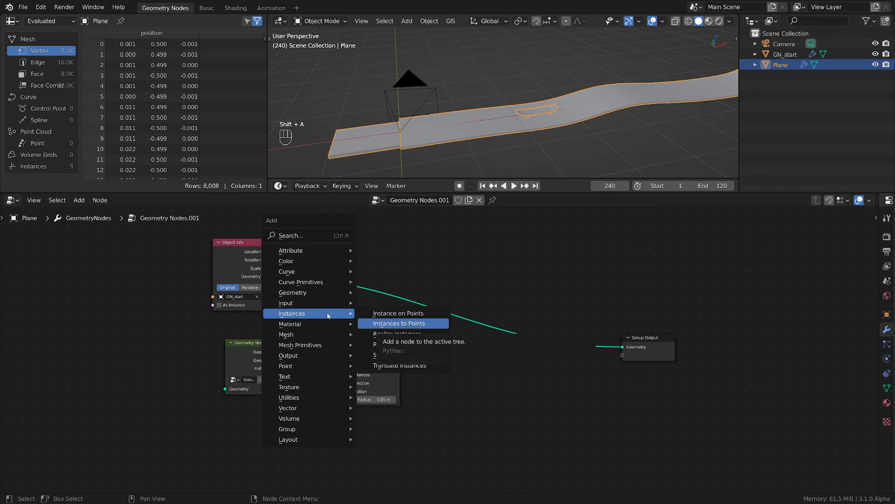
click(403, 269)
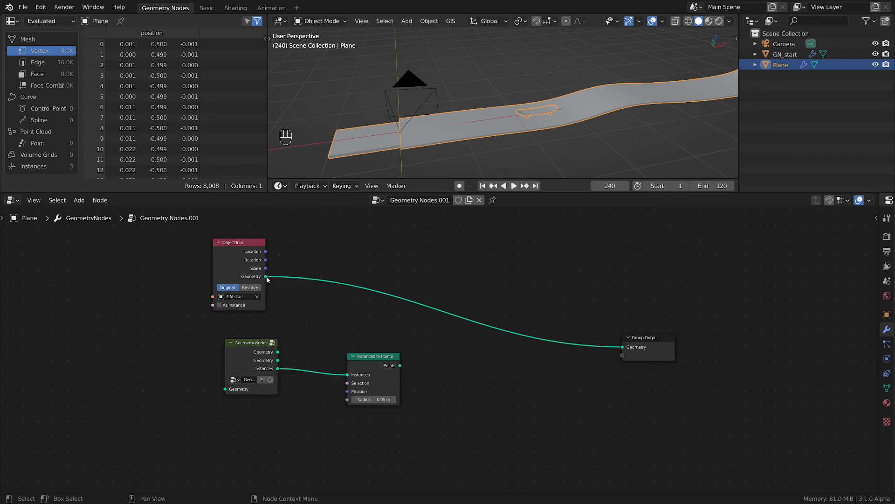
Step: Insert a Geometry to Instance node between Object Info's Geometry output and Group Output
key(shift+a)
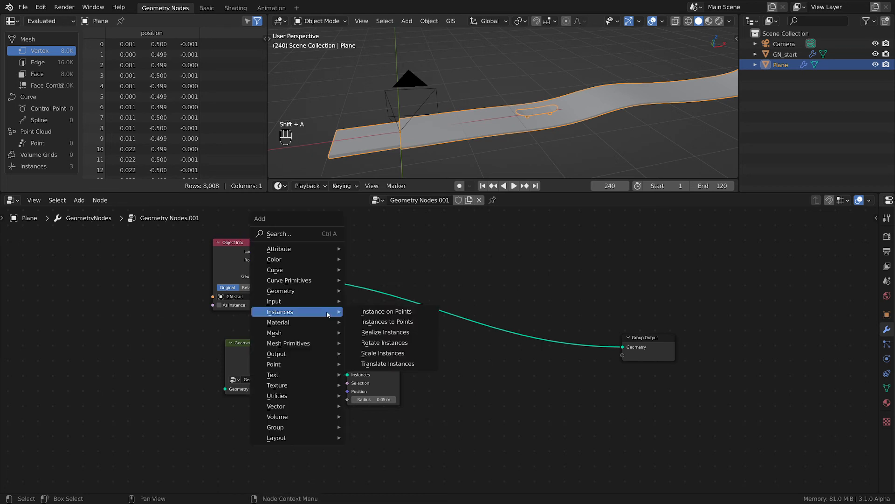
mouse_move(292, 295)
click(391, 321)
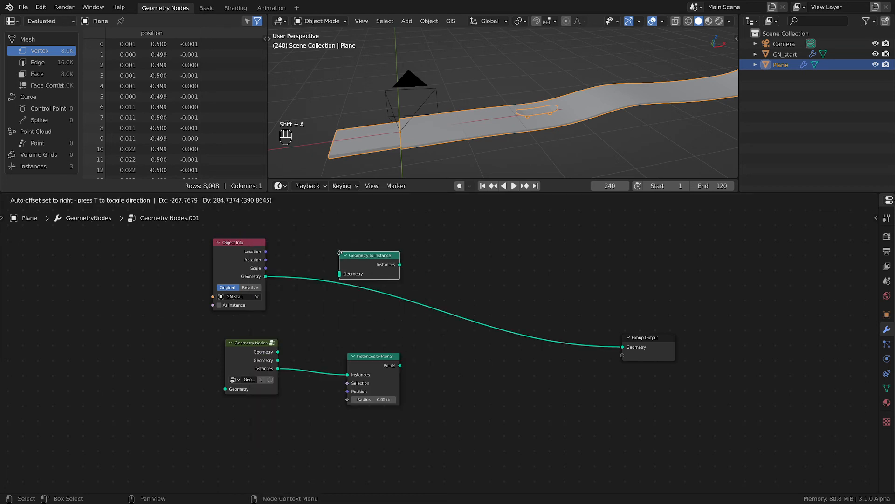
click(404, 309)
Step: Insert a second Instances to Points node between Geometry to Instance and Group Output
scroll(415, 311, up, 2)
key(shift+a)
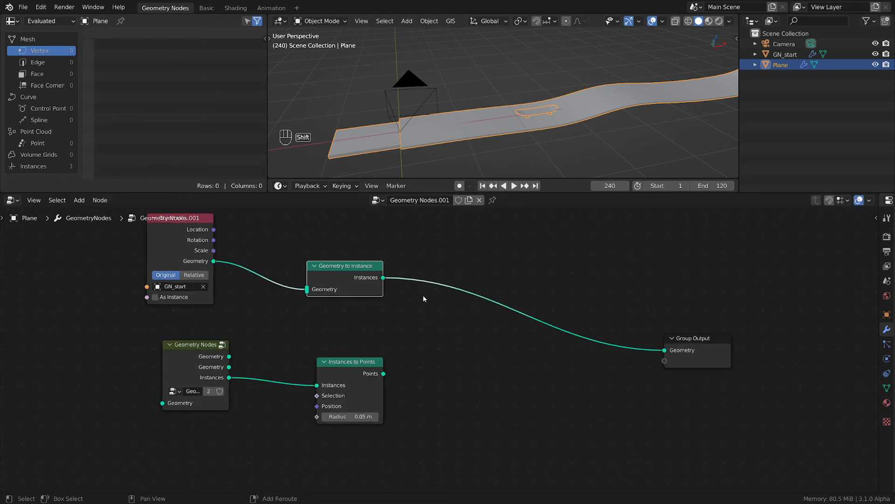
mouse_move(388, 322)
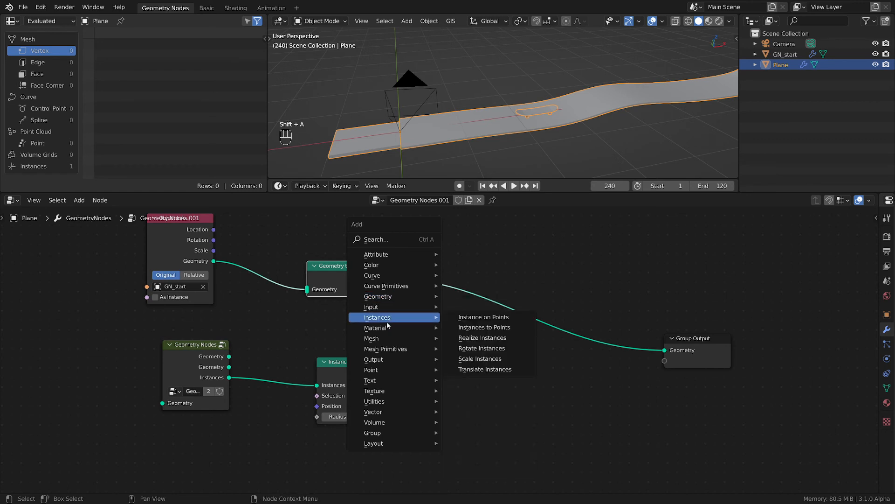
click(468, 327)
click(443, 281)
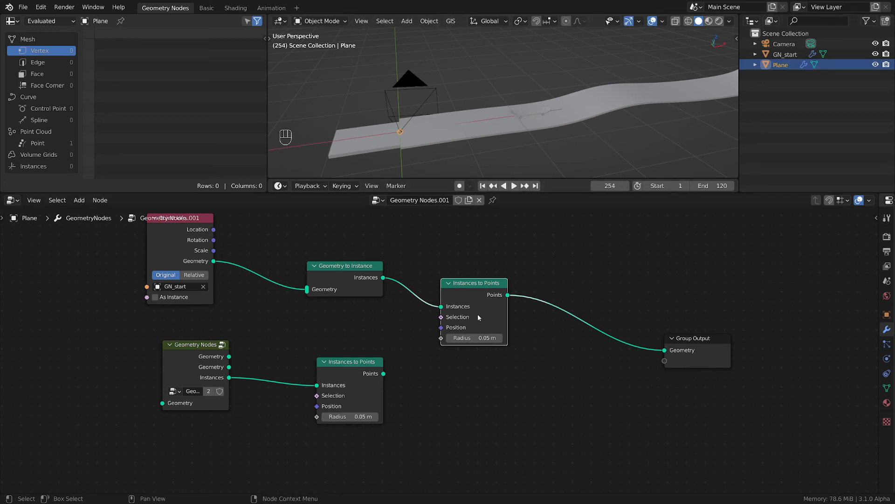
drag(469, 291, 479, 276)
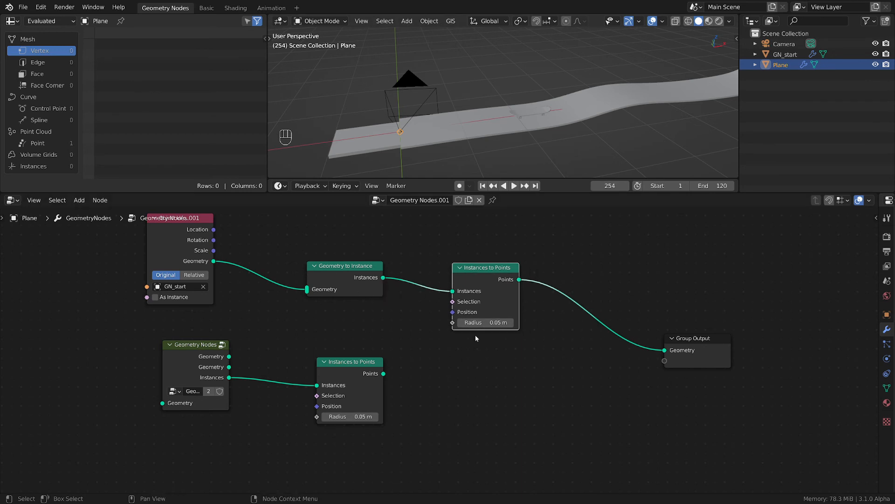
Step: Spread out the nodes, leaving a wide gap between Geometry to Instance and its Instances to Points node and lowering the Geometry Nodes pair
scroll(475, 345, down, 4)
drag(489, 289, 544, 302)
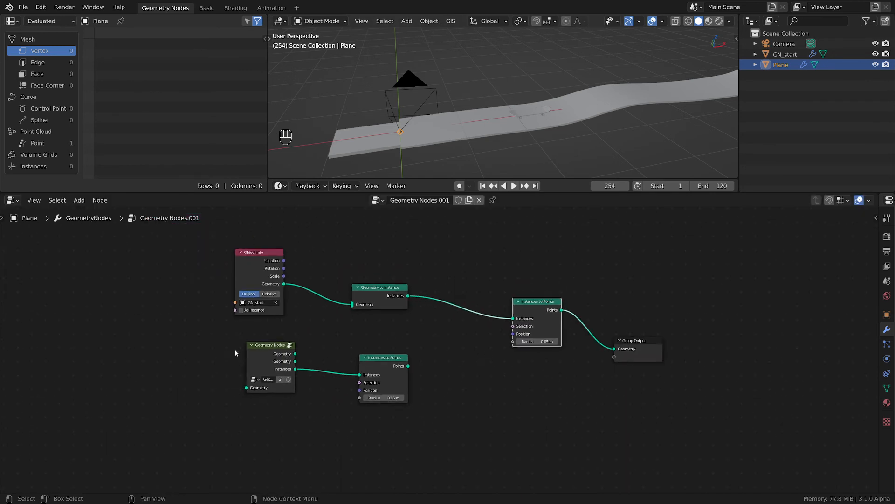
drag(236, 353, 343, 401)
drag(394, 292, 353, 284)
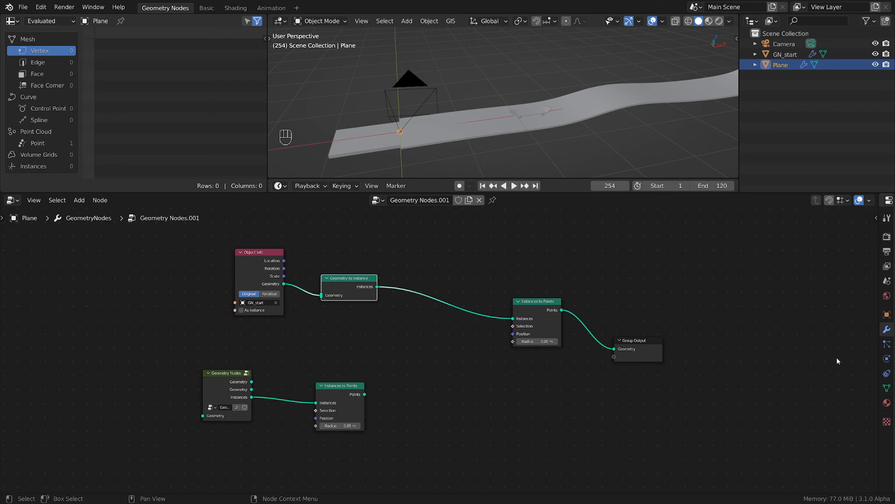
Step: Insert a Delete Geometry node between Geometry to Instance and the Instances to Points node that follows it
key(shift+a)
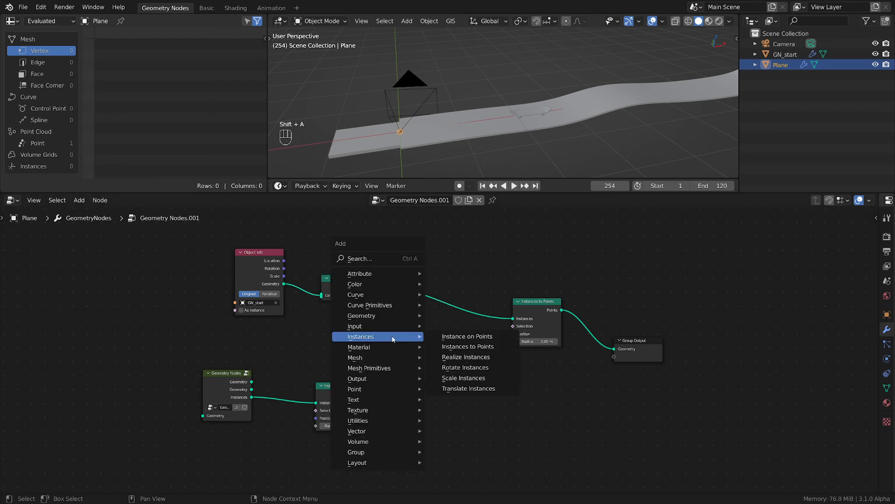
mouse_move(373, 319)
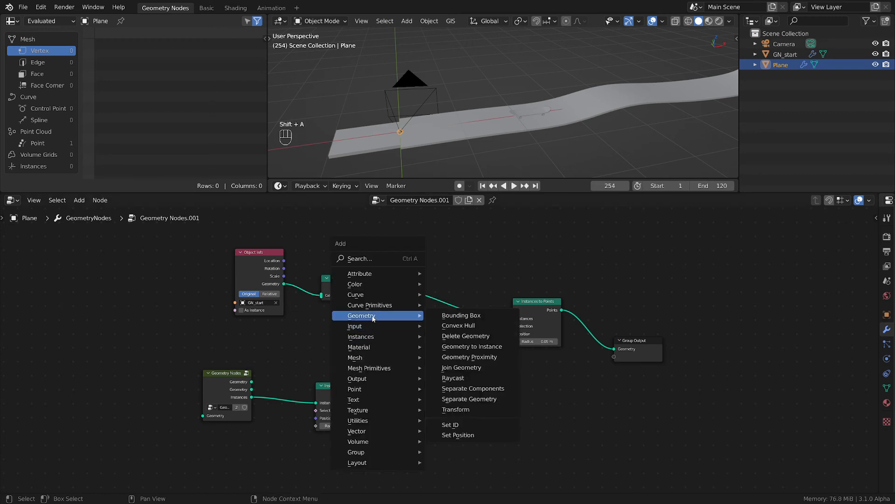
click(466, 336)
click(461, 326)
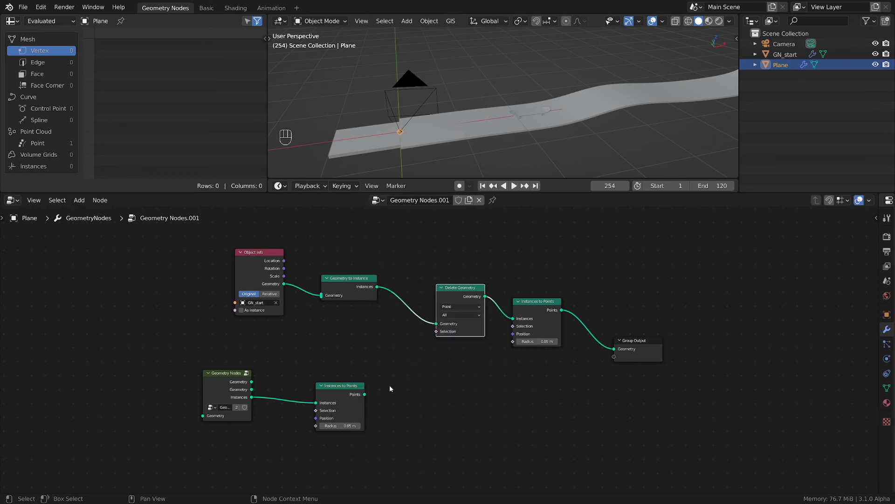
Step: Move the Geometry Nodes group and its Instances to Points node together, well away from the upper node chain
middle_drag(391, 388, 521, 367)
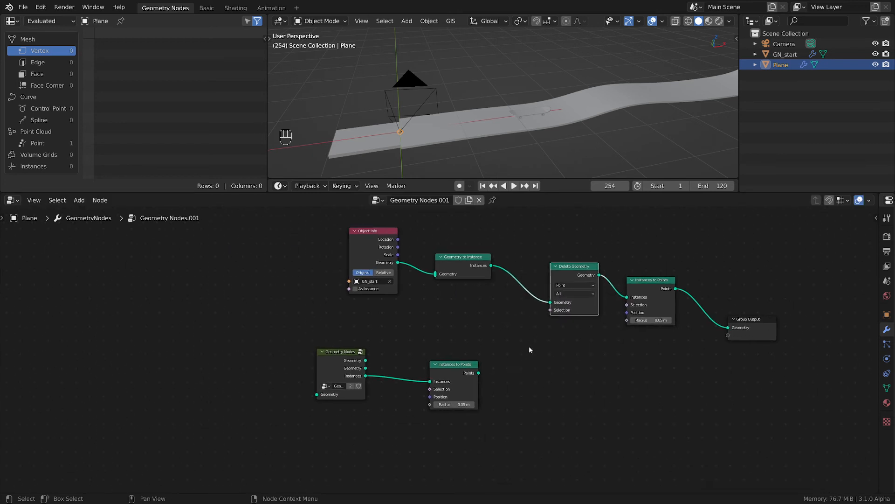
scroll(508, 365, down, 1)
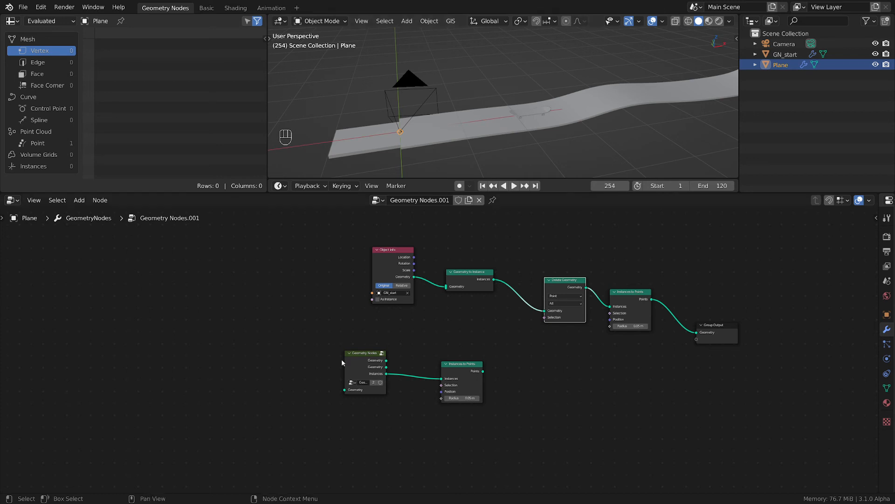
drag(343, 342, 448, 401)
key(g)
click(360, 399)
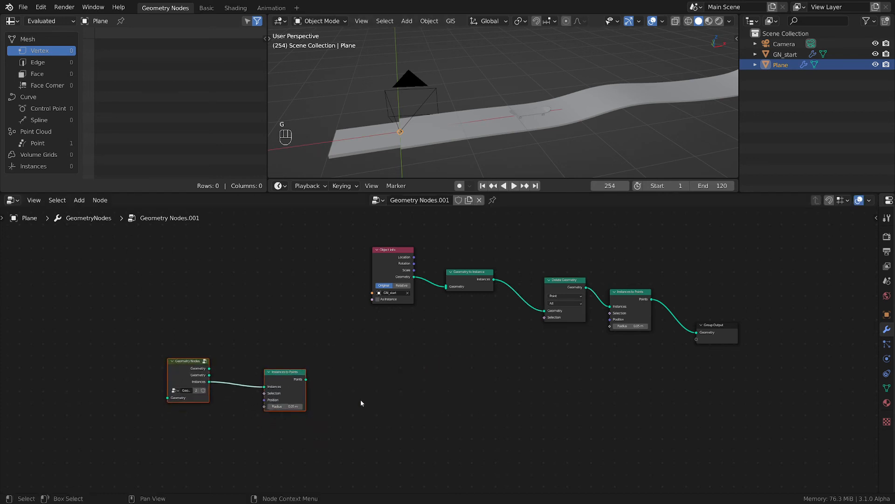
click(407, 362)
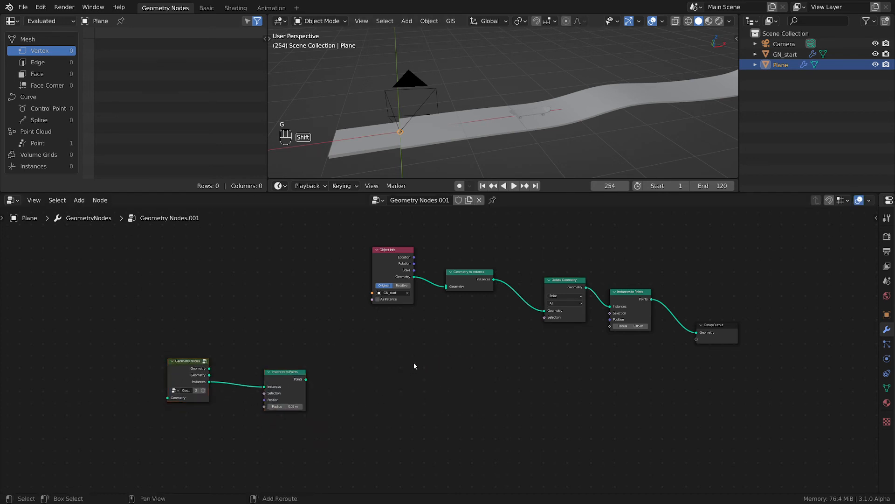
Step: Add a Position node and place it beside the unconnected Instances to Points node
key(shift+a)
mouse_move(416, 365)
mouse_move(378, 356)
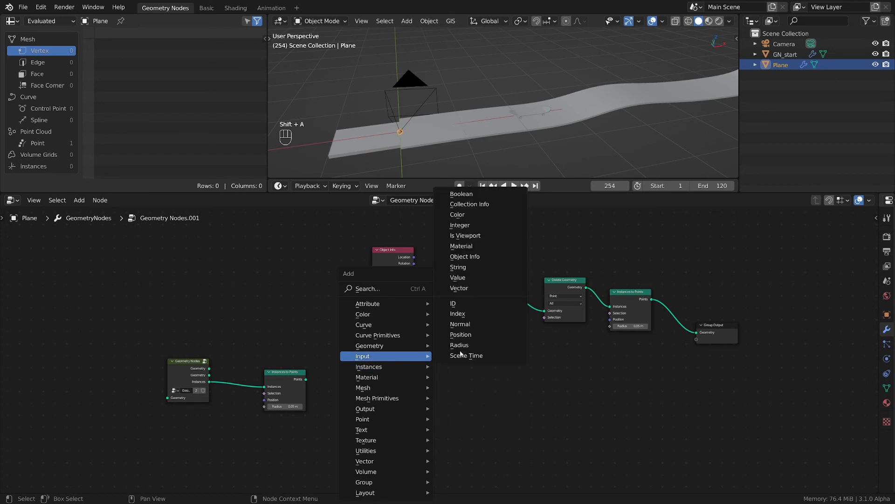
click(466, 346)
click(355, 373)
scroll(423, 373, up, 2)
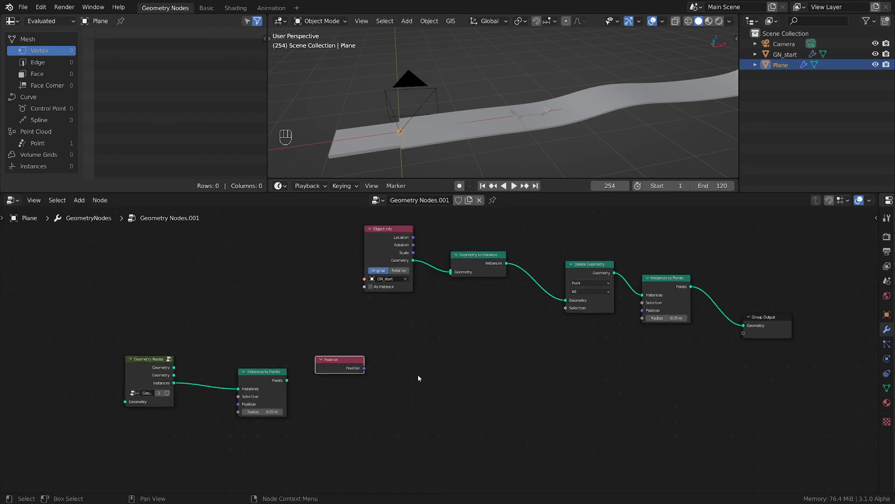
Step: Add a Compare node and place it beside the Position node
middle_drag(418, 376, 465, 346)
key(shift+a)
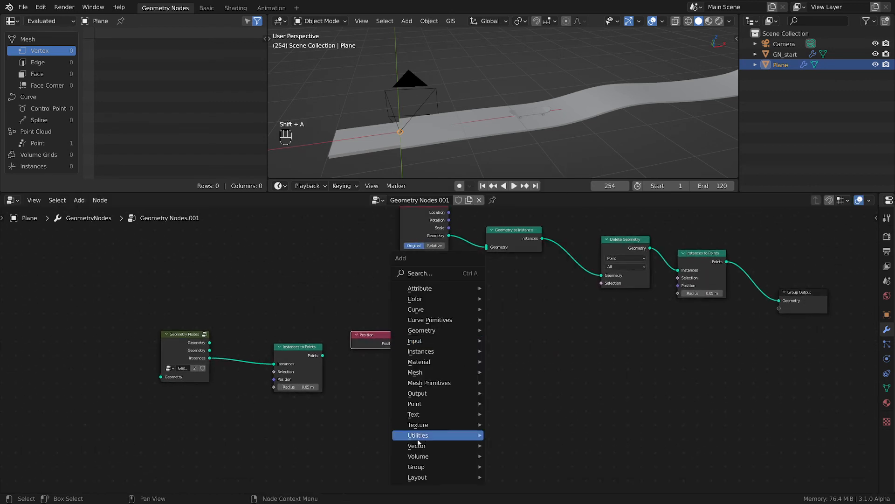
mouse_move(418, 435)
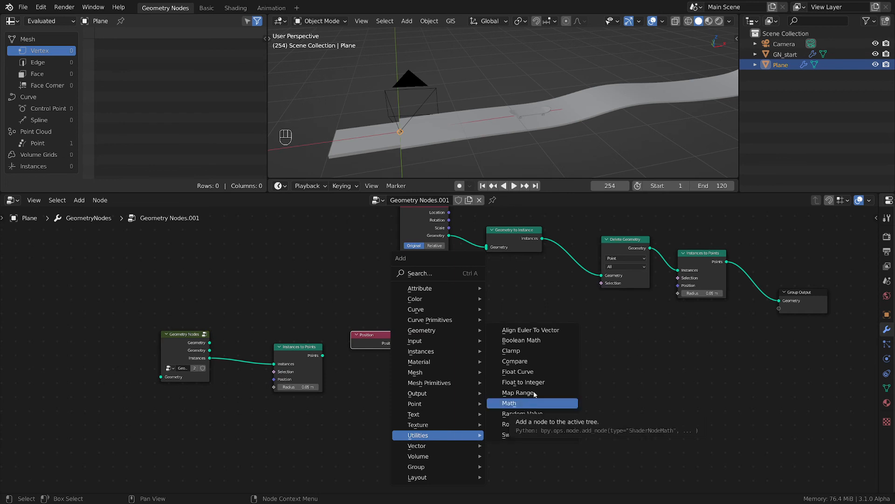
click(534, 363)
click(443, 307)
click(469, 328)
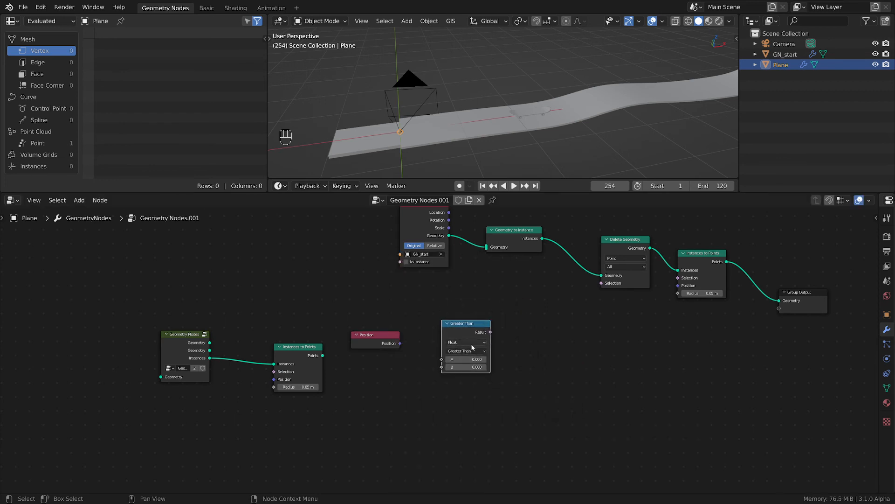
Step: Set the Compare node's data type to Vector and link Position to its A input
click(470, 343)
scroll(475, 441, up, 1)
drag(381, 318, 433, 362)
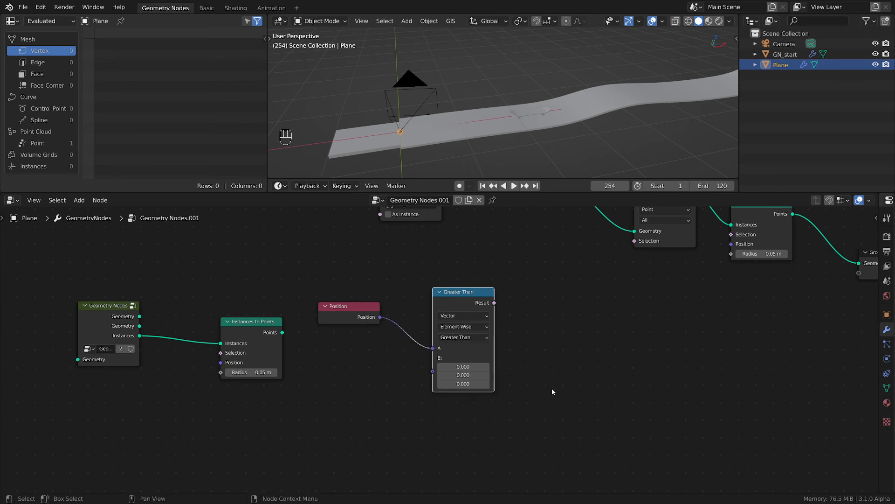
Step: Set the Compare node's operation to Equal with an Epsilon of 0 and link its Result to Delete Geometry's Selection
click(473, 337)
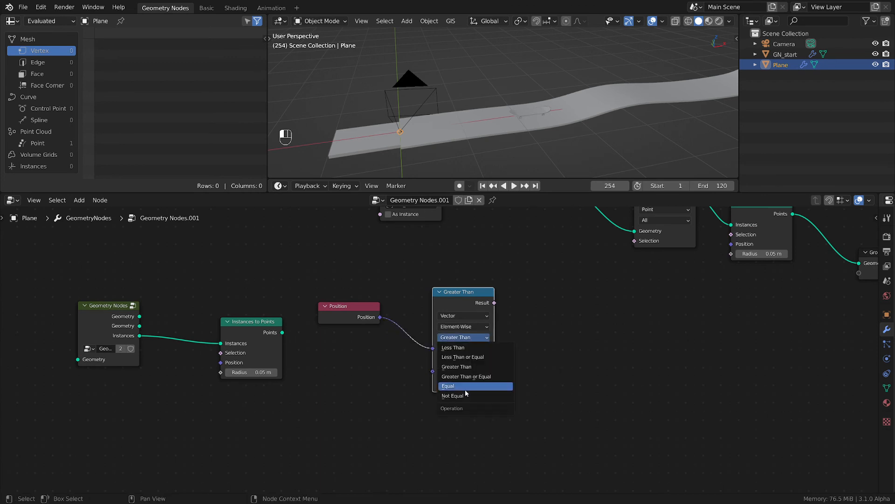
click(449, 386)
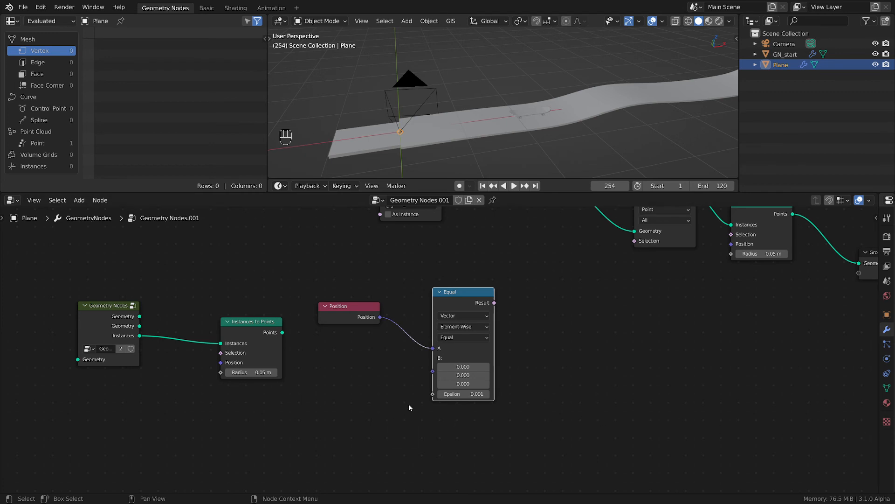
click(463, 394)
text(0)
key(Return)
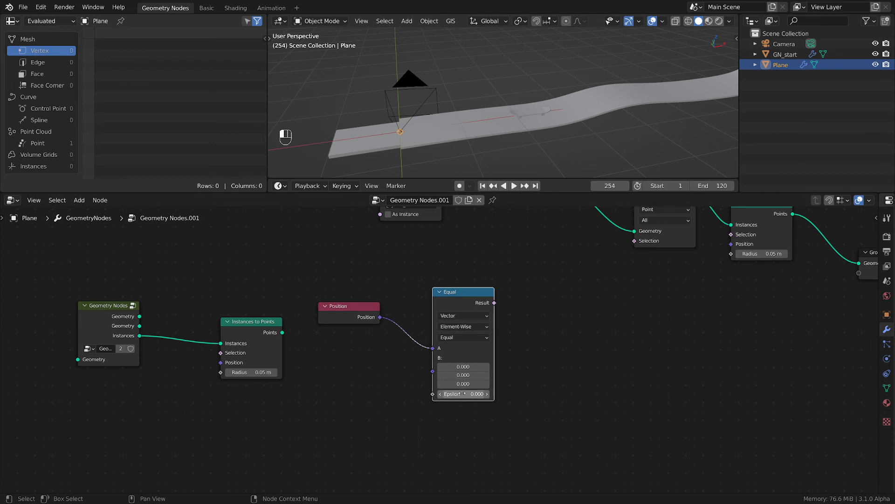
key(Home)
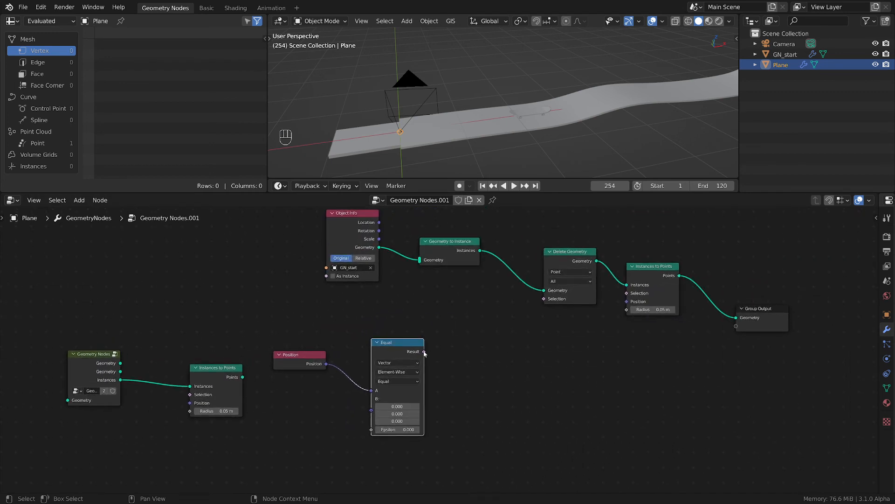
drag(424, 352, 548, 302)
Step: Move the timeline to frame 106 and save the file
drag(610, 185, 541, 185)
click(521, 372)
key(ctrl+s)
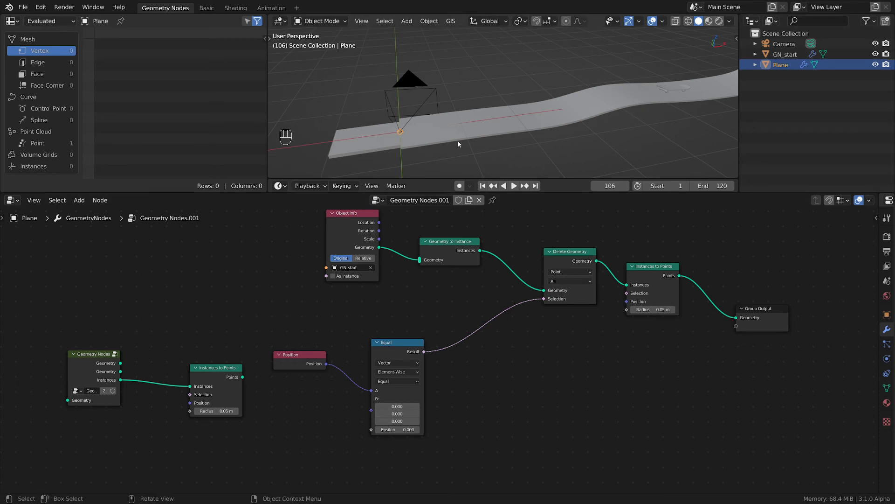
Step: Move the Object Info node farther from Geometry to Instance and inspect the contents of its Geometry output
drag(337, 213, 252, 220)
scroll(413, 261, up, 2)
middle_drag(425, 330, 432, 343)
scroll(433, 342, up, 3)
middle_drag(352, 291, 405, 332)
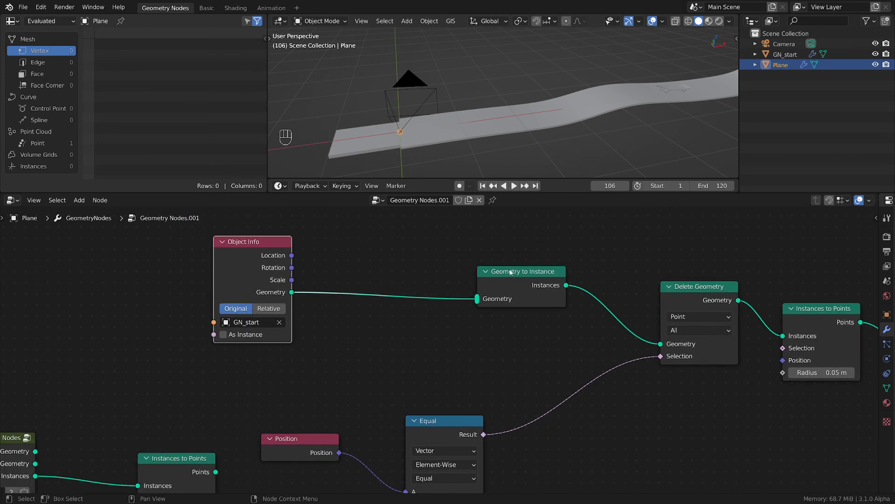
drag(511, 273, 510, 270)
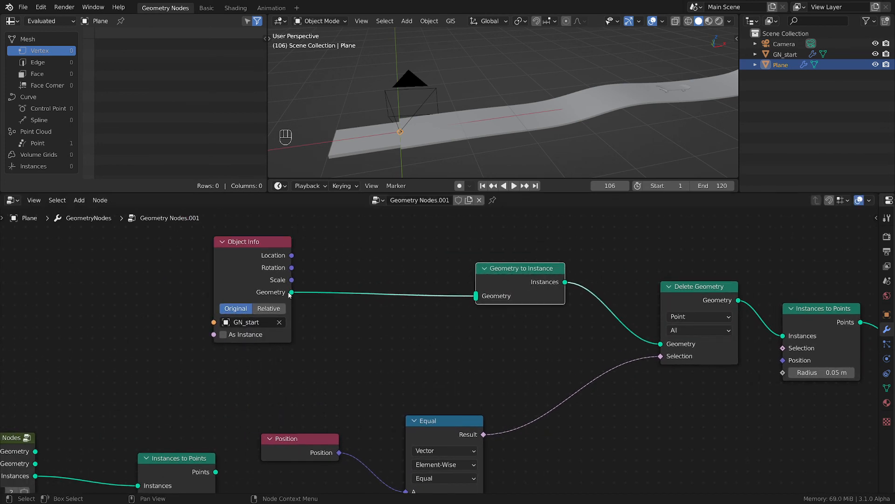
mouse_move(294, 295)
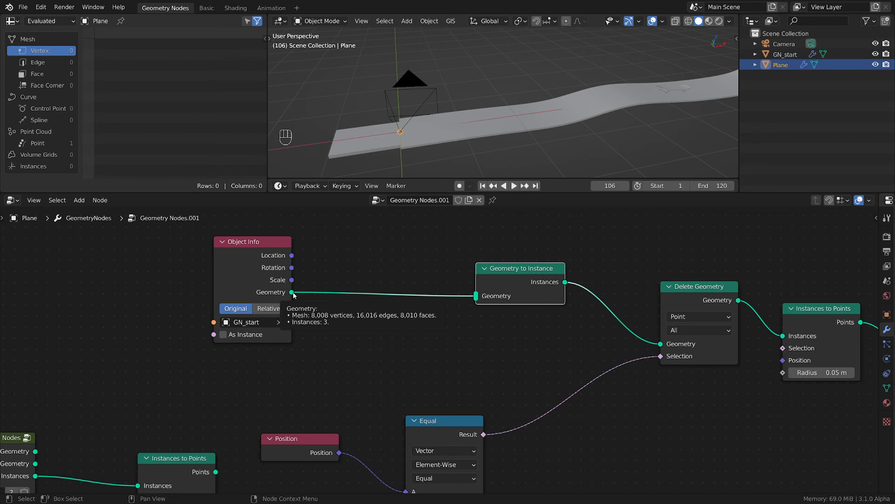
drag(261, 252, 214, 252)
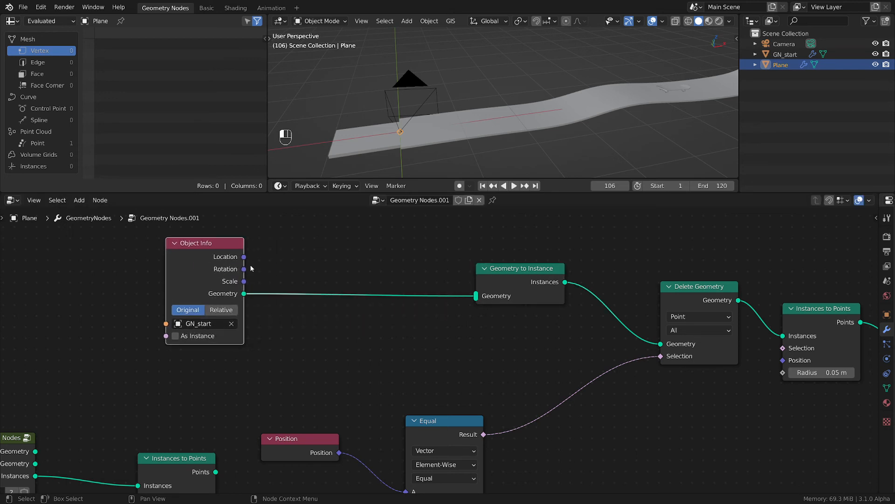
Step: Add a Separate Components node and place it between Object Info and Geometry to Instance
scroll(269, 282, down, 2)
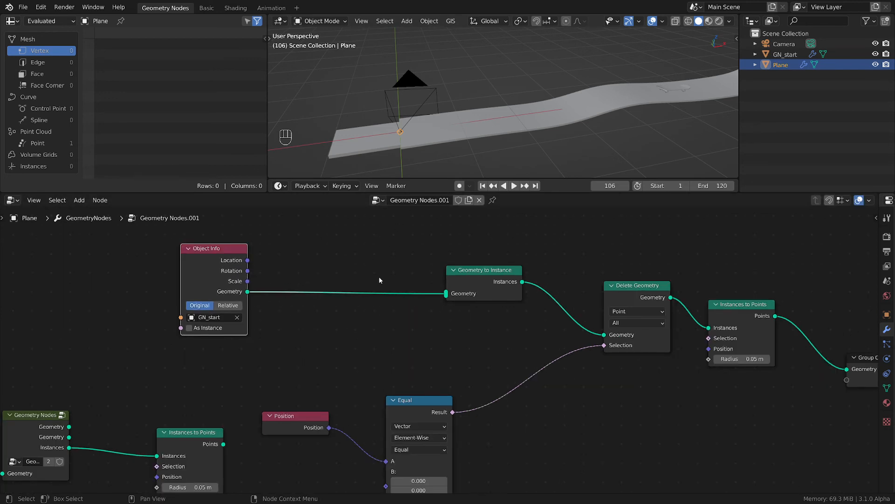
middle_drag(331, 317, 428, 307)
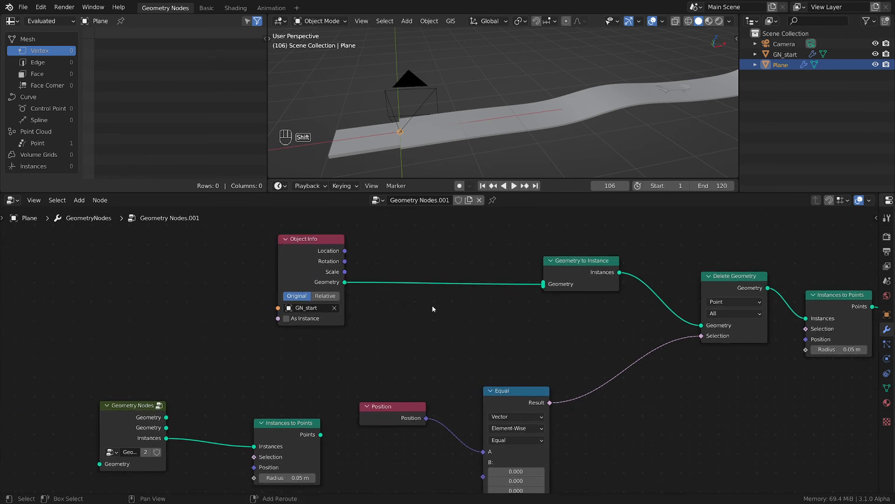
key(shift+a)
mouse_move(407, 307)
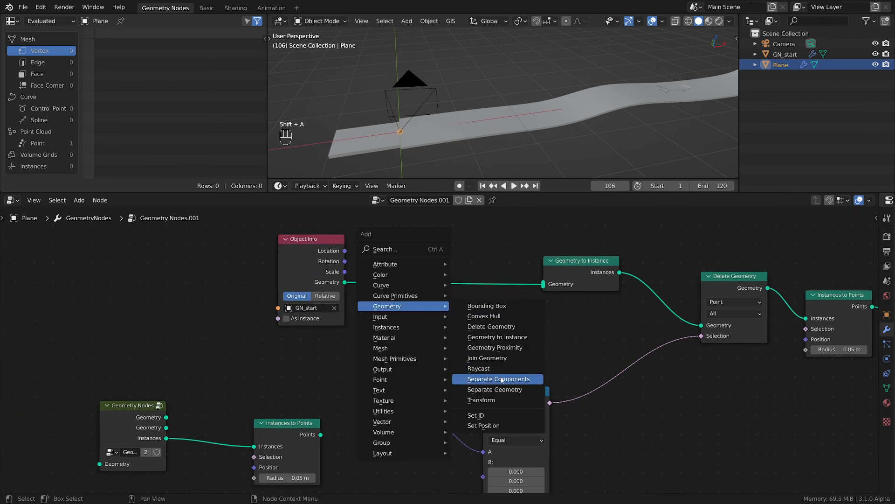
click(498, 379)
click(389, 305)
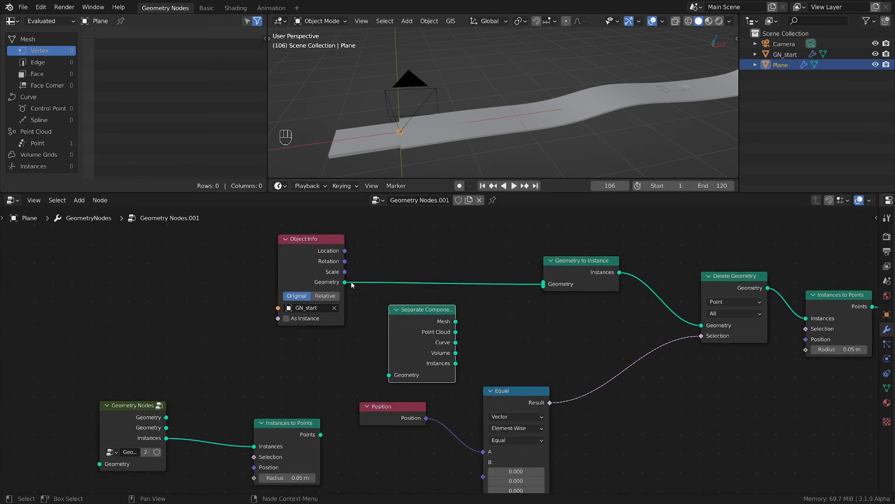
Step: Route Object Info's Geometry through Separate Components, cut the direct link, and connect only Instances to Geometry to Instance
drag(345, 282, 389, 374)
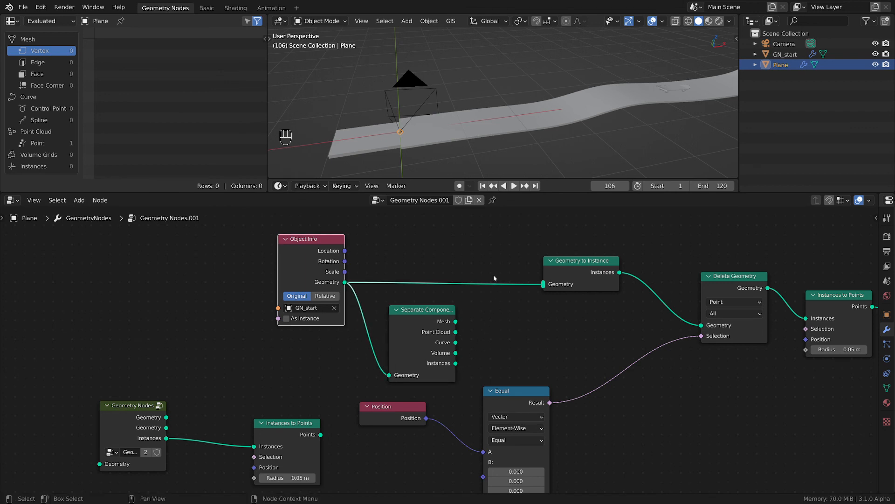
ctrl+right_drag(494, 278, 484, 334)
drag(456, 363, 543, 283)
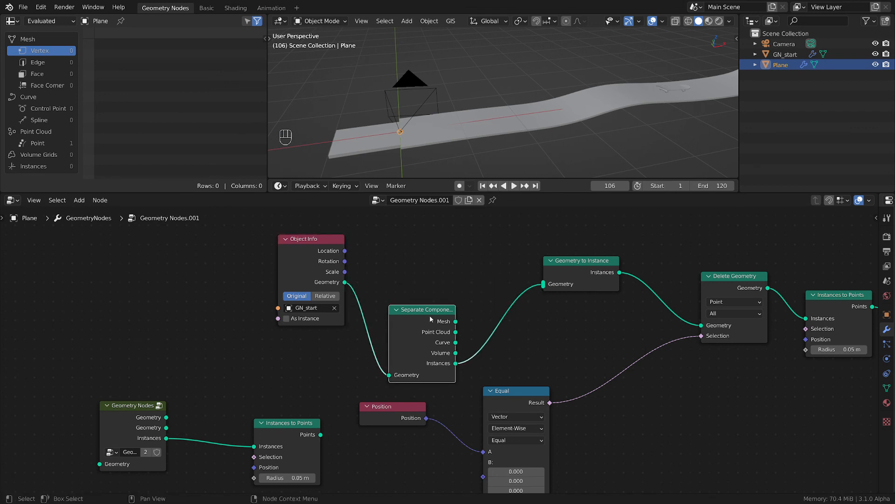
Step: Arrange Separate Components and Geometry to Instance in a row after Object Info and collapse the Geometry to Instance node
drag(430, 319, 436, 258)
middle_drag(580, 306, 426, 309)
drag(442, 267, 385, 270)
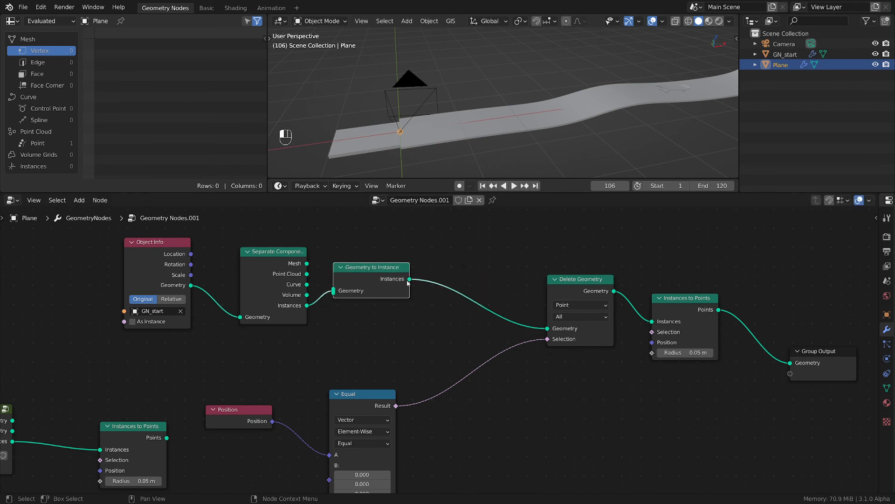
mouse_move(411, 280)
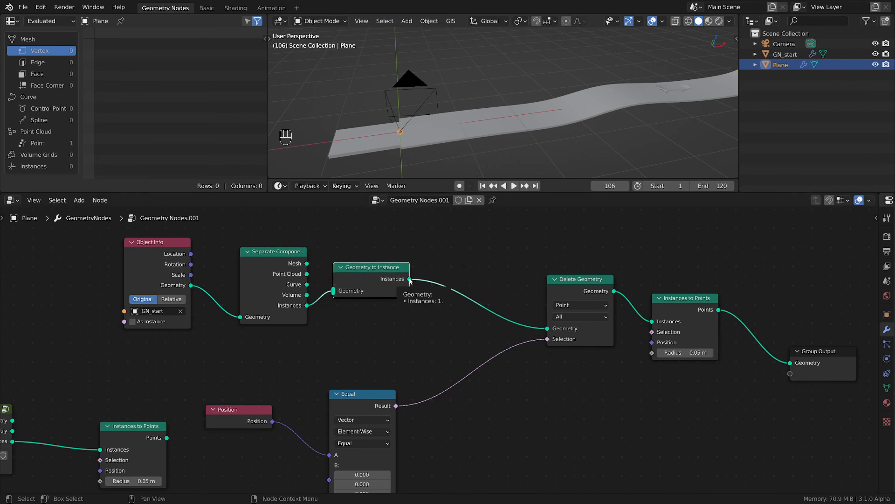
click(341, 267)
drag(364, 268, 386, 266)
drag(292, 273, 298, 273)
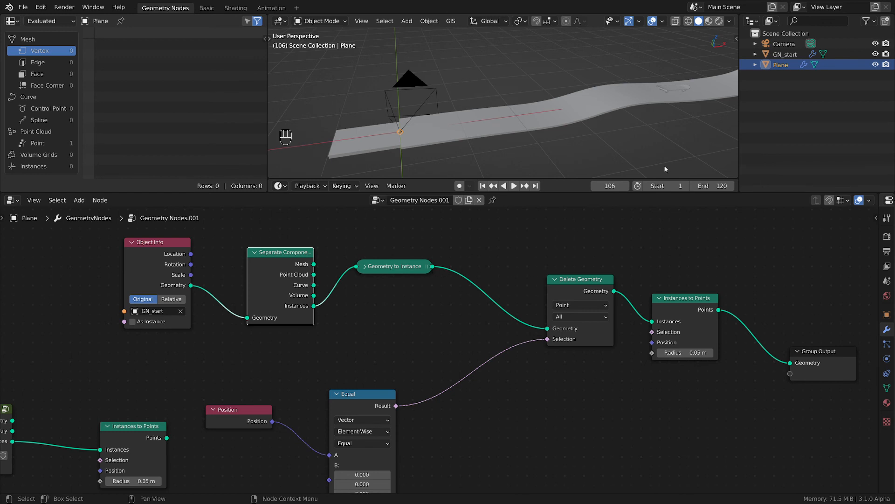
Step: Go to frame 74, switch to GN_start's node tree and examine what its final Join Geometry node outputs
mouse_move(610, 185)
mouse_down()
mouse_move(590, 185)
mouse_move(606, 185)
mouse_up()
scroll(410, 324, down, 2)
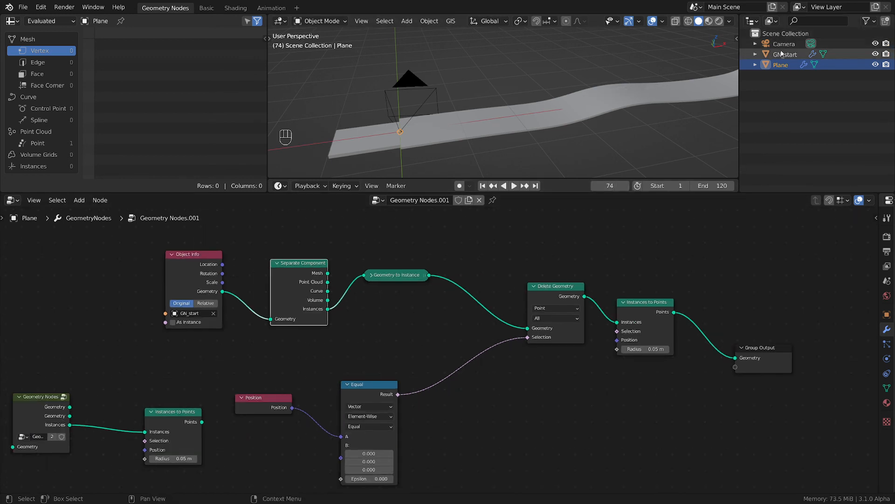
click(781, 53)
scroll(639, 361, down, 5)
middle_drag(856, 402, 611, 320)
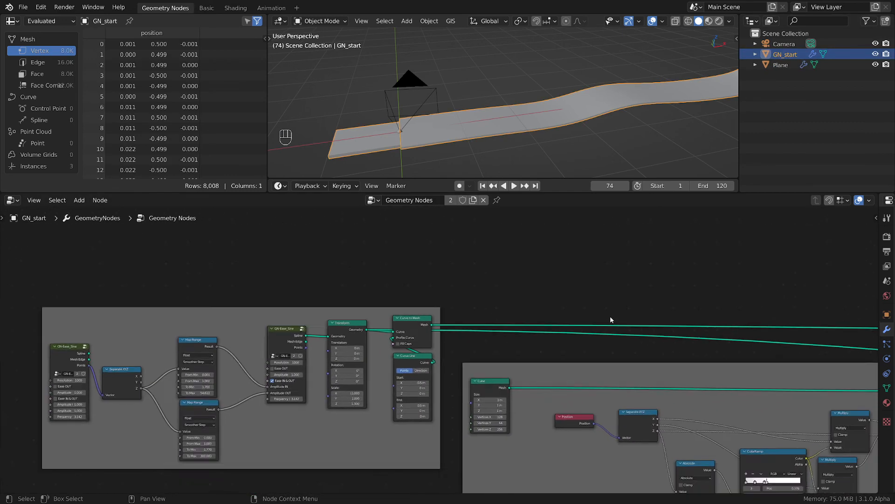
middle_drag(762, 310, 434, 324)
middle_drag(756, 326, 538, 328)
middle_drag(793, 399, 450, 324)
middle_drag(749, 324, 350, 329)
scroll(490, 315, down, 5)
middle_drag(719, 354, 450, 328)
middle_drag(646, 326, 451, 345)
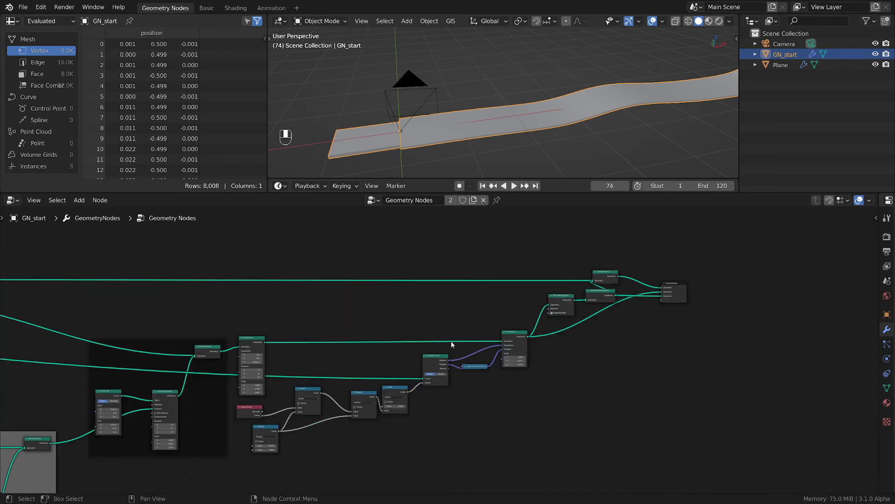
scroll(509, 326, up, 4)
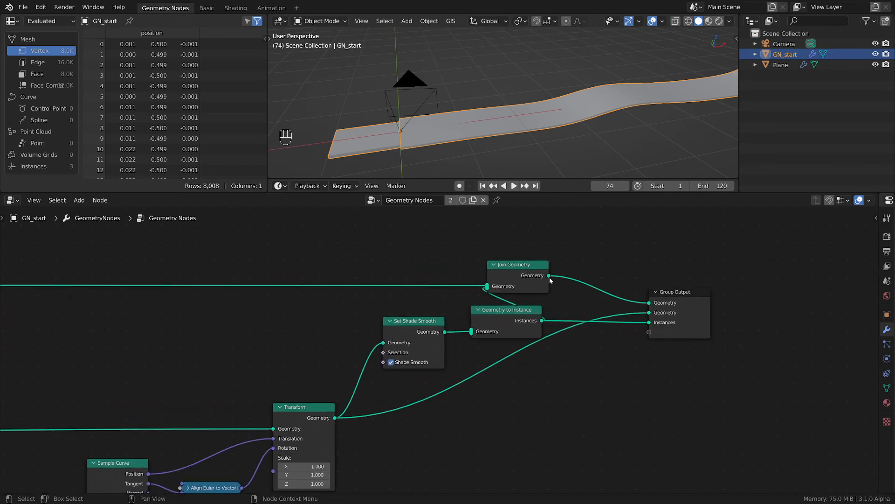
mouse_move(549, 277)
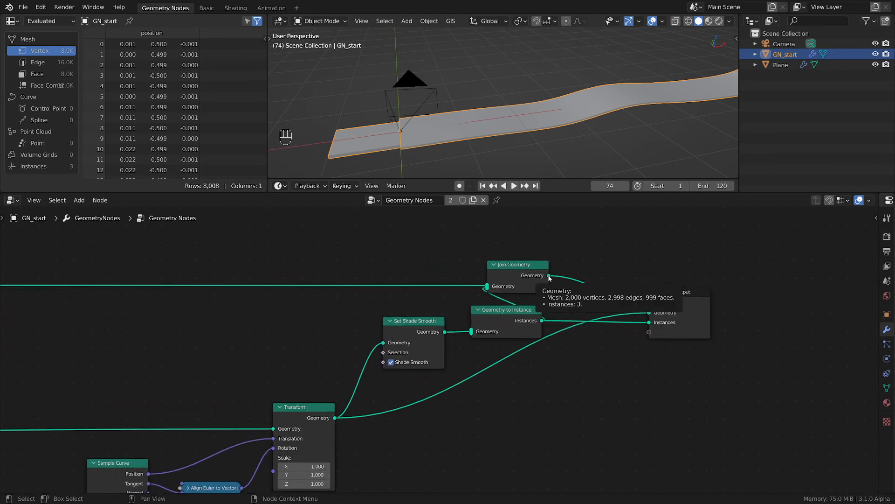
middle_drag(507, 322, 598, 325)
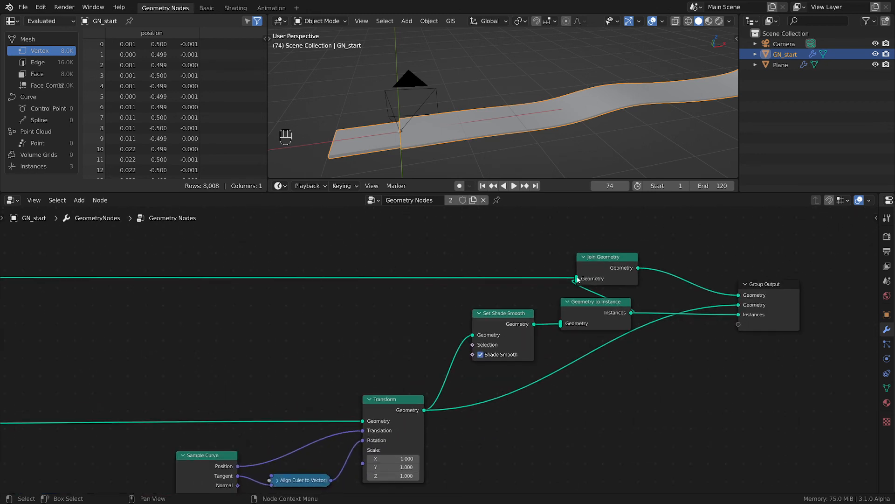
Step: Trace the Geometry to Instance and Join Geometry nodes through GN_start's tree to see which instances reach the Group Output
scroll(577, 279, down, 6)
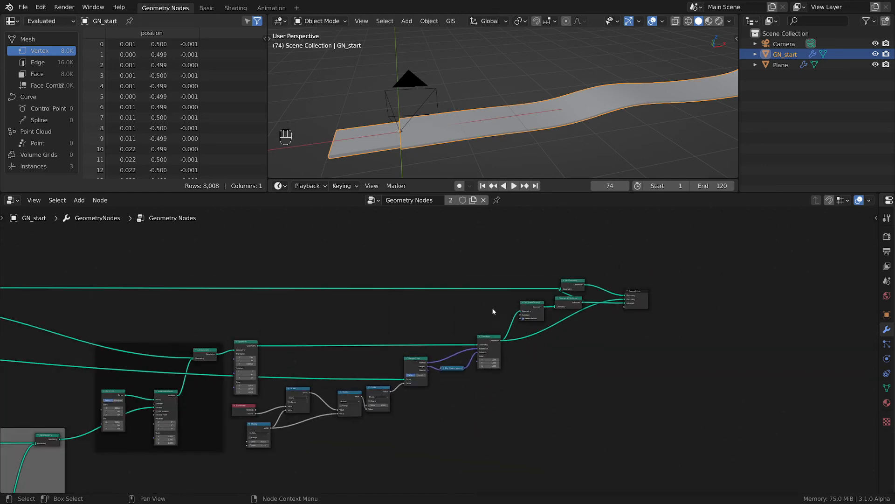
scroll(387, 300, up, 7)
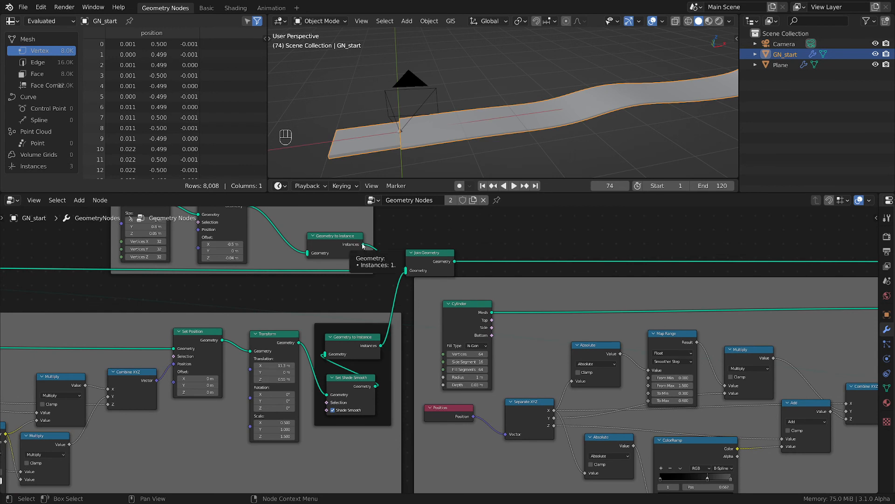
scroll(493, 263, down, 3)
middle_drag(746, 303, 298, 308)
scroll(545, 297, down, 2)
middle_drag(545, 297, 378, 301)
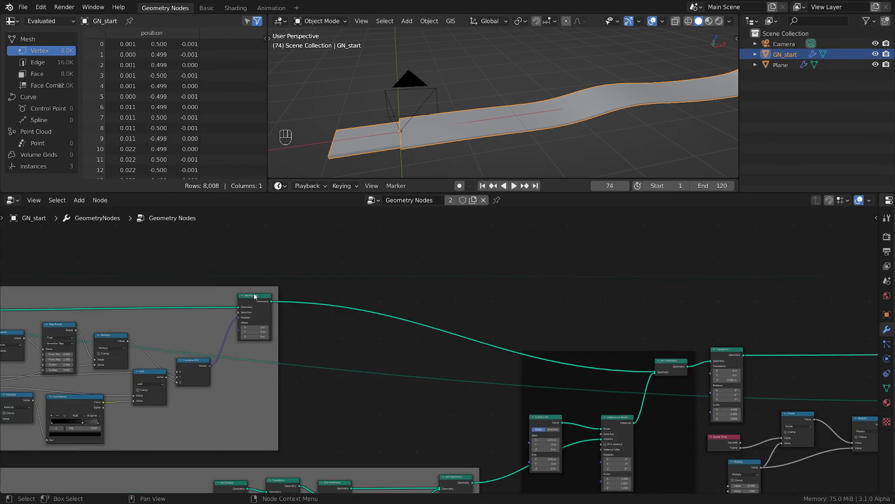
middle_drag(867, 359, 424, 332)
middle_drag(653, 260, 526, 275)
scroll(526, 276, up, 6)
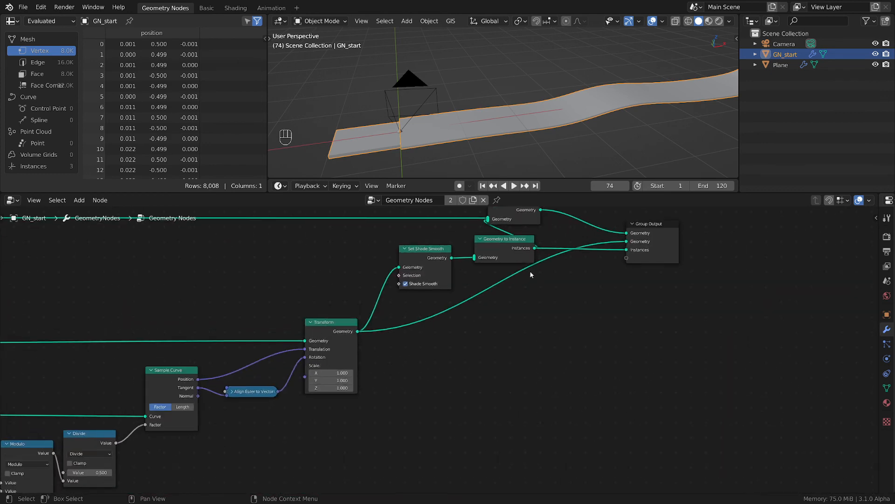
middle_drag(561, 225, 521, 317)
Step: Spread out the Group Output, final Join Geometry and neighbouring Geometry to Instance nodes to make their links readable
drag(597, 324, 724, 322)
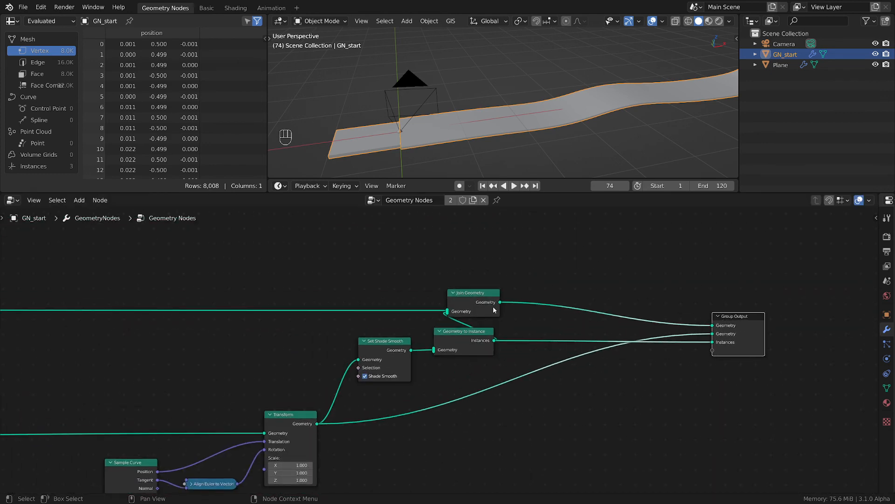
drag(500, 303, 585, 295)
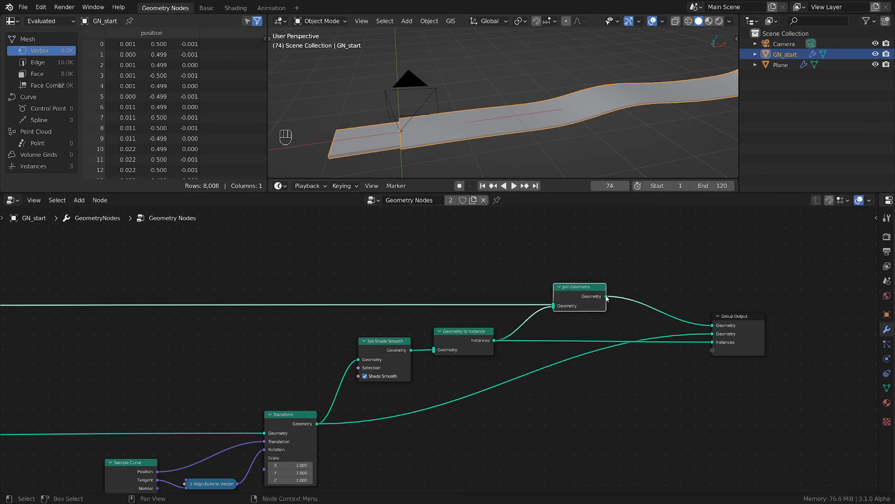
mouse_move(607, 297)
drag(475, 339, 480, 348)
scroll(480, 350, down, 1)
middle_drag(469, 390, 600, 328)
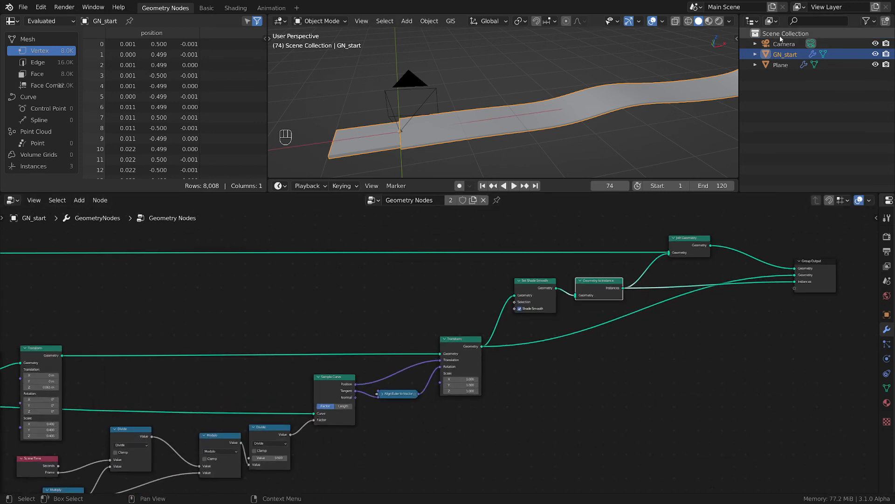
Step: Return to the Plane's node tree and move the collapsed Geometry to Instance node farther from Separate Components
click(780, 66)
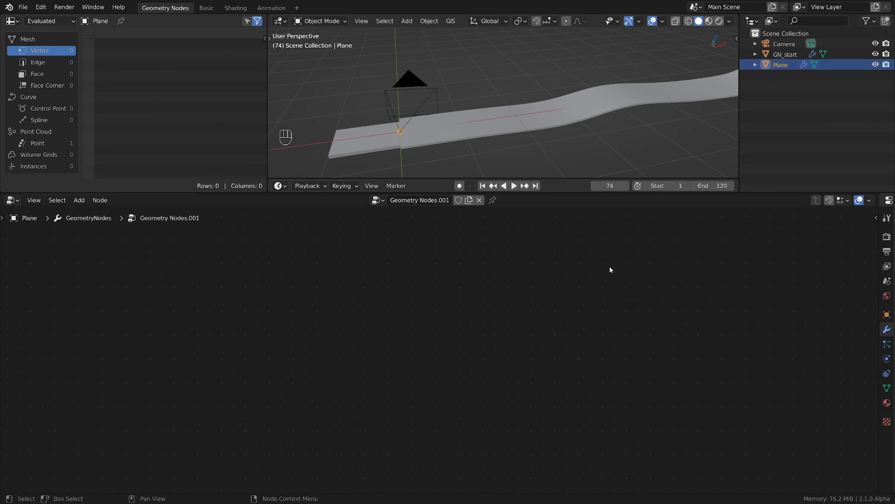
key(KP_Decimal)
scroll(460, 382, up, 3)
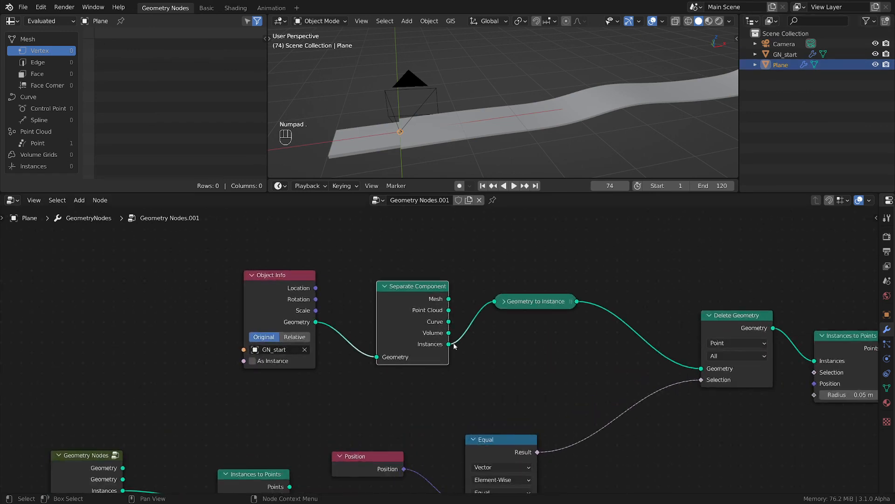
middle_drag(536, 350, 408, 340)
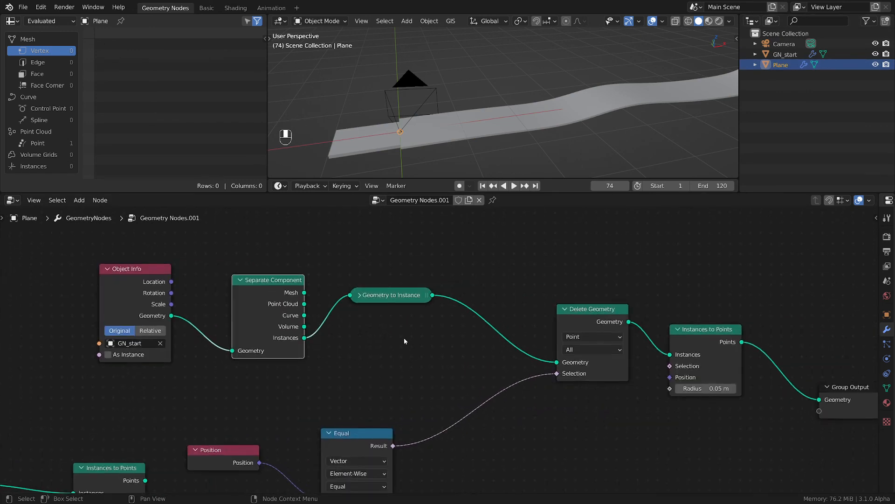
click(415, 301)
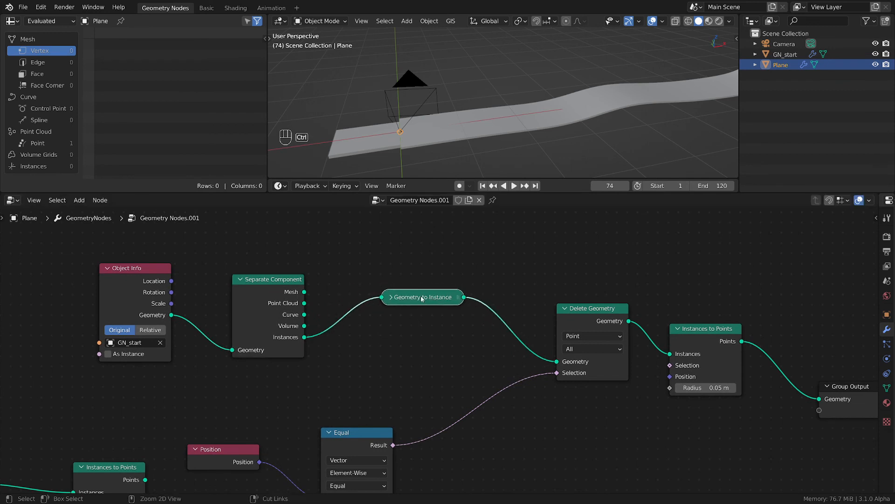
Step: Dissolve the Geometry to Instance node so Separate Components feeds Delete Geometry directly, and move those two nodes closer together
key(ctrl+x)
drag(284, 285, 348, 286)
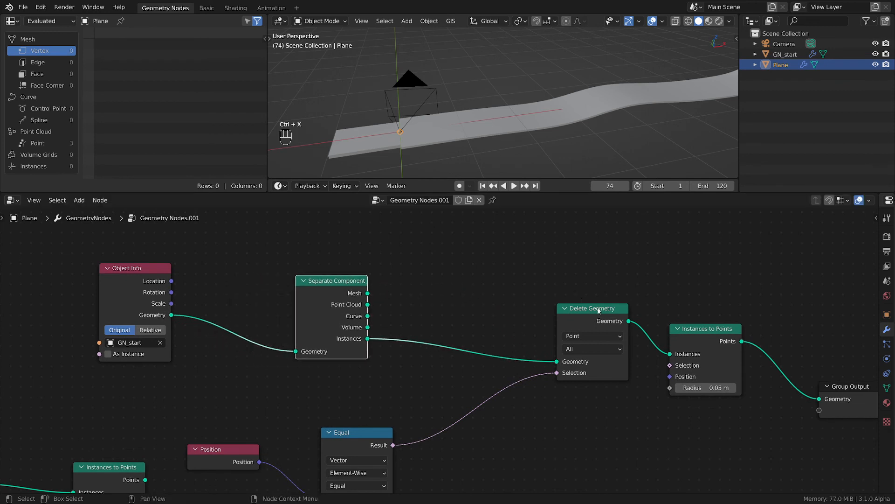
drag(599, 310, 545, 295)
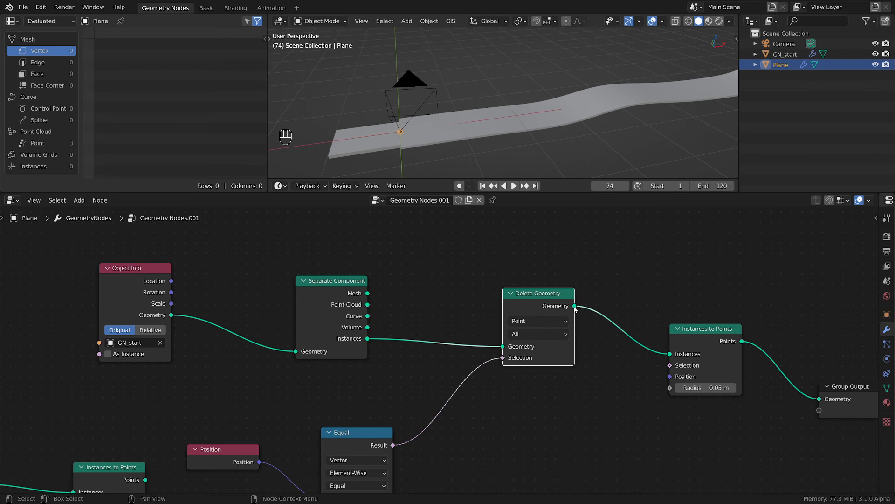
middle_drag(398, 403, 494, 343)
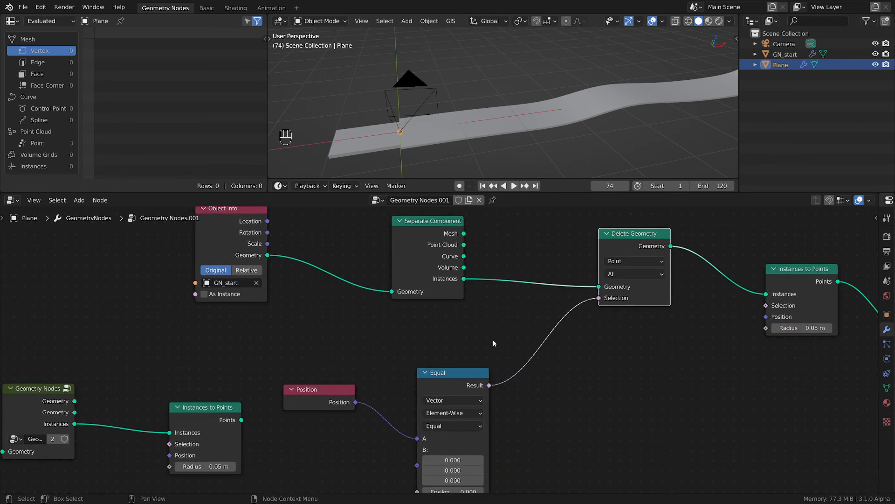
scroll(494, 344, down, 1)
Step: Tidy the Equal and Position nodes and delete the unused Geometry Nodes group with its attached Instances to Points node
drag(463, 340, 479, 317)
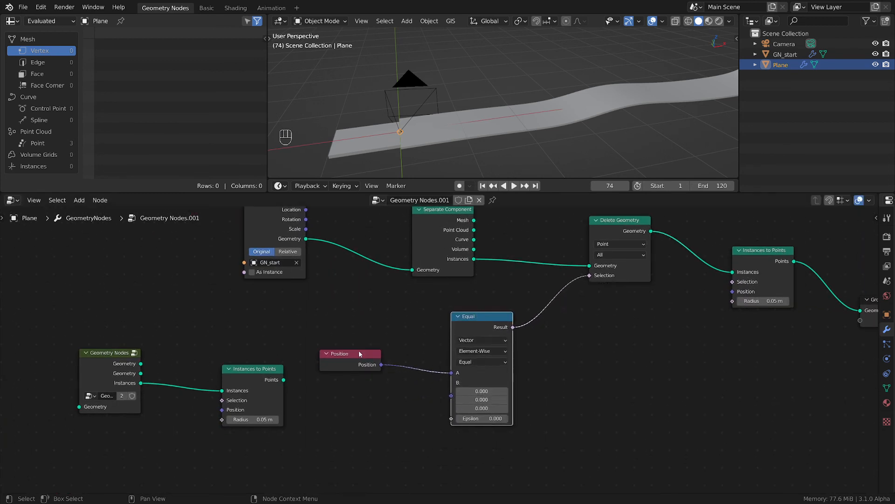
drag(359, 354, 399, 338)
drag(54, 320, 285, 427)
key(x)
scroll(436, 386, up, 1)
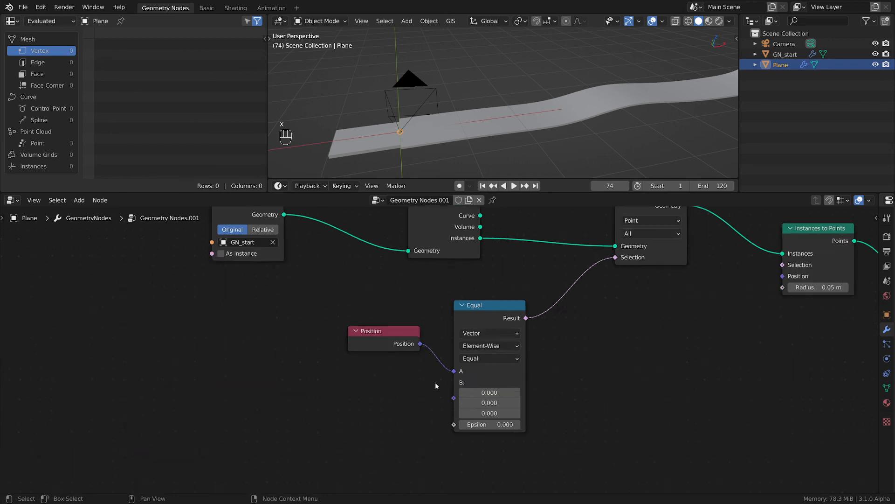
Step: Move the Position and Equal nodes nearer to Delete Geometry and inspect the plane's points at the track's start
key(Home)
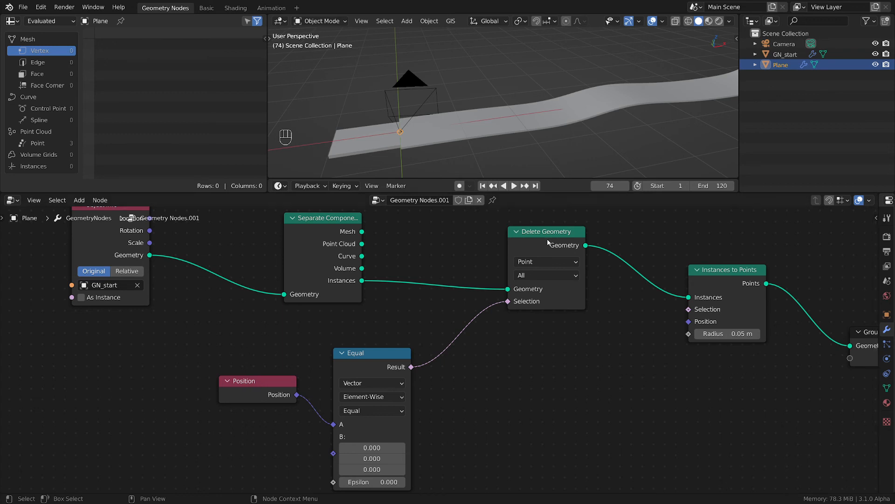
drag(548, 241, 552, 237)
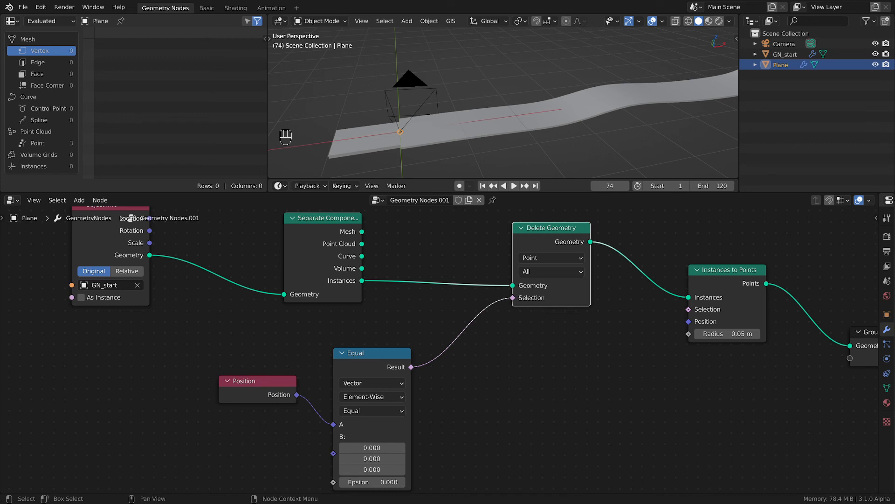
drag(380, 364, 405, 363)
drag(264, 398, 291, 393)
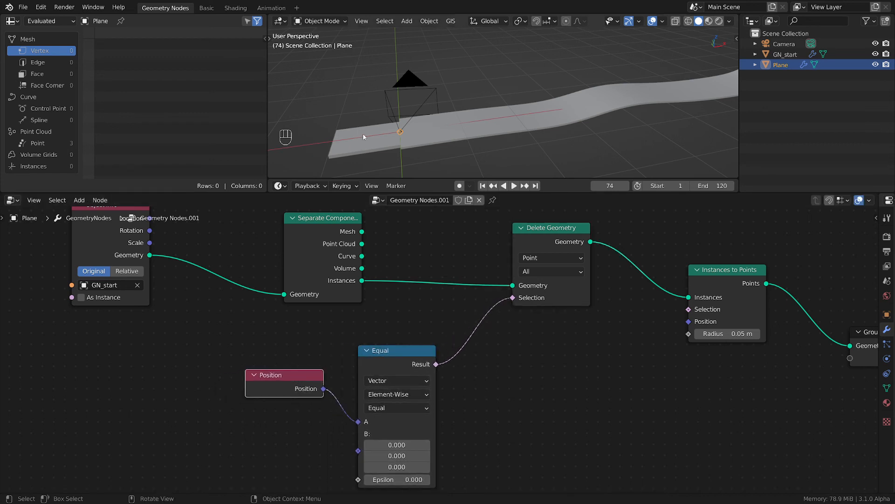
middle_drag(373, 126, 399, 116)
middle_drag(449, 154, 422, 139)
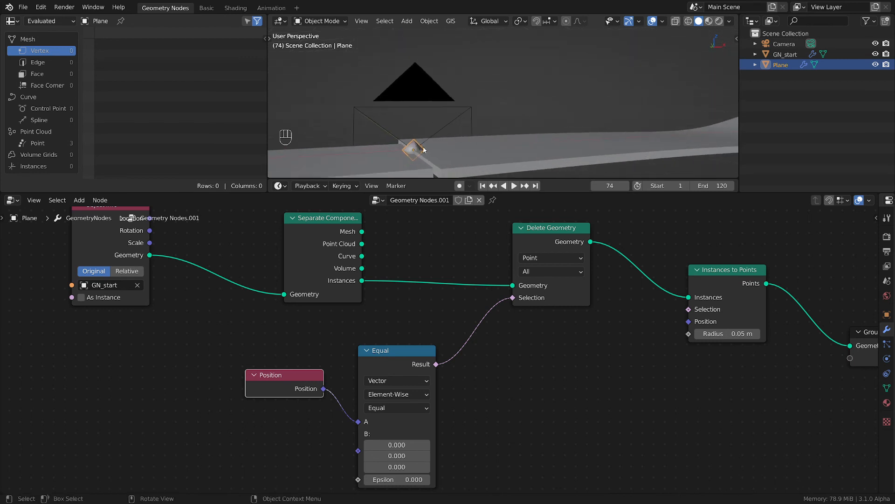
drag(392, 356, 420, 334)
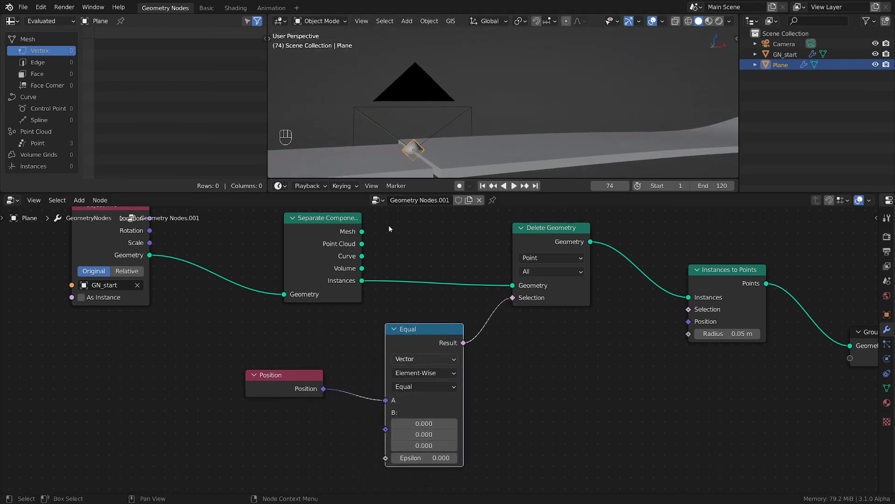
middle_drag(415, 161, 433, 139)
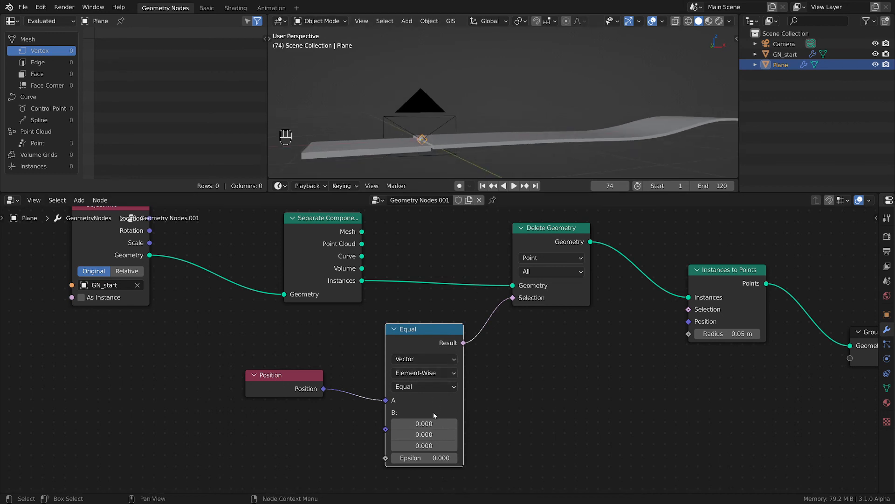
key(Home)
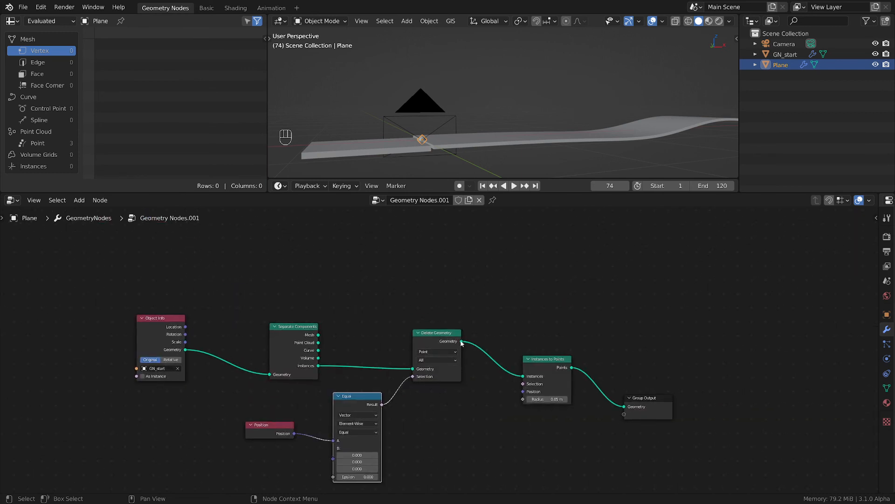
Step: Move Instances to Points closer to Delete Geometry and the Group Output farther away from it
mouse_move(461, 343)
scroll(472, 432, up, 2)
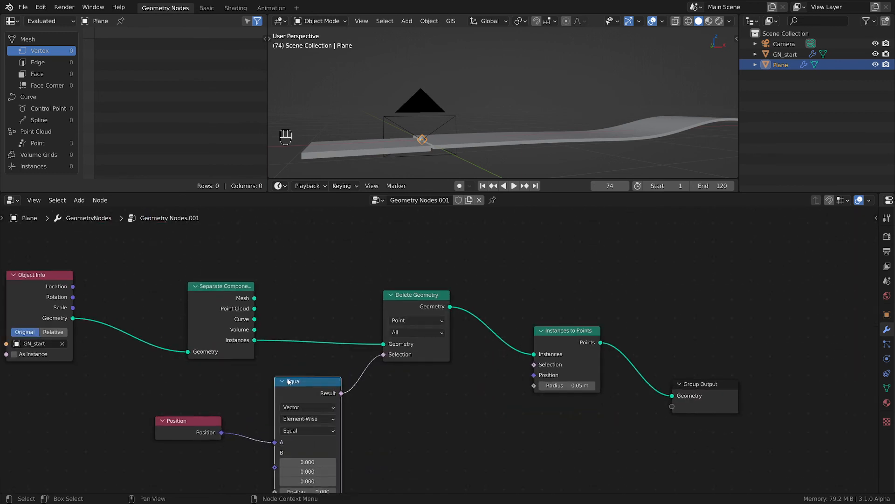
key(Home)
drag(626, 342, 645, 336)
drag(759, 382, 804, 350)
drag(642, 335, 605, 329)
scroll(603, 326, up, 1)
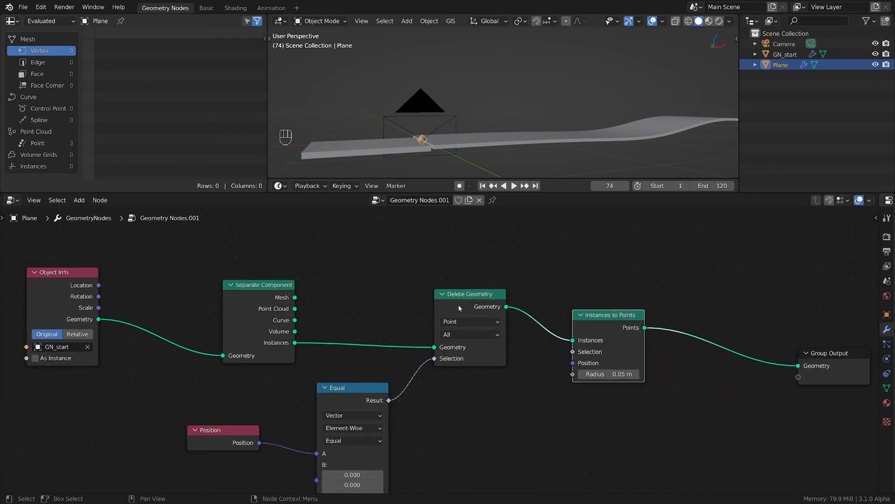
Step: Widen the gap between Separate Components and Delete Geometry, and save the file
drag(457, 304, 473, 303)
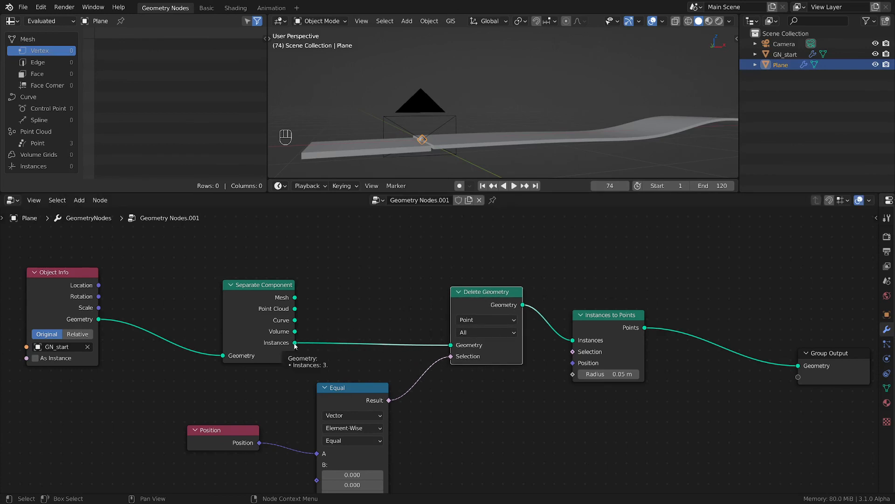
drag(253, 307, 198, 304)
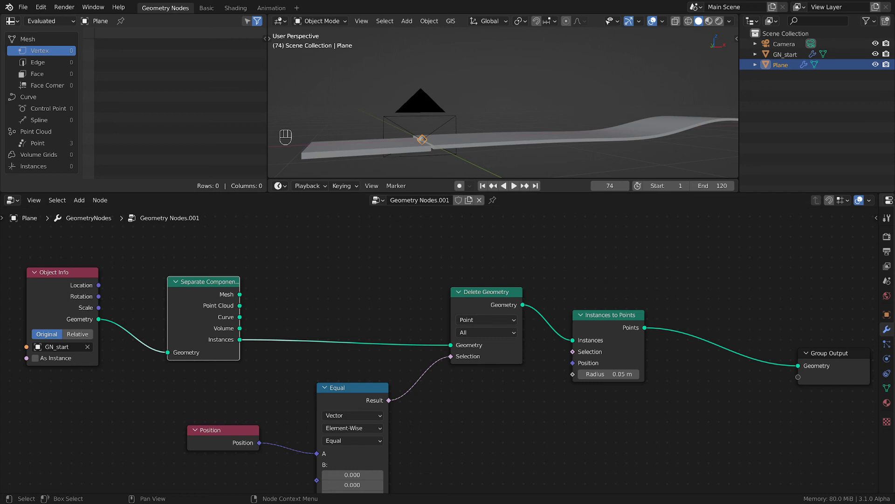
click(540, 401)
key(ctrl+s)
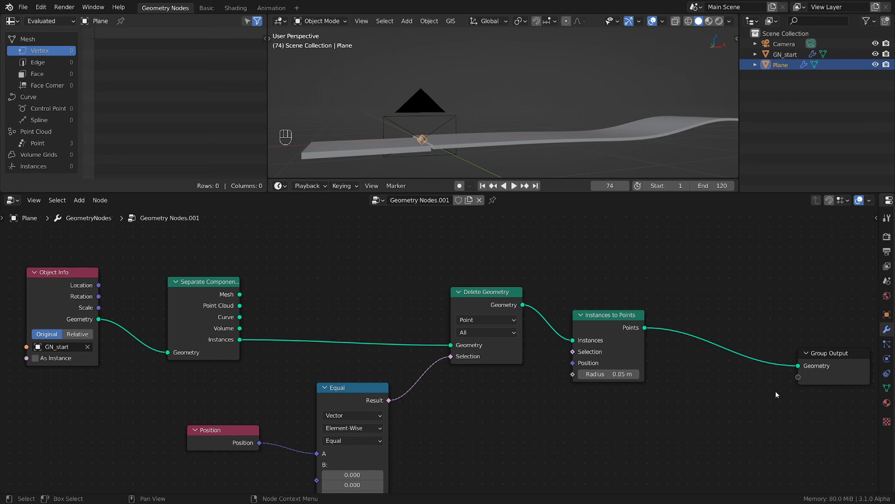
Step: Insert the Instances to Points node between Separate Components and Delete Geometry, and space the nodes out
drag(614, 320, 364, 301)
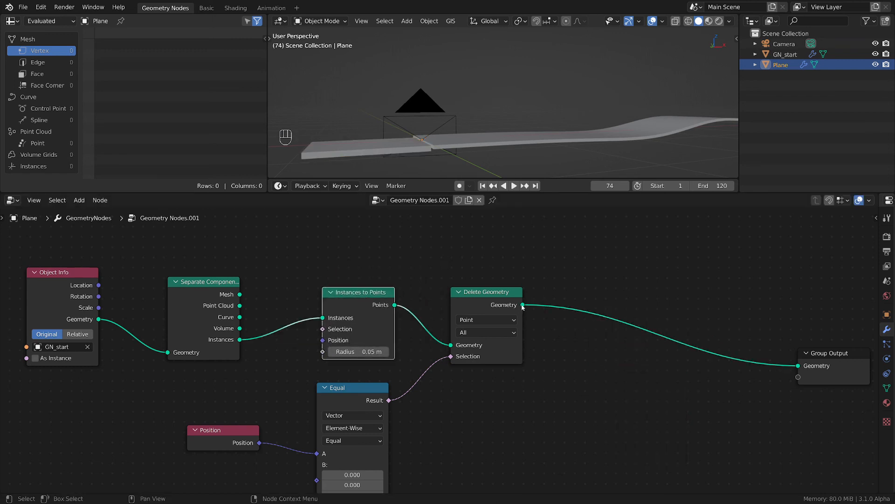
mouse_move(523, 307)
drag(471, 296, 496, 296)
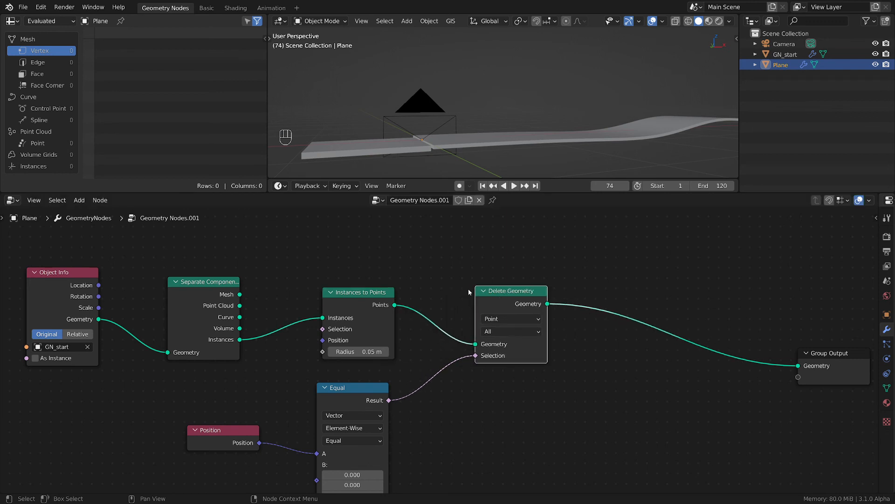
drag(359, 295, 355, 288)
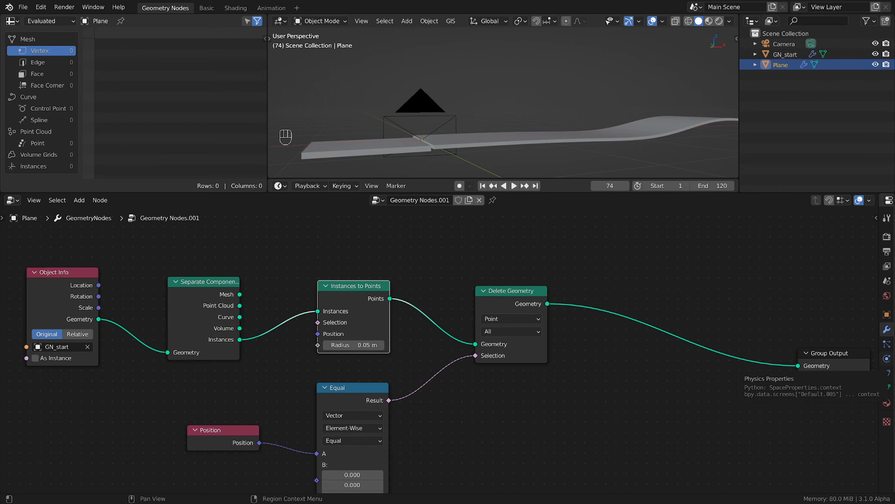
Step: Line up the Position and Equal nodes below Instances to Points and save the file
scroll(451, 405, down, 2)
middle_drag(445, 407, 486, 353)
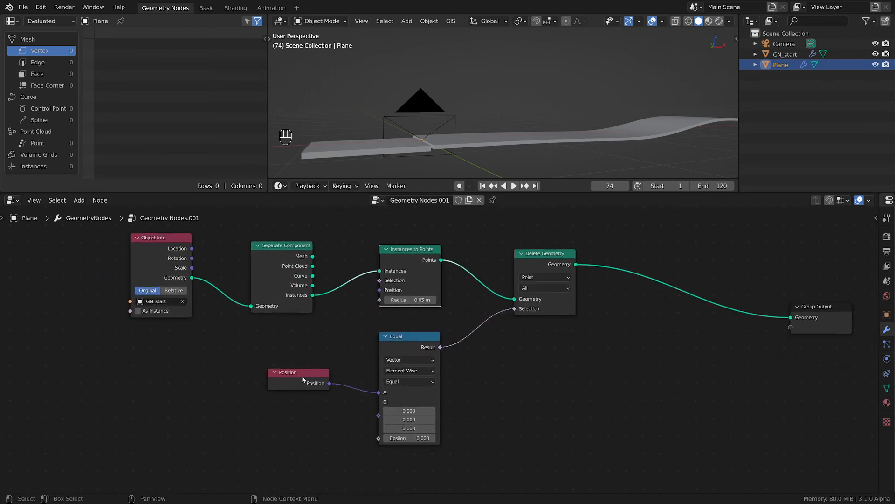
drag(302, 379, 313, 390)
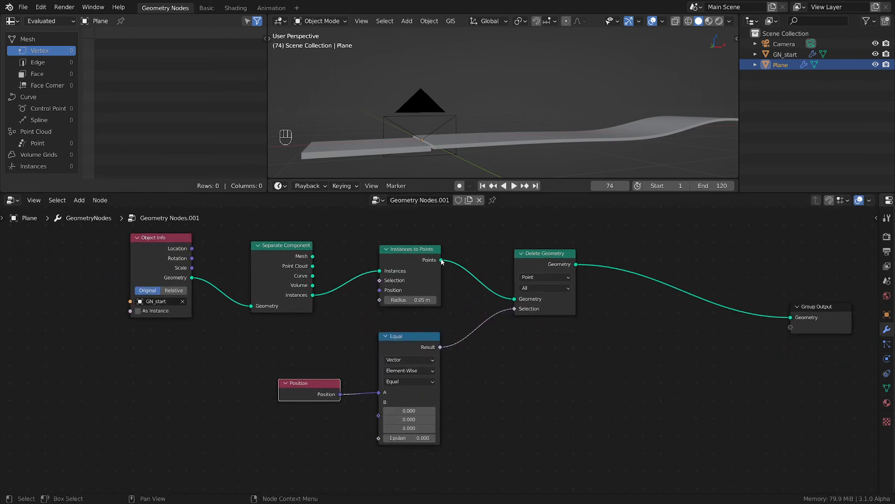
mouse_move(442, 261)
drag(402, 340, 415, 336)
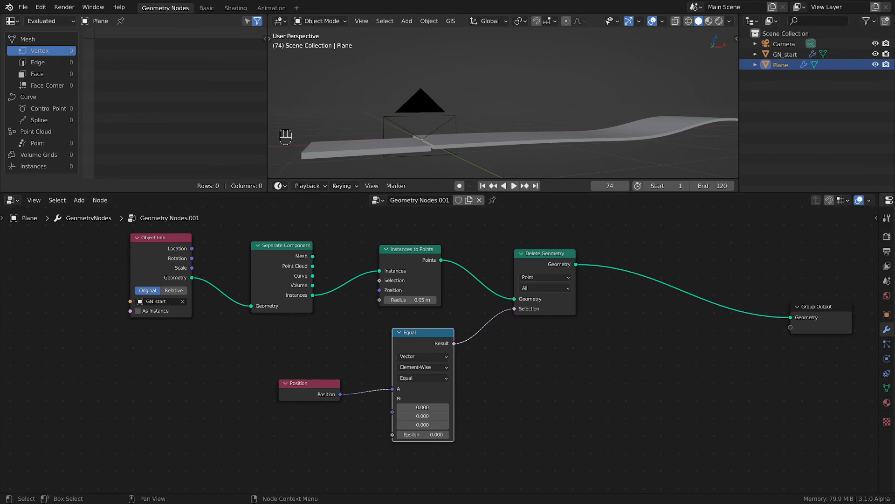
click(544, 371)
key(ctrl+s)
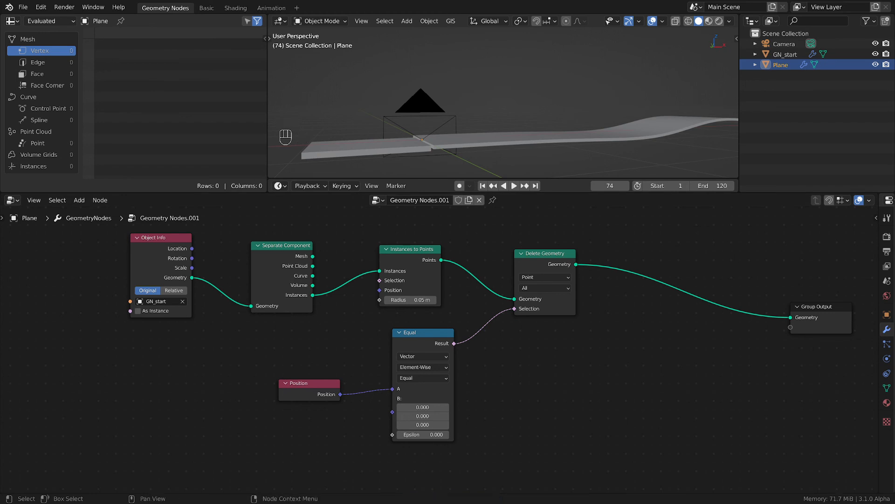
Step: Switch to GN_start's node tree and list the positions of its instances in the spreadsheet
scroll(508, 345, up, 1)
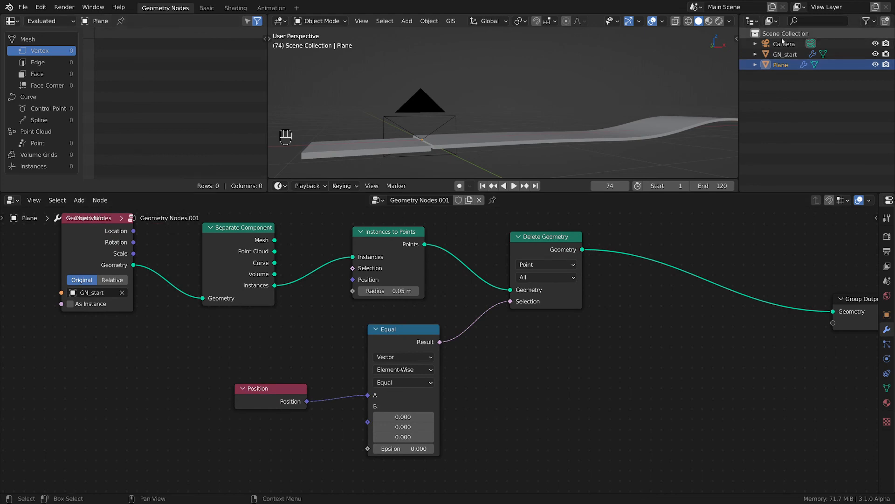
click(785, 54)
scroll(643, 354, down, 1)
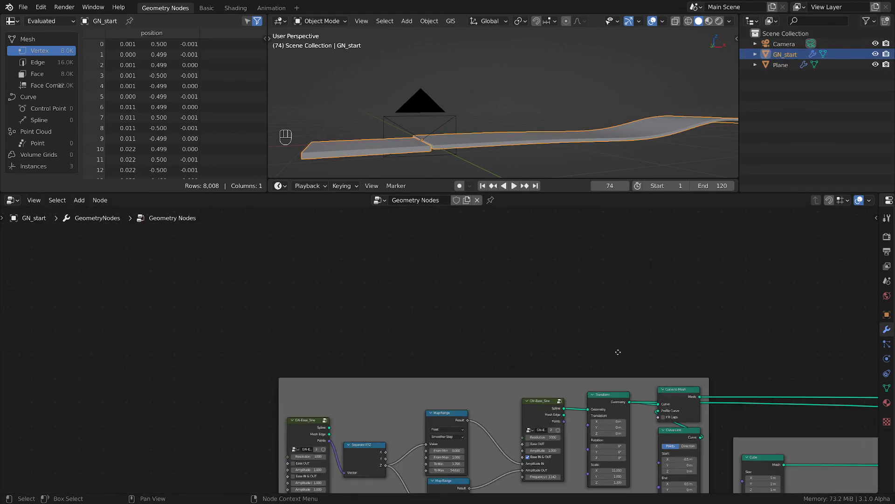
middle_drag(617, 352, 388, 282)
middle_drag(764, 333, 393, 342)
middle_drag(569, 321, 339, 325)
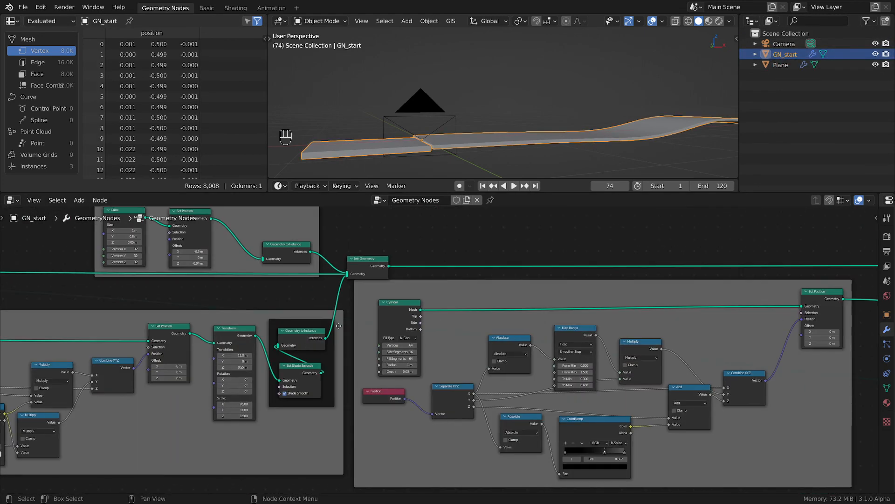
middle_drag(762, 313, 580, 300)
scroll(588, 306, down, 5)
middle_drag(397, 296, 162, 259)
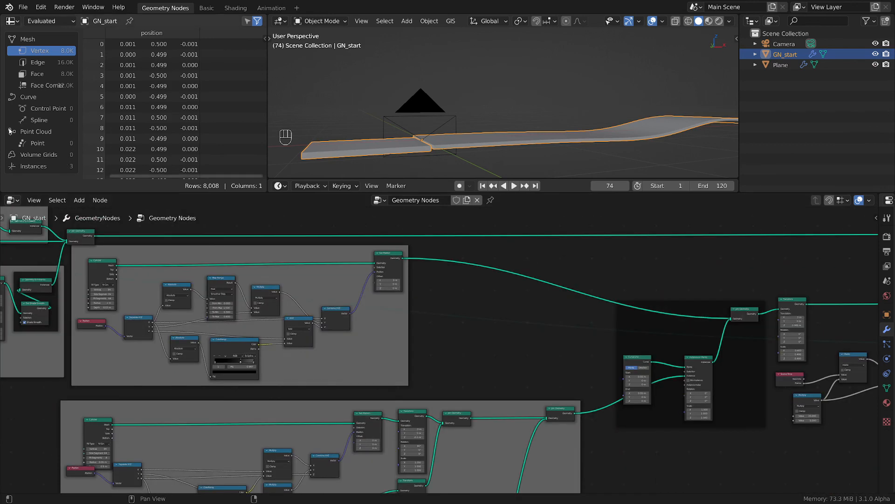
click(41, 166)
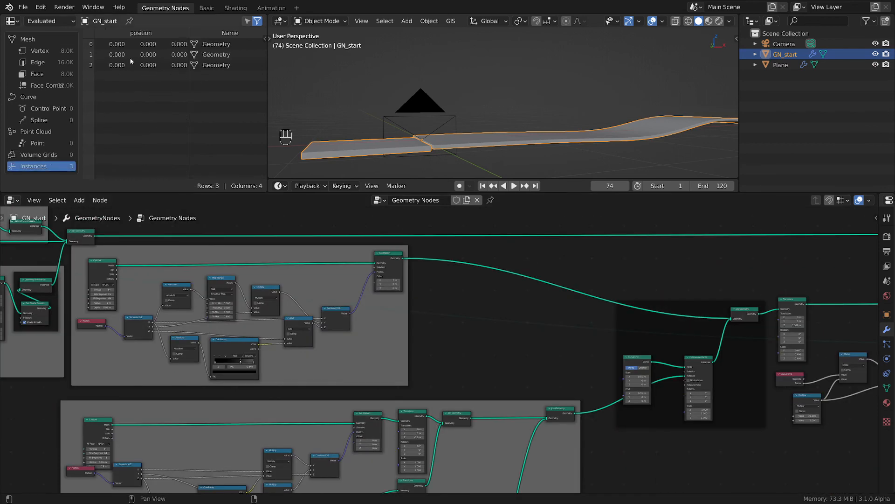
Step: Detach the final Geometry to Instance node and insert it between the earlier Join Geometry and Transform nodes
middle_drag(689, 413, 428, 365)
middle_drag(741, 358, 538, 354)
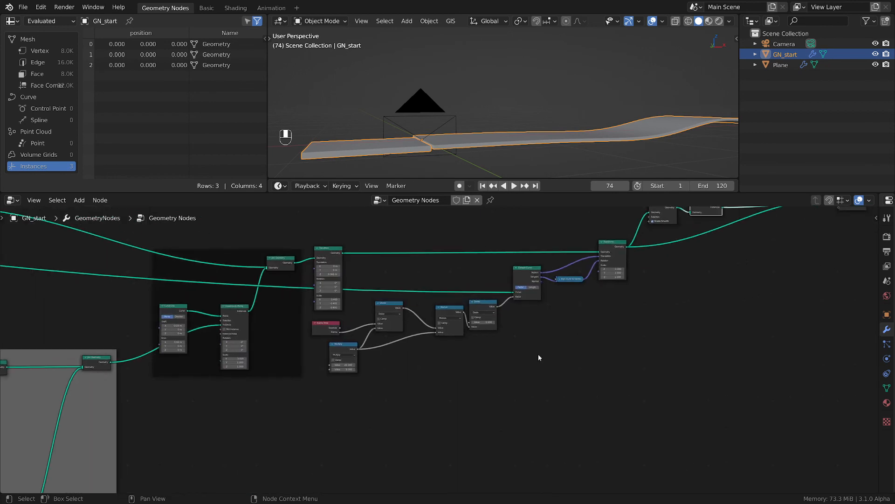
scroll(583, 345, down, 5)
middle_drag(692, 280, 601, 316)
scroll(600, 315, up, 5)
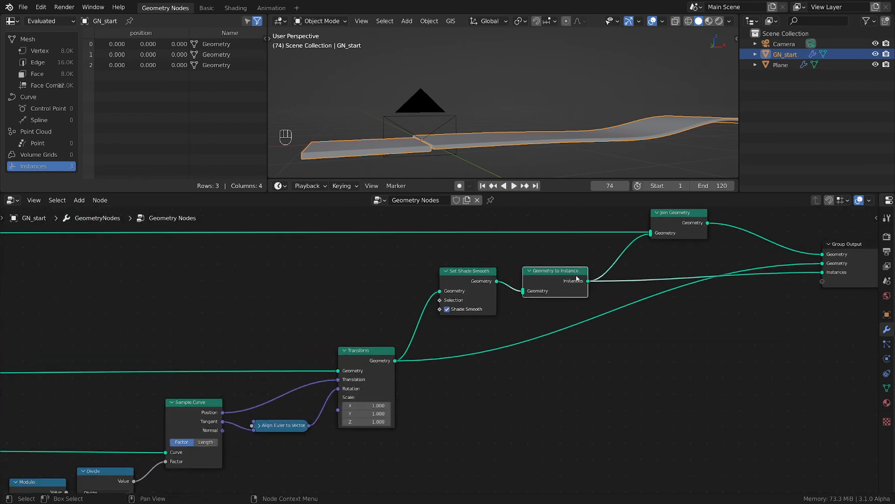
middle_drag(362, 356, 528, 317)
drag(528, 317, 535, 315)
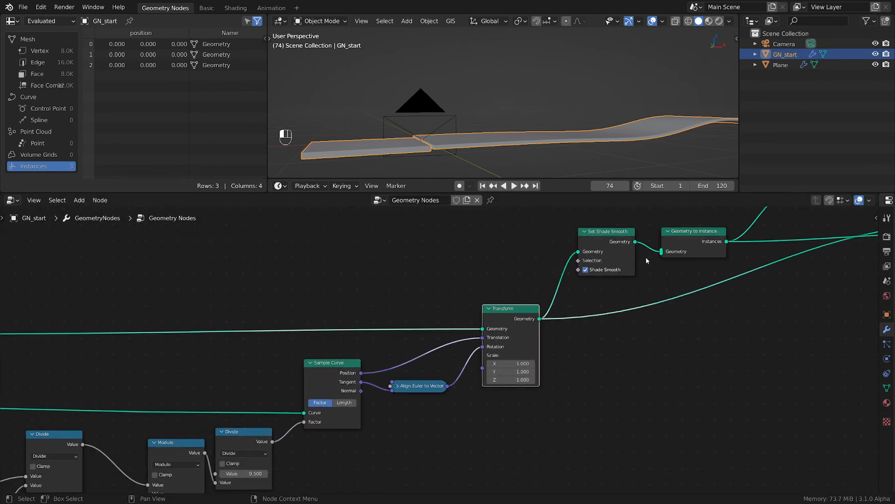
alt+drag(701, 235, 218, 385)
scroll(664, 396, down, 3)
drag(139, 348, 354, 327)
scroll(513, 358, up, 4)
middle_drag(515, 357, 803, 315)
drag(354, 345, 340, 319)
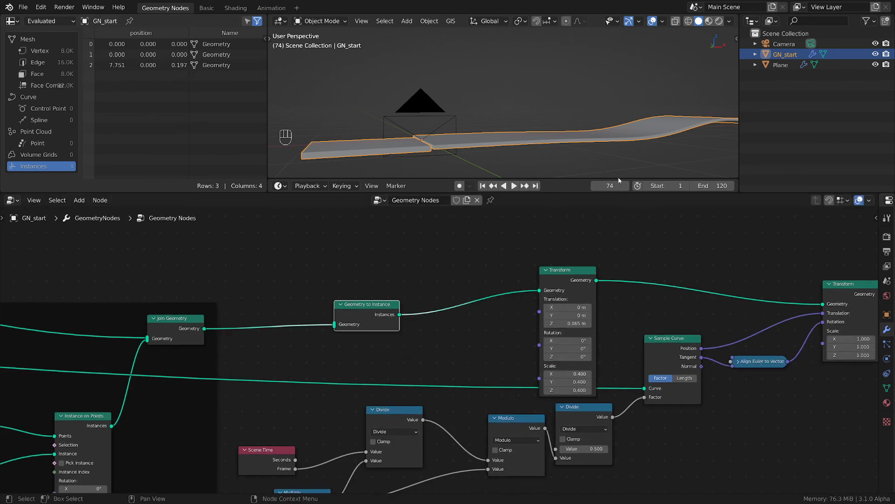
Step: Go to frame 97 and select the Plane object at the moving instance on the track
drag(612, 185, 643, 185)
scroll(575, 138, down, 3)
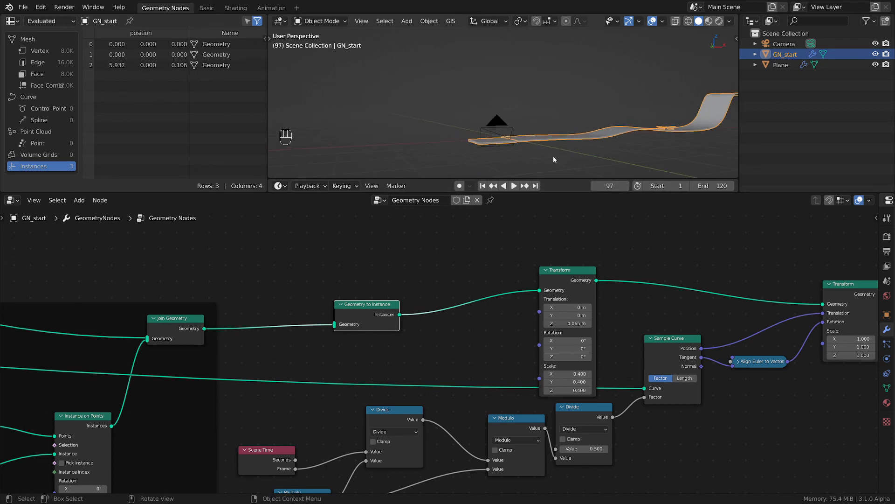
click(677, 128)
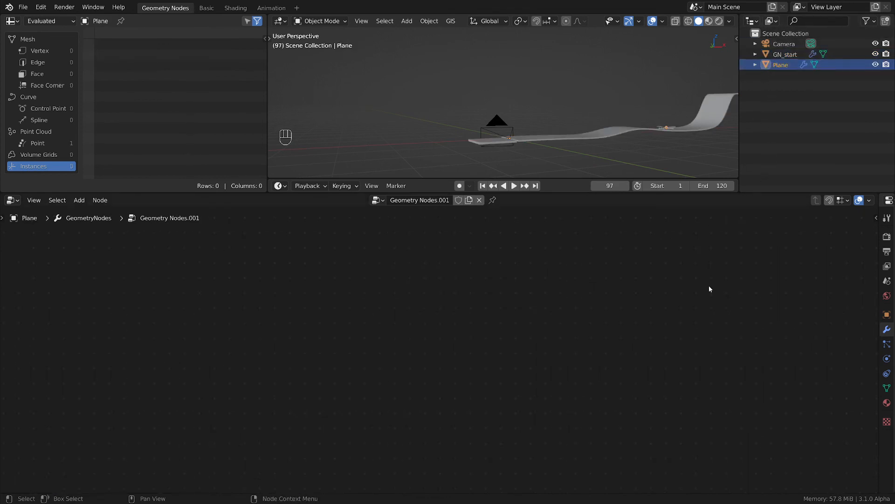
Step: Examine the Plane's node chain from Object Info through Delete Geometry to the Group Output
key(KP_Decimal)
middle_drag(504, 394, 522, 364)
scroll(531, 342, down, 4)
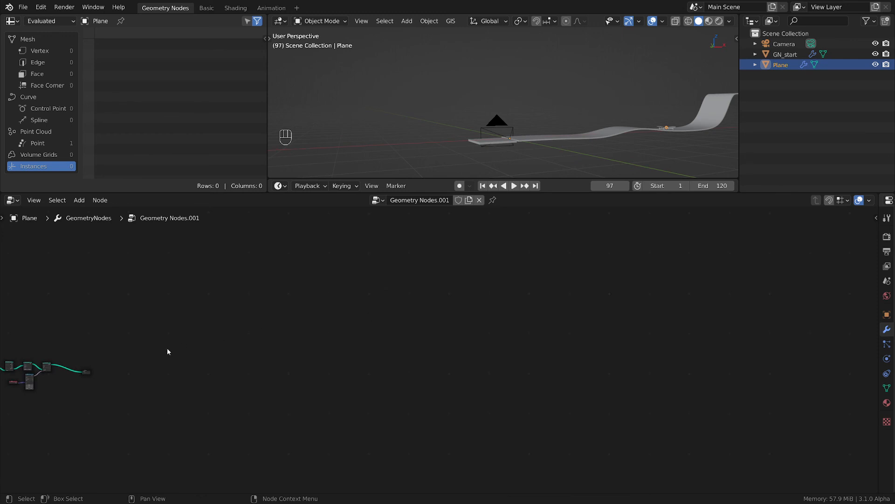
middle_drag(371, 356, 554, 404)
scroll(582, 342, up, 8)
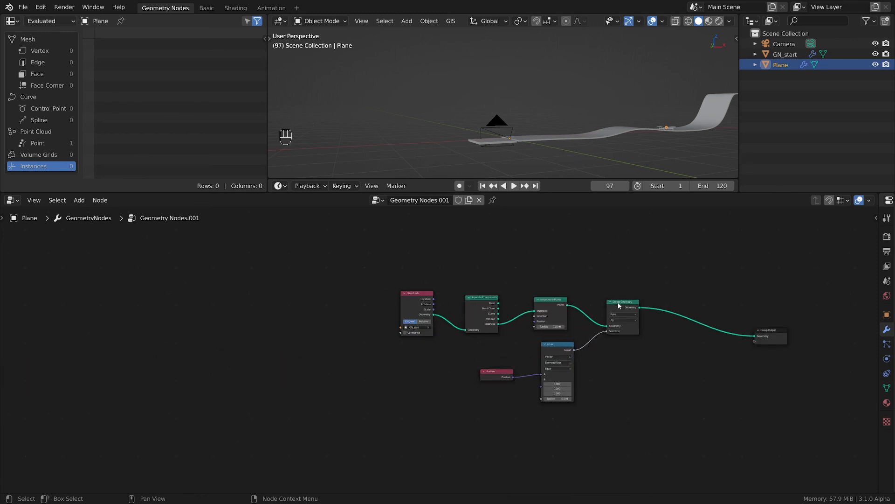
scroll(658, 338, up, 2)
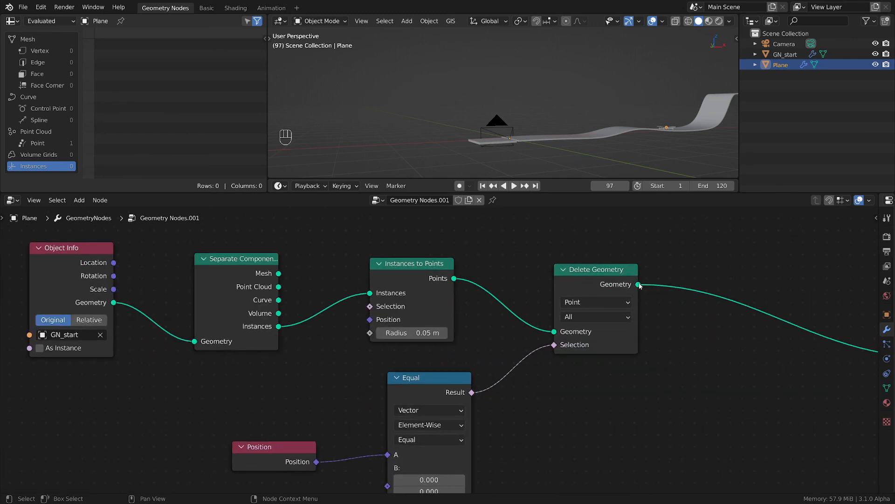
mouse_move(640, 285)
middle_drag(724, 368, 514, 333)
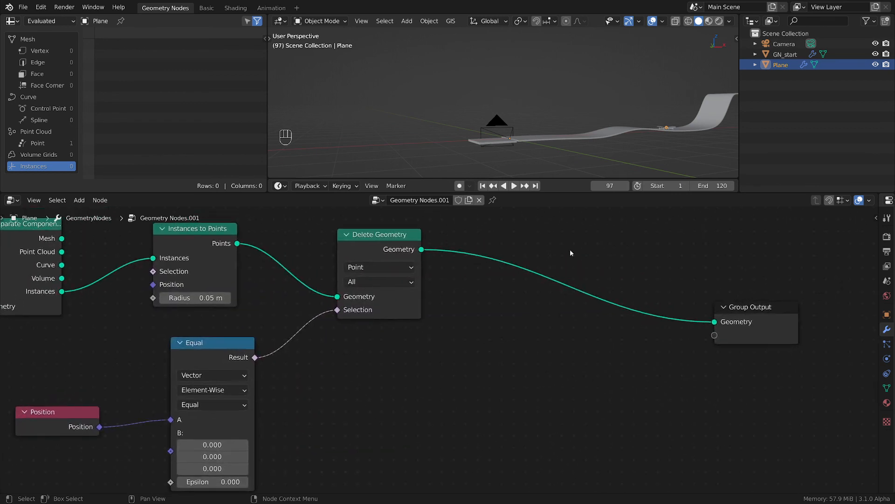
Step: Move the timeline to frame 194 and check how the Plane's point travels along the track
scroll(586, 113, up, 2)
middle_drag(585, 114, 639, 157)
scroll(639, 157, up, 3)
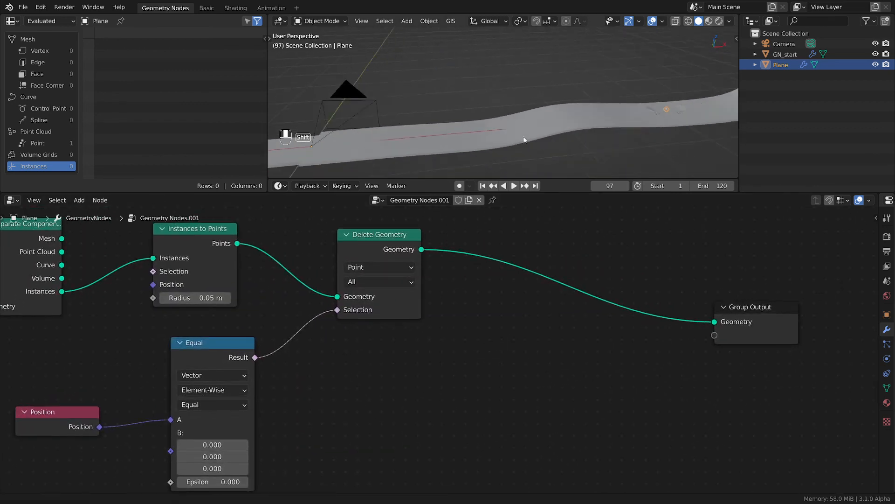
drag(609, 187, 647, 186)
middle_drag(552, 302, 619, 300)
scroll(619, 299, down, 1)
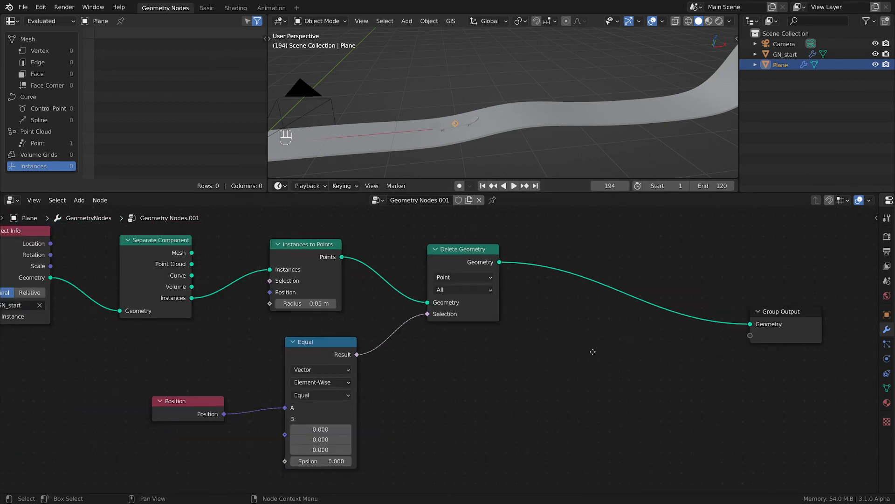
Step: Insert a Points to Vertices node between Delete Geometry and the Group Output
middle_drag(592, 351, 503, 341)
key(shift+a)
mouse_move(504, 343)
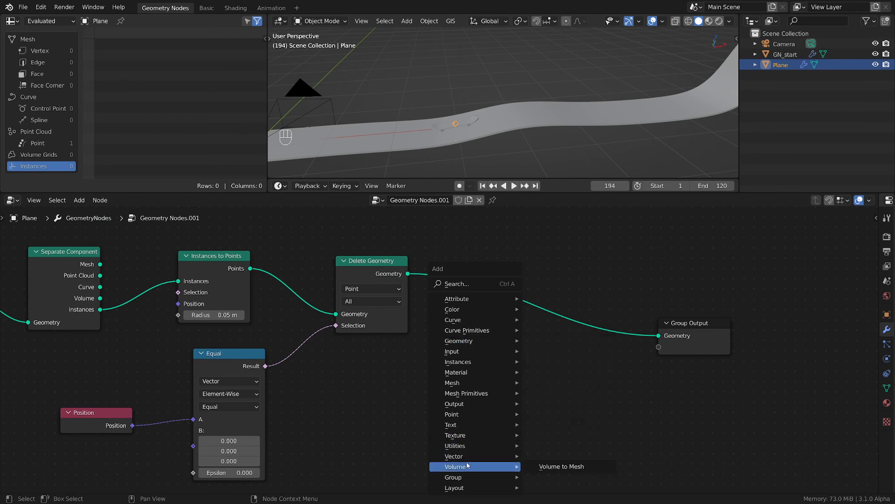
mouse_move(469, 449)
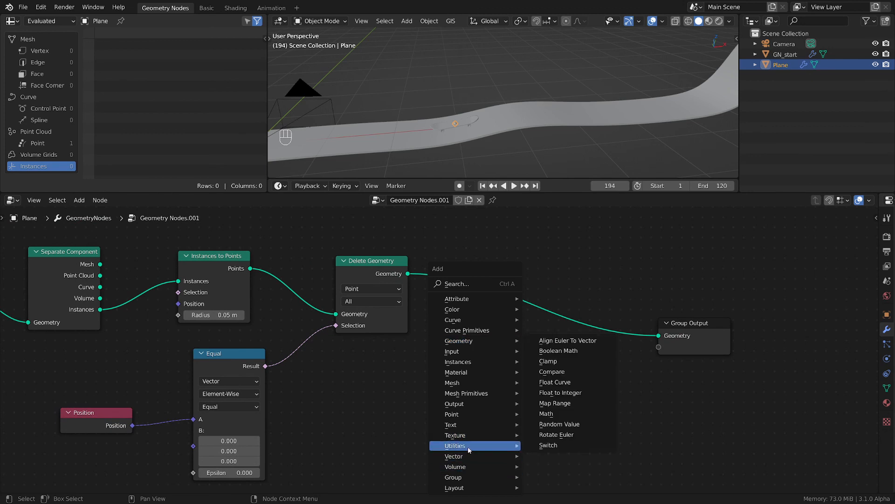
mouse_move(475, 416)
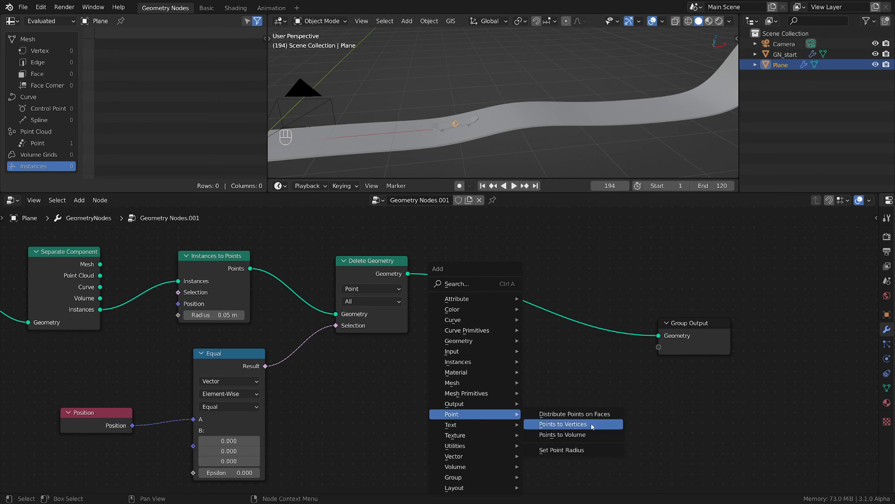
click(569, 424)
click(460, 259)
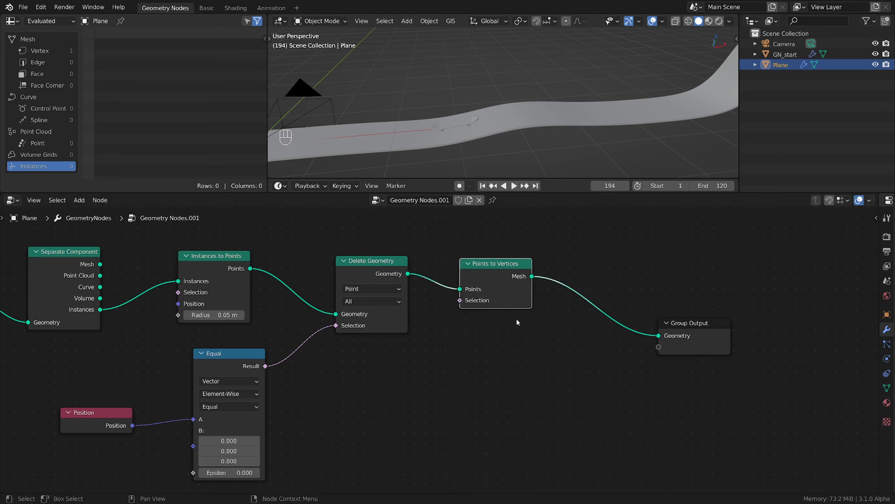
middle_drag(541, 320, 590, 343)
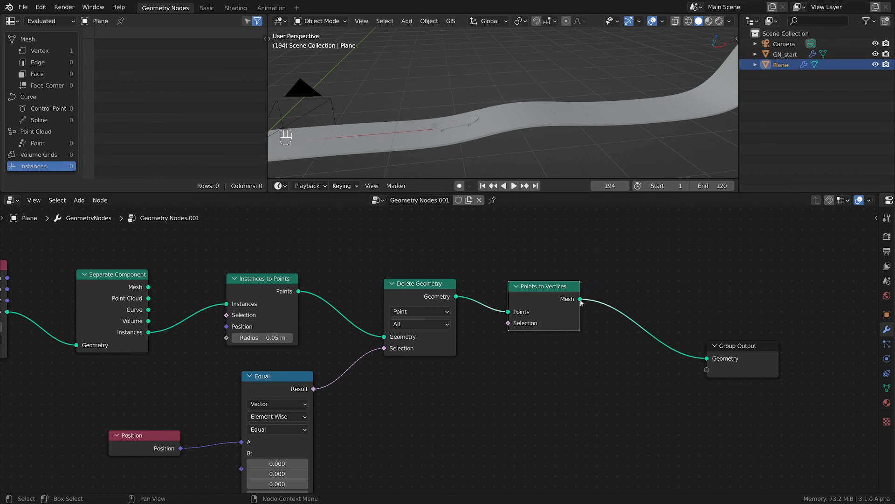
Step: Parent the Camera to the Plane using the Vertex option
shift+middle_drag(642, 91, 616, 98)
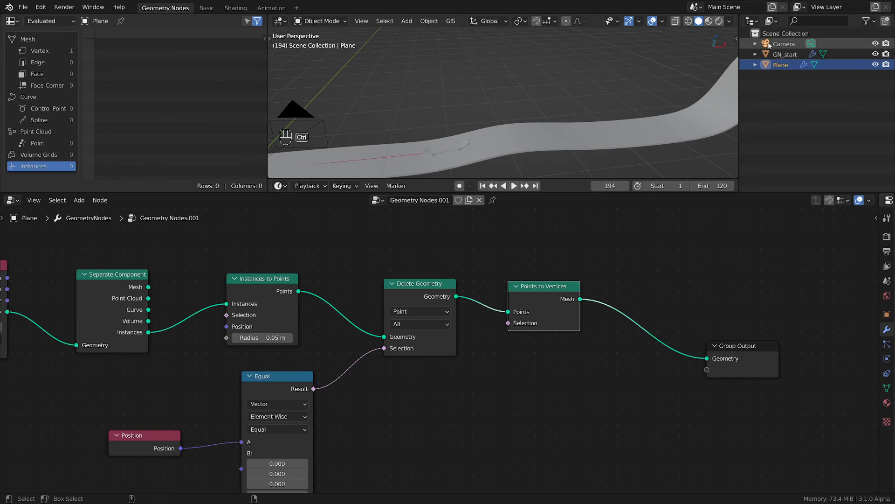
click(784, 43)
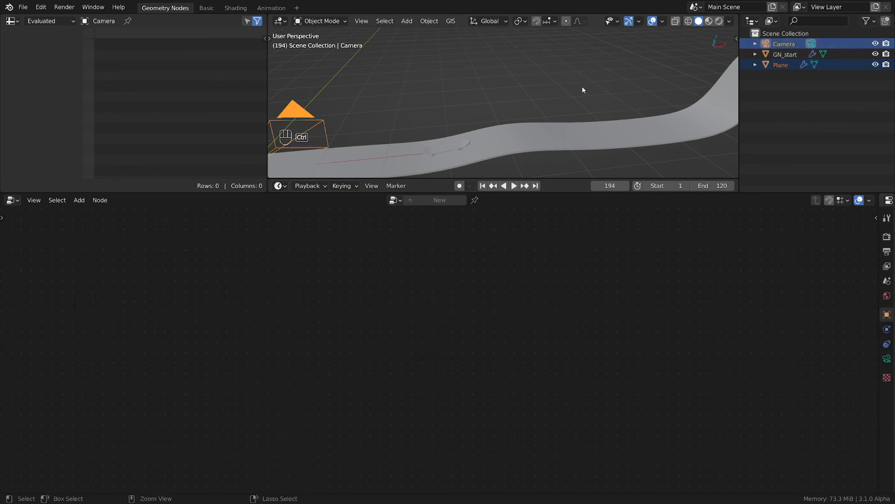
key(ctrl+p)
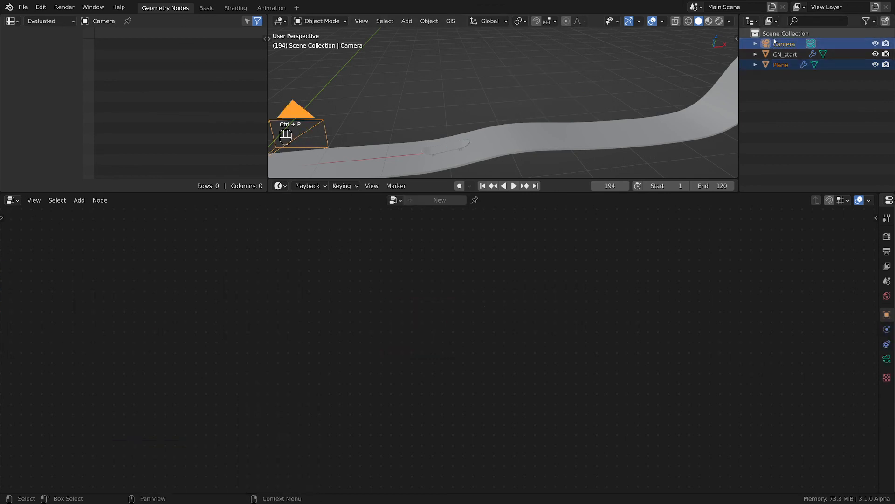
ctrl+click(764, 64)
ctrl+click(774, 65)
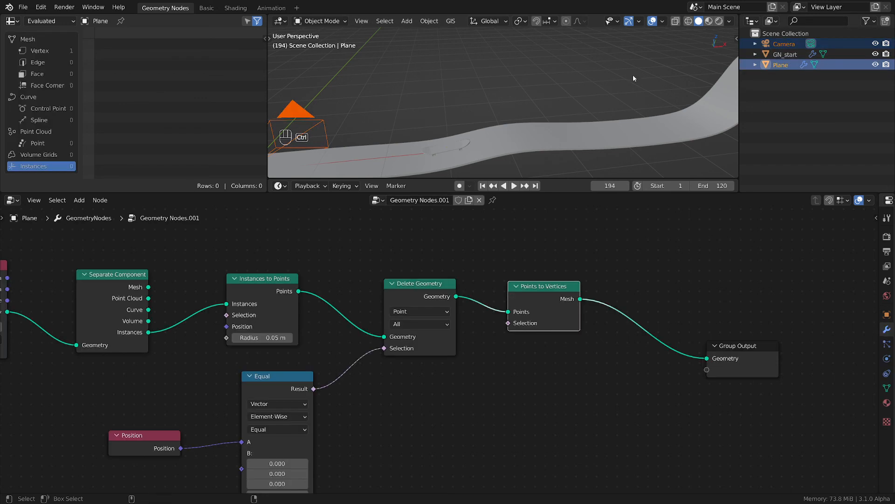
key(ctrl+p)
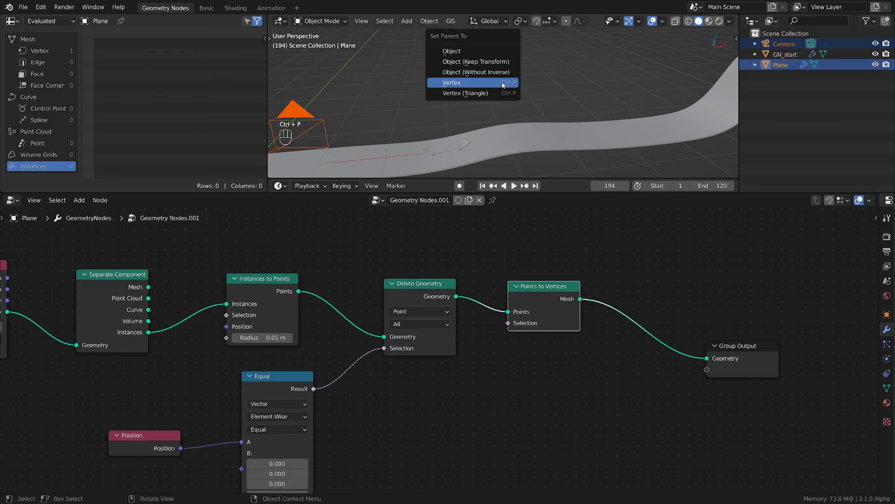
click(503, 84)
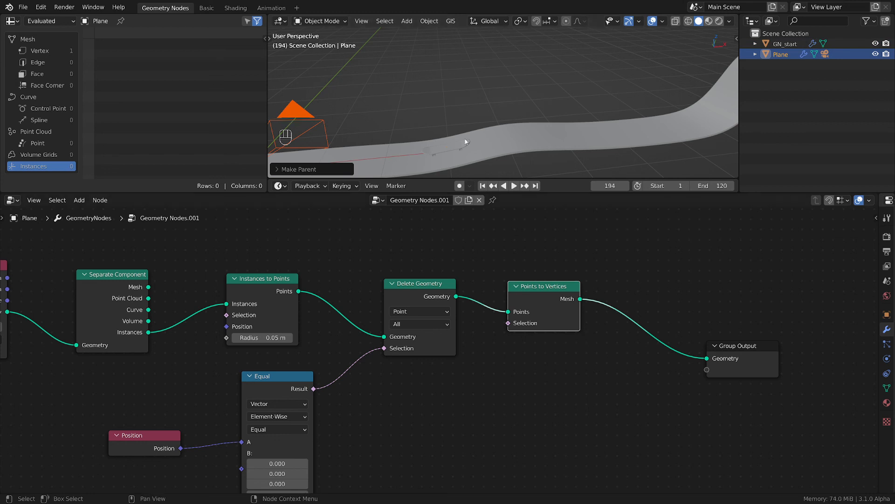
Step: Move the timeline to frame 211 and check whether the vertex-parented Camera follows the moving point
drag(606, 186, 630, 186)
shift+middle_drag(385, 122, 515, 120)
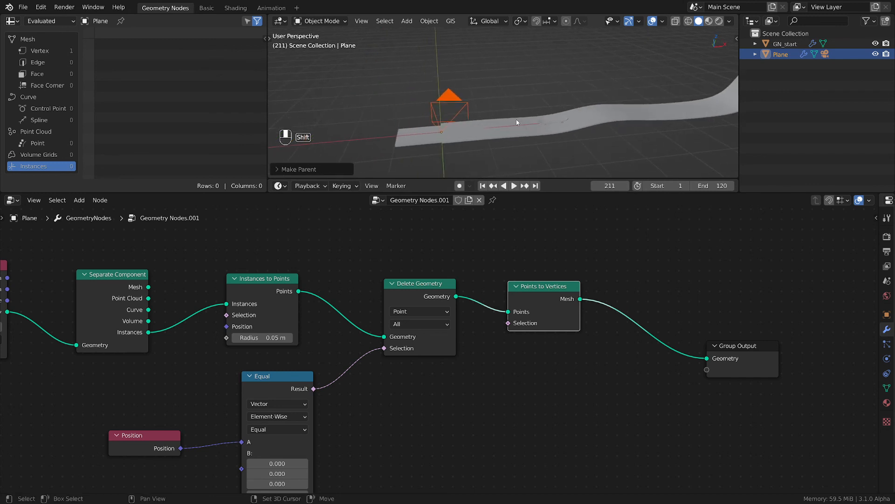
scroll(521, 118, up, 2)
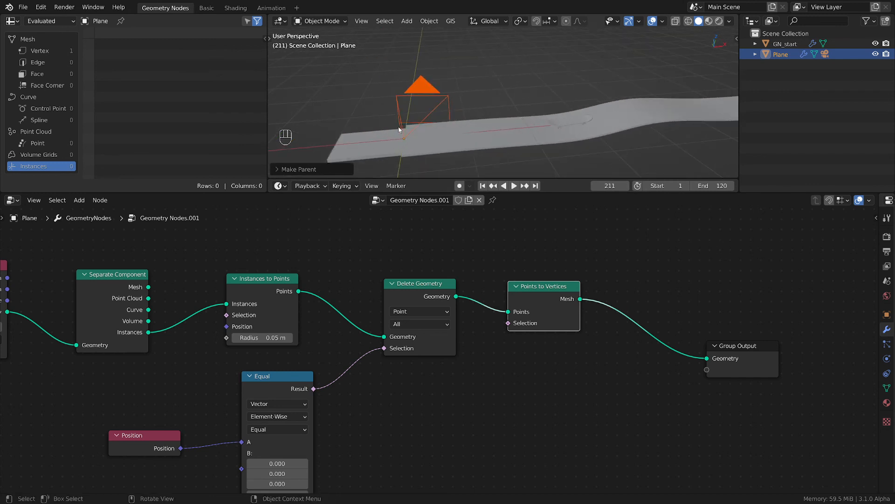
scroll(399, 129, up, 1)
Step: Merge all of the Plane's original vertices at their center and return to Object Mode
click(793, 54)
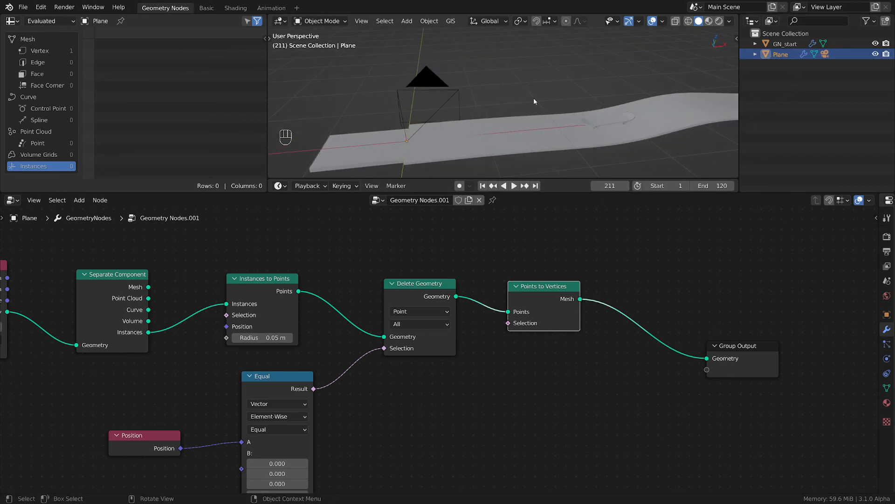
key(Tab)
scroll(496, 116, down, 2)
scroll(485, 123, up, 2)
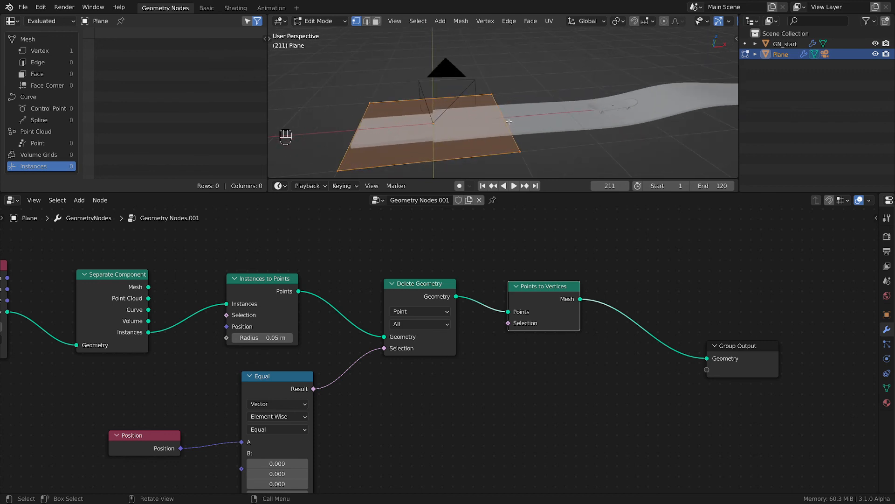
key(m)
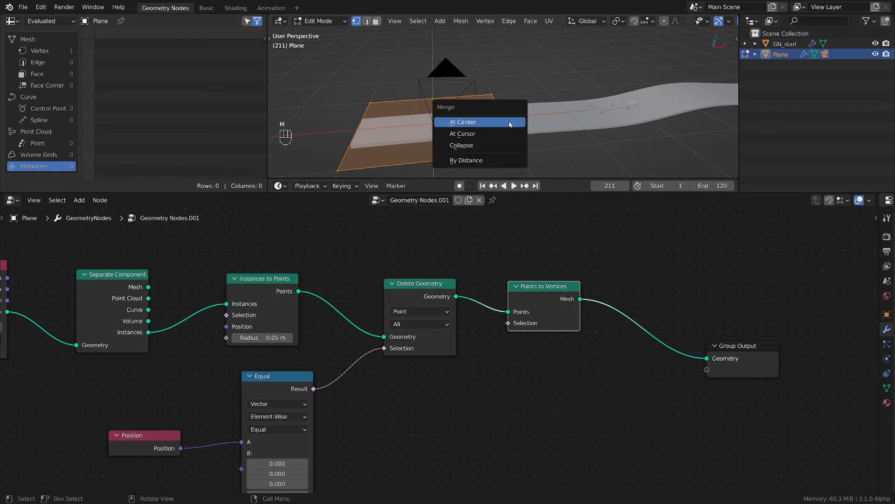
click(510, 123)
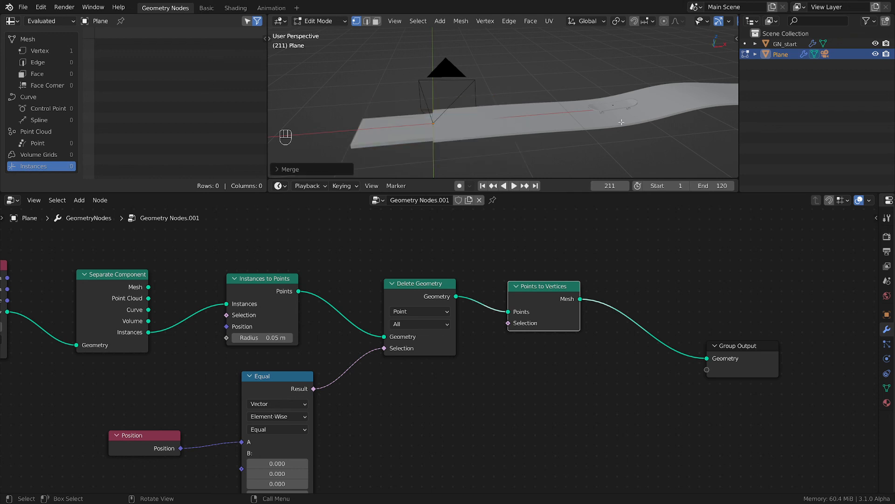
key(Tab)
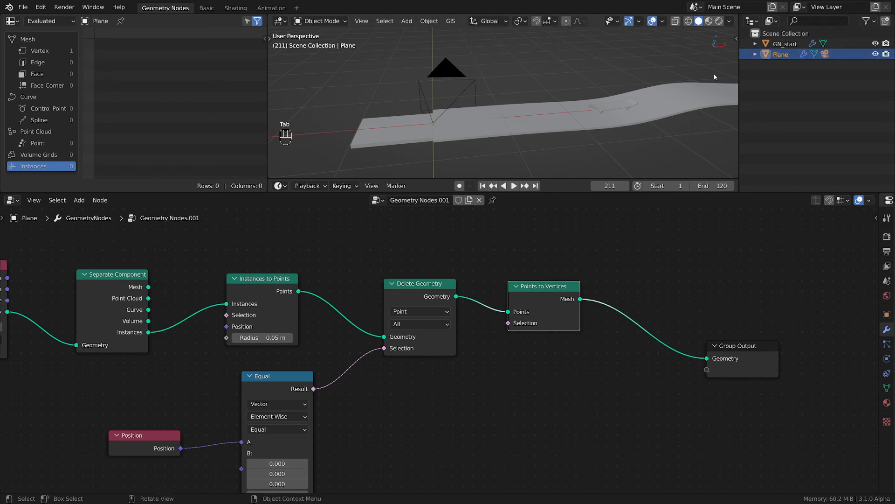
Step: Clear the Camera's parent relationship to the Plane
click(473, 85)
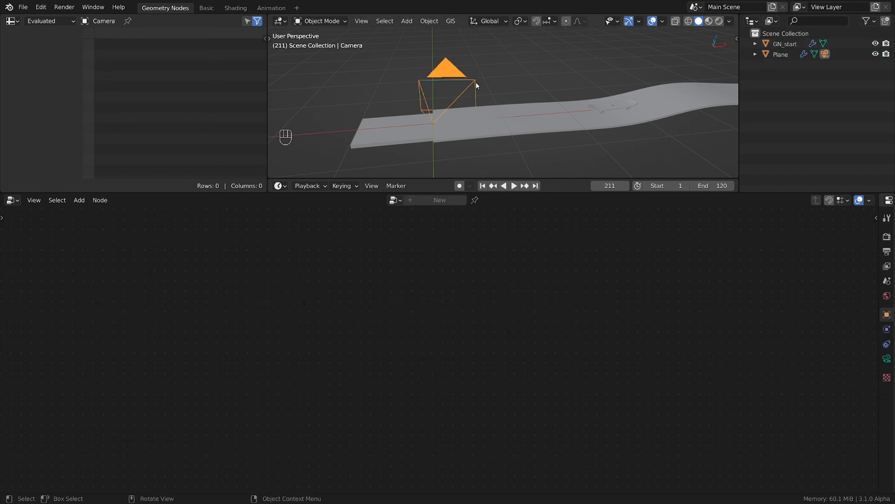
key(alt+p)
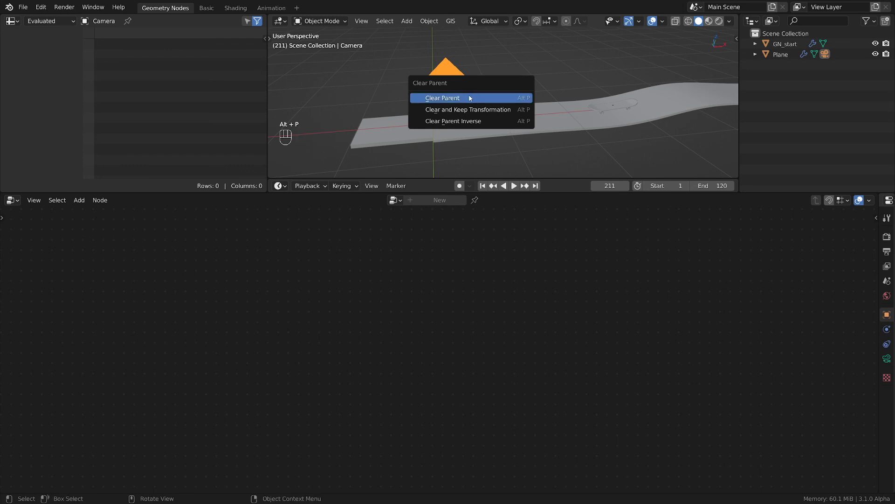
click(470, 98)
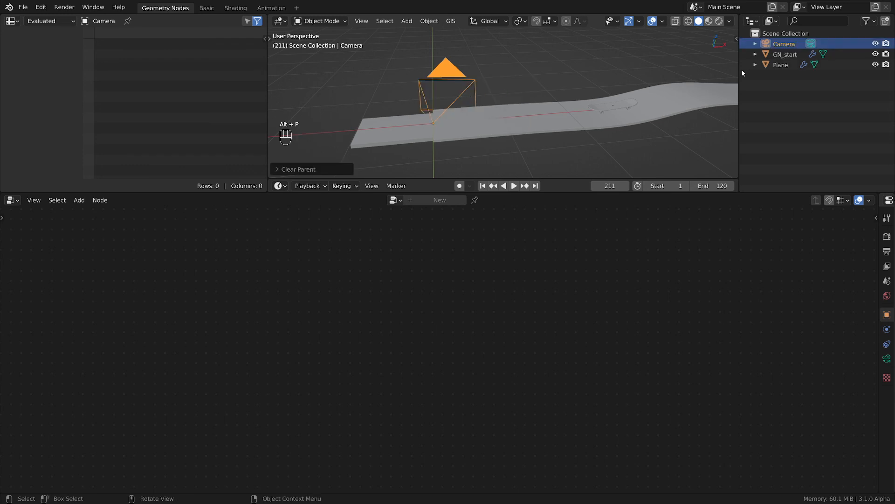
Step: Parent the Camera to the merged Plane using the Vertex option and move the timeline to frame 150
click(769, 64)
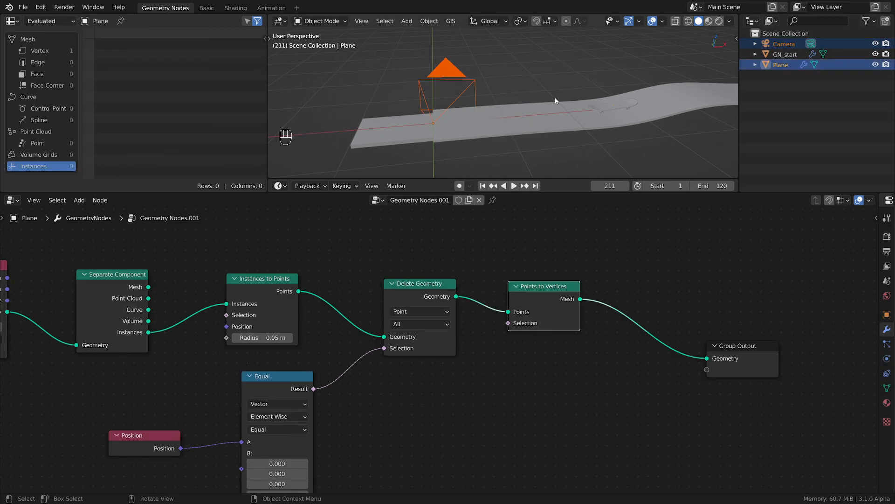
key(ctrl+p)
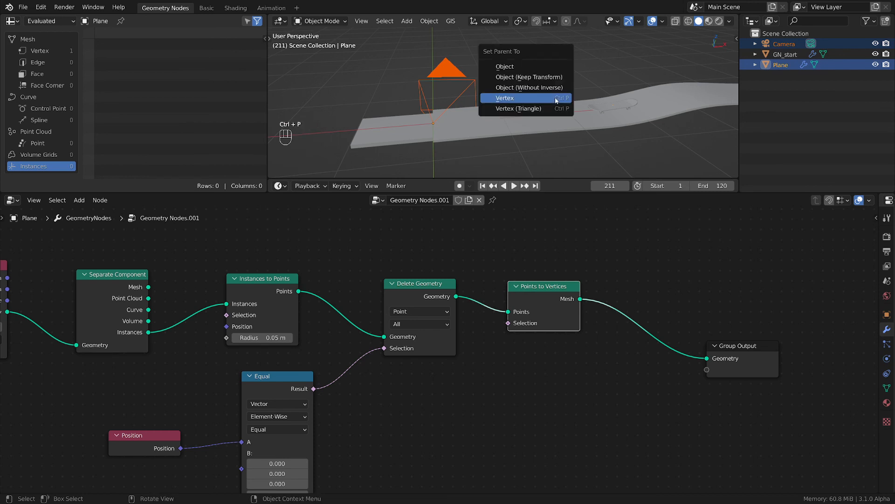
click(556, 99)
drag(606, 185, 578, 185)
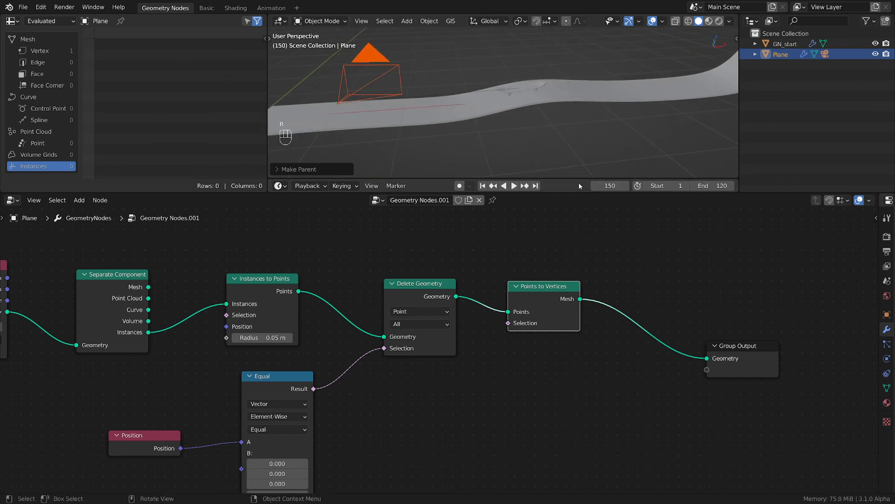
Step: Try rotating the selected Camera and Plane 90° about the global Z axis and undo the rotation
right_click(560, 161)
text(r90)
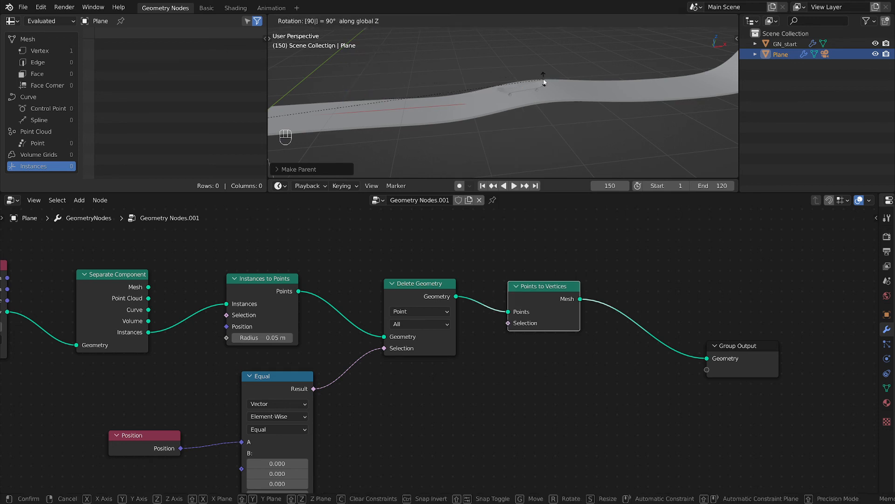
key(Return)
mouse_move(550, 82)
middle_down()
mouse_move(446, 73)
mouse_move(517, 88)
mouse_move(485, 70)
mouse_move(566, 80)
middle_up()
key(ctrl+z)
Step: Clear the parent relationship between the selected Camera and Plane at frame 150
key(alt+p)
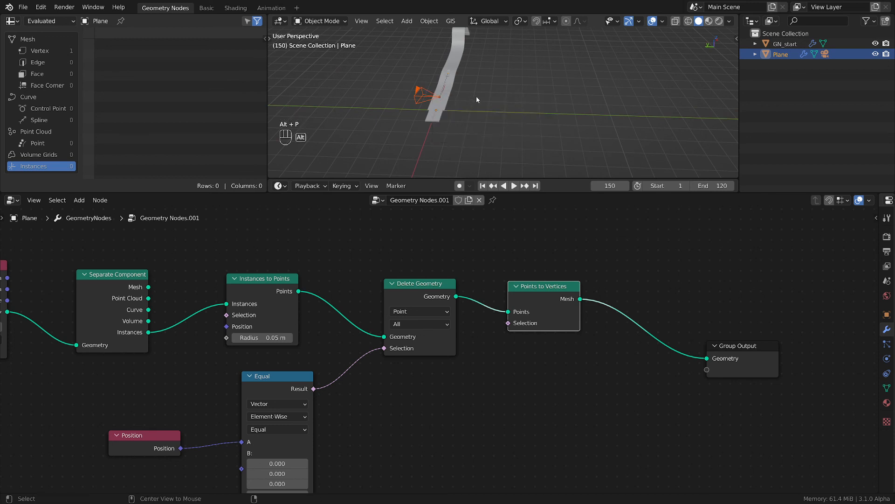
key(alt+p)
click(483, 111)
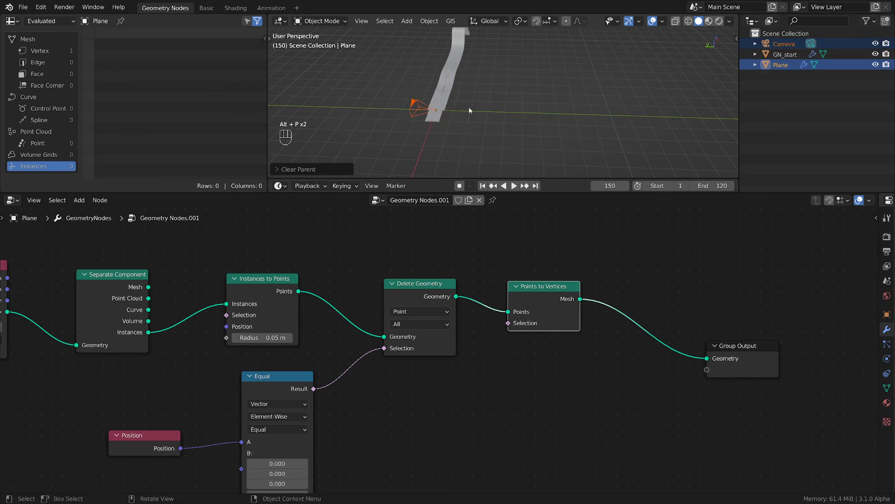
Step: Rotate the selected Camera and Plane about the global Z axis so the camera points along the track
key(r)
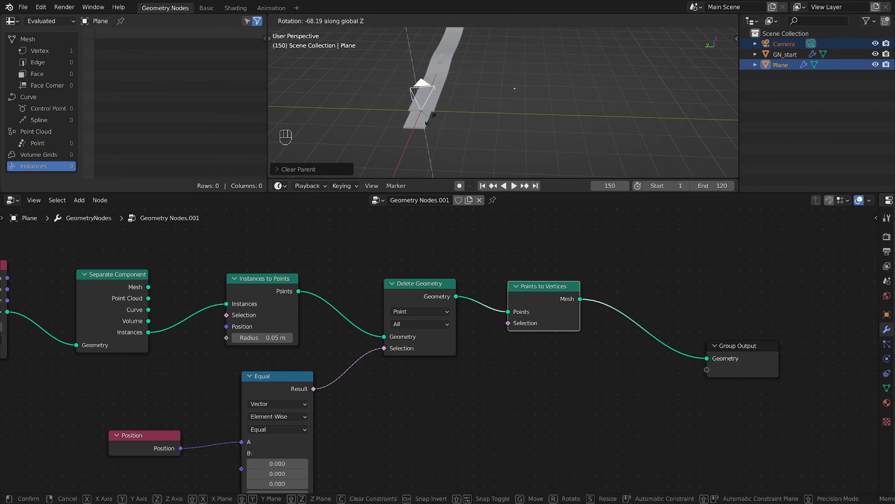
click(431, 121)
text(rz)
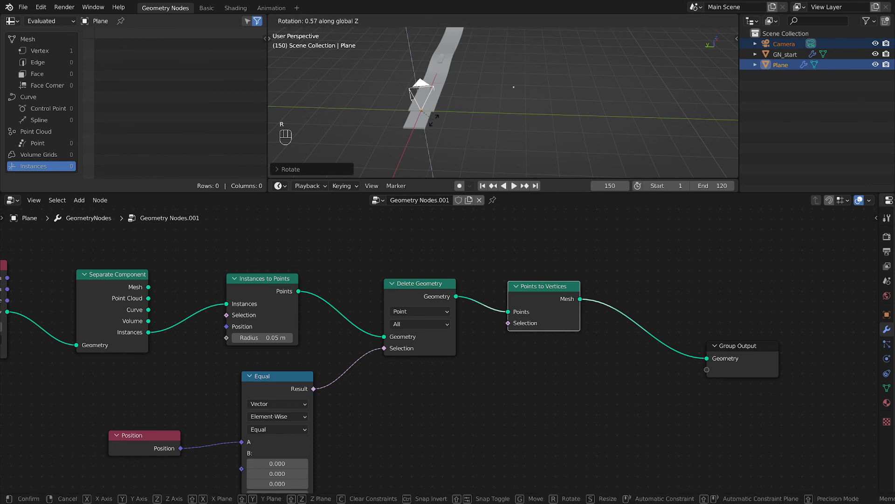
text(-90)
key(Return)
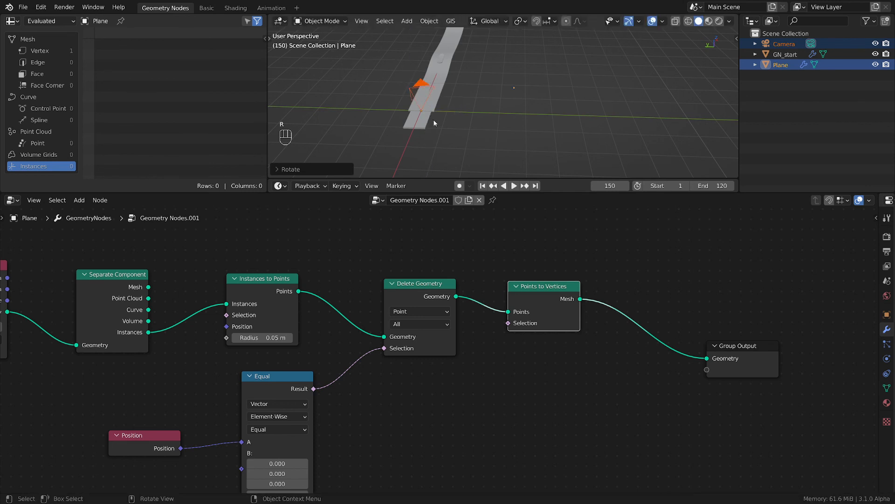
key(r)
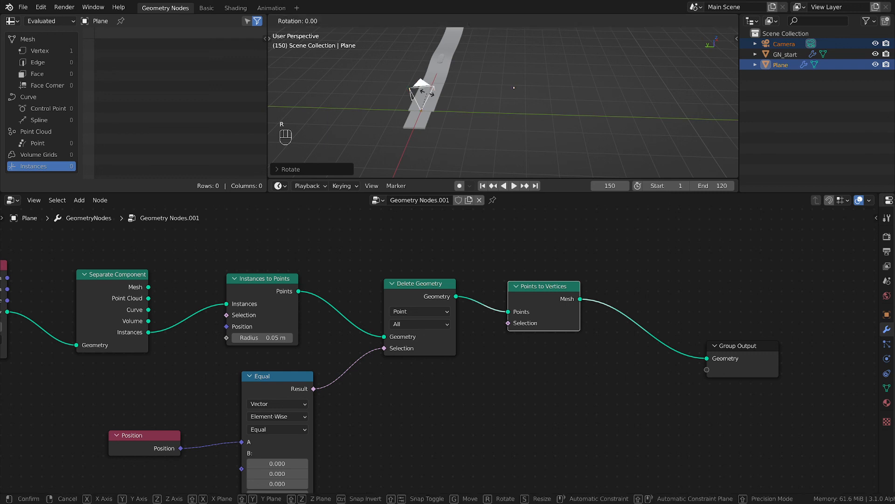
key(z)
click(444, 87)
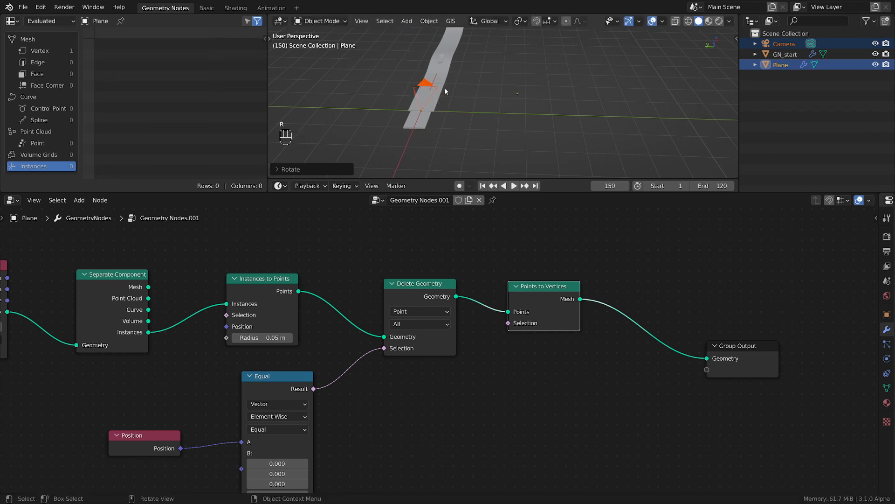
Step: Look through the camera and move the Camera and Plane, including along local Z, to frame the skateboard on the track
key(KP_0)
key(g)
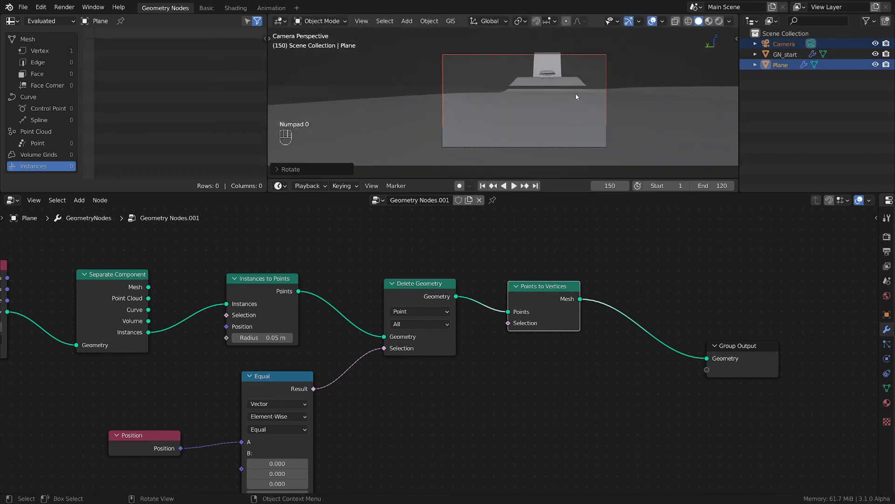
click(575, 92)
key(g)
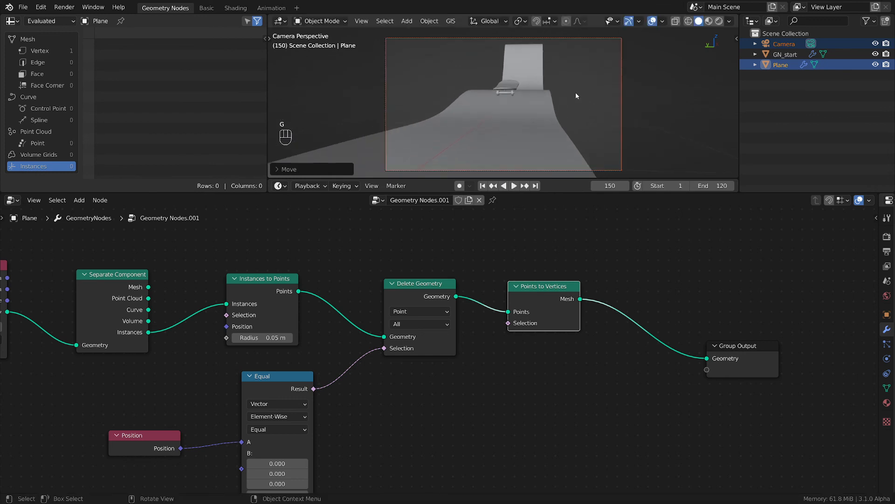
key(z)
key(z)
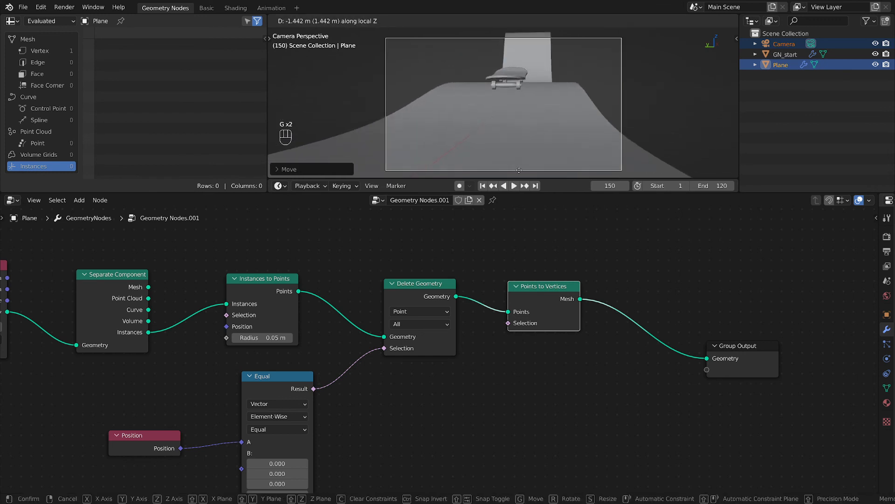
key(g)
click(549, 131)
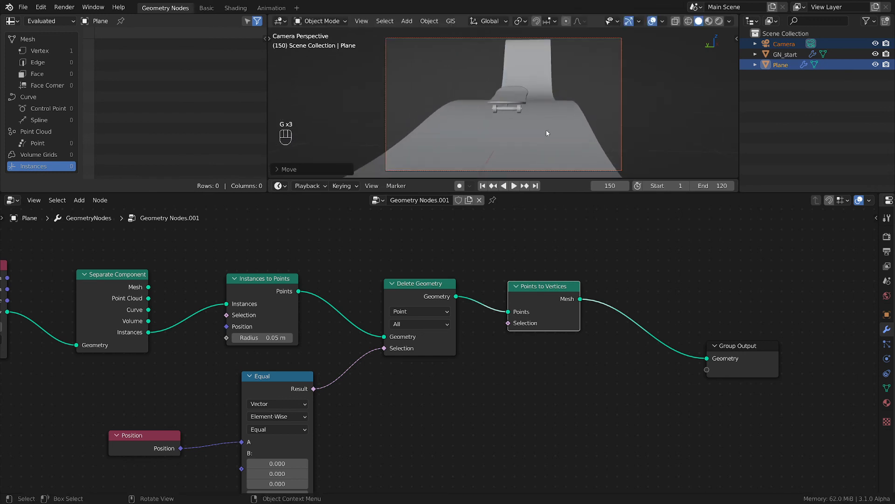
scroll(655, 134, down, 2)
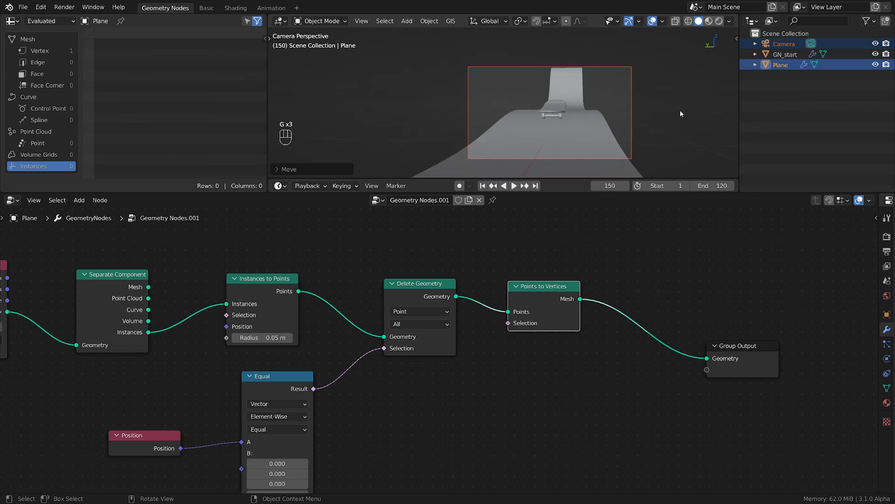
Step: Parent the Camera to the Plane and move the timeline to frame 140
key(KP_0)
scroll(489, 139, up, 3)
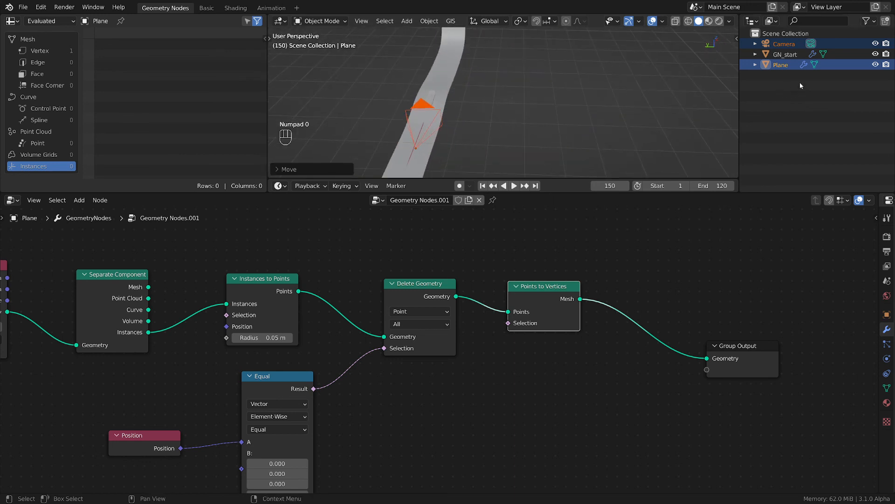
key(ctrl+p)
click(582, 113)
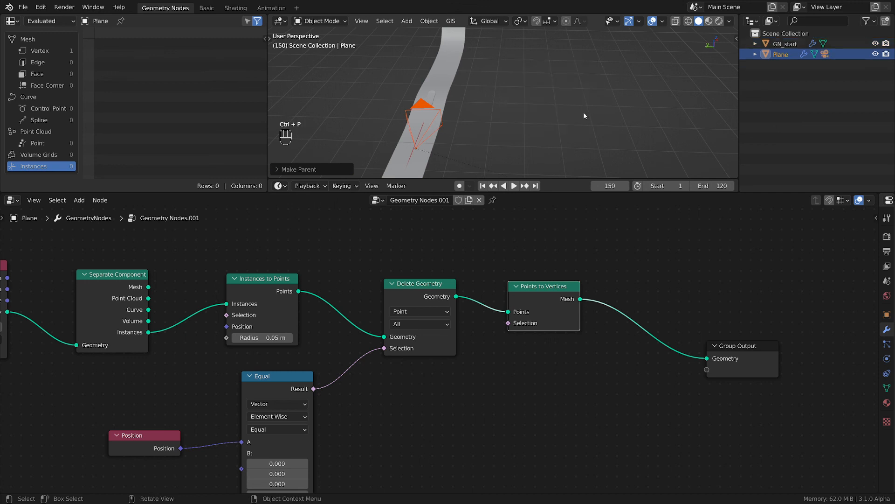
drag(606, 185, 555, 120)
middle_drag(555, 121, 605, 110)
Step: Clear the location of the Plane while the Camera is parented to it
click(573, 128)
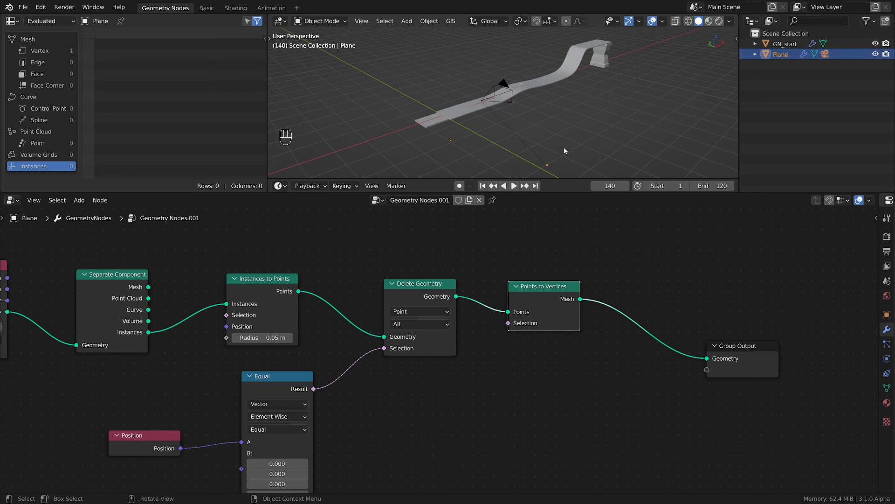
key(alt+g)
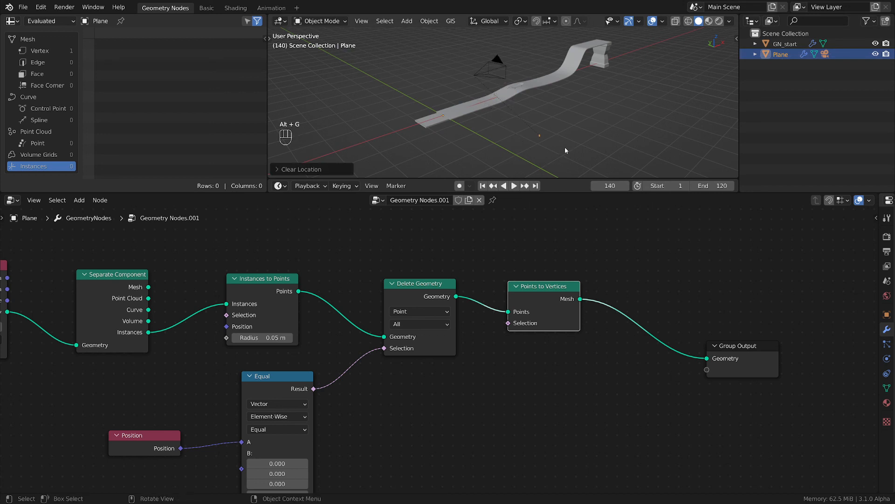
click(780, 54)
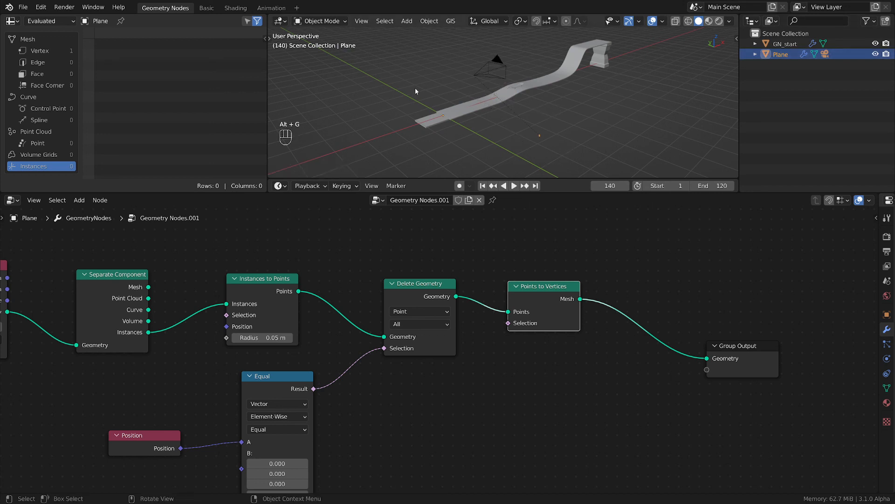
scroll(416, 88, up, 2)
middle_drag(540, 126, 548, 126)
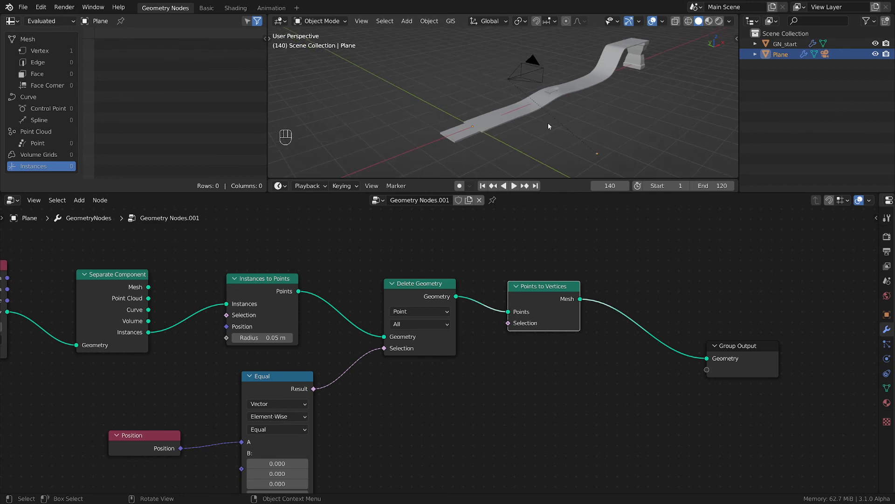
key(alt)
key(alt+g)
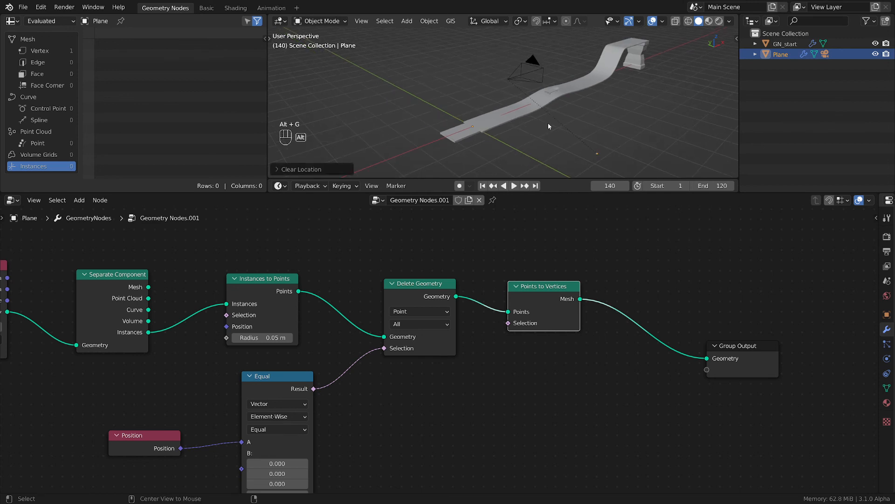
Step: Try to clear the parent relationship at frame 140 without the Camera selected
key(ctrl)
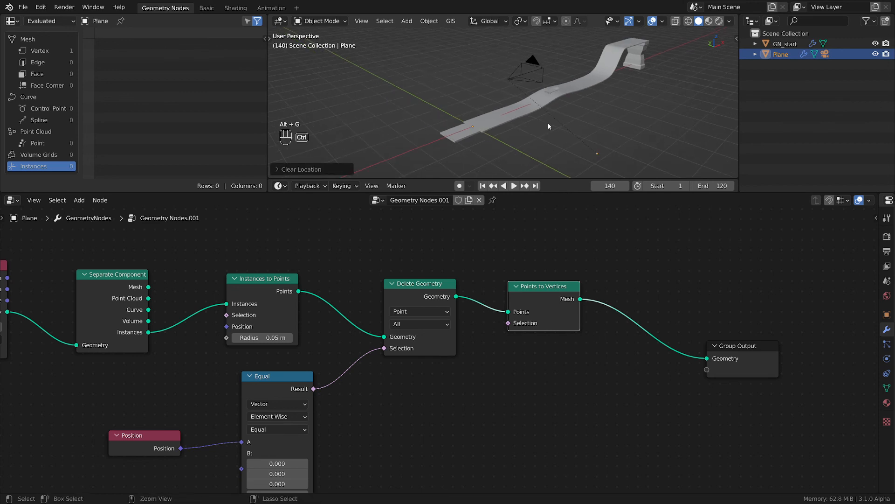
key(ctrl+p)
click(547, 122)
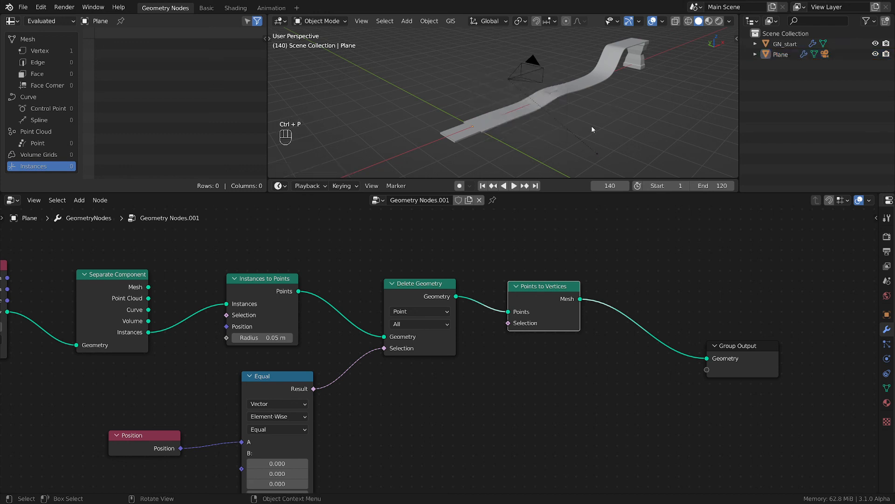
key(alt+p)
click(579, 139)
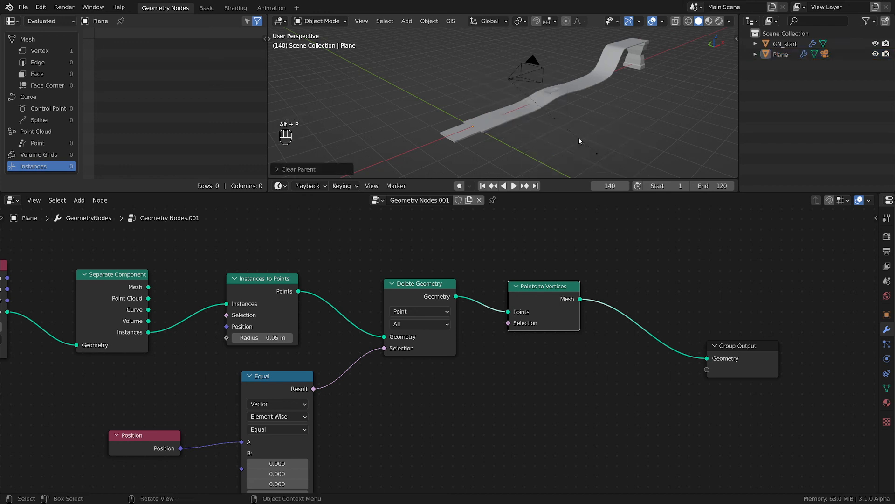
Step: Expand the Plane's hierarchy, move the Plane freely beside the track, and try clearing its parent
click(755, 54)
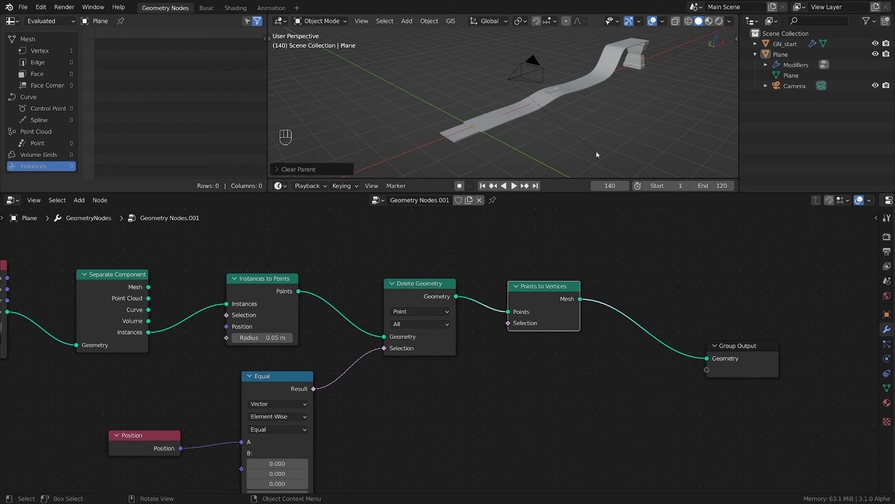
click(597, 154)
key(g)
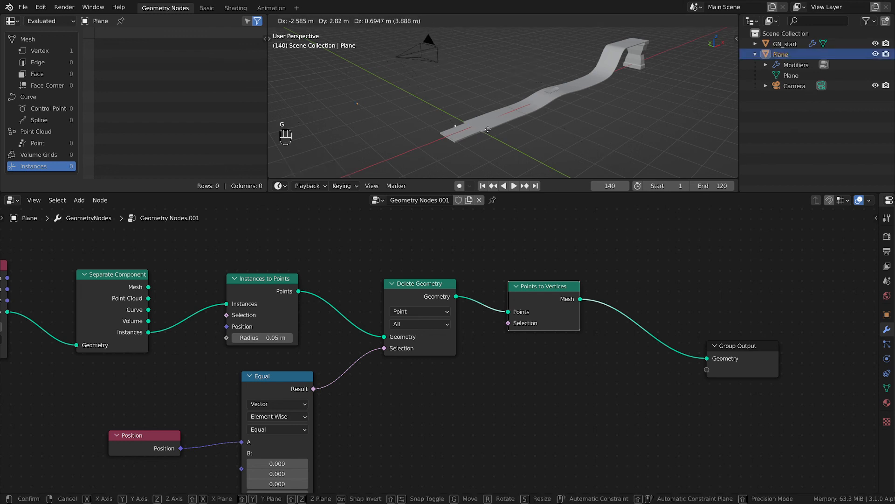
click(547, 124)
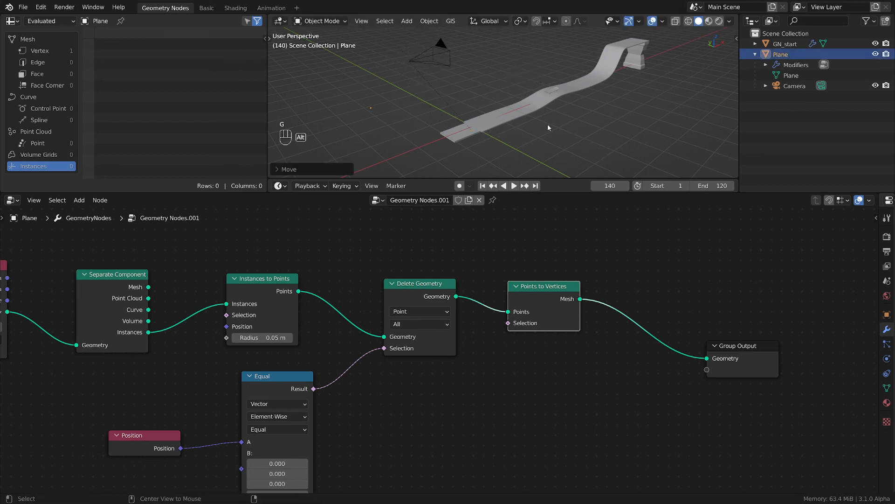
key(alt+p)
click(546, 139)
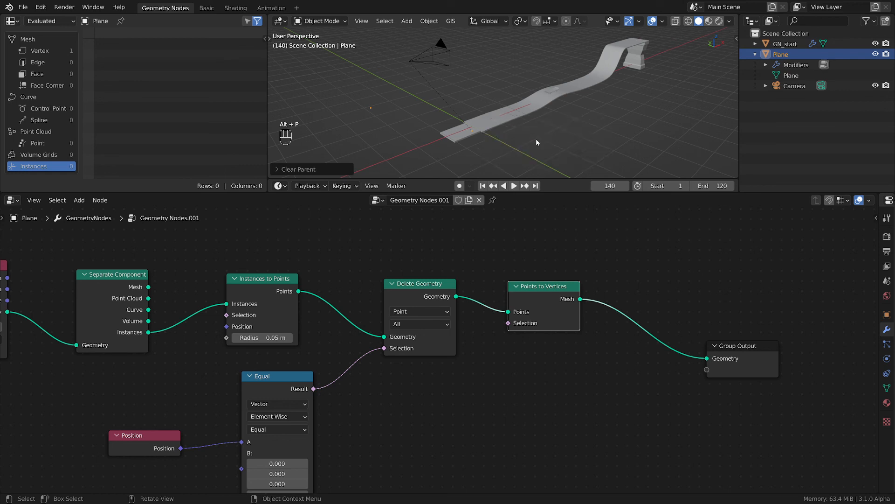
Step: Clear the Camera's parent so it is detached from the Plane
click(794, 86)
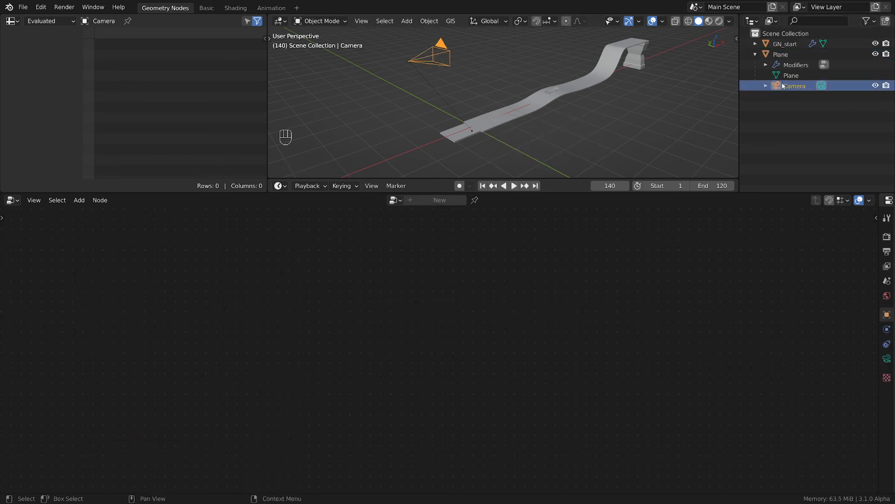
key(alt+p)
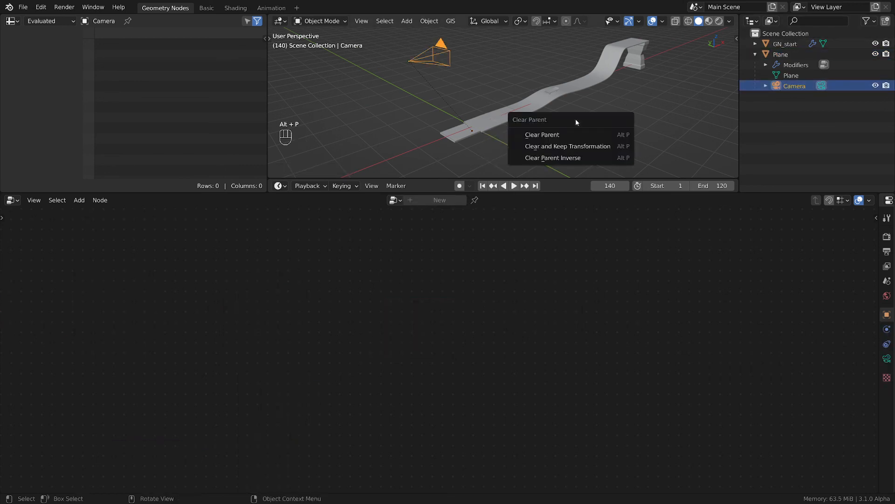
click(541, 134)
Step: Move the timeline to frame 174 and clear the location and rotation of the Plane
scroll(536, 130, up, 2)
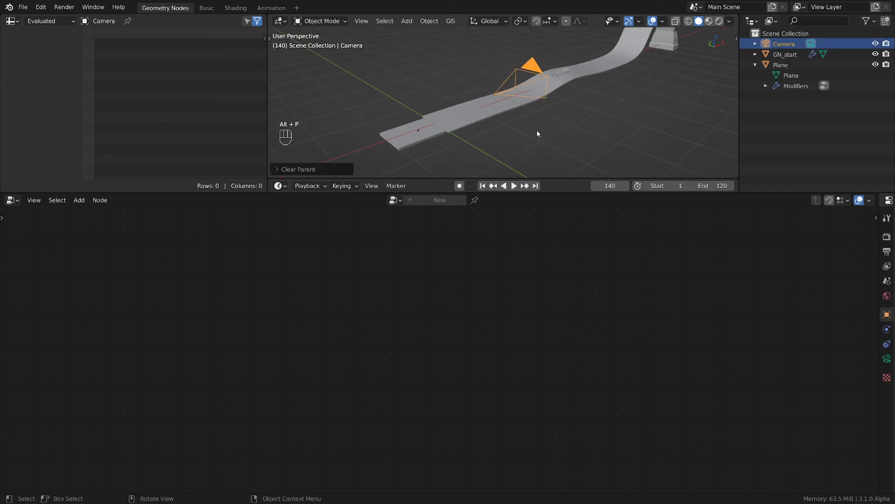
middle_drag(561, 112, 681, 110)
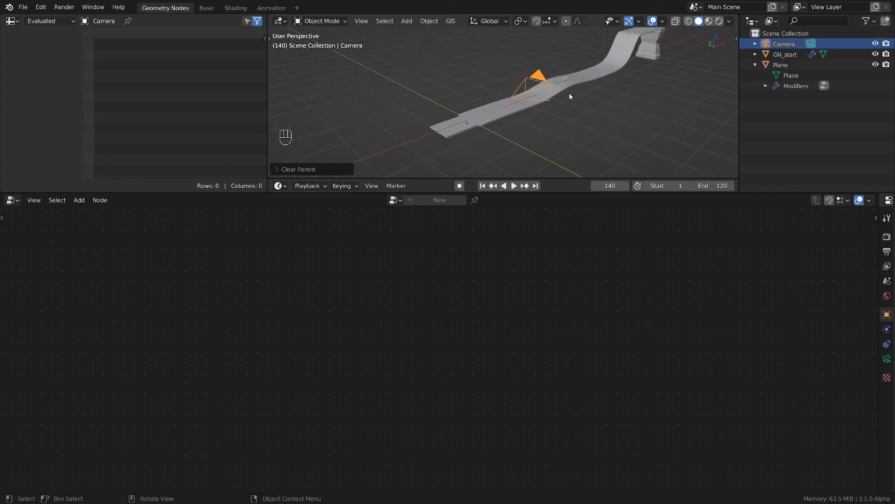
drag(629, 186, 620, 186)
middle_drag(538, 99, 471, 131)
click(356, 139)
scroll(368, 130, down, 3)
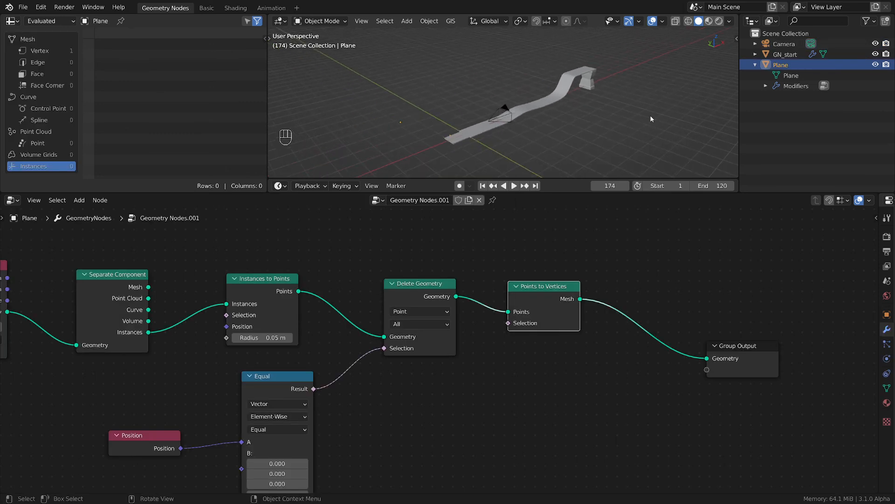
key(alt+g)
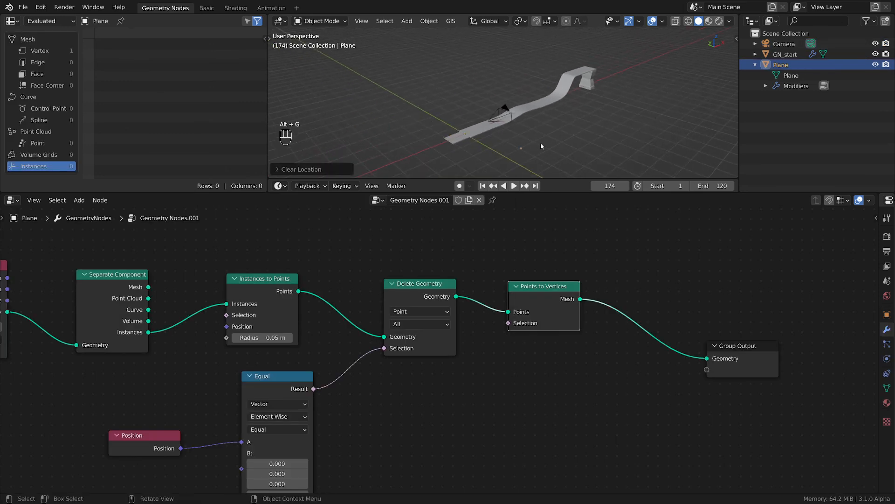
key(alt+r)
scroll(491, 122, up, 2)
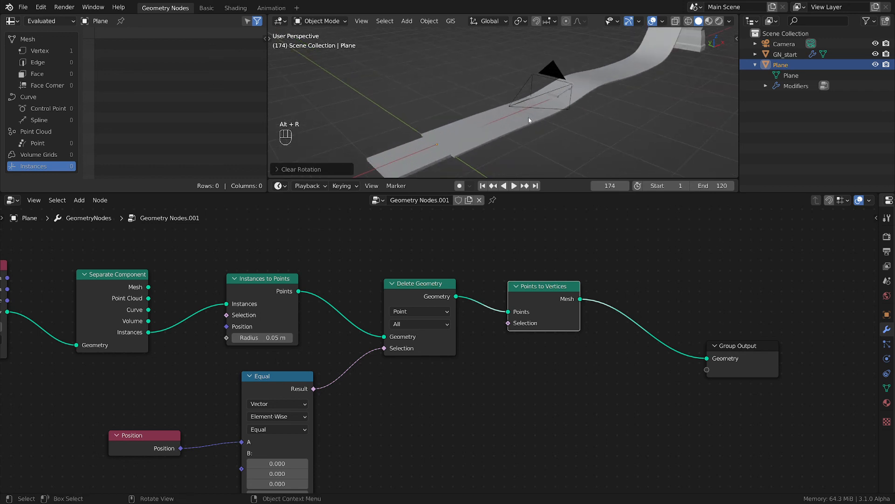
Step: Move the timeline to frame 251 and parent the Camera to the Plane
click(609, 186)
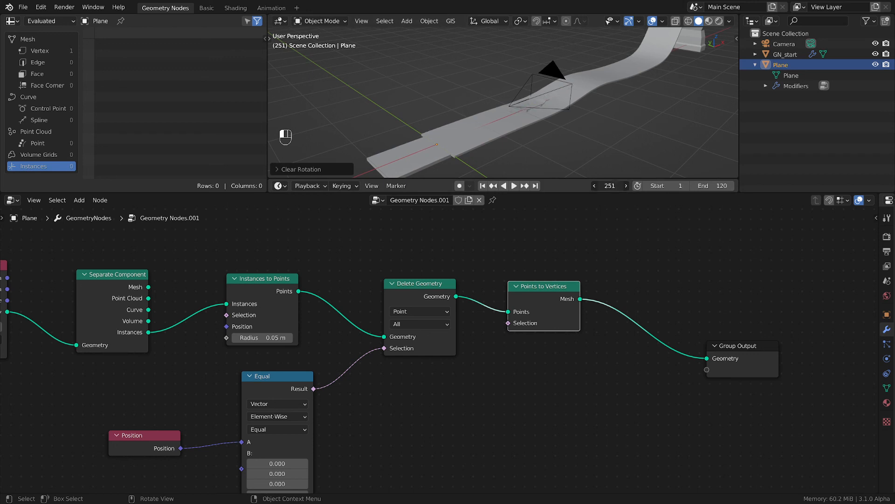
click(768, 44)
ctrl+click(777, 65)
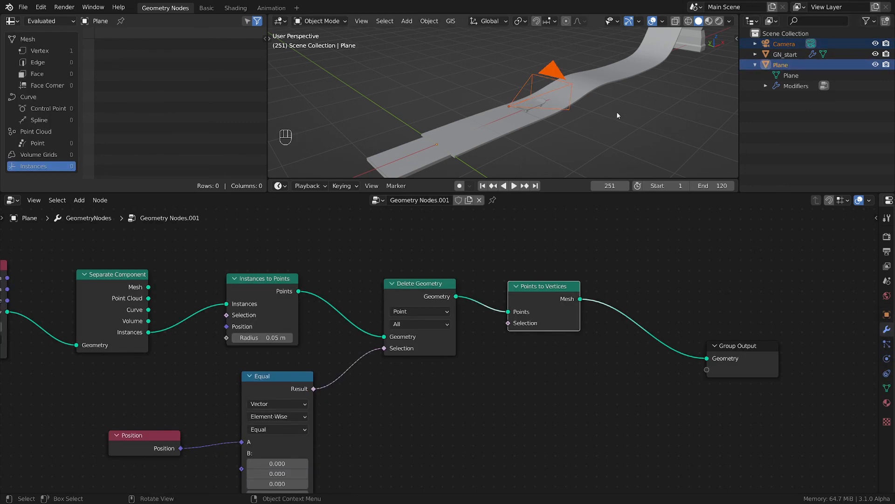
key(alt+p)
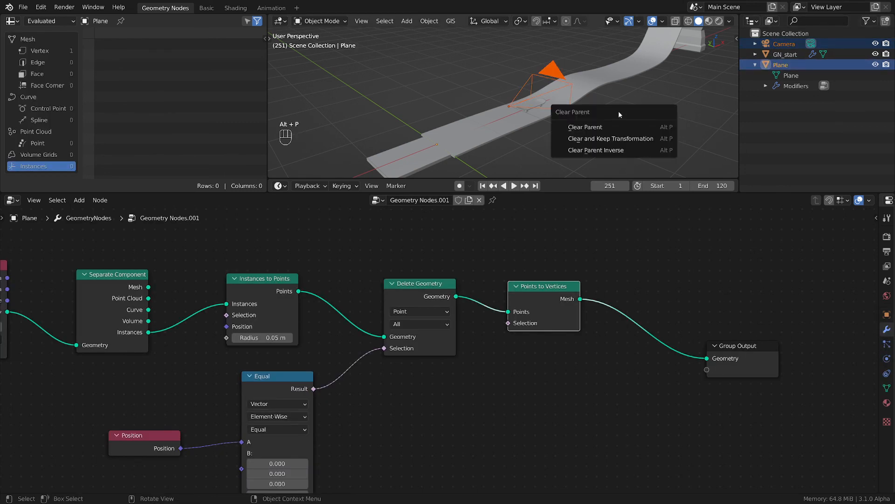
key(ctrl+p)
click(472, 121)
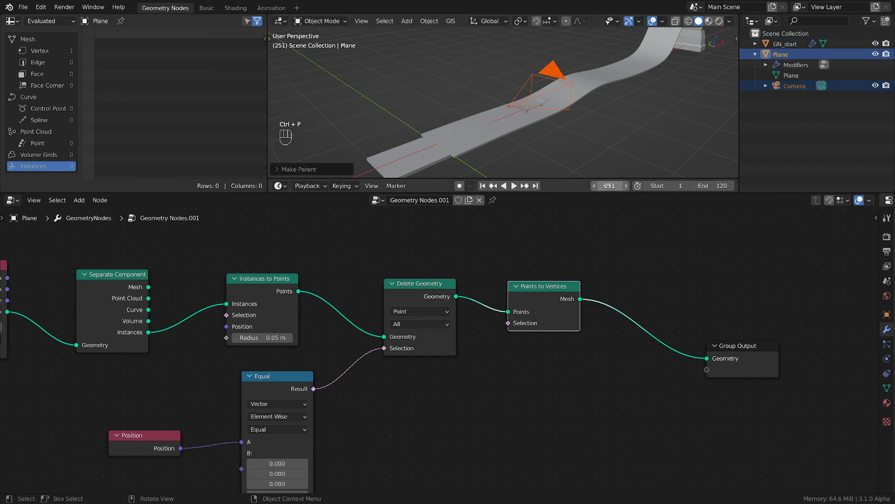
Step: Scrub the timeline to frame 68 and on to frame 156 to check the parented Camera's motion along the track
drag(610, 186, 526, 186)
scroll(592, 74, down, 2)
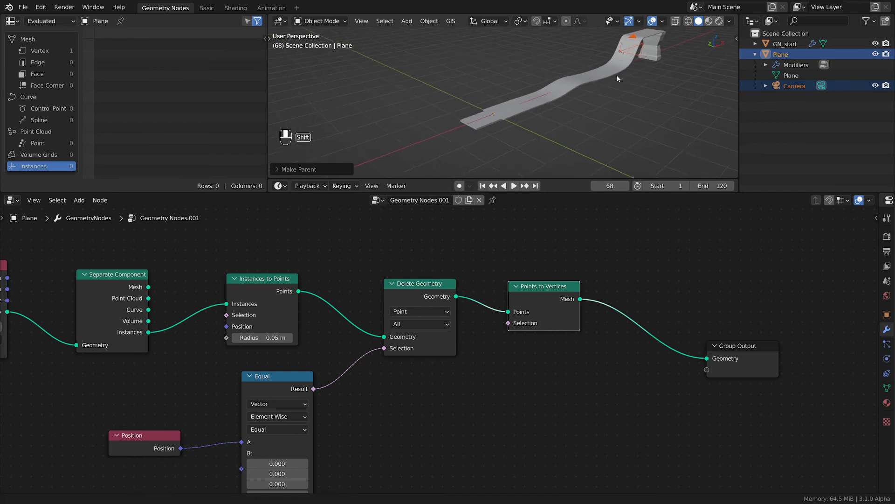
shift+middle_drag(618, 78, 573, 112)
scroll(597, 102, up, 2)
scroll(607, 96, down, 2)
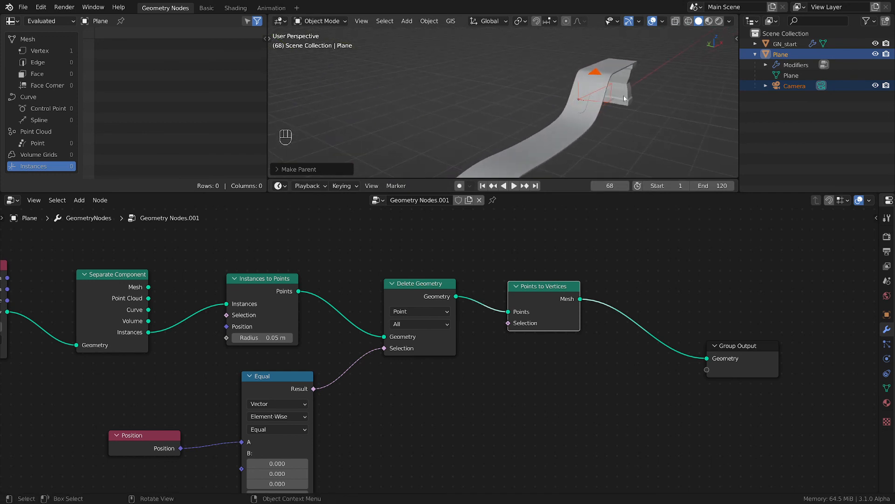
drag(627, 186, 668, 185)
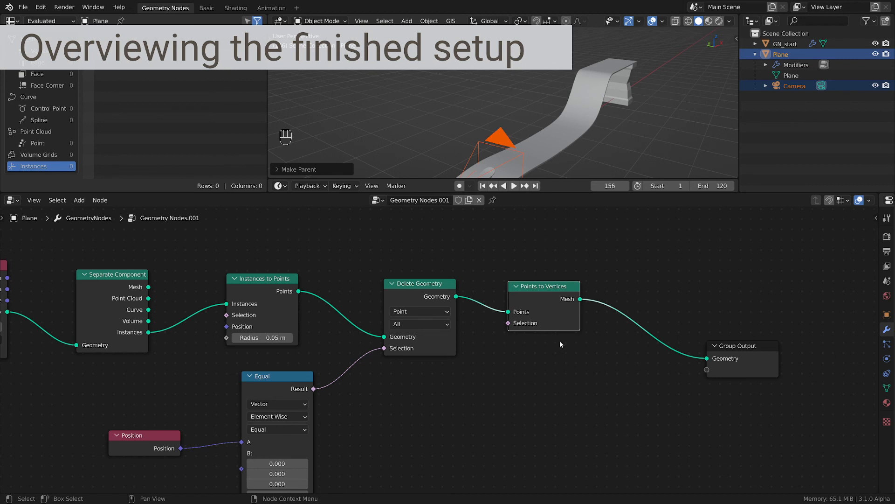
Step: Deselect the Points to Vertices node and save the file
click(509, 403)
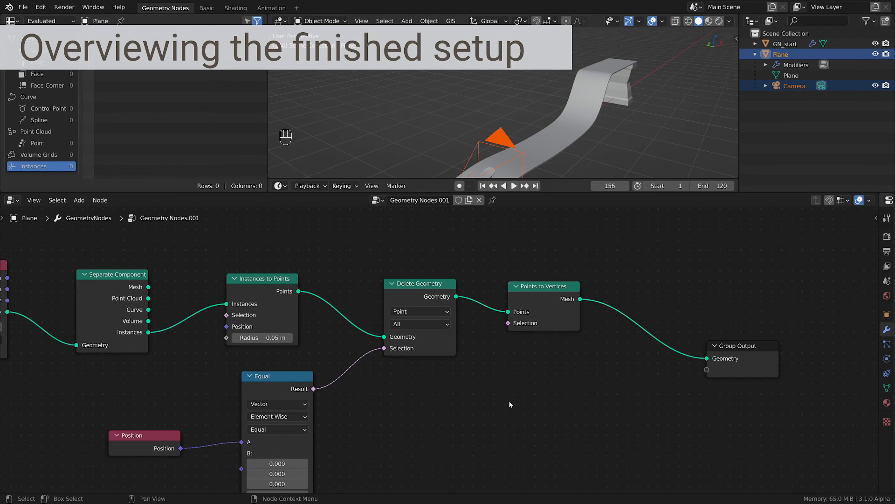
key(ctrl)
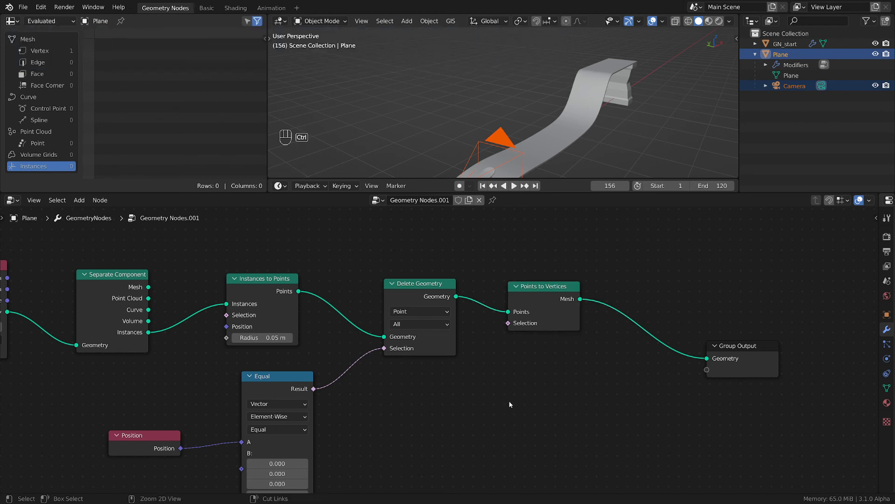
key(ctrl+s)
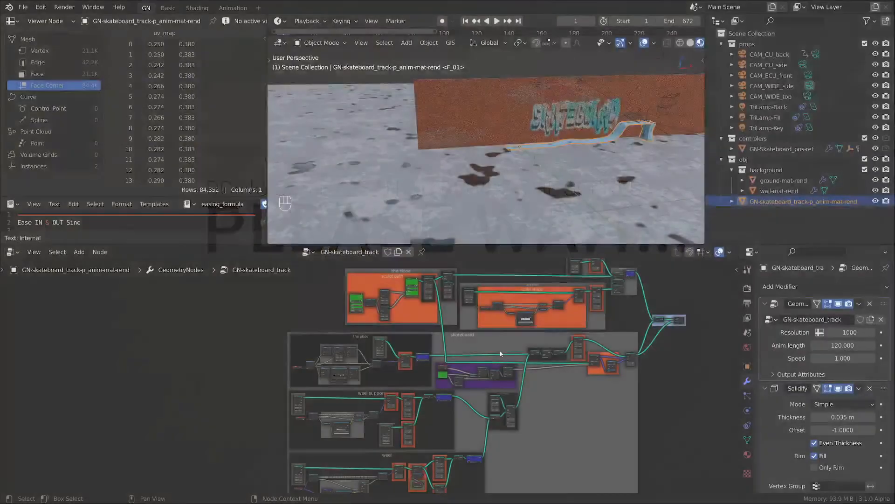
Step: Examine the finished skateboard track scene in the viewport and the overall layout of the GN-skateboard_track node tree
scroll(444, 443, down, 2)
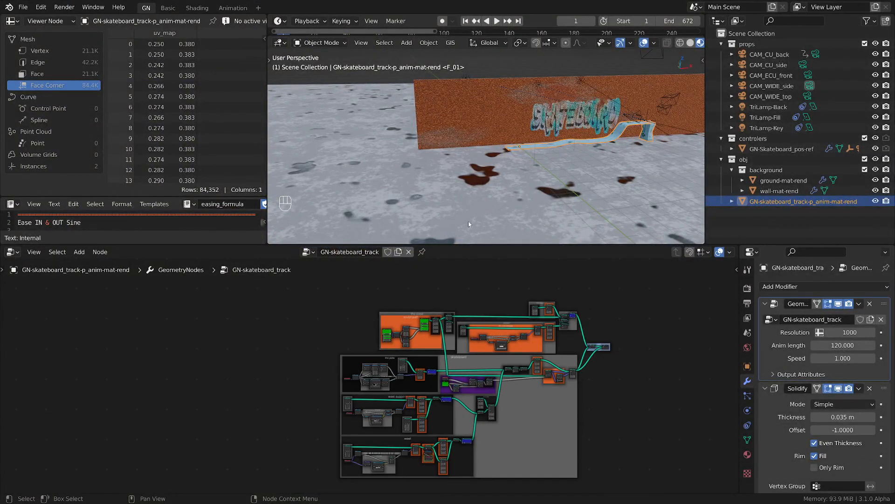
scroll(627, 123, up, 3)
scroll(628, 124, up, 2)
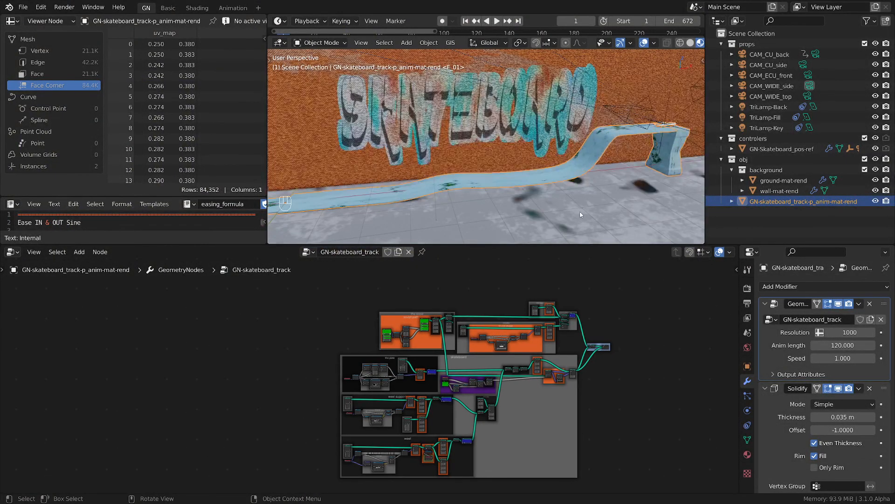
scroll(573, 177, down, 2)
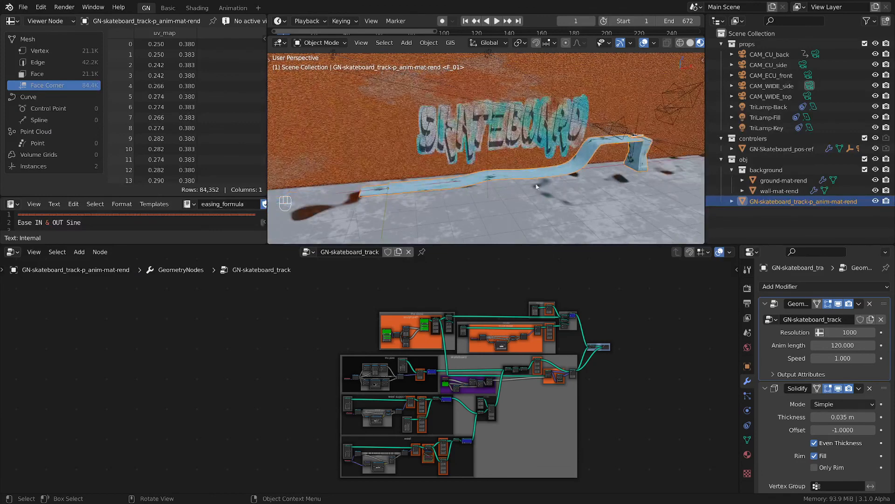
scroll(550, 190, down, 2)
scroll(521, 191, up, 2)
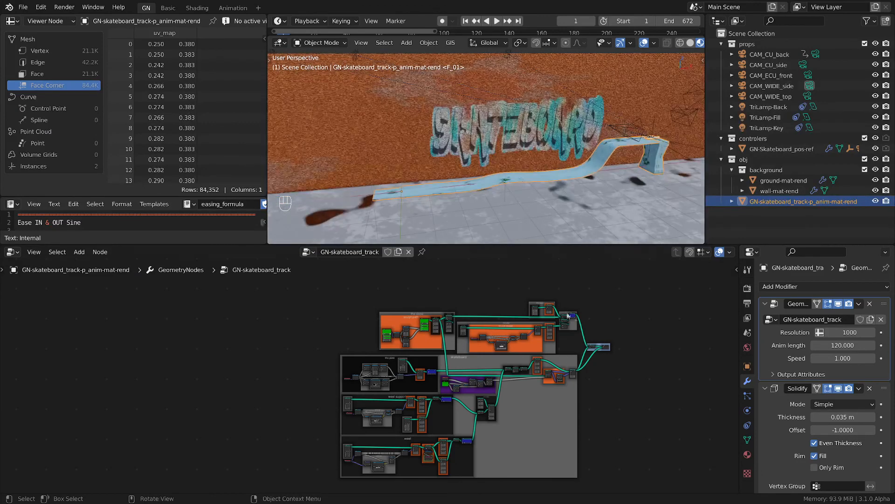
scroll(589, 327, down, 2)
scroll(558, 393, up, 2)
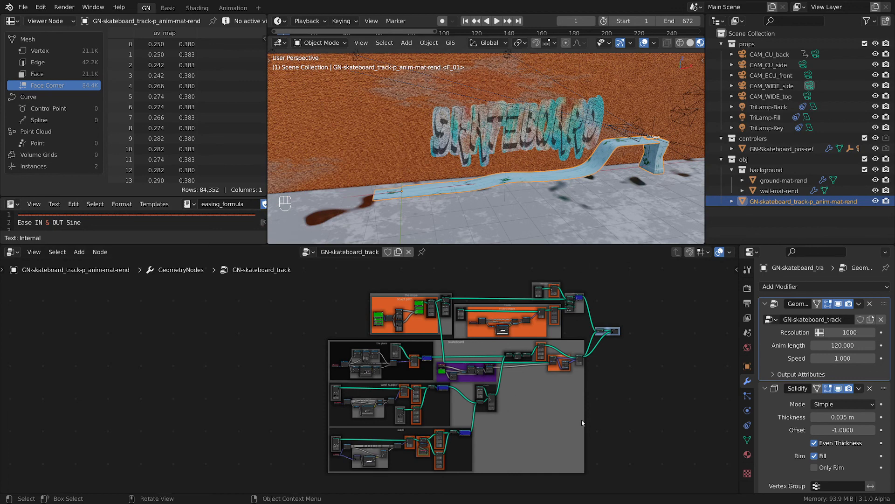
Step: Maximize the node editor and examine the slope, pillar, slope end and combine elements frames up to the Group Output
key(ctrl+space)
scroll(524, 377, up, 4)
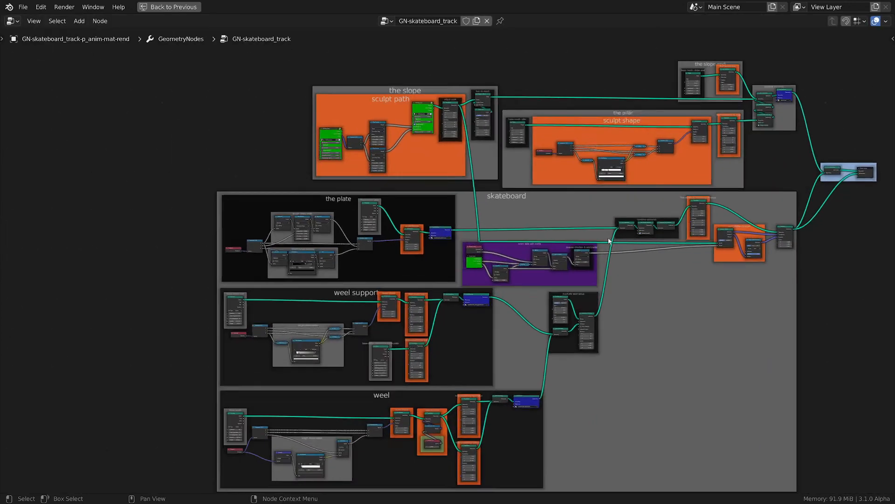
scroll(608, 237, up, 5)
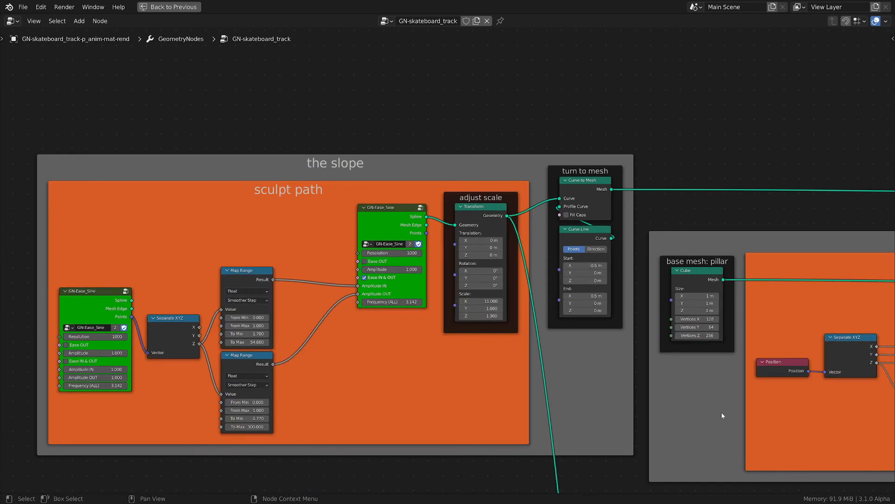
middle_drag(720, 412, 442, 354)
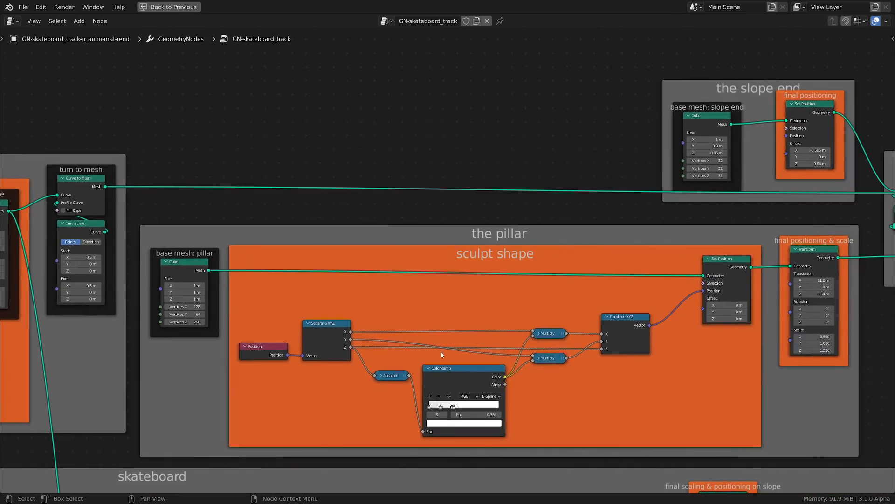
middle_drag(798, 231, 456, 224)
scroll(618, 293, up, 2)
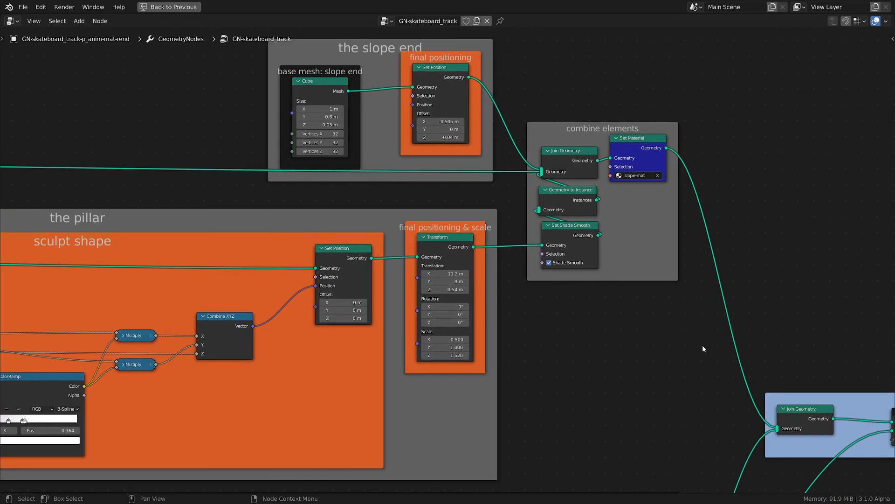
middle_drag(697, 354, 556, 325)
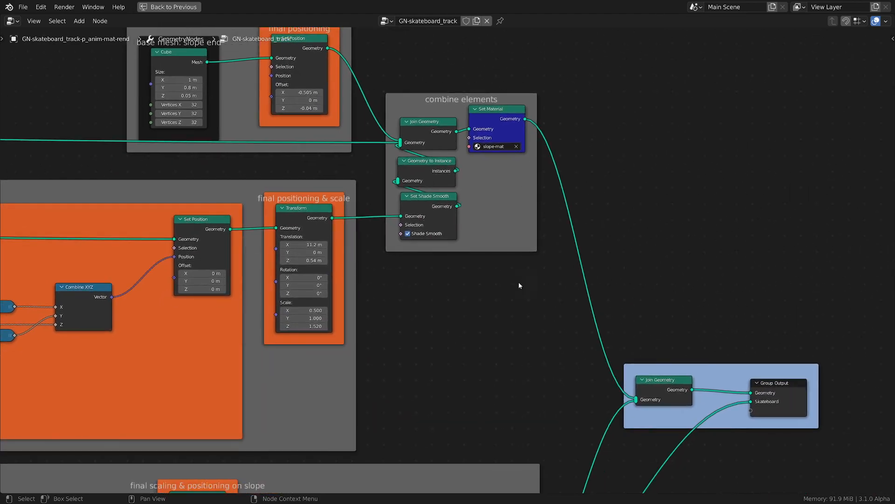
scroll(520, 286, down, 1)
middle_drag(489, 435, 640, 334)
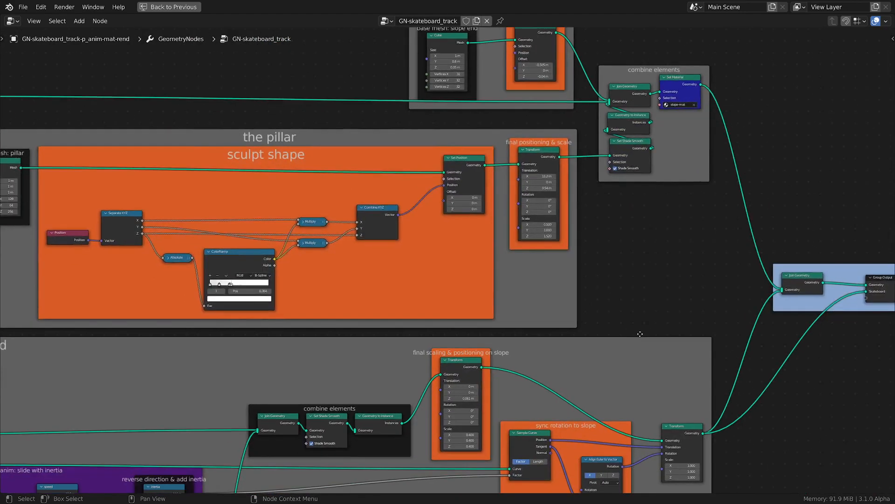
Step: Examine the plate and weel support frames of the skateboard section, including their base meshes and shape sculpting nodes
middle_drag(75, 406, 660, 311)
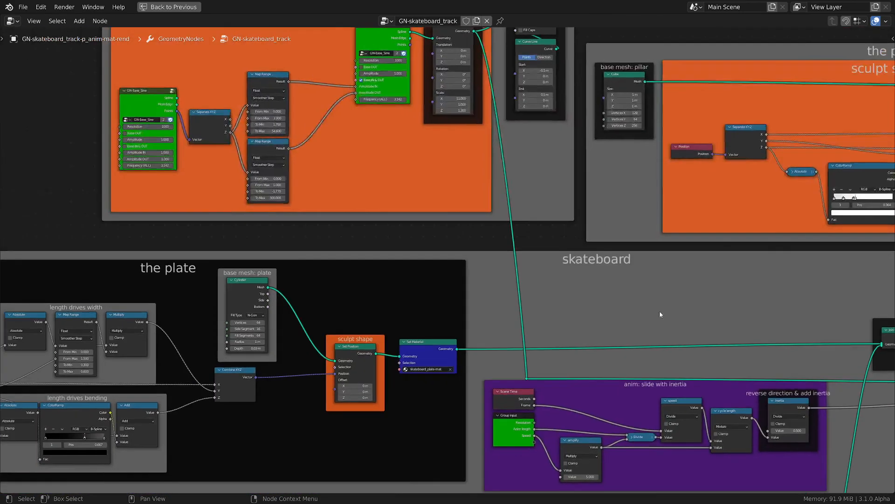
middle_drag(459, 309, 673, 281)
scroll(573, 318, up, 1)
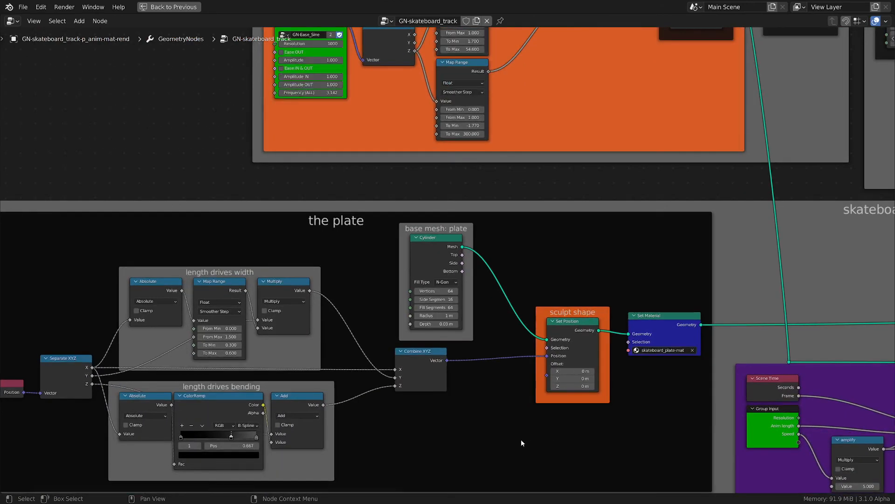
middle_drag(522, 442, 669, 364)
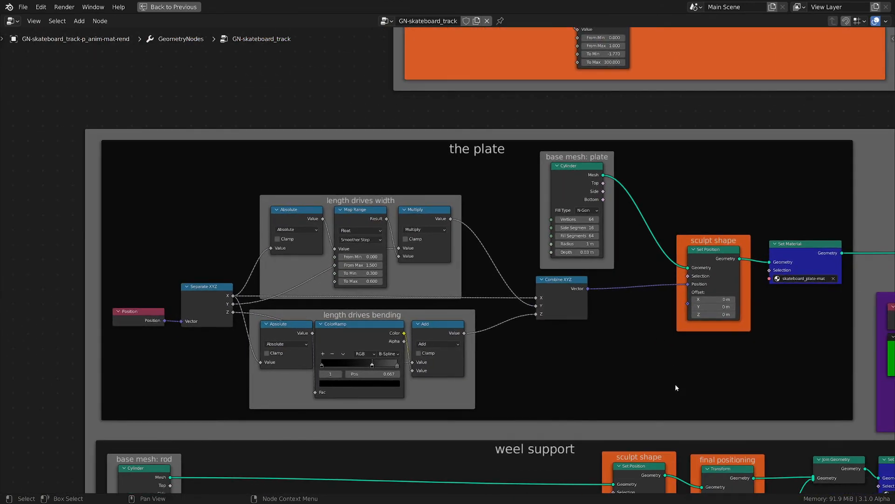
scroll(685, 395, down, 1)
middle_drag(690, 399, 630, 252)
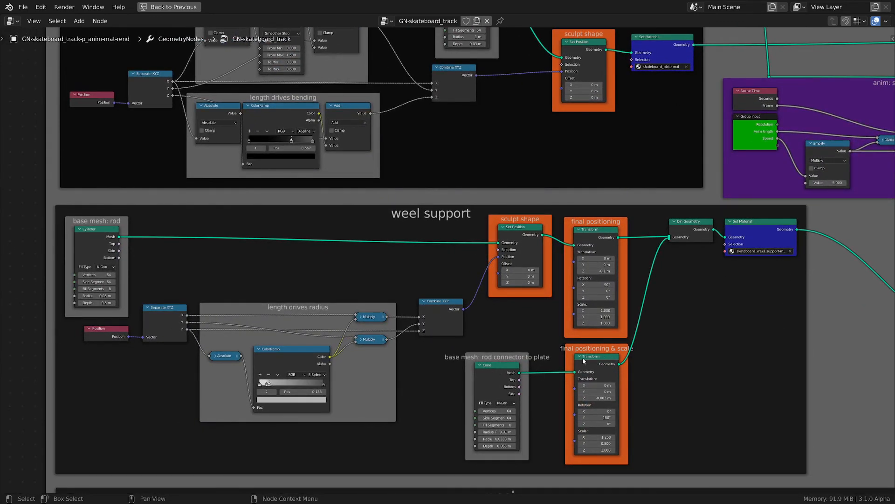
Step: Examine the "anim: slide with inertia" frame and its Scene Time, speed, cycle length and inertia nodes
middle_drag(784, 238, 526, 314)
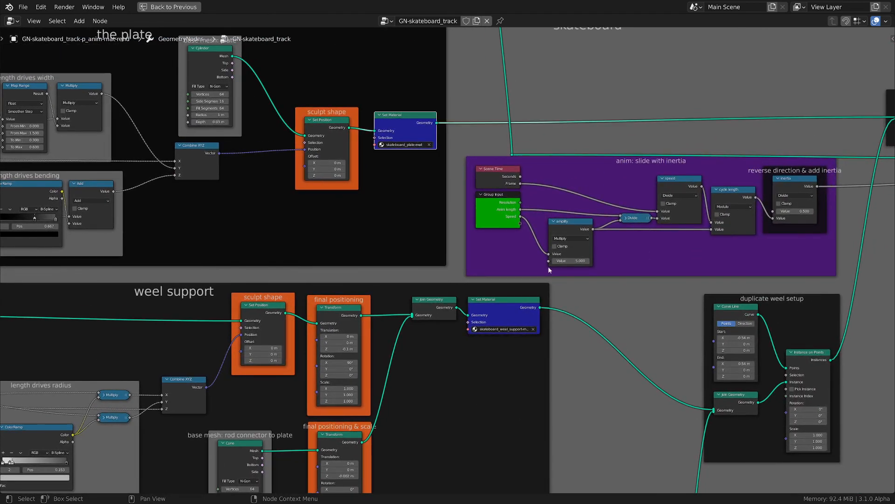
middle_drag(602, 310, 414, 364)
scroll(480, 309, up, 3)
scroll(477, 316, down, 5)
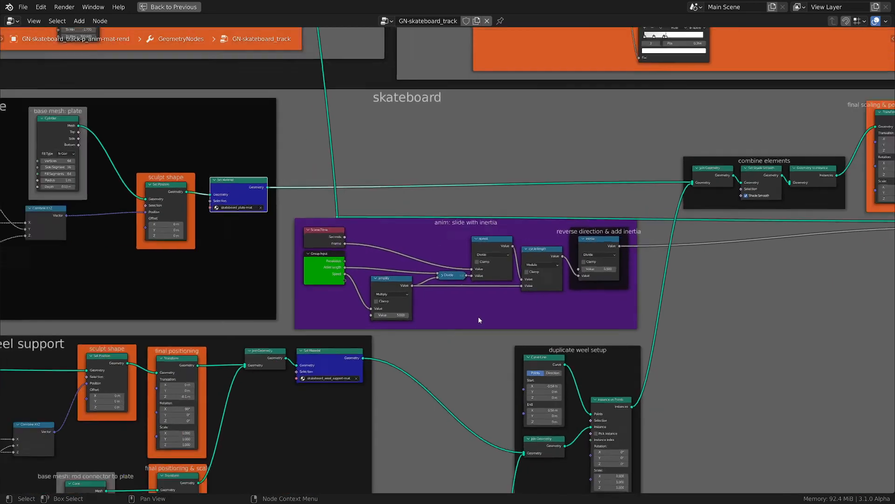
middle_drag(572, 308, 458, 268)
Step: Examine the weel frame and trace its output into the duplicate weel setup frame
middle_drag(471, 350, 573, 261)
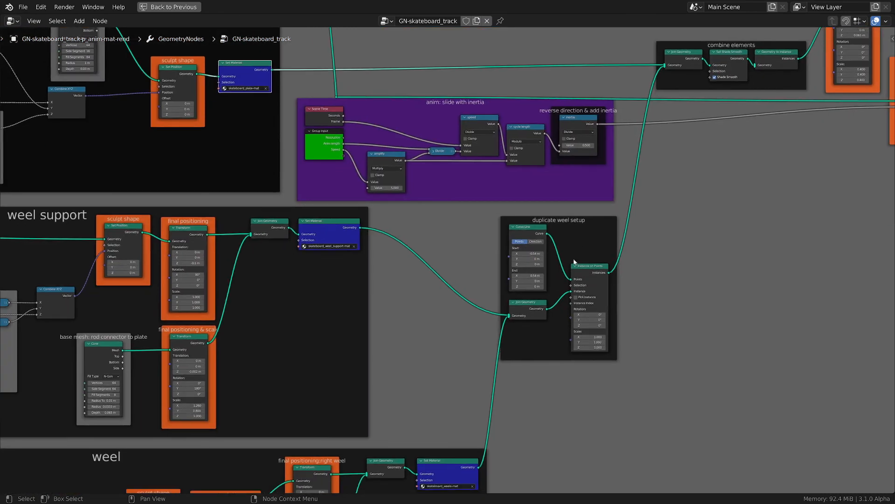
scroll(574, 262, down, 2)
middle_drag(452, 345, 670, 213)
scroll(490, 349, up, 3)
middle_drag(497, 360, 591, 264)
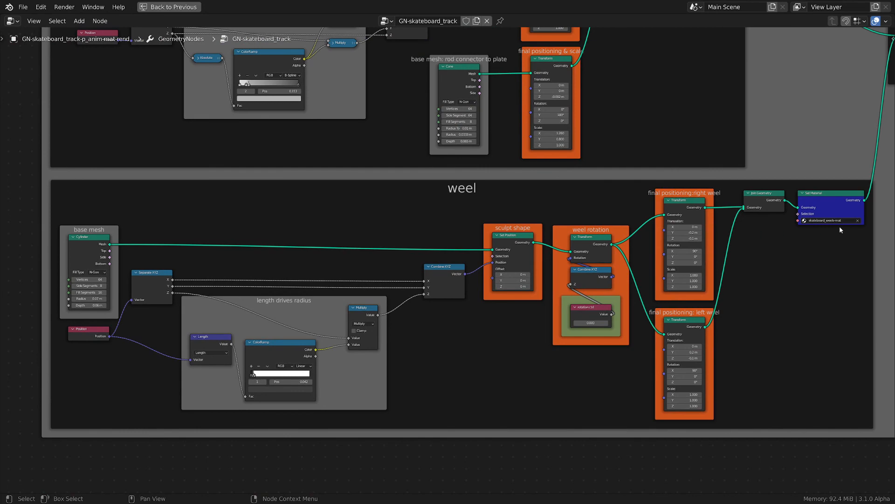
middle_drag(840, 225, 511, 372)
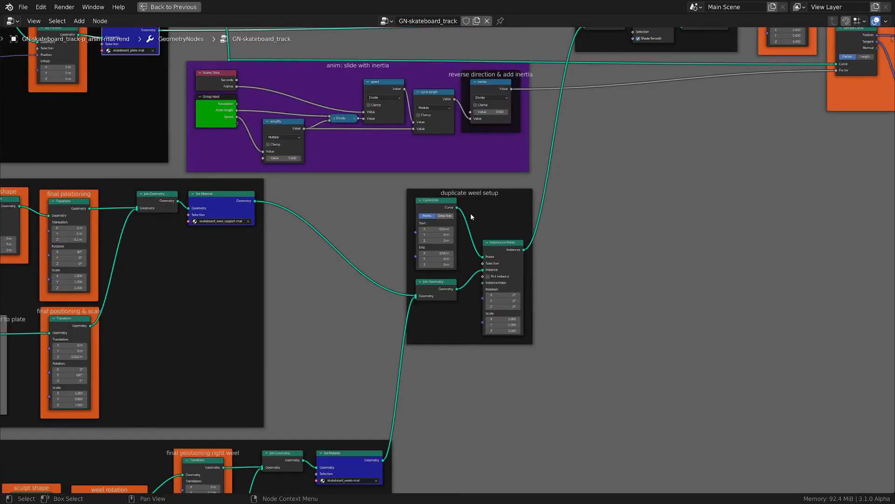
middle_drag(495, 197, 448, 252)
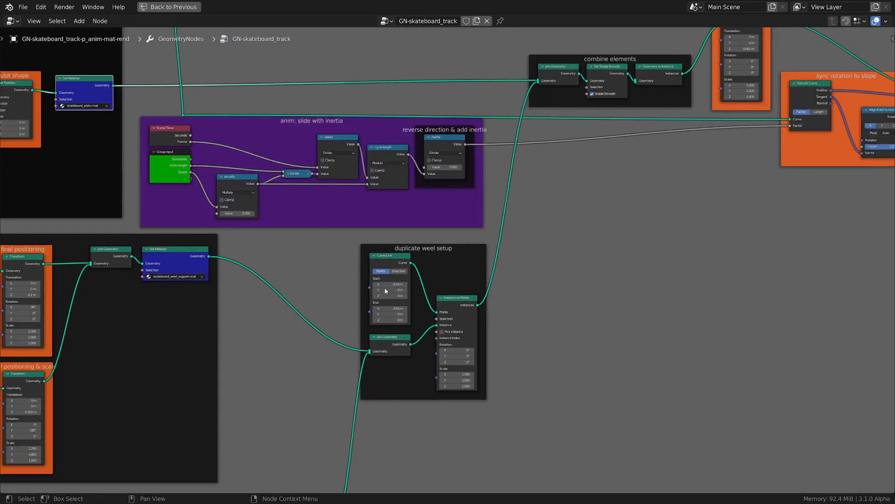
Step: Move the "anim: slide with inertia" frame beneath the skateboard's combine elements frame, beside the "sync rotation to slope" frame
middle_drag(529, 204, 535, 281)
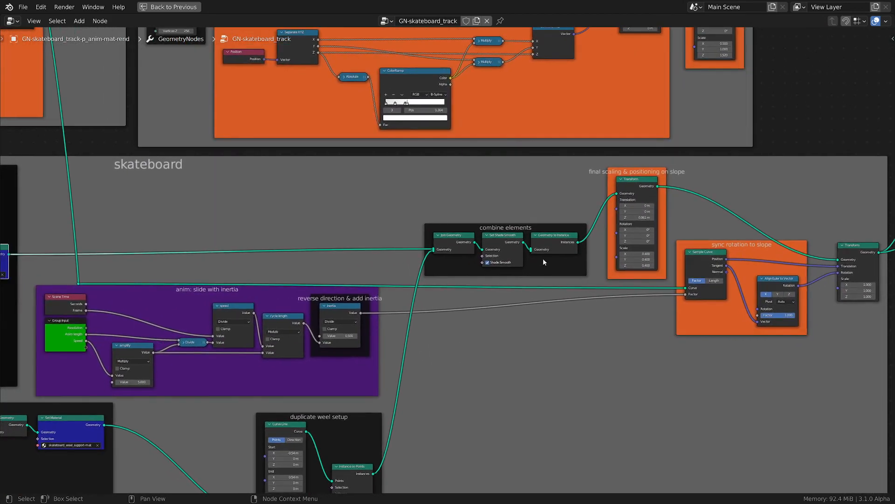
click(659, 180)
scroll(756, 337, up, 2)
middle_drag(767, 343, 543, 337)
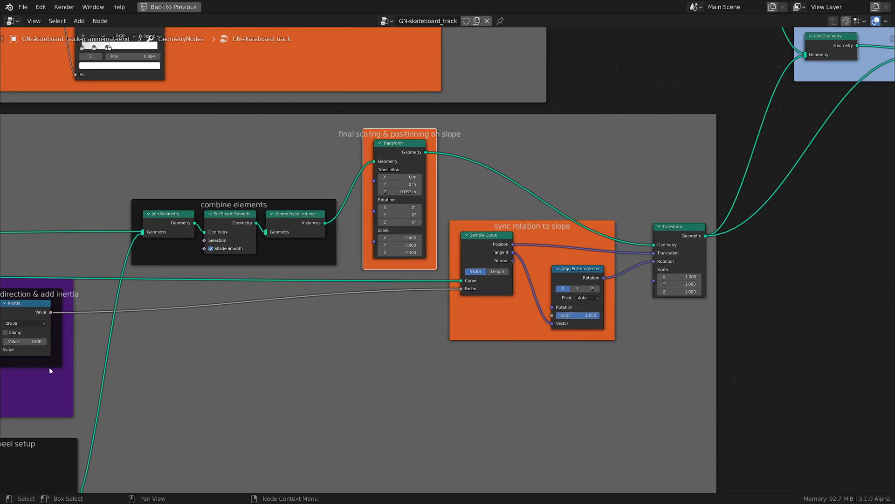
drag(49, 367, 410, 374)
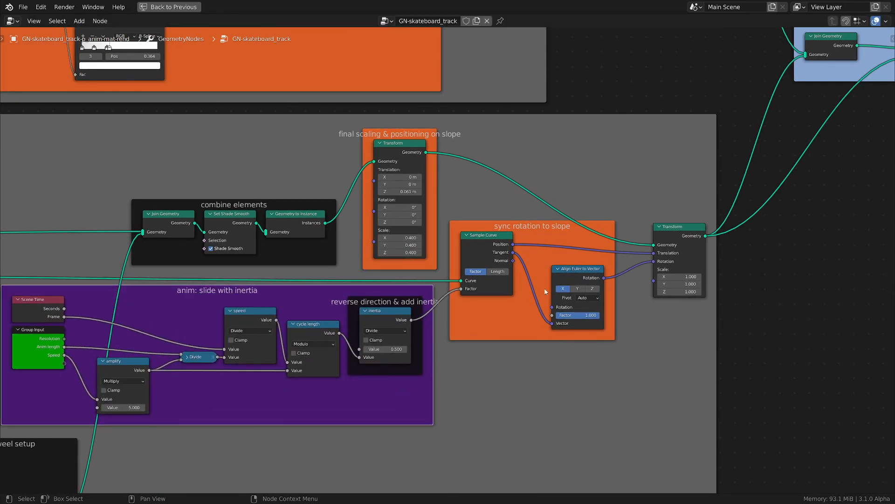
Step: Select the "sync rotation to slope" frame and its Align Euler to Vector and Sample Curve nodes in turn to inspect their links
click(557, 229)
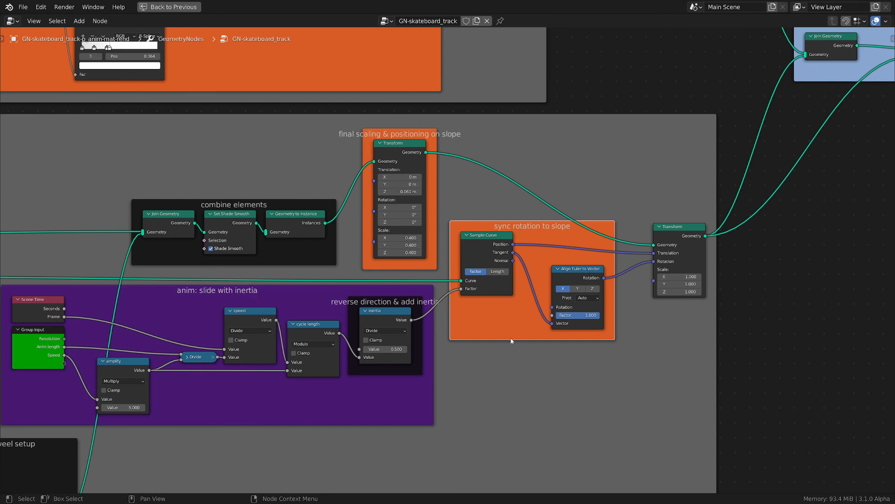
click(573, 271)
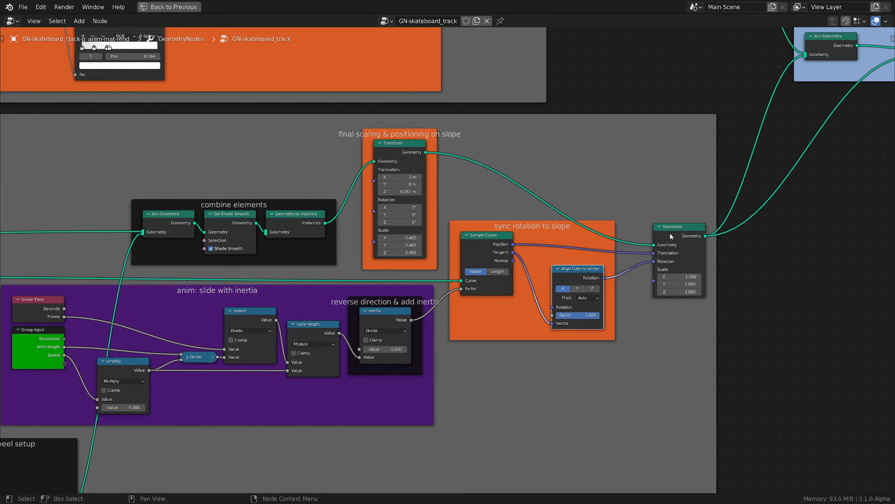
click(488, 238)
scroll(277, 292, down, 2)
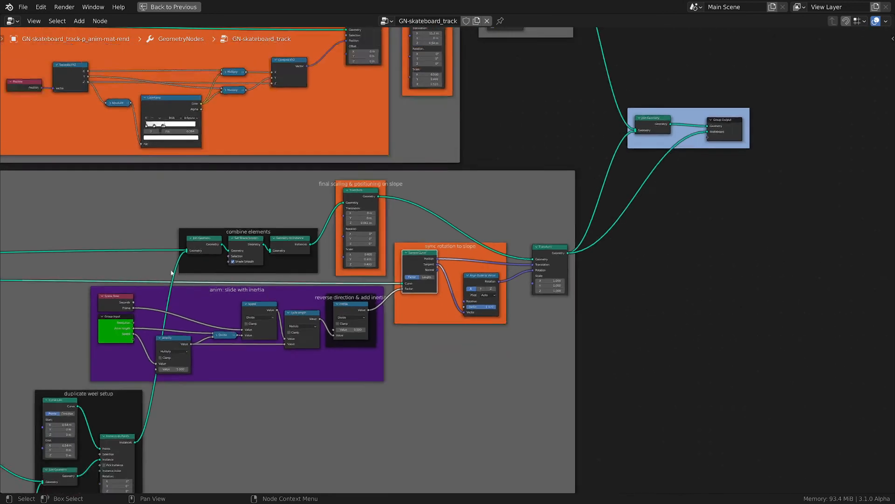
Step: Trace the slope's adjust scale Transform to the Sample Curve node and inspect the slide animation nodes feeding its factor
scroll(171, 272, down, 1)
middle_drag(171, 273, 628, 268)
scroll(403, 236, down, 2)
middle_drag(391, 200, 357, 260)
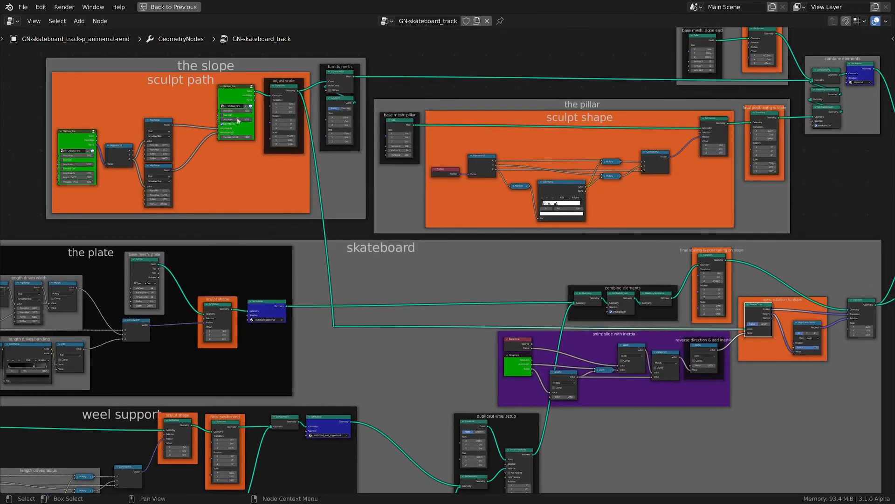
click(285, 163)
middle_drag(670, 372, 513, 310)
scroll(425, 313, up, 8)
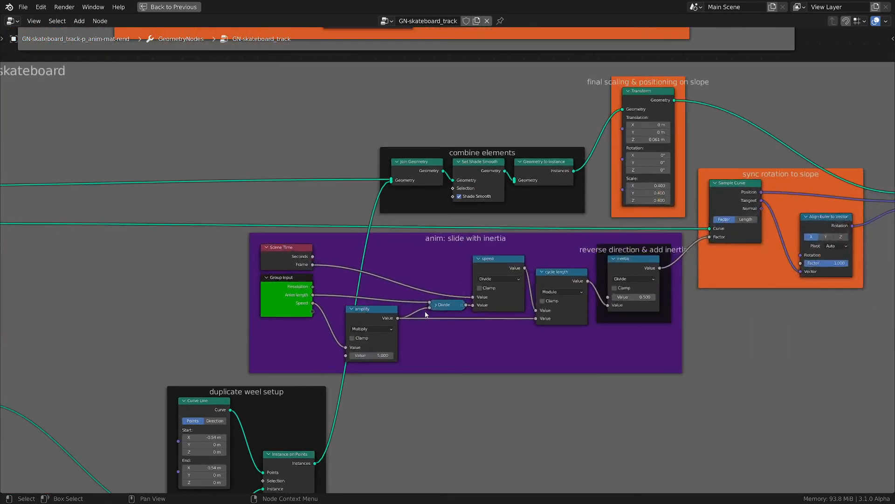
Step: Select the Group Input, amplify and speed nodes in the "anim: slide with inertia" frame in turn to inspect their links
scroll(470, 336, up, 1)
scroll(415, 340, down, 1)
scroll(393, 348, up, 1)
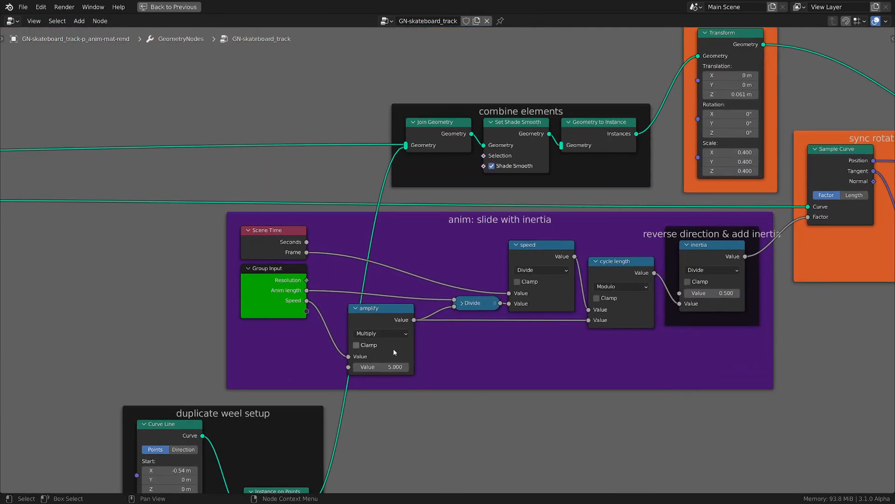
click(300, 305)
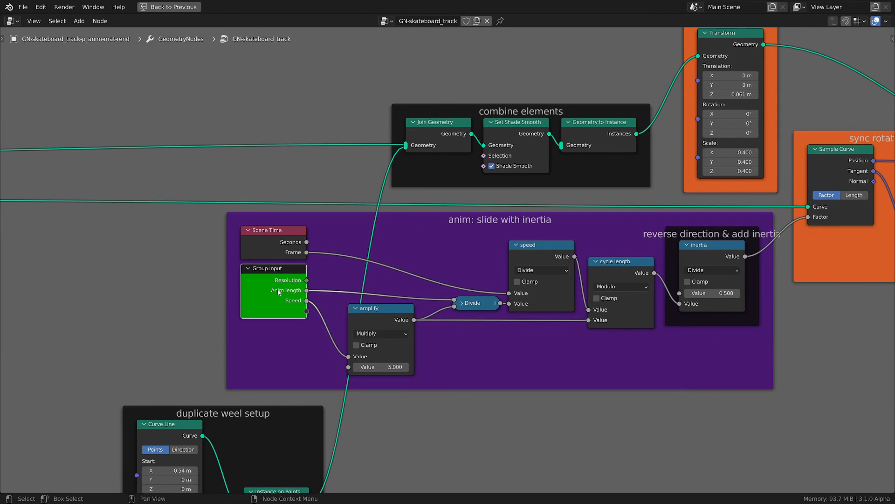
click(385, 322)
click(529, 261)
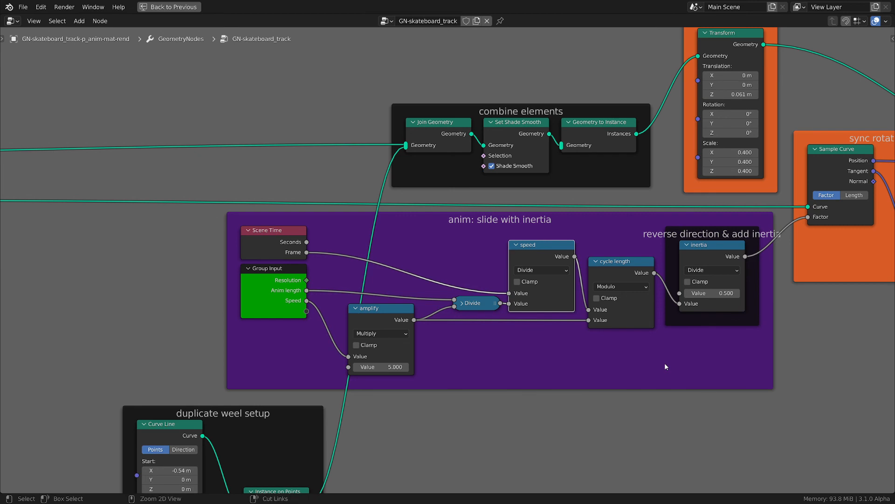
Step: View the skateboard track in the 3D scene and trace the node tree to its final Join Geometry and Group Output
key(ctrl+space)
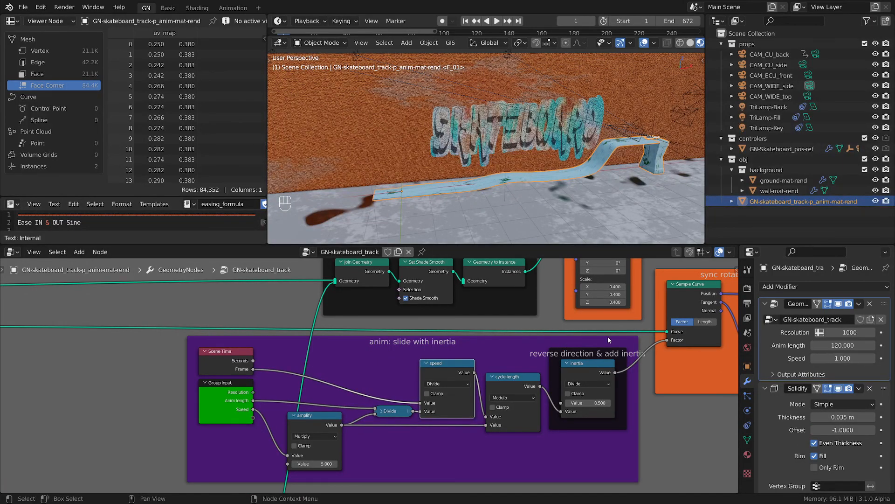
scroll(526, 166, up, 4)
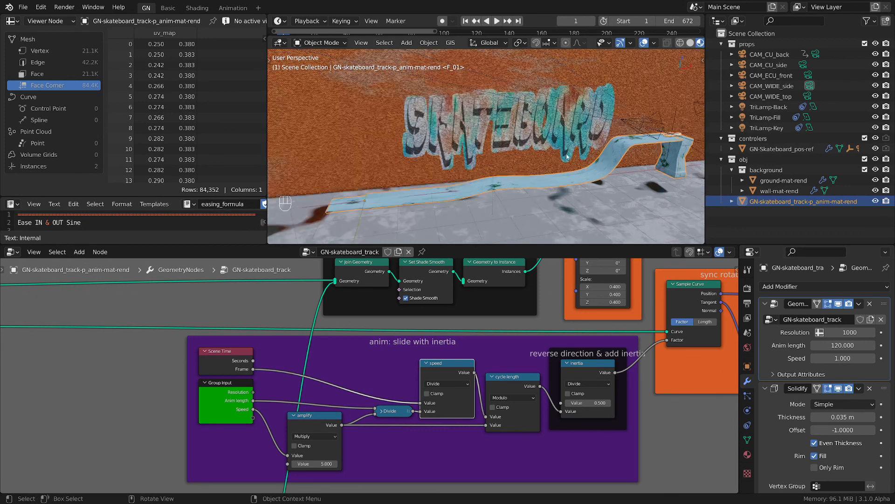
scroll(537, 185, down, 4)
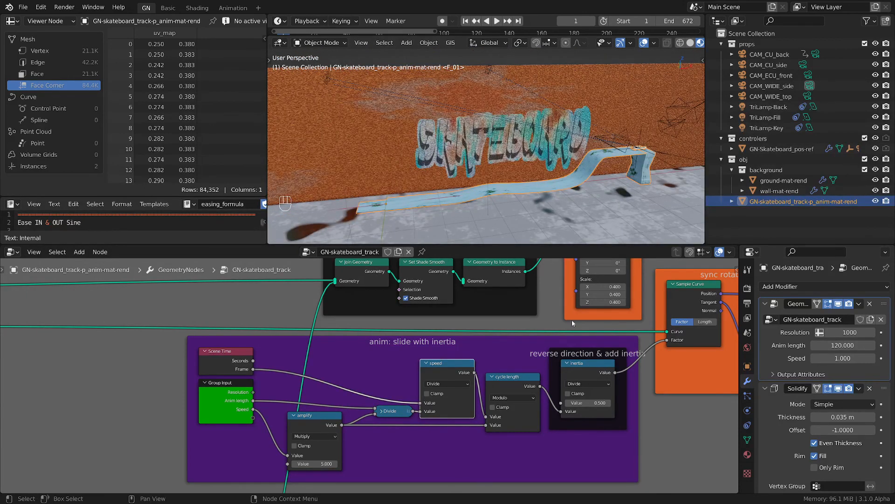
key(ctrl+space)
scroll(592, 308, down, 3)
middle_drag(592, 308, 143, 422)
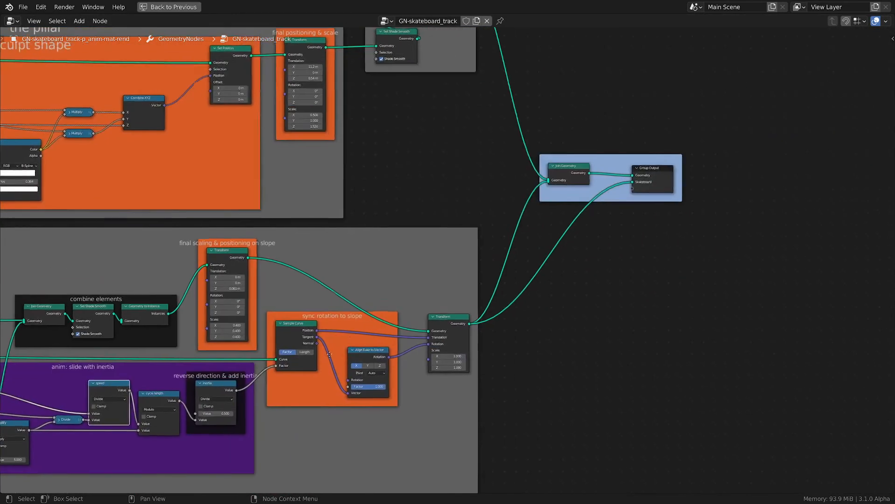
middle_drag(551, 256, 437, 321)
scroll(437, 320, down, 3)
scroll(444, 318, down, 2)
key(ctrl+space)
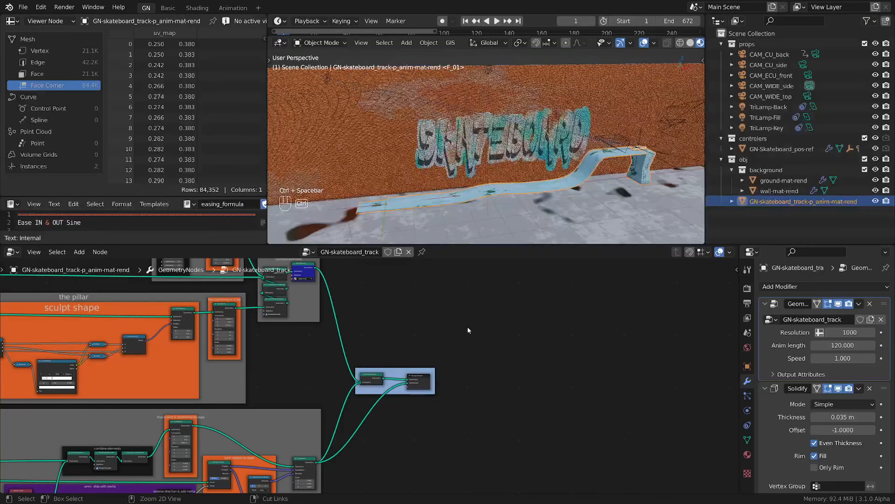
Step: Select the GN-Skateboard_pos-ref object, frame its node tree and inspect its Object Info and Separate Components nodes
click(784, 149)
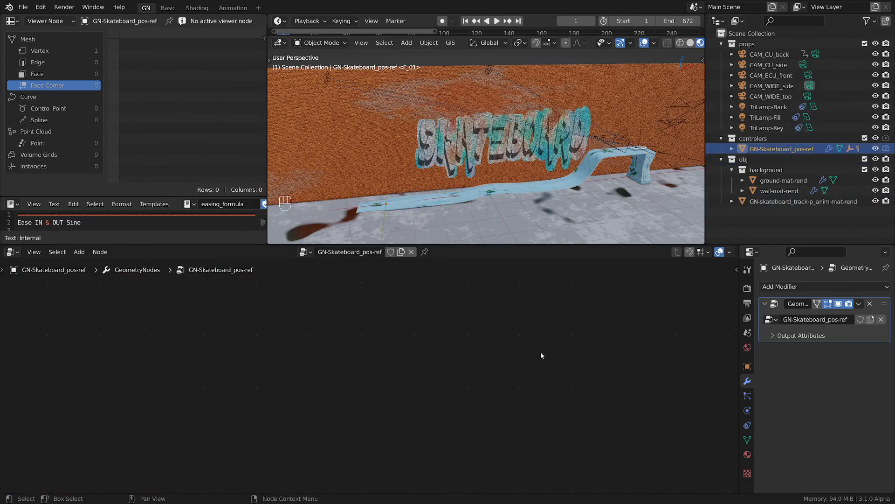
key(KP_Decimal)
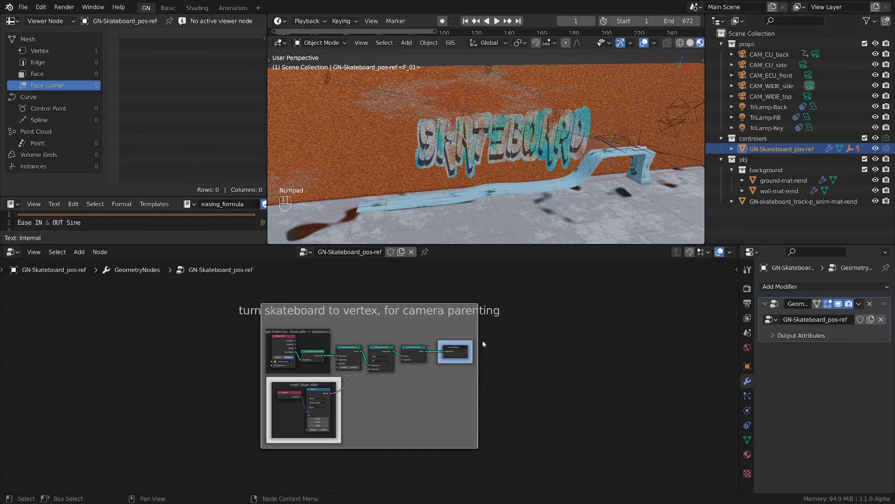
scroll(336, 383, up, 7)
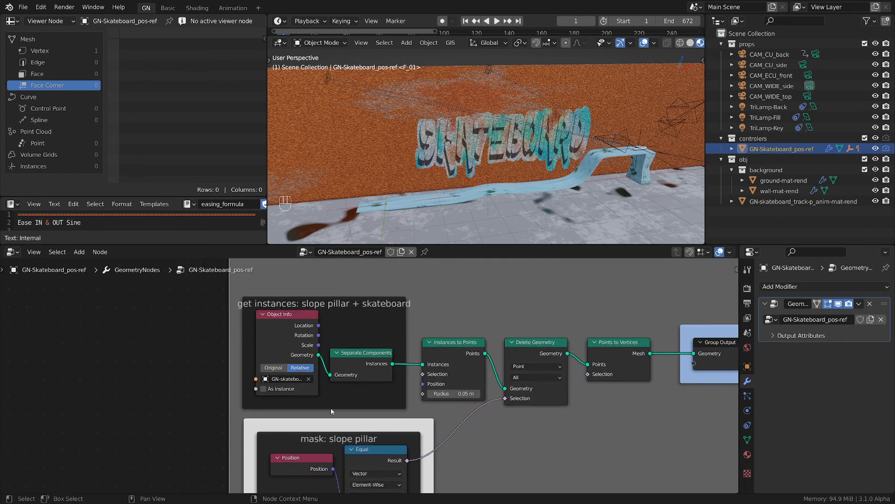
middle_drag(277, 288, 263, 322)
click(265, 327)
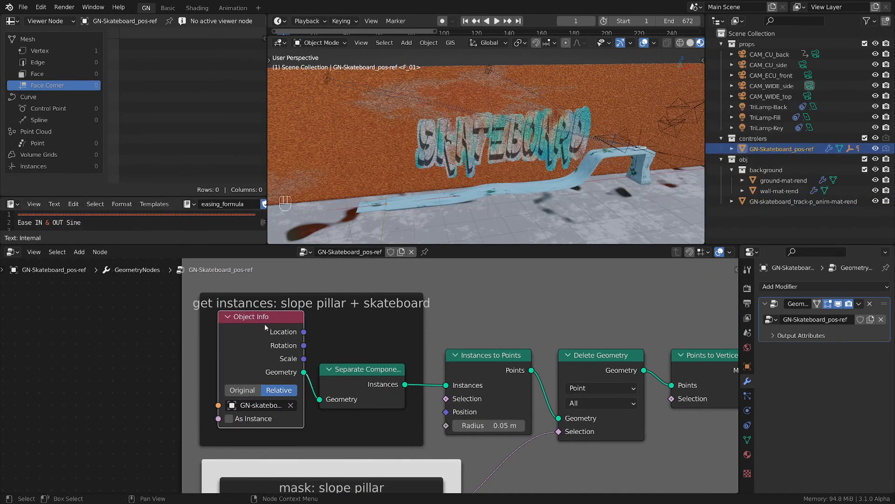
scroll(299, 425, up, 2)
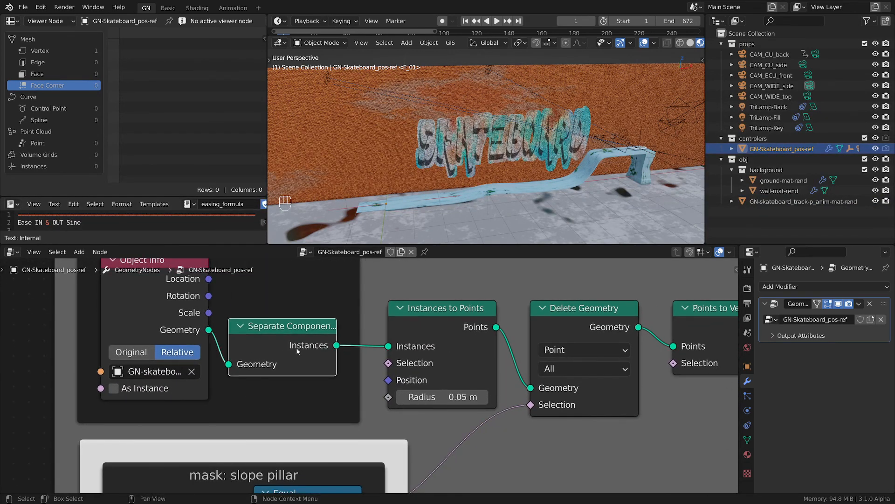
scroll(358, 401, down, 1)
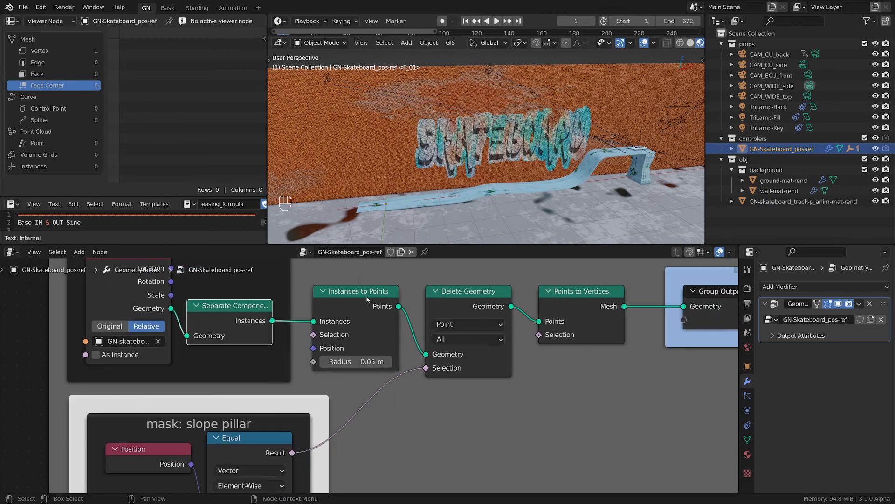
Step: Inspect the Instances to Points and Delete Geometry nodes and the "mask: slope pillar" frame that feeds the deletion's selection
click(367, 300)
middle_drag(438, 388, 522, 338)
middle_drag(562, 283, 515, 335)
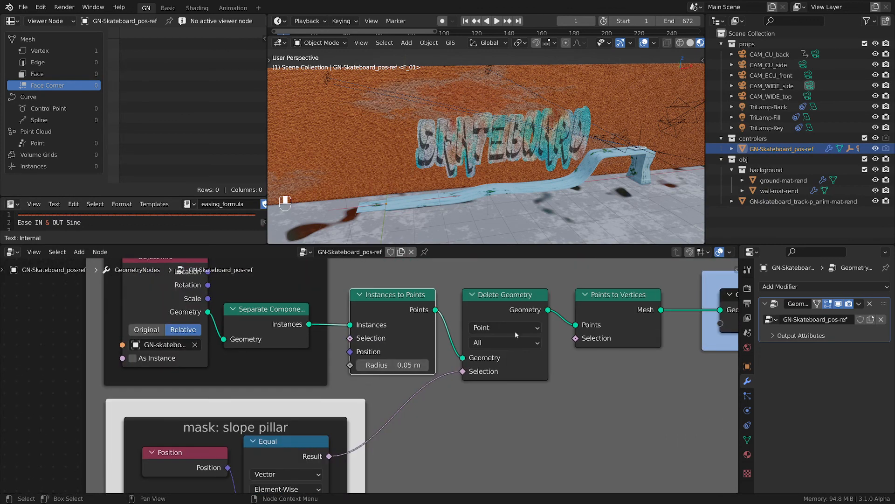
click(509, 317)
middle_drag(412, 458, 458, 393)
scroll(457, 393, down, 3)
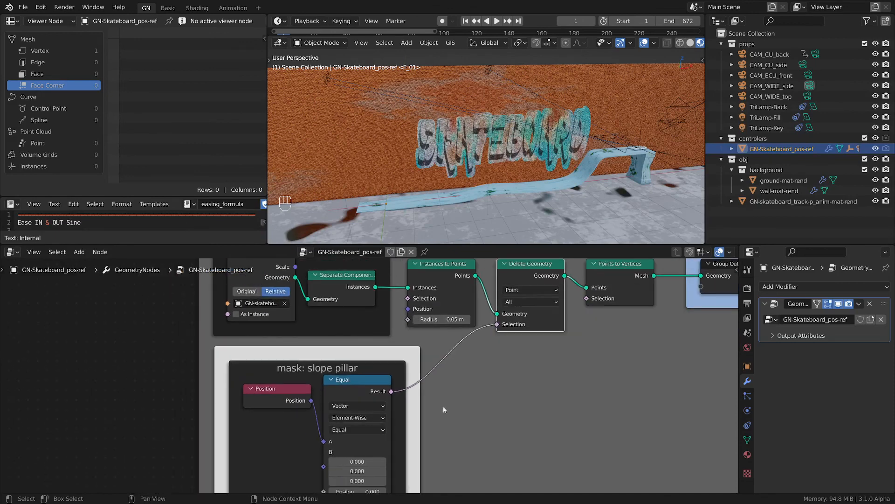
scroll(385, 448, up, 1)
middle_drag(385, 449, 388, 394)
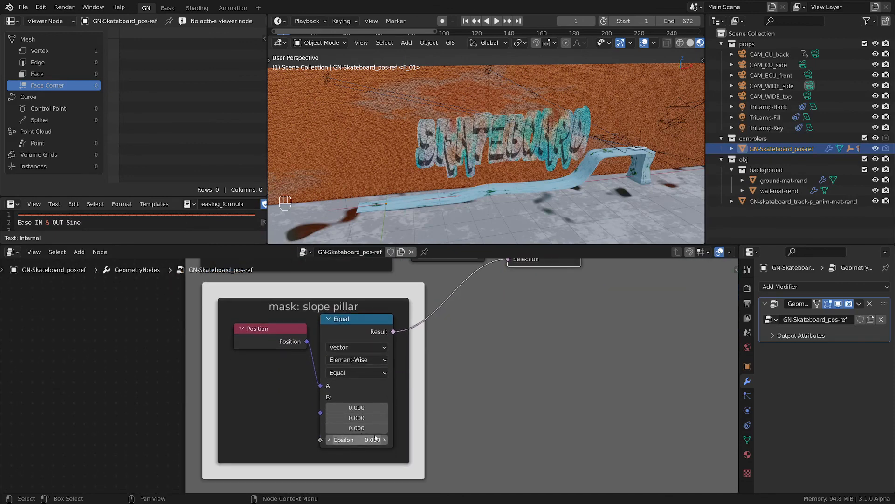
Step: Select the Points to Vertices node and check which objects are parented to GN-Skateboard_pos-ref
scroll(415, 408, down, 2)
middle_drag(488, 370, 410, 421)
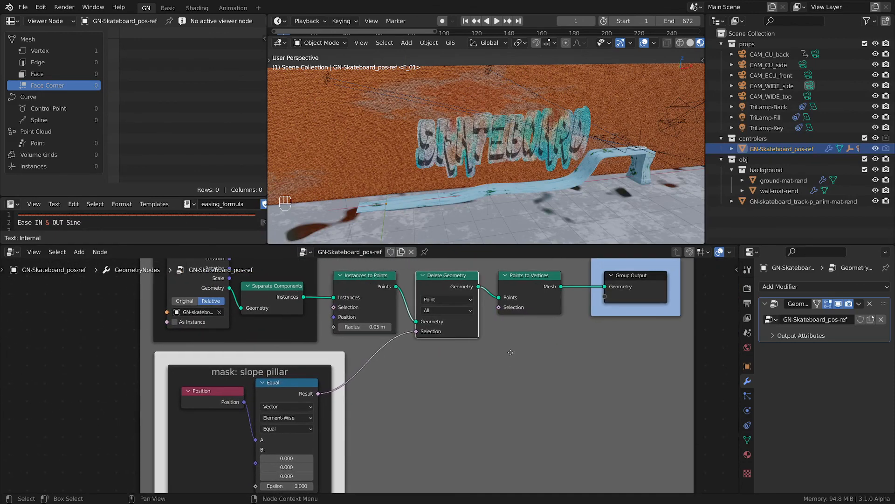
middle_drag(511, 352, 425, 395)
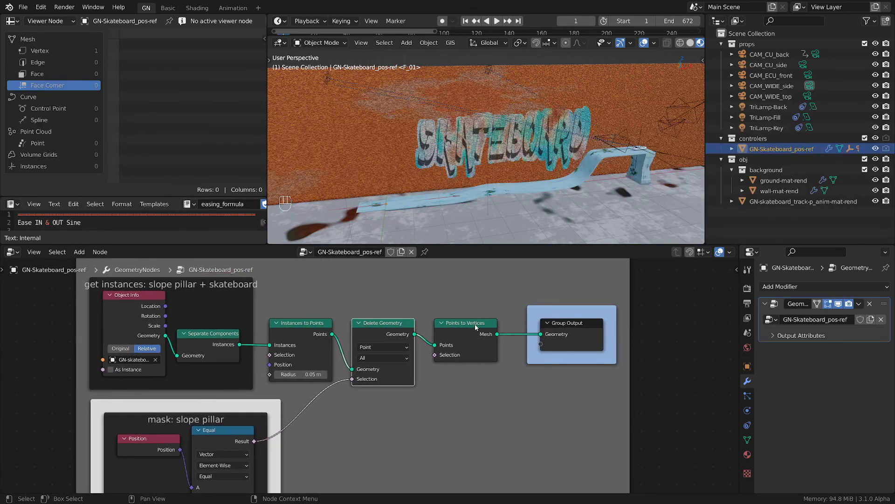
click(474, 323)
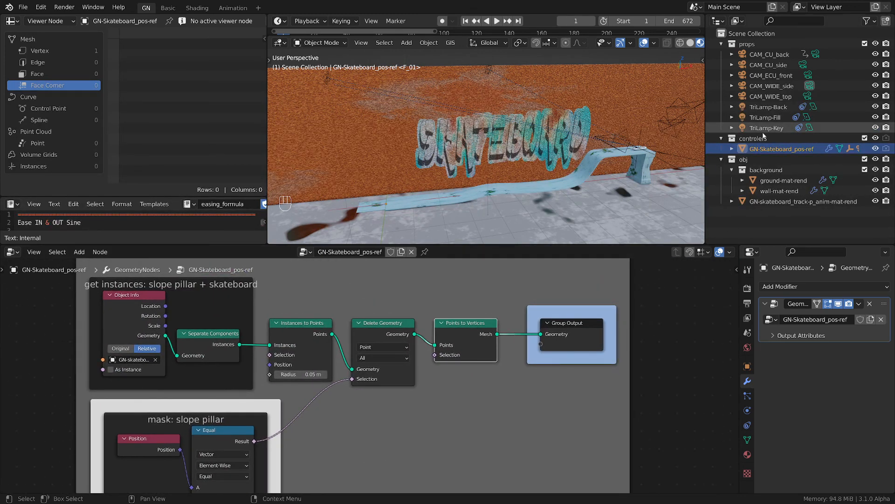
click(731, 149)
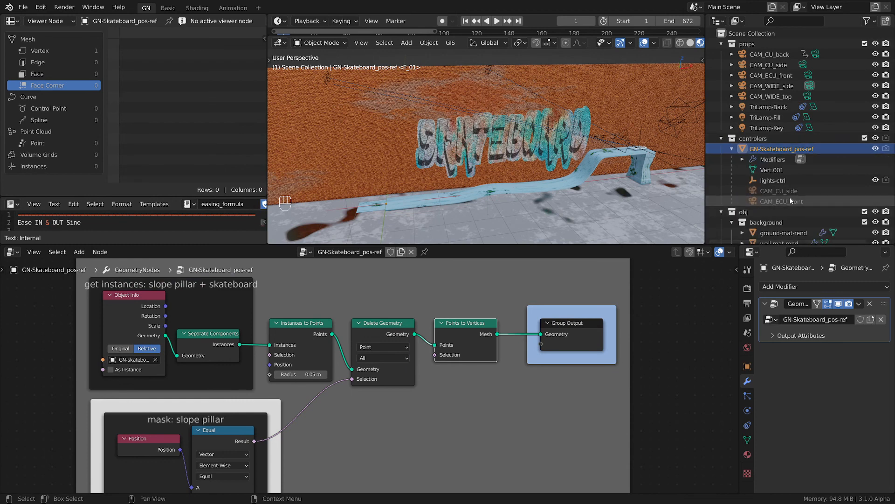
click(732, 149)
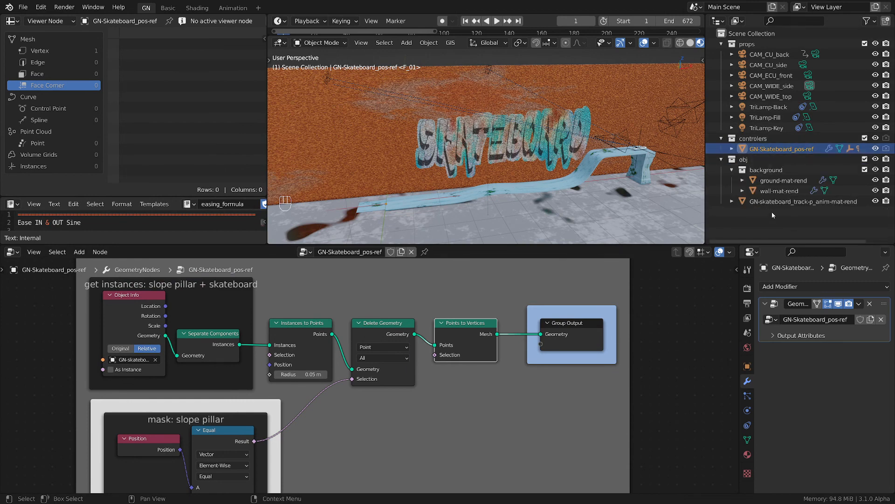
Step: Select the ground-mat-rend object, frame it in the 3D view and inspect its Solidify modifier
click(768, 184)
key(KP_Decimal)
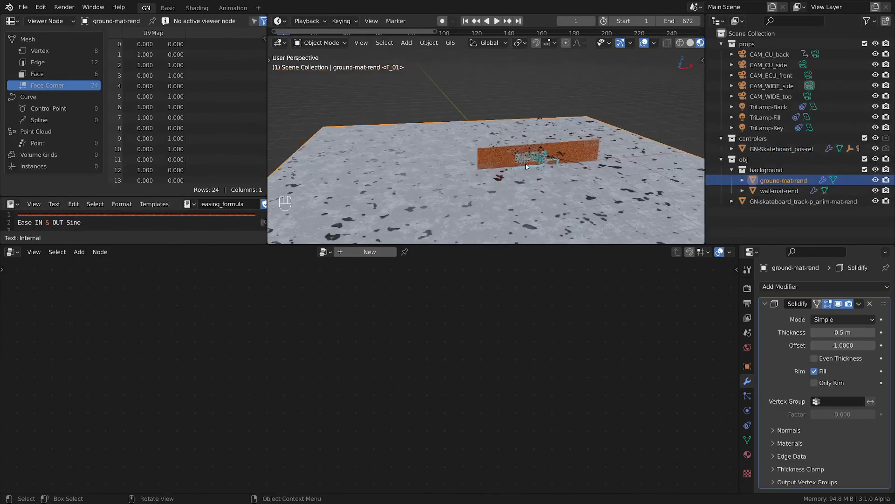
middle_drag(525, 164, 597, 164)
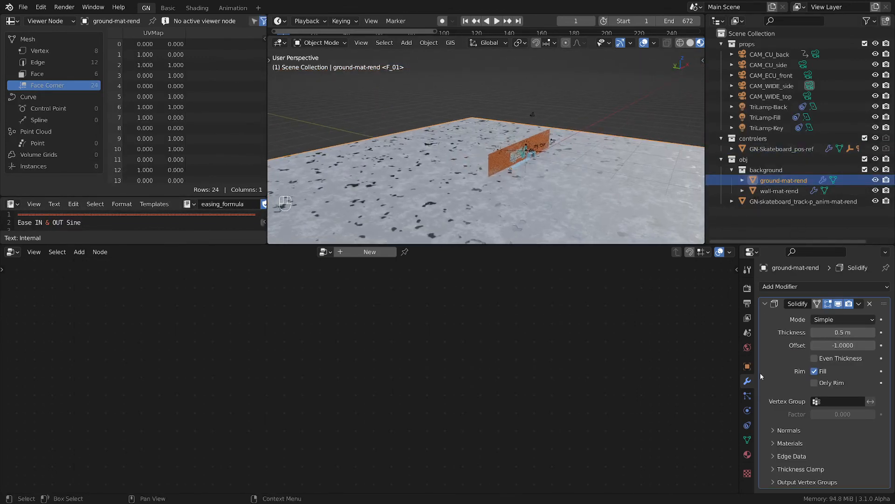
Step: Inspect the Solidify modifier and materials of wall-mat-rend, and the material of ground-mat-rend
click(779, 191)
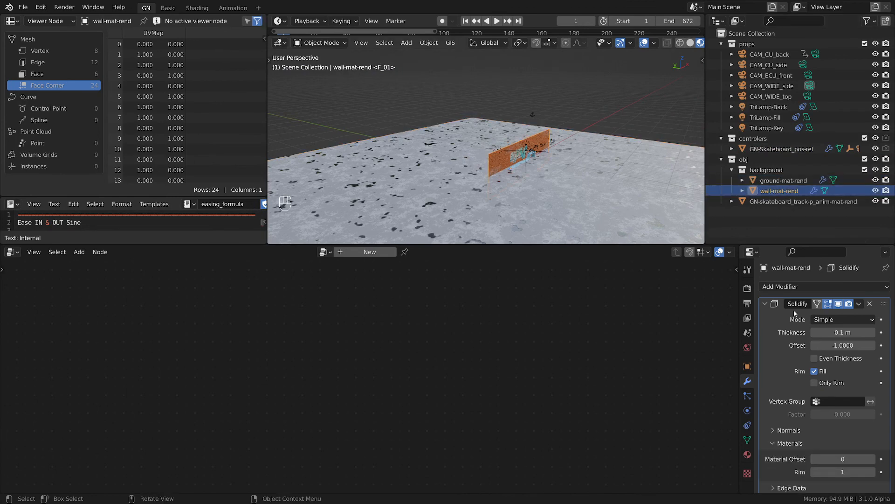
middle_drag(578, 152, 508, 147)
scroll(508, 146, up, 6)
click(748, 454)
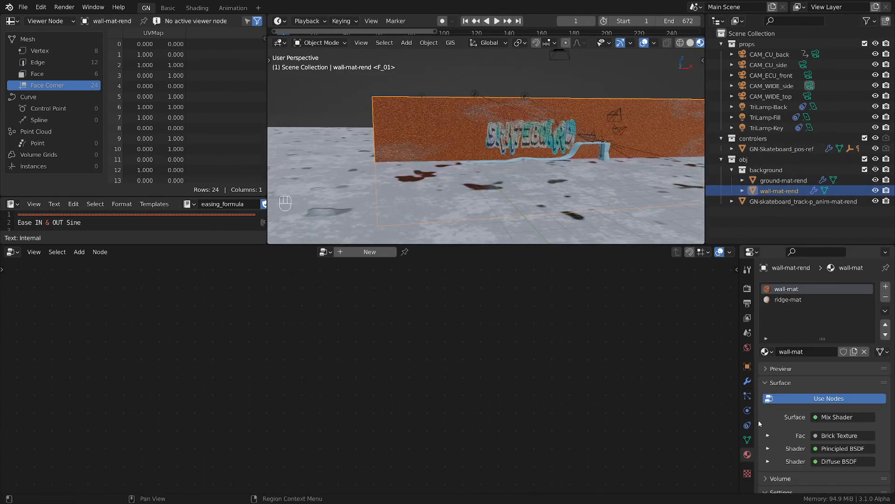
click(779, 181)
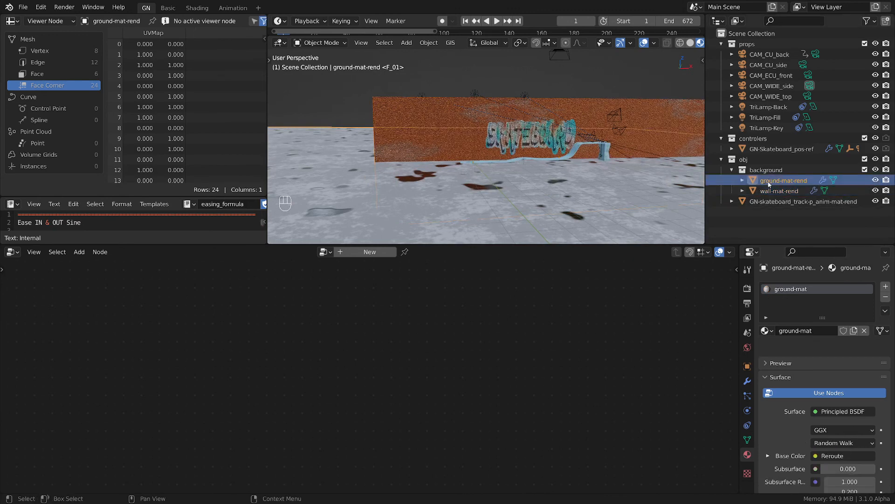